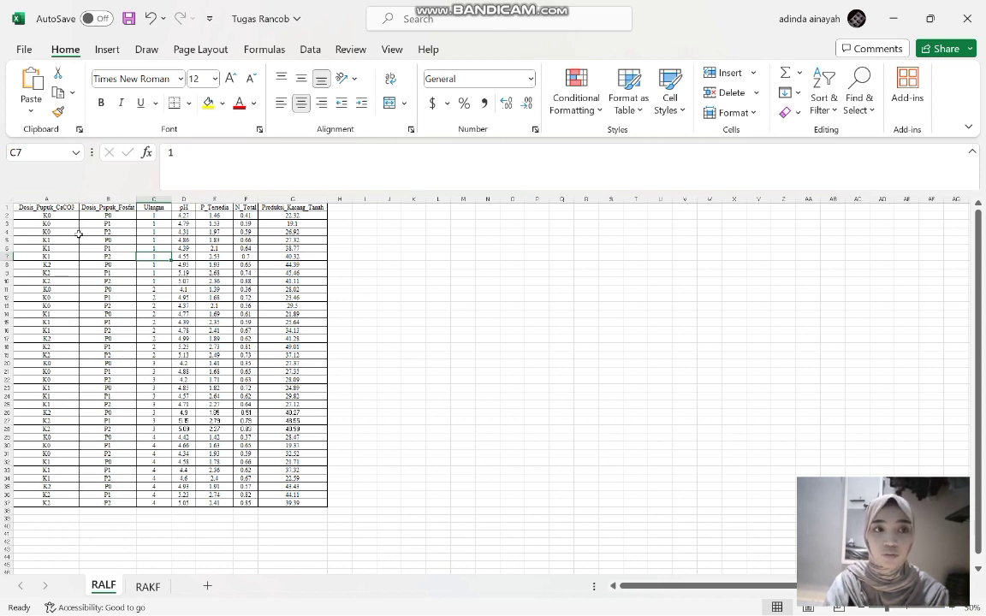
Step: Examine the experiment data table on the RAKF sheet from its header row down
click(152, 586)
scroll(242, 370, up, 3)
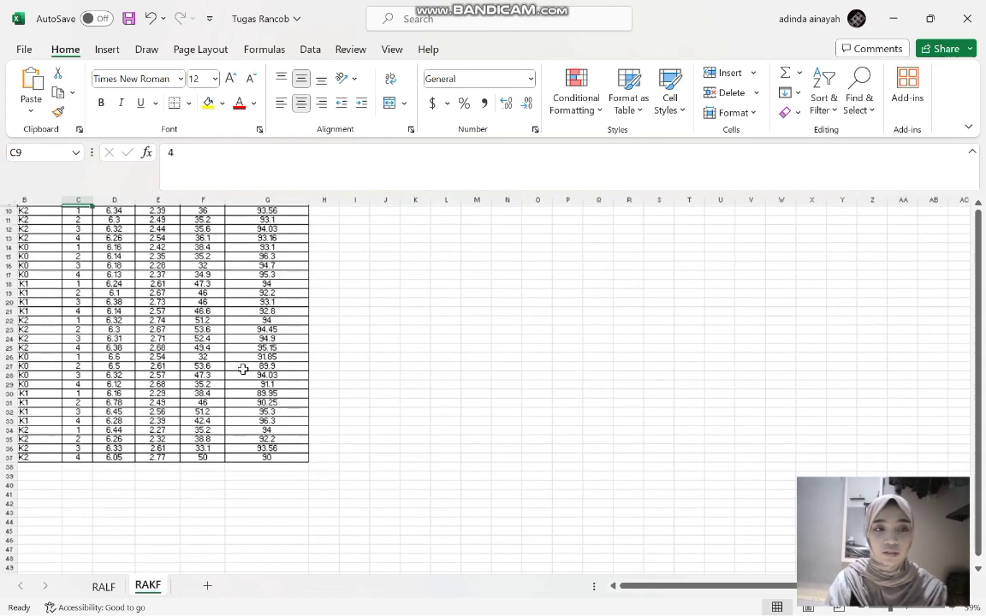
scroll(243, 369, up, 3)
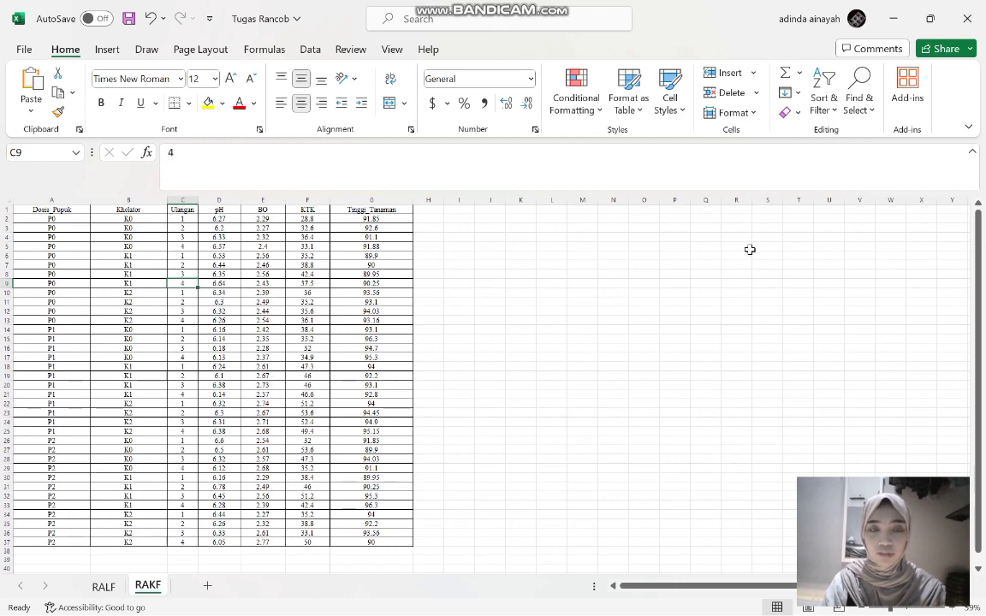
Step: Switch to SPSS Statistics, create a new dataset and minimize the output viewer window
click(903, 23)
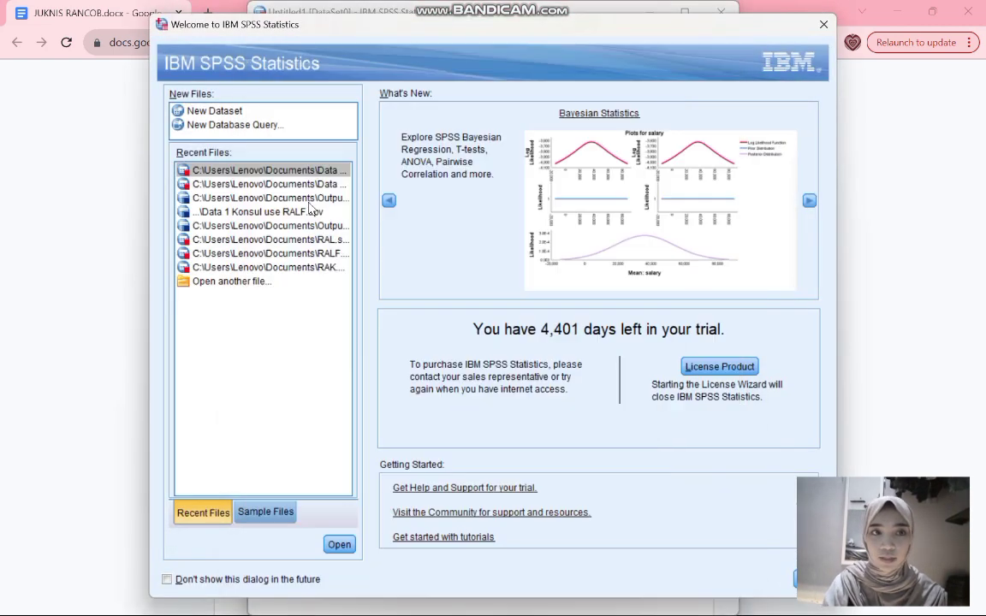
click(228, 113)
double_click(228, 113)
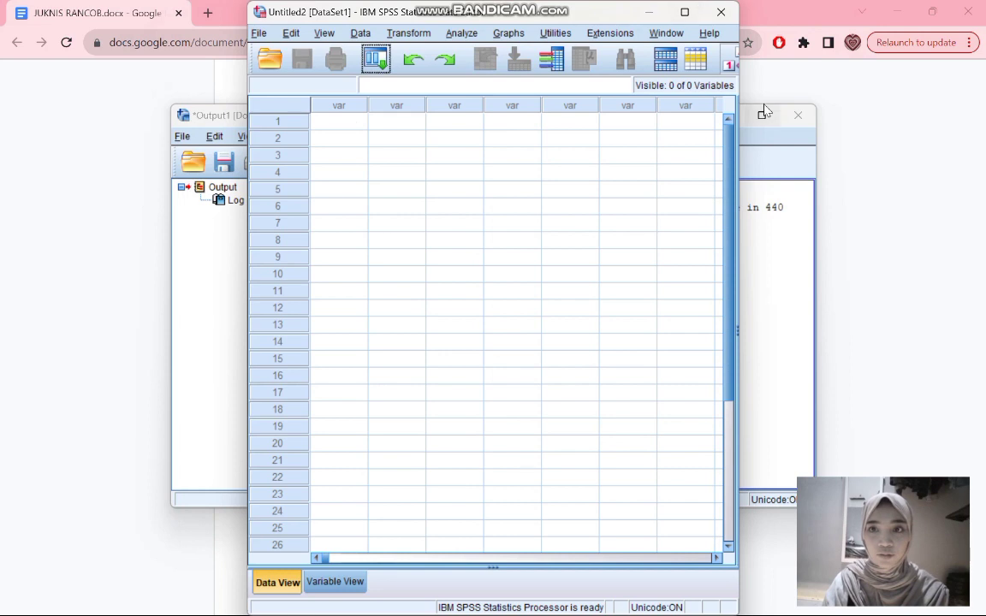
click(760, 134)
click(714, 114)
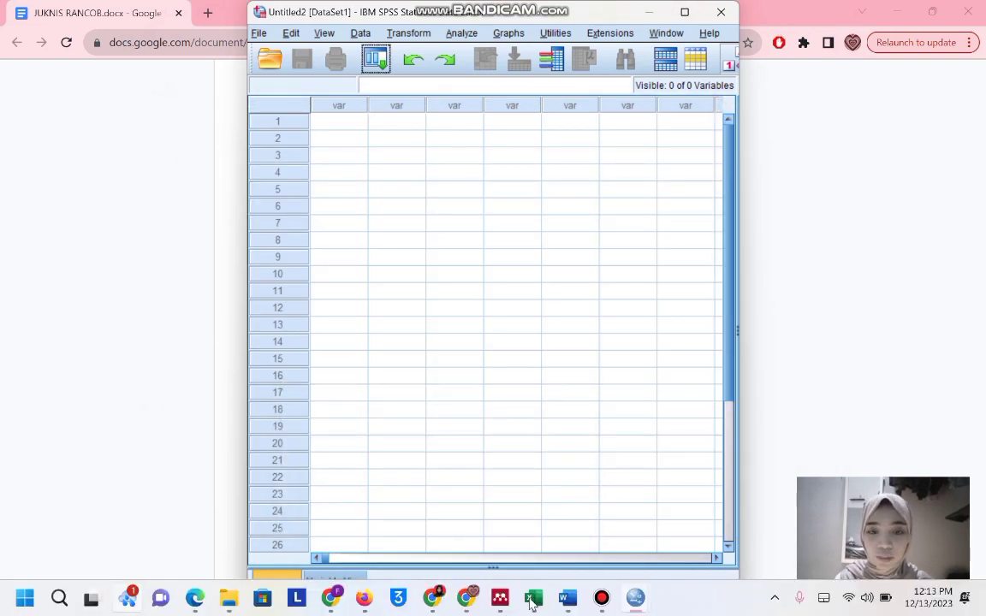
Step: Switch to the Excel workbook and copy the RALF sheet's data range A2:G37 without the header row
click(532, 612)
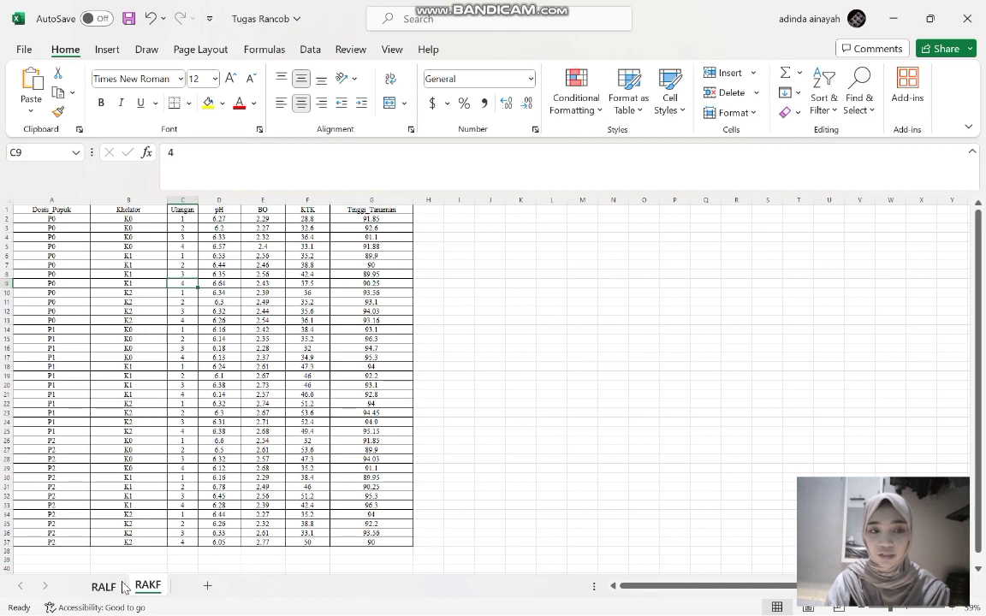
click(112, 588)
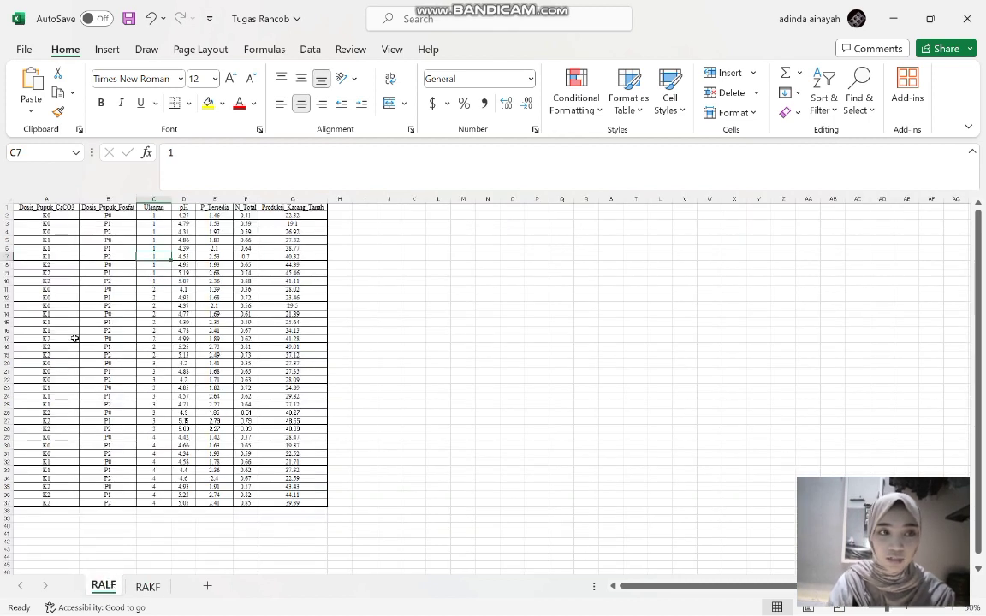
drag(64, 216, 291, 505)
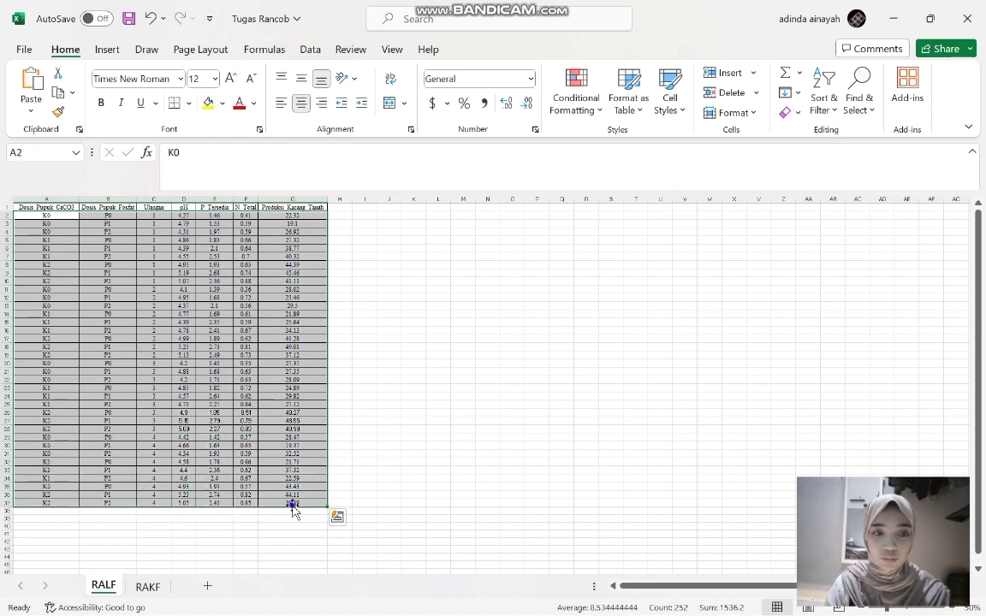
right_click(288, 484)
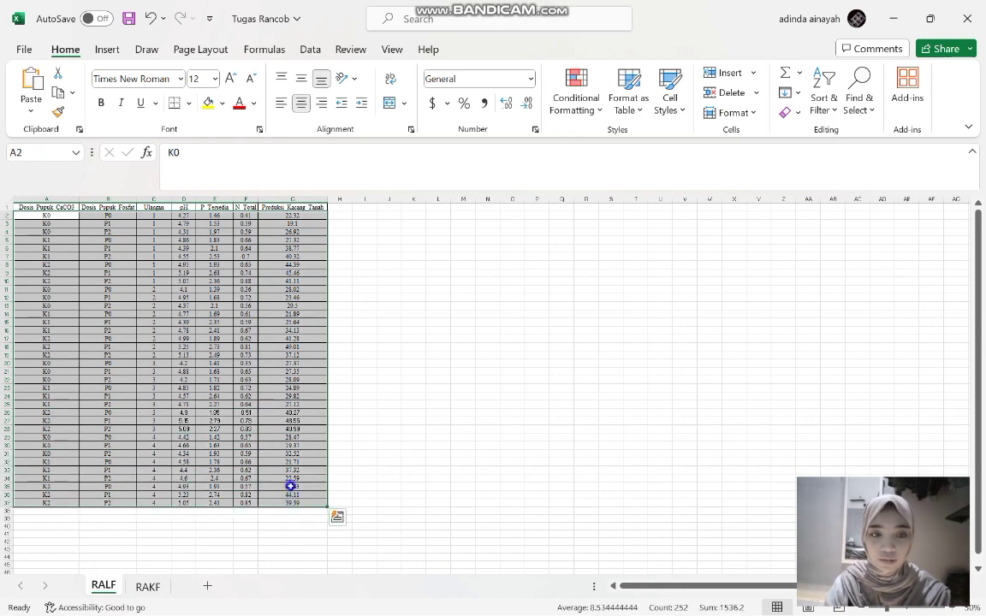
click(348, 157)
Step: Switch to the empty SPSS dataset and paste the copied data starting at the first row and column
mouse_move(636, 604)
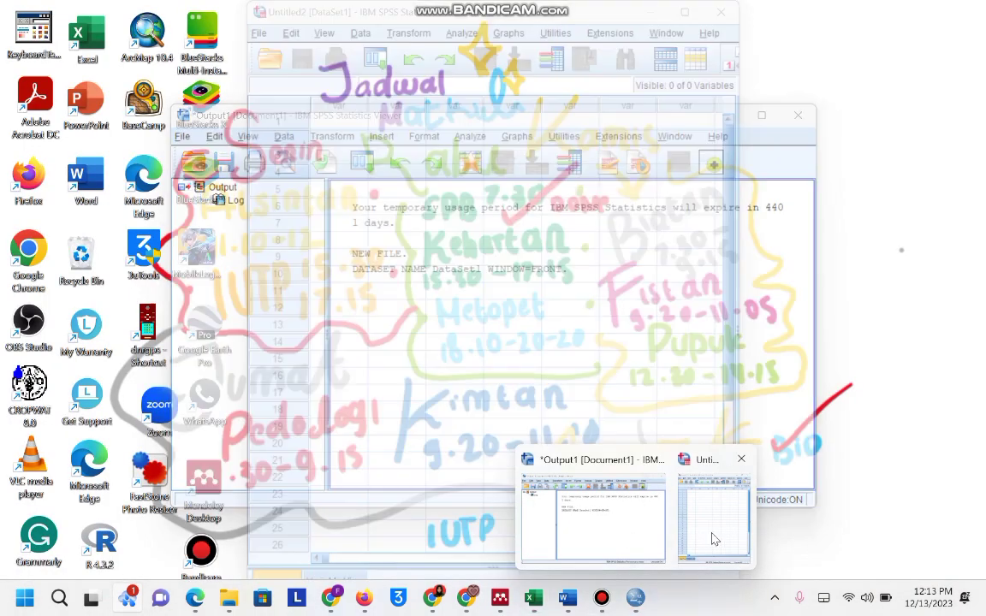
click(715, 528)
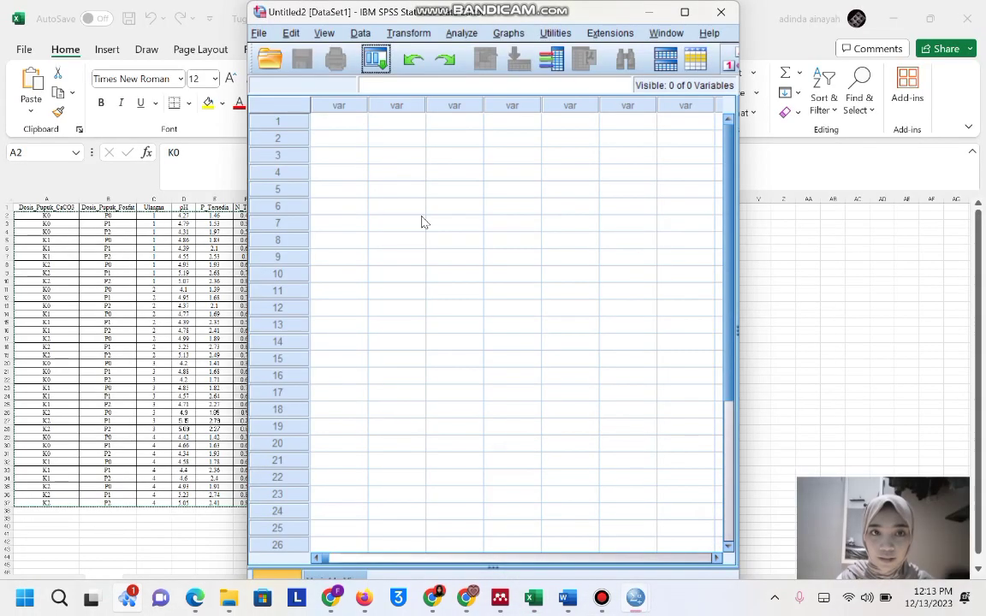
click(341, 126)
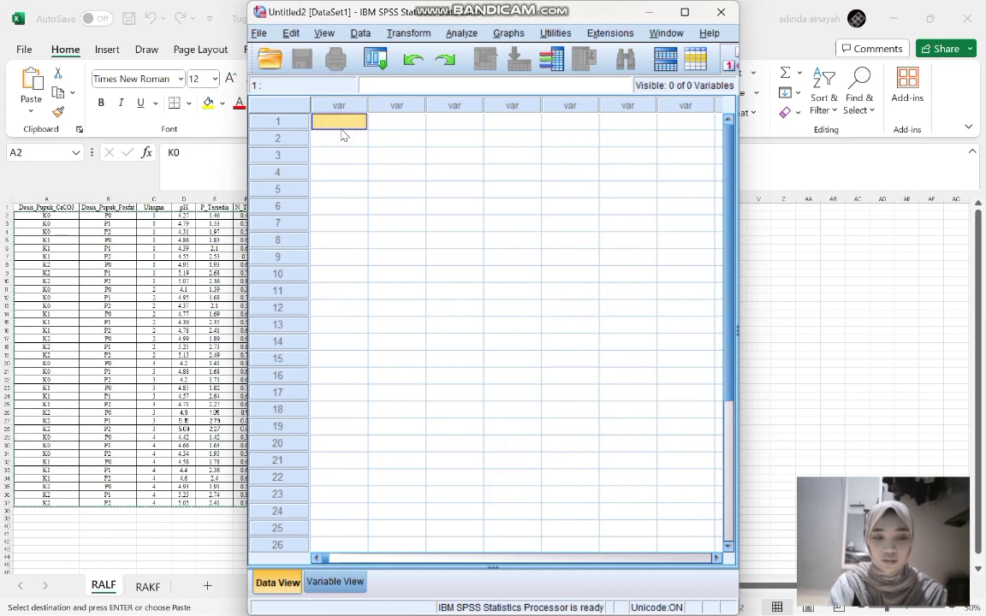
key(ctrl+v)
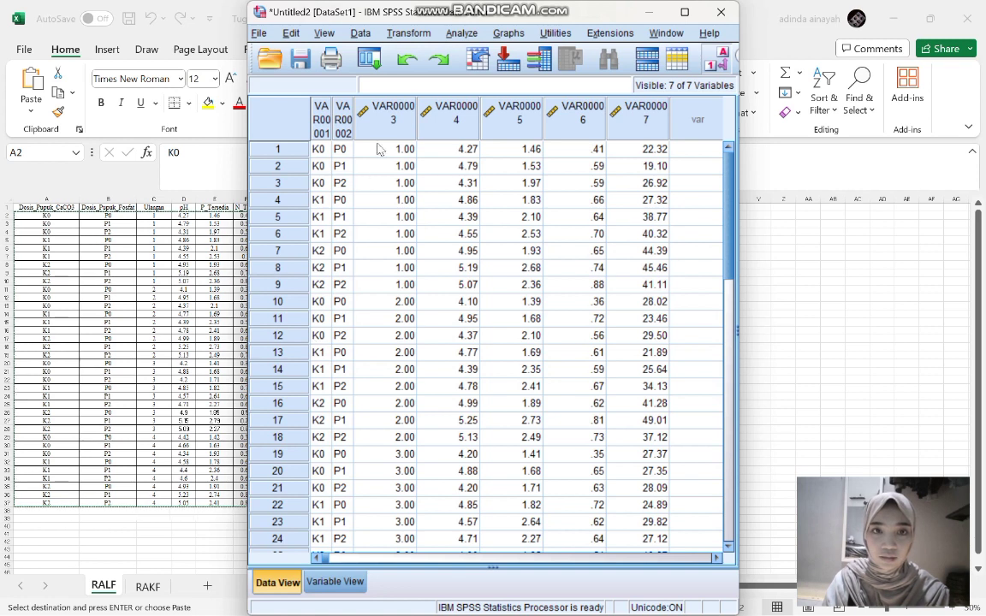
Step: Show the variable definitions and rename the first variable as Dosis_Pupuk_CaCO3
click(334, 582)
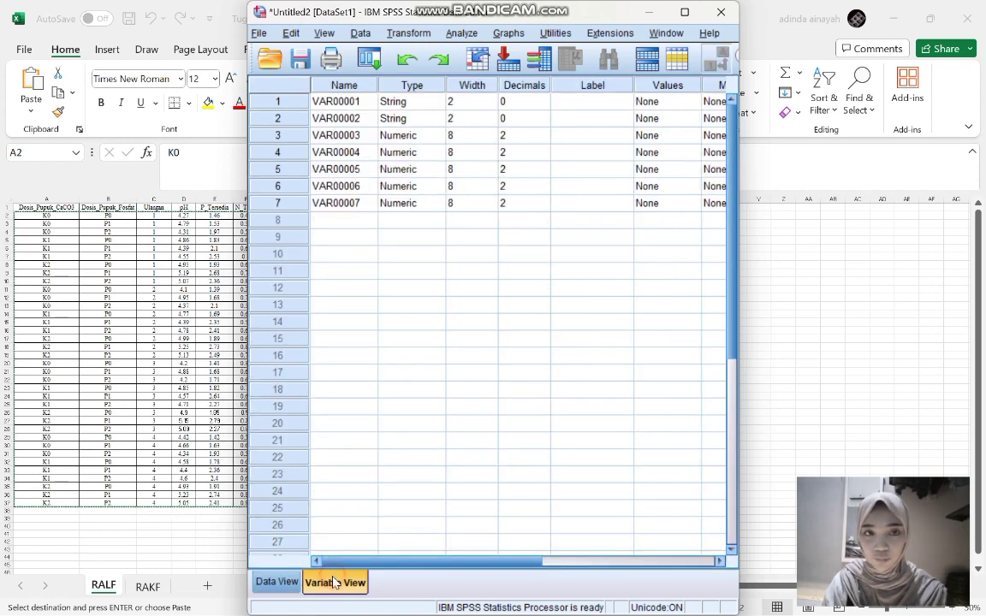
double_click(338, 101)
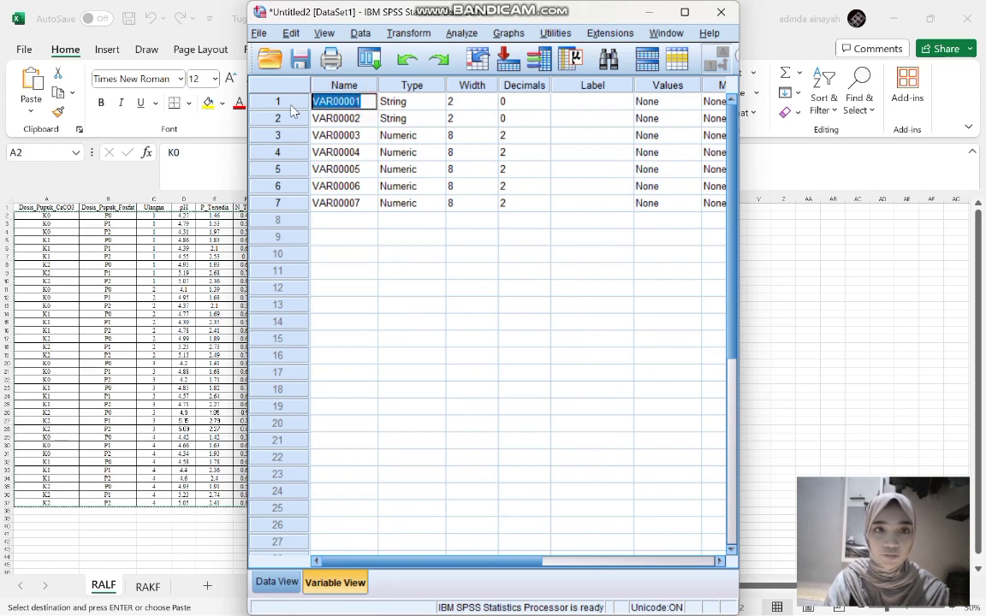
text(Dosis)
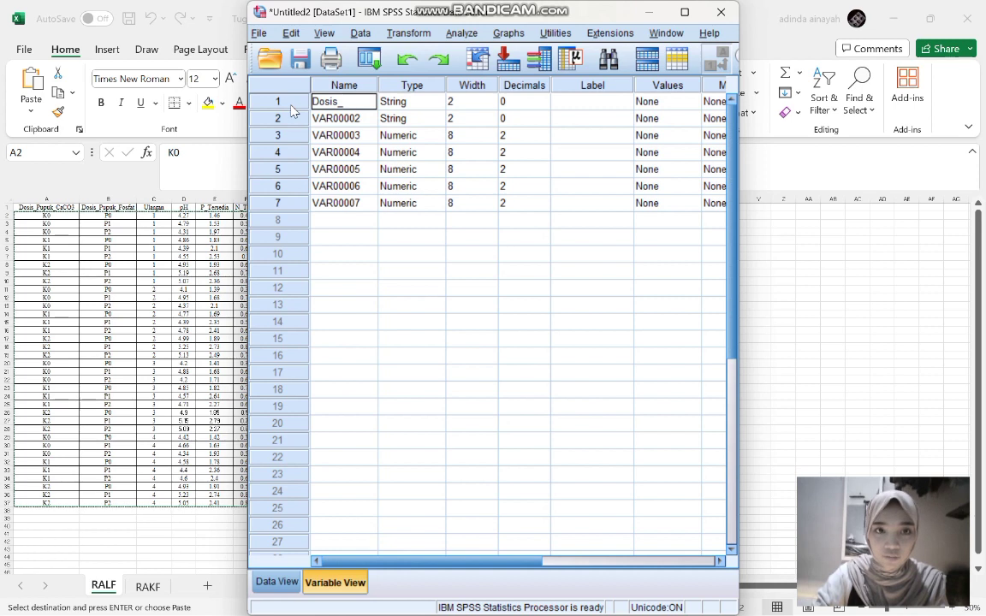
text(_Pupuk)
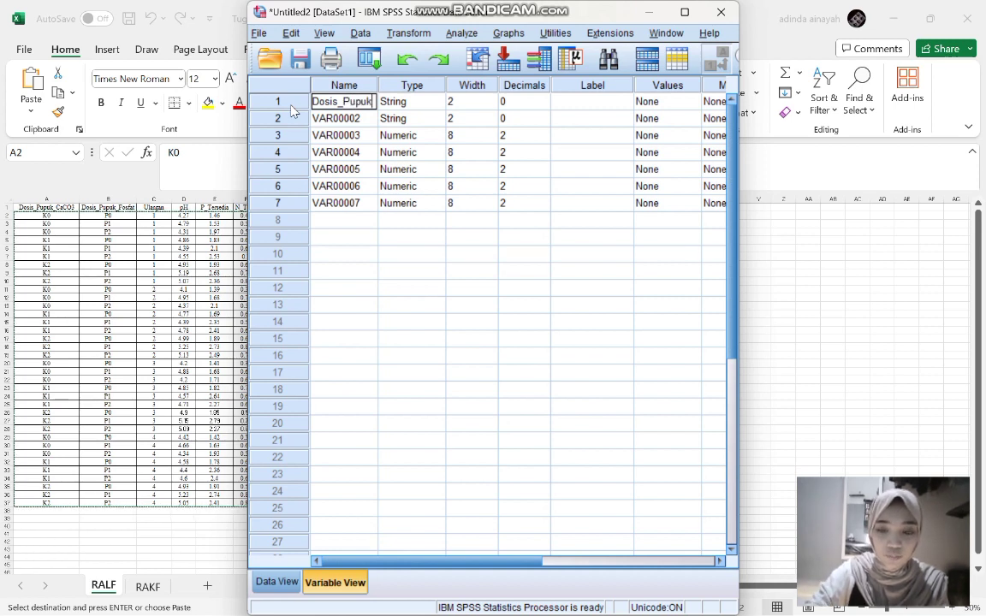
text(_CaCO)
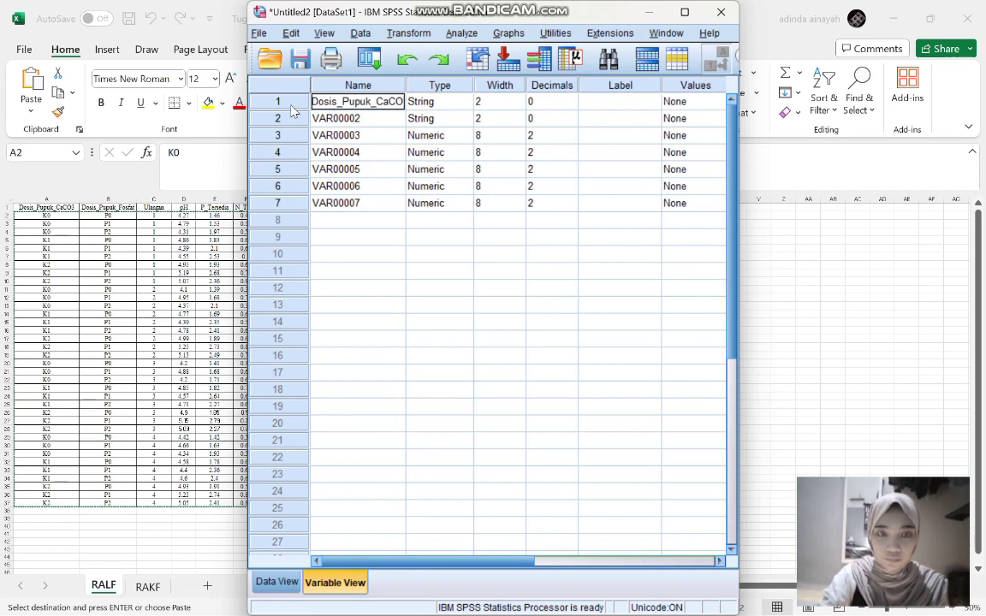
text(3)
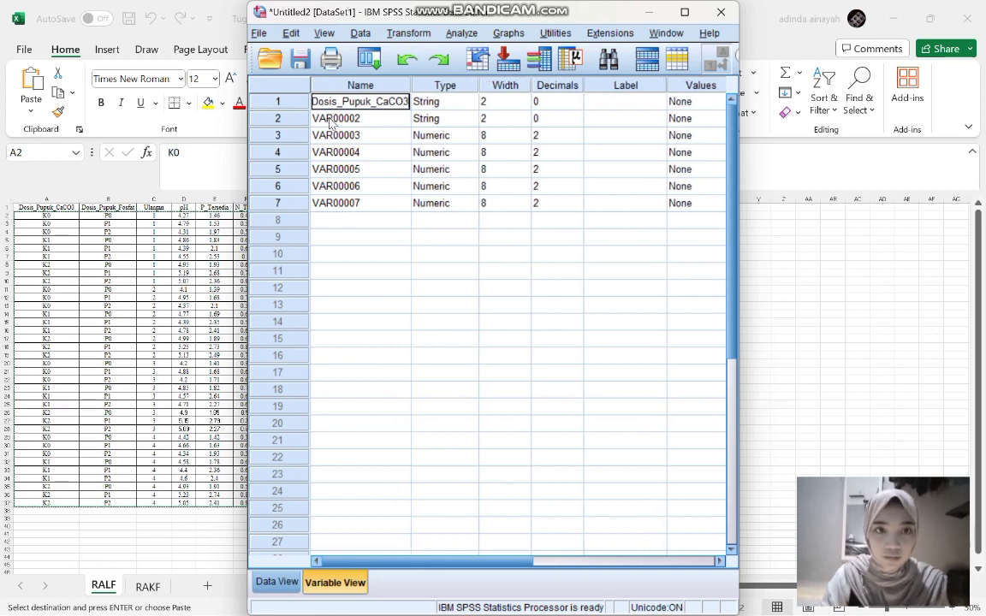
key(Return)
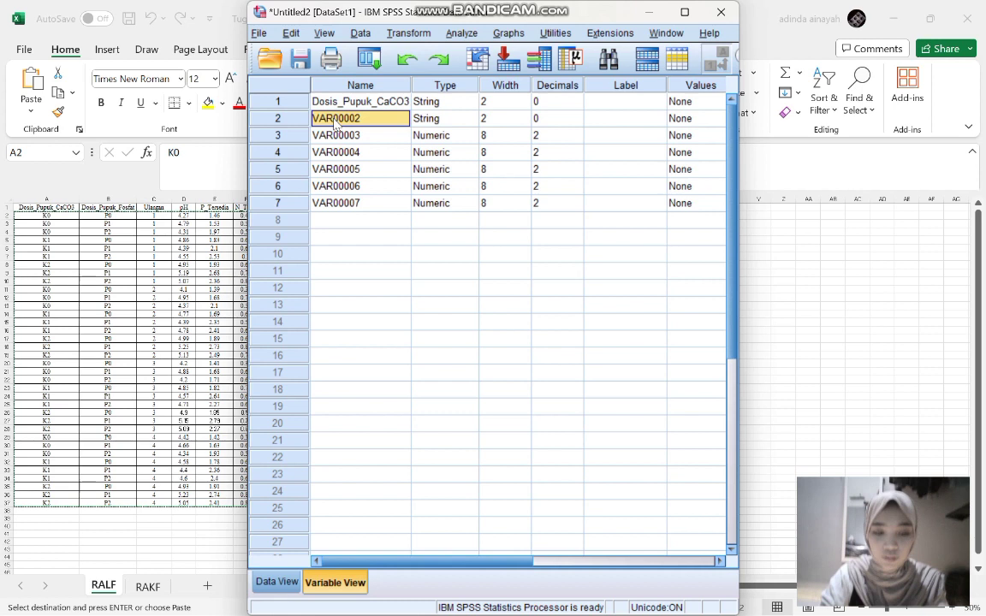
Step: Rename the second variable as Doisi_Pupuk_Fosfat and the third variable as Ulangan
text(Dois)
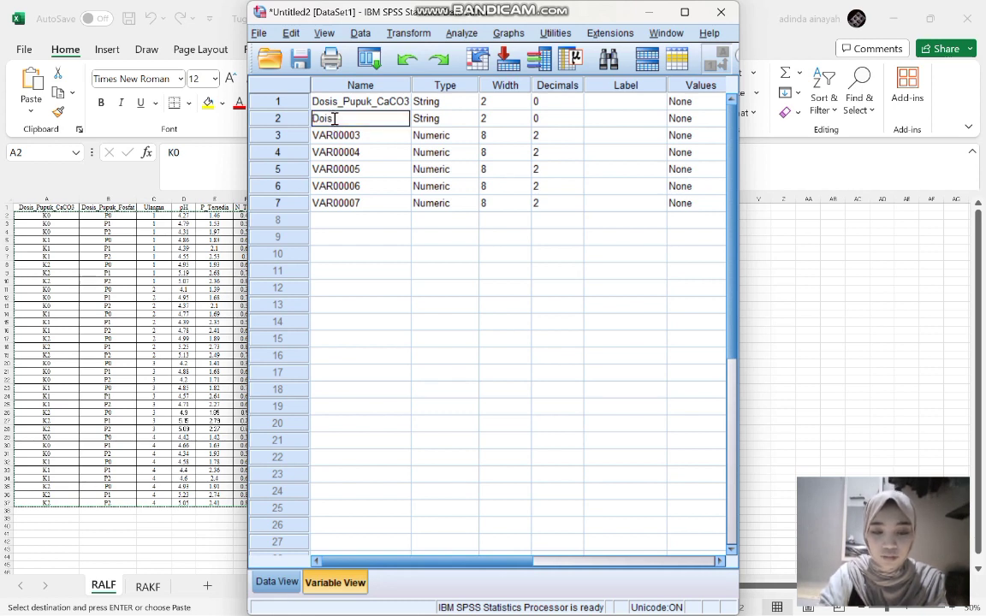
text(is_Pupuk_Fosfat)
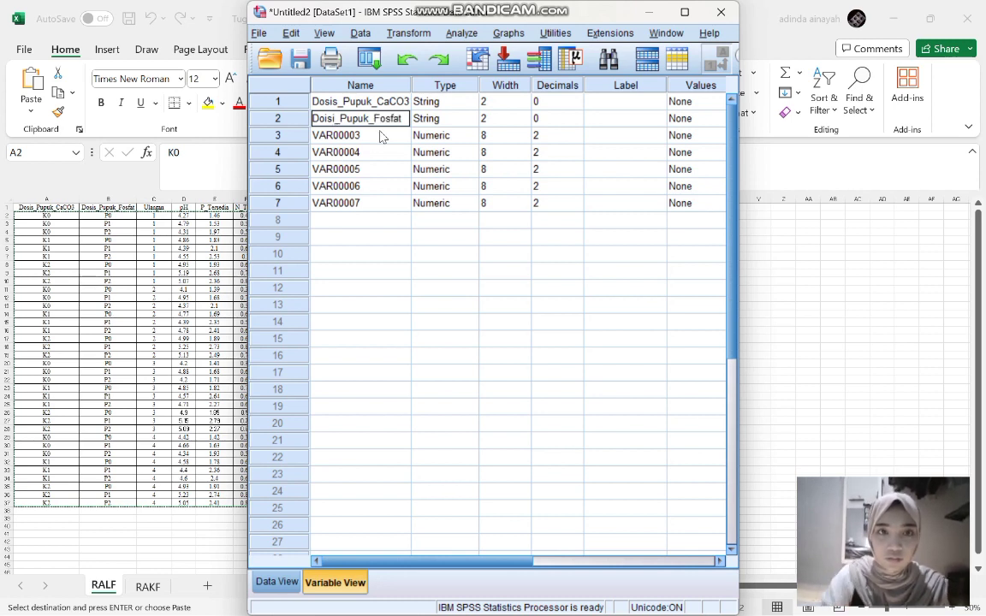
click(381, 137)
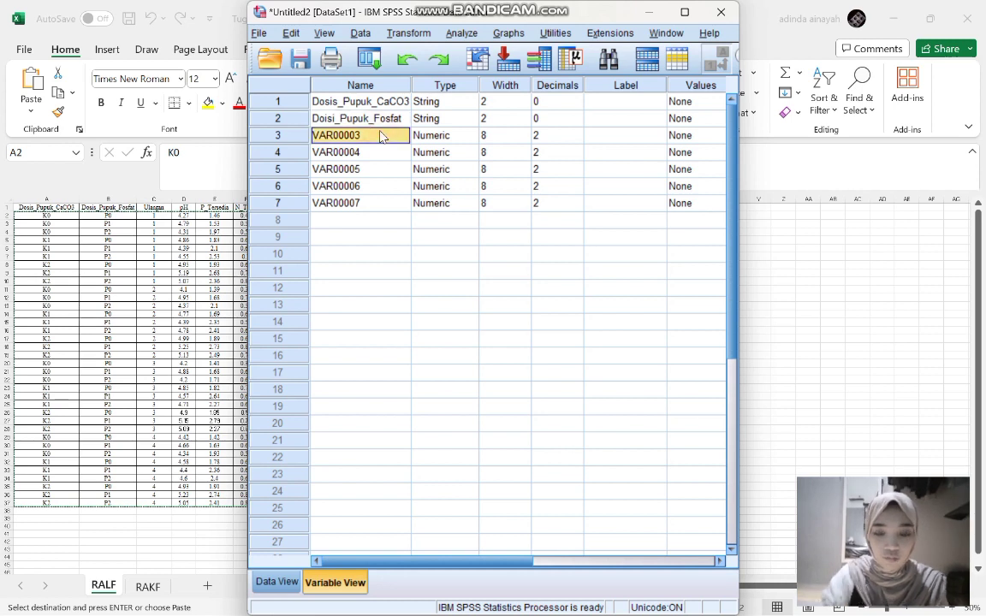
text(Ulangan)
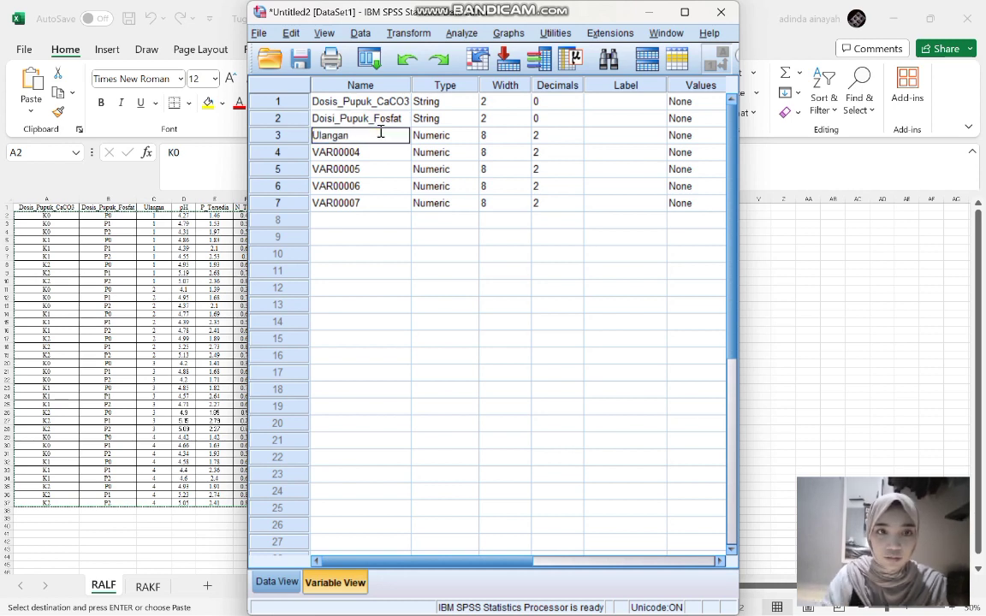
Step: Try to rename the fourth variable as "pH Tanah", written with a space
click(339, 147)
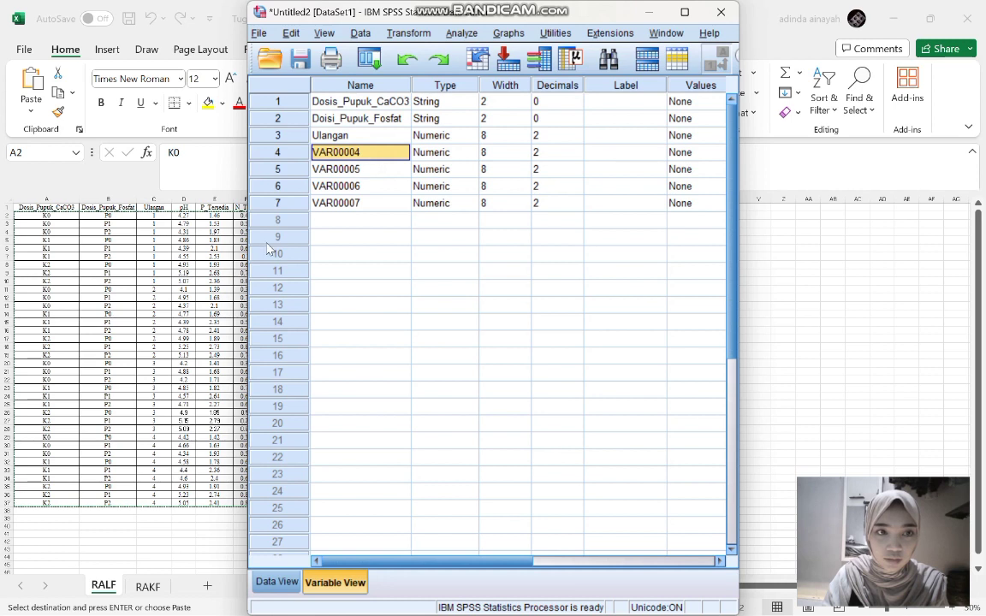
scroll(180, 278, right, 3)
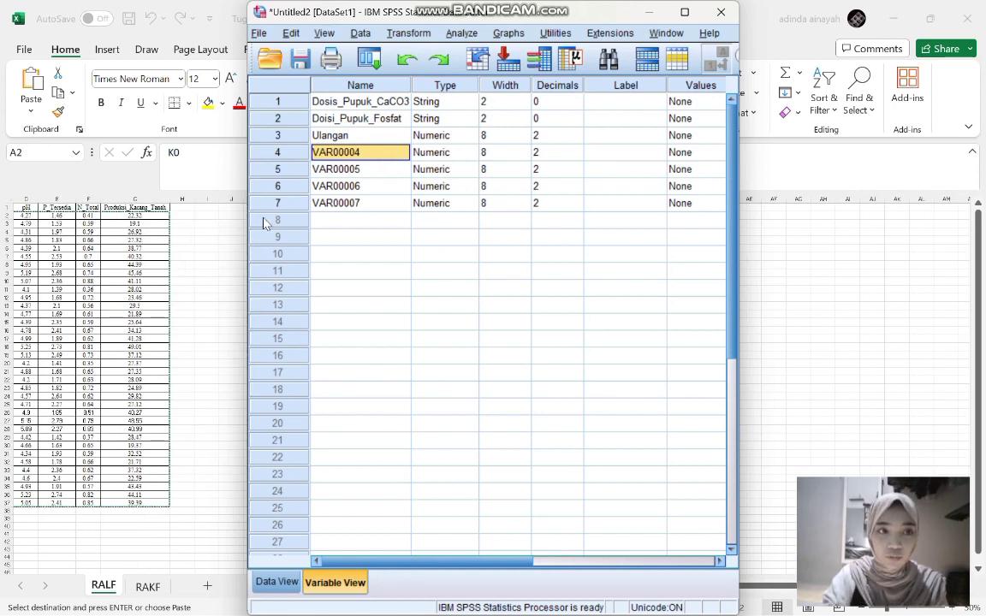
text(pH Tanah)
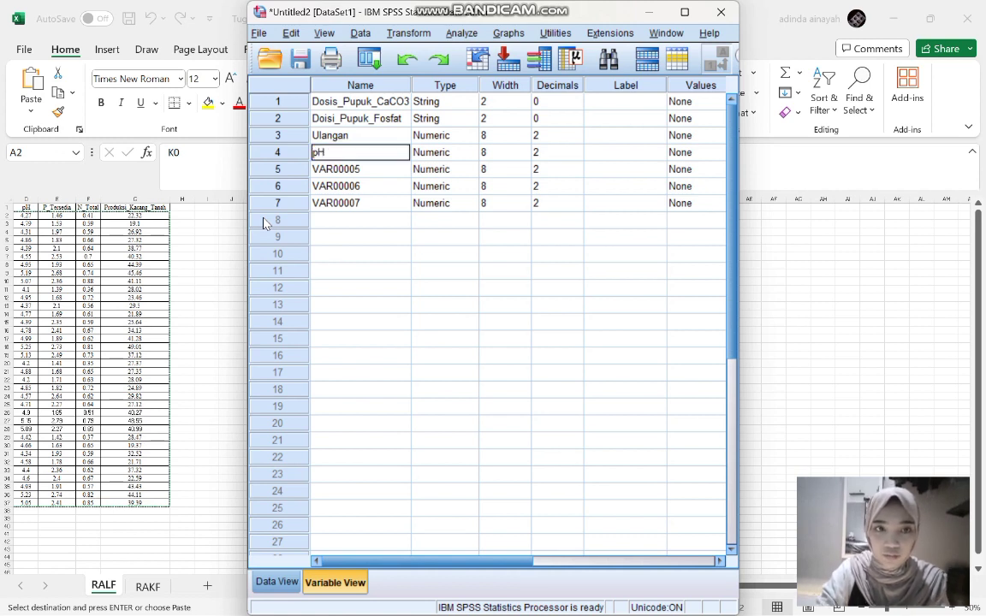
click(330, 169)
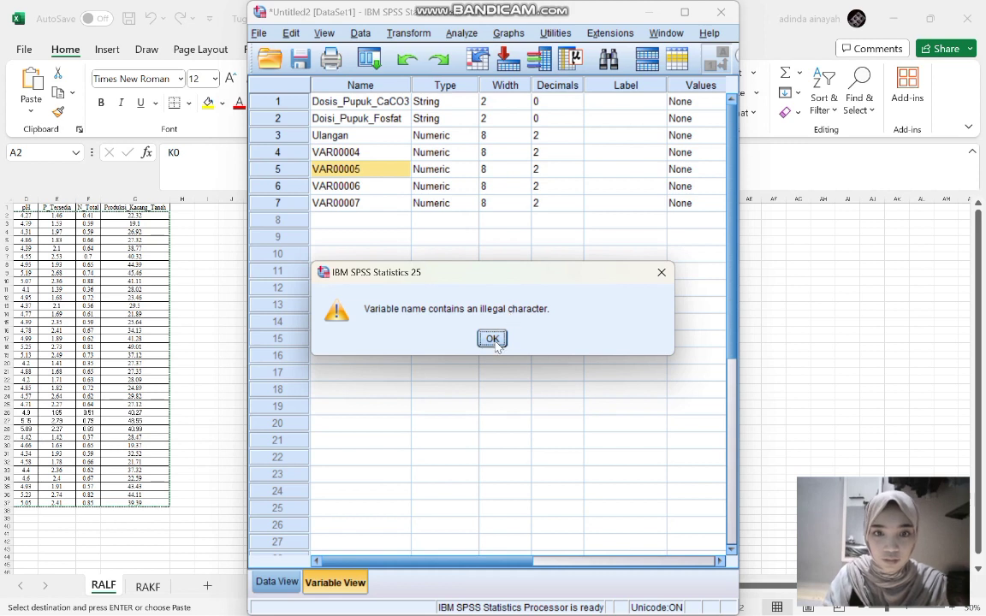
click(493, 338)
click(379, 153)
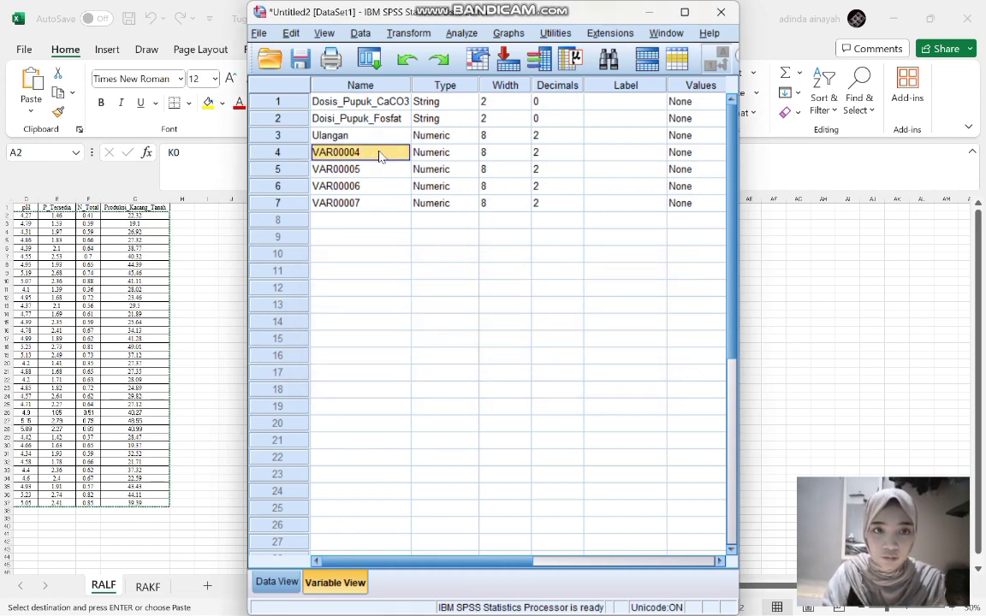
Step: Correct the spelling of the second variable's name to Dosis_Pupuk_Fosfat
double_click(328, 118)
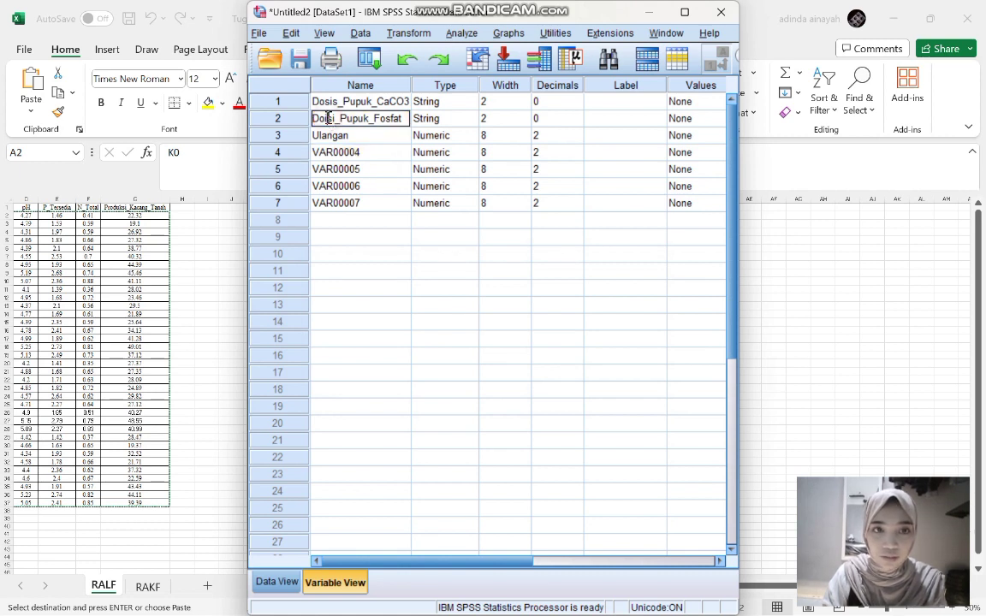
key(BackSpace)
key(BackSpace)
key(BackSpace)
text(sis)
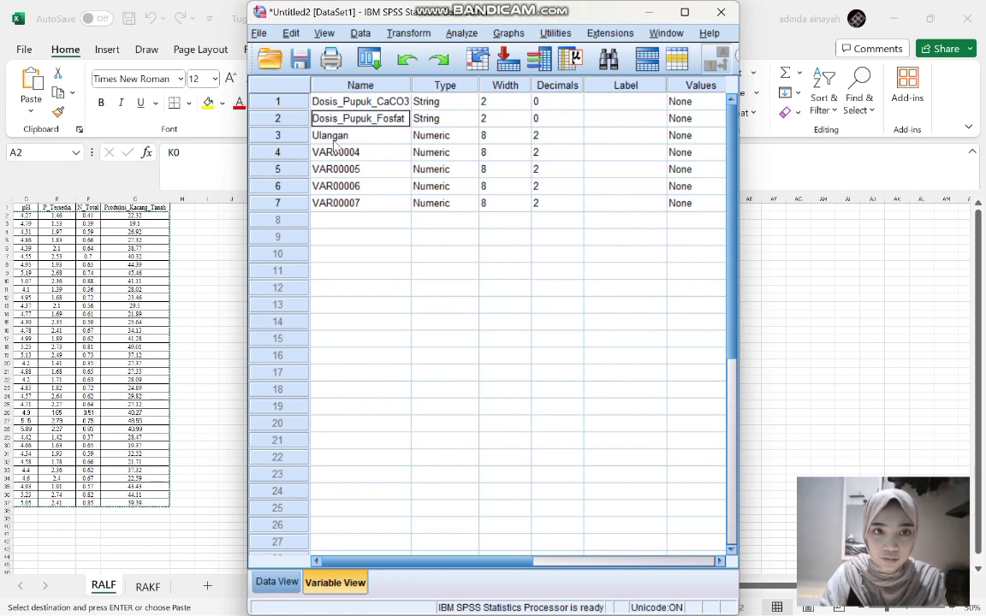
Step: Rename the fourth variable as pH_Tanah, using an underscore between the words
click(326, 154)
click(323, 154)
double_click(386, 154)
text(pH)
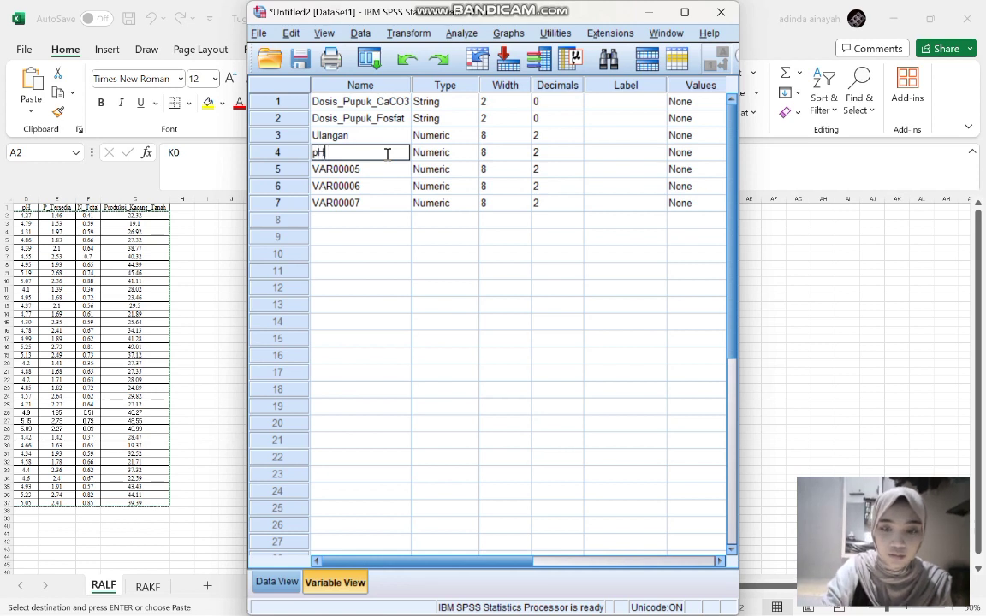
text(_Tanah)
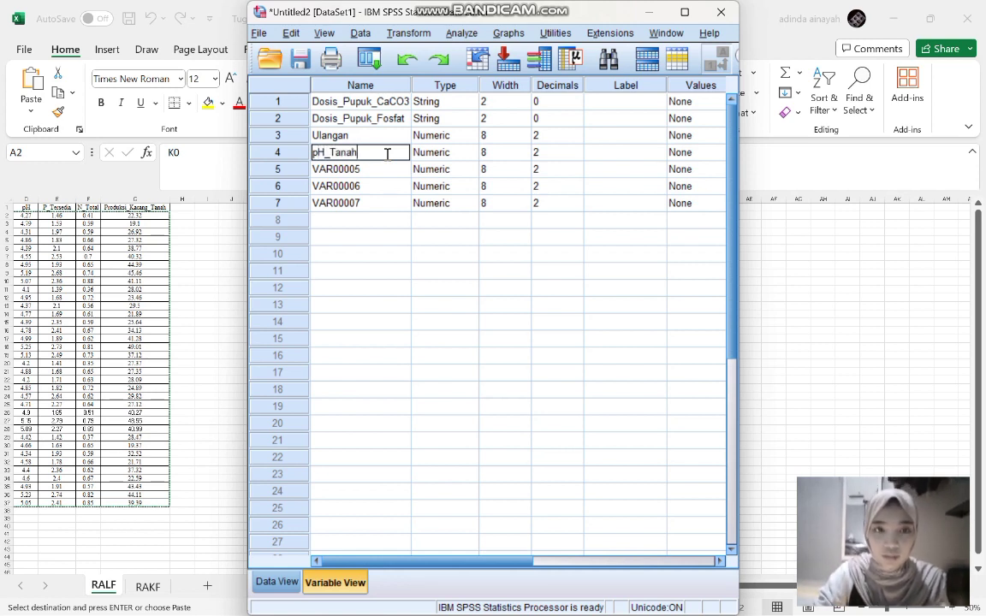
Step: Rename the fifth variable as P_Tersedia, matching its column header in the Excel sheet
click(341, 172)
text(P_Ters)
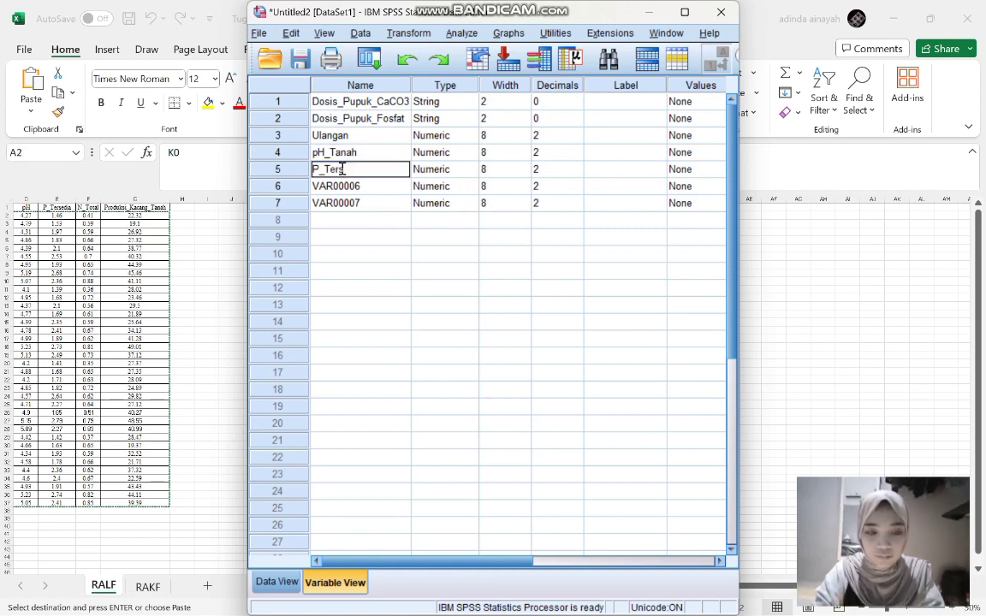
text(edia)
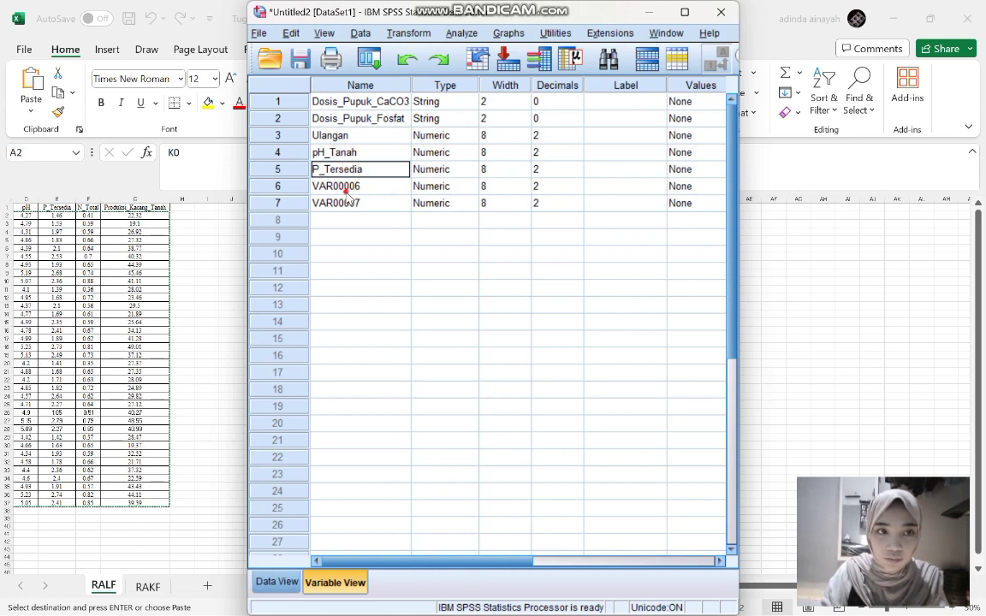
Step: Rename the sixth variable as N_Total, matching its column header in the Excel sheet
click(346, 187)
text(N)
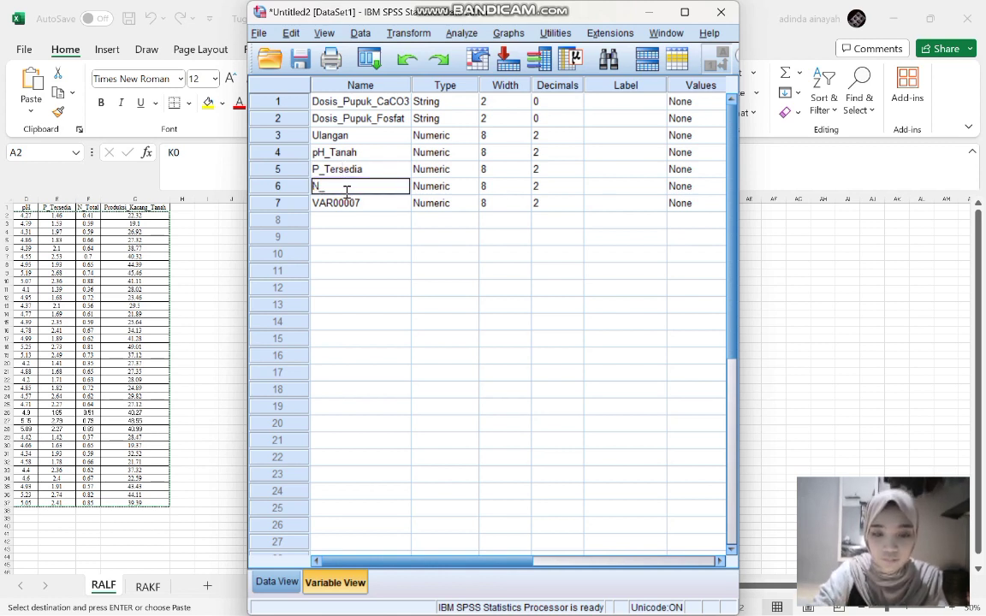
text(_Total)
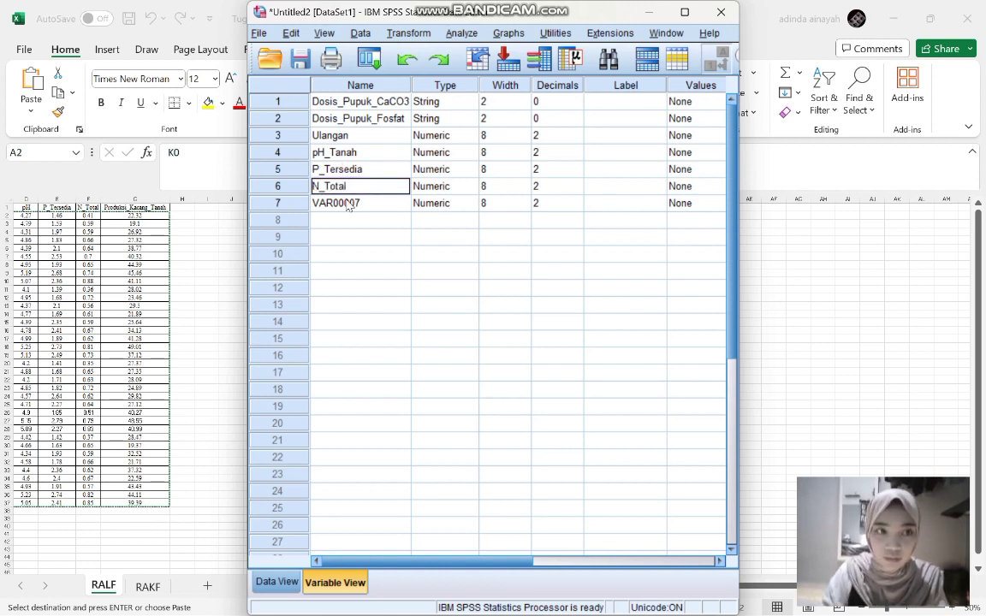
Step: Rename the seventh variable as Produksi_Kacang_Tanah, matching the last column header in the Excel sheet
click(340, 211)
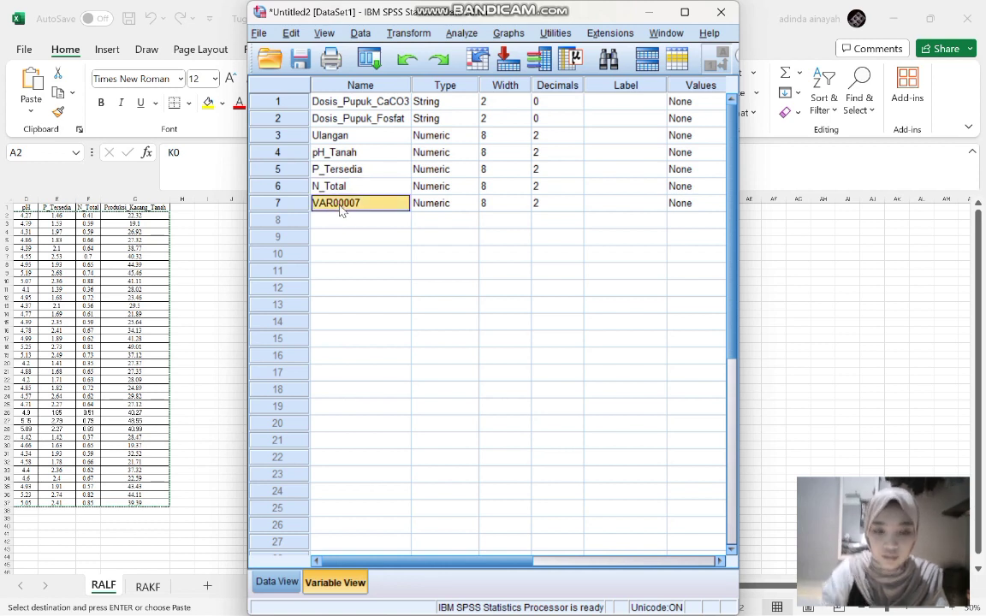
text(Produksi_Kac)
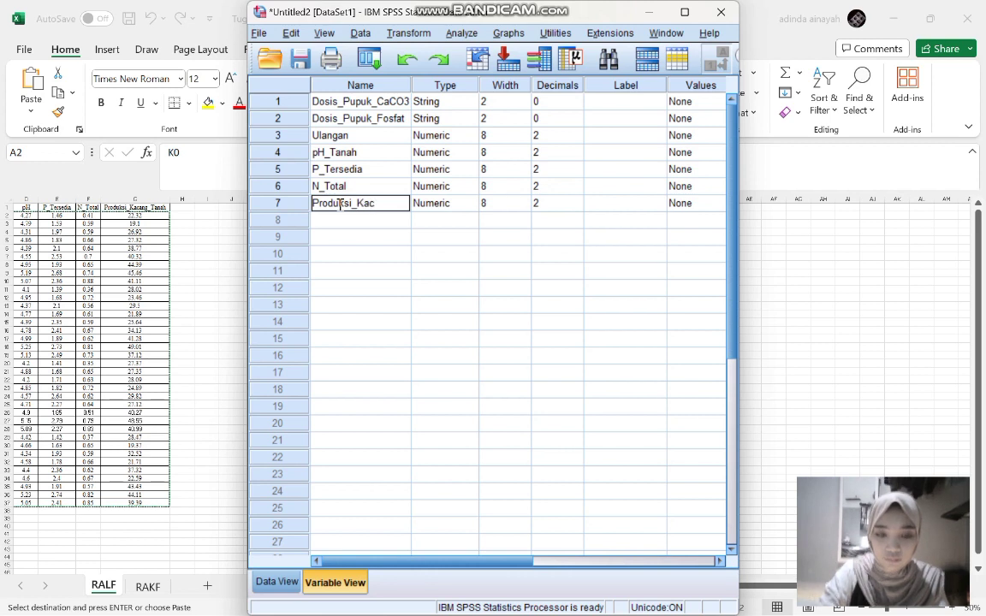
text(ang_T)
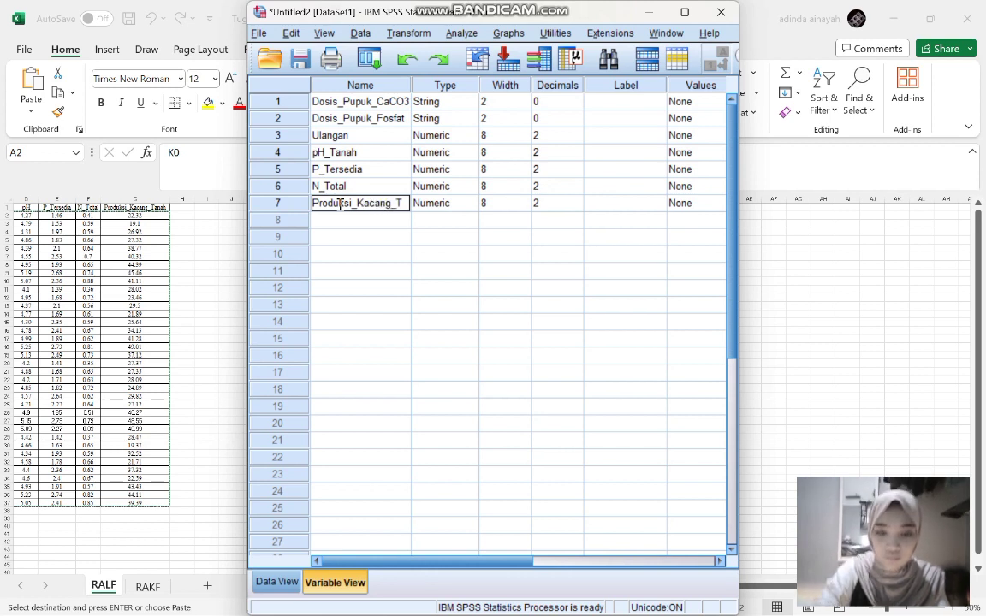
text(aah)
key(BackSpace)
key(BackSpace)
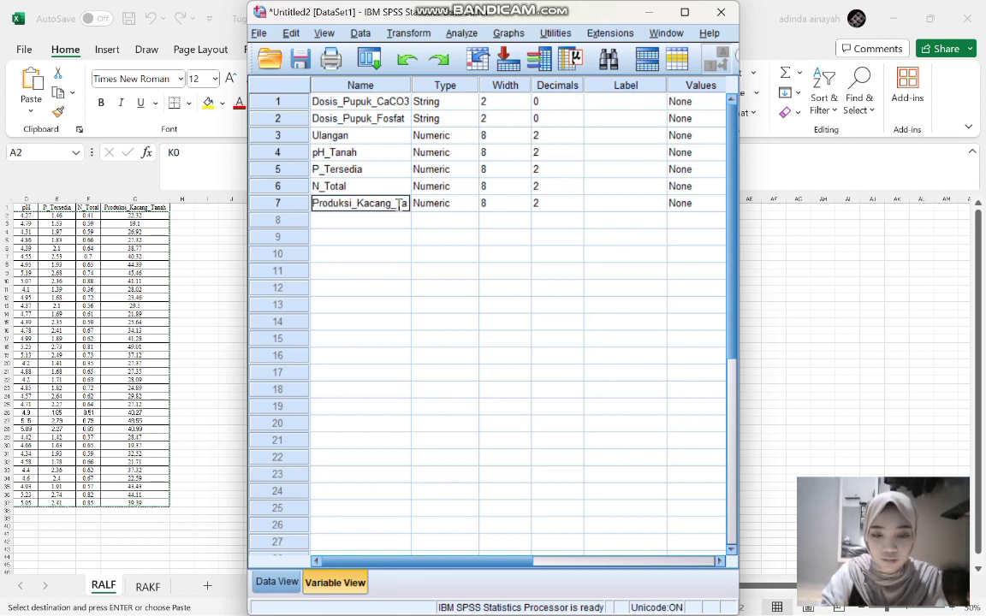
text(nah)
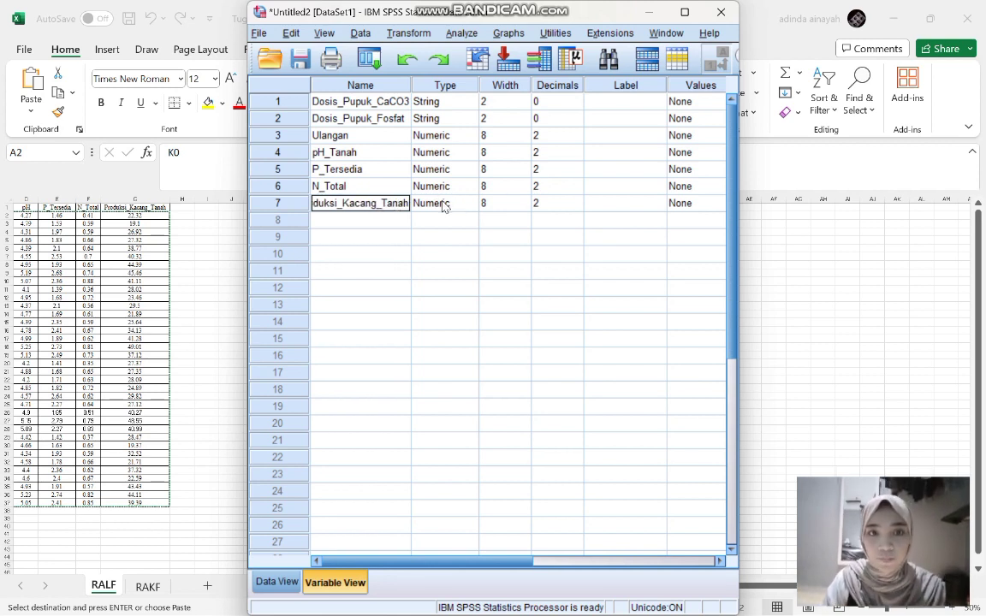
click(443, 206)
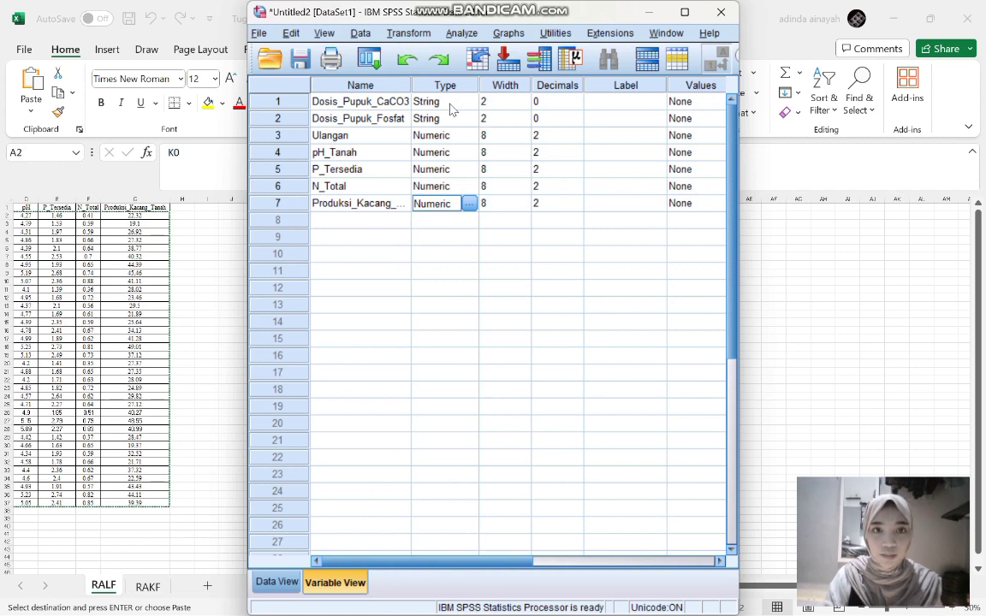
click(447, 101)
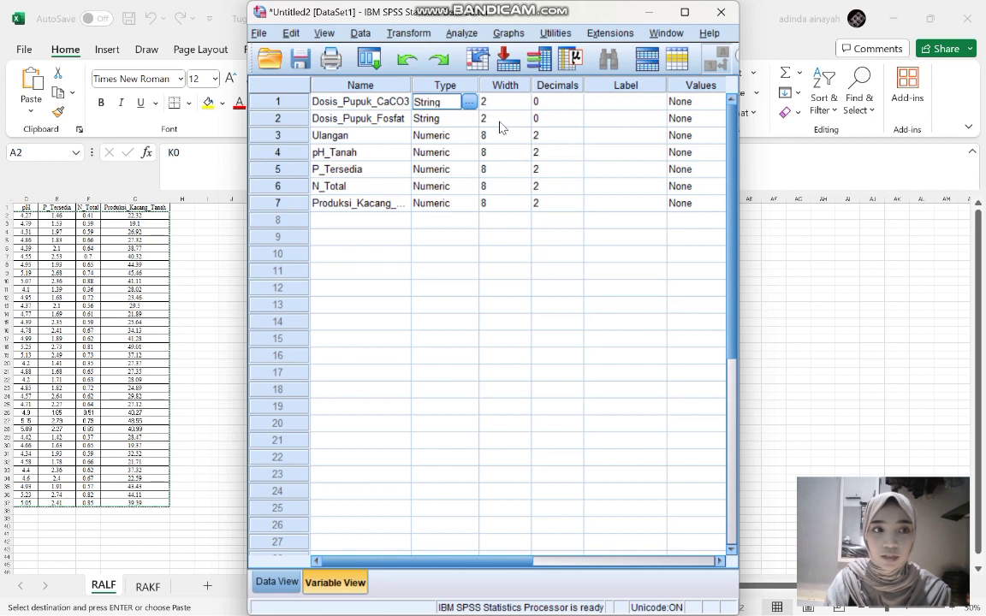
click(426, 137)
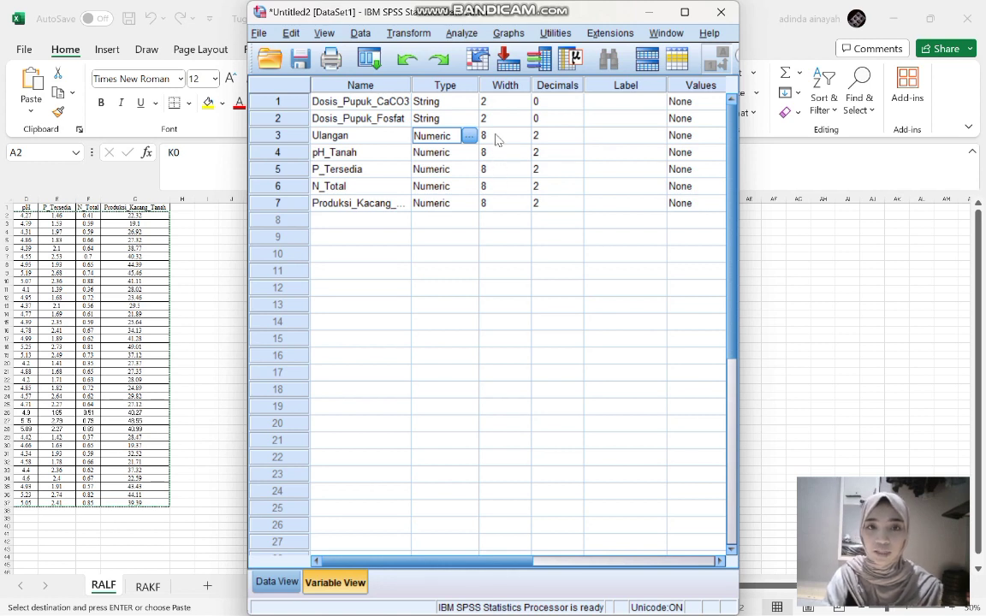
Step: Set the width of both string variables, Dosis_Pupuk_CaCO3 and Dosis_Pupuk_Fosfat, to 8
click(501, 102)
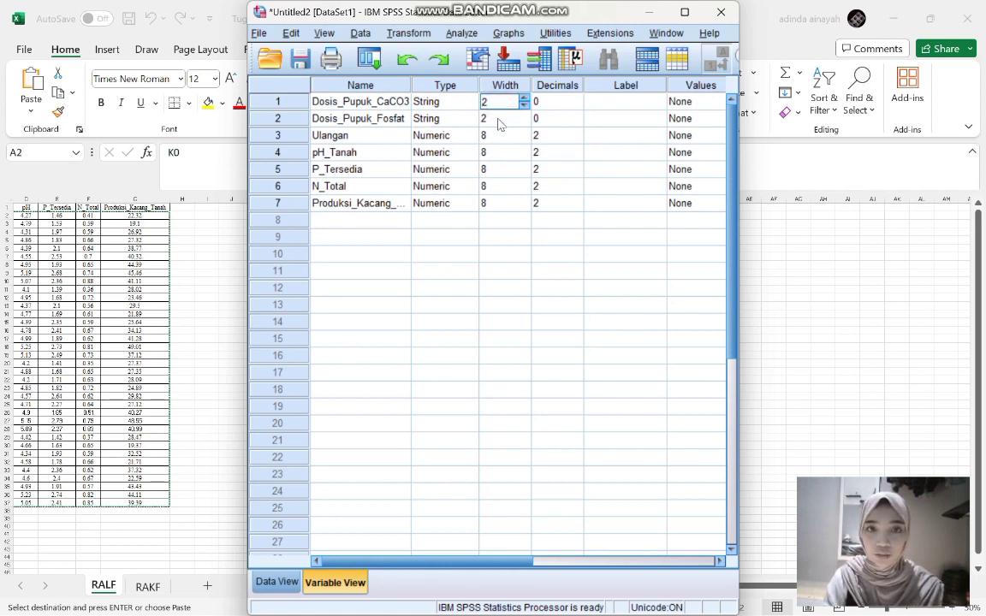
click(501, 119)
key(BackSpace)
click(493, 118)
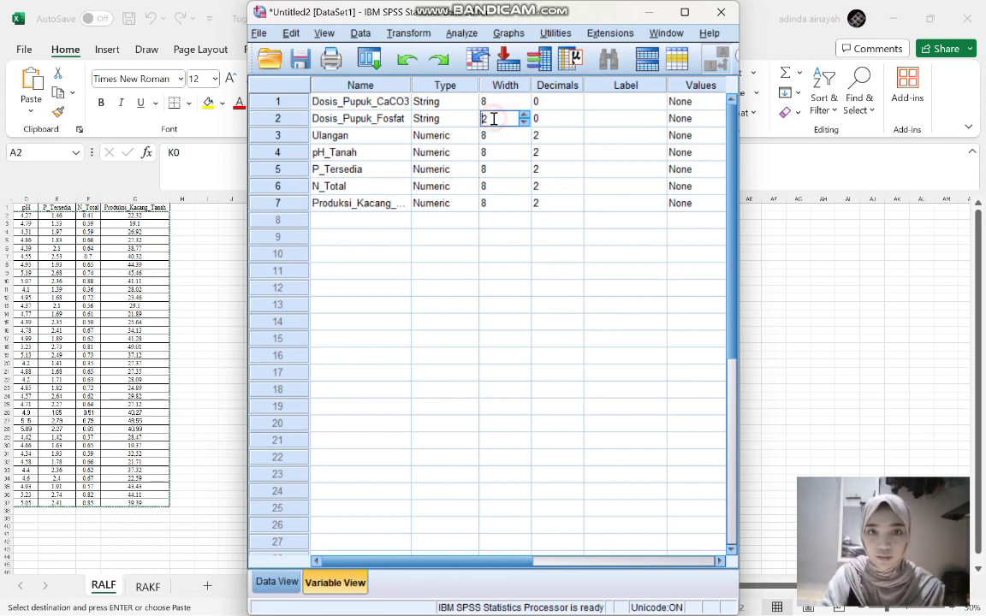
text(8)
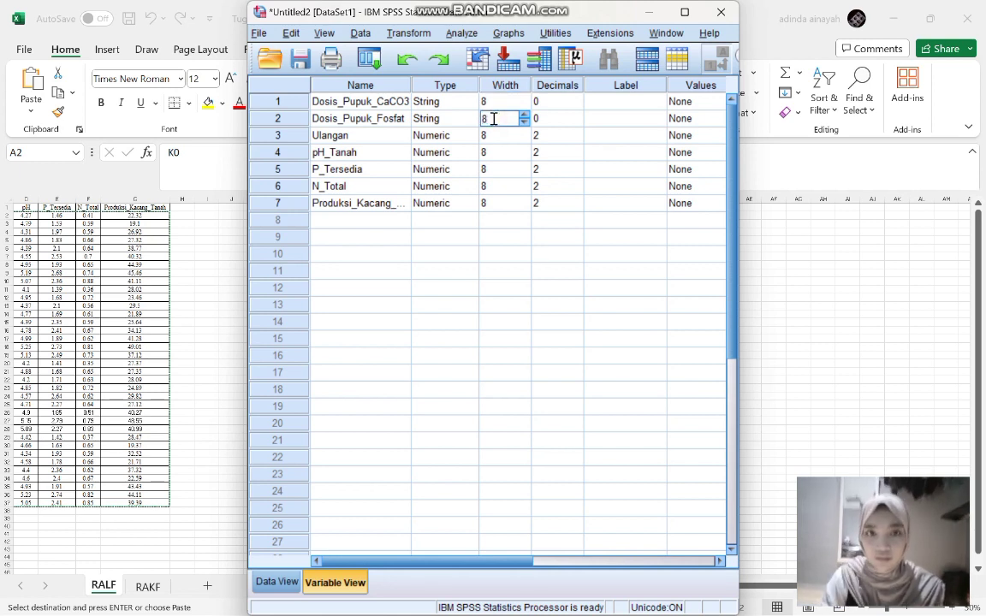
Step: Add a value label to the Dosis_Pupuk_CaCO3 variable that assigns K0 to value 1
drag(517, 560, 594, 565)
click(558, 101)
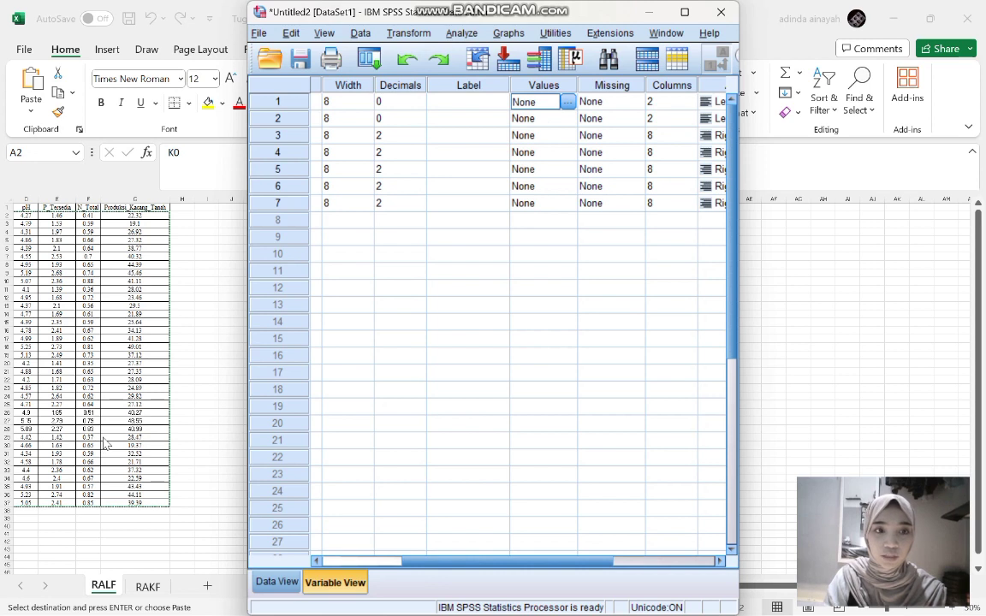
scroll(106, 444, left, 3)
click(274, 581)
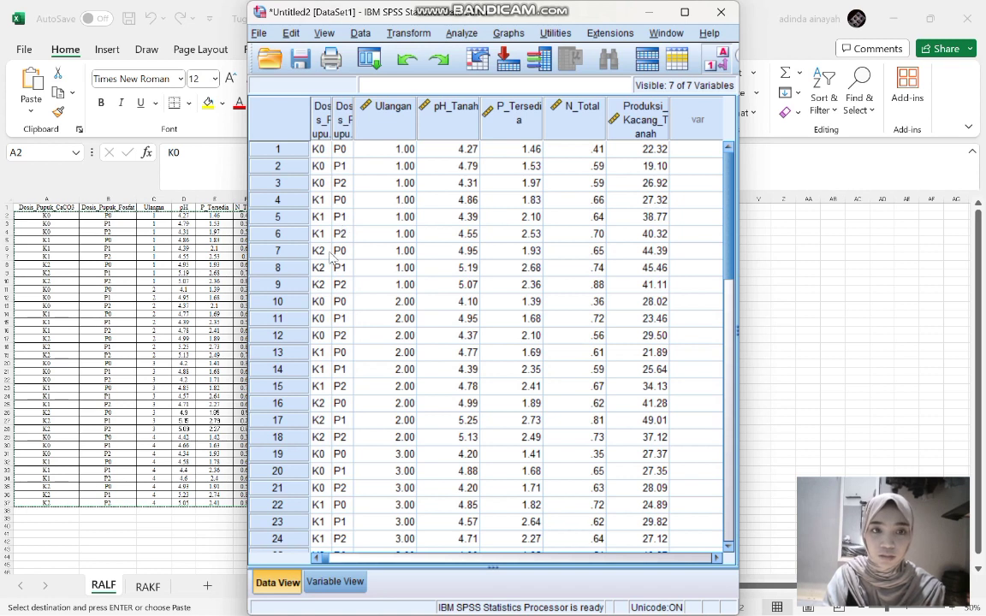
click(347, 582)
click(565, 101)
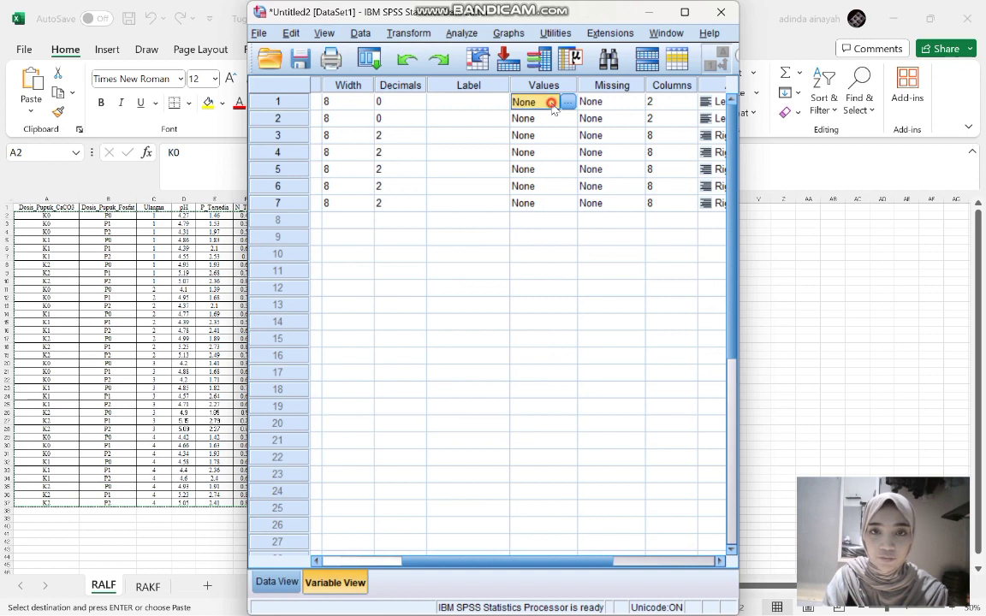
click(568, 100)
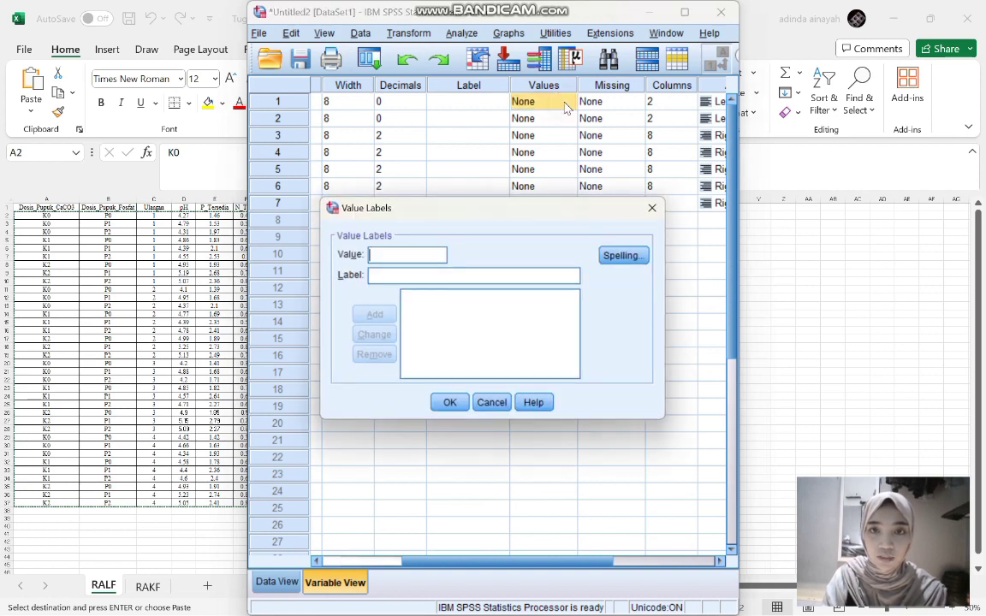
text(1)
click(389, 278)
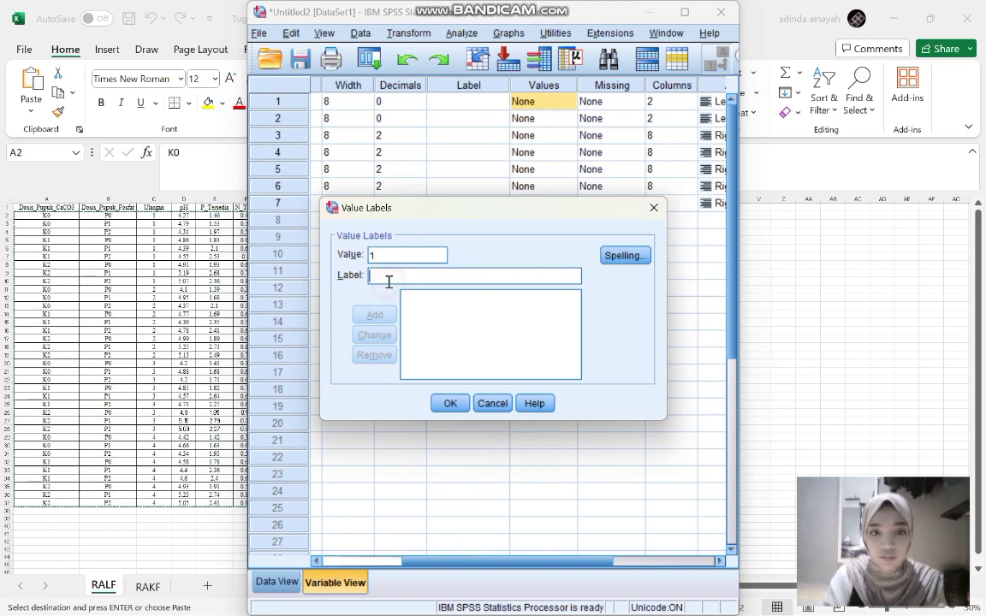
text(K0)
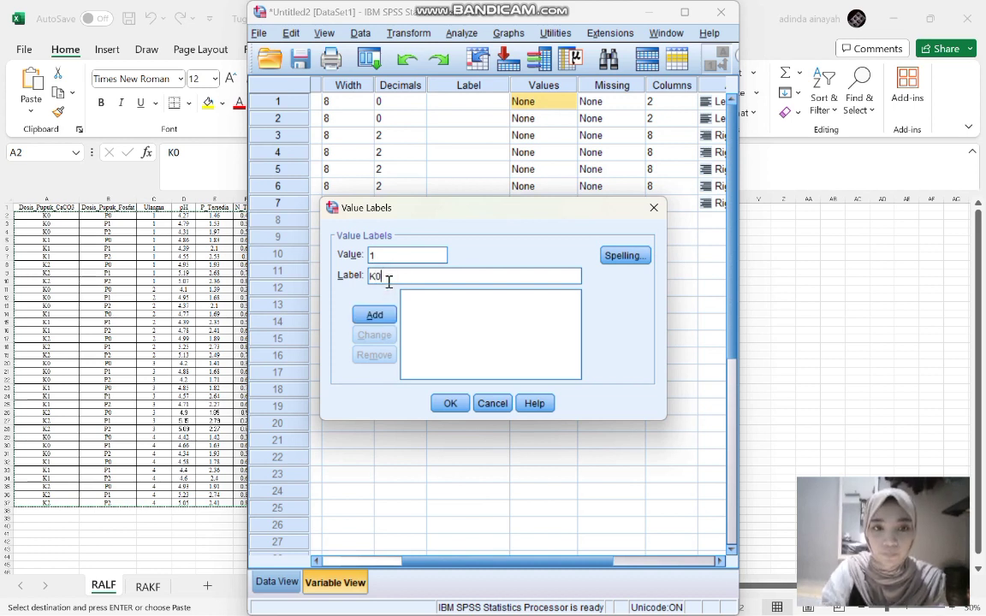
click(376, 316)
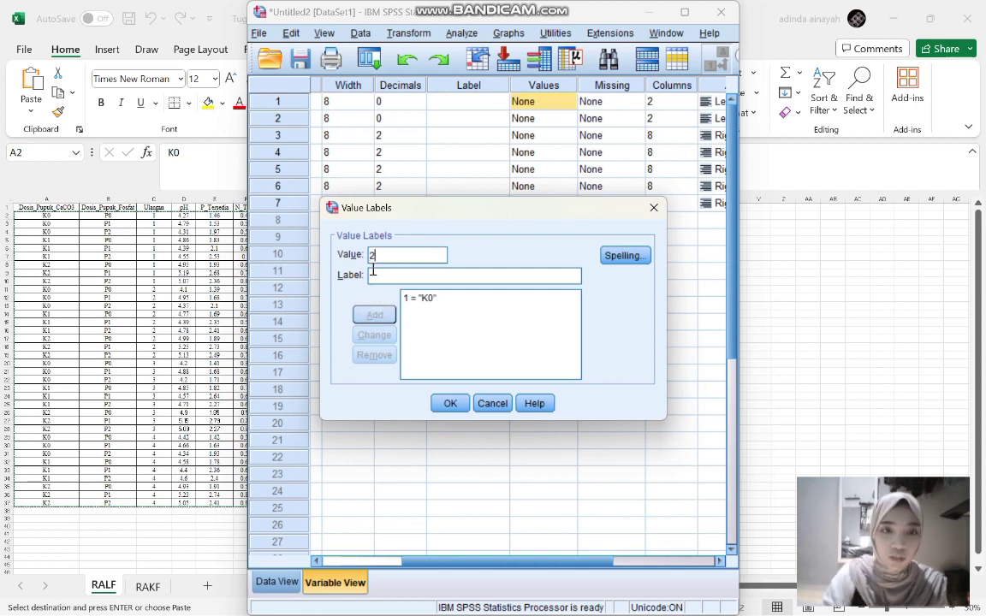
Step: Add the labels K1 for value 2 and K2 for value 3 to Dosis_Pupuk_CaCO3 and apply its value labels
click(373, 275)
text(K1)
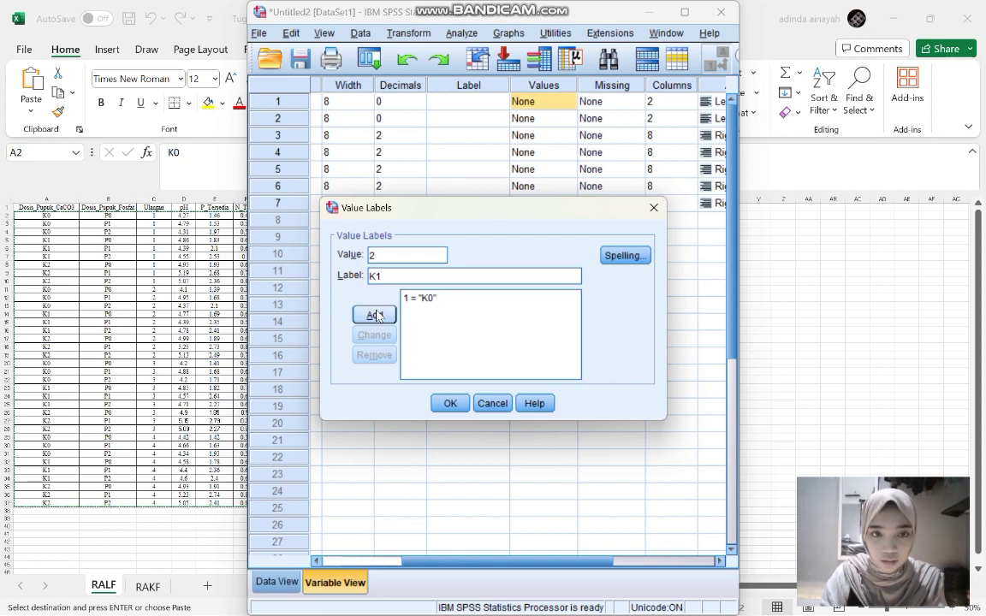
click(377, 316)
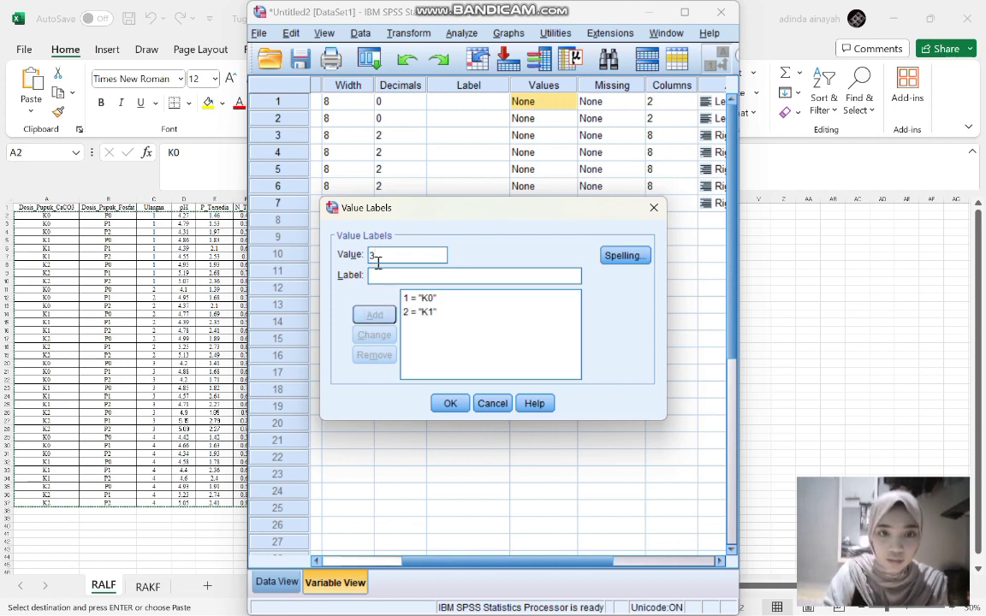
text(K)
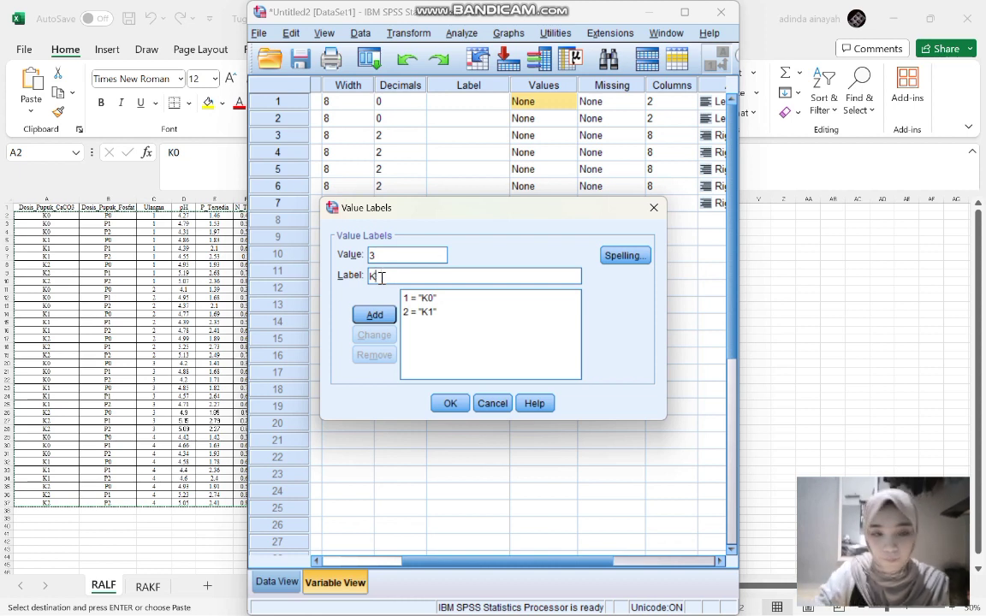
text(2)
click(375, 315)
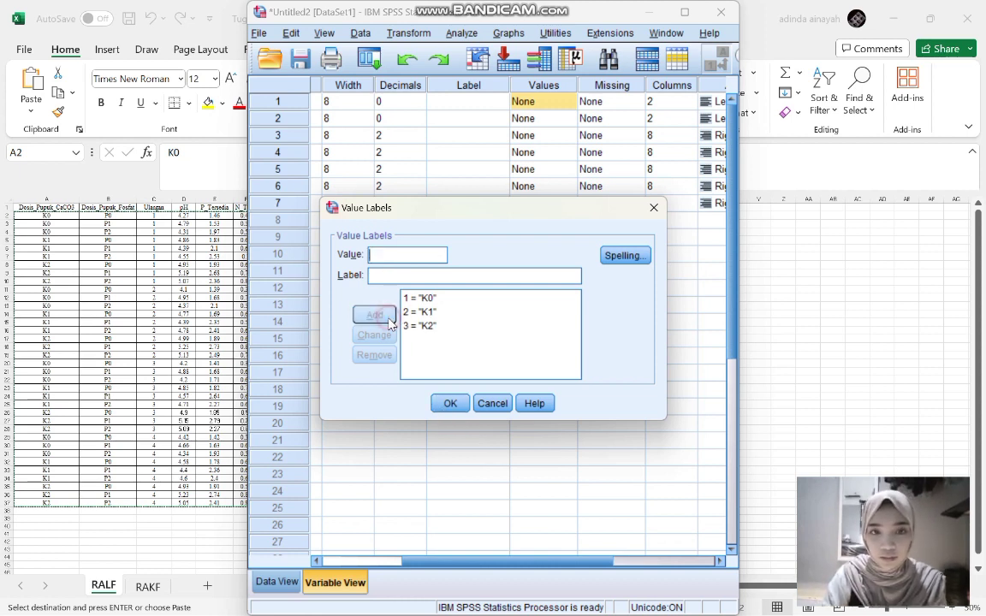
click(449, 403)
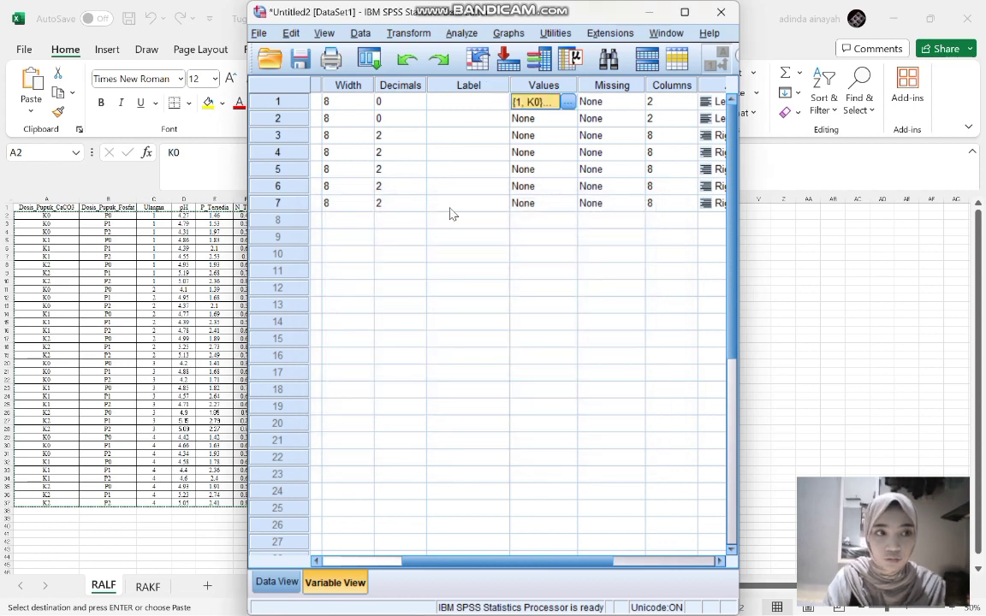
Step: Add a value label to the Dosis_Pupuk_Fosfat variable that assigns P0 to value 1
click(513, 118)
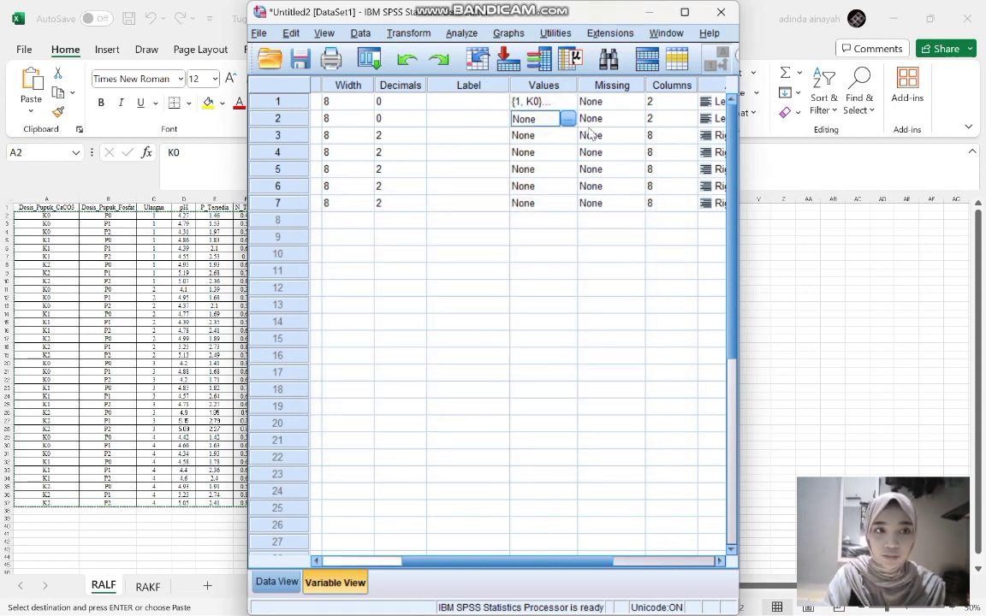
click(567, 119)
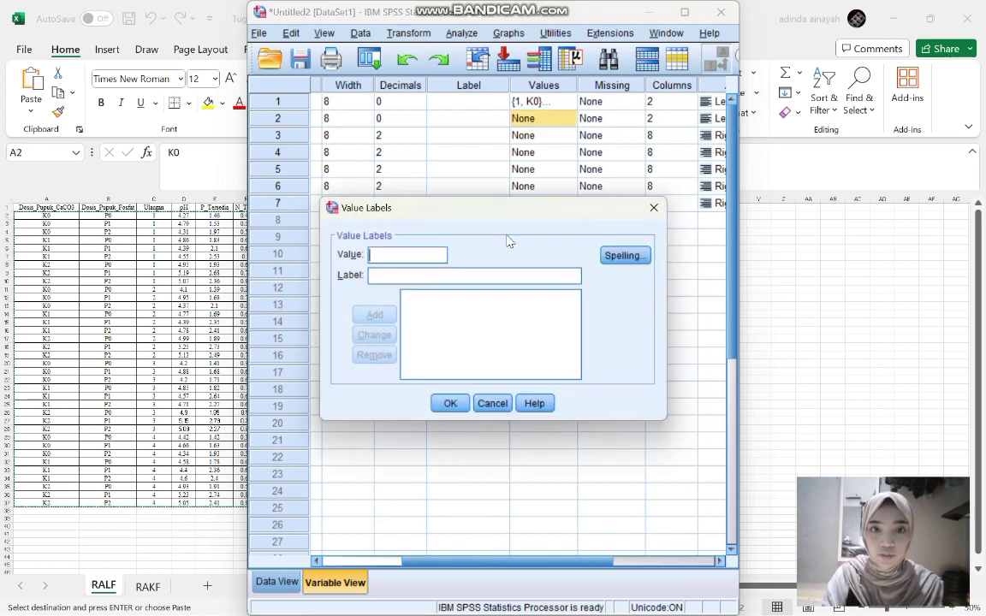
click(398, 274)
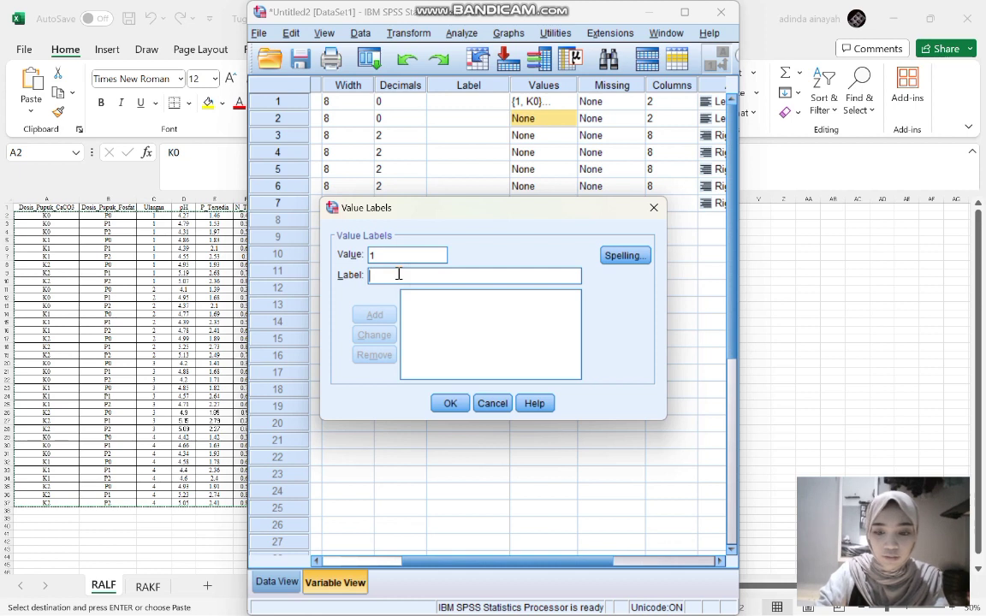
text(P0)
click(374, 316)
Step: Add the labels P1 for value 2 and P2 for value 3 to Dosis_Pupuk_Fosfat and apply its value labels
click(386, 272)
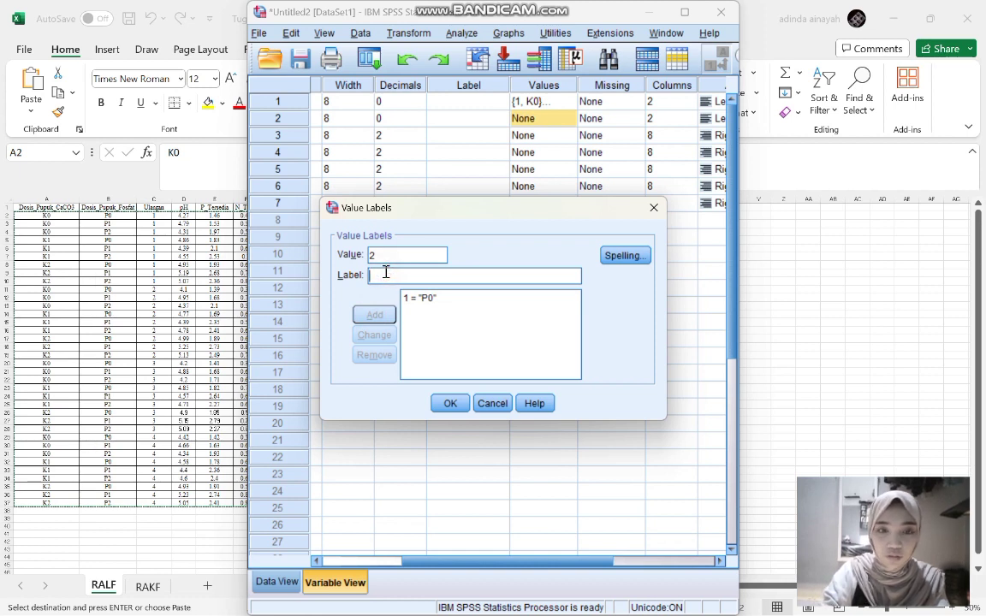
text(P1)
click(374, 315)
text(3)
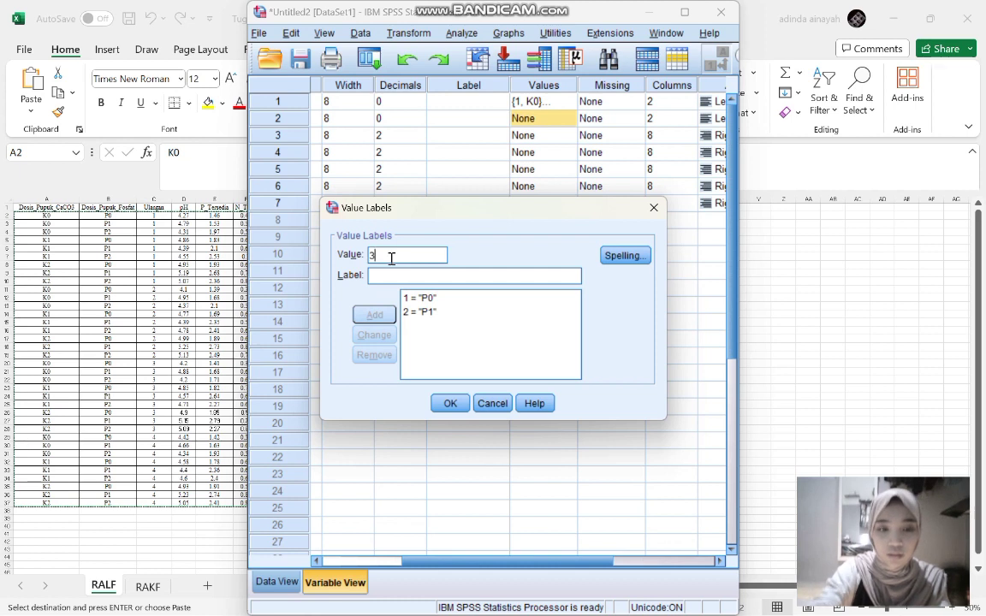
click(392, 274)
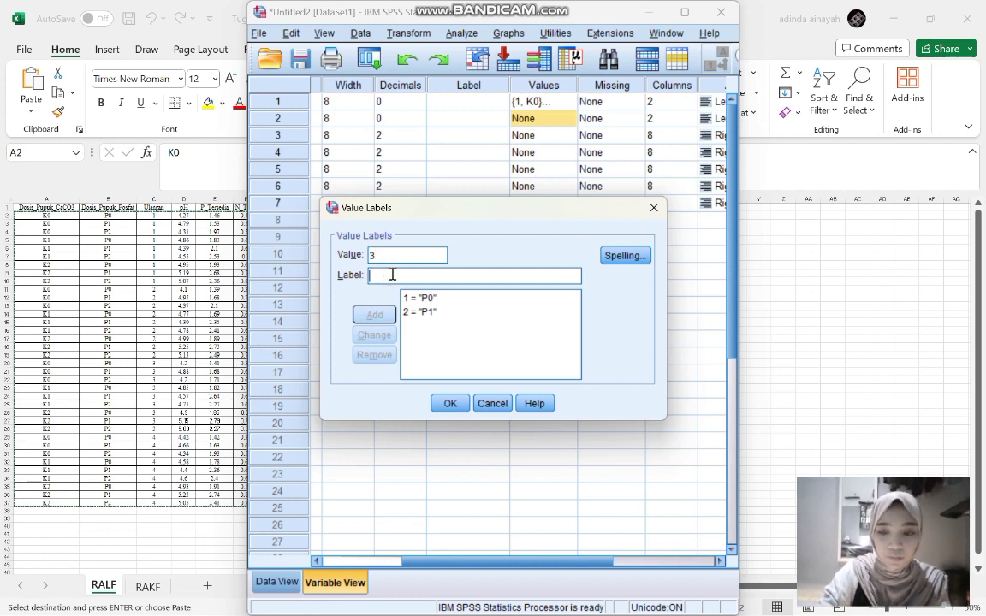
text(P2)
click(378, 315)
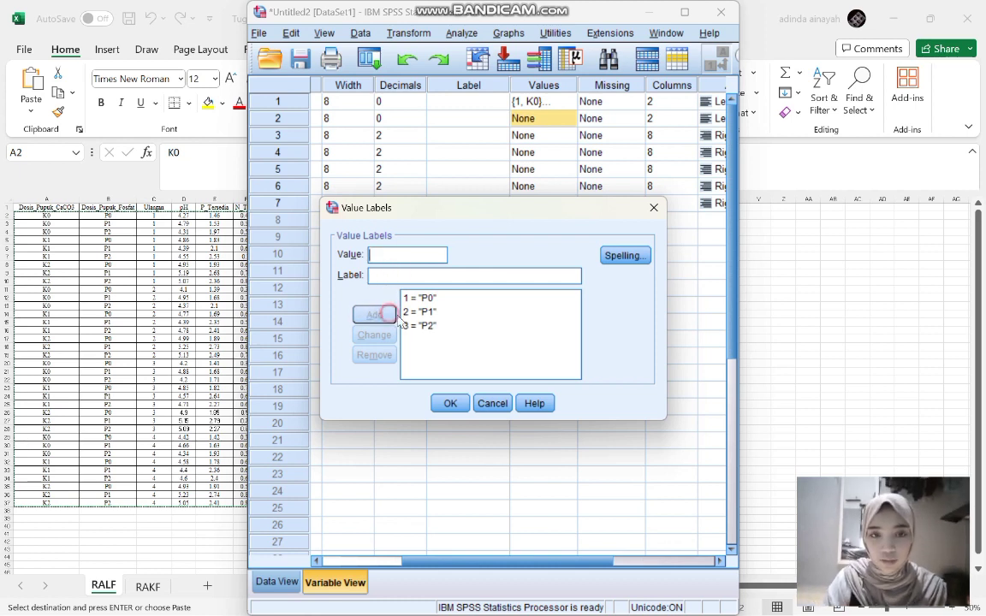
click(448, 403)
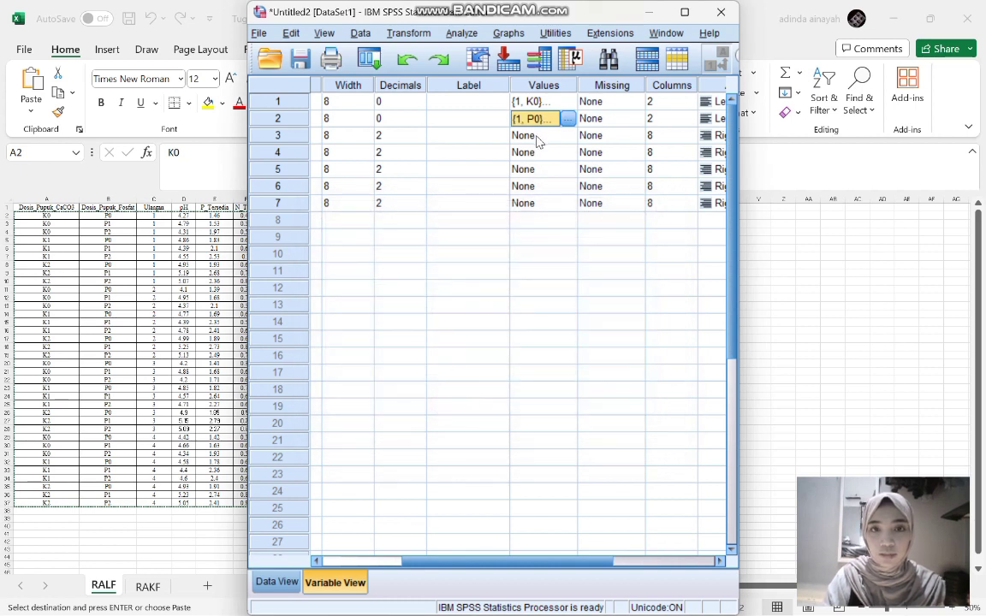
Step: Add value labels to the Ulangan variable that assign 1 to value 1 and 2 to value 2
click(536, 137)
click(567, 135)
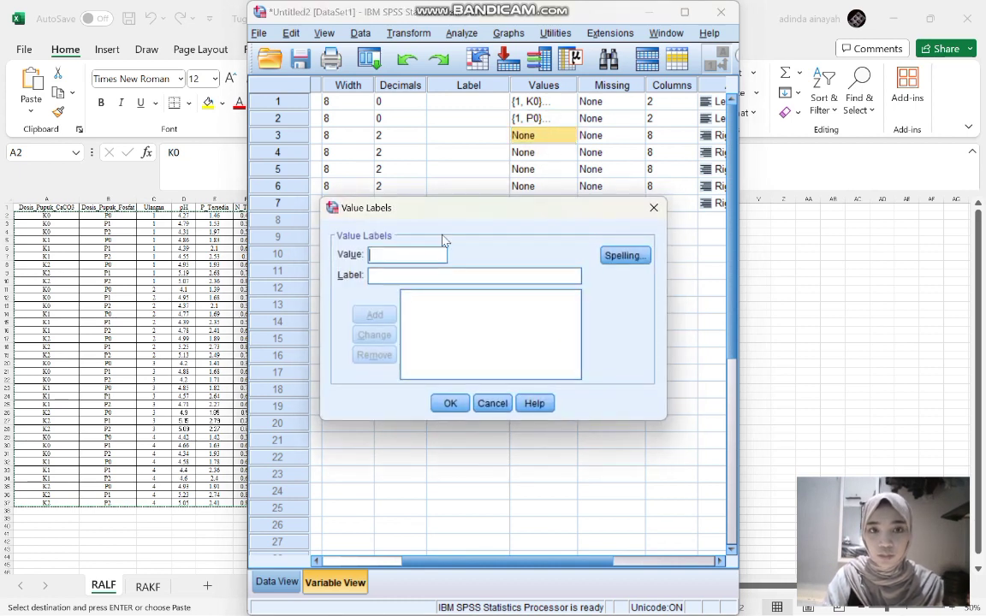
click(399, 276)
text(1)
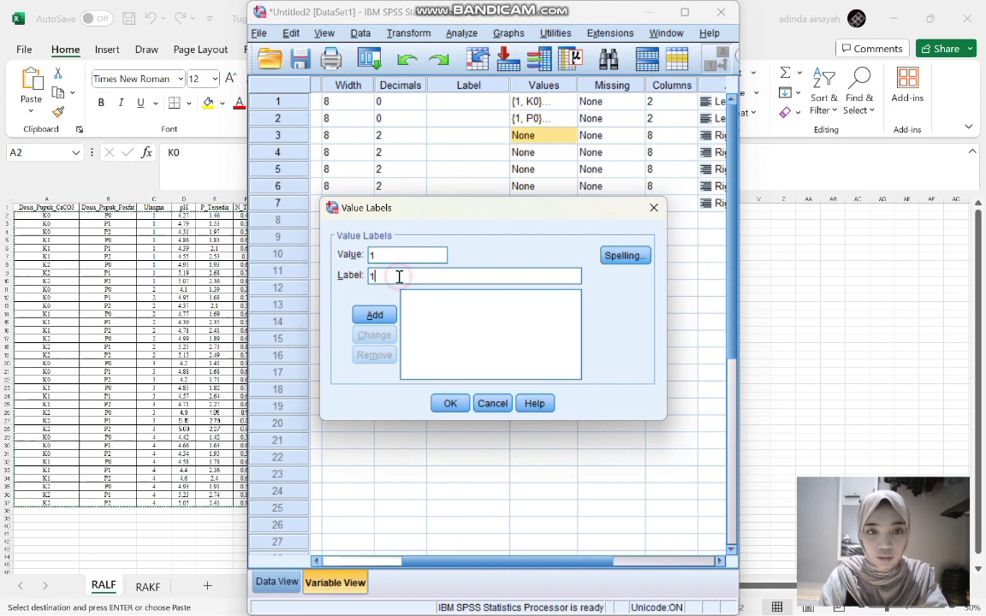
click(374, 315)
click(388, 253)
text(2)
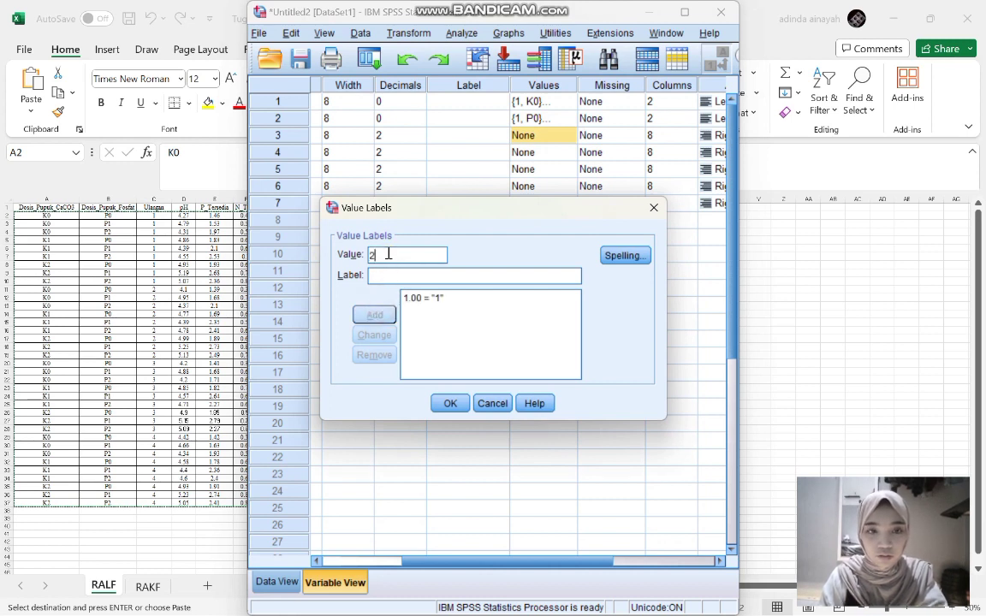
click(383, 276)
text(2)
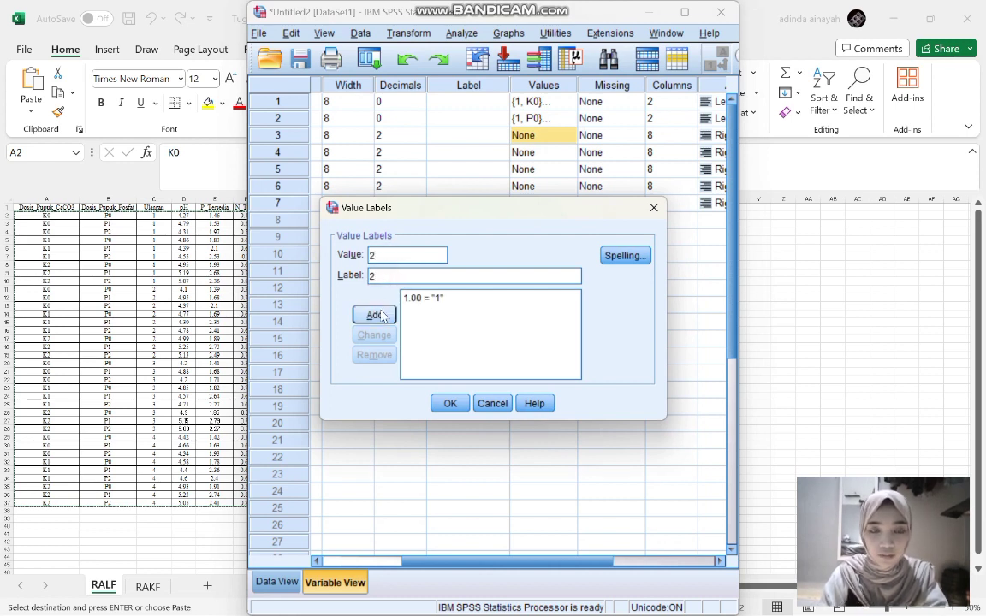
click(378, 316)
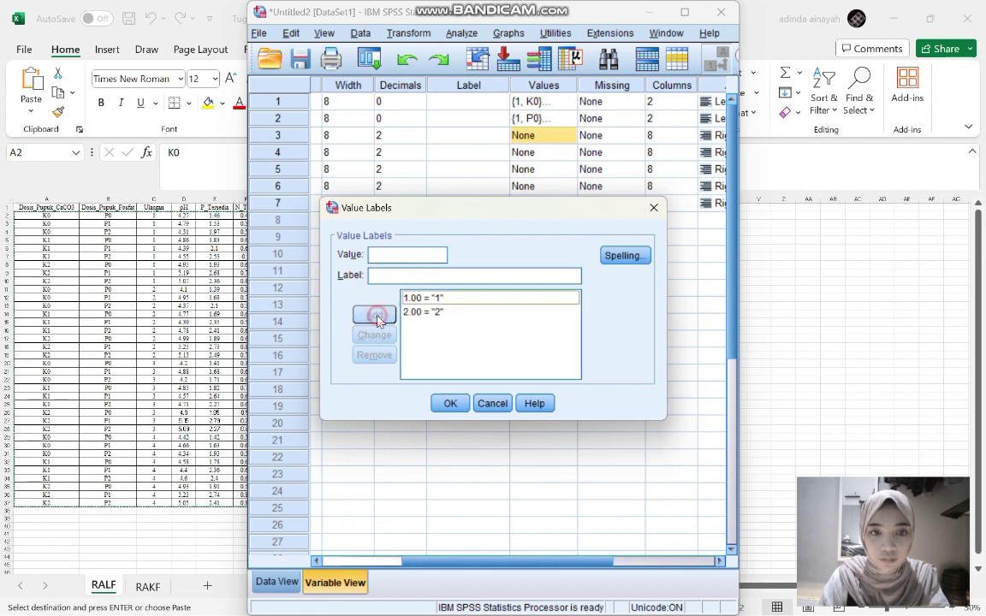
Step: Add the labels 3 for value 3 and 4 for value 4 to Ulangan and apply its value labels
text(3)
click(380, 276)
text(3)
click(378, 318)
text(4)
click(382, 277)
text(4)
click(376, 317)
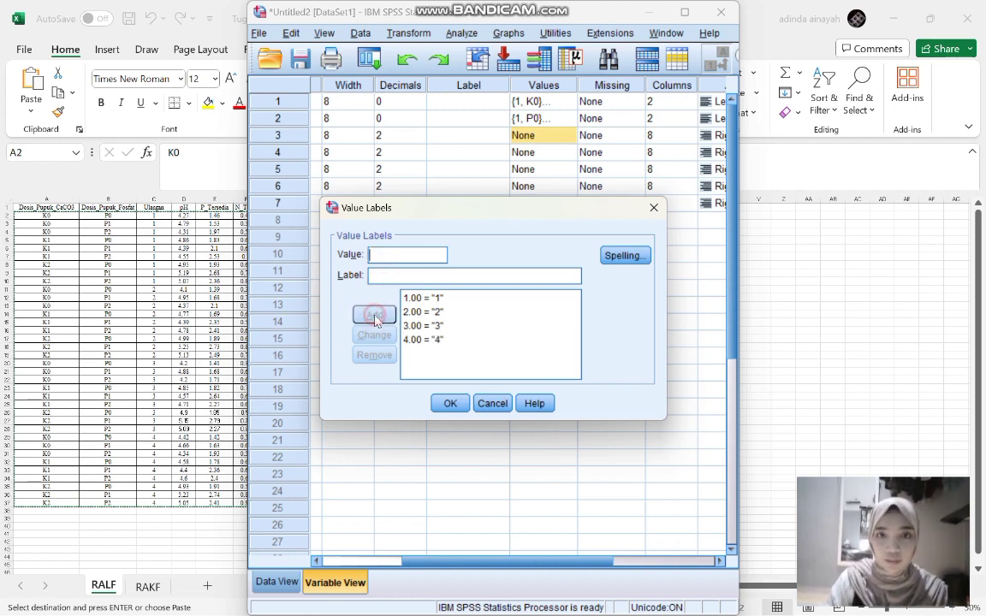
click(451, 403)
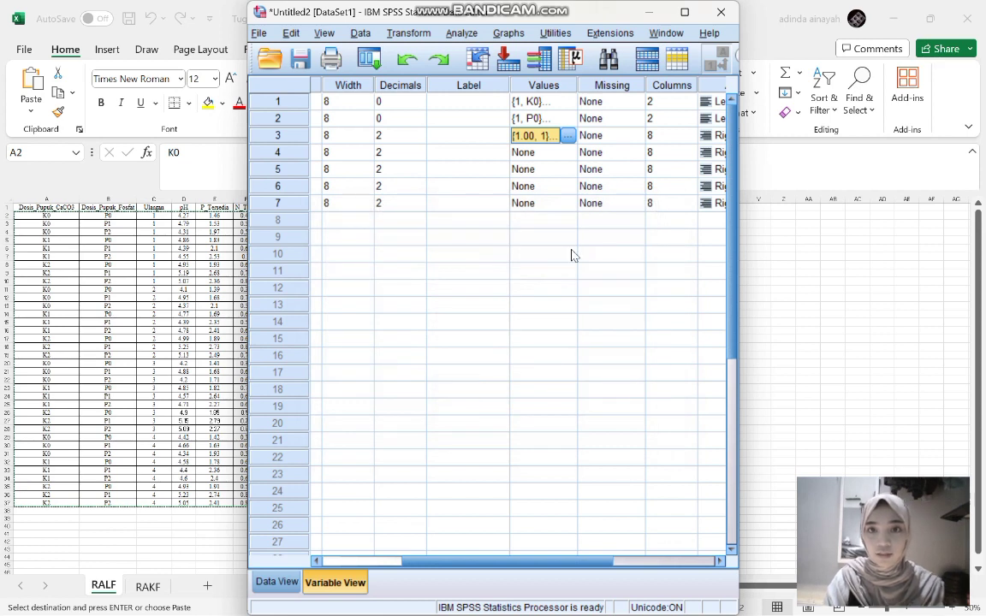
Step: Set the measurement level of Dosis_Pupuk_CaCO3, Dosis_Pupuk_Fosfat and Ulangan to Nominal
drag(458, 564, 572, 567)
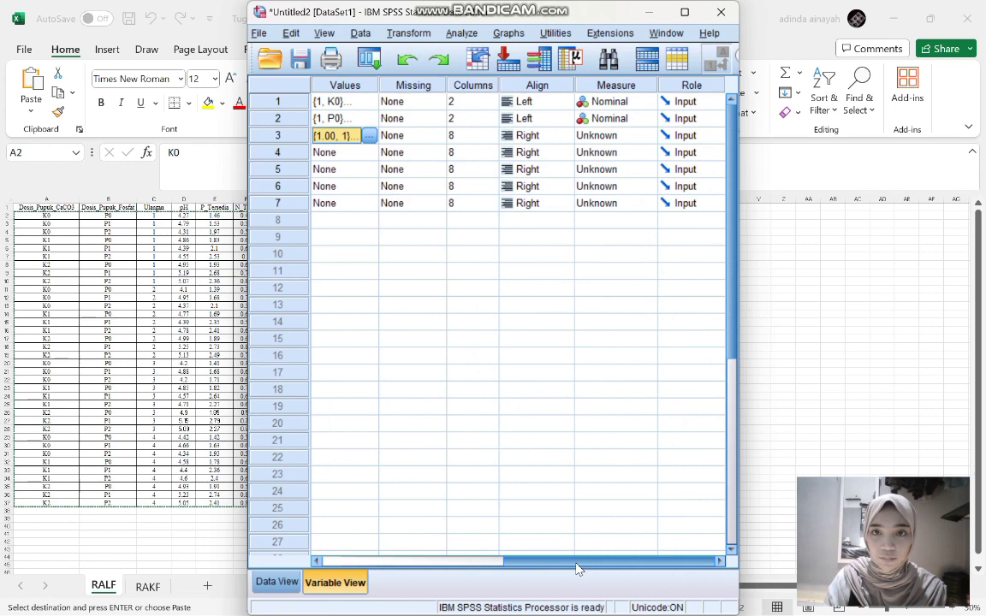
click(635, 103)
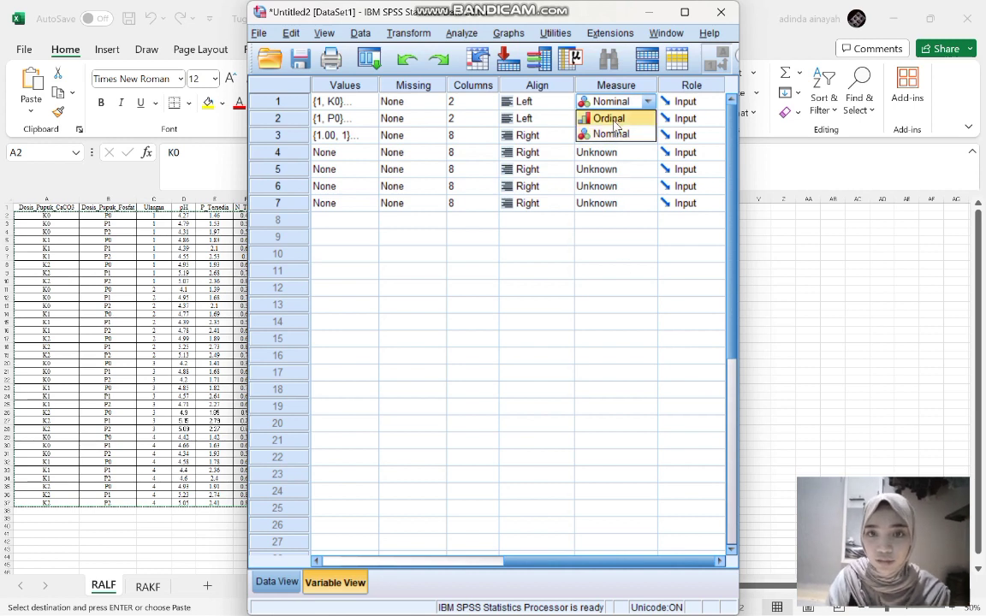
click(616, 134)
click(628, 119)
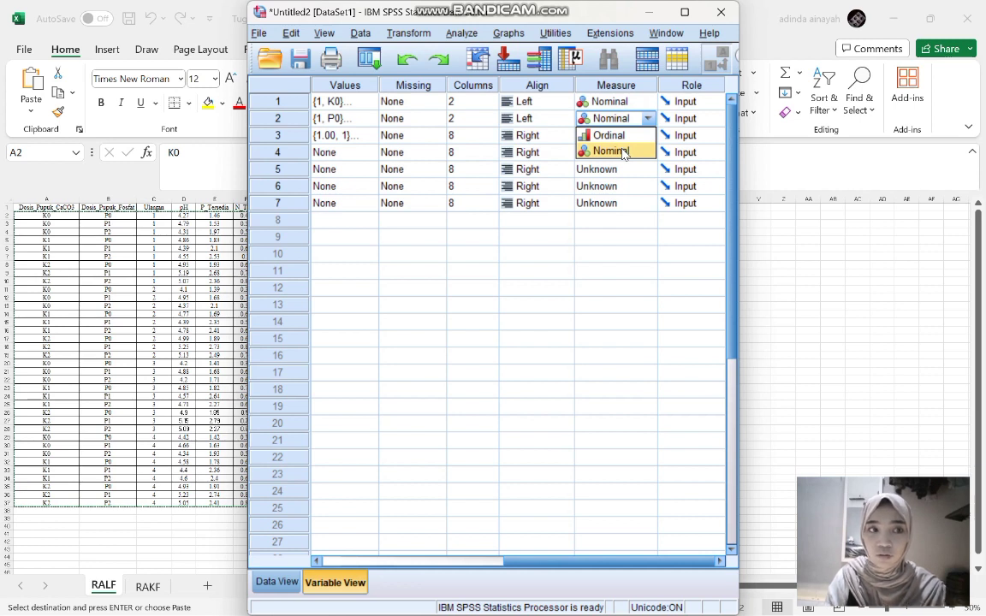
click(623, 152)
click(609, 135)
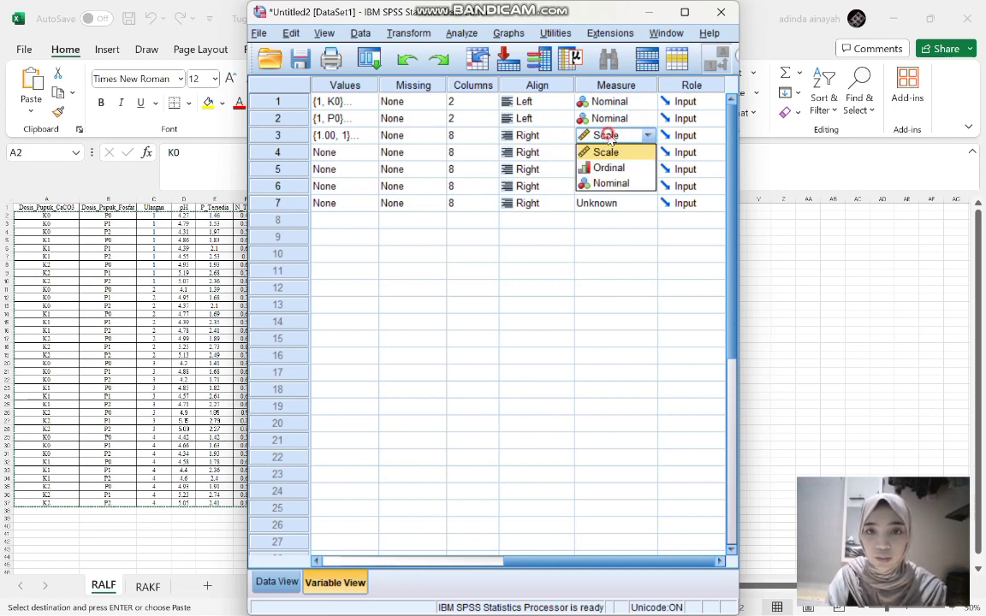
click(604, 184)
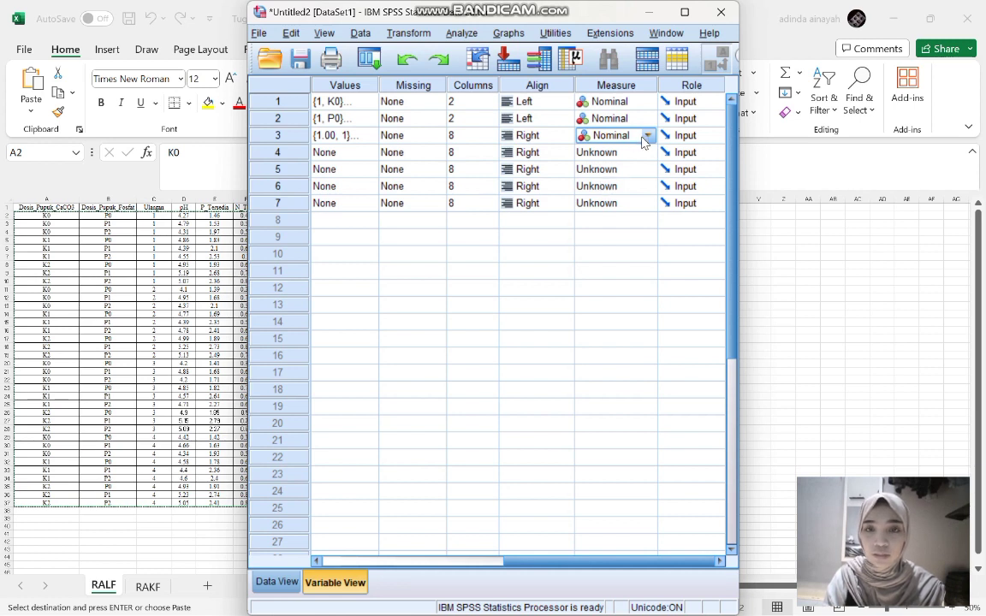
Step: Set the measurement level of the pH_Tanah, P_Tersedia, N_Total and Produksi_Kacang_Tanah variables to Scale
click(613, 155)
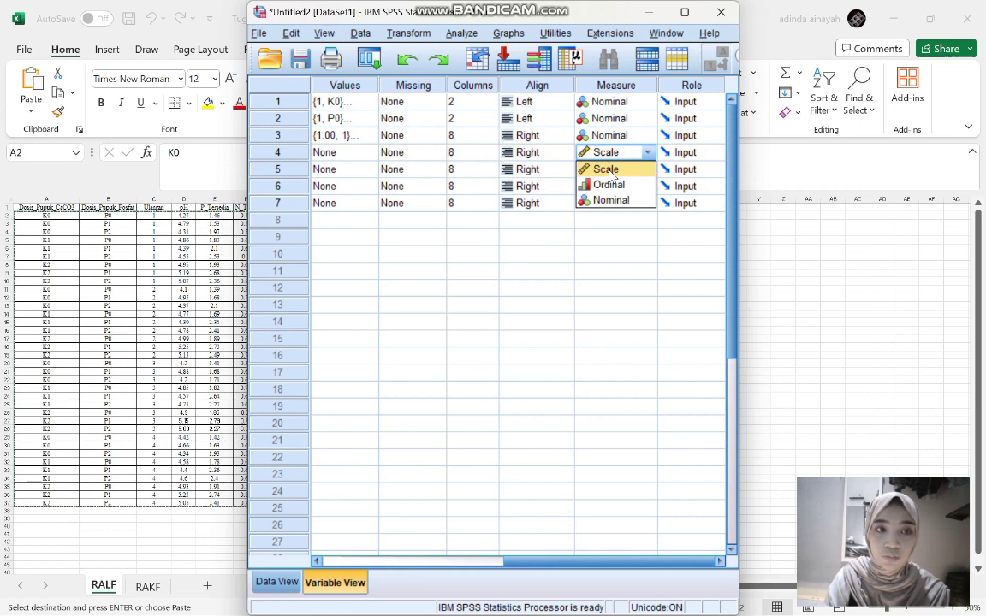
click(609, 170)
click(612, 172)
click(611, 186)
click(612, 186)
click(611, 203)
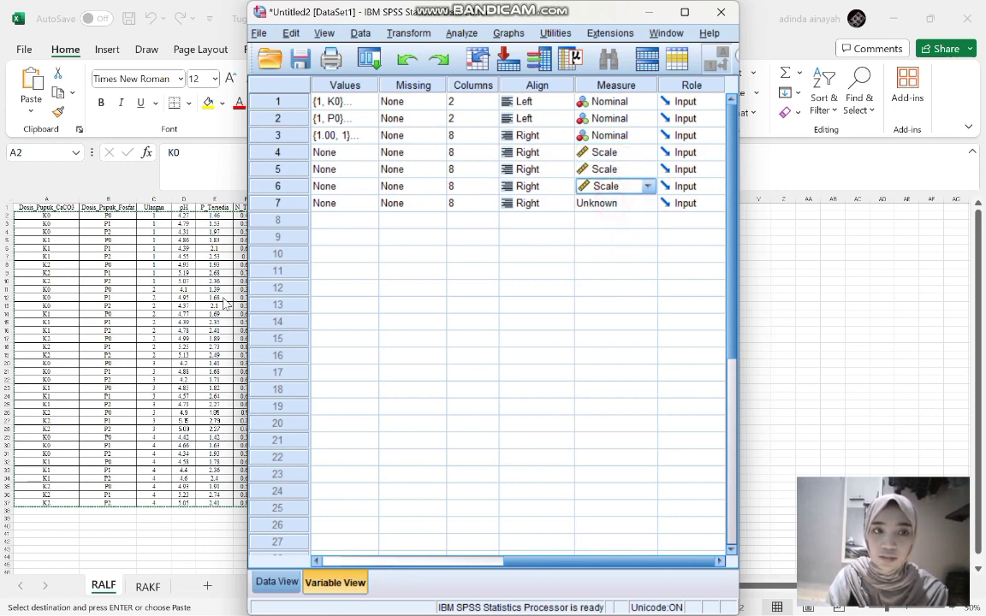
scroll(203, 288, right, 3)
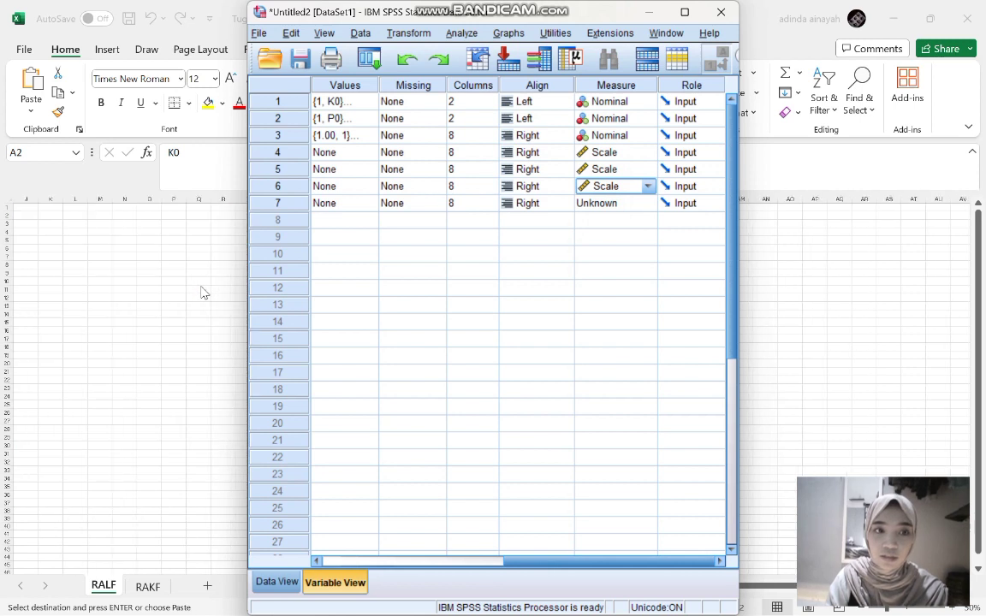
click(618, 202)
click(610, 220)
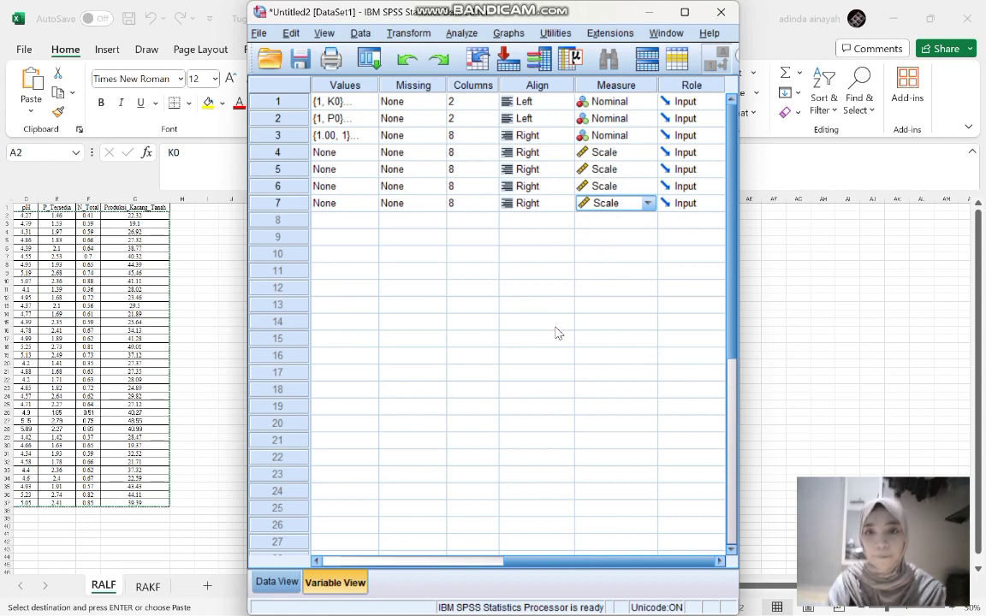
Step: Show the data records and widen the Dosis_Pupuk_CaCO3 and Dosis_Pupuk_Fosfat columns
click(279, 582)
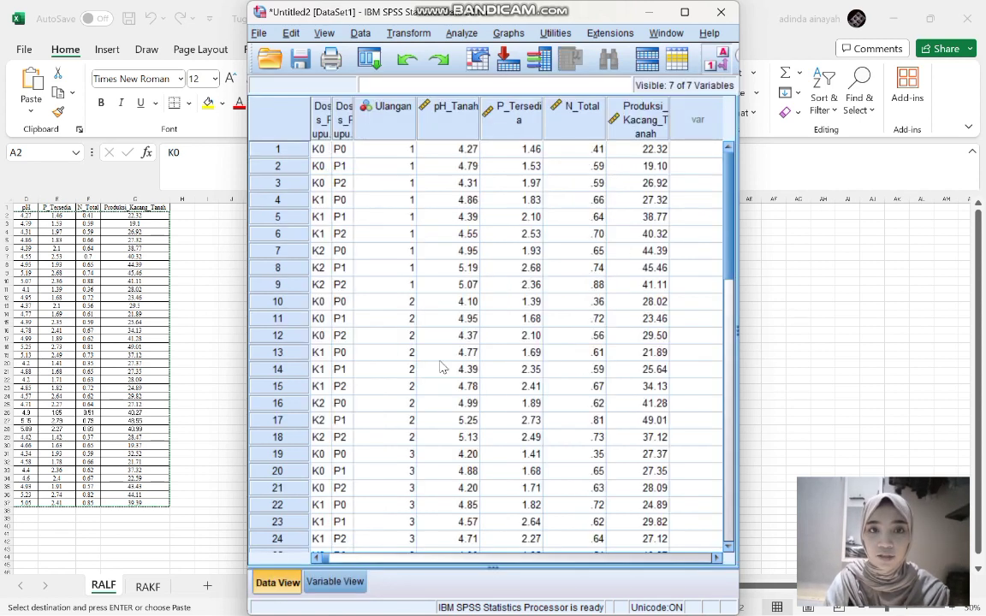
click(321, 149)
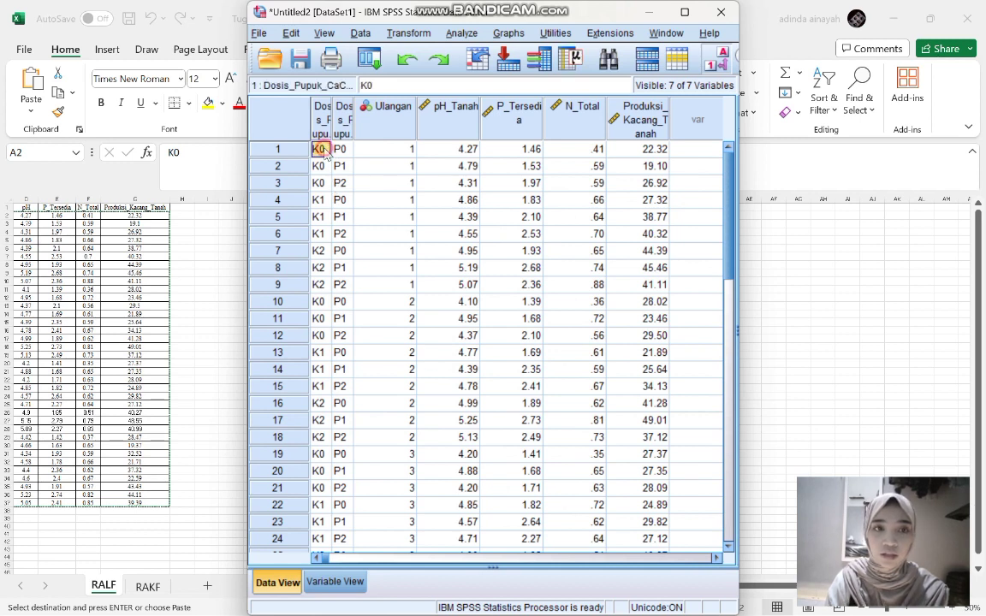
click(325, 152)
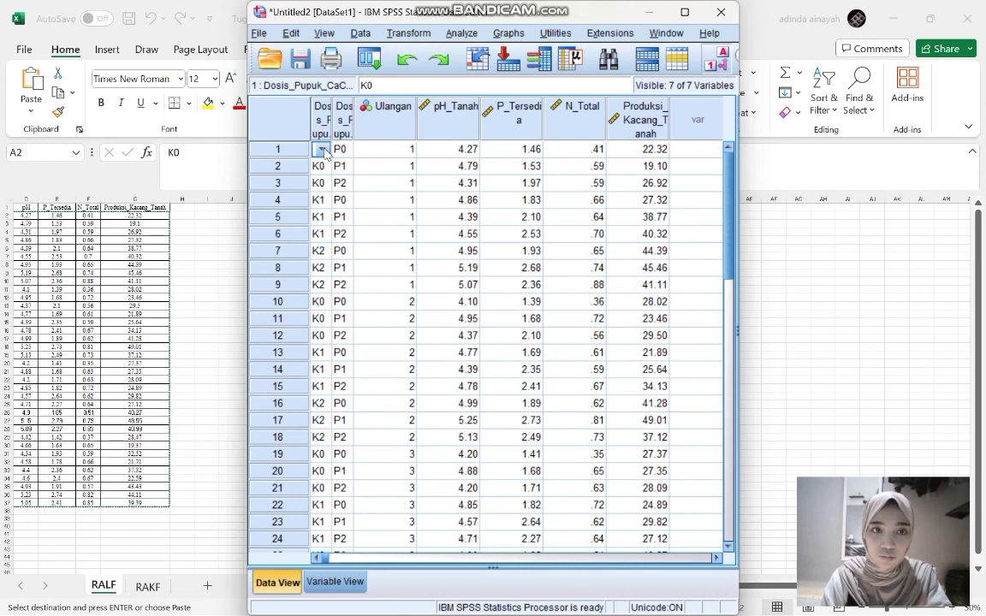
drag(332, 124, 396, 125)
click(377, 125)
click(325, 177)
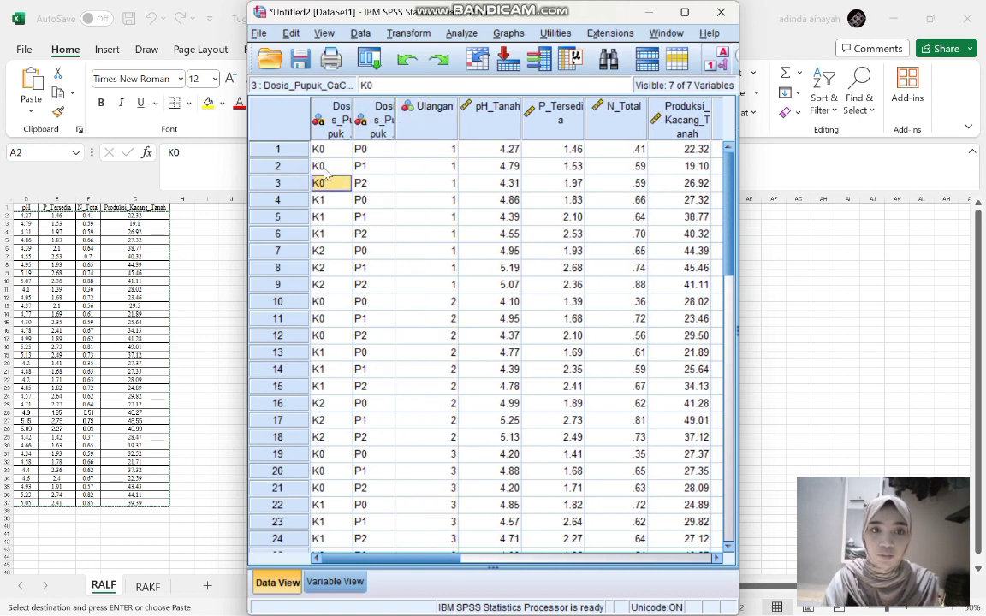
Step: Replace the K0 entries in cases 2 and 3 of Dosis_Pupuk_CaCO3 with code 1, and case 4's K1 with its numeric code
click(323, 166)
double_click(324, 167)
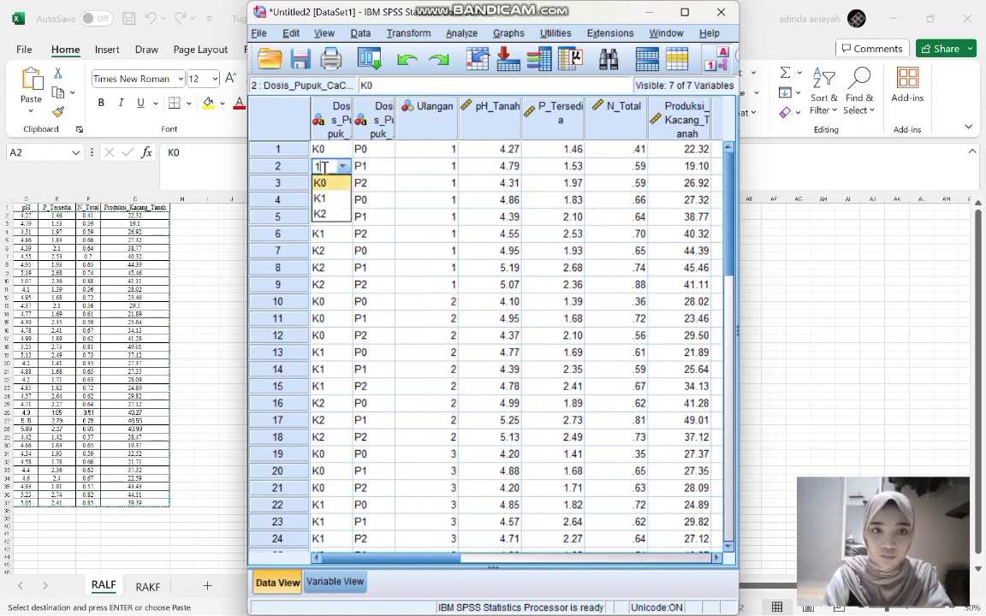
key(Return)
text(1)
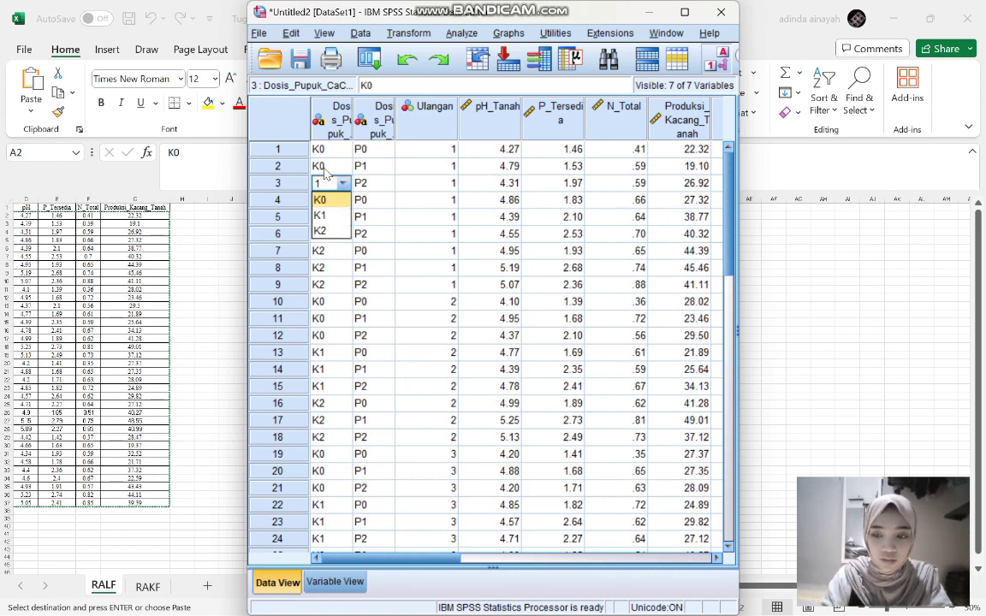
key(Return)
key(Return)
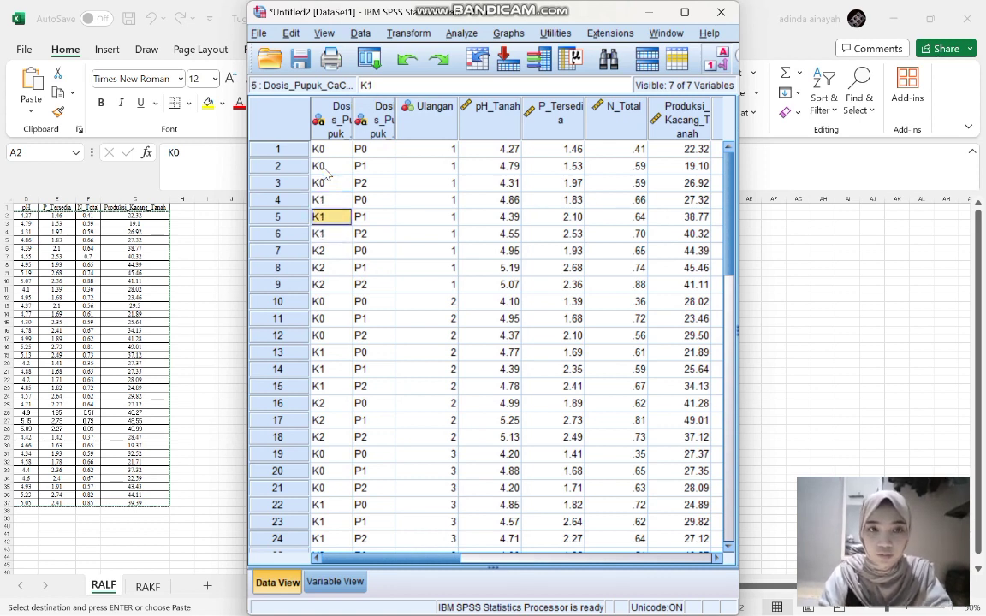
text(3)
key(Return)
key(Up)
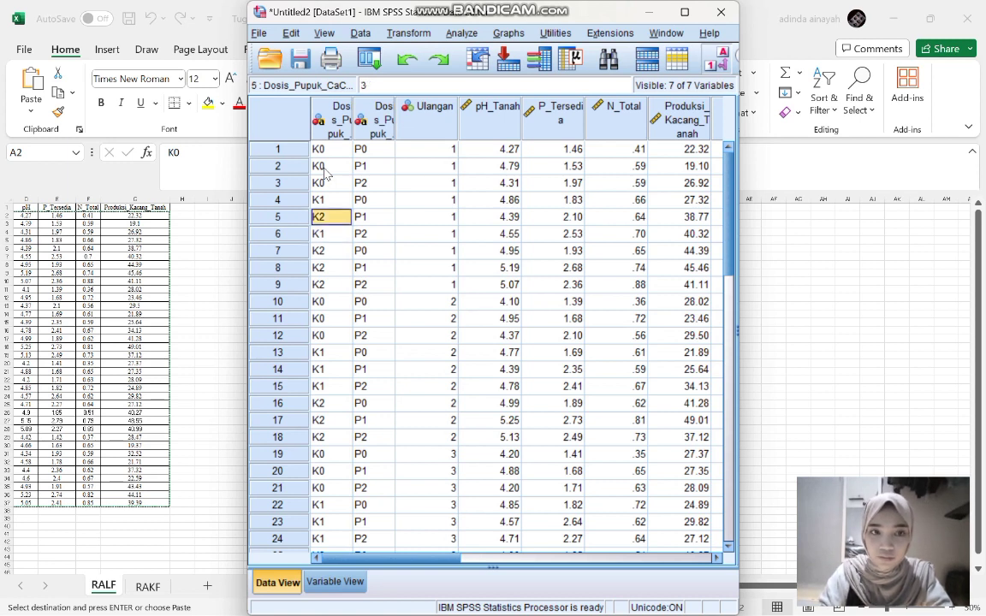
Step: Enter code 2 for K1 in cases 5 and 6 of Dosis_Pupuk_CaCO3, and code 3 for K2 in cases 7 to 9
text(2)
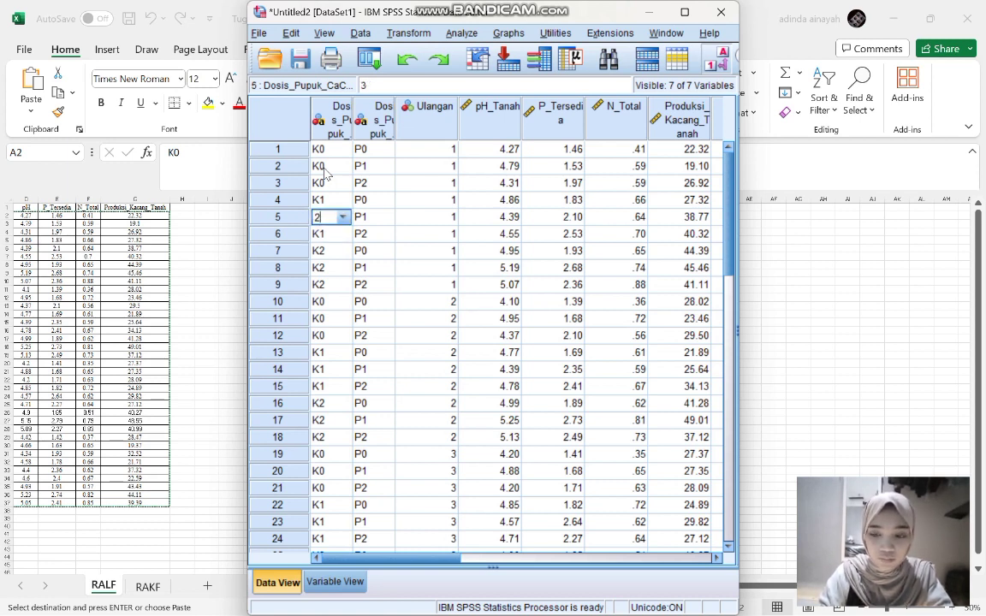
key(Return)
key(Return)
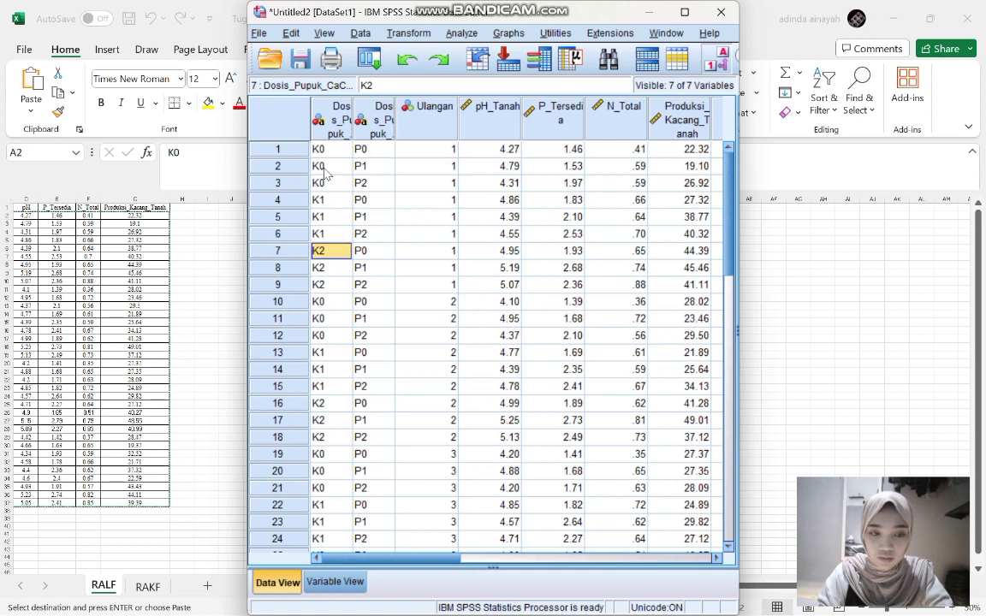
key(Down)
key(Down)
key(Down)
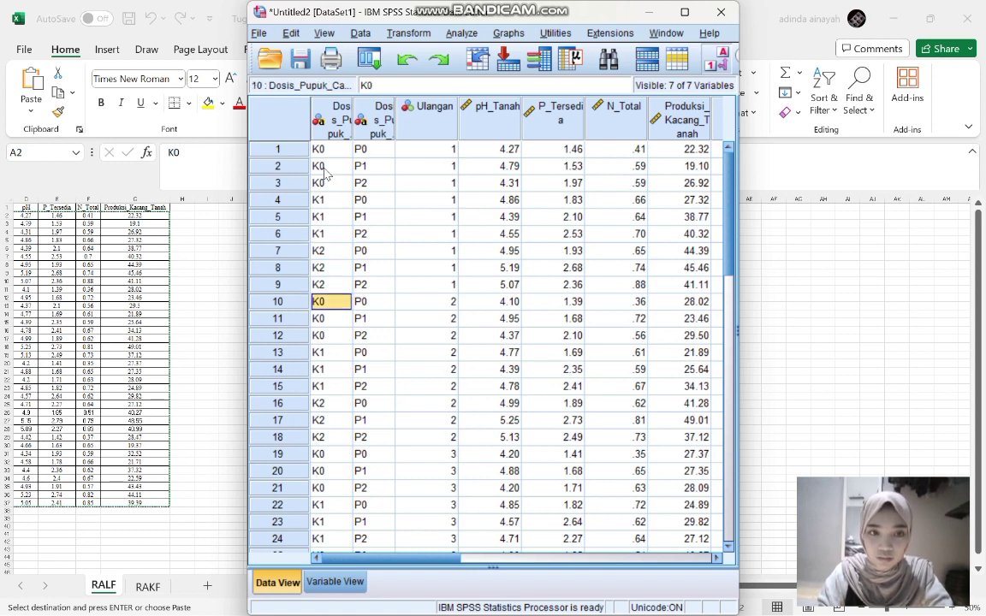
Step: Recode Dosis_Pupuk_CaCO3 in cases 10 to 15, using 1 for K0 and 2 for K1
key(Down)
key(Down)
key(Down)
text(2)
key(Return)
text(2)
key(Return)
key(Return)
Step: Recode Dosis_Pupuk_CaCO3 in cases 16 to 21, using 3 for K2 and 1 for K0
text(3)
key(Return)
key(Down)
key(Down)
text(1)
key(Return)
text(1)
key(Return)
text(1)
key(Return)
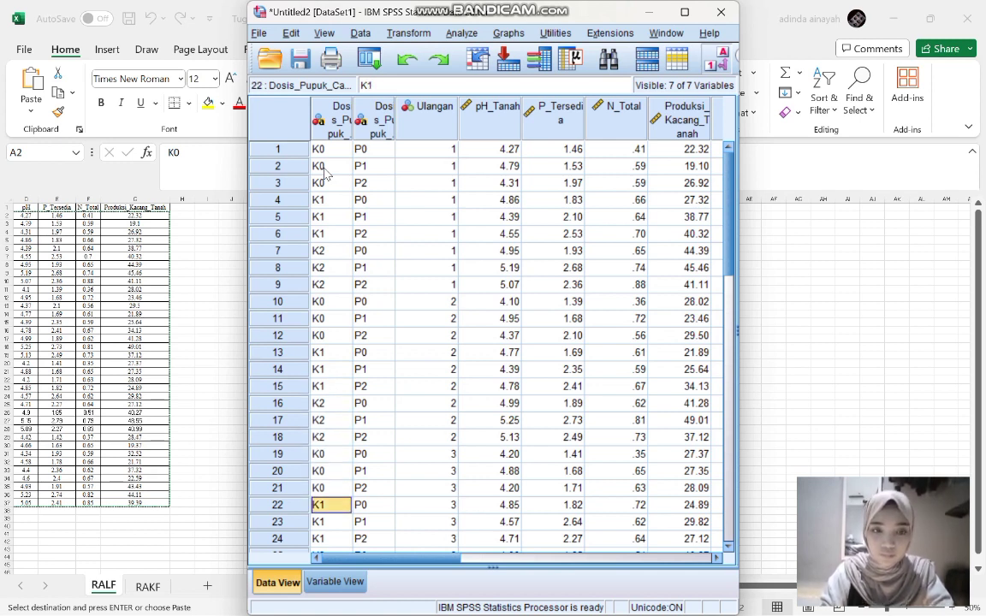
Step: Recode Dosis_Pupuk_CaCO3 in cases 22 to 27, using 2 for K1 and 3 for K2
key(Return)
key(Return)
key(Return)
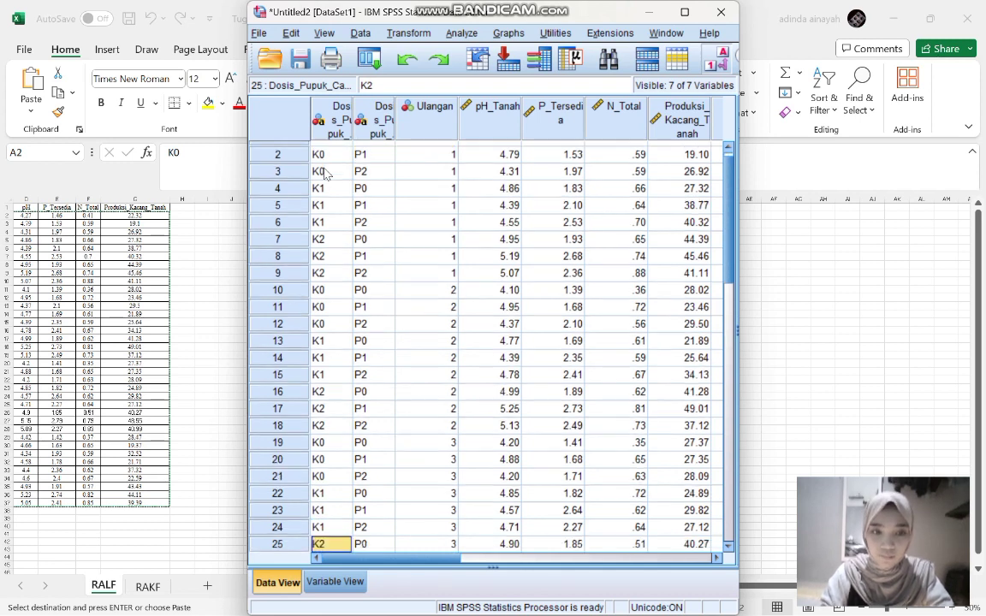
key(Return)
key(Return)
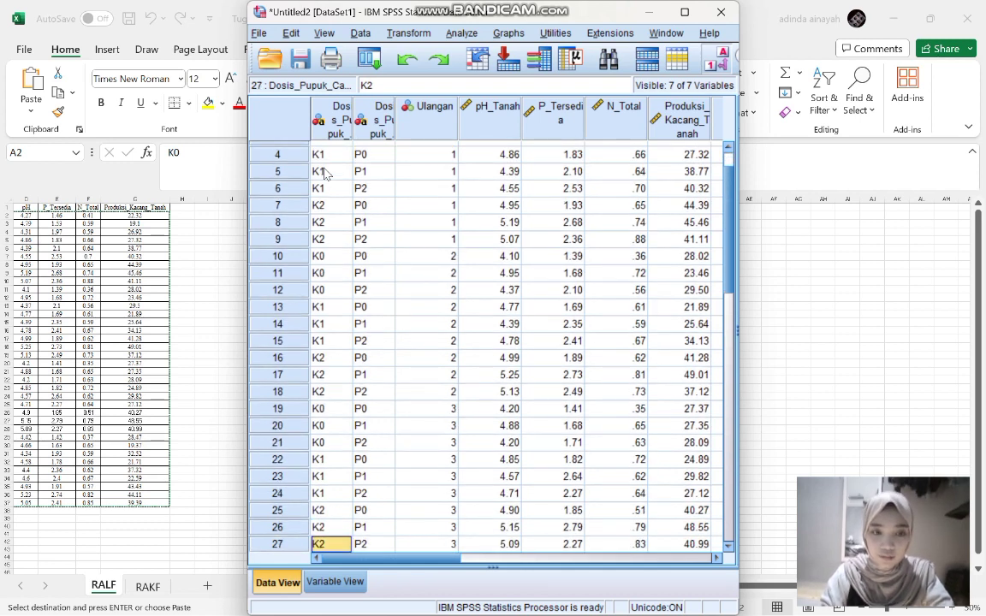
key(Return)
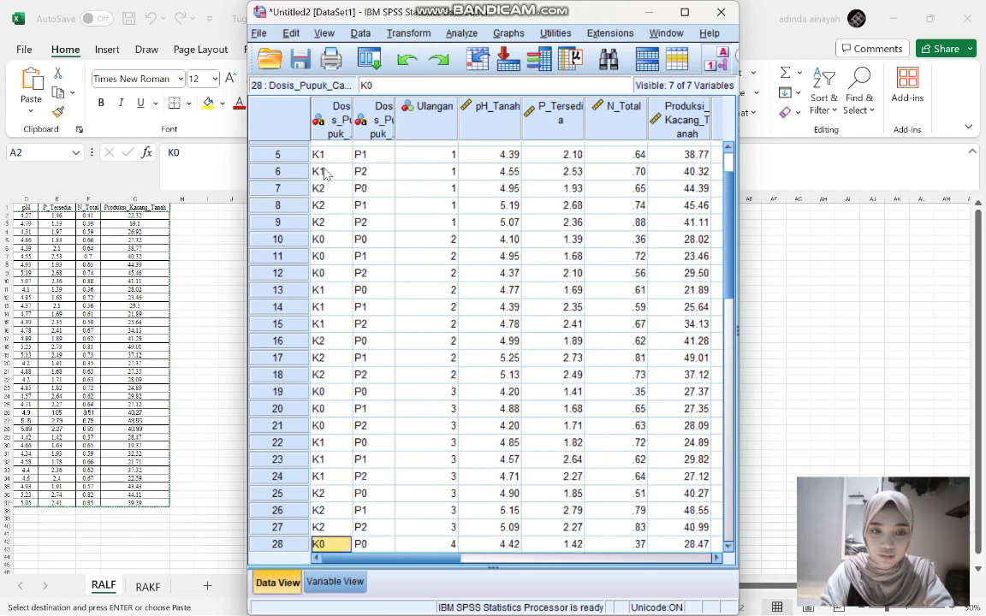
Step: Recode Dosis_Pupuk_CaCO3 in cases 28 to 33, using 1 for K0 and 2 for K1
key(Return)
key(Return)
key(Return)
key(Return)
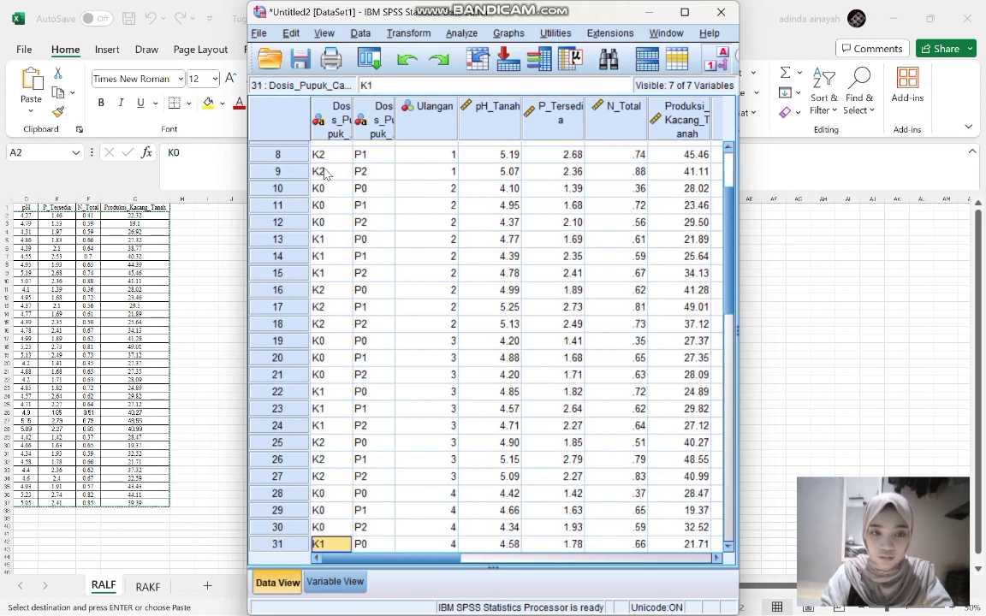
key(Return)
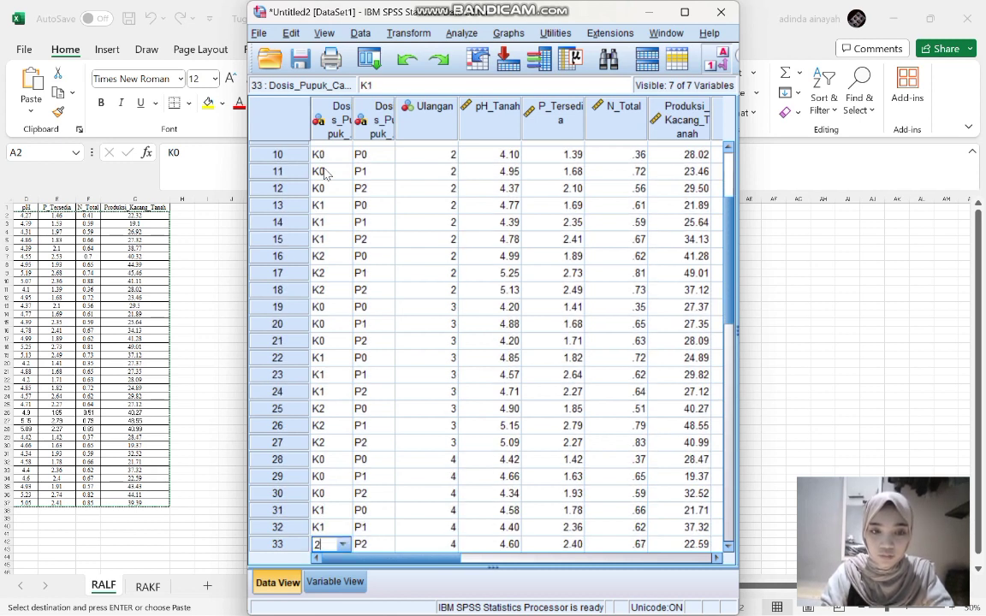
key(Return)
Step: Enter code 3 for K2 in cases 34 to 36 of Dosis_Pupuk_CaCO3 and go to the last Dosis_Pupuk_Fosfat entry
text(3)
key(Return)
text(3)
key(Return)
text(3)
key(Return)
key(Tab)
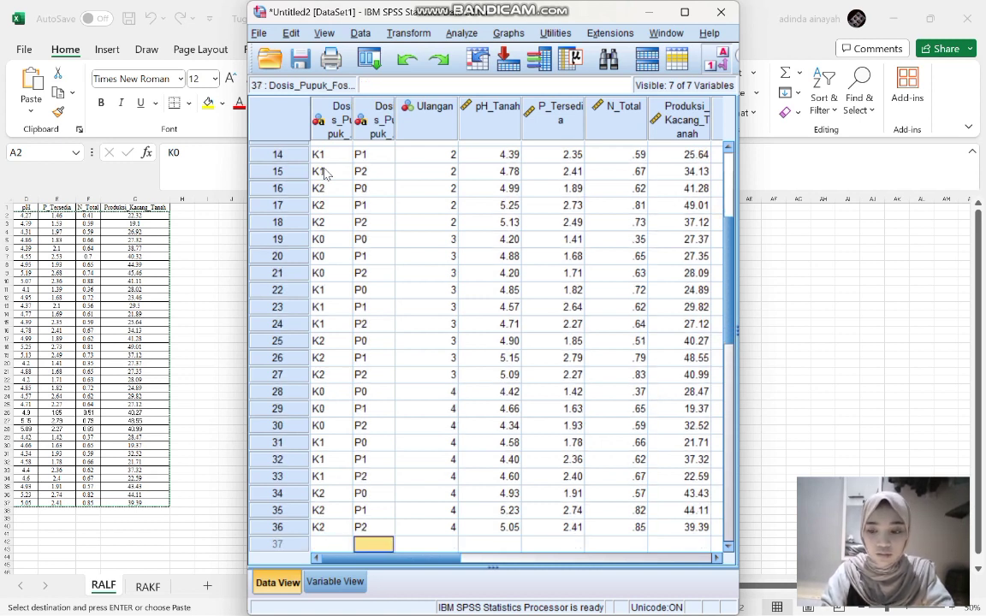
key(Up)
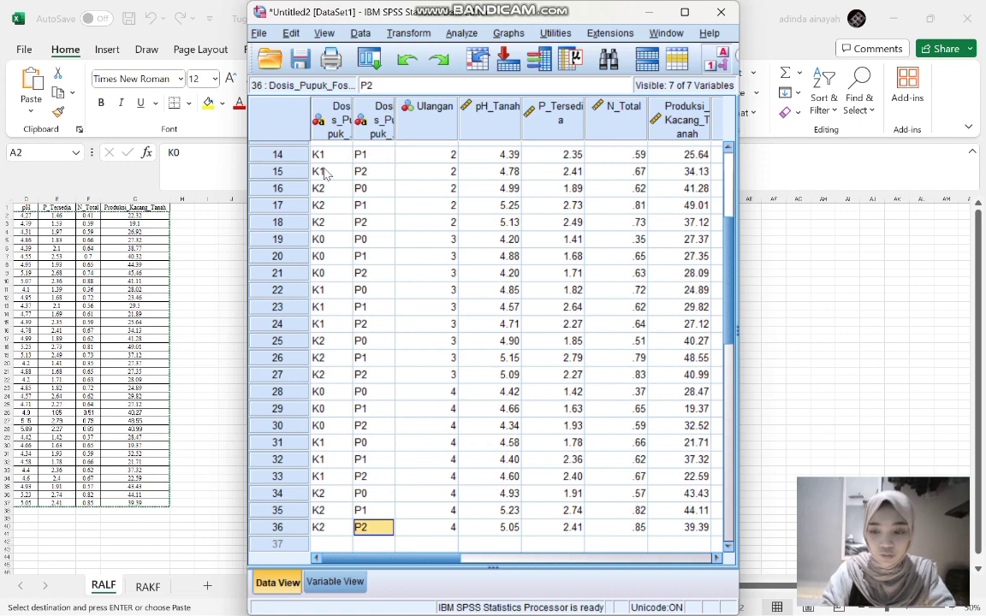
Step: Enter code 3 for P2 in case 36 of Dosis_Pupuk_Fosfat and return to the first case of that variable
text(3)
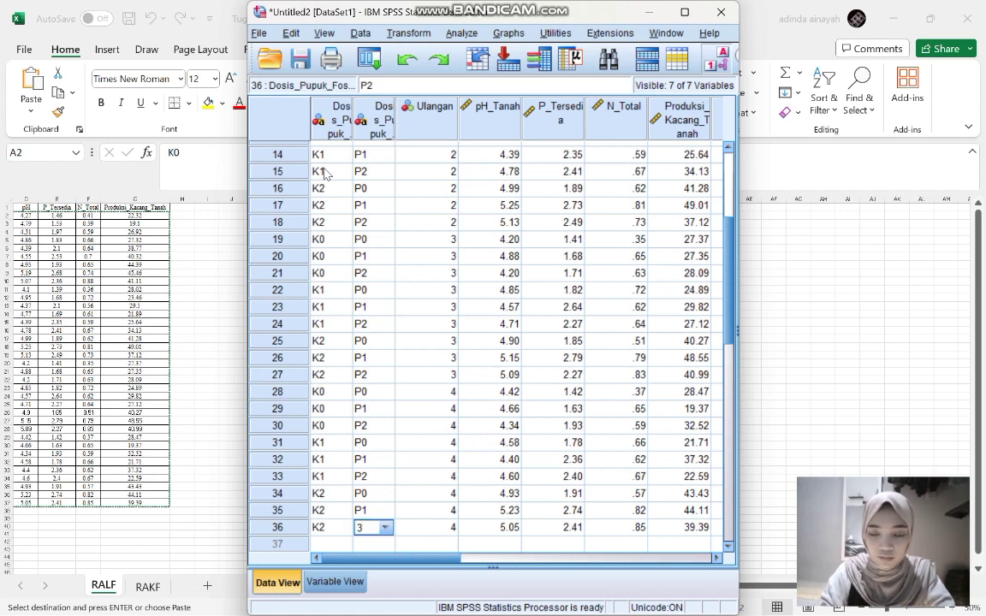
key(Return)
key(Up)
key(Up)
key(Up)
key(Up)
key(Up)
key(Up)
key(Up)
key(Up)
key(Up)
key(Up)
key(Up)
key(Up)
key(Up)
key(Up)
key(Up)
key(Up)
key(Up)
key(Up)
key(Up)
key(Up)
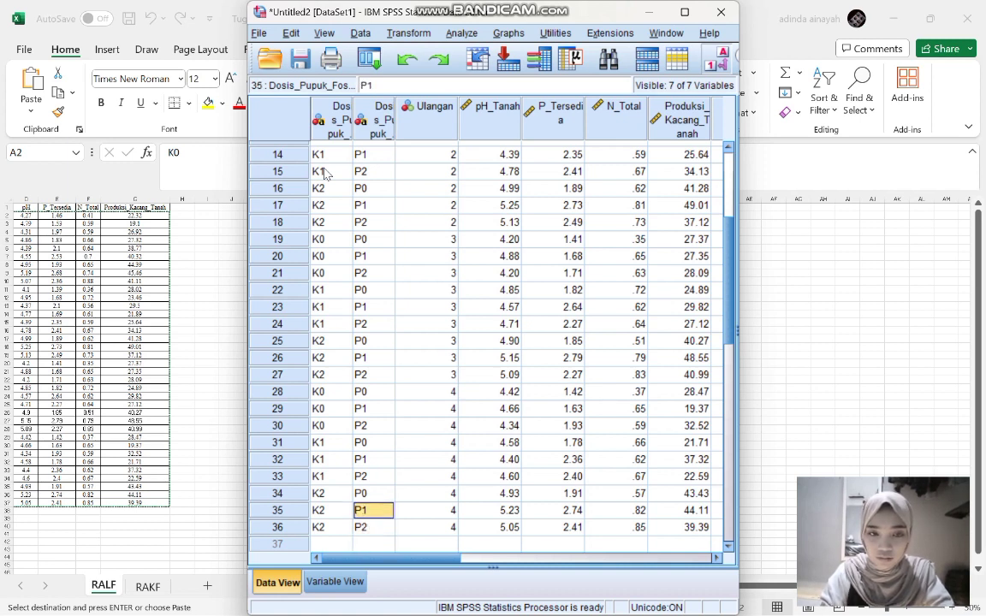
key(Up)
key(Up)
key(Up)
key(Up)
key(Up)
key(Up)
key(Up)
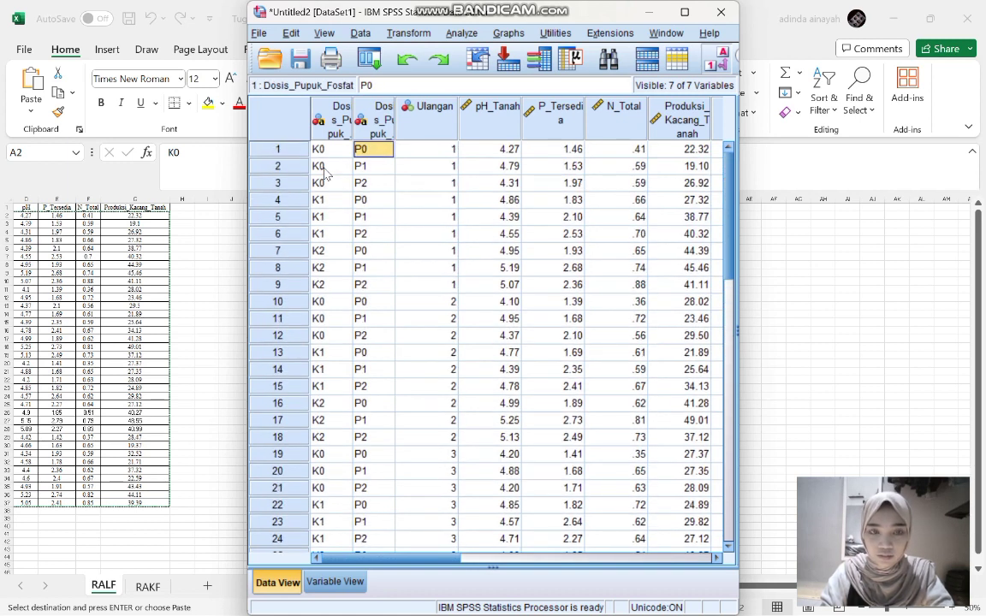
Step: Recode Dosis_Pupuk_Fosfat in cases 1 to 7, using 1 for P0, 2 for P1 and 3 for P2
key(Down)
key(Down)
text(3)
key(Return)
key(Down)
key(Down)
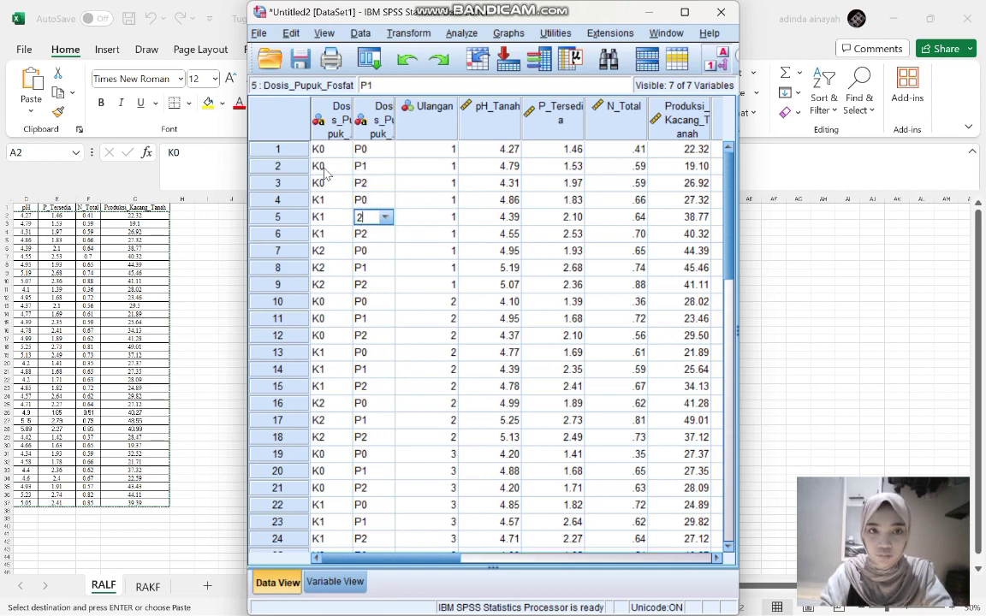
key(Down)
text(1)
key(Return)
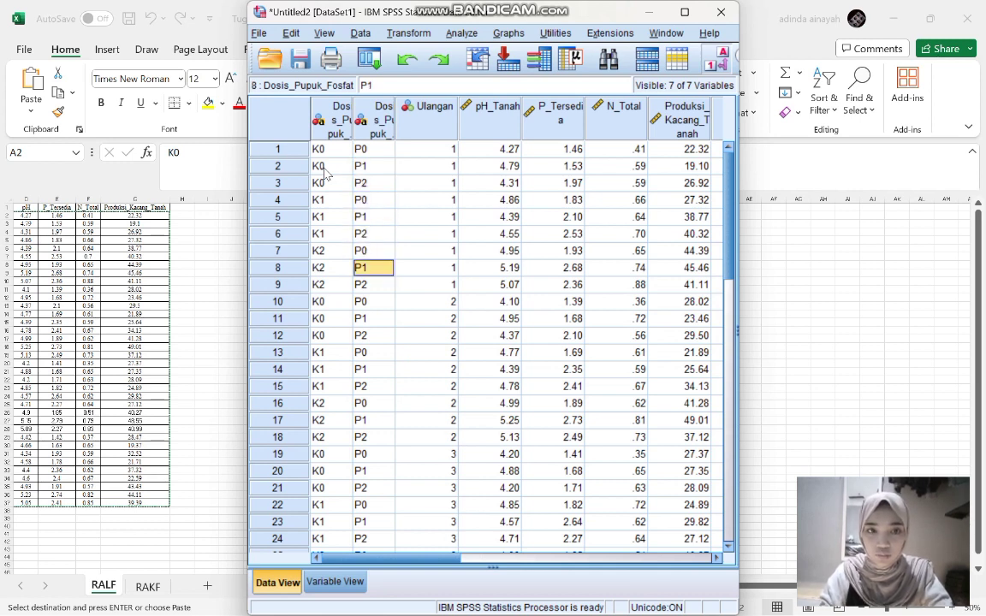
Step: Recode Dosis_Pupuk_Fosfat in cases 8 to 14, using 1 for P0, 2 for P1 and 3 for P2
key(Down)
text(1)
key(Return)
text(2)
key(Return)
text(3)
key(Return)
text(1)
key(Return)
text(2)
key(Return)
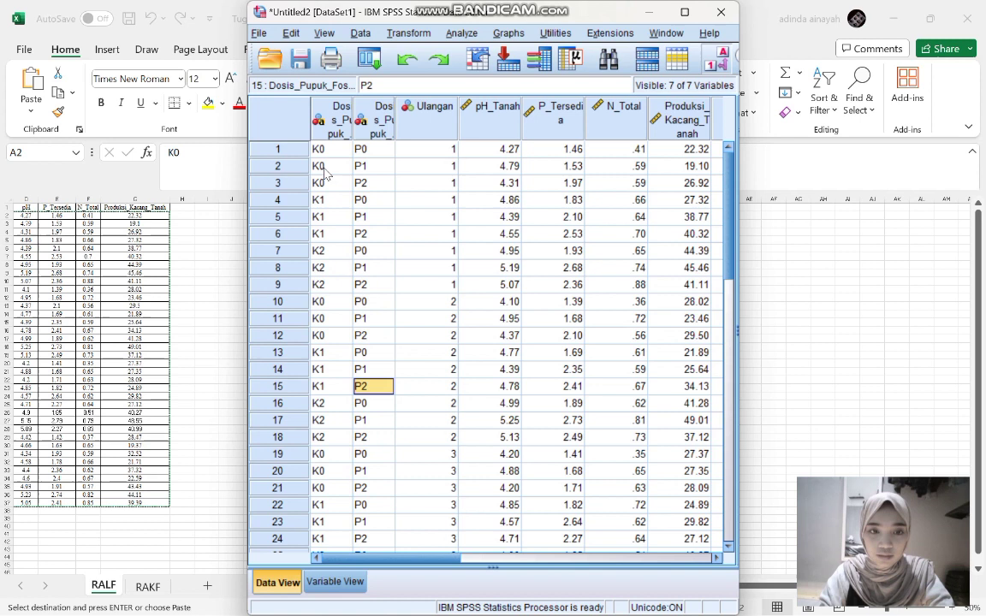
Step: Recode Dosis_Pupuk_Fosfat in cases 15 to 18, using 1 for P0, 2 for P1 and 3 for P2
key(Return)
text(1)
key(Return)
text(2)
key(Return)
text(3)
key(Return)
Step: Recode Dosis_Pupuk_Fosfat in cases 19 to 24, using 1 for P0, 2 for P1 and 3 for P2
text(1)
key(Return)
text(2)
key(Return)
text(3)
key(Return)
text(1)
key(Return)
text(2)
key(Return)
text(3)
key(Return)
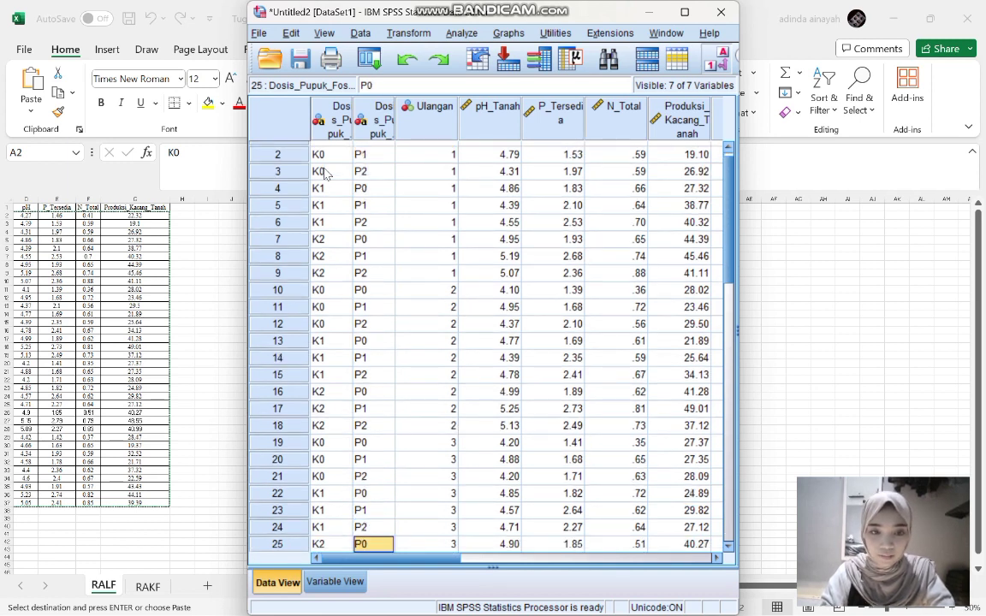
Step: Recode Dosis_Pupuk_Fosfat in cases 25 to 31, using 1 for P0, 2 for P1 and 3 for P2
key(Return)
key(Return)
key(Return)
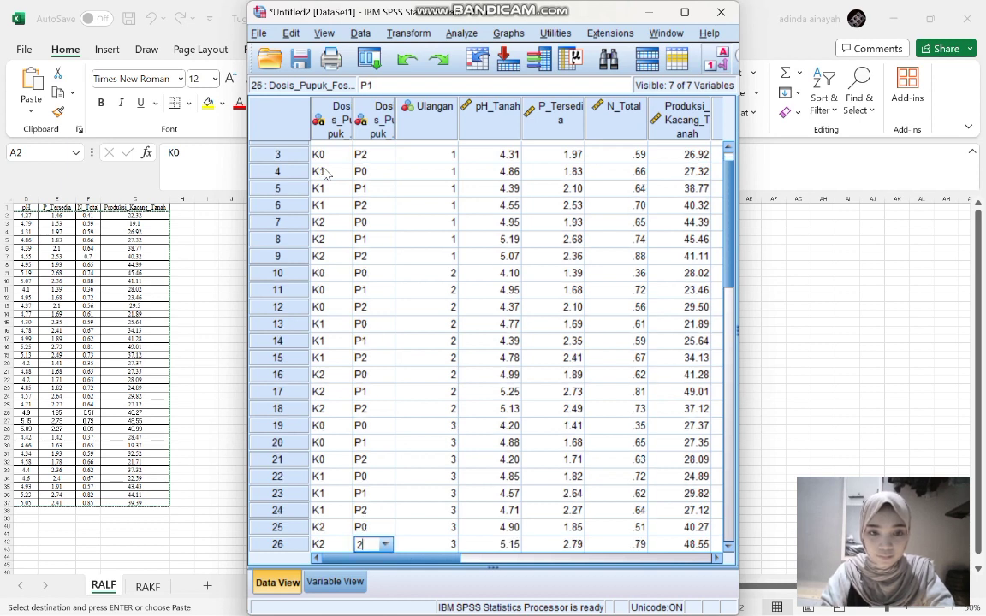
key(Return)
key(Return)
key(Return)
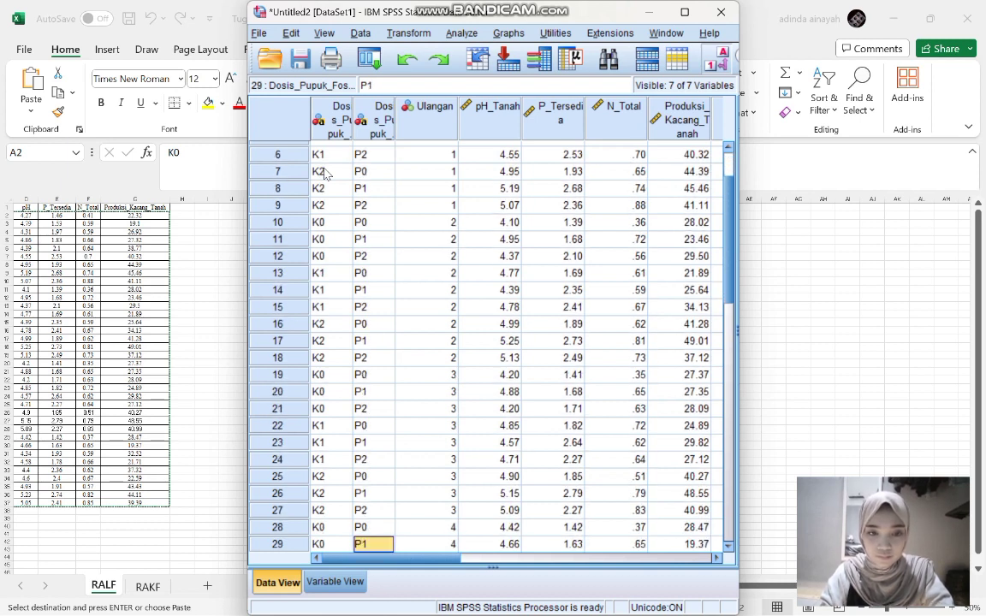
key(Return)
key(Return)
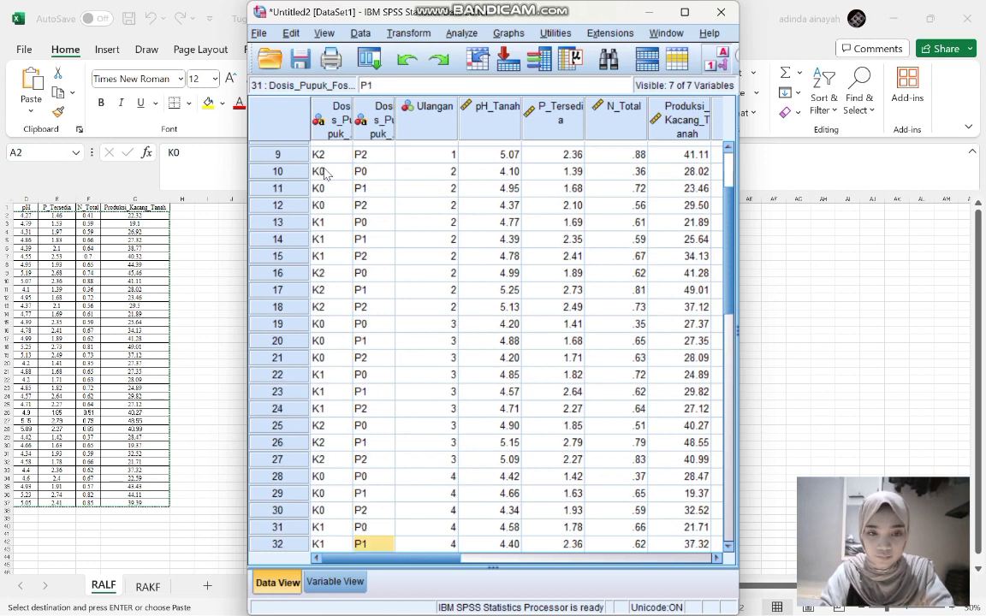
Step: Recode Dosis_Pupuk_Fosfat in cases 32 to 36, using 1 for P0, 2 for P1 and 3 for P2
key(Return)
key(Return)
text(2)
key(Return)
text(3)
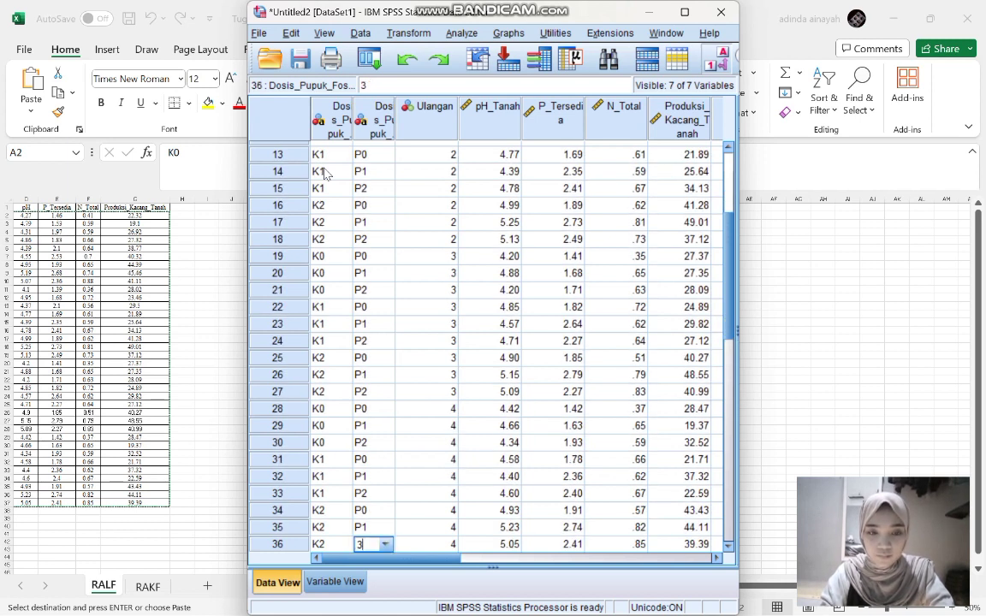
key(Return)
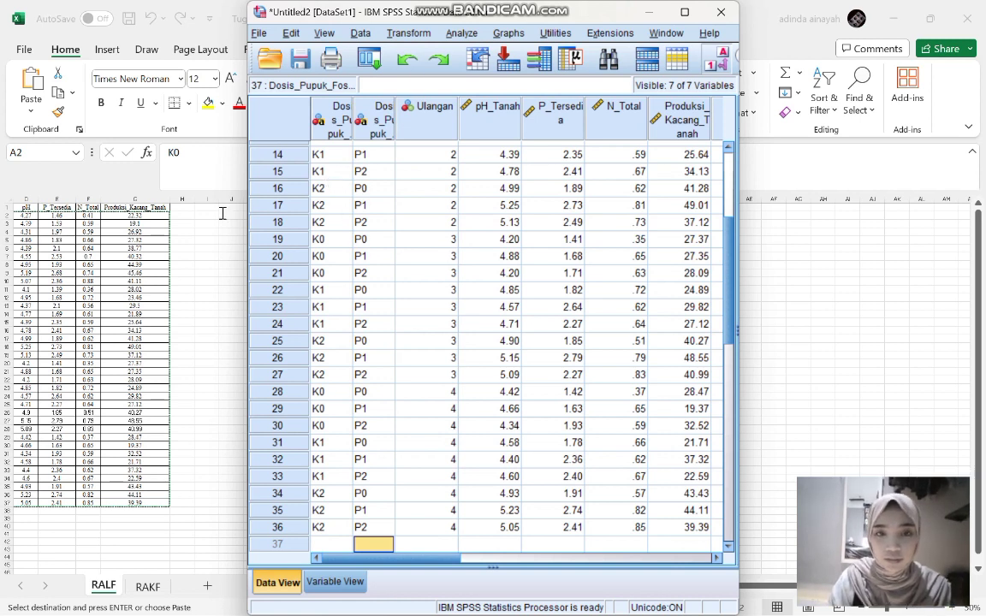
Step: Set the number of decimals of the Ulangan variable to 0 in the variable definitions
click(317, 582)
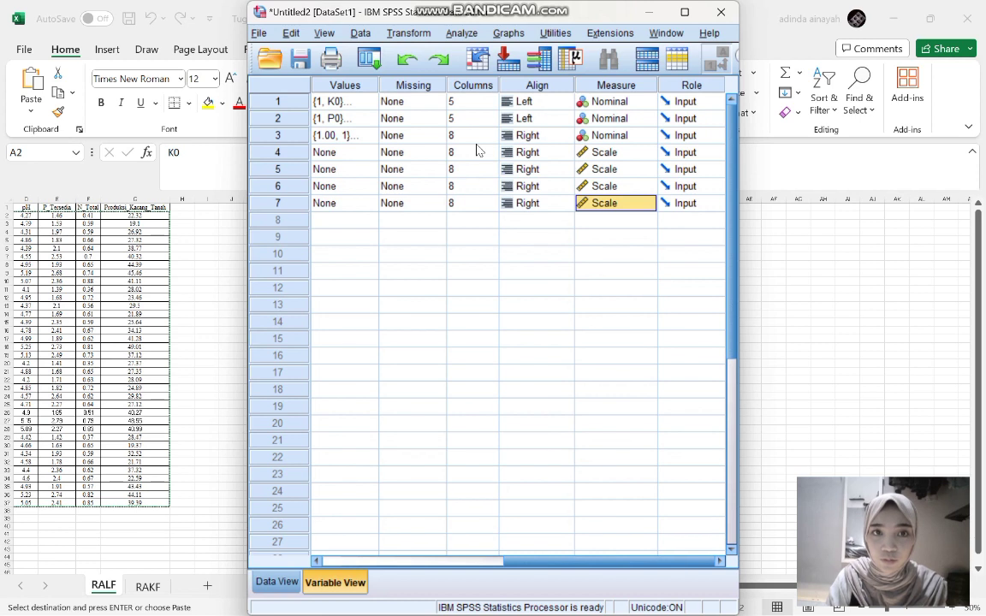
drag(546, 563, 324, 588)
click(543, 136)
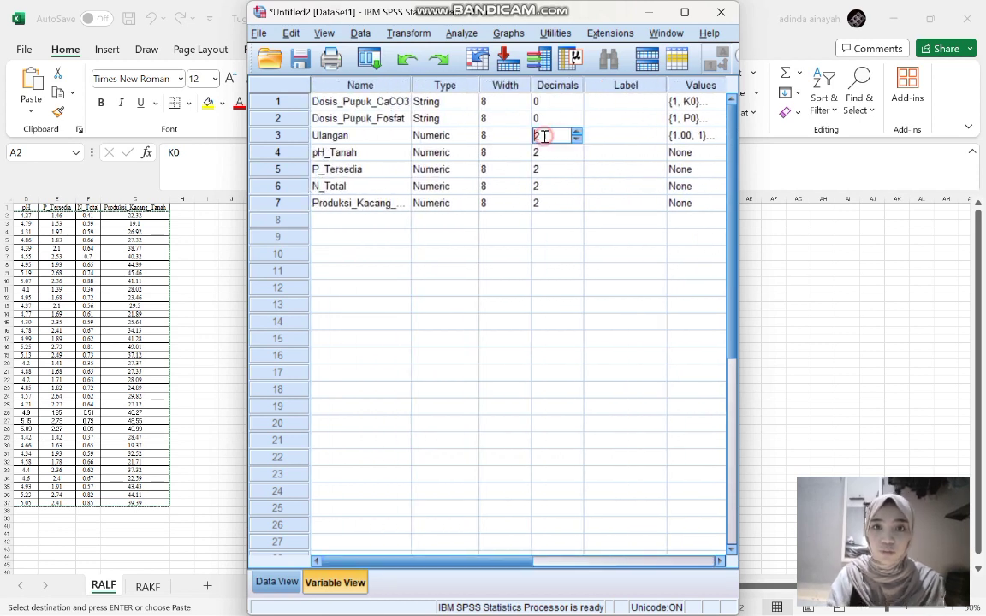
click(576, 140)
click(576, 139)
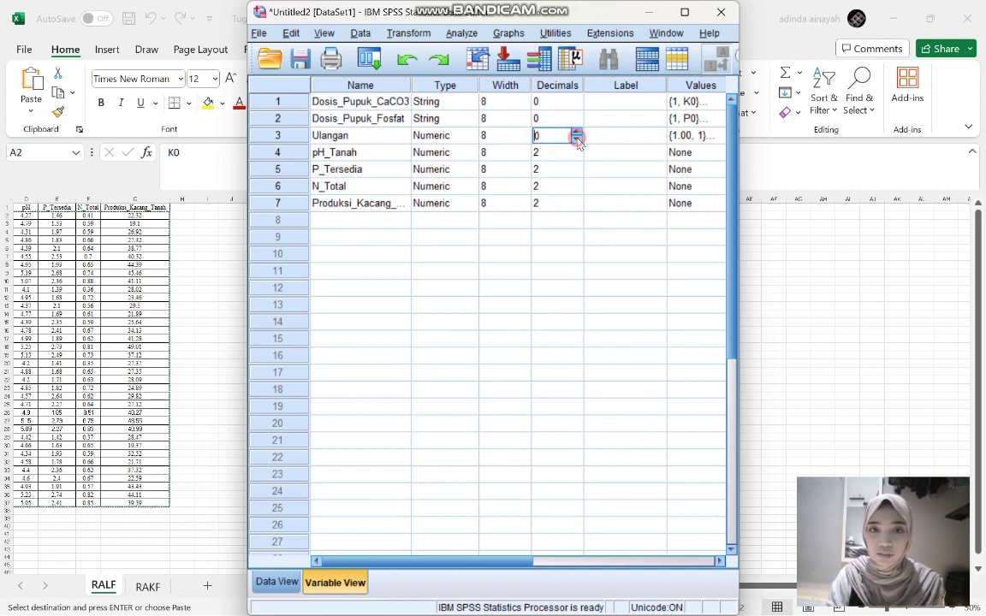
Step: Widen the Dosis_Pupuk_CaCO3 and Dosis_Pupuk_Fosfat columns in the data grid so their names are readable
click(283, 583)
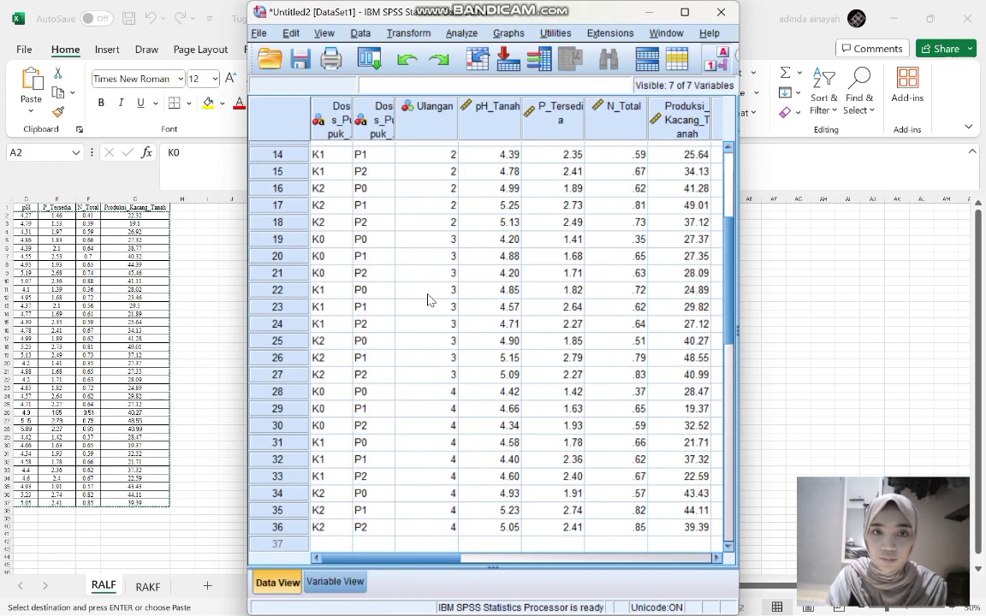
scroll(430, 299, up, 5)
scroll(430, 300, down, 1)
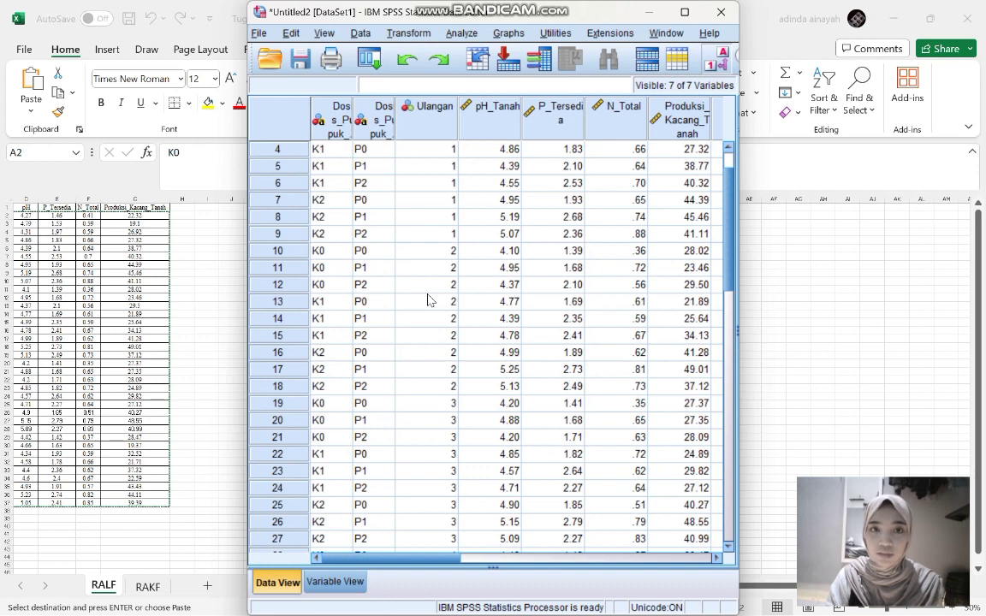
drag(351, 120, 459, 133)
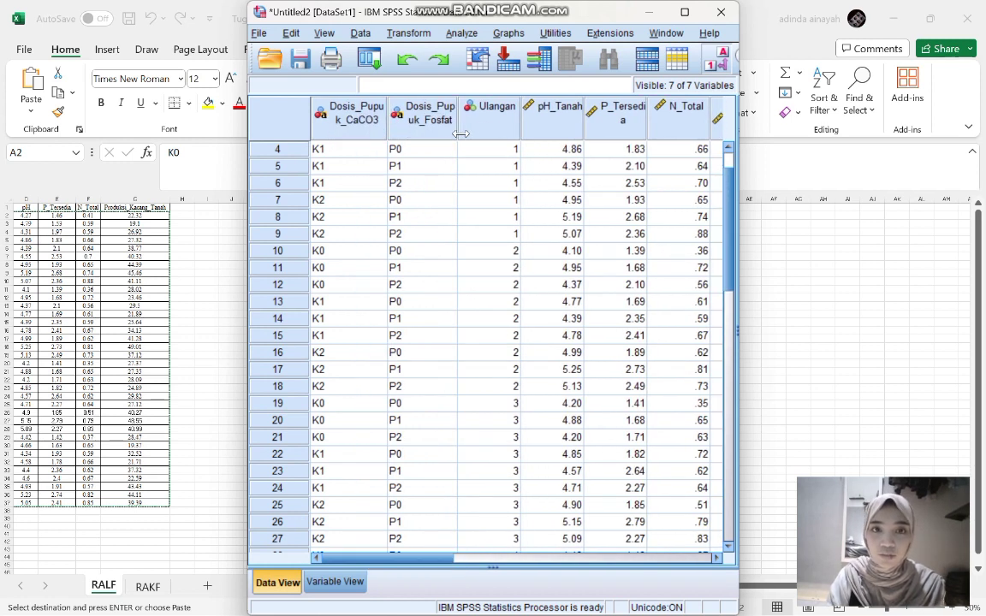
click(463, 128)
click(420, 120)
click(464, 133)
click(336, 164)
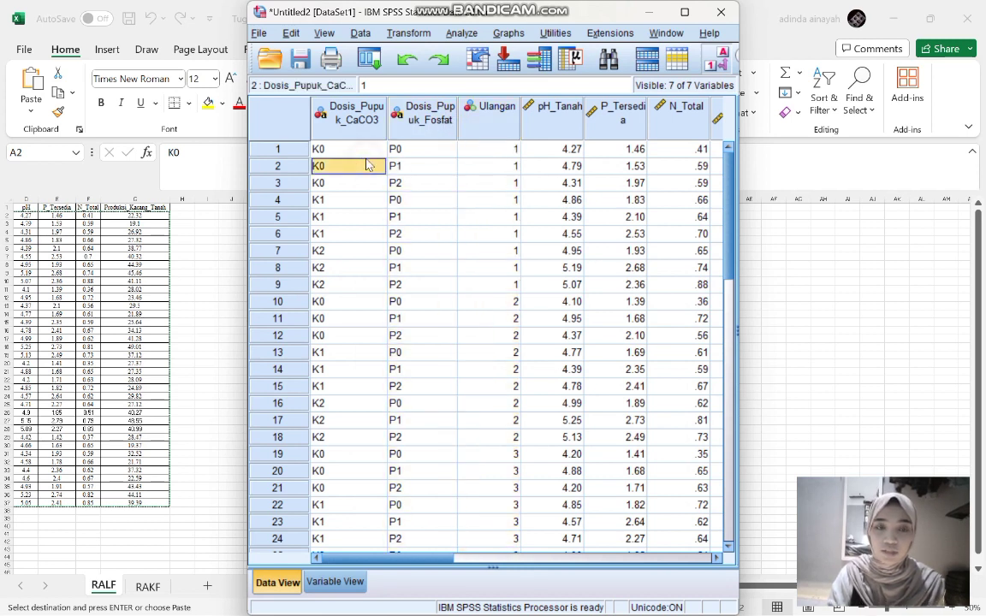
Step: Set up a univariate general linear model with Dosis_Pupuk_CaCO3 and Dosis_Pupuk_Fosfat as fixed factors and pH_Tanah as the dependent variable
click(467, 34)
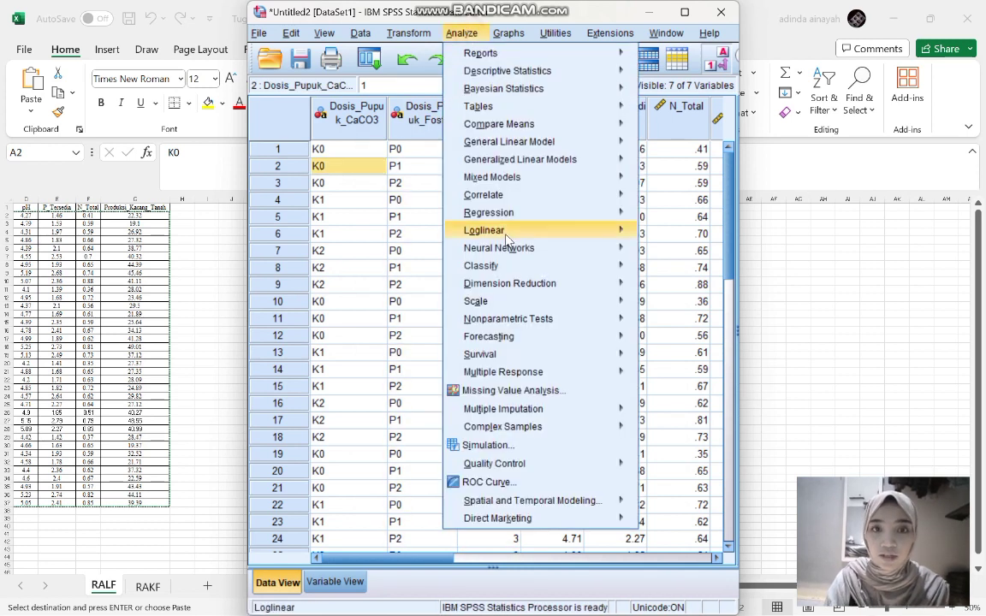
mouse_move(528, 144)
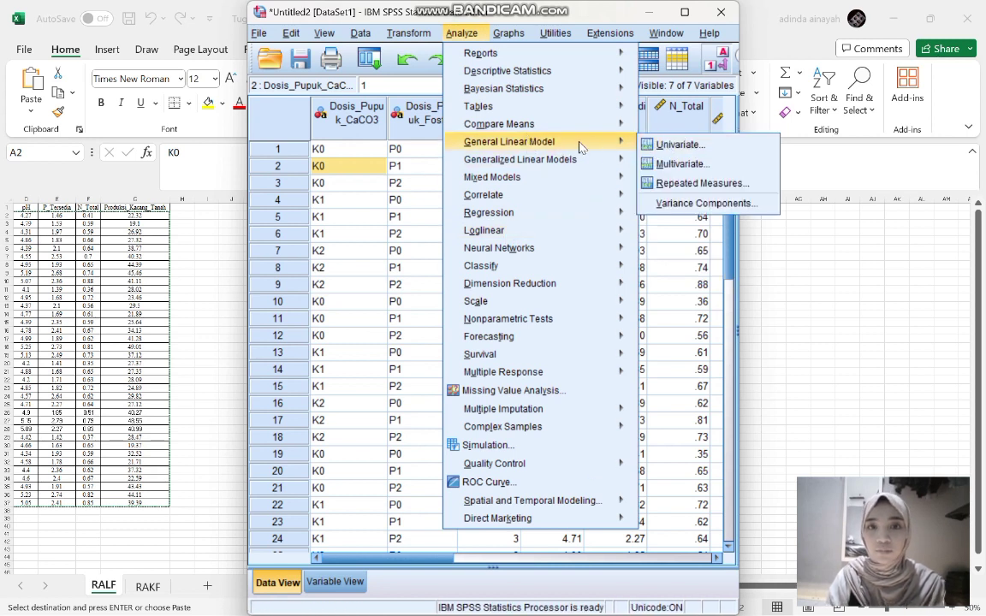
click(676, 145)
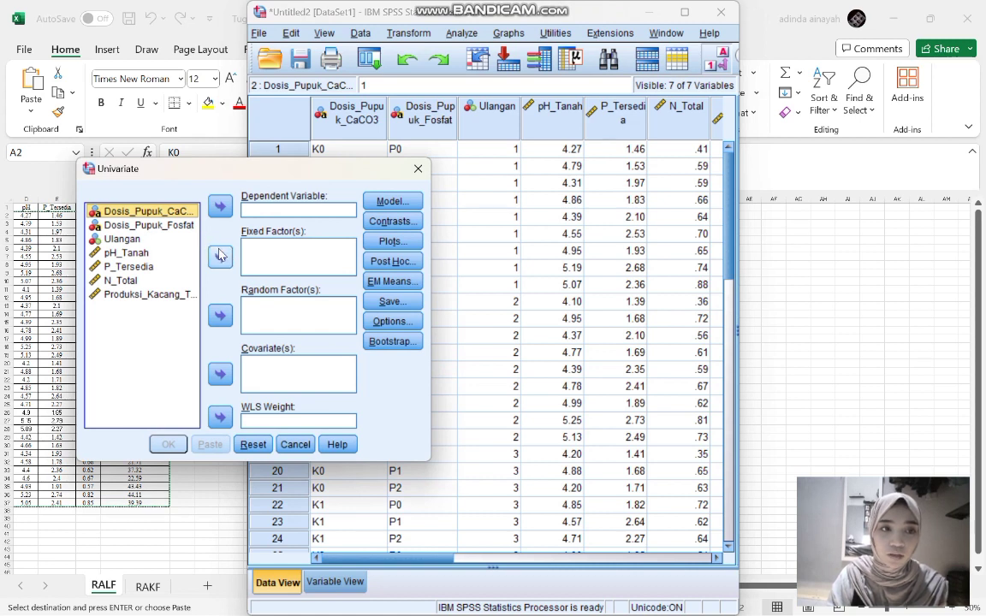
click(221, 255)
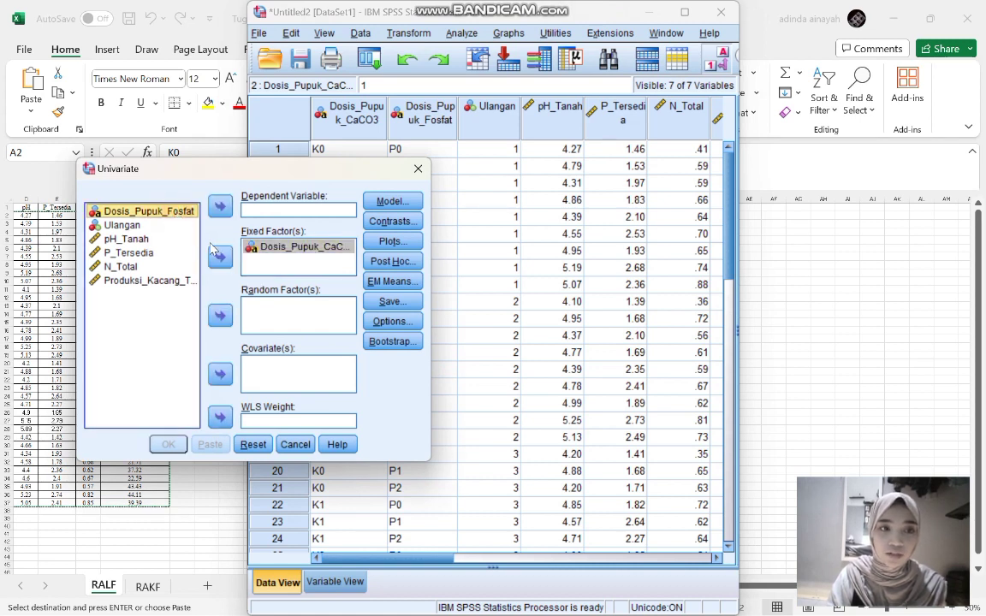
click(221, 255)
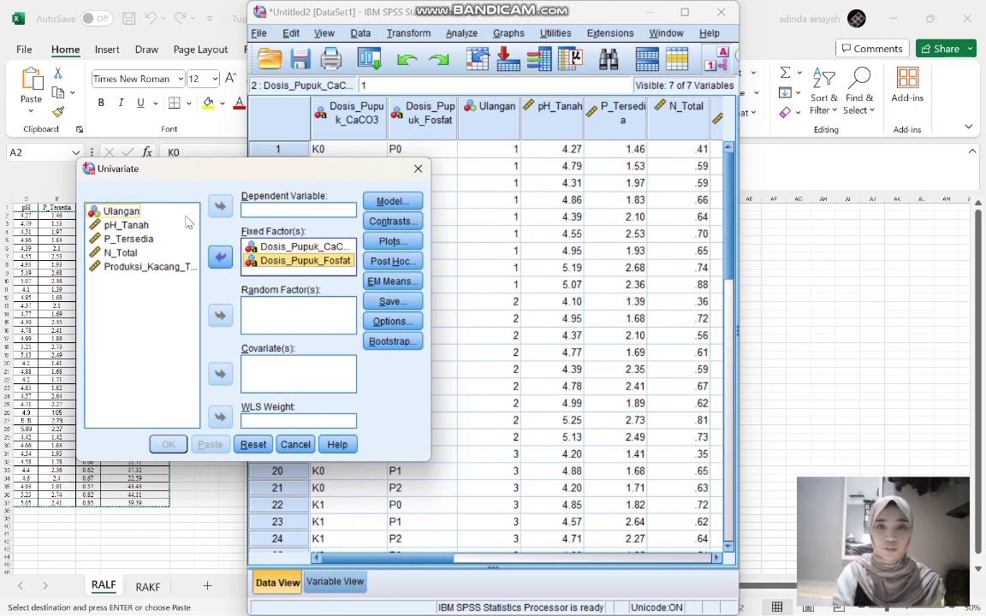
click(143, 226)
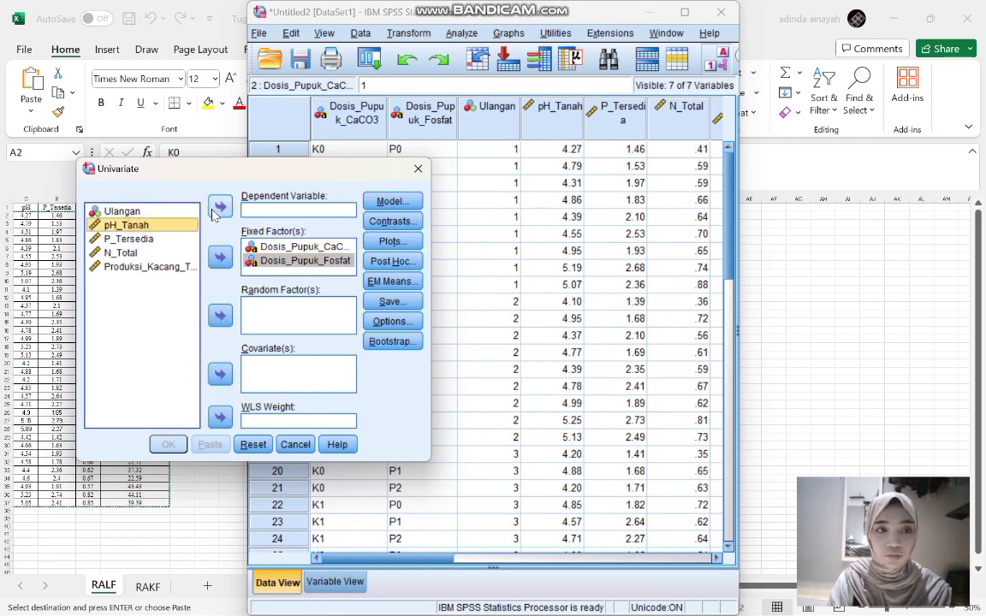
click(220, 207)
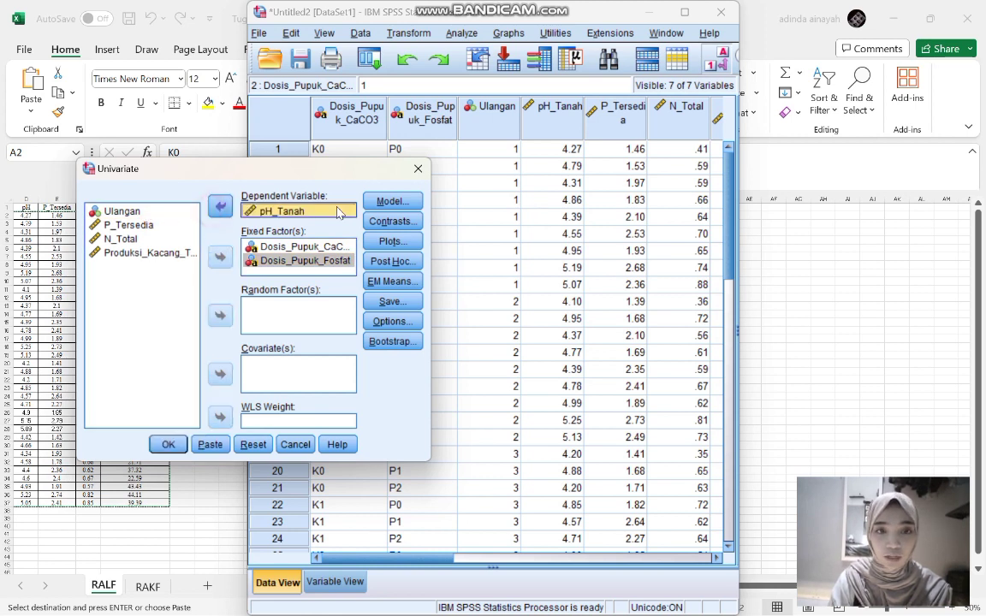
Step: Build the model from the terms Dosis_Pupuk_CaCO3, Dosis_Pupuk_Fosfat and their interaction instead of the full factorial
click(392, 201)
click(140, 176)
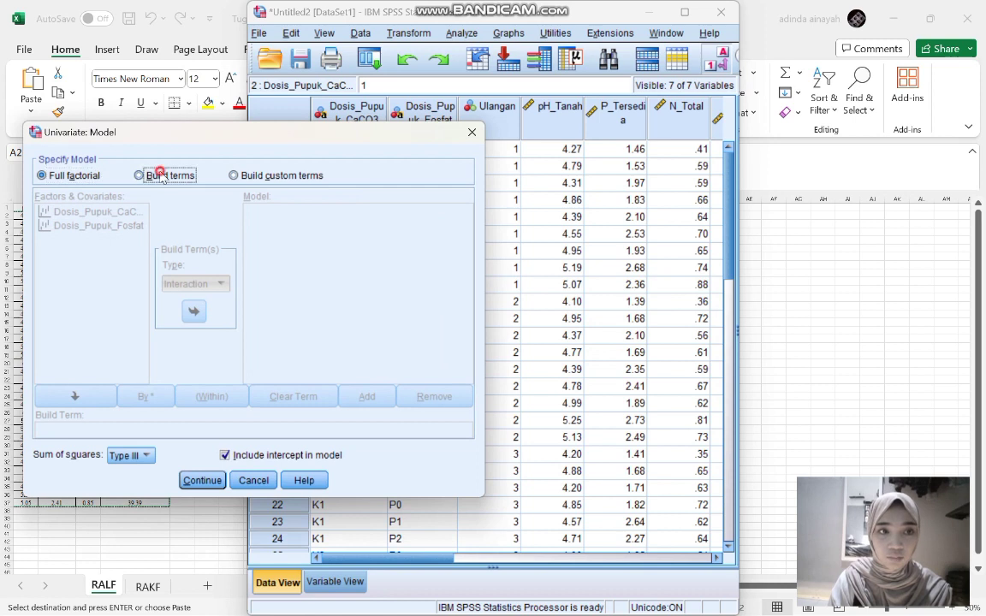
click(125, 214)
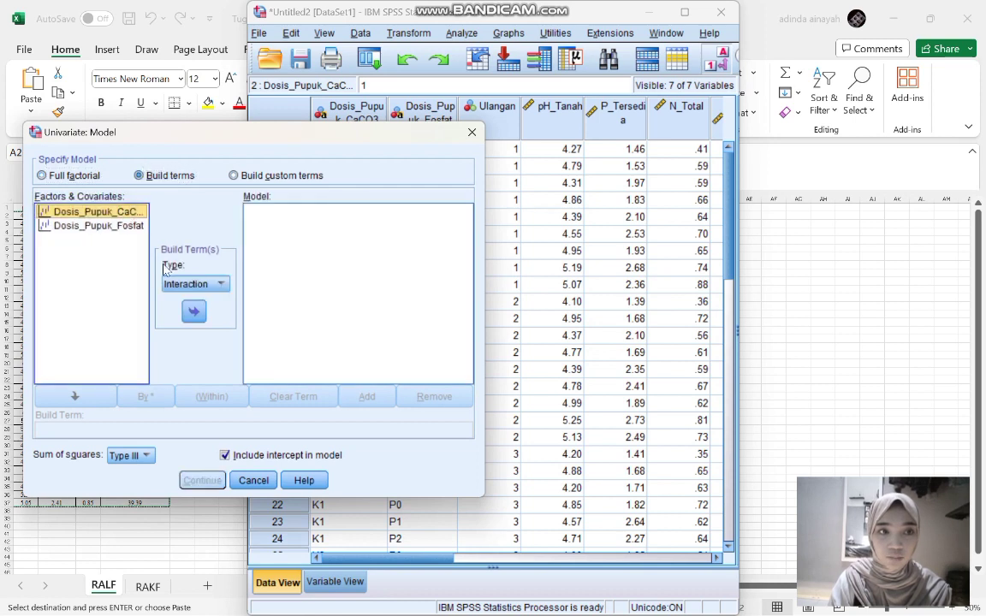
click(193, 312)
click(116, 229)
click(194, 311)
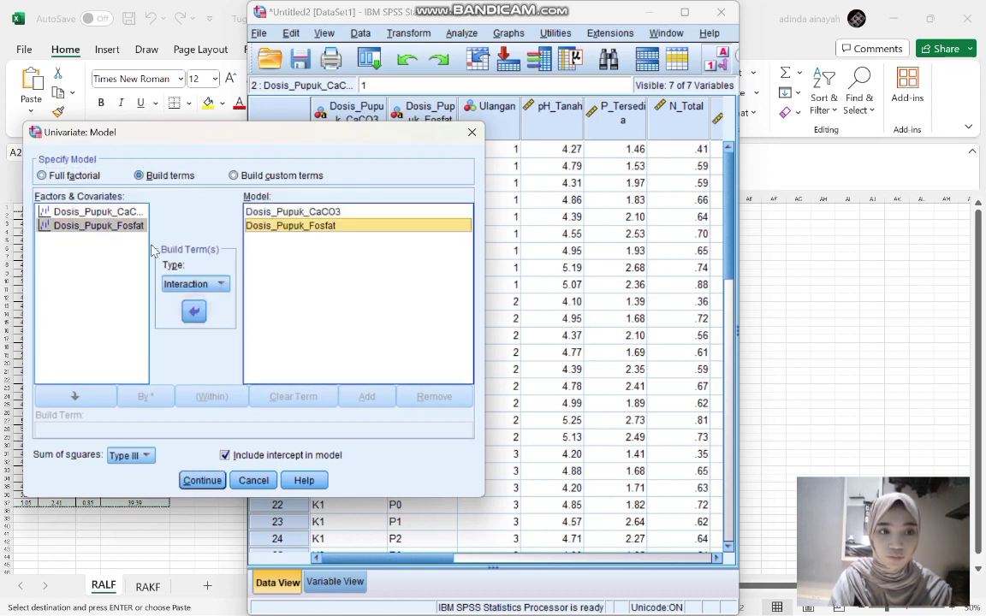
click(132, 214)
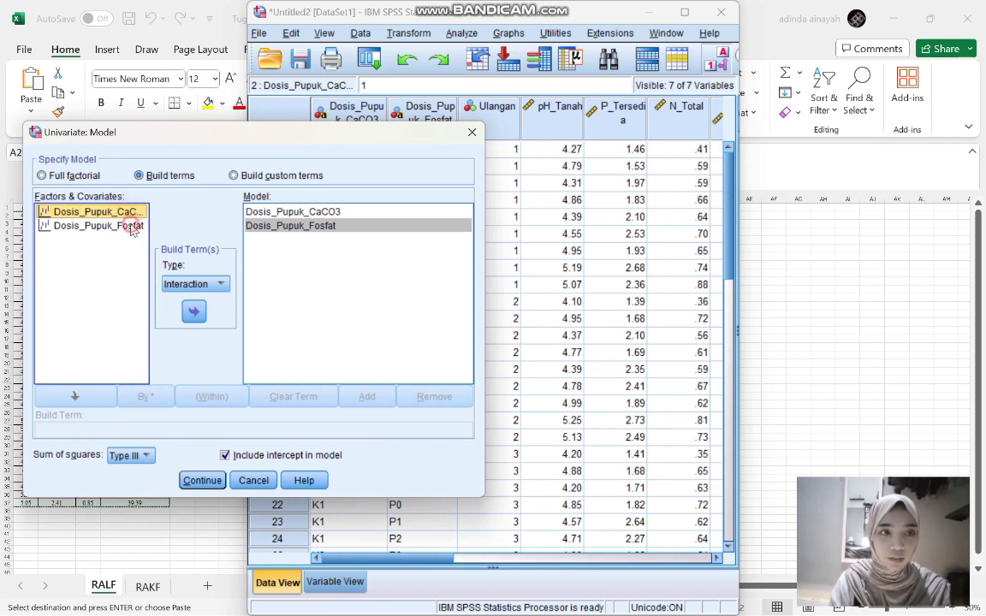
ctrl+click(133, 225)
click(194, 313)
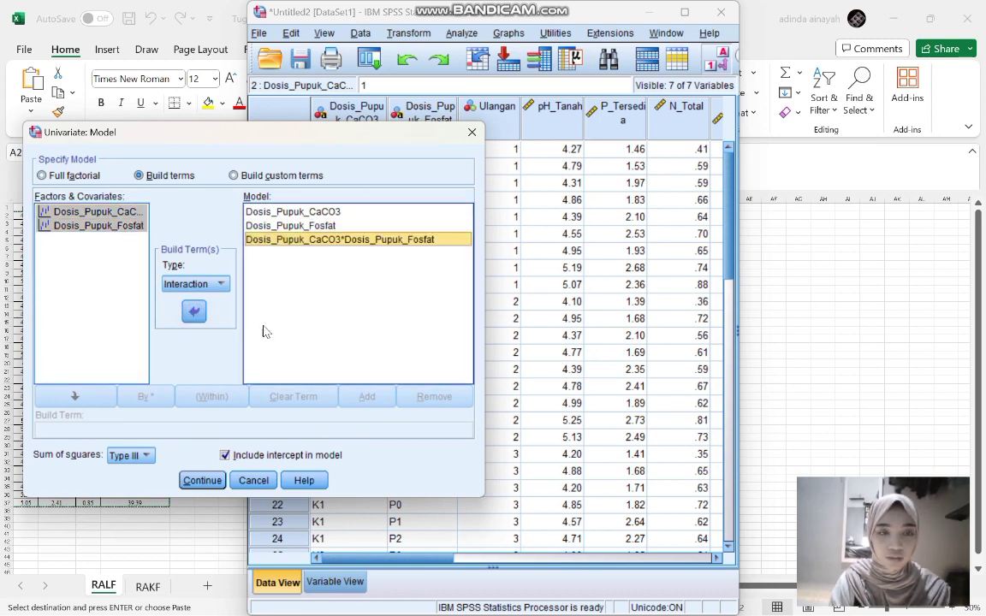
click(210, 481)
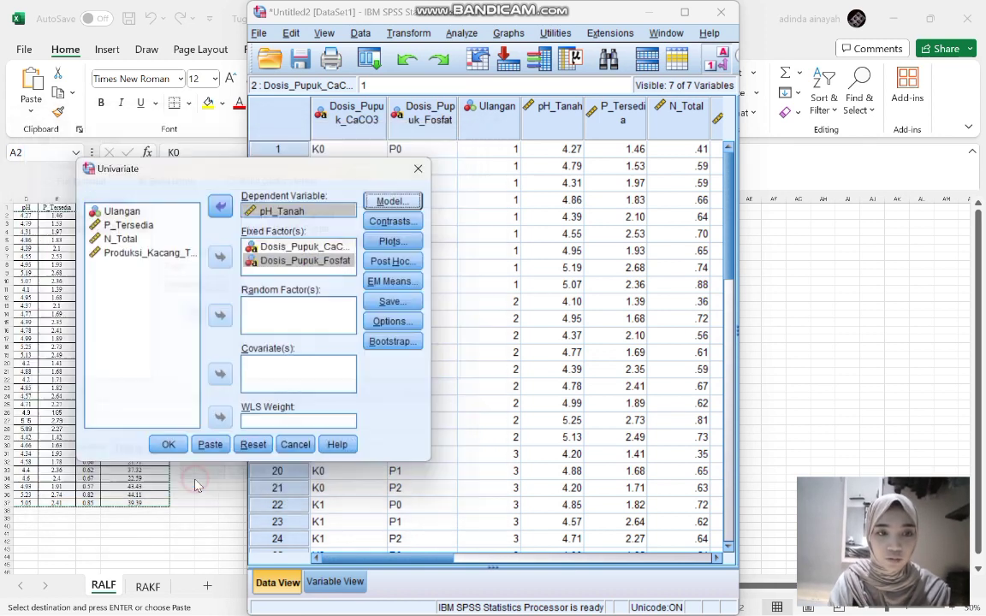
Step: Request LSD and Duncan post hoc tests for both Dosis_Pupuk_CaCO3 and Dosis_Pupuk_Fosfat
click(392, 261)
click(184, 197)
click(252, 228)
click(162, 211)
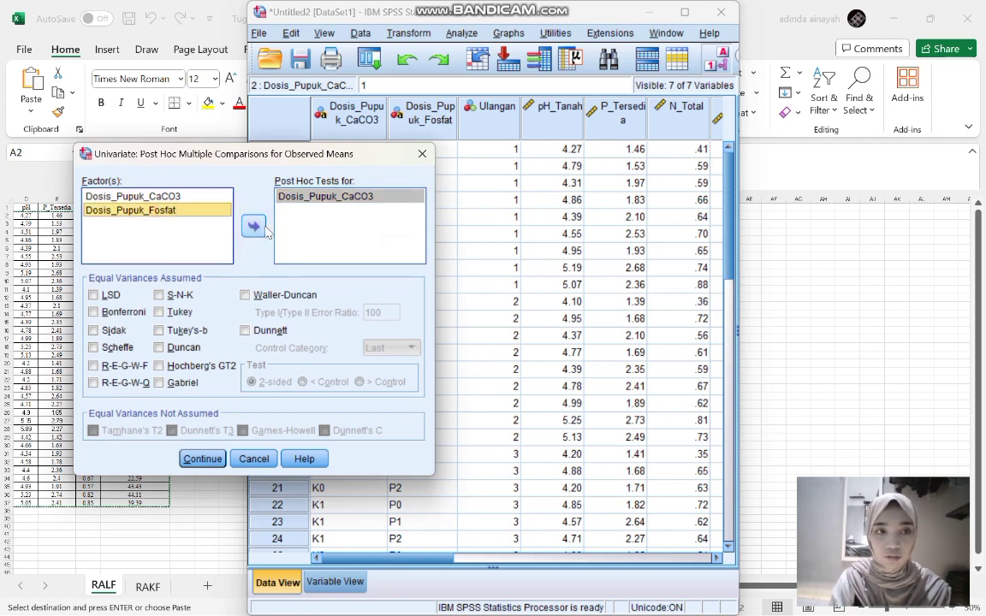
click(254, 225)
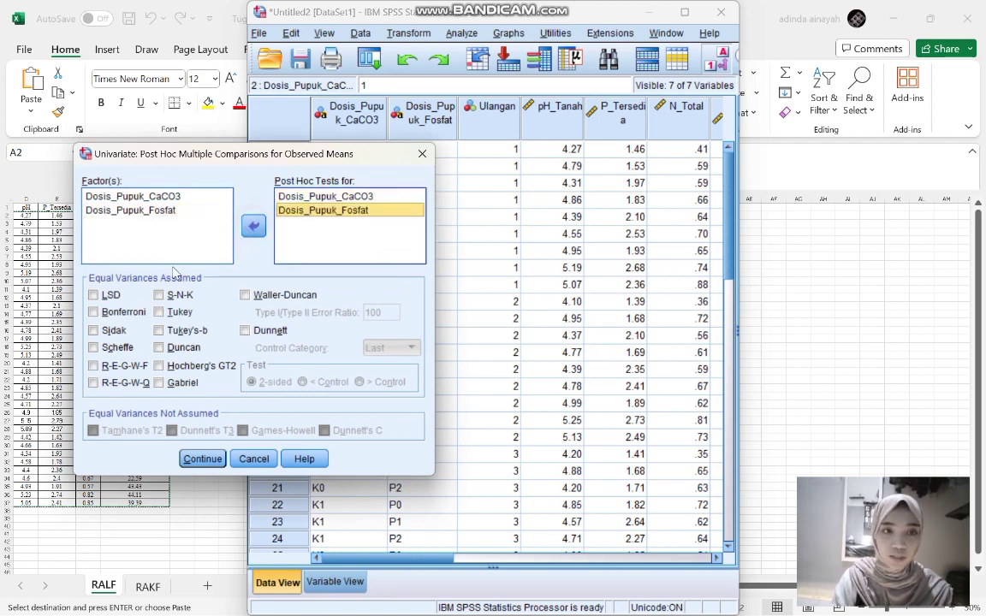
click(110, 295)
click(176, 348)
click(201, 458)
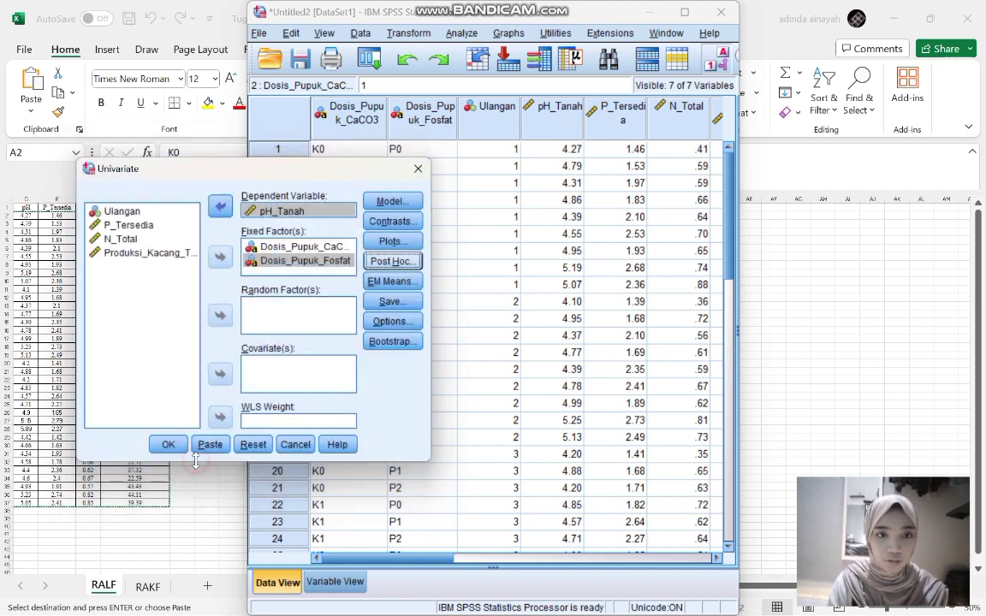
Step: Add the (OVERALL) term to the estimated marginal means displayed for the pH_Tanah analysis
click(391, 282)
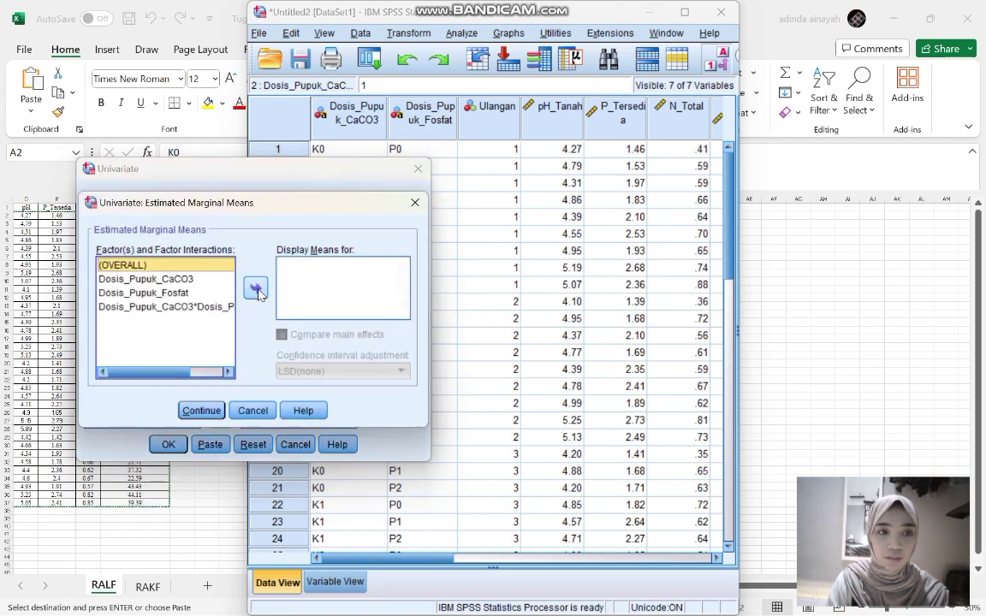
click(257, 290)
click(201, 410)
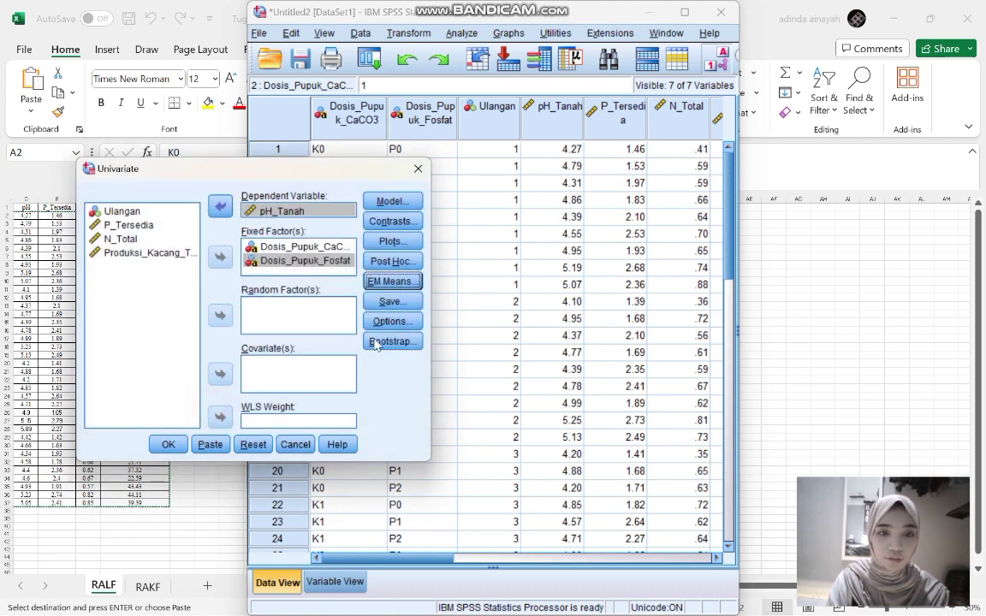
Step: Include descriptive statistics in the univariate options and run the pH_Tanah analysis
click(392, 321)
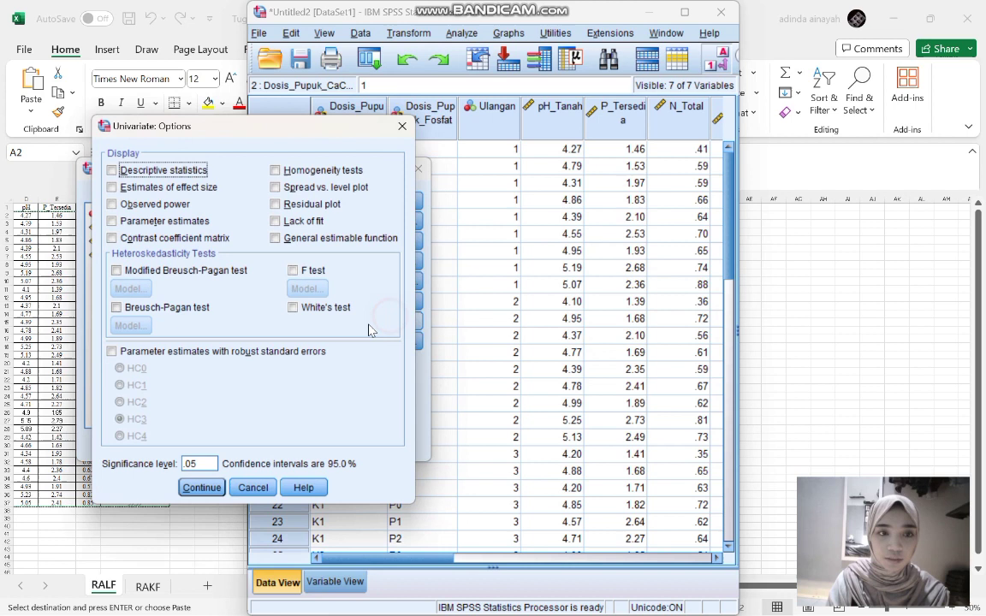
click(145, 172)
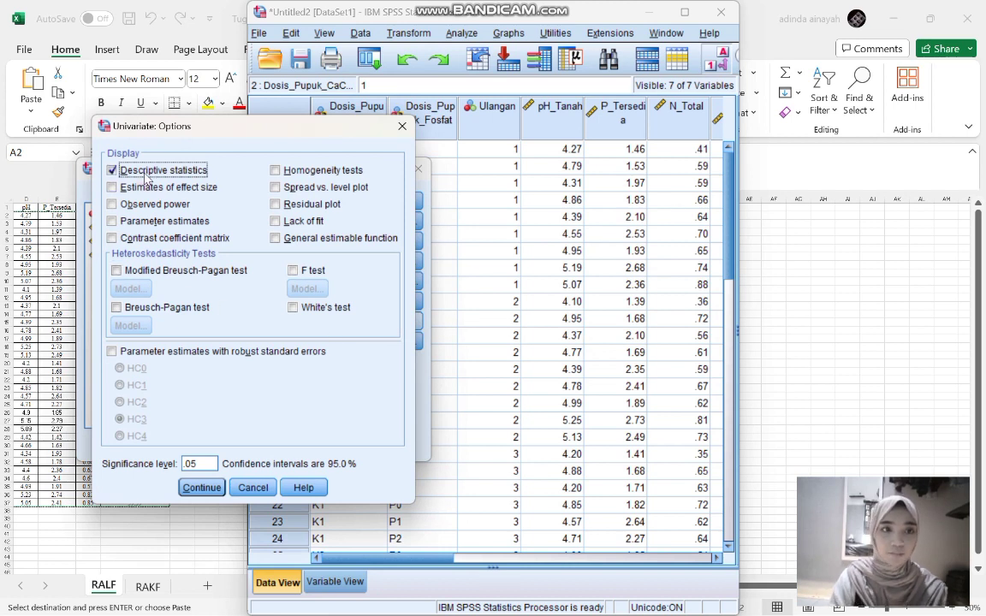
click(201, 487)
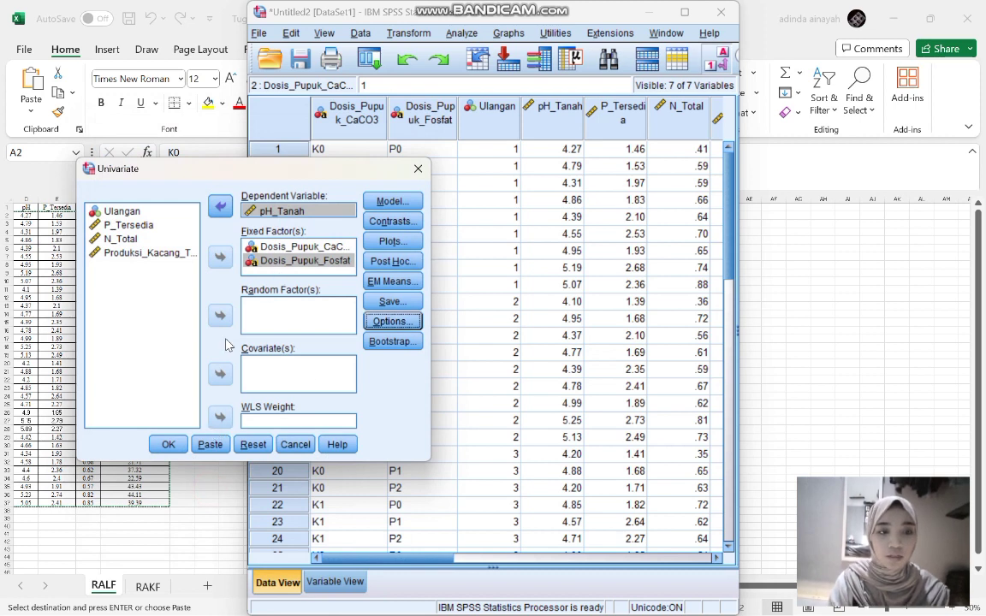
click(168, 444)
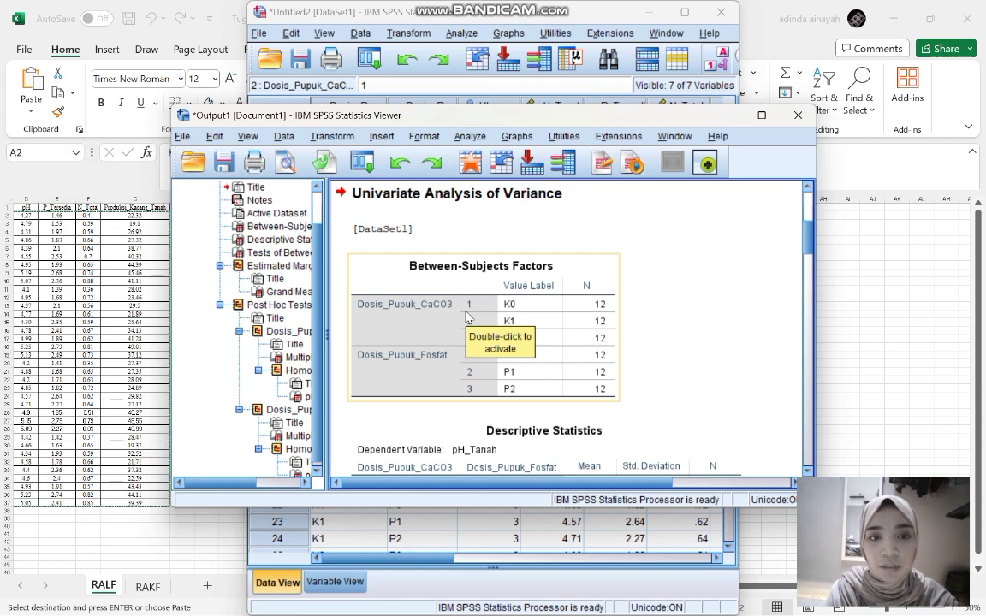
Step: Examine the between-subjects factors, descriptive statistics and tests of between-subjects effects in the pH_Tanah output
scroll(467, 315, down, 1)
scroll(467, 315, up, 2)
scroll(466, 317, up, 1)
scroll(467, 316, down, 4)
scroll(466, 316, up, 1)
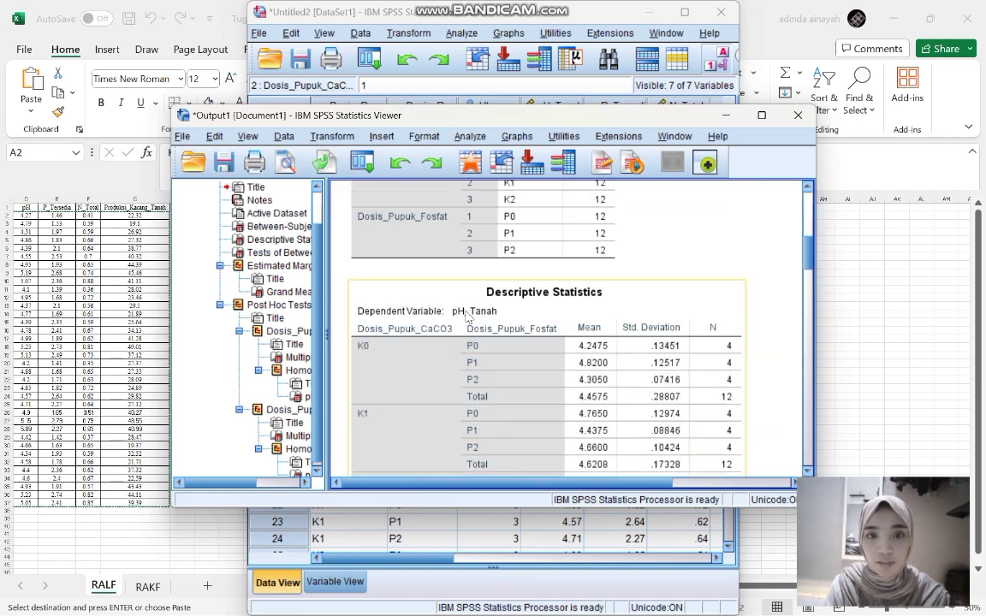
scroll(467, 317, up, 2)
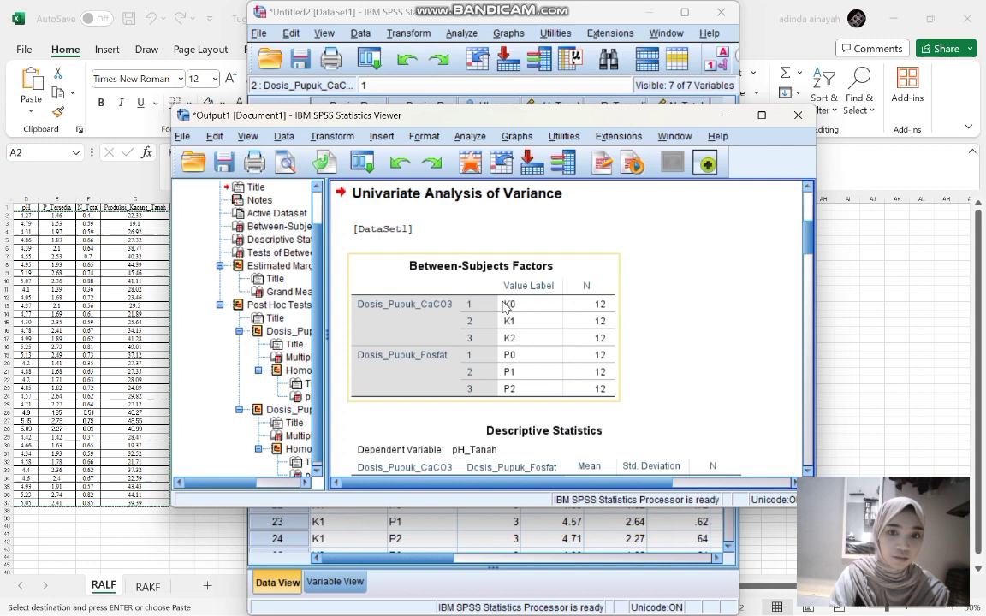
scroll(588, 342, down, 10)
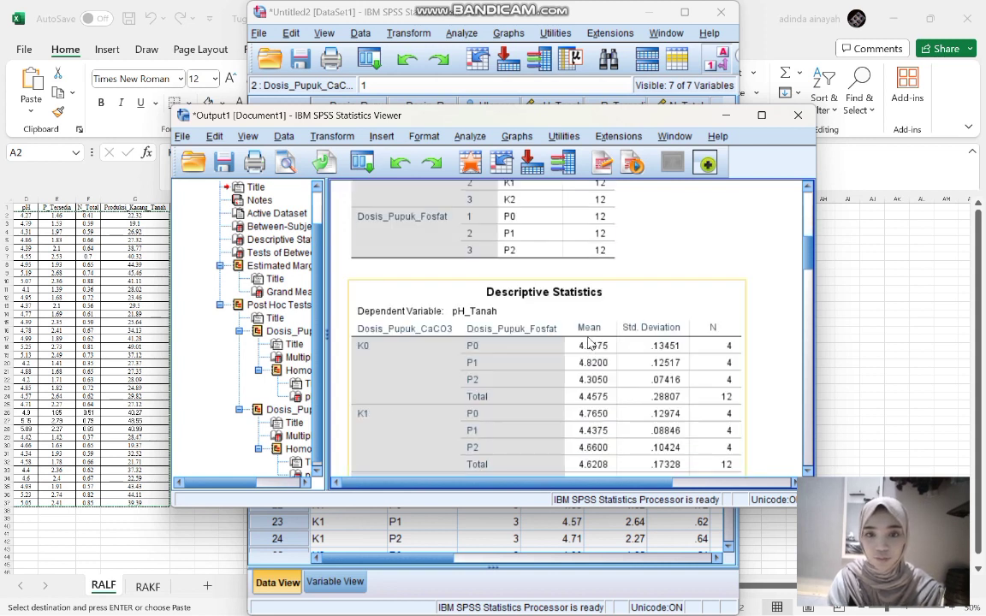
scroll(589, 342, down, 2)
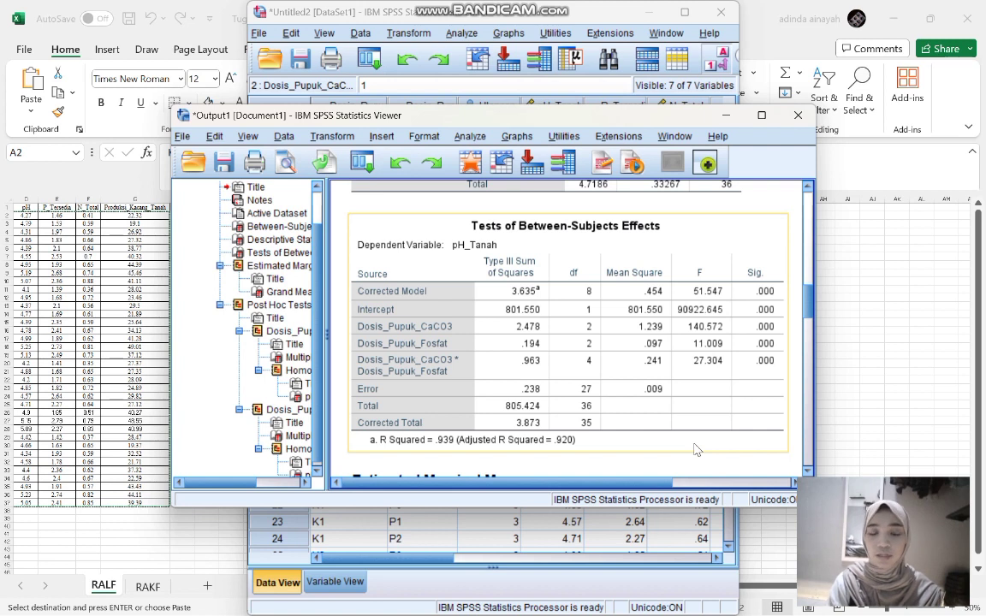
scroll(695, 450, down, 2)
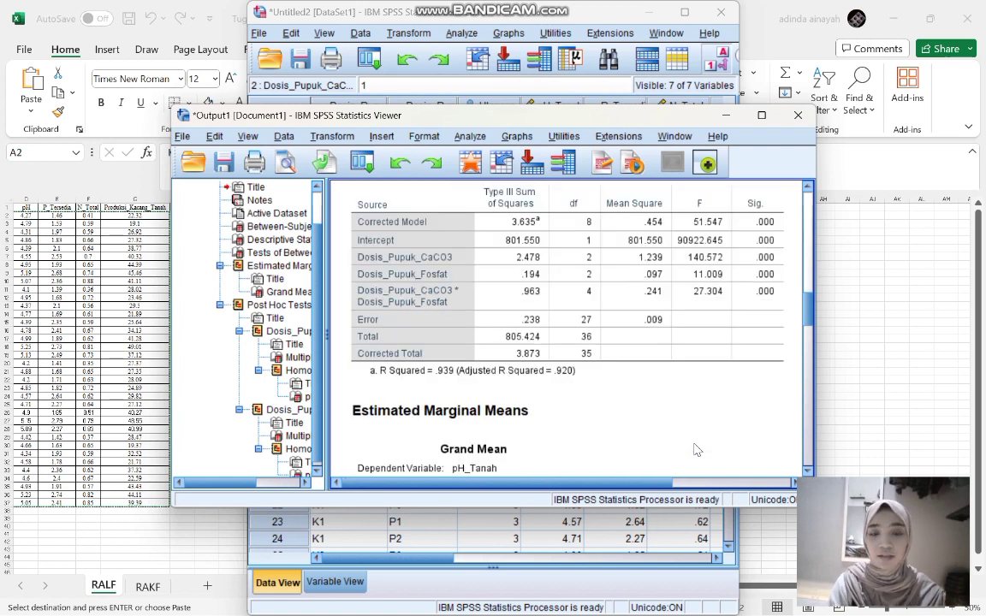
Step: Review the LSD comparisons and Duncan homogeneous subsets of pH_Tanah for Dosis_Pupuk_CaCO3 and Dosis_Pupuk_Fosfat
scroll(695, 449, down, 11)
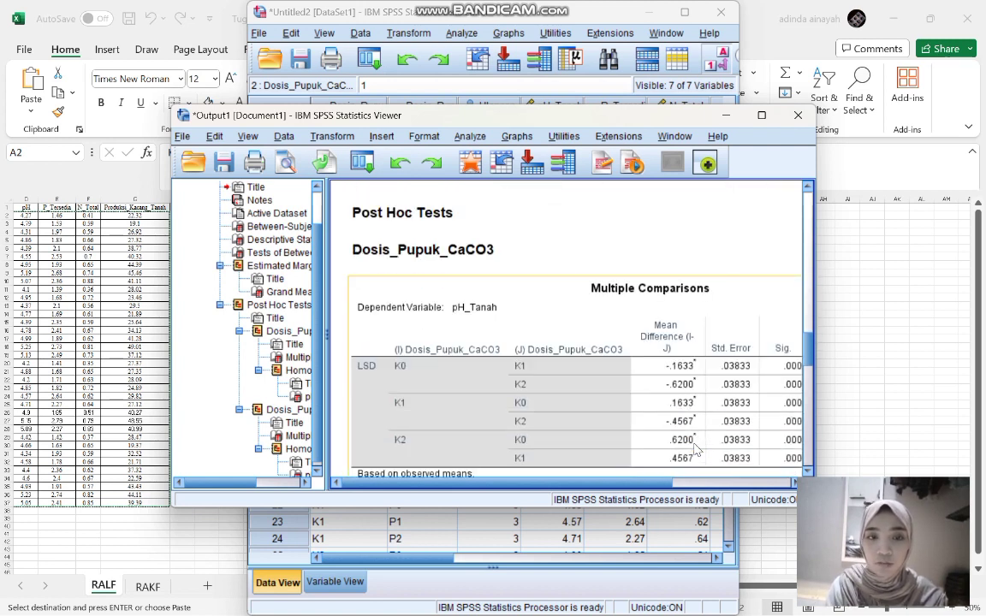
scroll(695, 449, down, 6)
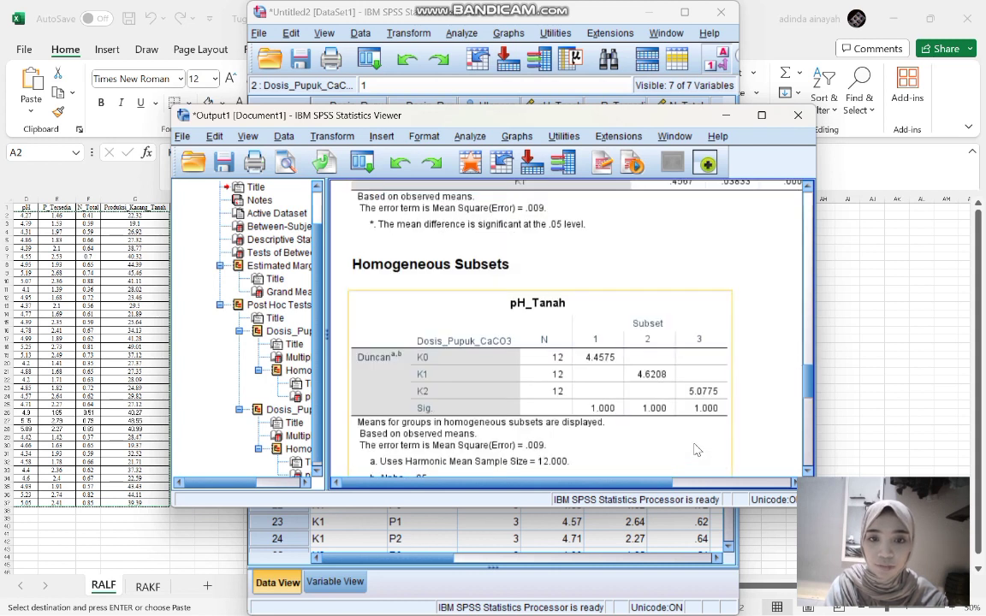
scroll(695, 449, down, 2)
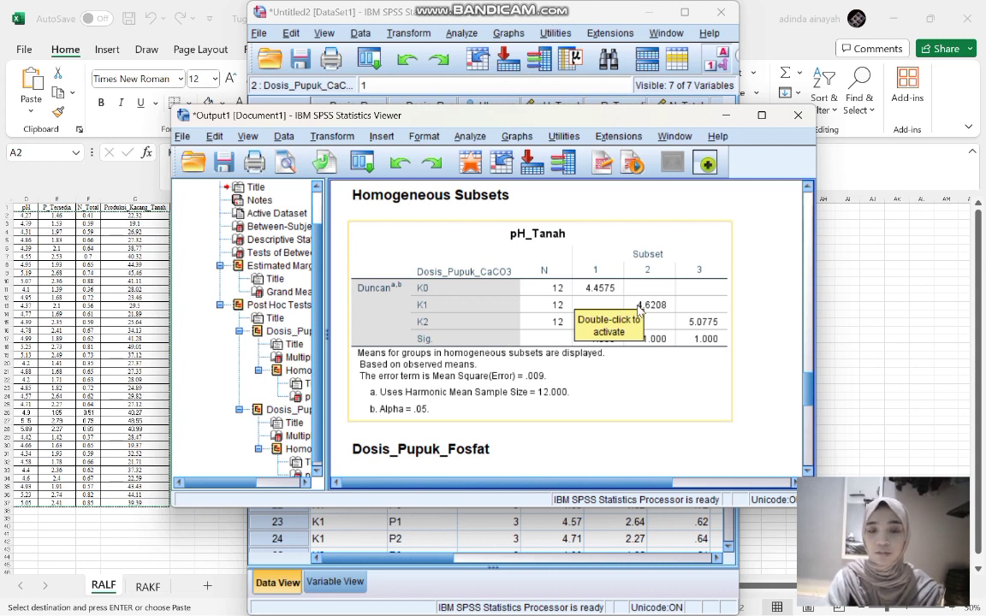
scroll(603, 360, down, 3)
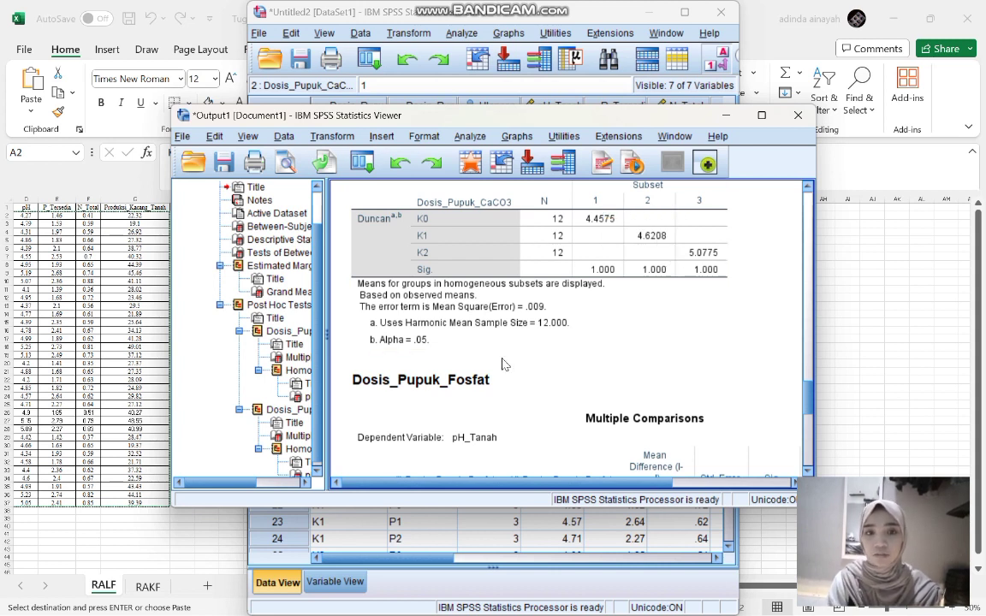
scroll(503, 365, down, 2)
scroll(503, 365, down, 8)
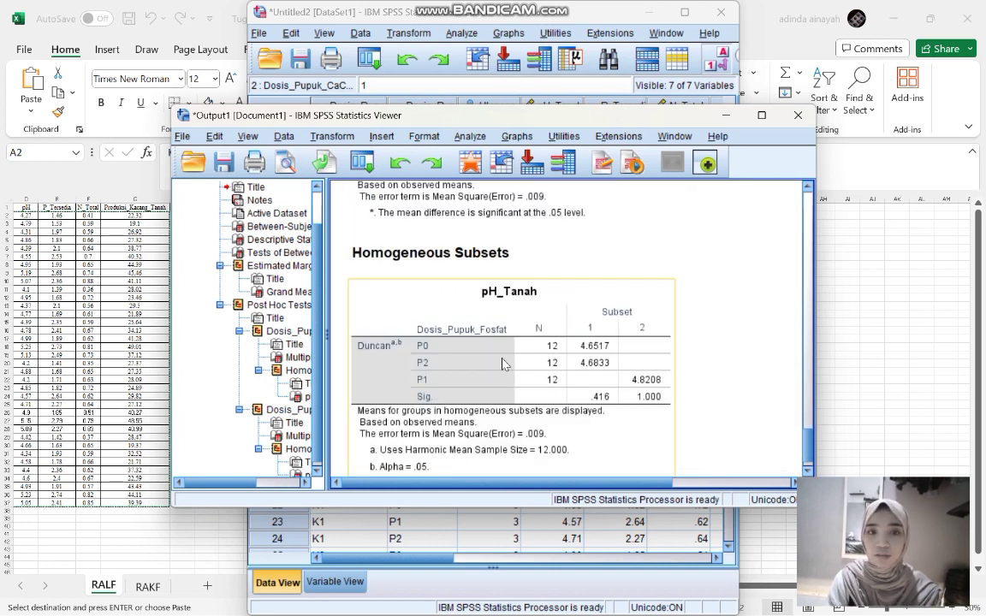
scroll(503, 364, down, 1)
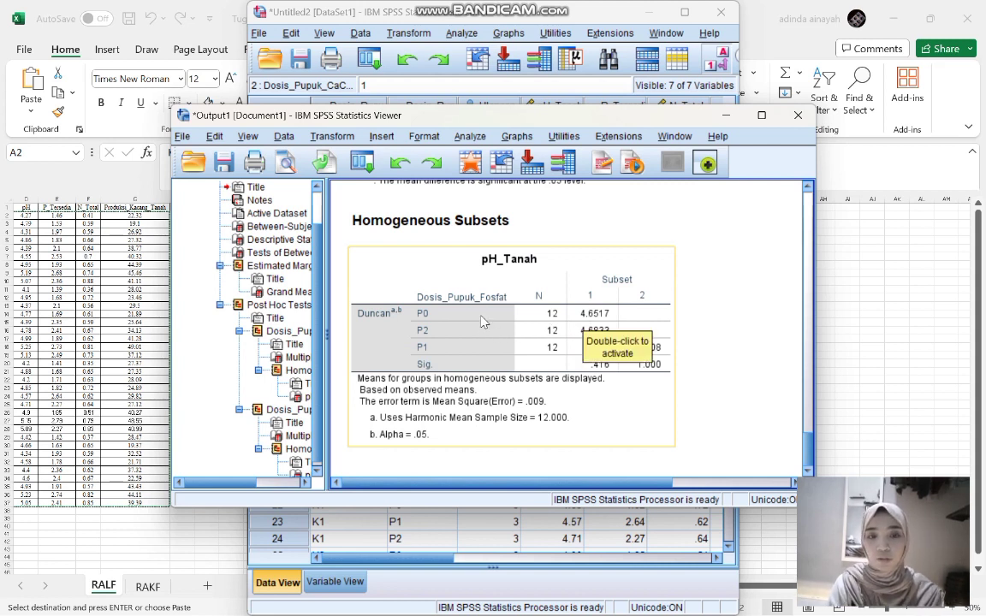
click(608, 317)
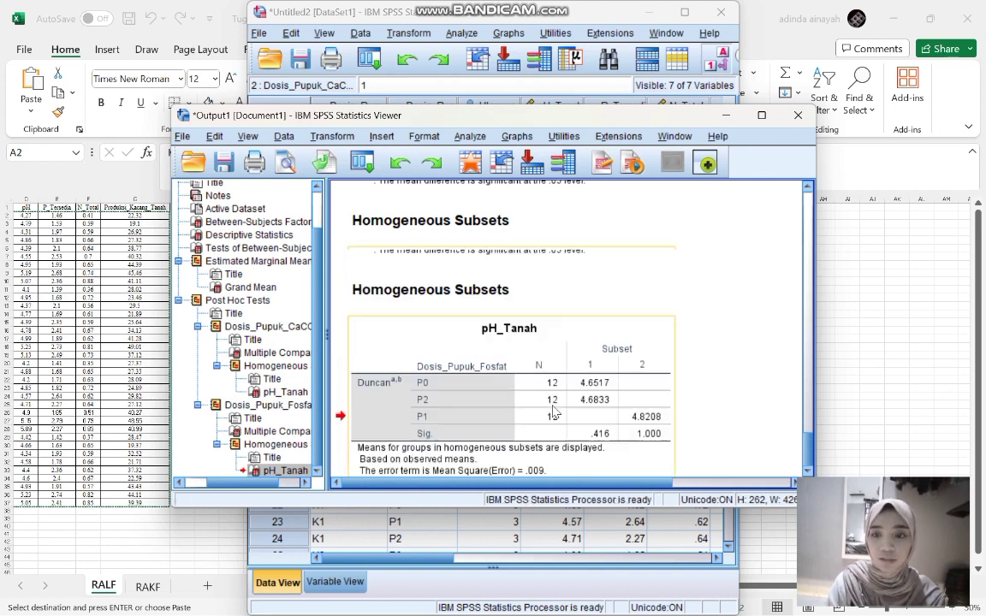
Step: Return to the dataset and replace pH_Tanah with P_Tersedia as the dependent variable of the univariate general linear model
click(725, 115)
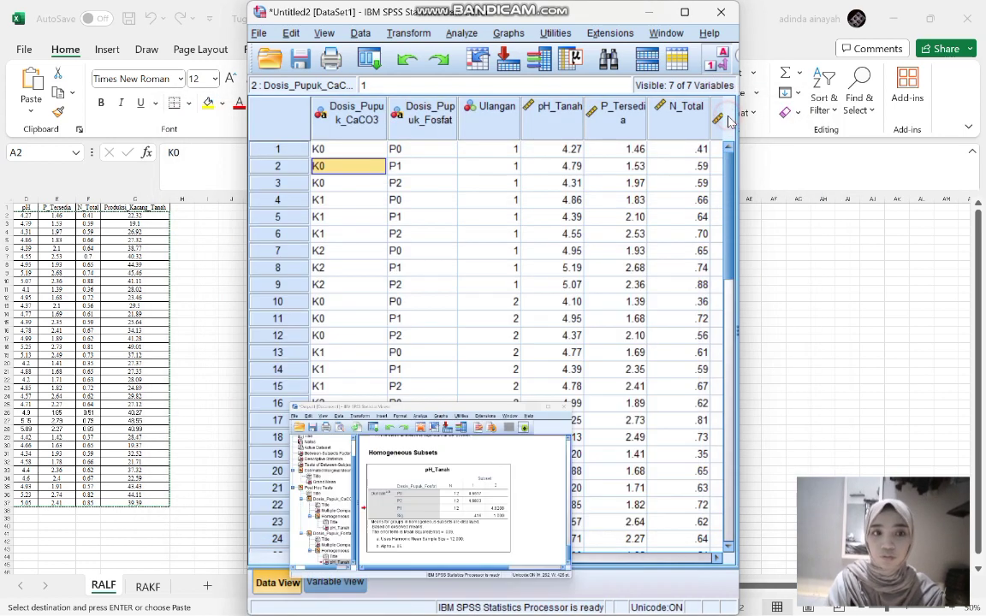
click(462, 32)
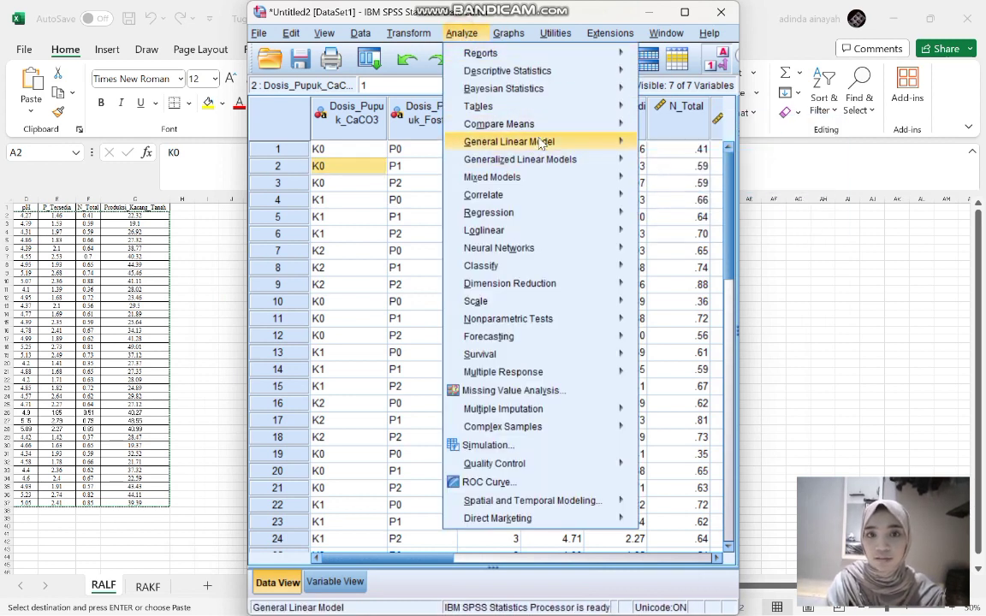
mouse_move(492, 137)
click(658, 144)
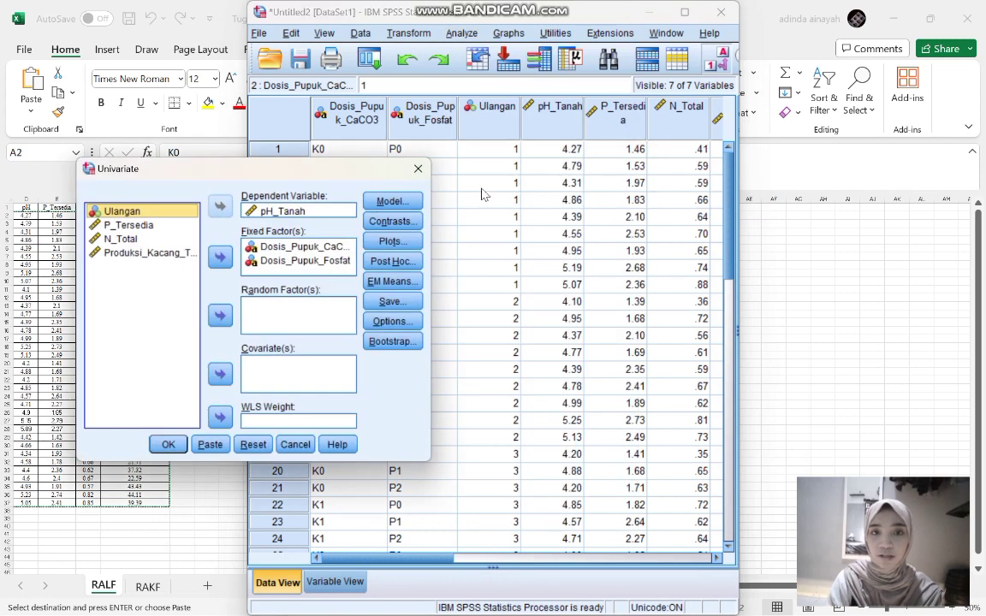
click(220, 208)
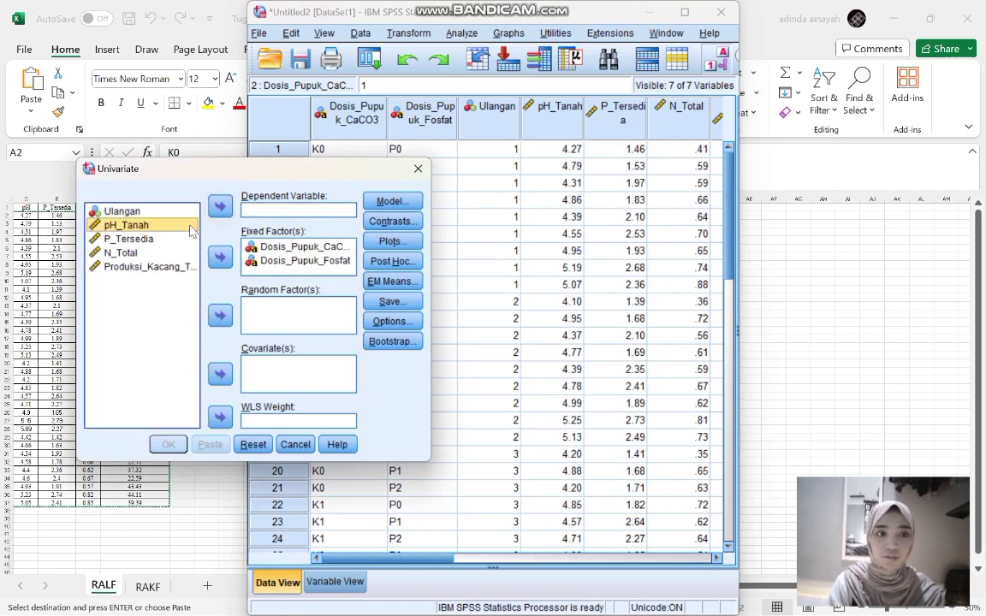
click(159, 240)
click(220, 206)
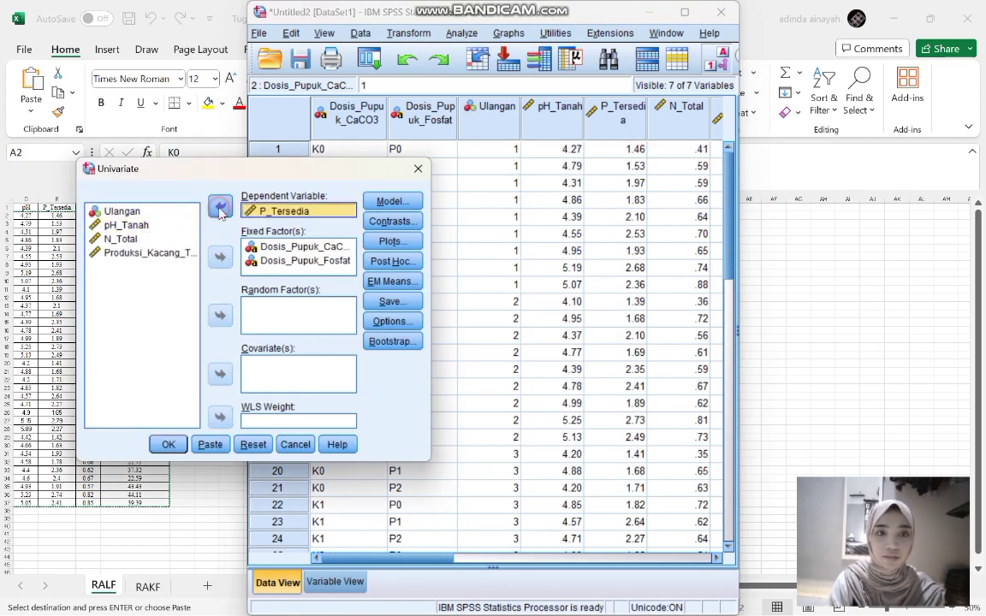
Step: Display estimated marginal means for (OVERALL) and run the univariate analysis on P_Tersedia
click(392, 282)
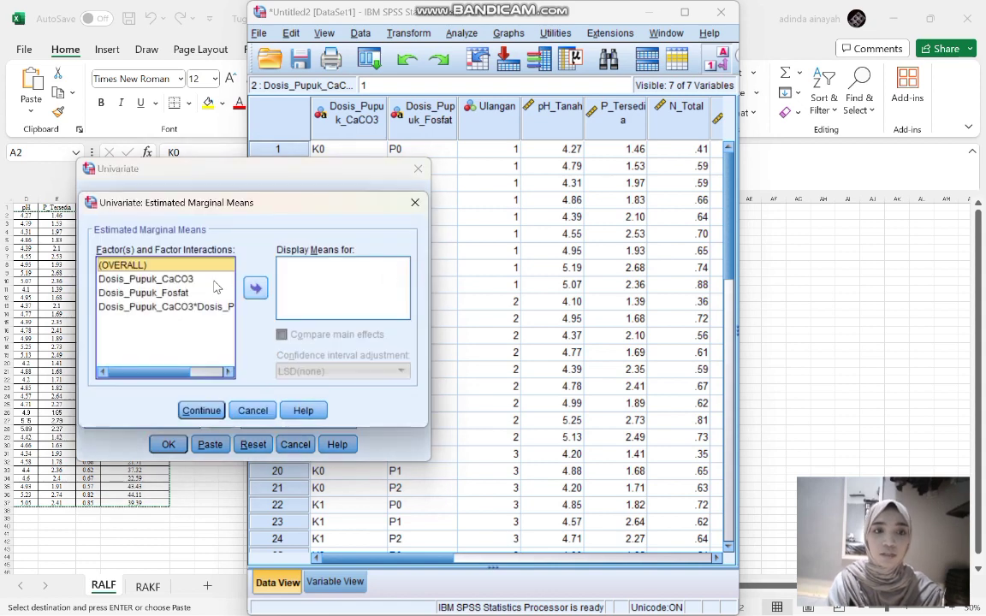
click(256, 291)
click(199, 410)
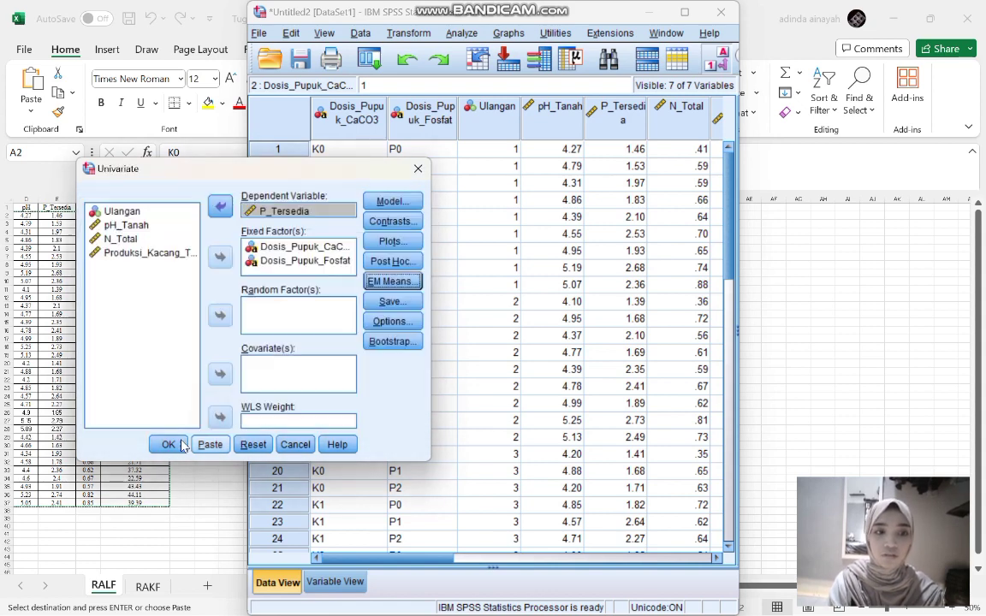
click(168, 444)
Step: Examine the P_Tersedia output: descriptive statistics, between-subjects effects, LSD comparisons and Duncan homogeneous subsets for both fertilizer factors
scroll(572, 287, down, 3)
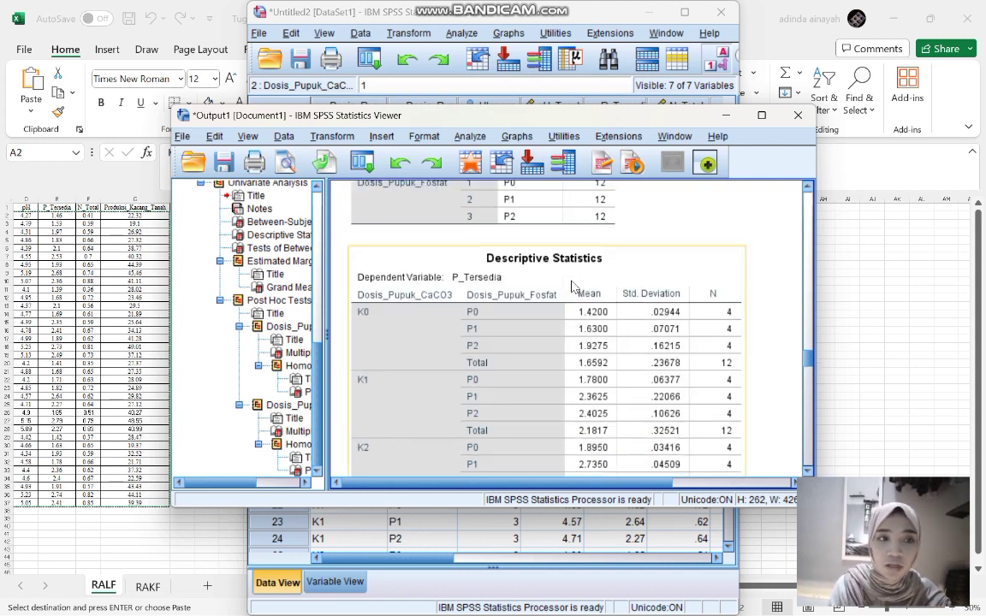
scroll(755, 272, down, 5)
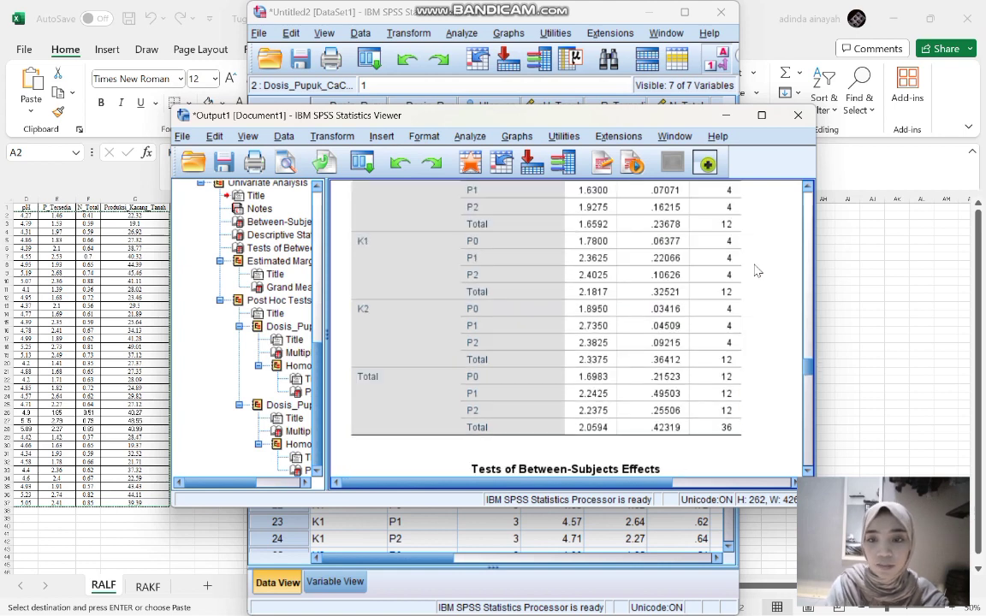
scroll(755, 271, down, 12)
scroll(756, 271, up, 7)
scroll(755, 271, up, 7)
scroll(757, 270, down, 5)
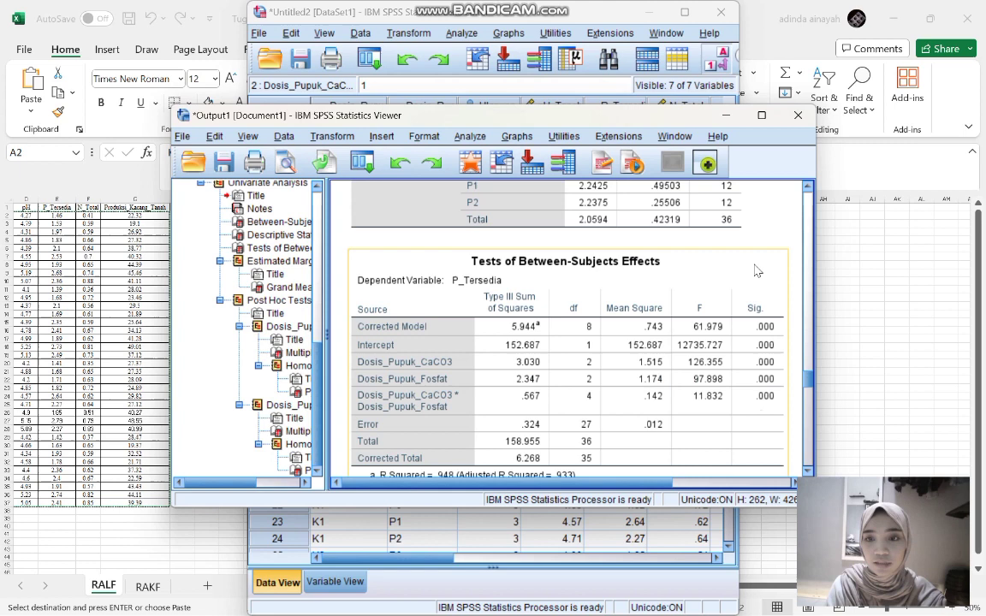
scroll(755, 271, down, 10)
scroll(755, 272, up, 3)
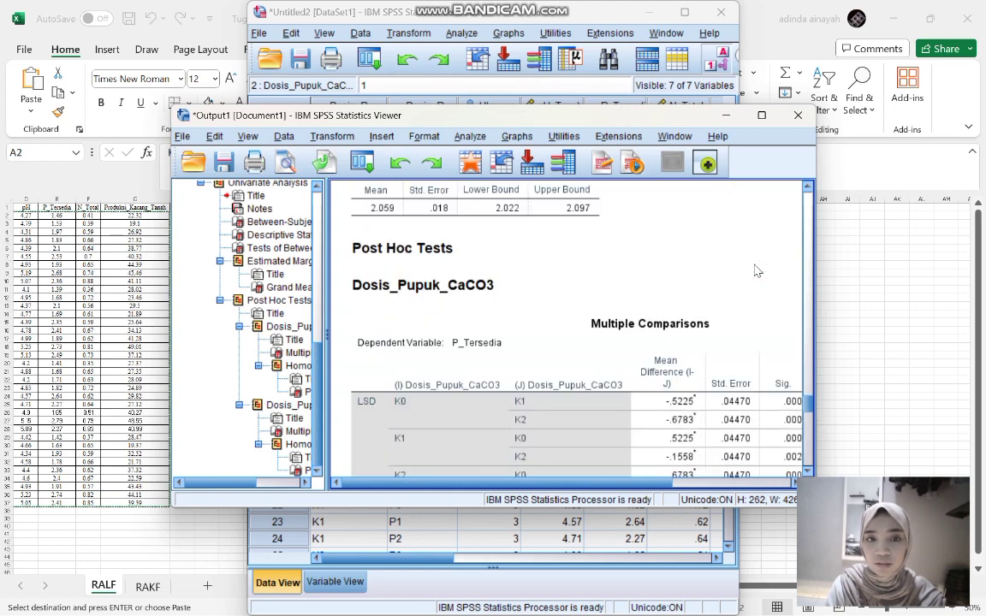
scroll(755, 271, down, 10)
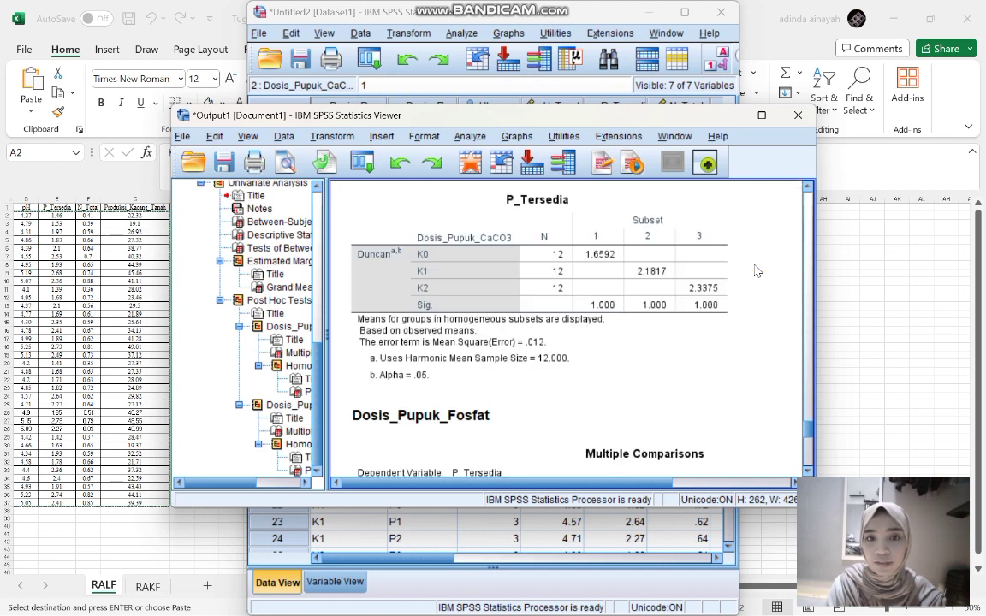
scroll(755, 271, down, 2)
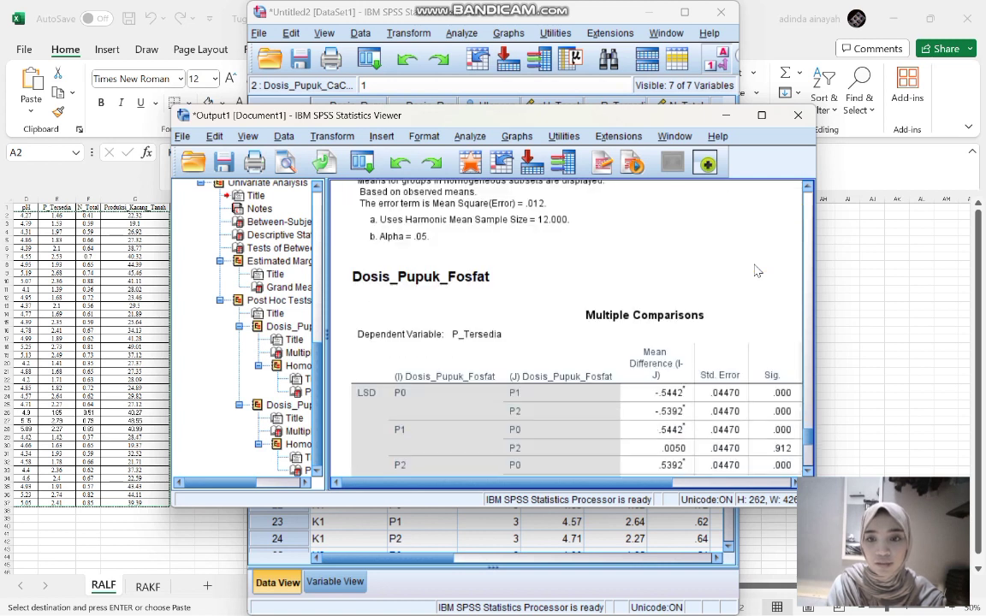
scroll(754, 271, down, 2)
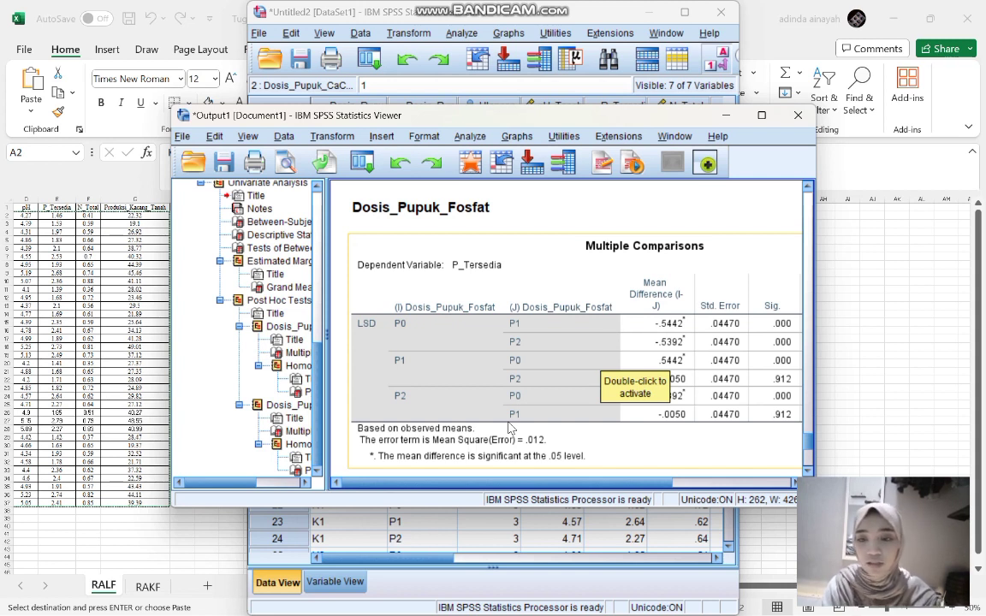
scroll(511, 427, down, 2)
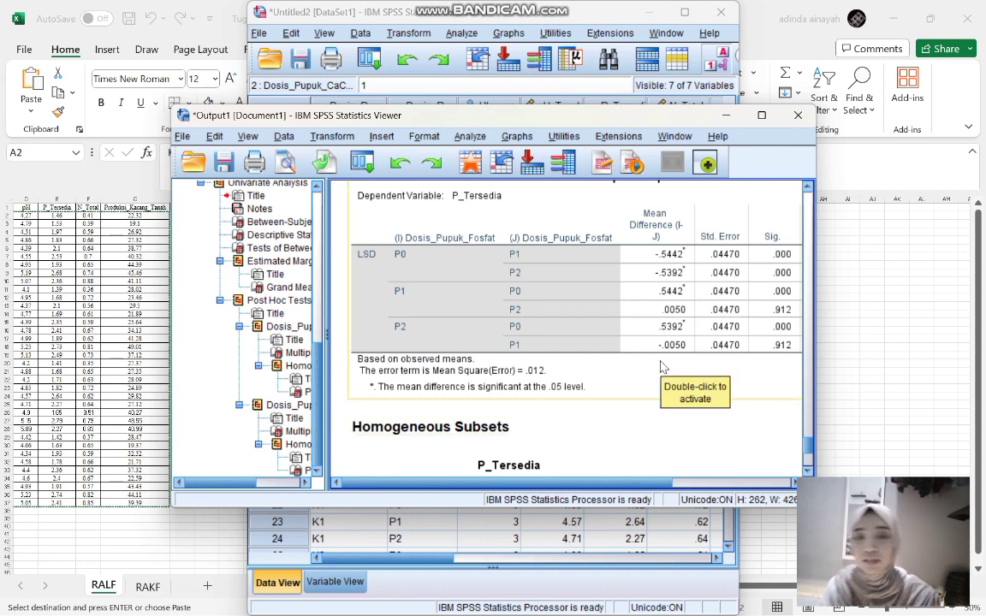
scroll(661, 366, down, 6)
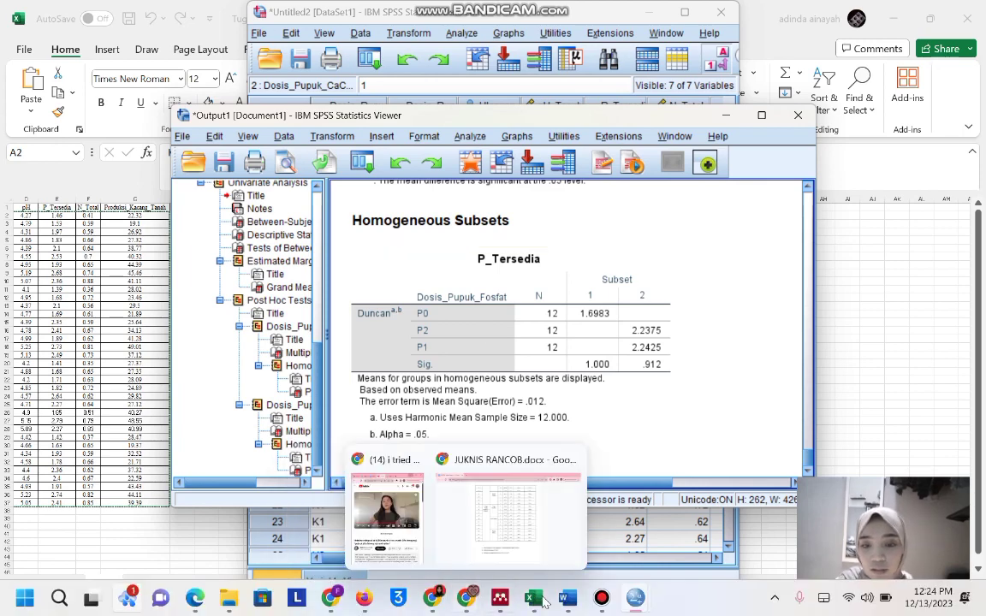
mouse_move(568, 597)
mouse_move(516, 514)
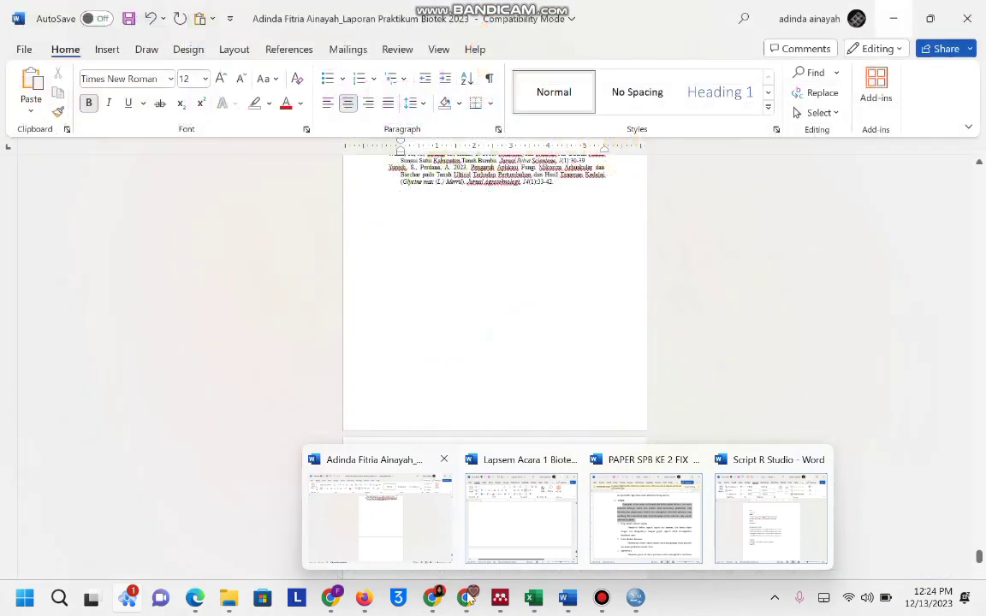
Step: Consult the JUKNIS RANCOB document in Chrome, and review P_Tersedia's Duncan homogeneous subsets for both fertilizer factors in the SPSS output
mouse_move(466, 597)
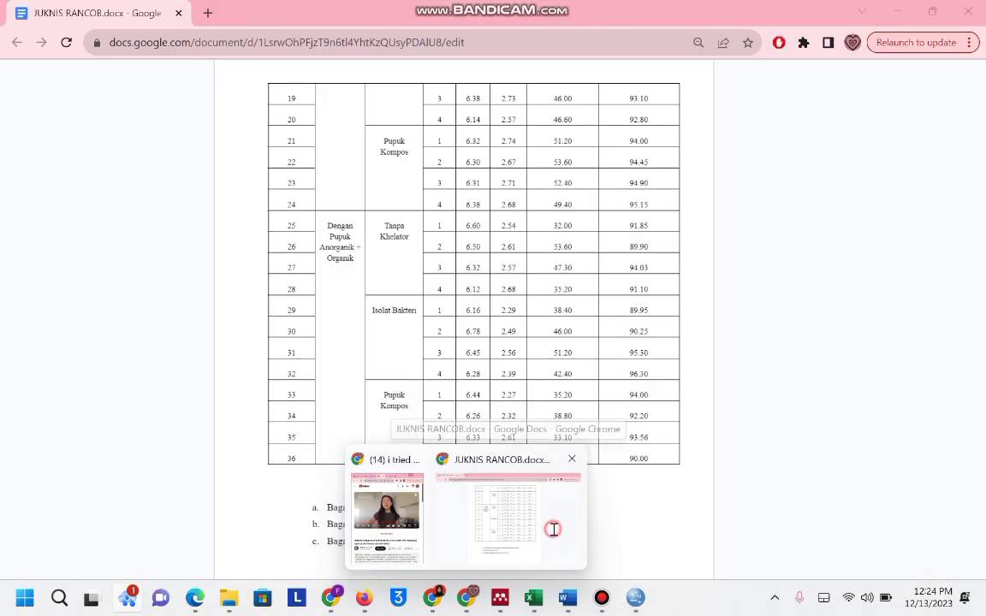
click(553, 529)
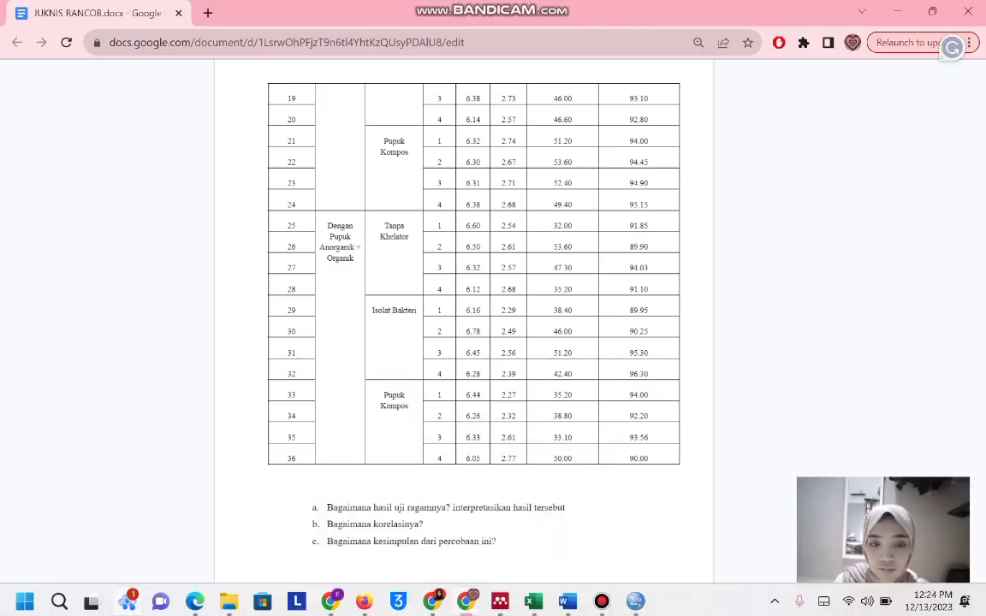
mouse_move(637, 602)
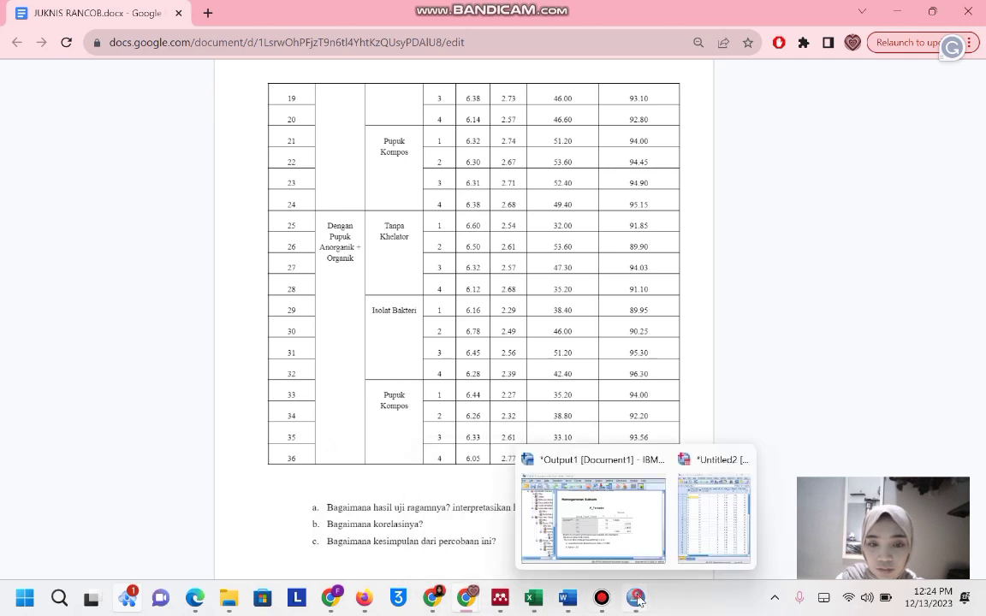
click(586, 535)
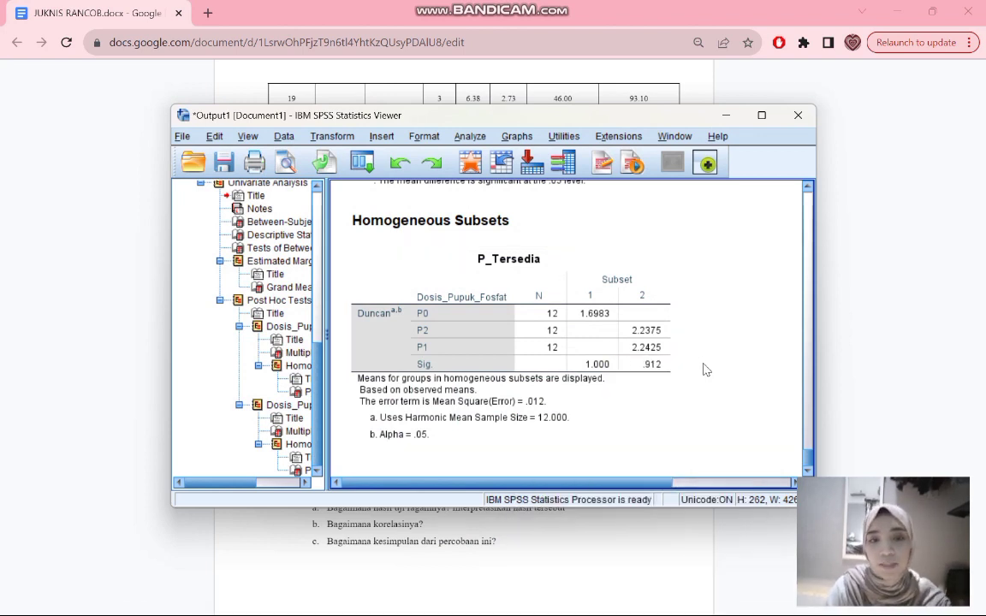
scroll(705, 370, up, 8)
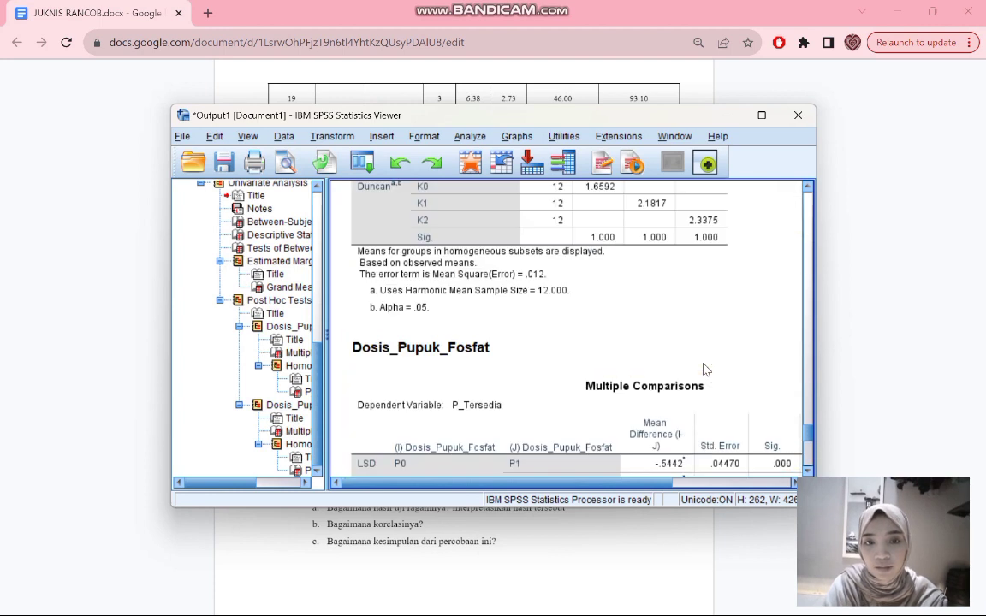
scroll(705, 370, up, 3)
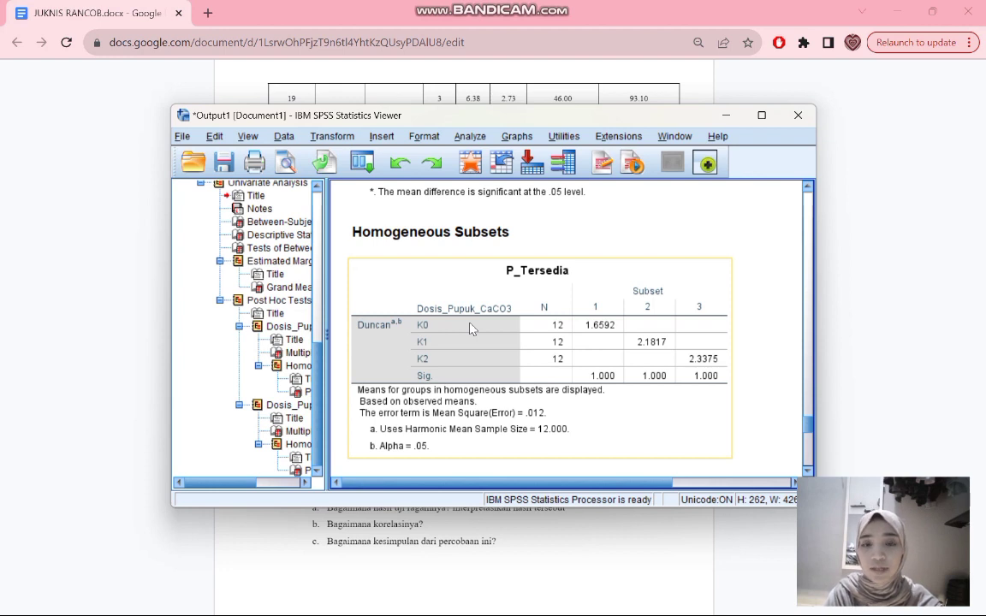
scroll(470, 328, down, 6)
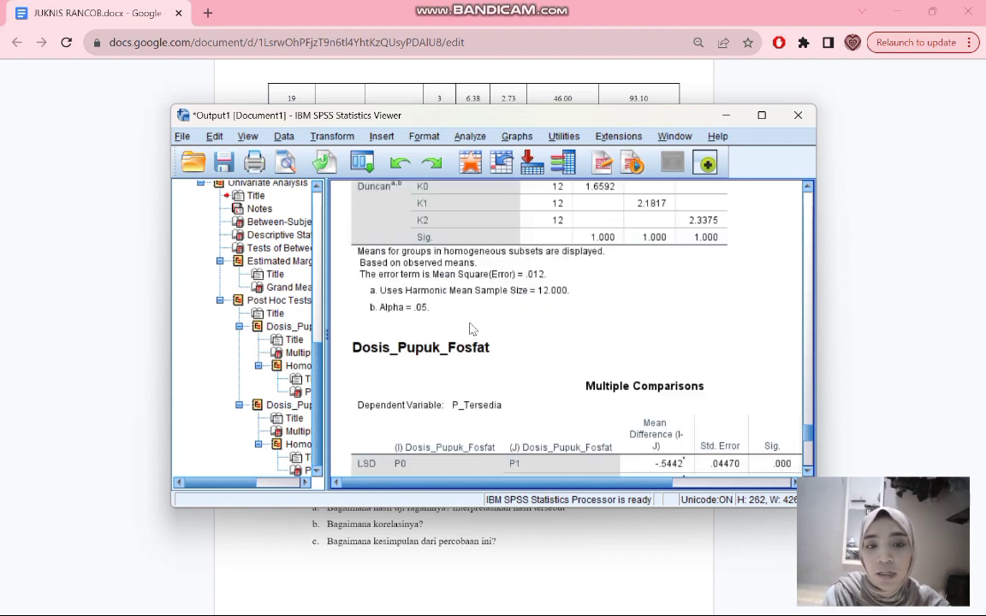
scroll(470, 329, down, 5)
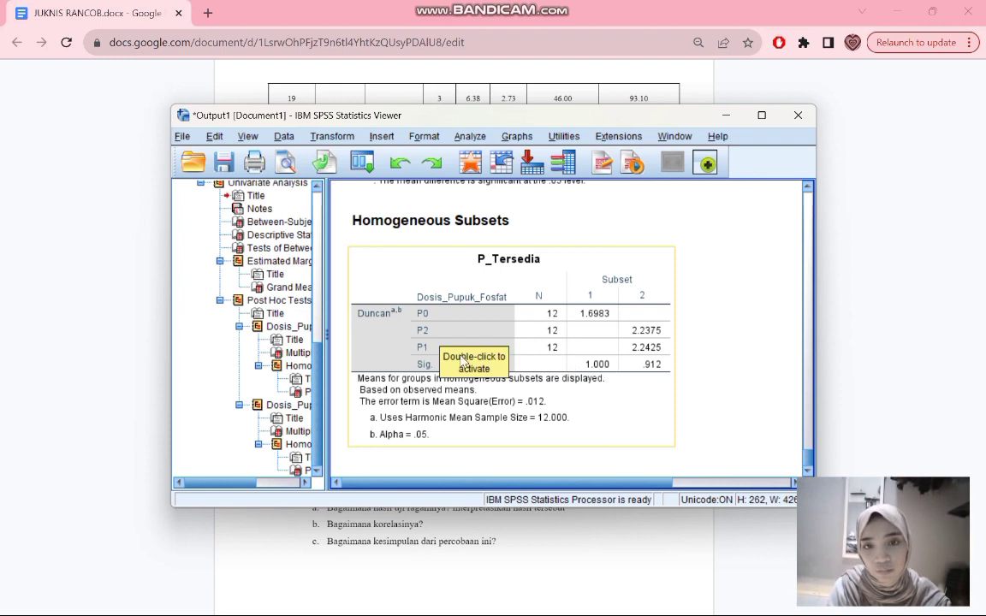
Step: Check the value labels defined for Dosis_Pupuk_Fosfat in the dataset's variable definitions and return to the output
mouse_move(623, 582)
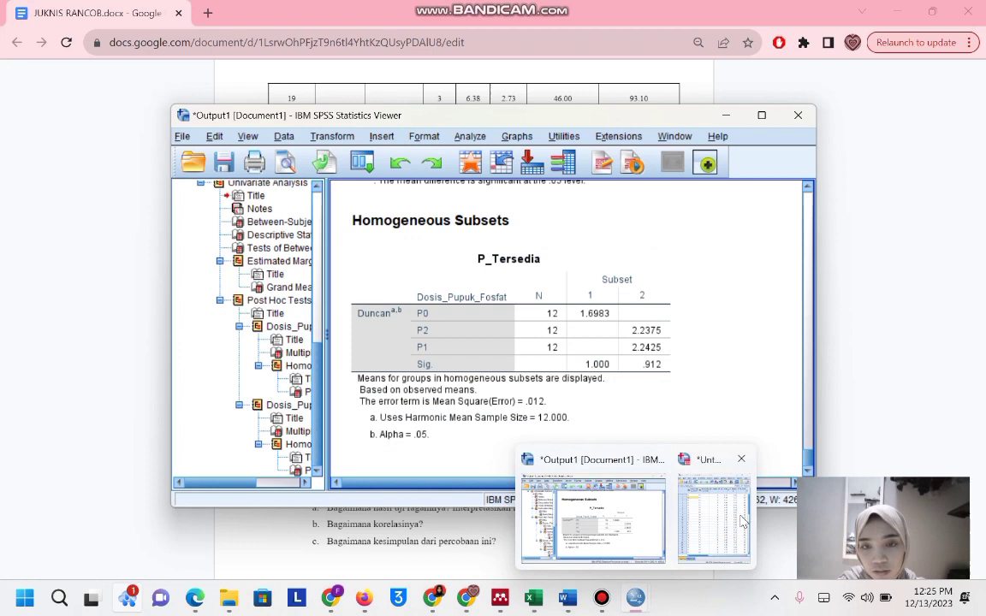
click(737, 520)
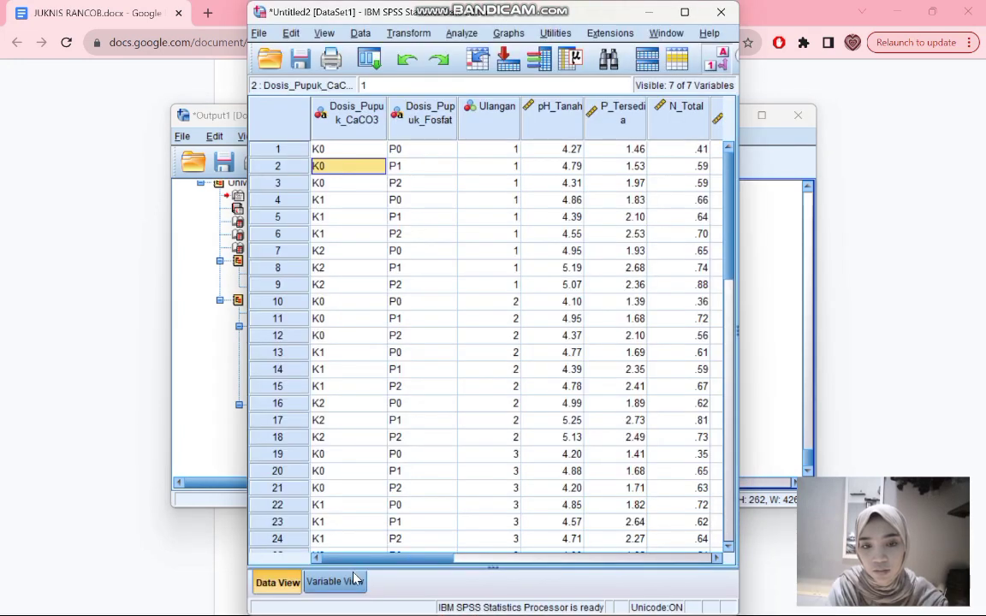
click(355, 580)
click(711, 119)
click(711, 120)
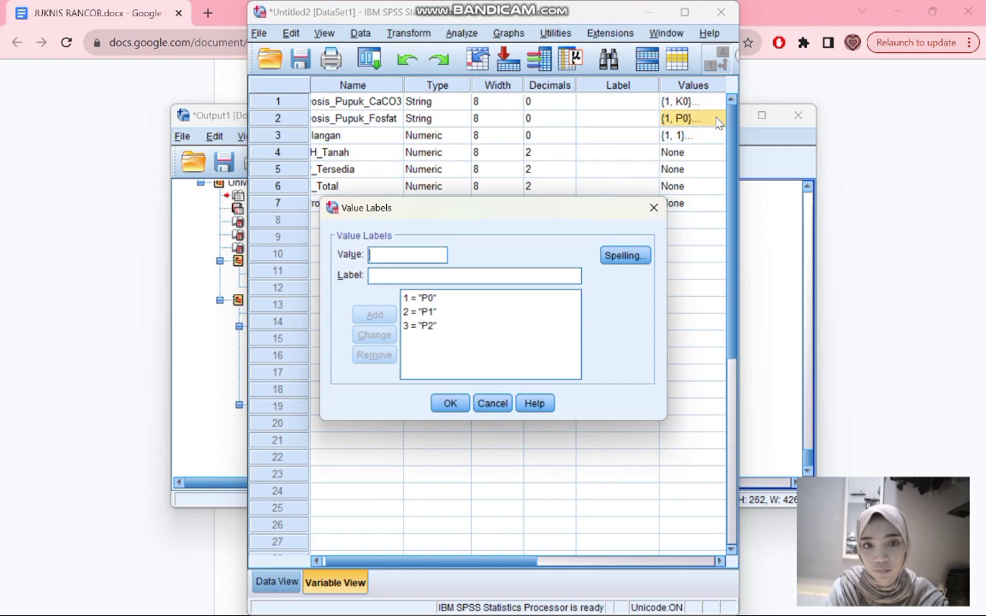
click(654, 207)
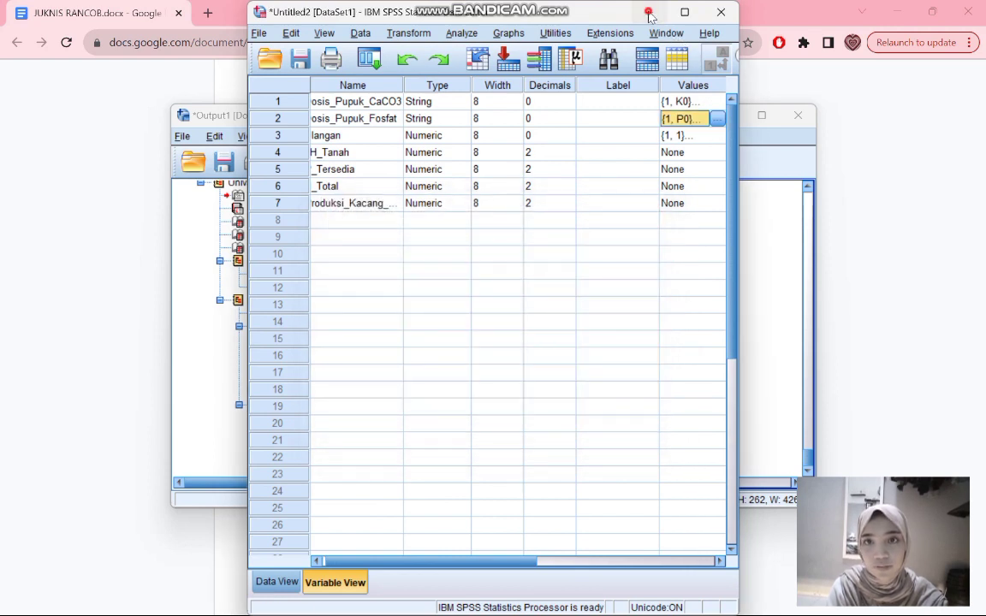
click(648, 13)
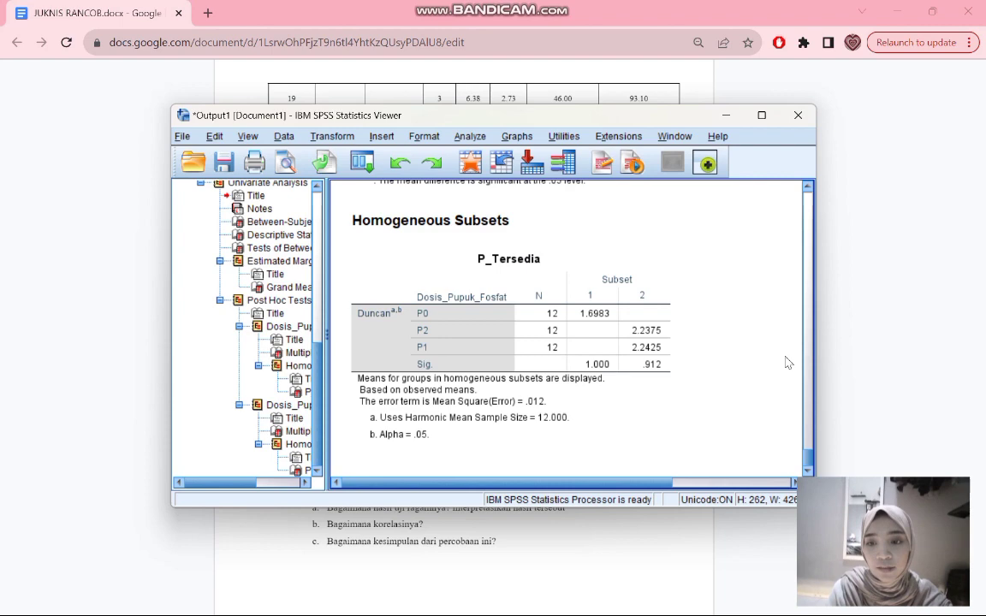
Step: Return to the dataset and replace P_Tersedia with N_Total as the dependent variable of the univariate general linear model
mouse_move(634, 602)
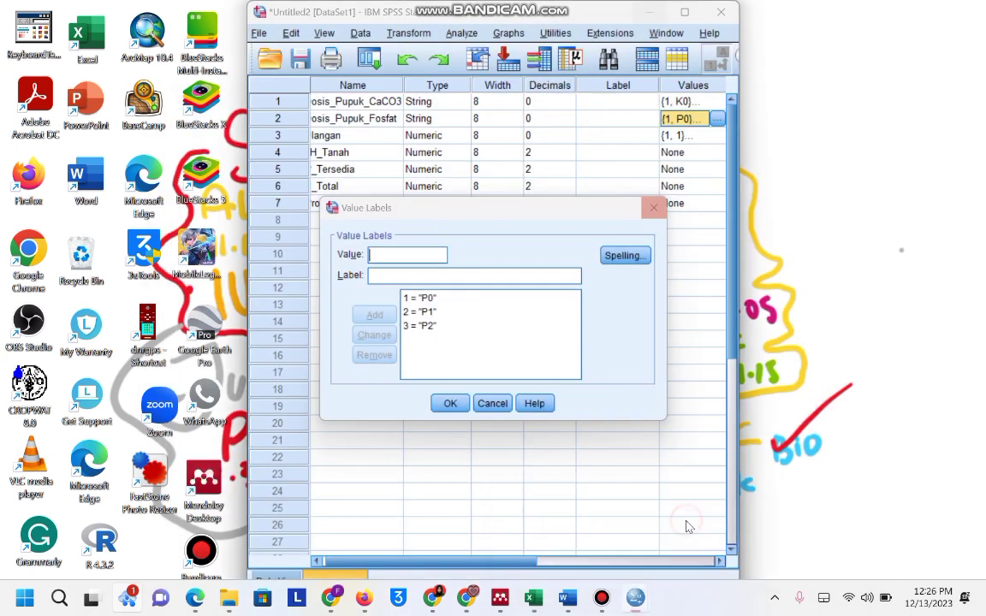
click(693, 522)
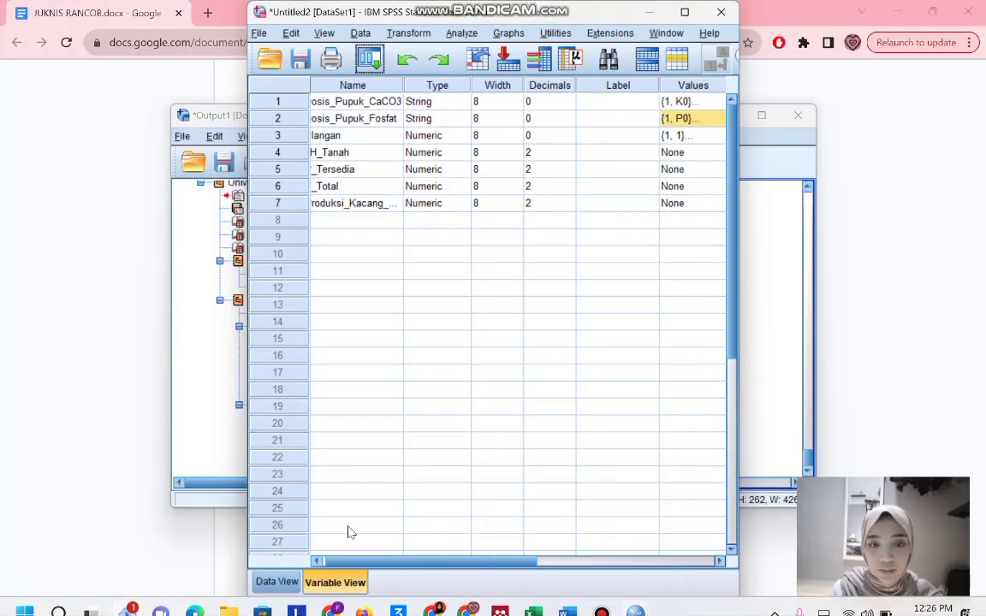
click(461, 33)
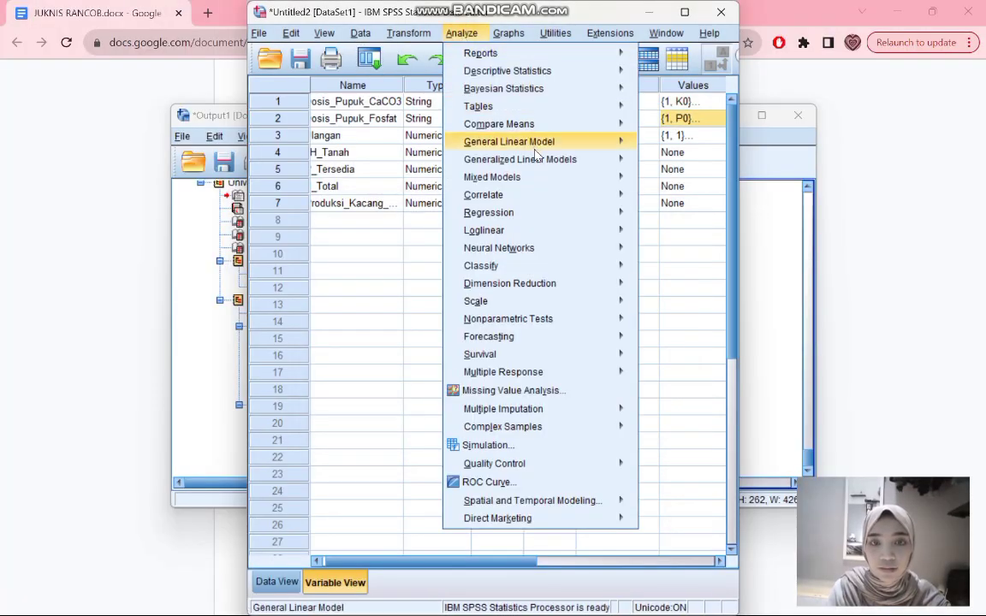
click(635, 143)
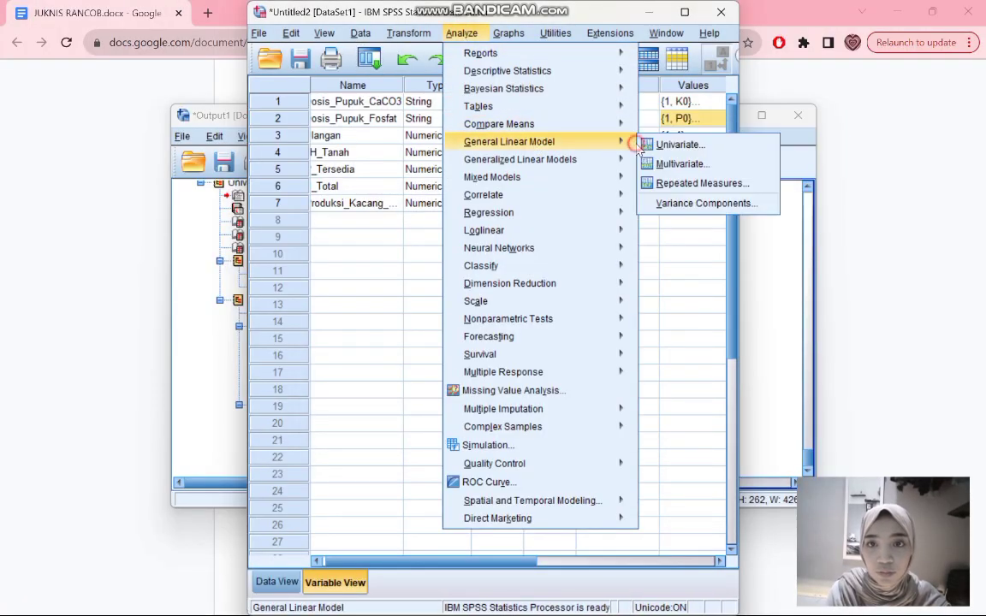
click(651, 143)
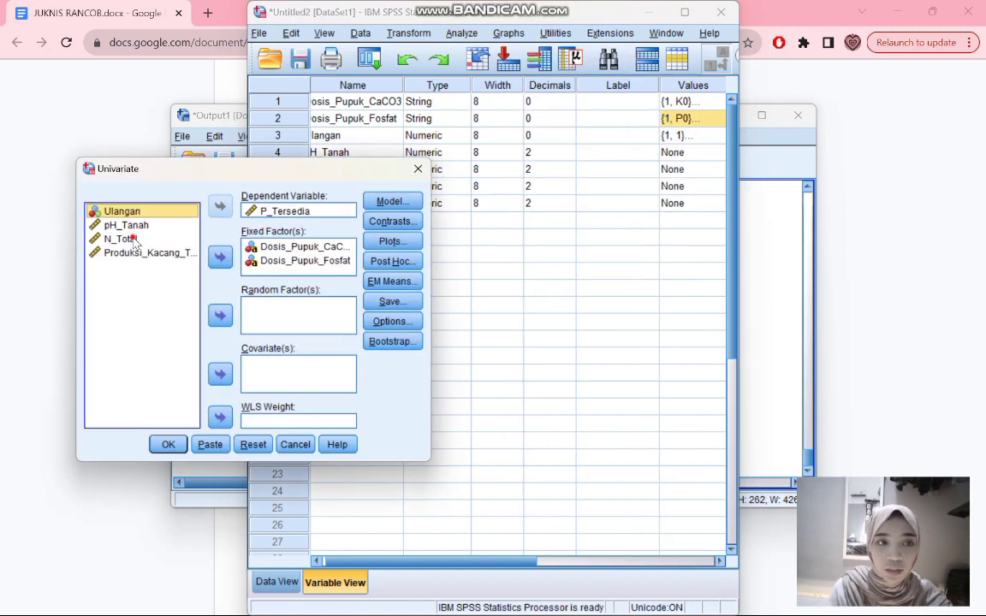
click(133, 239)
click(283, 211)
click(220, 206)
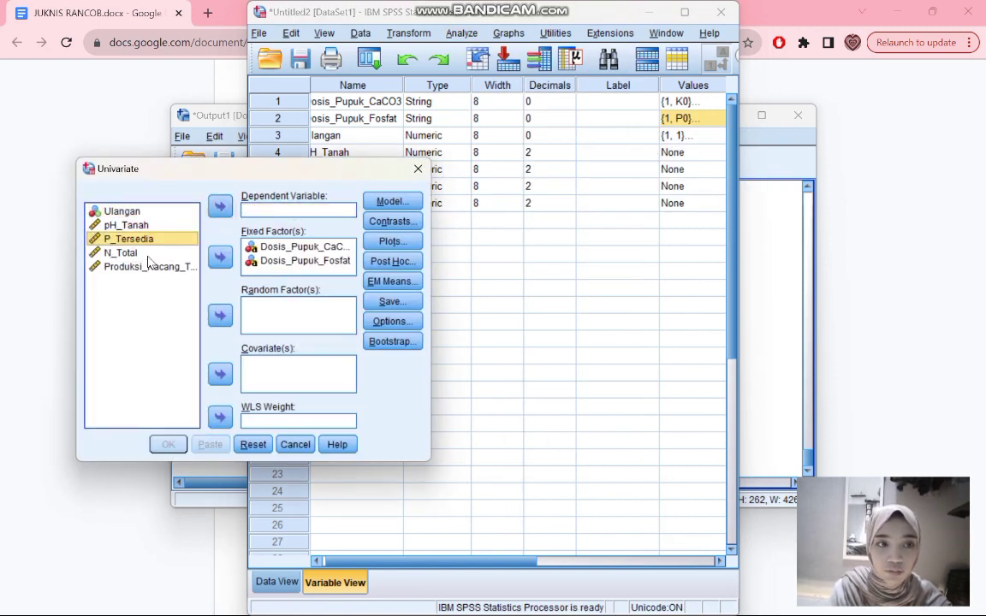
click(144, 253)
click(220, 207)
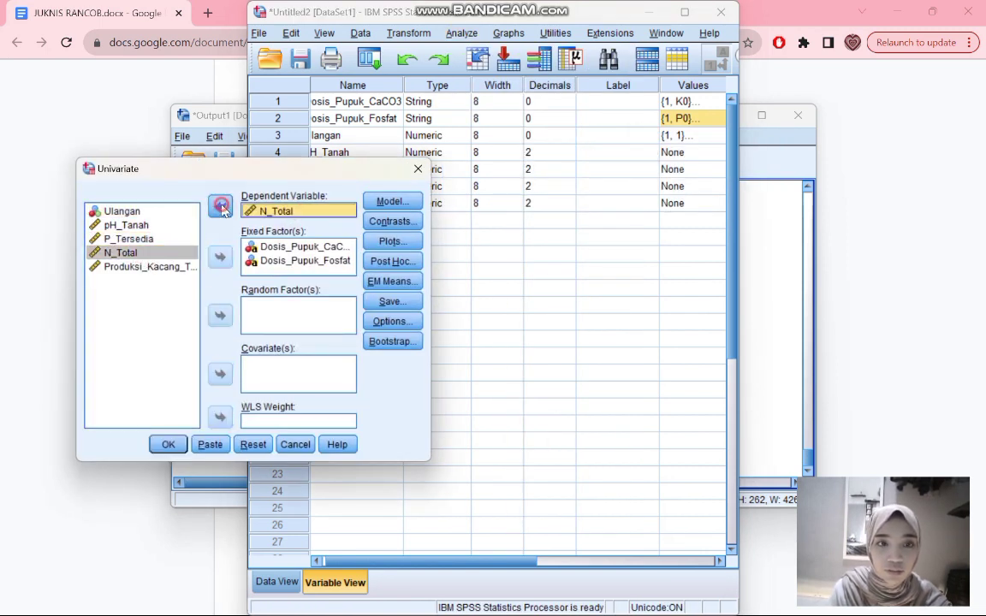
Step: Display estimated marginal means for (OVERALL) and run the univariate analysis on N_Total
click(392, 282)
click(255, 288)
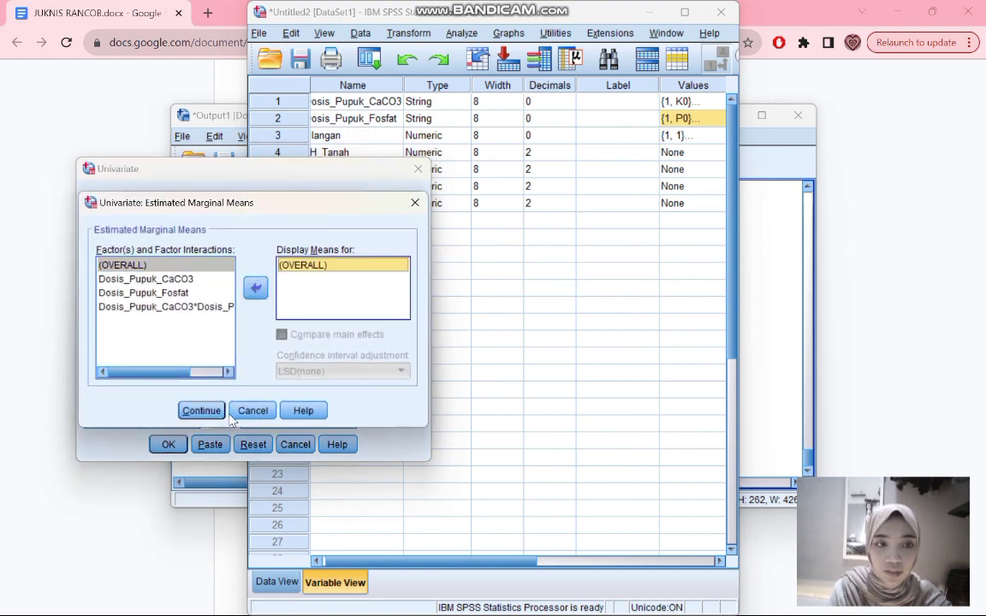
click(202, 410)
click(166, 444)
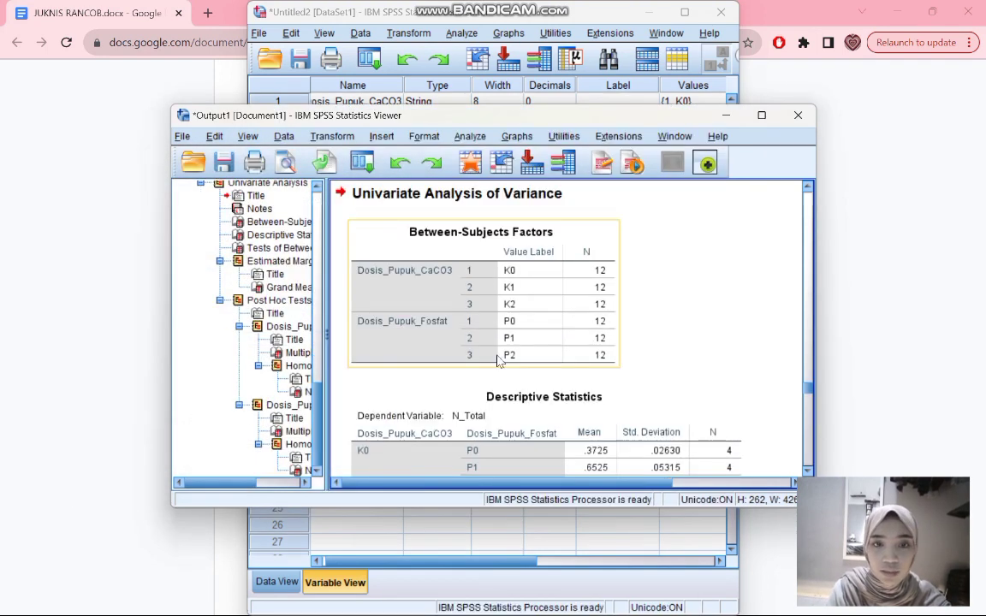
Step: Examine the descriptive statistics and tests of between-subjects effects for N_Total
scroll(499, 360, down, 3)
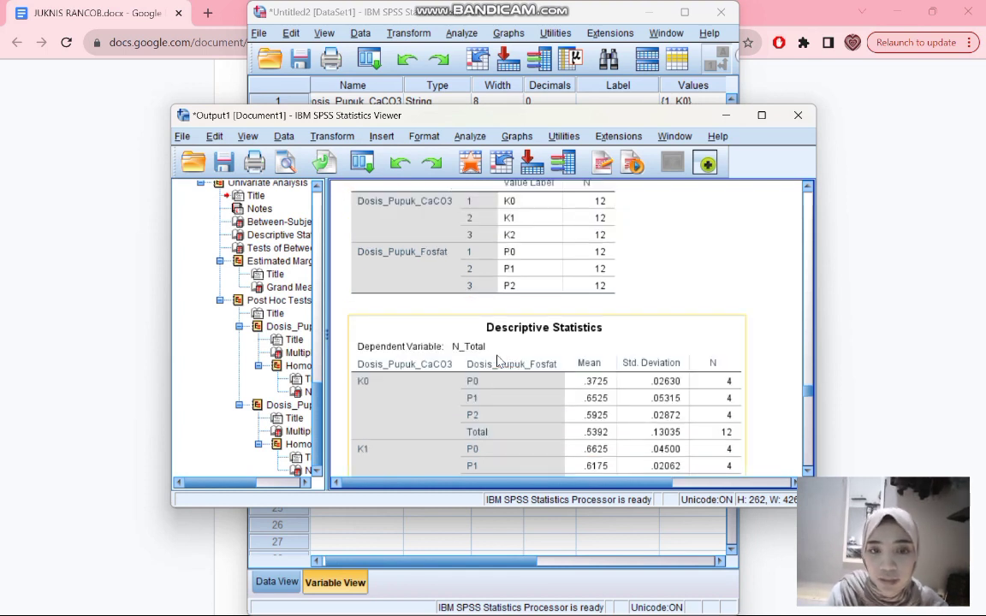
scroll(499, 360, up, 3)
scroll(499, 360, down, 10)
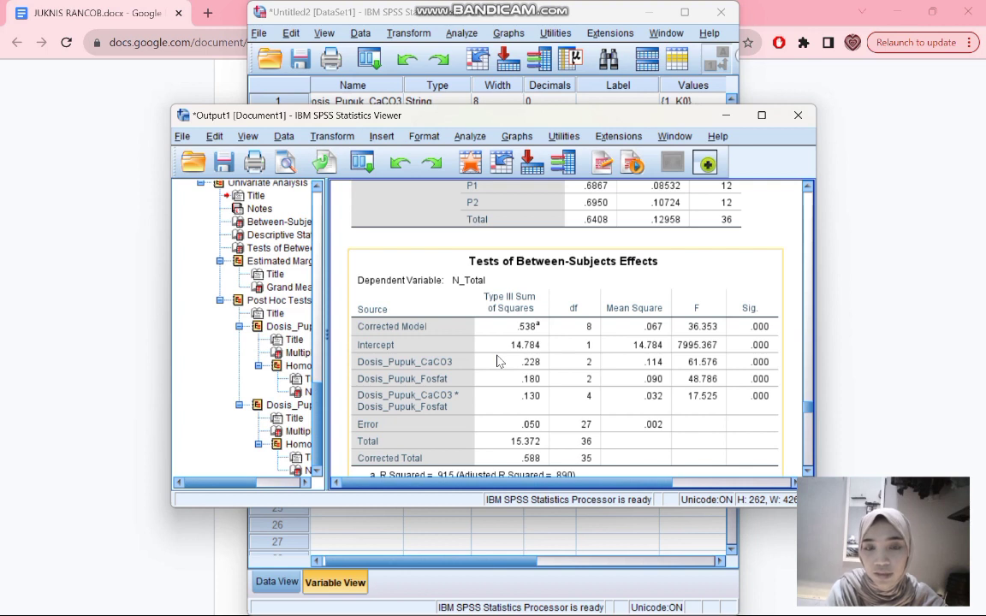
scroll(499, 360, down, 2)
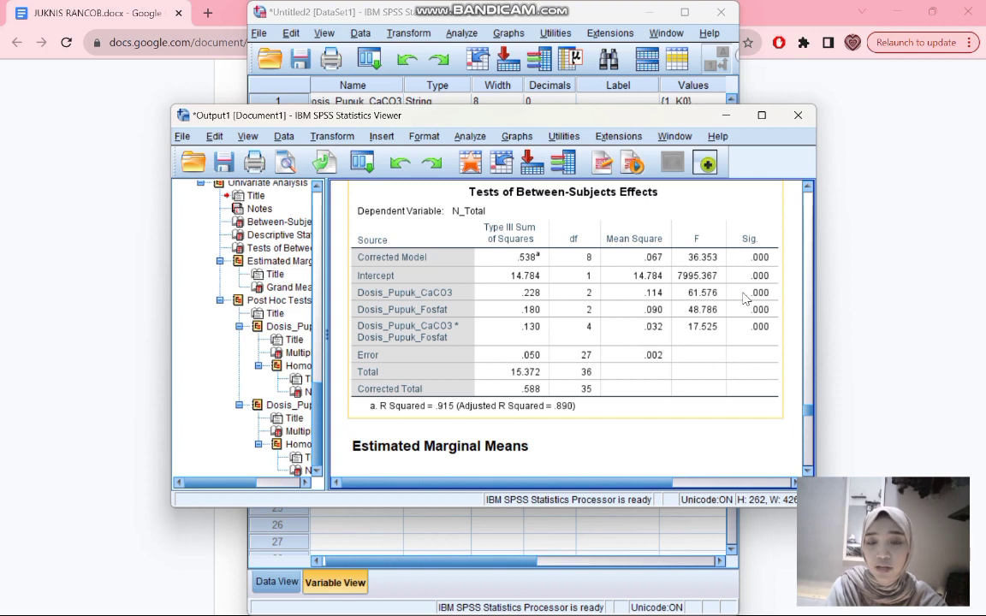
scroll(743, 297, down, 4)
Step: Review the LSD comparisons and Duncan homogeneous subsets of N_Total for Dosis_Pupuk_CaCO3 and Dosis_Pupuk_Fosfat
scroll(743, 297, down, 10)
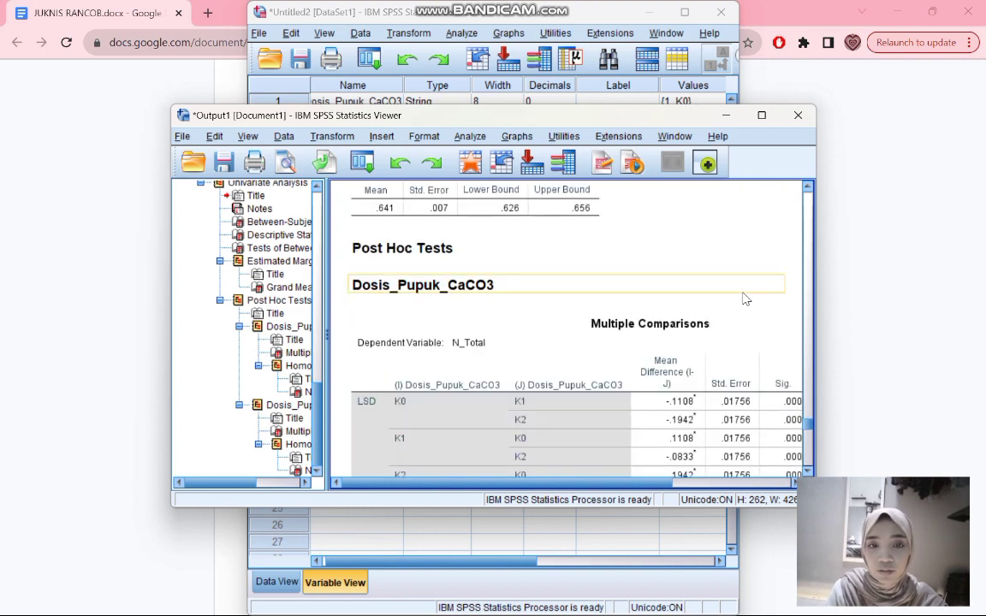
scroll(744, 299, down, 2)
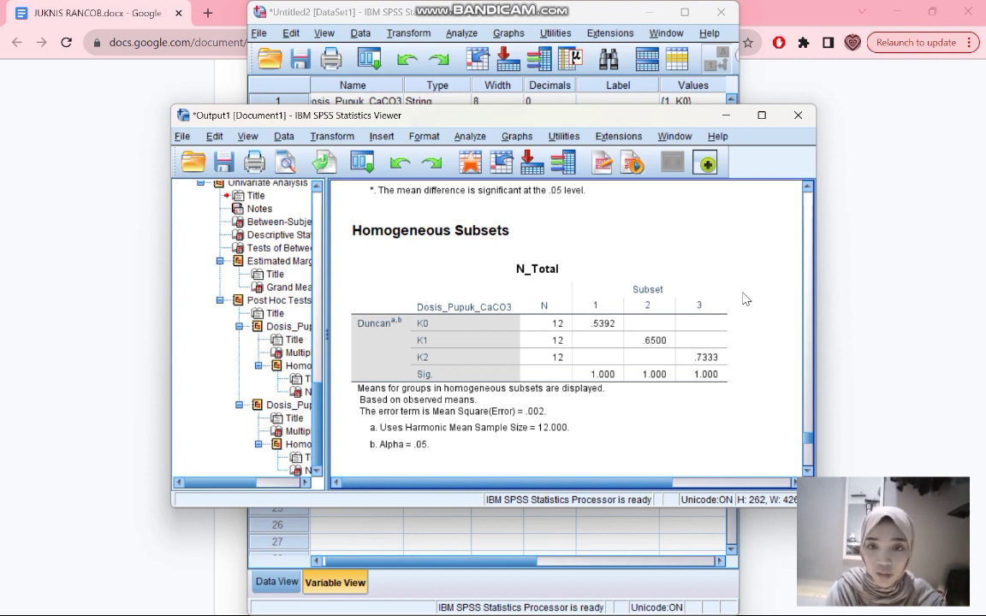
click(552, 330)
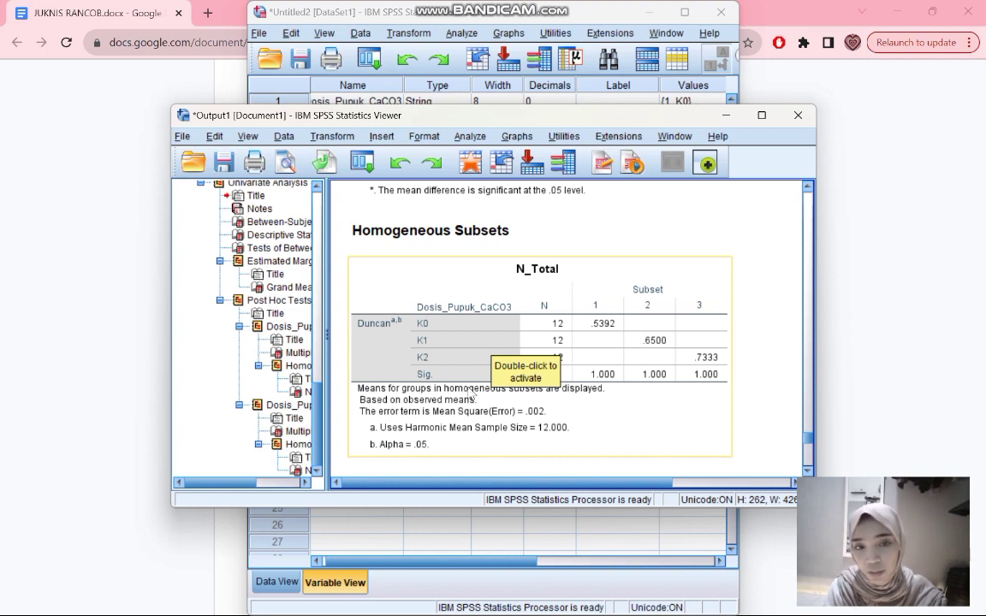
scroll(696, 377, down, 5)
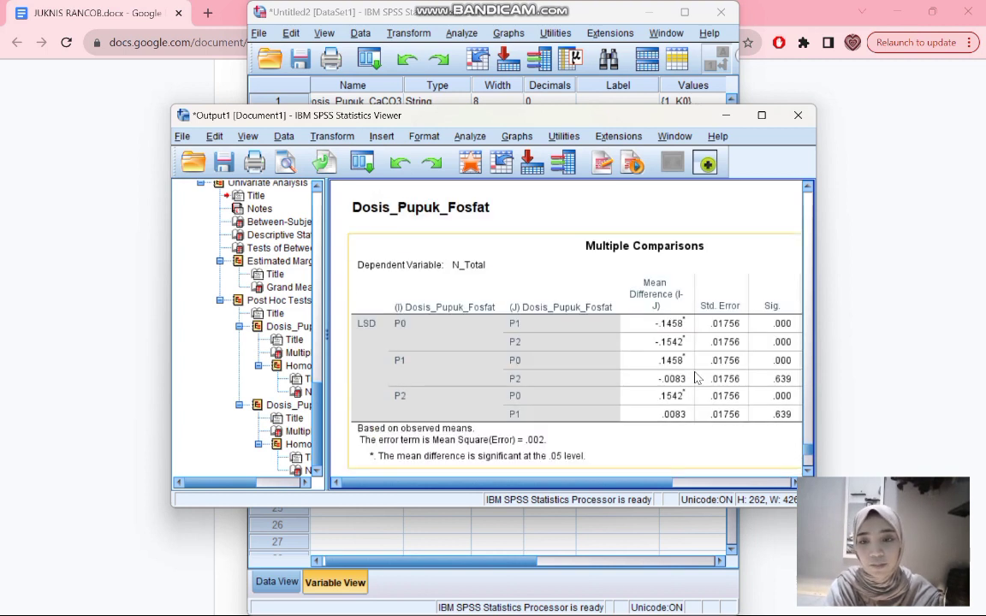
scroll(696, 377, down, 2)
scroll(696, 378, down, 3)
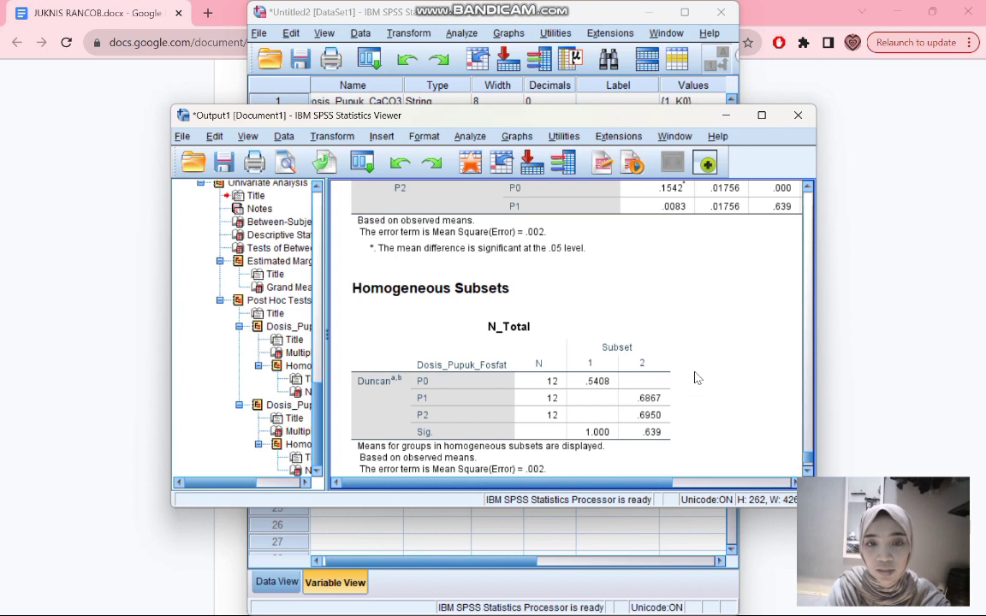
scroll(696, 378, down, 2)
click(537, 337)
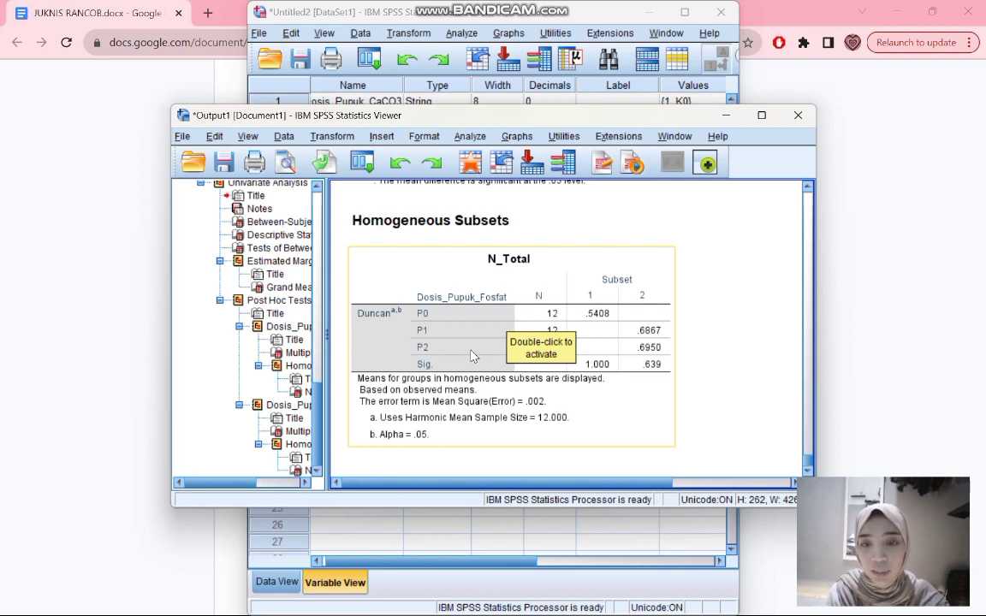
Step: Return to the dataset and replace N_Total with the Produksi_Kacang variable as the dependent variable of the univariate general linear model
click(726, 117)
click(462, 33)
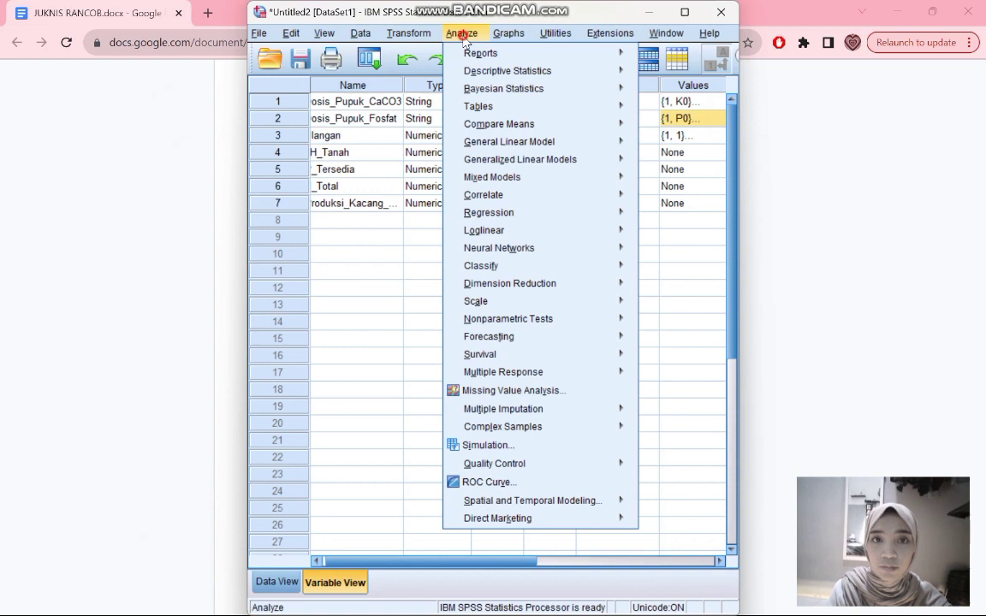
mouse_move(599, 143)
click(647, 146)
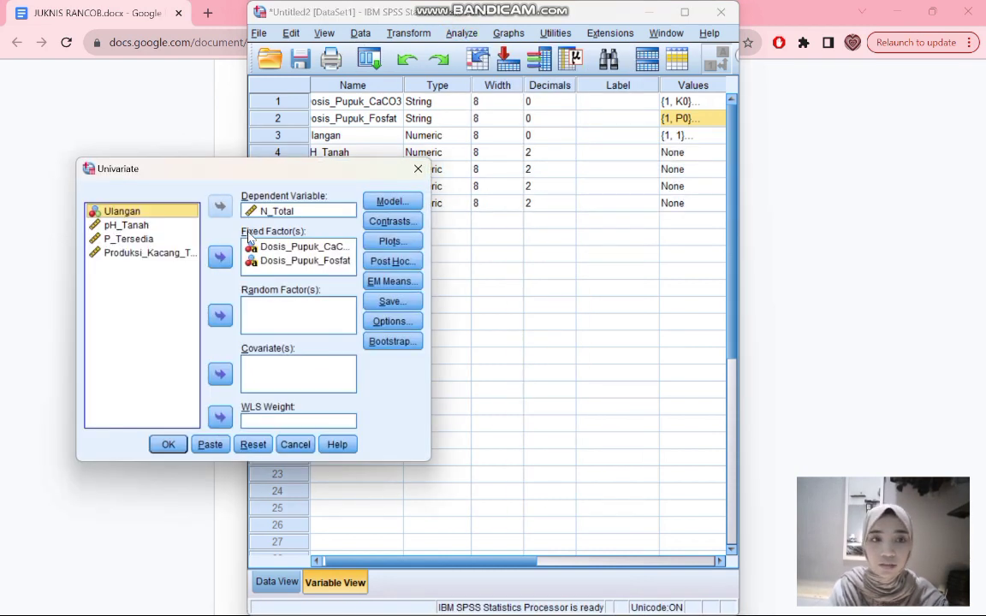
click(258, 214)
click(220, 206)
click(141, 266)
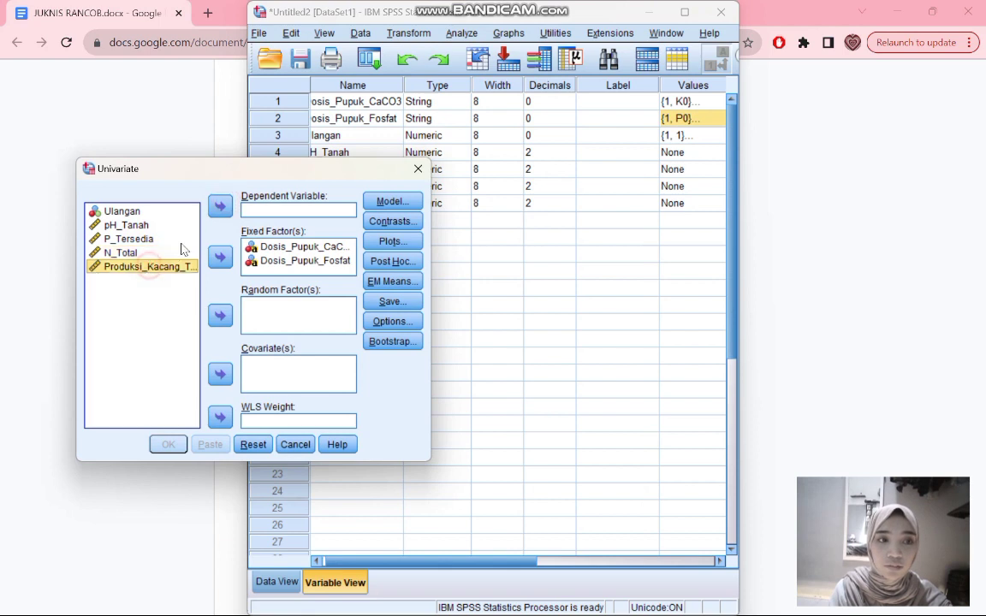
click(220, 206)
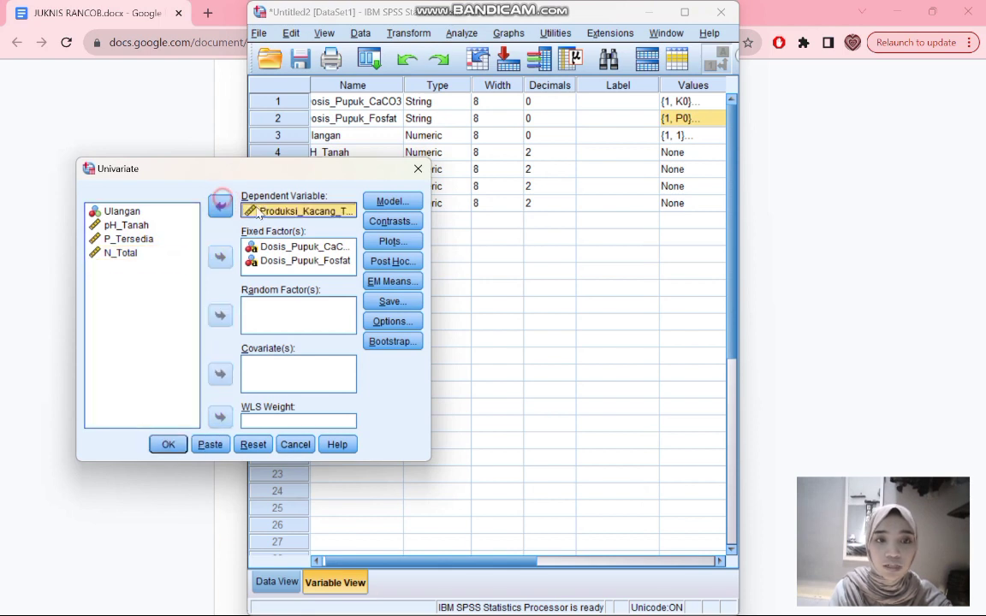
Step: Display estimated marginal means for (OVERALL) and run the univariate analysis on Produksi_Kacang_Tanah
click(389, 281)
click(253, 287)
click(200, 408)
click(169, 444)
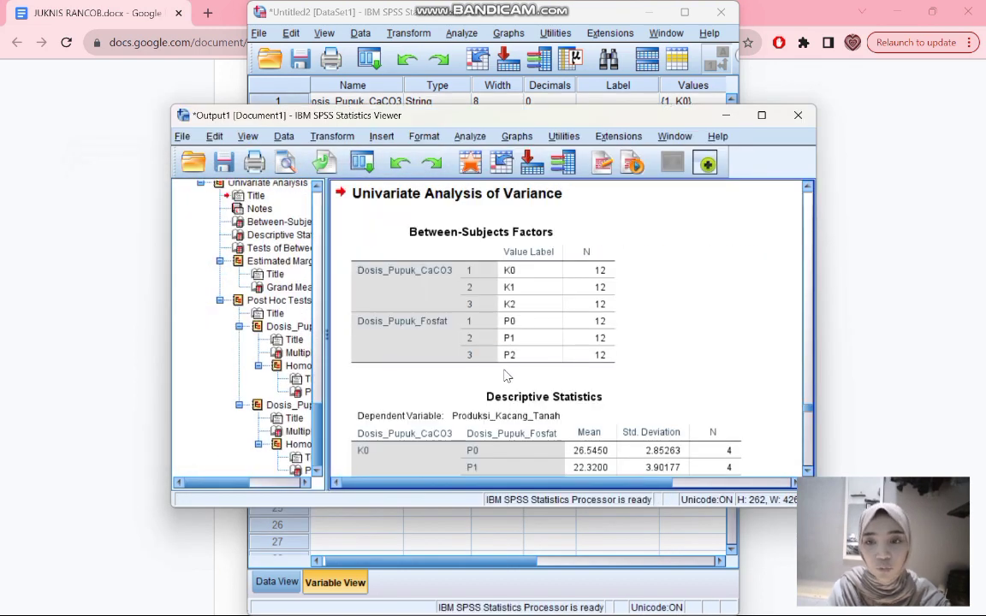
Step: Examine the descriptive statistics and tests of between-subjects effects for Produksi_Kacang_Tanah
scroll(505, 377, down, 2)
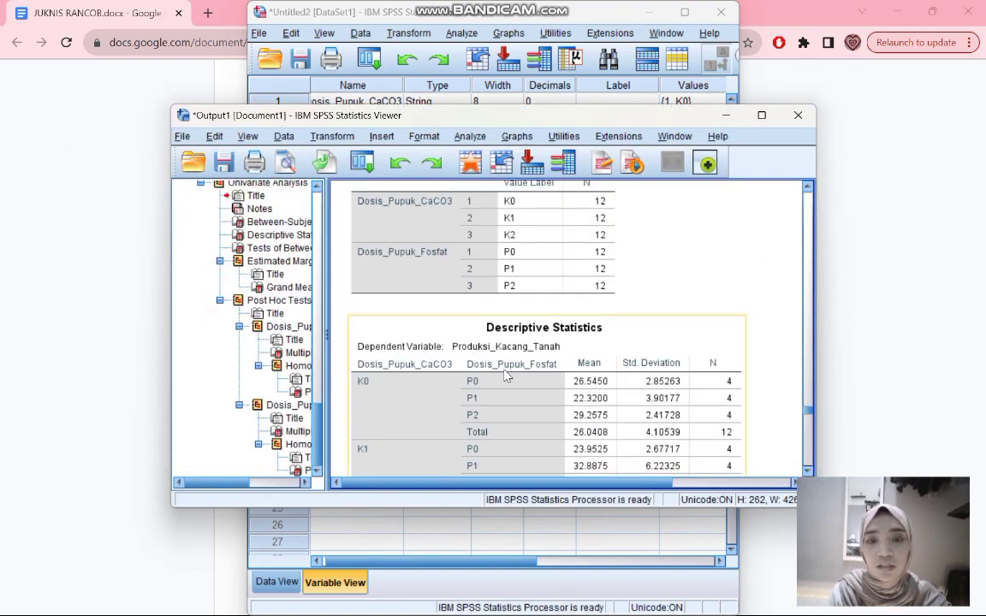
scroll(505, 377, up, 2)
scroll(505, 377, down, 12)
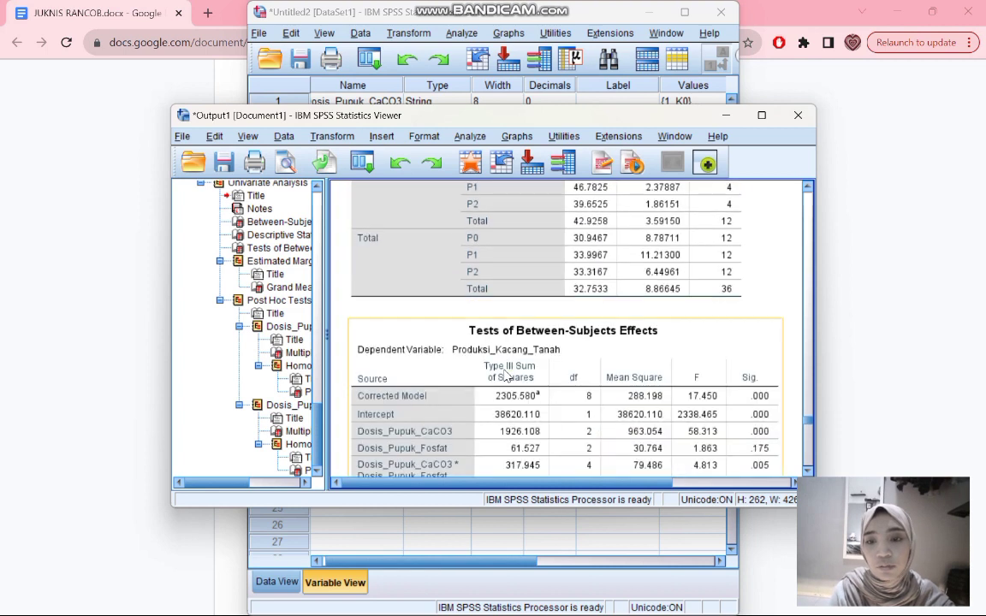
scroll(506, 374, down, 6)
scroll(547, 300, up, 2)
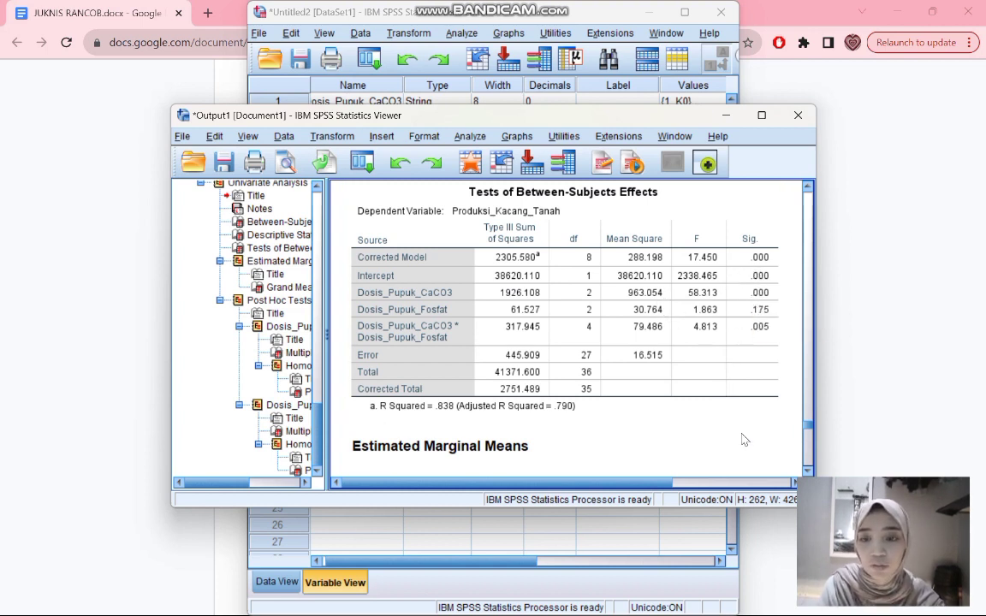
click(741, 342)
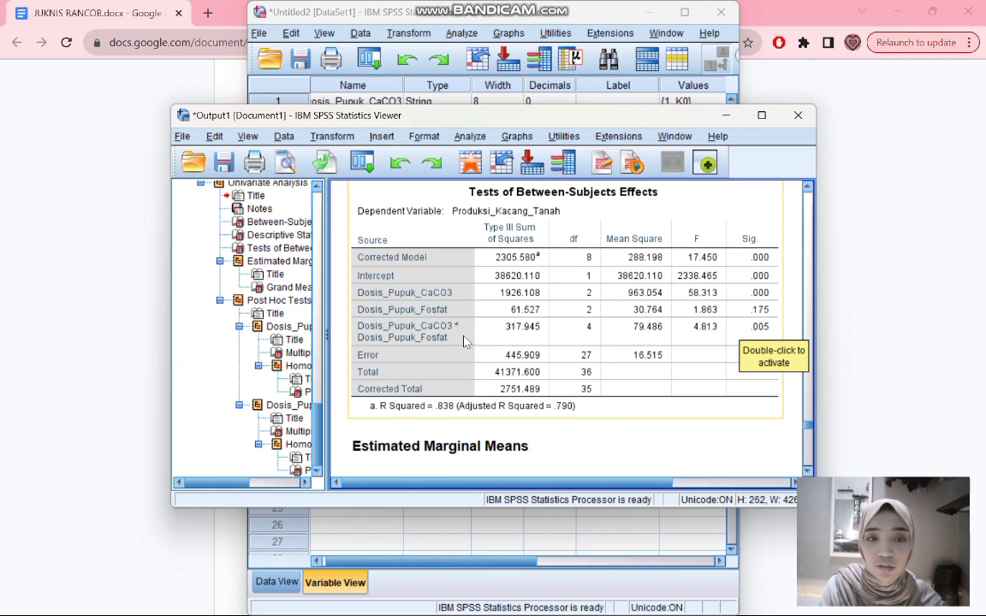
Step: Review the post hoc comparisons and Duncan homogeneous subsets of Produksi_Kacang_Tanah for Dosis_Pupuk_CaCO3 and Dosis_Pupuk_Fosfat
scroll(601, 366, down, 15)
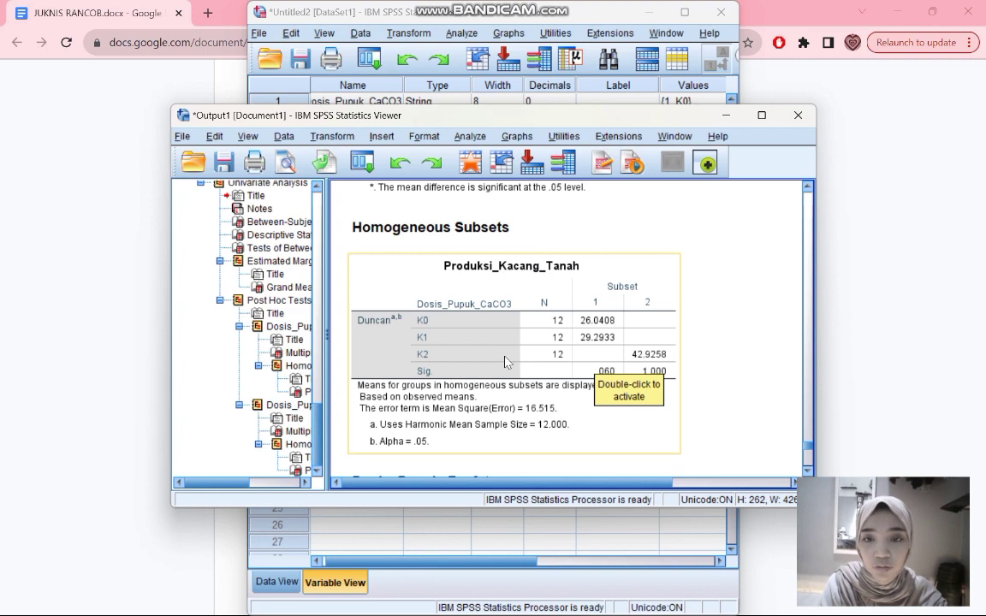
scroll(522, 368, down, 2)
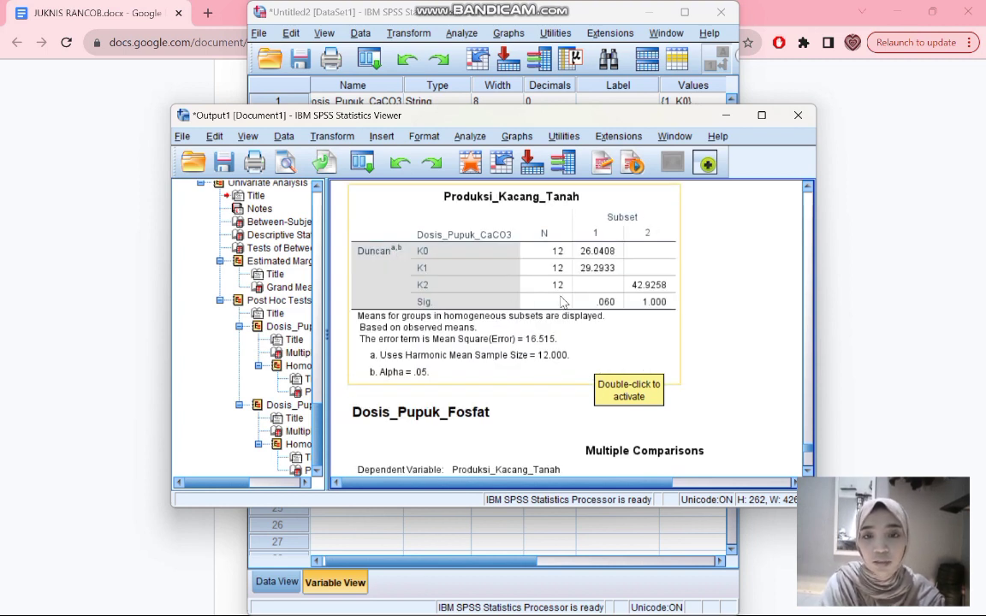
scroll(599, 313, down, 5)
scroll(598, 314, down, 5)
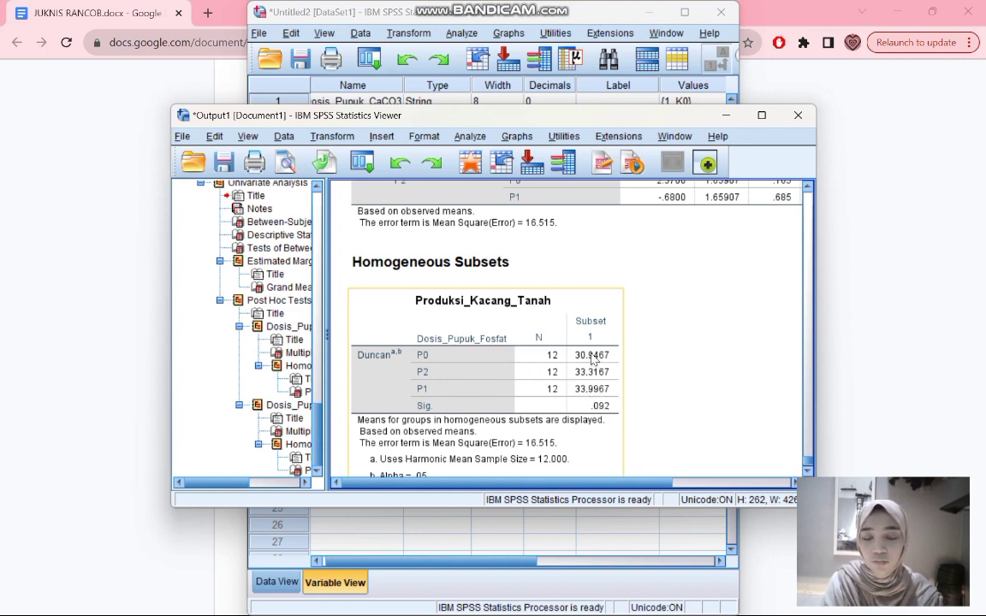
scroll(592, 358, down, 1)
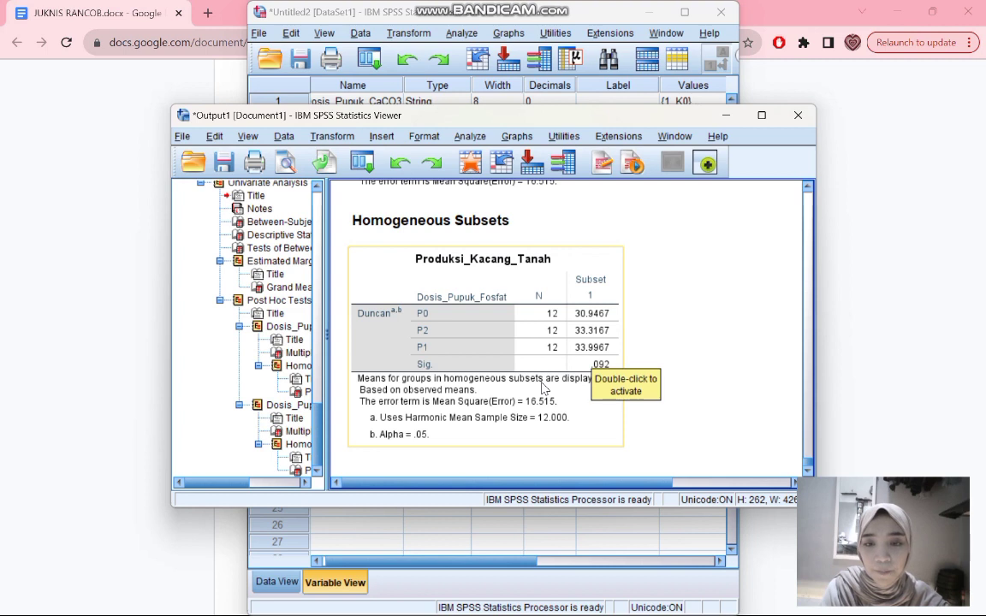
Step: Run a two-tailed Pearson bivariate correlation on pH_Tanah, P_Tersedia, N_Total and Produksi_Kacang_Tanah with significant correlations flagged
click(461, 32)
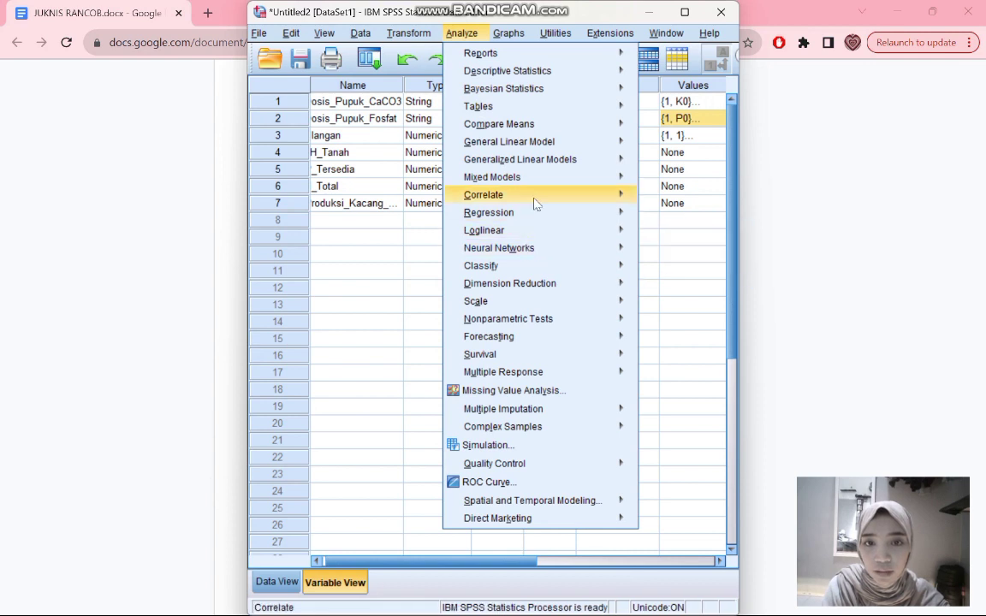
mouse_move(483, 194)
click(670, 193)
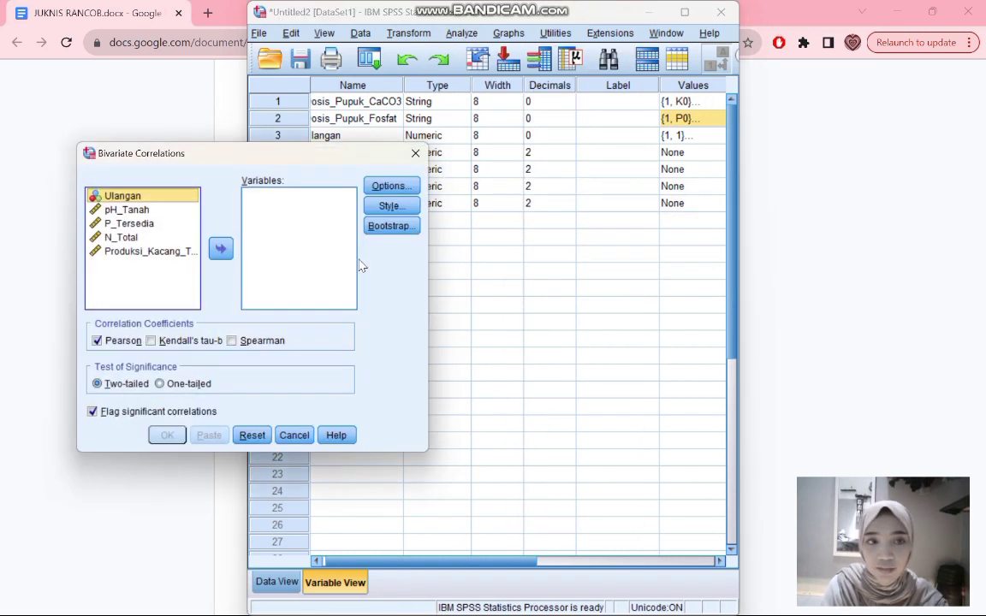
click(152, 214)
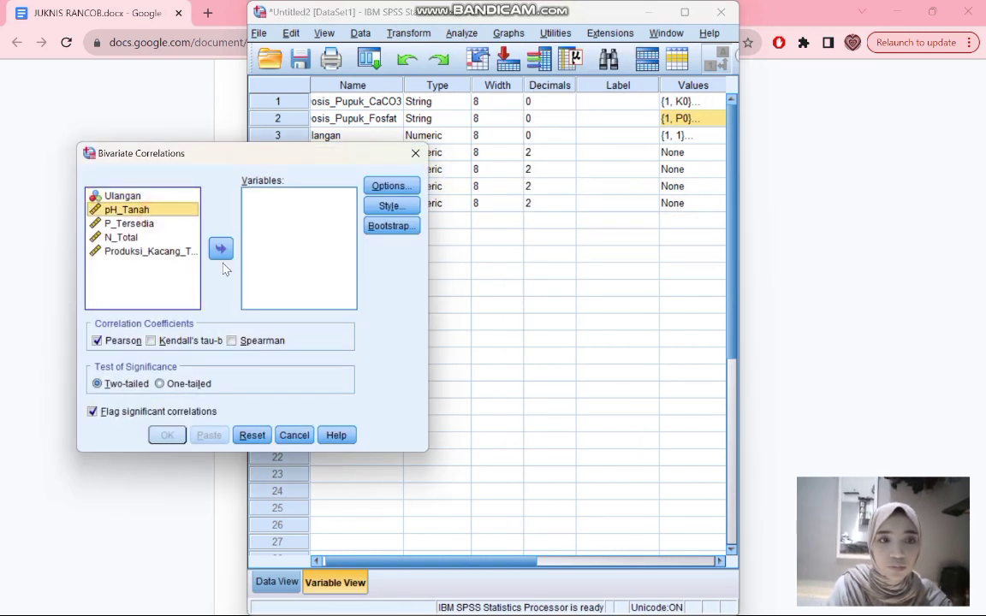
click(219, 248)
click(147, 211)
click(217, 248)
click(137, 210)
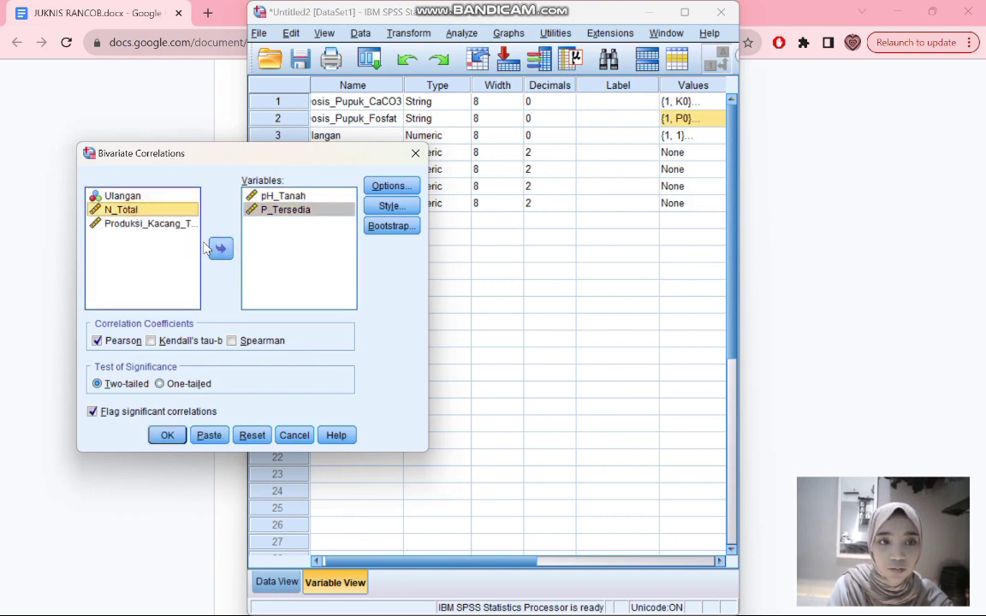
click(219, 248)
click(167, 210)
click(221, 249)
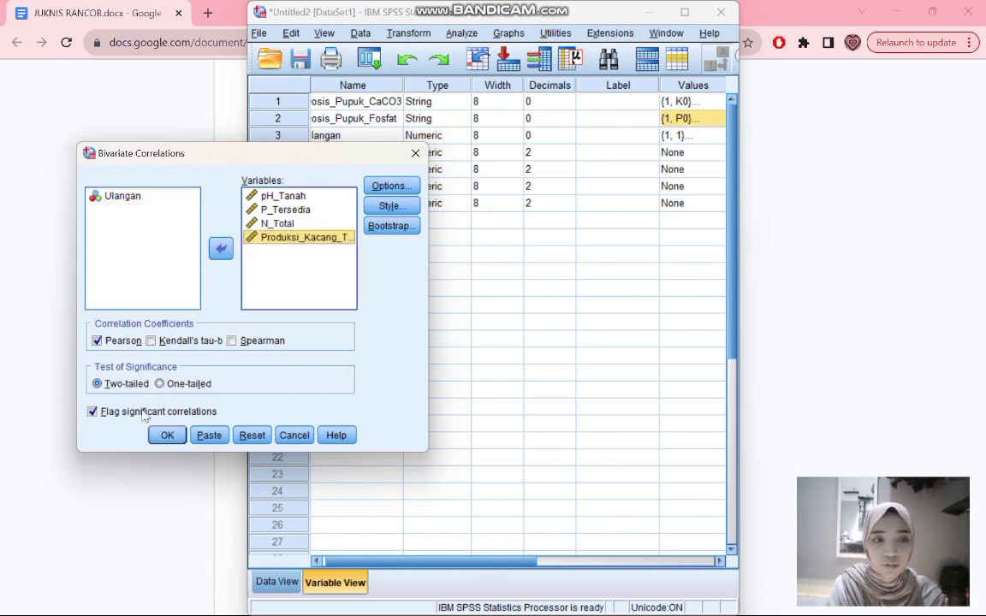
click(167, 435)
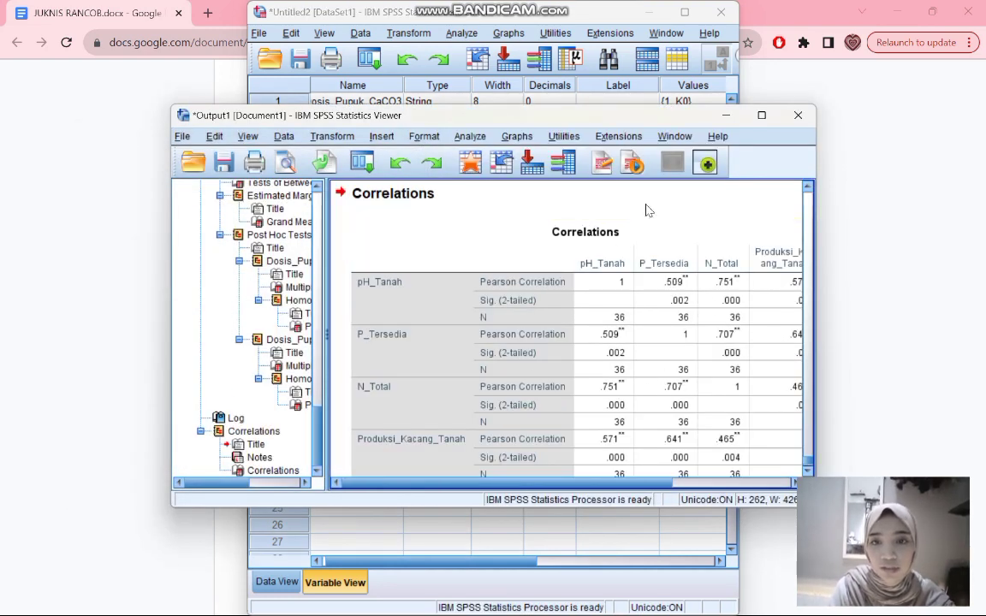
Step: Examine the Pearson coefficients and significance values in the Correlations table for all four variables
drag(582, 484, 602, 487)
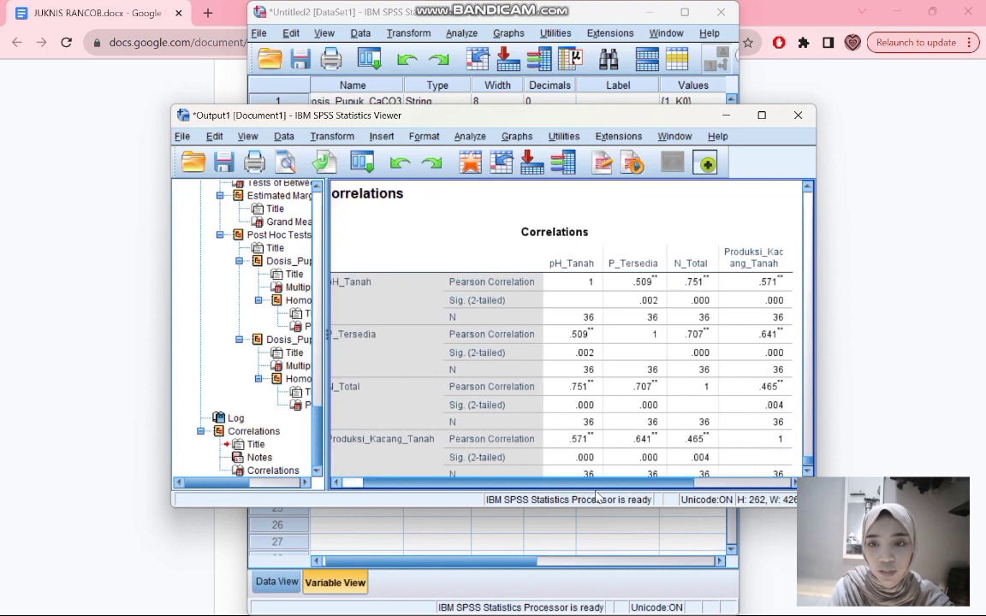
click(809, 200)
click(809, 200)
scroll(639, 444, down, 10)
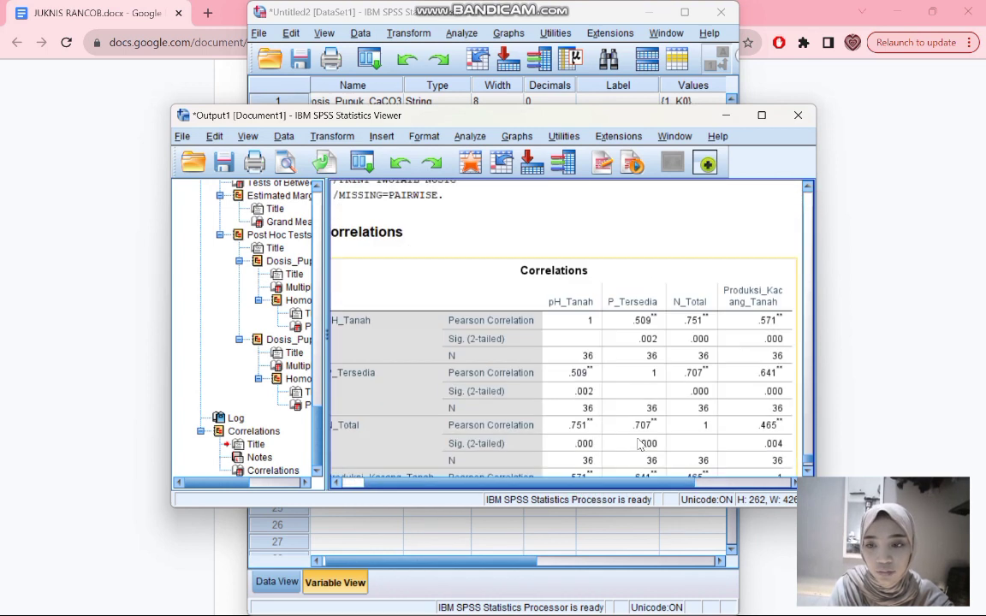
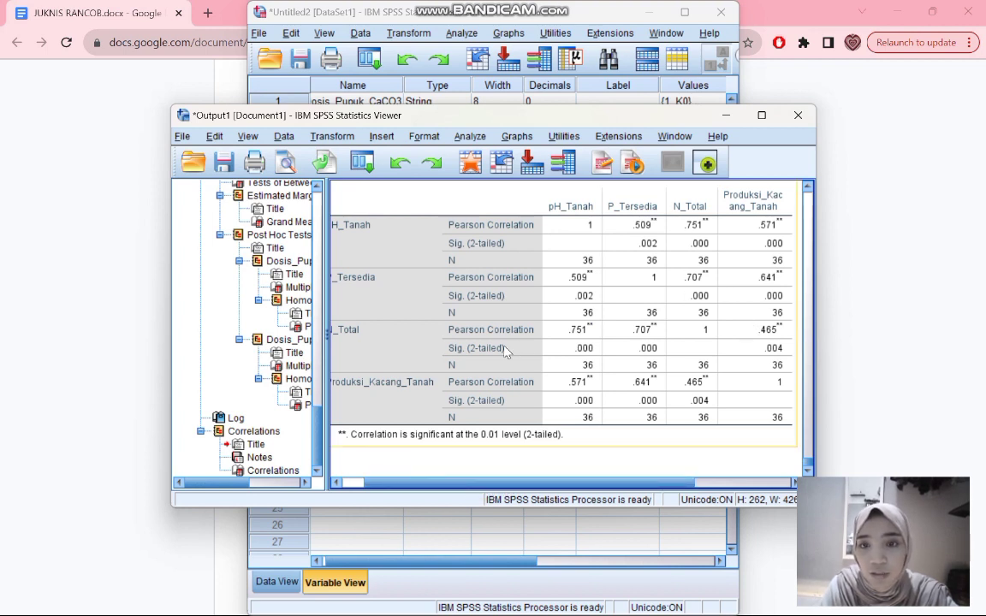
scroll(657, 475, left, 2)
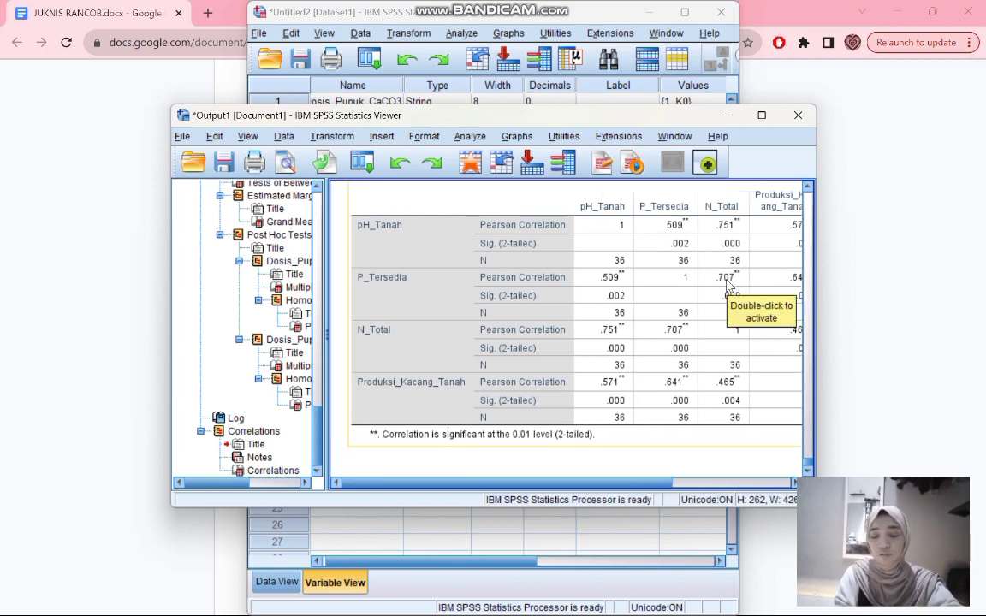
click(638, 485)
mouse_move(641, 486)
mouse_down()
mouse_move(689, 466)
mouse_move(644, 477)
mouse_move(684, 486)
mouse_move(639, 494)
mouse_up()
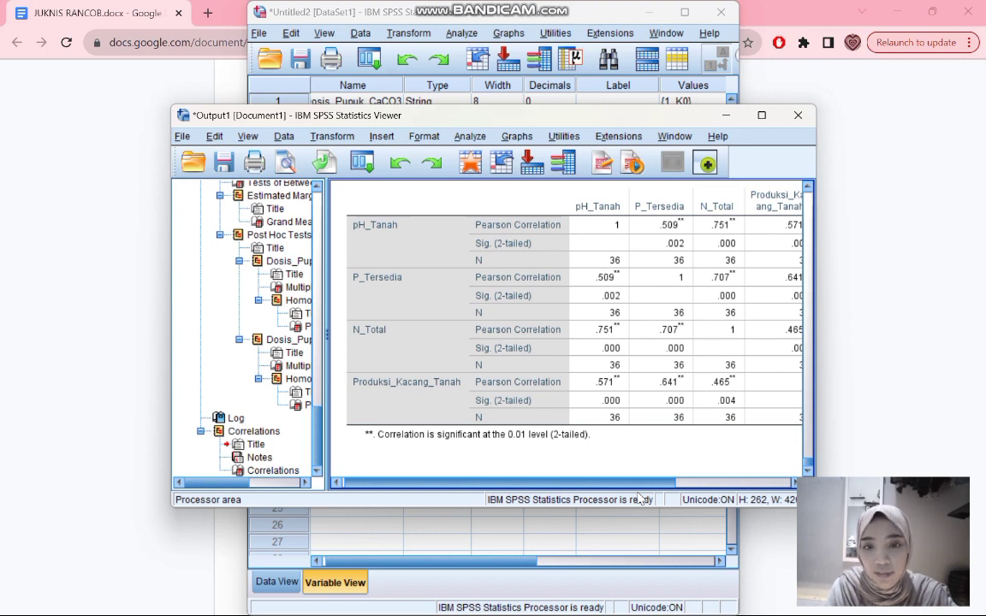
drag(641, 498, 636, 495)
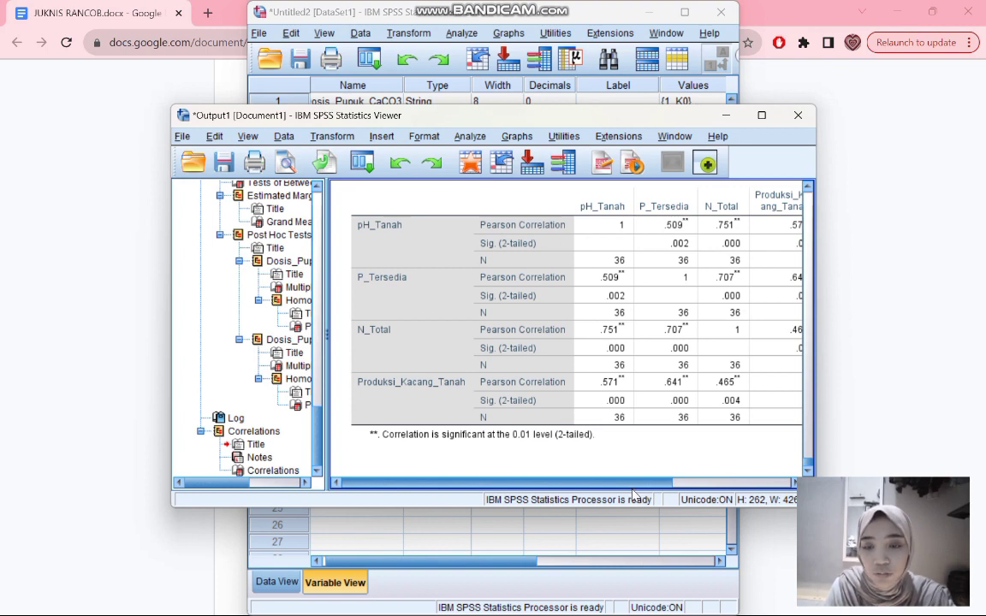
drag(635, 495, 673, 536)
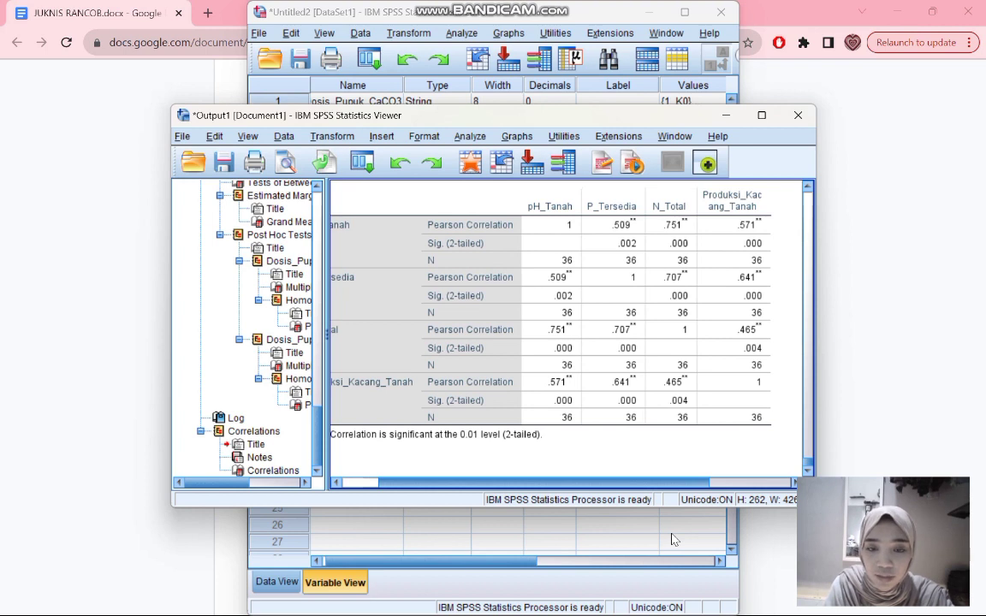
drag(672, 536, 626, 530)
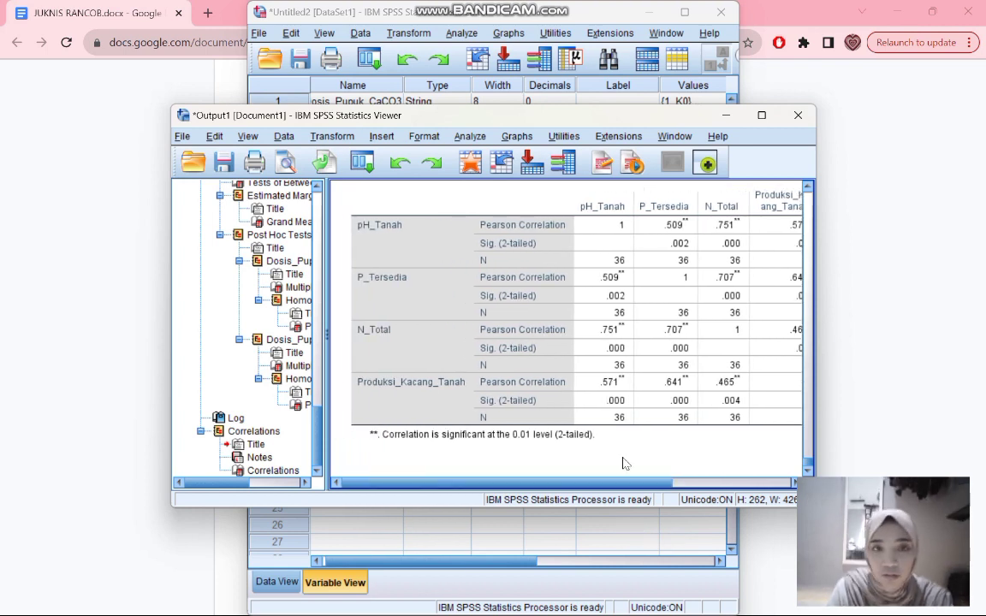
Step: Minimize the output, return to the dataset's case values and create a new empty dataset
click(724, 116)
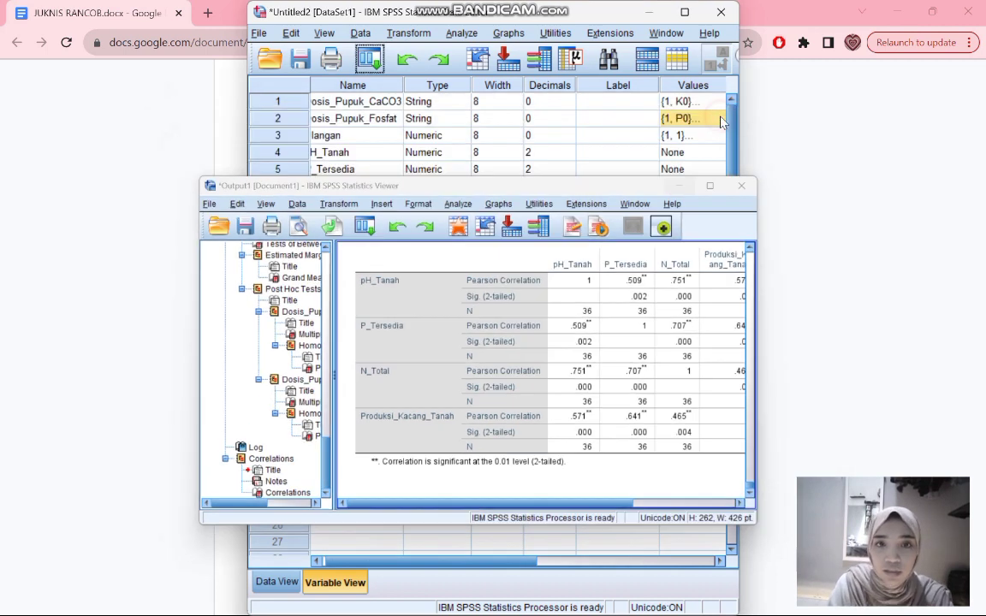
click(268, 583)
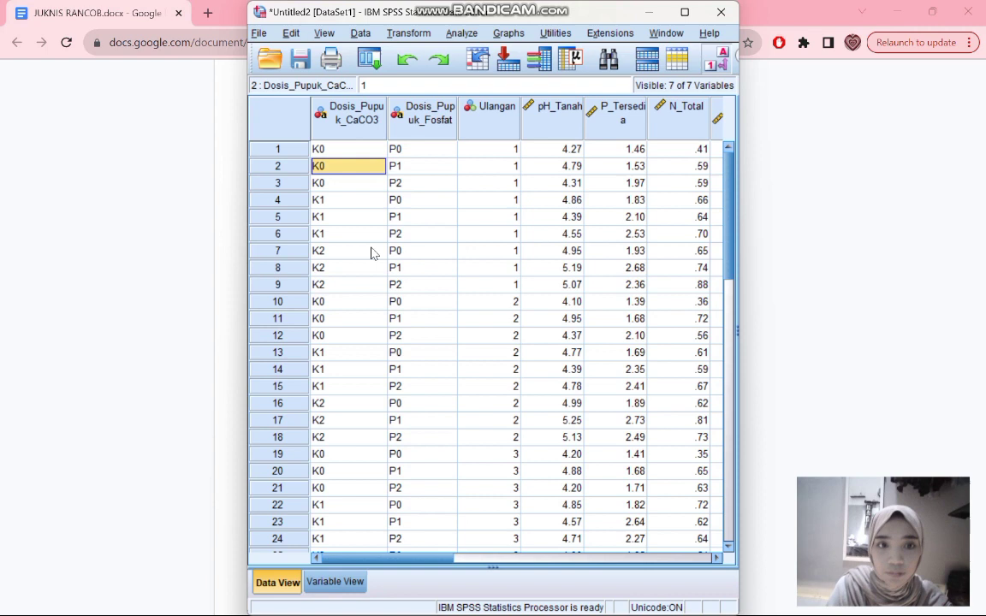
click(340, 151)
click(259, 32)
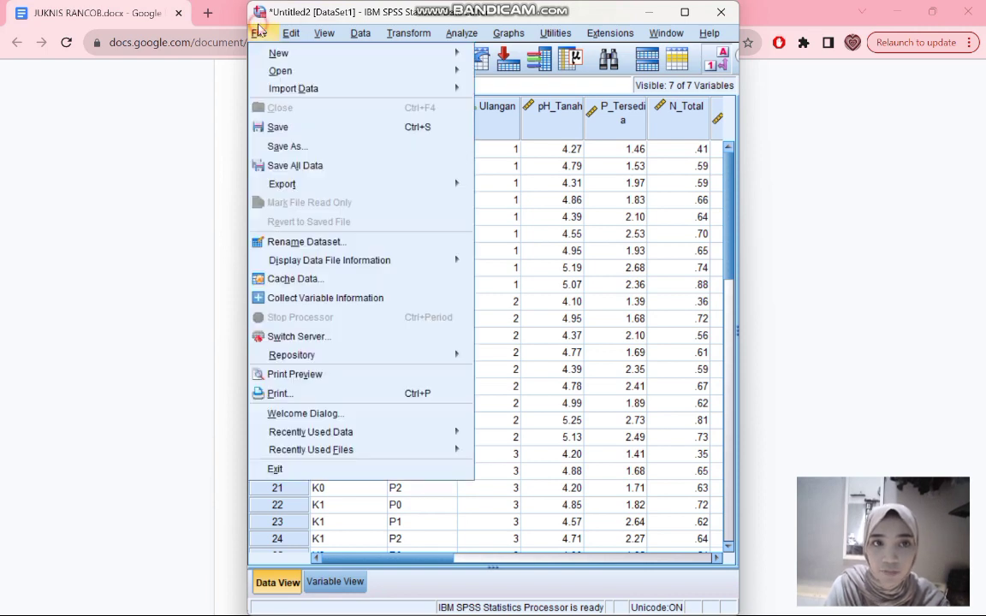
mouse_move(448, 63)
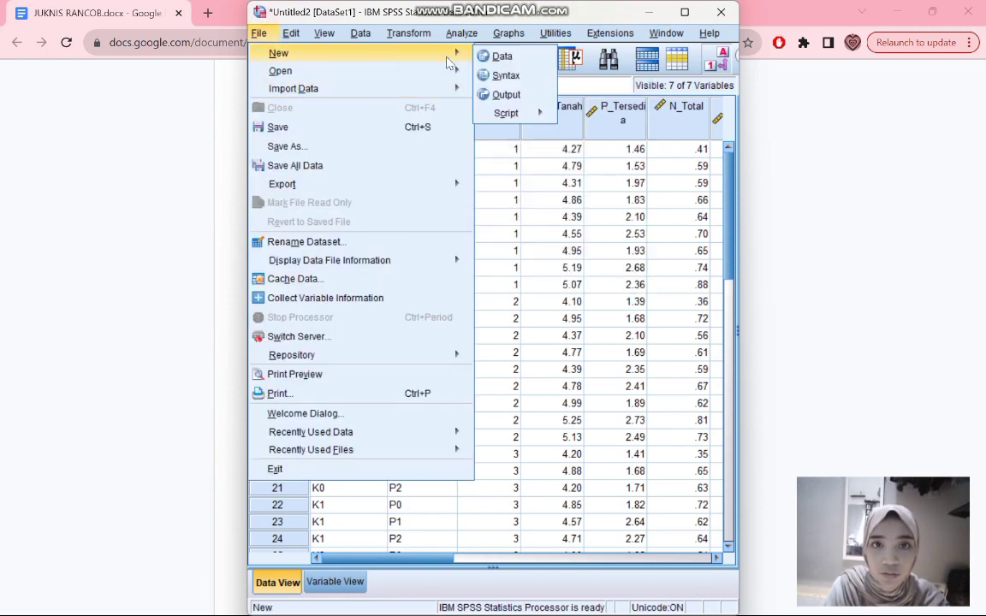
click(502, 56)
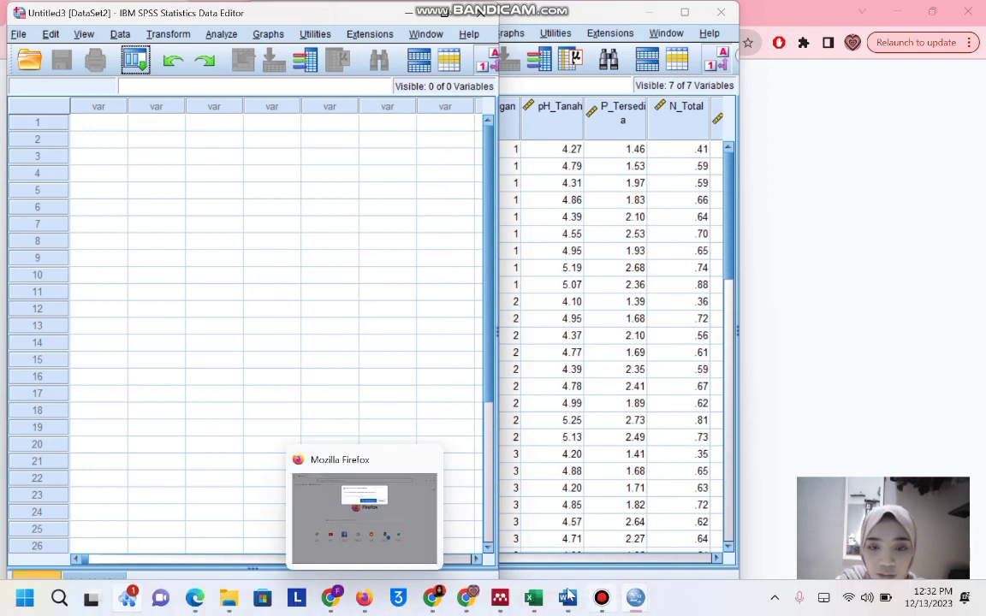
Step: Switch to the Tugas Rancob workbook in Excel and copy the data rows A2:G37 of the RAKF sheet without the headers
click(532, 611)
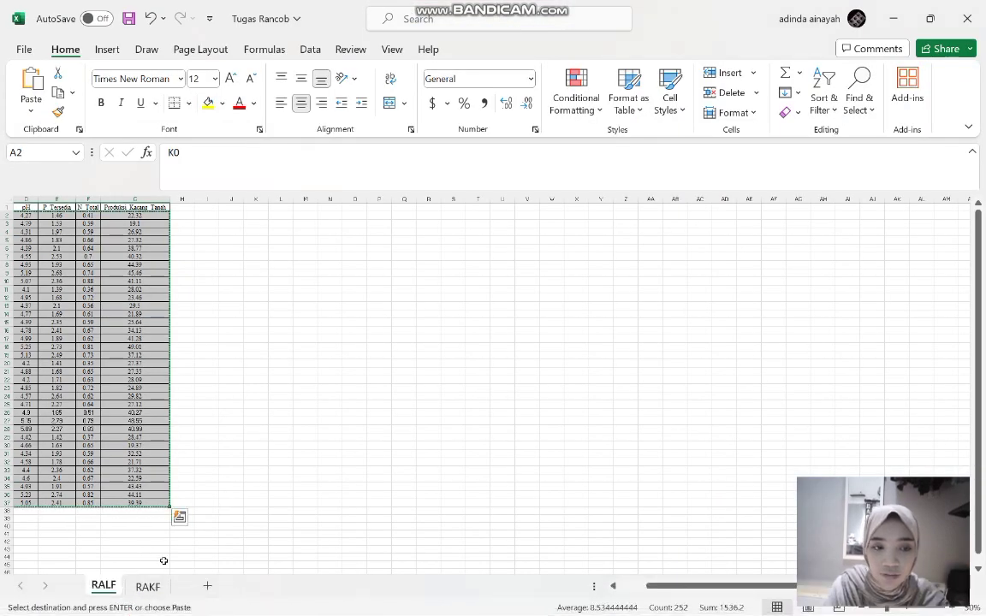
click(147, 586)
scroll(135, 464, left, 1)
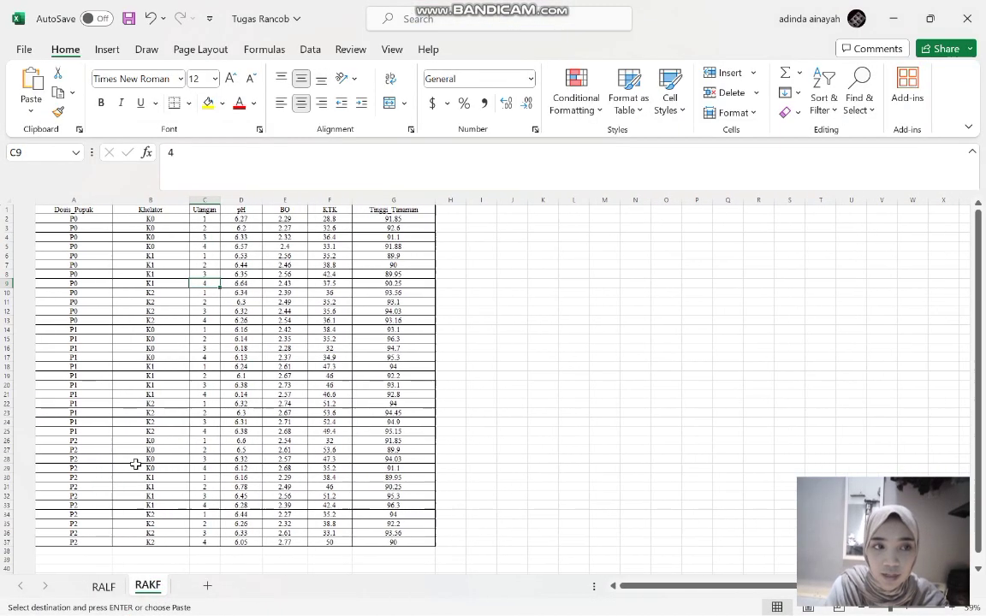
drag(52, 221, 385, 548)
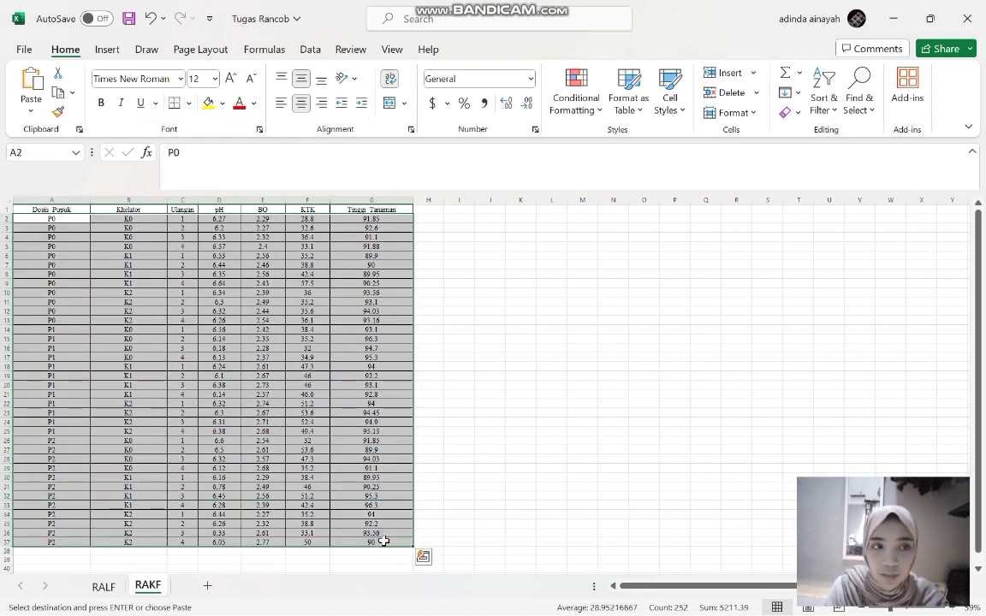
right_click(377, 509)
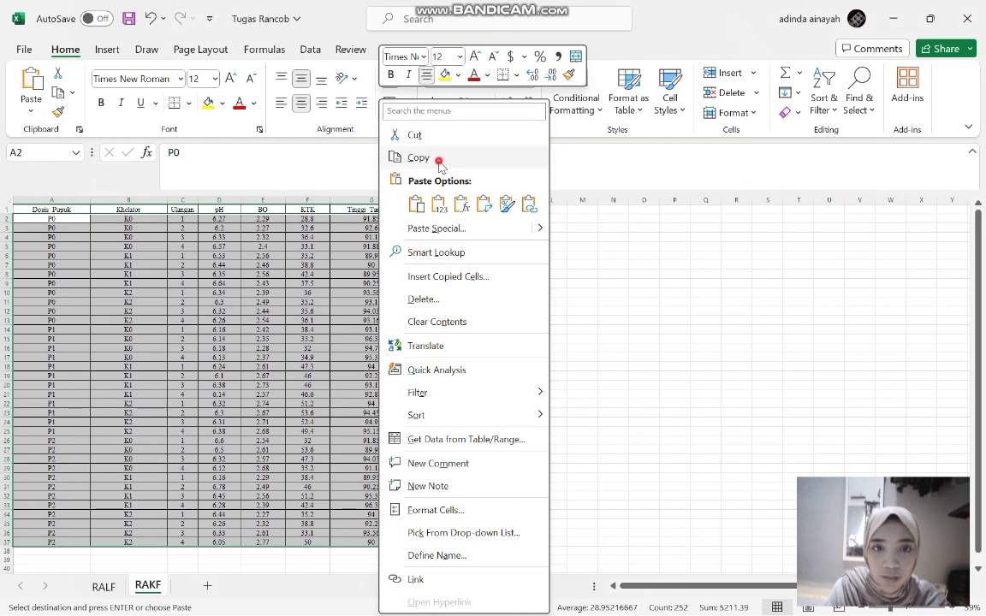
click(436, 159)
Step: Switch to the empty Untitled3 dataset in SPSS and paste the copied RAKF data starting at row 1 of the first variable
mouse_move(635, 601)
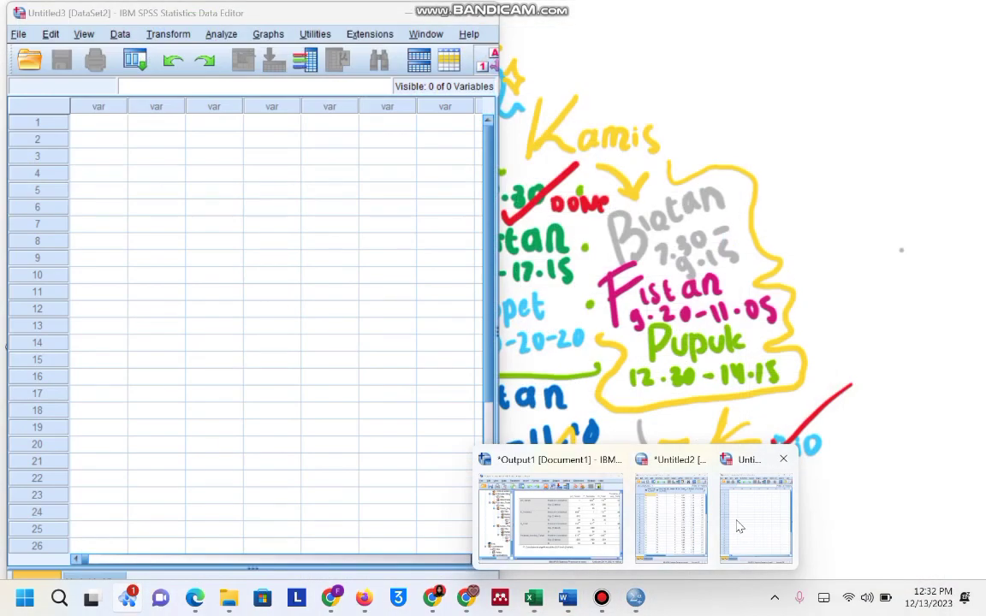
click(739, 526)
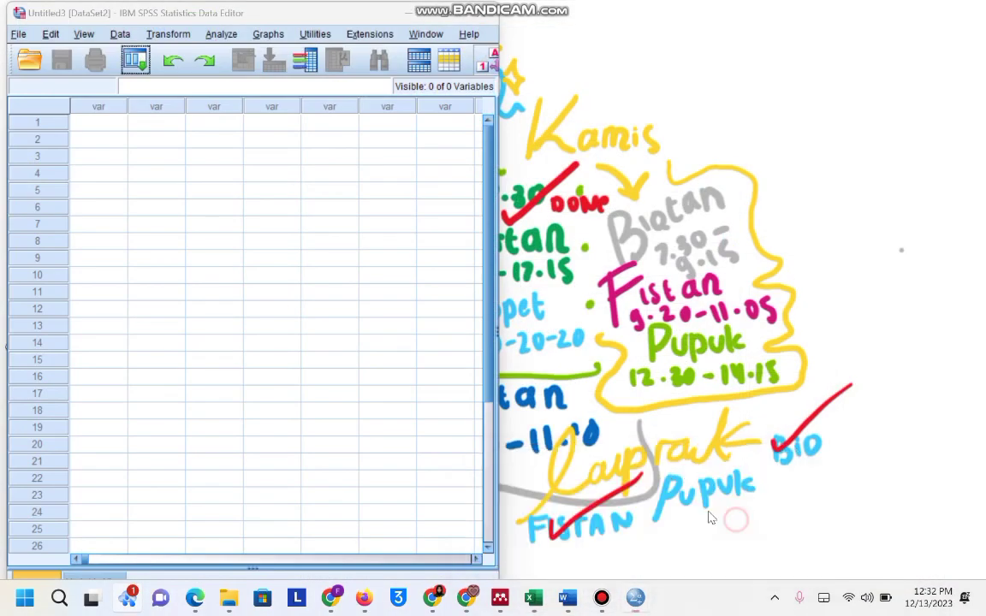
click(102, 125)
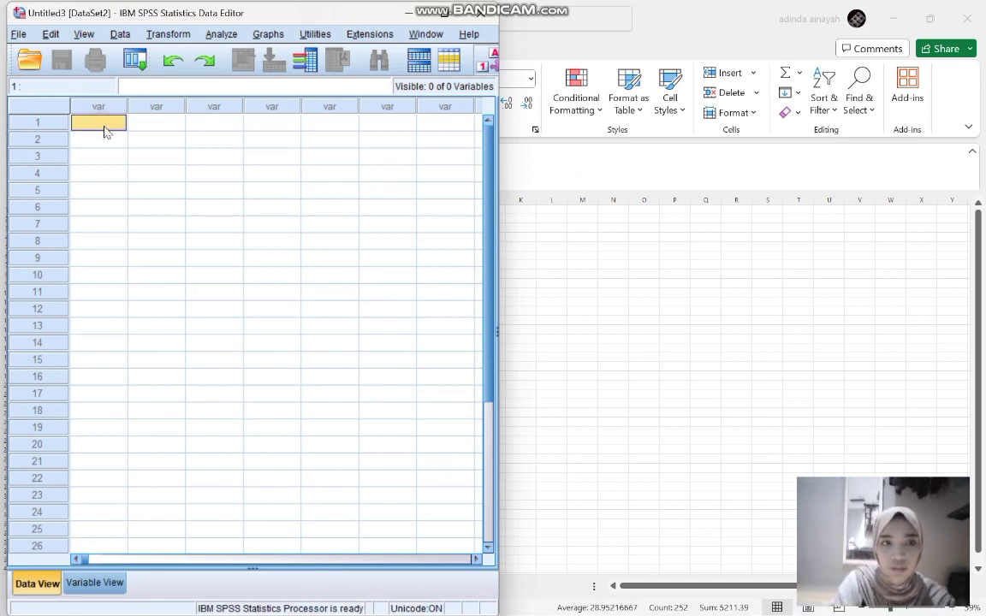
key(ctrl+v)
Step: Close the Output1 viewer without saving its contents
mouse_move(635, 599)
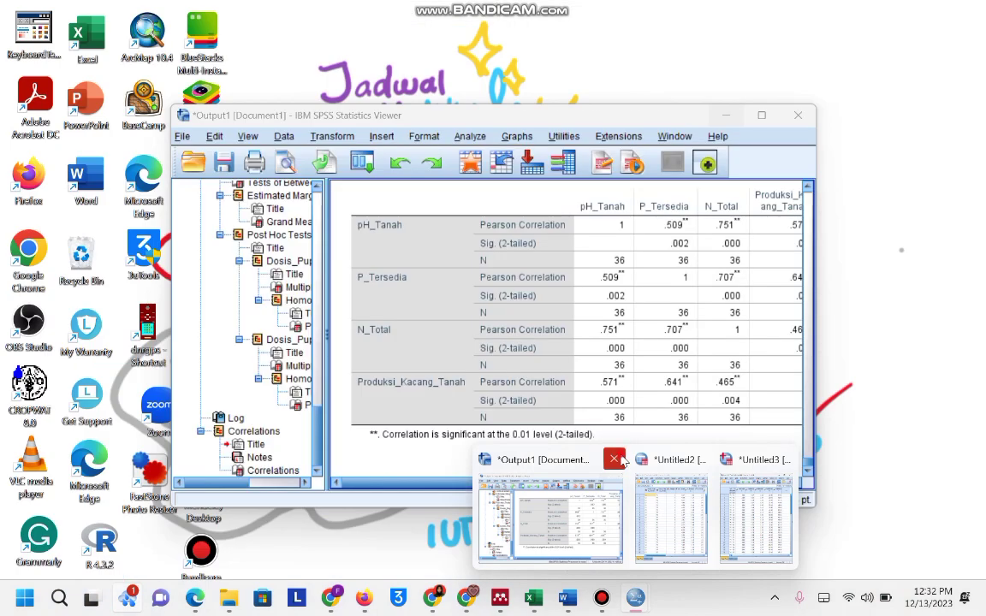
click(614, 460)
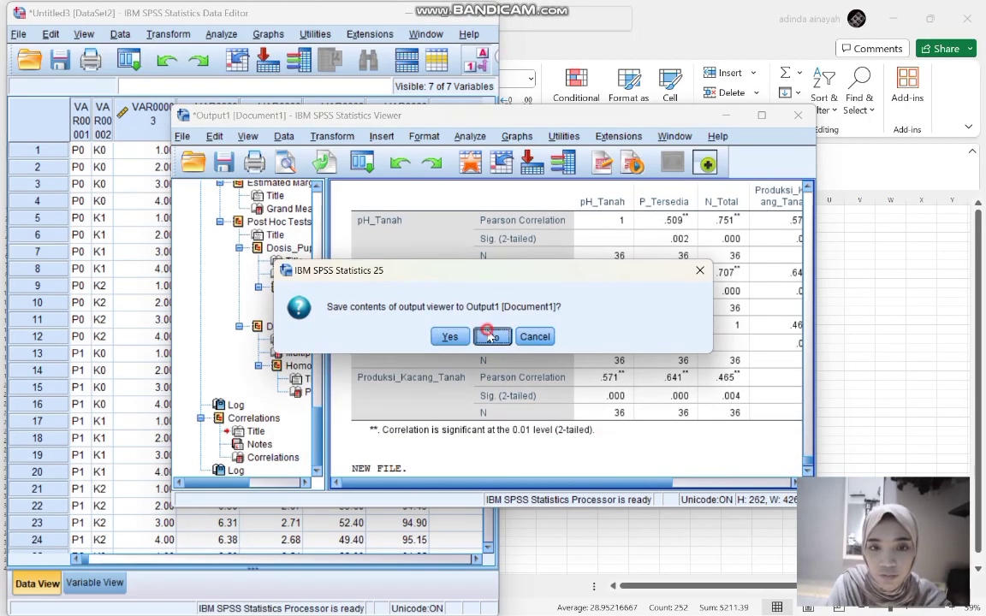
click(493, 338)
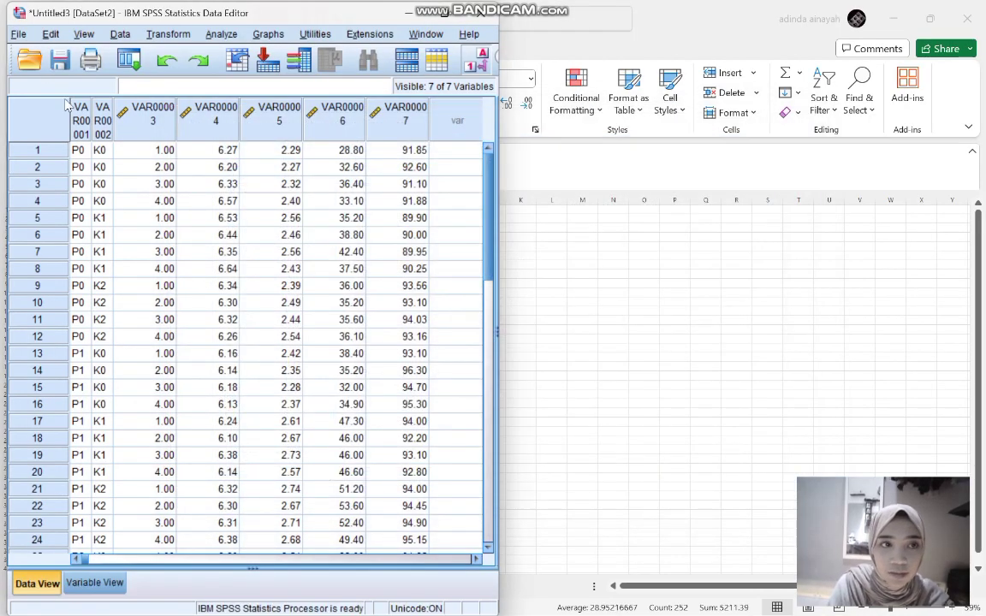
Step: Widen the first two variable columns, VAR00001 and VAR00002, in the pasted data
drag(91, 116, 196, 128)
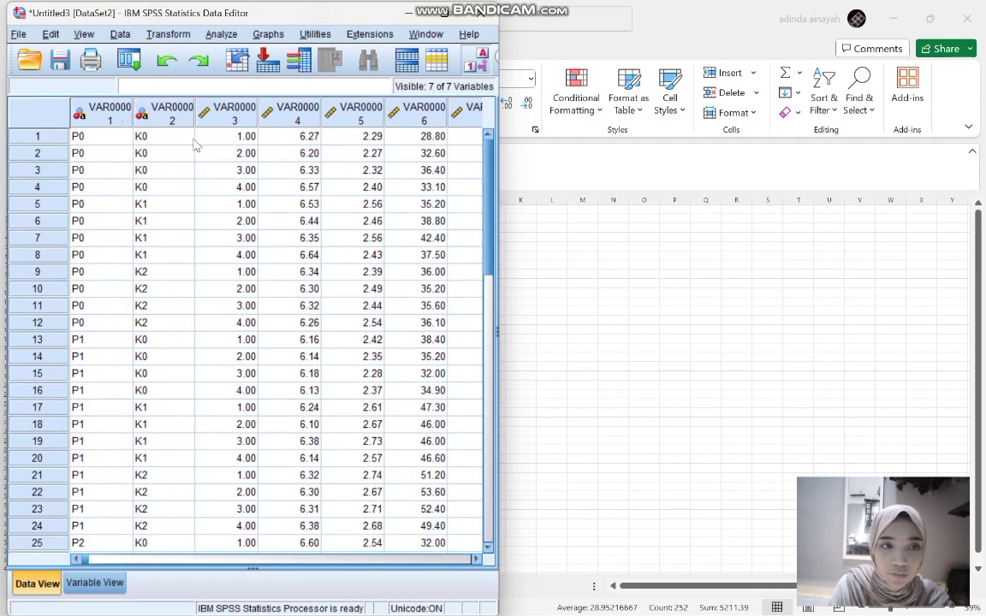
scroll(197, 319, down, 2)
scroll(200, 321, up, 2)
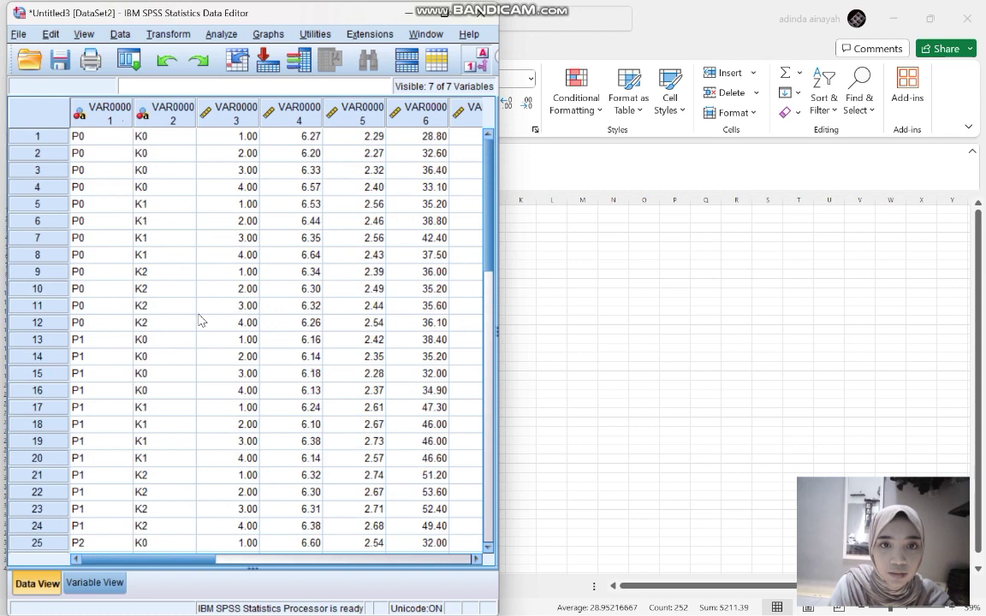
Step: Place the variable definitions beside the Excel table and rename the first three variables Dosis_Pupuk, Khelator and Ulangan
click(95, 584)
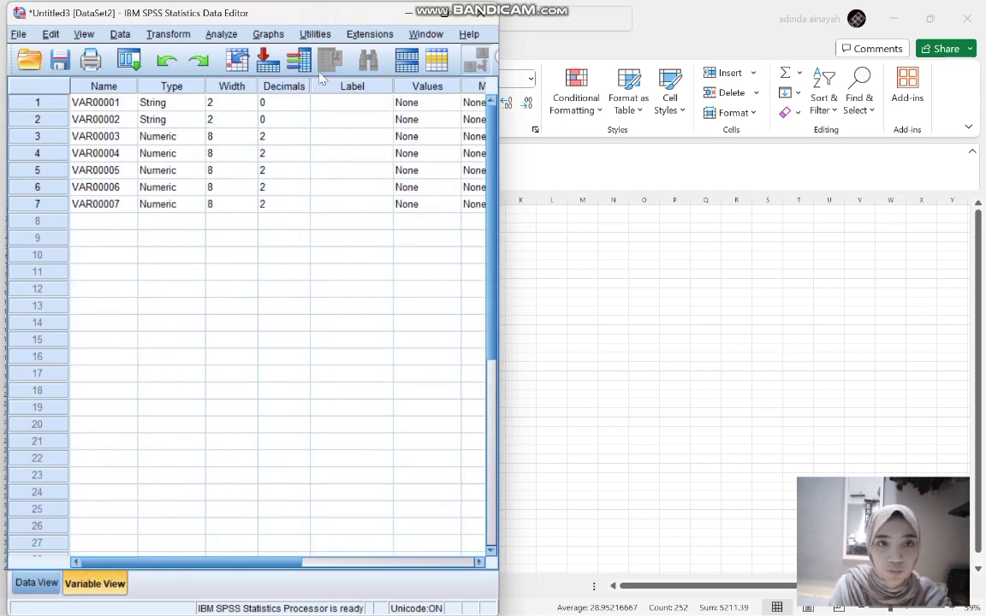
drag(347, 8, 766, 30)
click(531, 116)
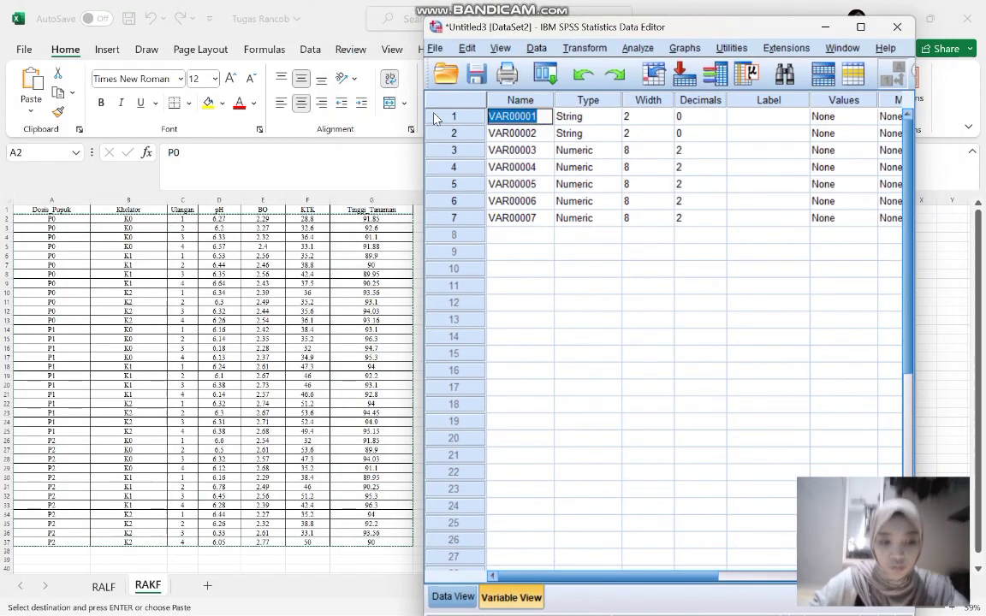
text(Dosis_Pupuk)
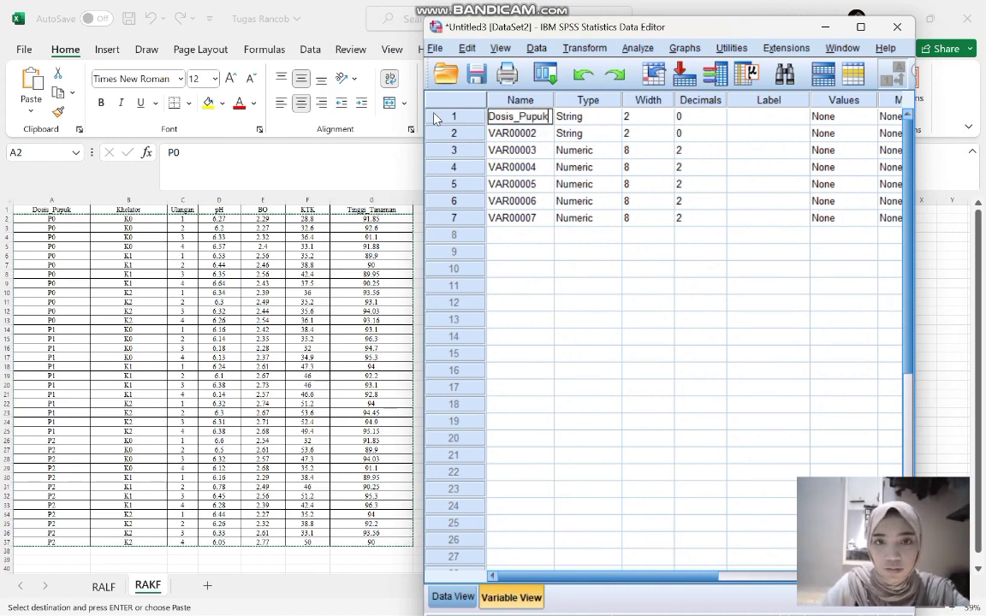
click(503, 133)
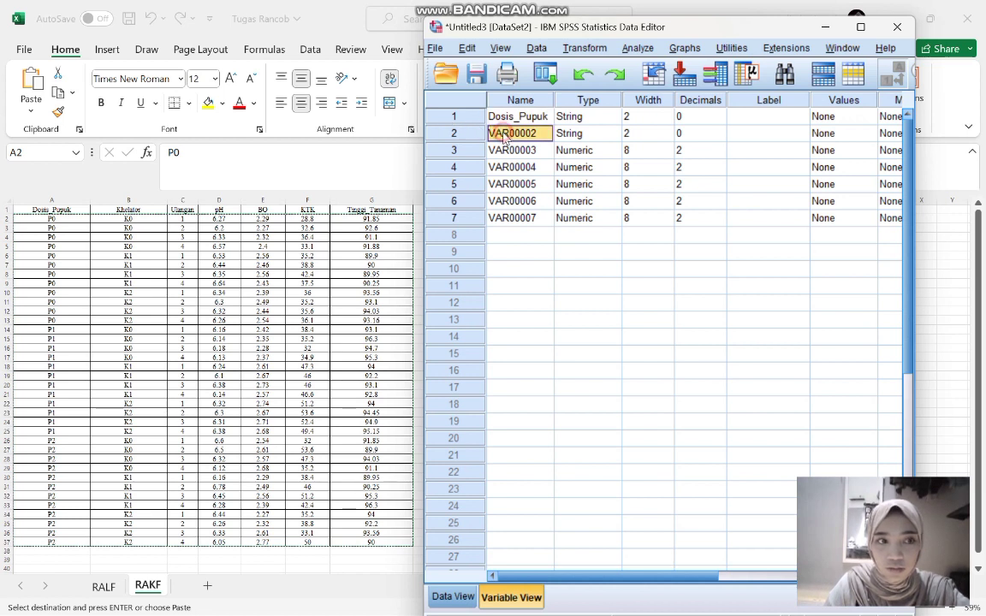
text(Khelat)
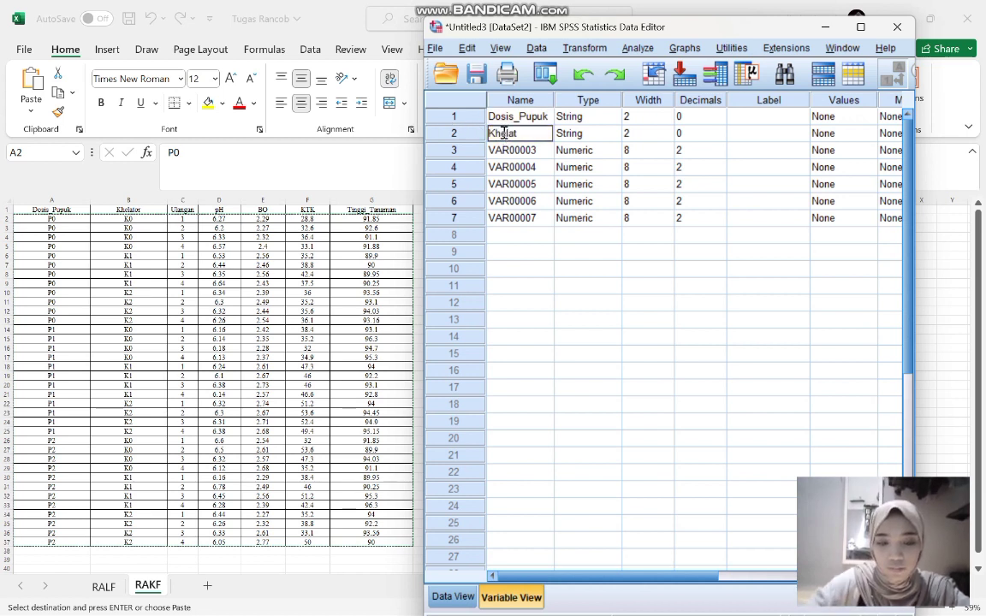
text(or)
click(505, 150)
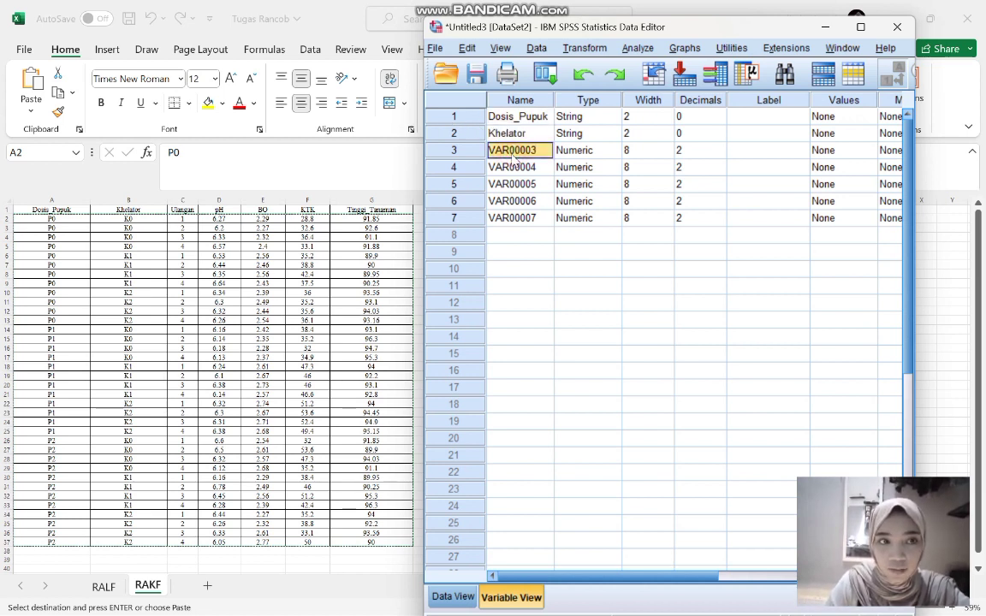
text(Ula)
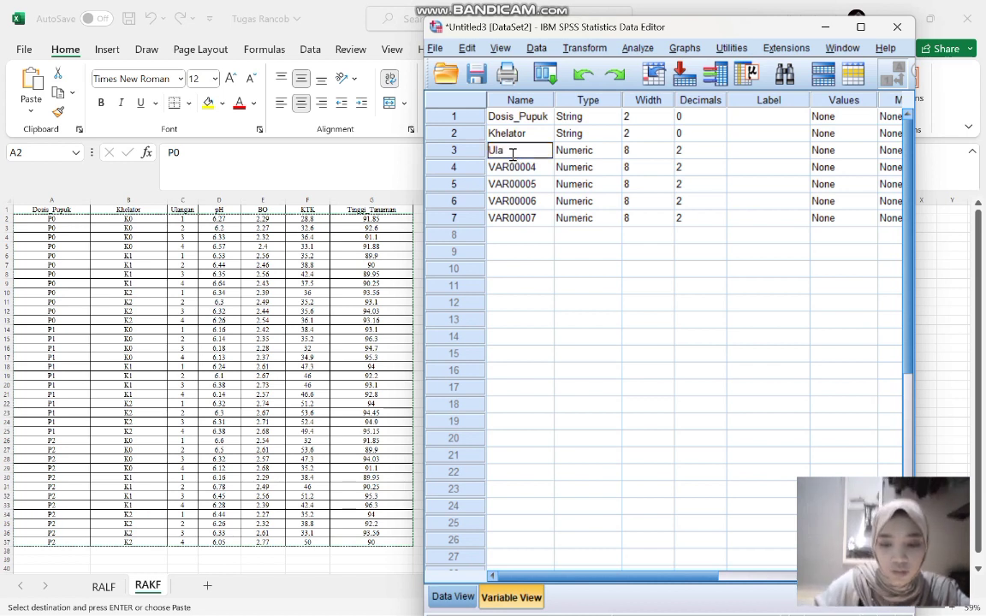
text(ngan)
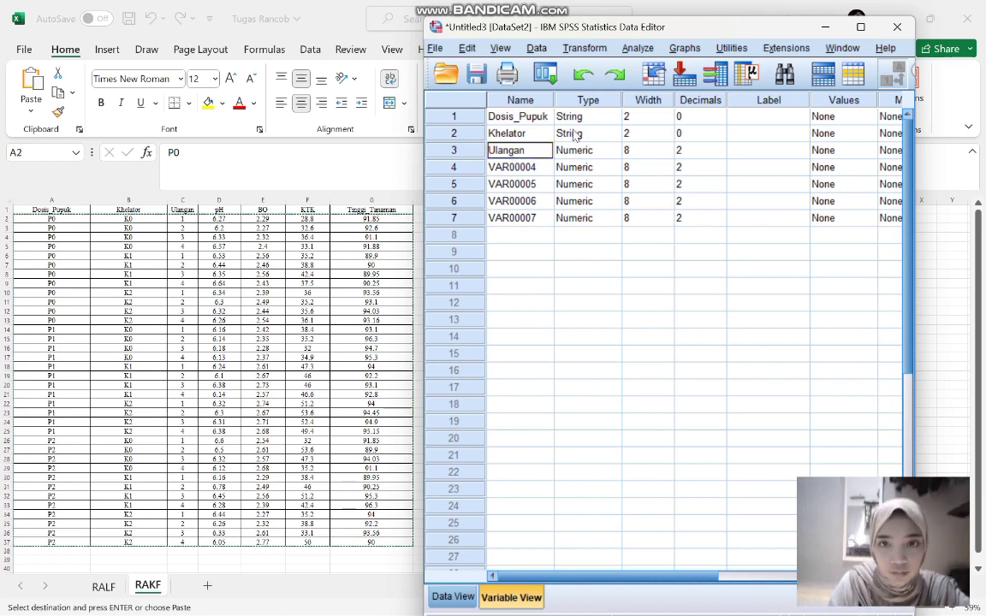
Step: Rename the remaining four variables pH, BO, KTK and Tinggi_Tanaman
click(538, 169)
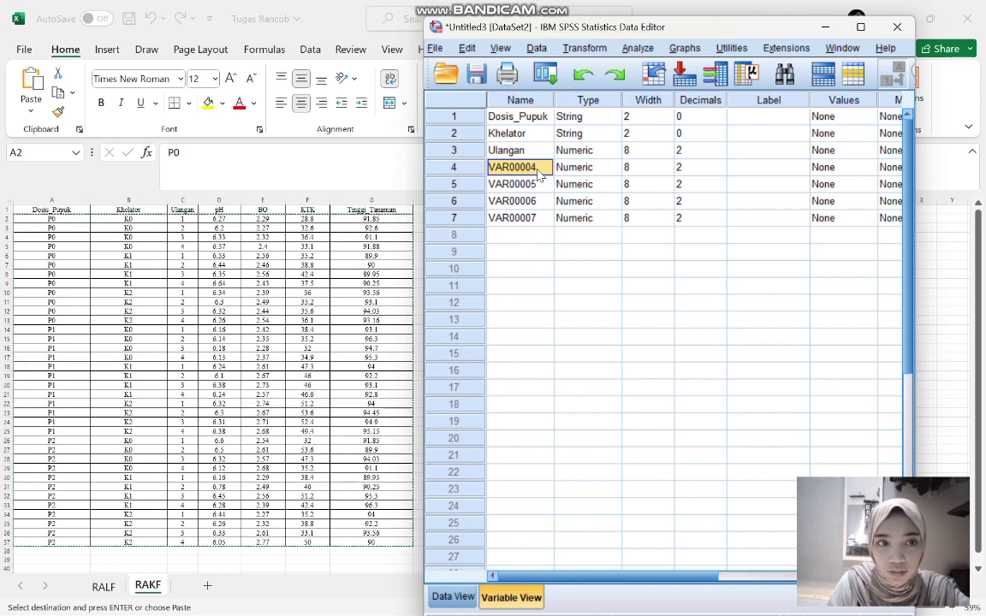
text(P)
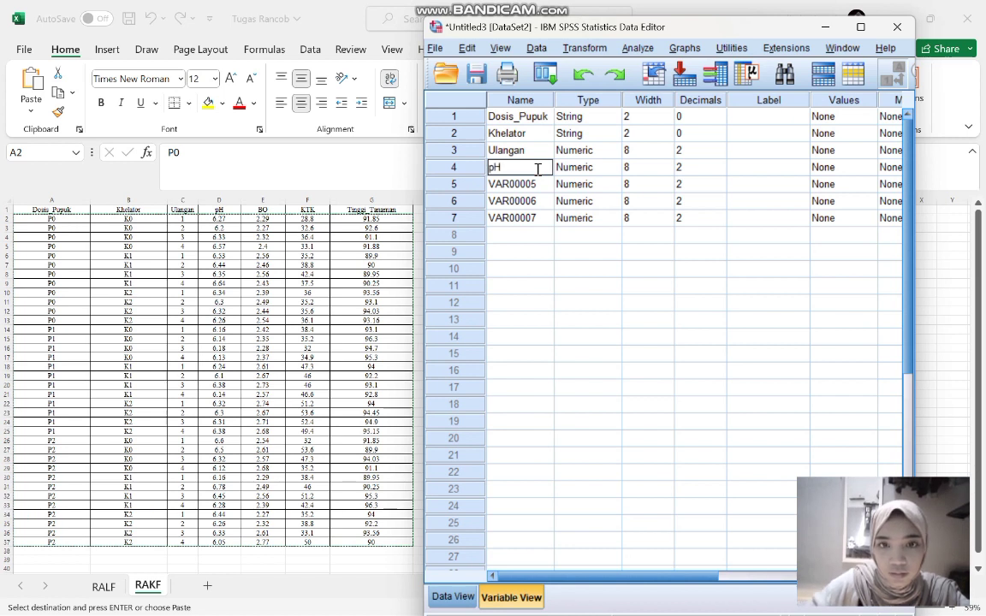
click(539, 185)
text(BO)
key(Return)
text(KTK)
key(Return)
text(Tinggi)
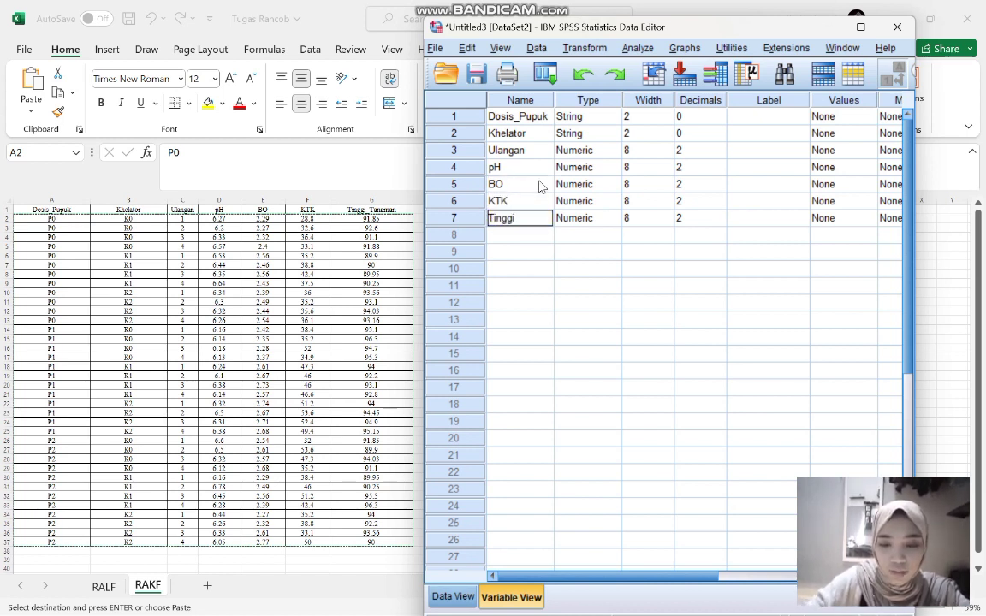
text(_Tanaman)
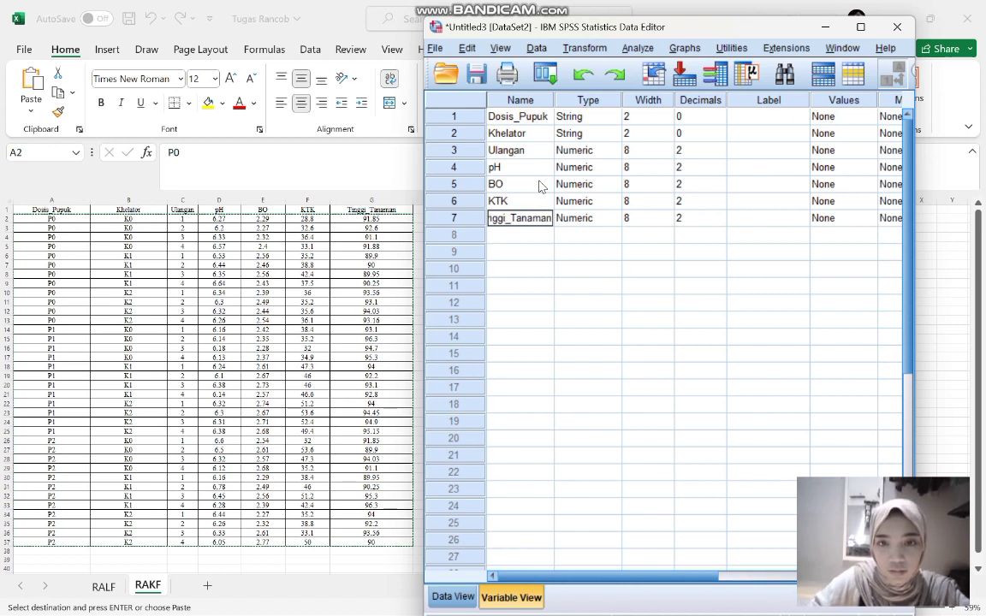
Step: Set the decimals of Ulangan to 0 and open the value labels of Dosis_Pupuk
click(577, 117)
click(589, 137)
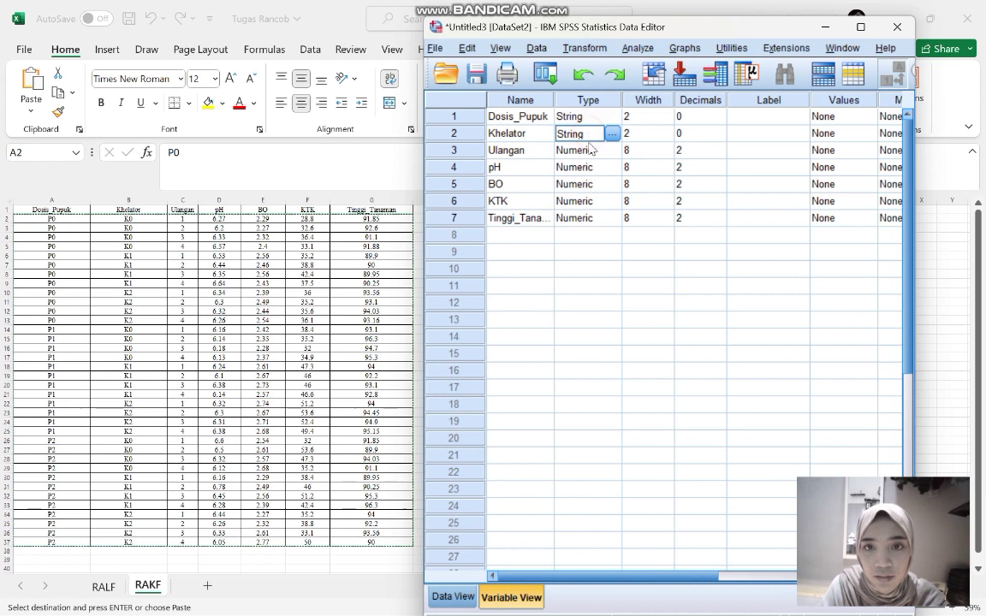
click(595, 152)
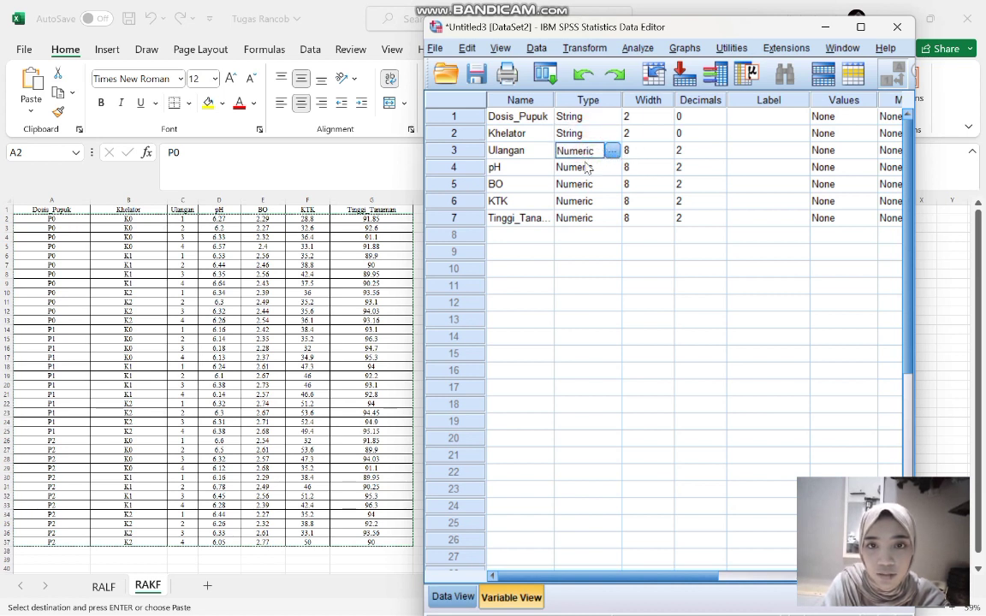
click(700, 117)
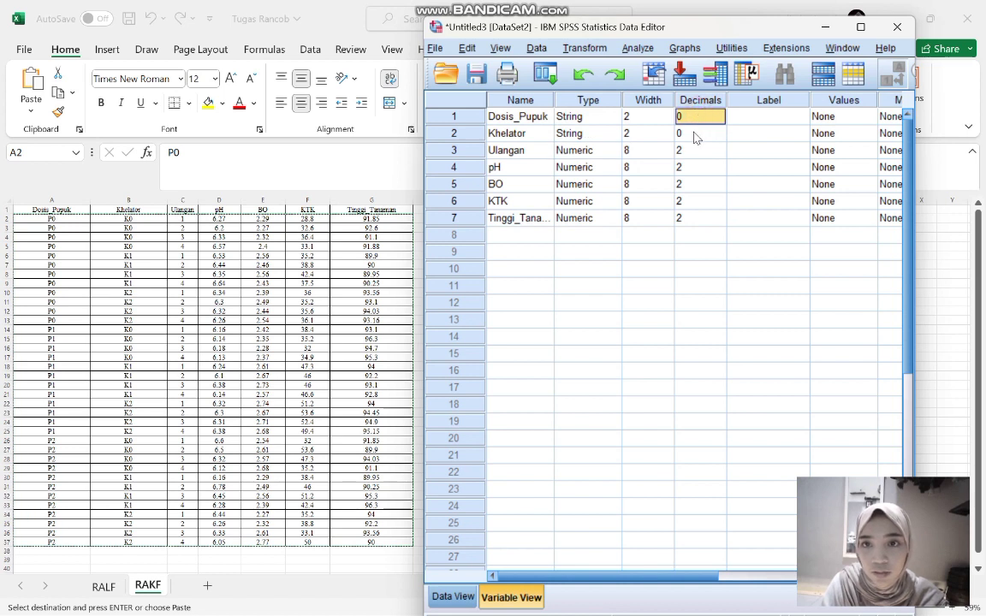
click(694, 133)
click(690, 151)
key(BackSpace)
text(0)
click(762, 152)
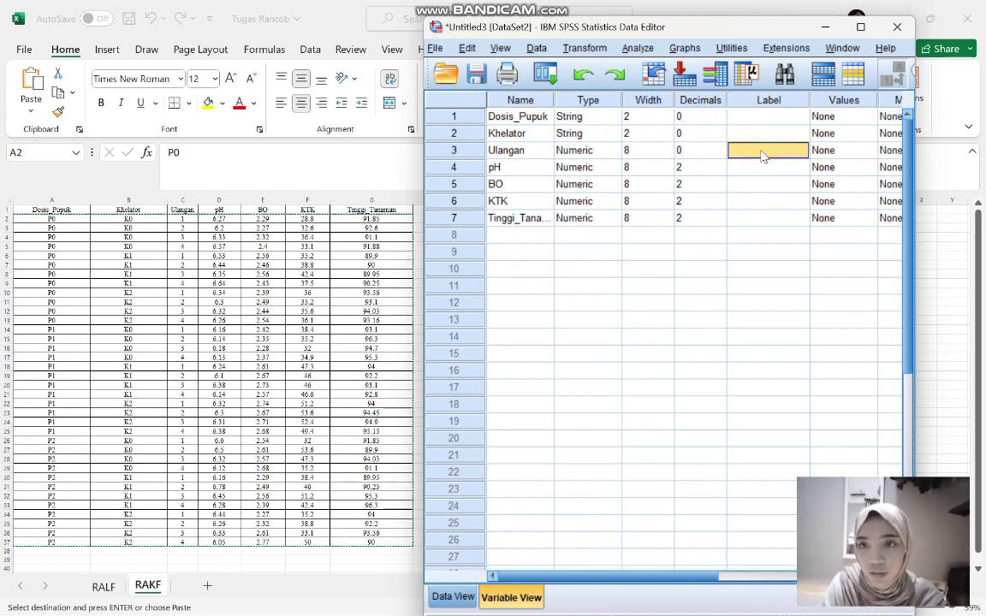
click(843, 117)
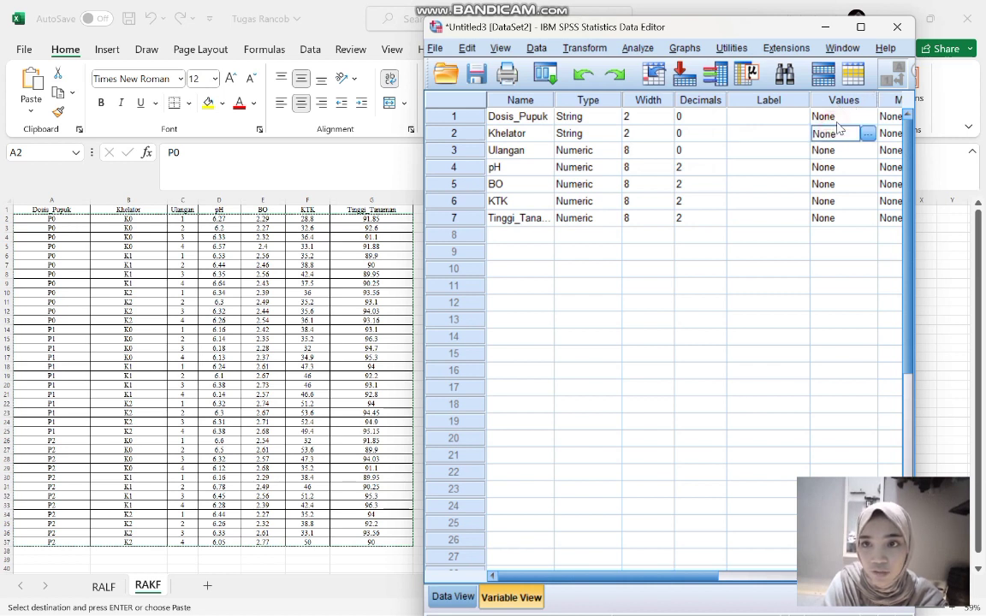
click(867, 117)
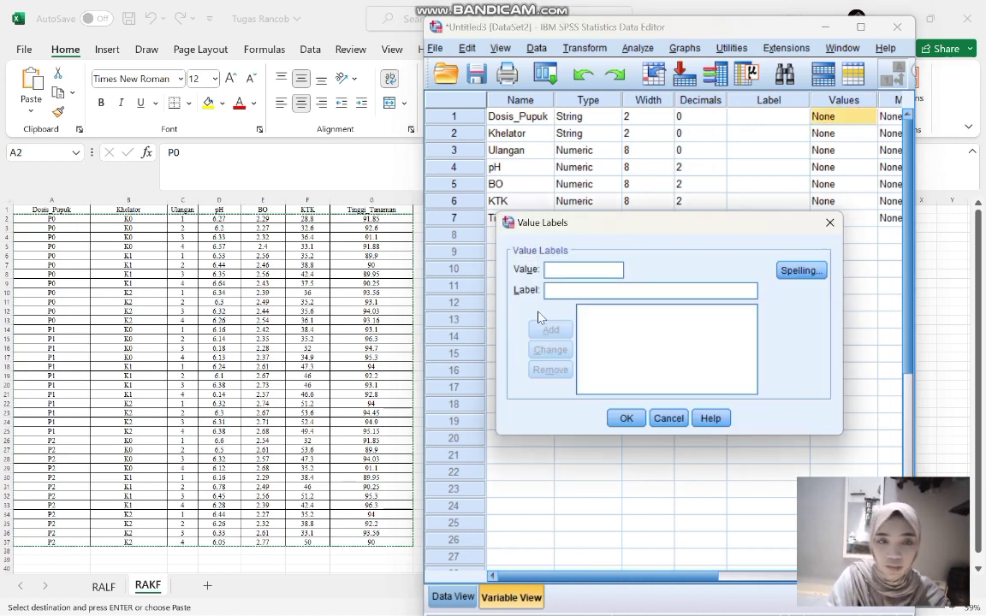
Step: Switch to JUKNIS RANCOB.docx in Chrome and examine the Pupuk and Khelator treatment levels in the data table
click(568, 597)
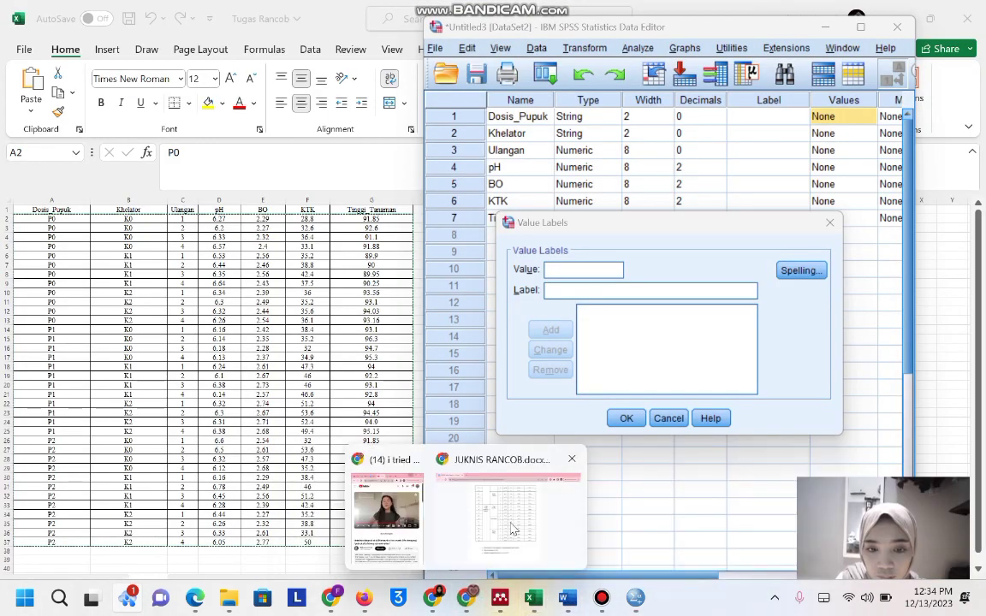
click(508, 514)
scroll(440, 317, up, 8)
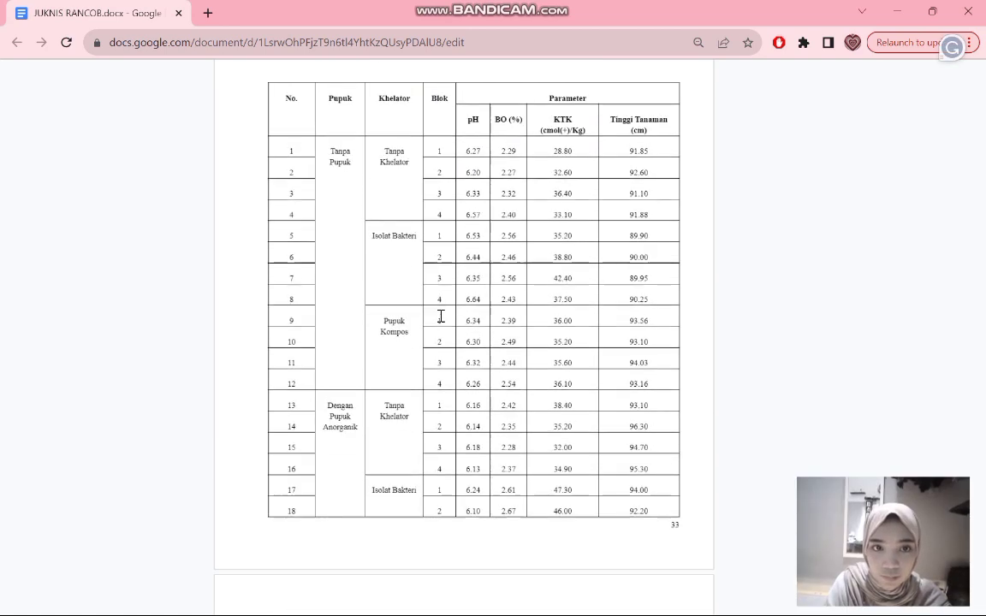
scroll(441, 316, right, 1)
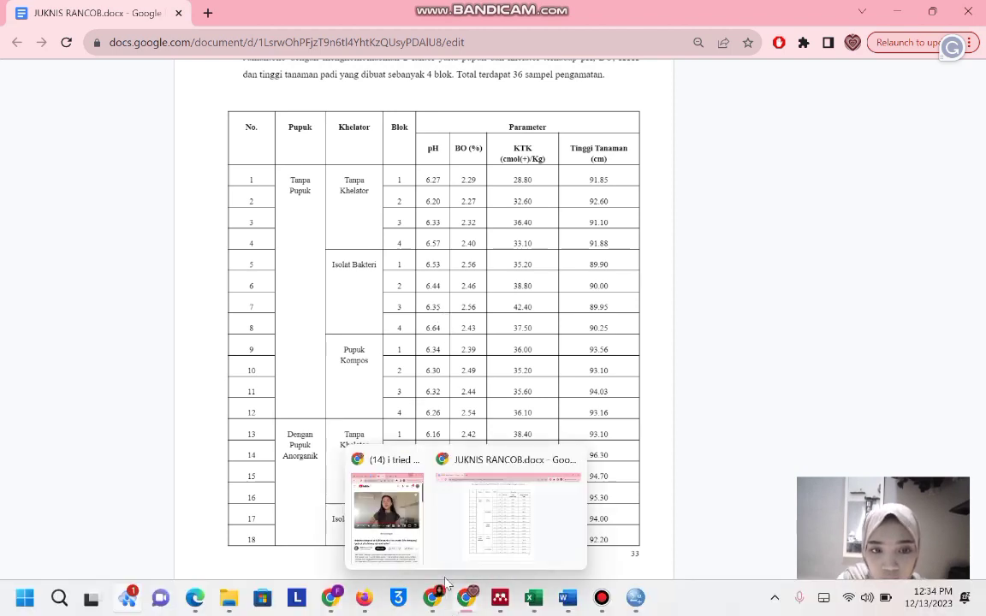
scroll(521, 323, down, 1)
scroll(520, 323, down, 4)
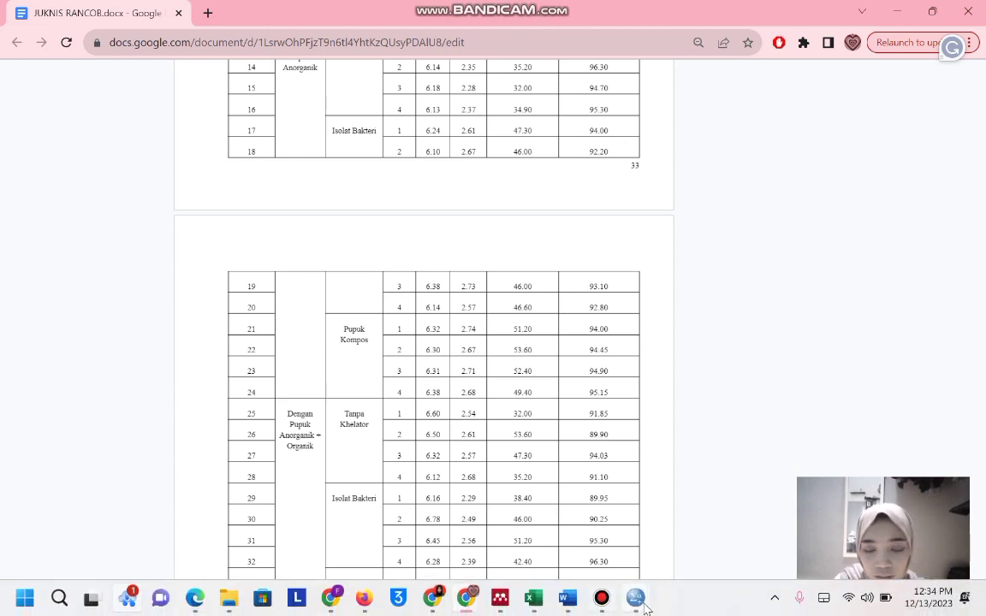
mouse_move(640, 606)
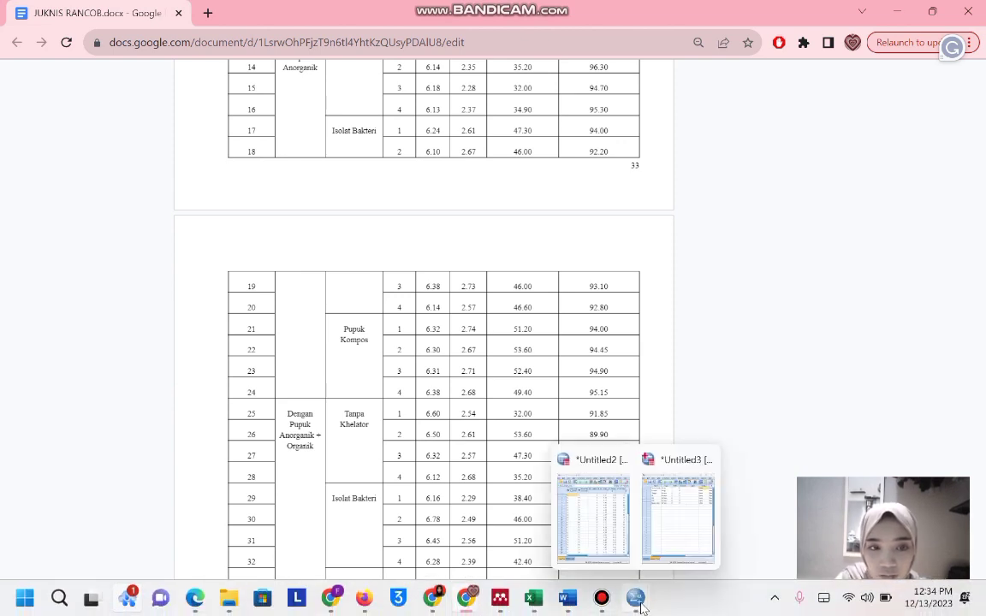
scroll(310, 310, up, 3)
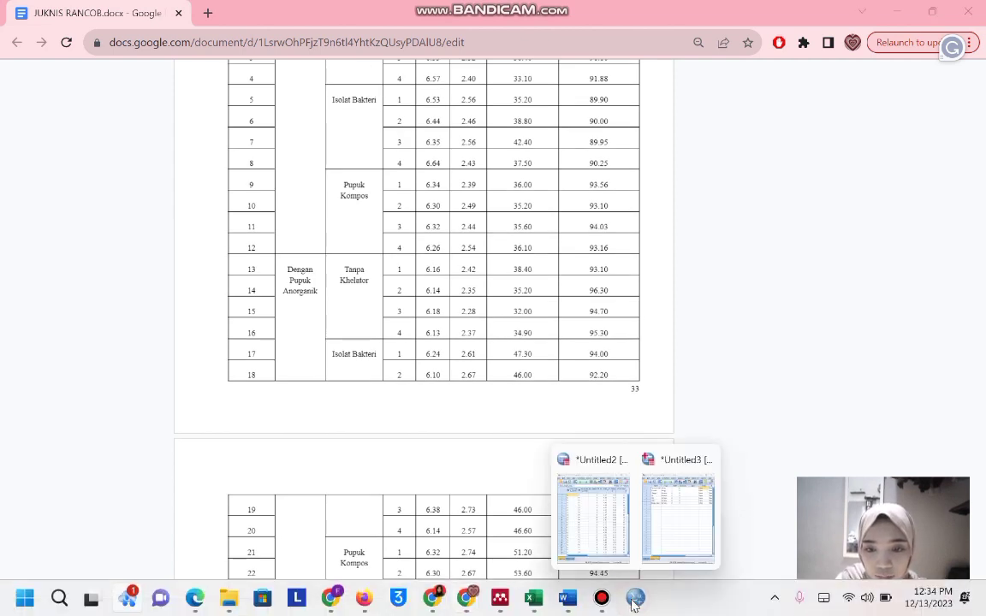
Step: Switch back to the Untitled3 dataset in SPSS and add the Dosis_Pupuk value label 1 = Tanpa Pupuk
click(668, 518)
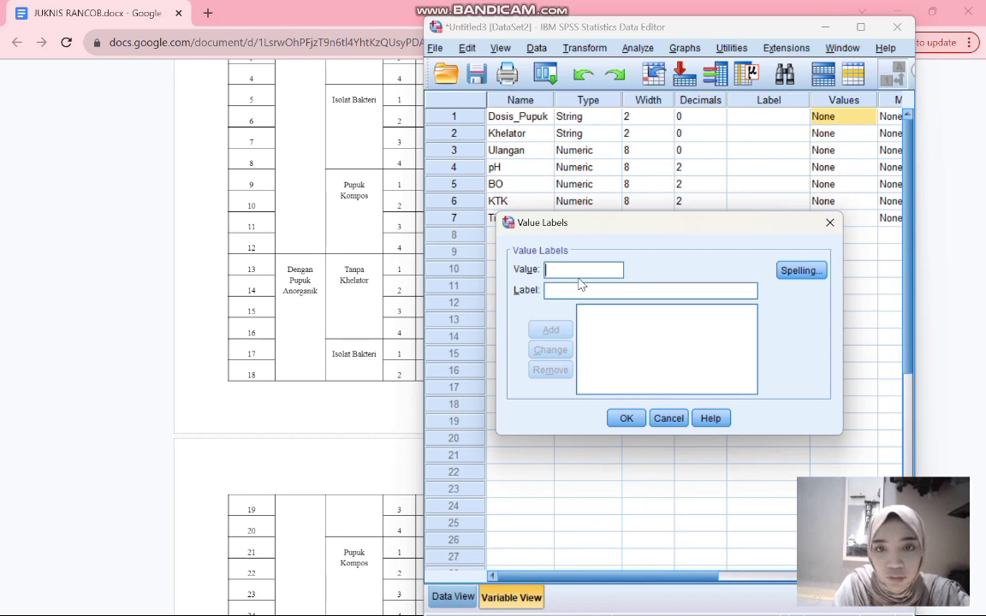
scroll(253, 333, up, 2)
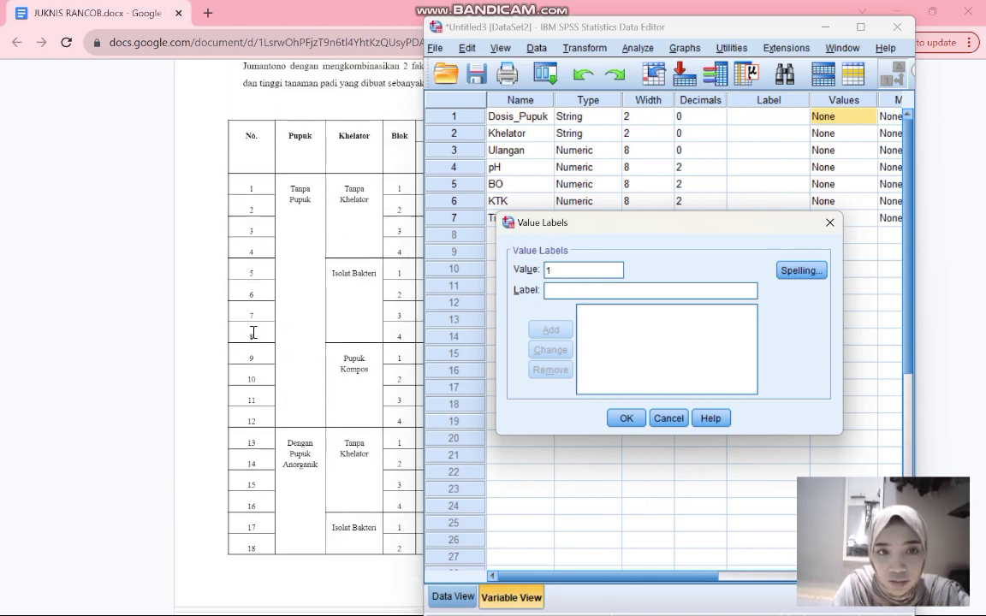
click(577, 288)
text(Tanpa Pupuk)
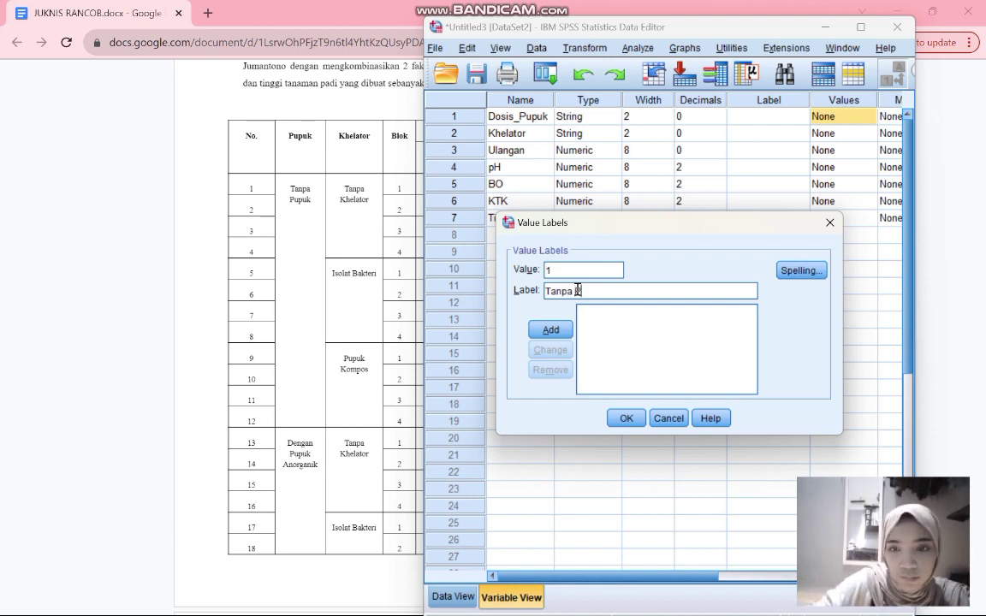
click(552, 329)
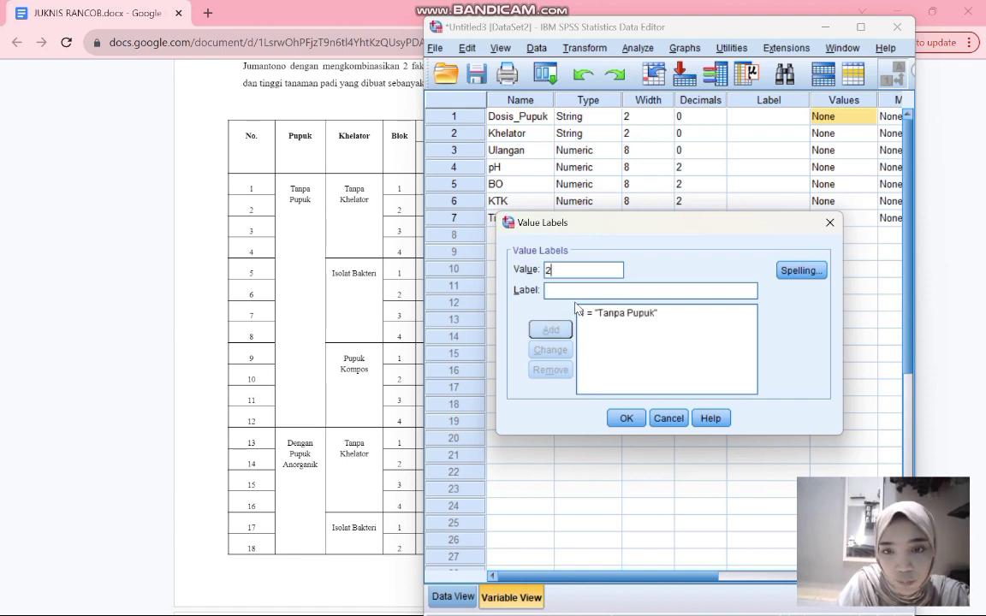
Step: Add the label Pupuk Anorganik for value 2 of Dosis_Pupuk
click(574, 292)
text(Pupuk Aninga)
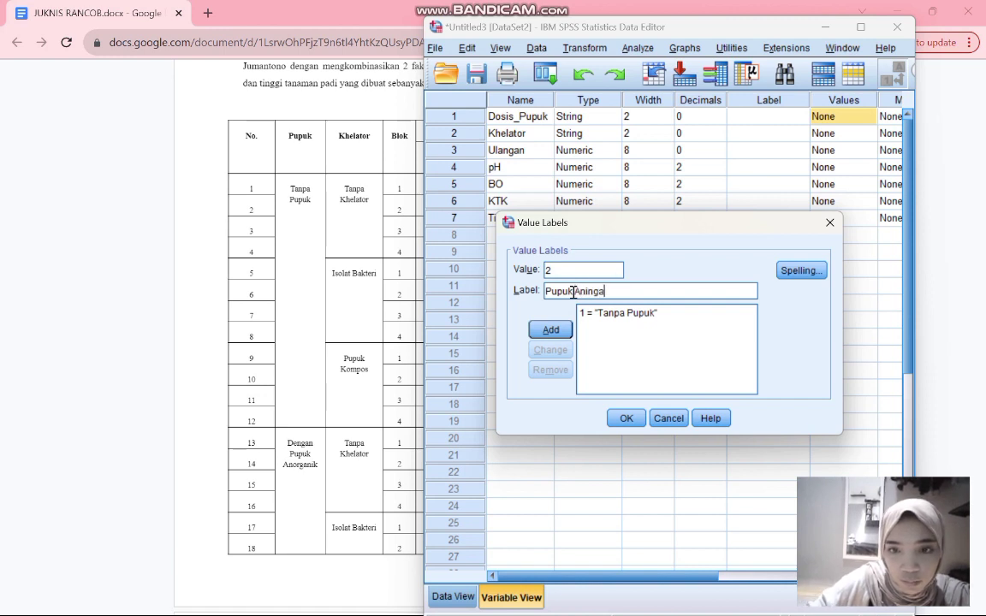
key(BackSpace)
key(BackSpace)
key(BackSpace)
key(BackSpace)
text(organi)
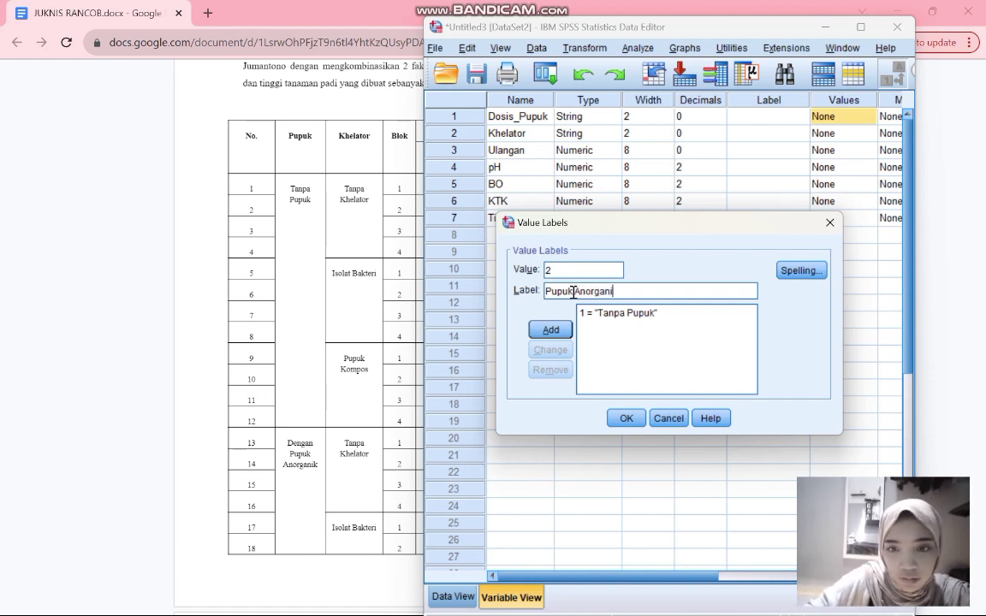
click(547, 331)
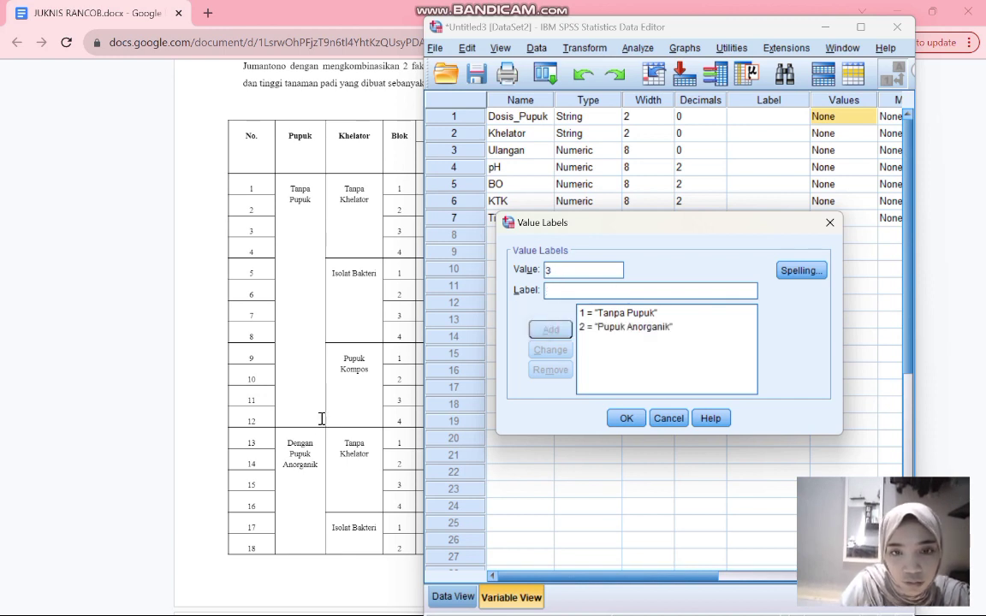
Step: Add the label Pupuk Anorganik+Organik for value 3 and apply the value labels to Dosis_Pupuk
scroll(321, 419, down, 4)
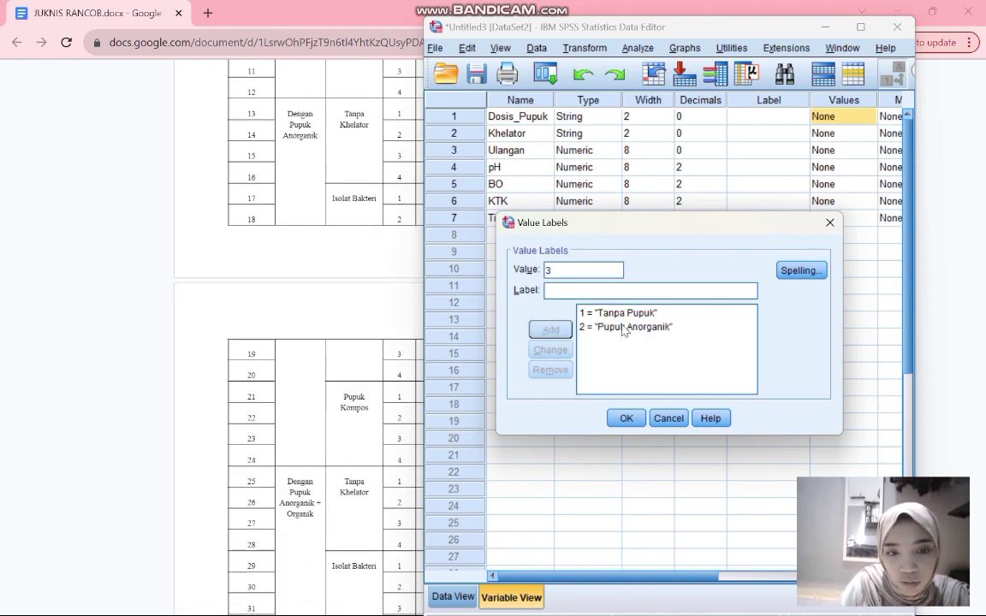
text(3)
click(557, 293)
text(Pupuk)
text( norganik)
key(BackSpace)
key(BackSpace)
key(BackSpace)
key(BackSpace)
key(BackSpace)
key(BackSpace)
text(Anorganik)
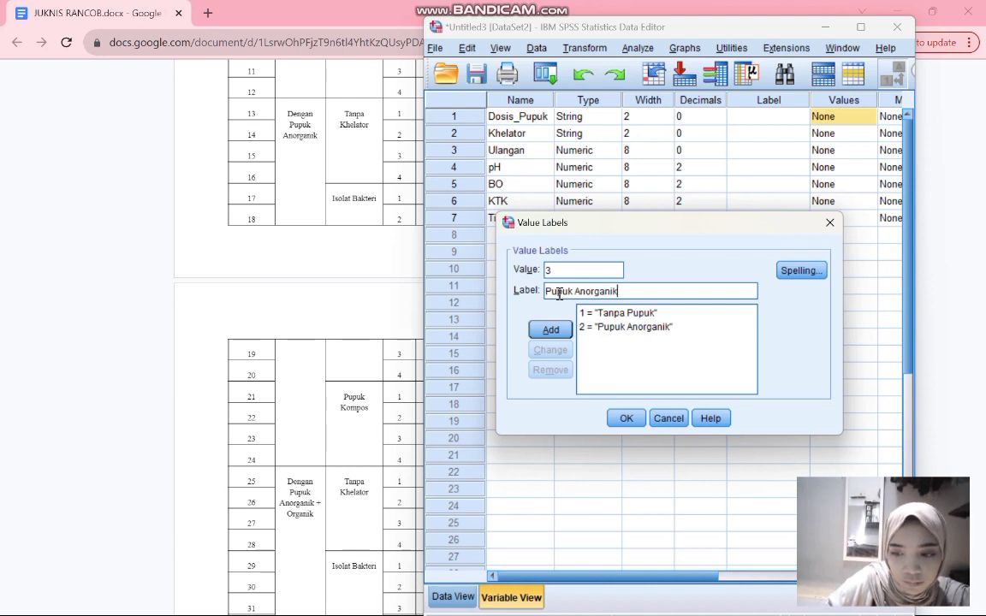
text(+O)
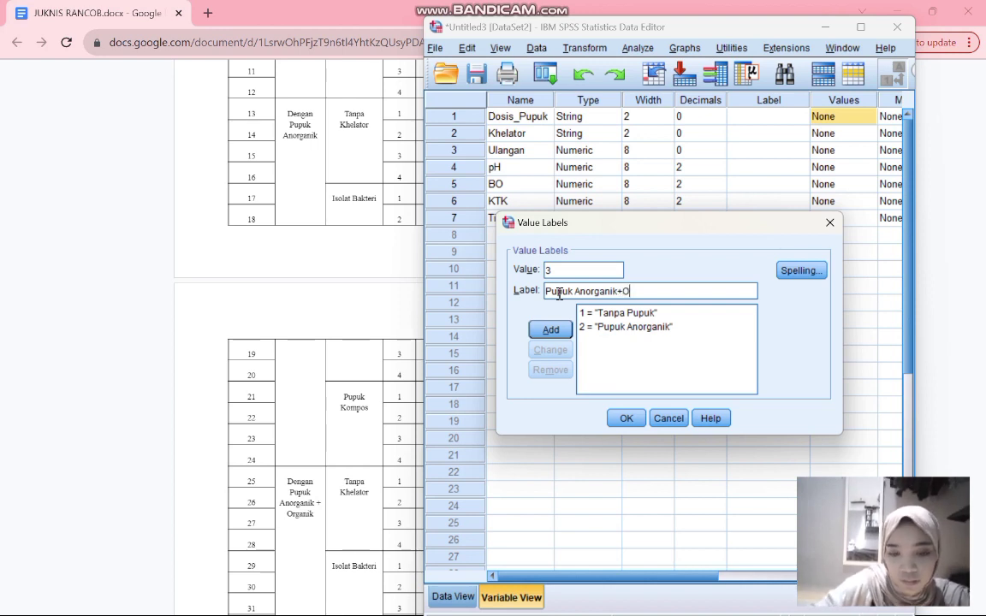
text(rganik)
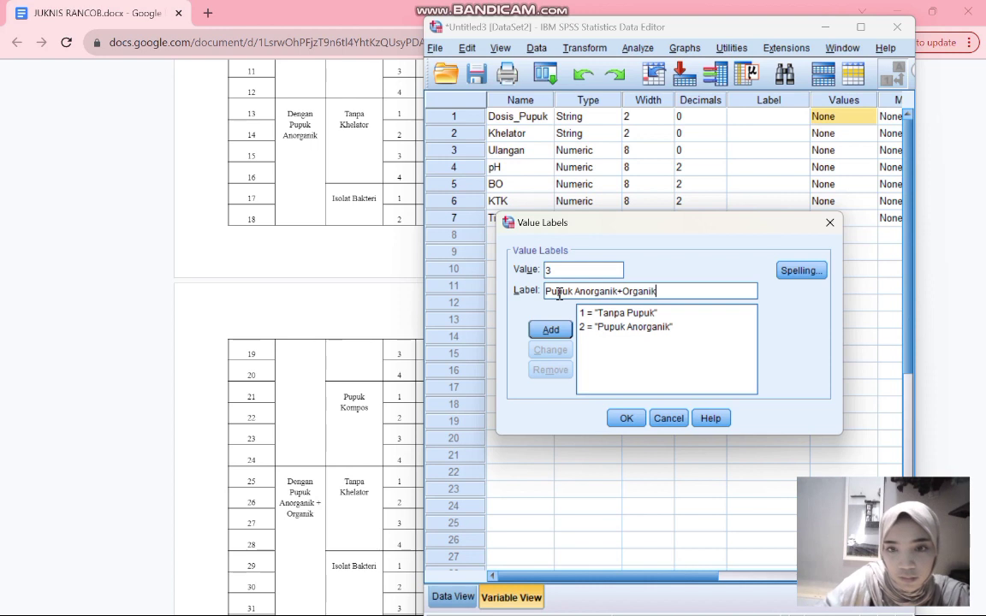
click(550, 329)
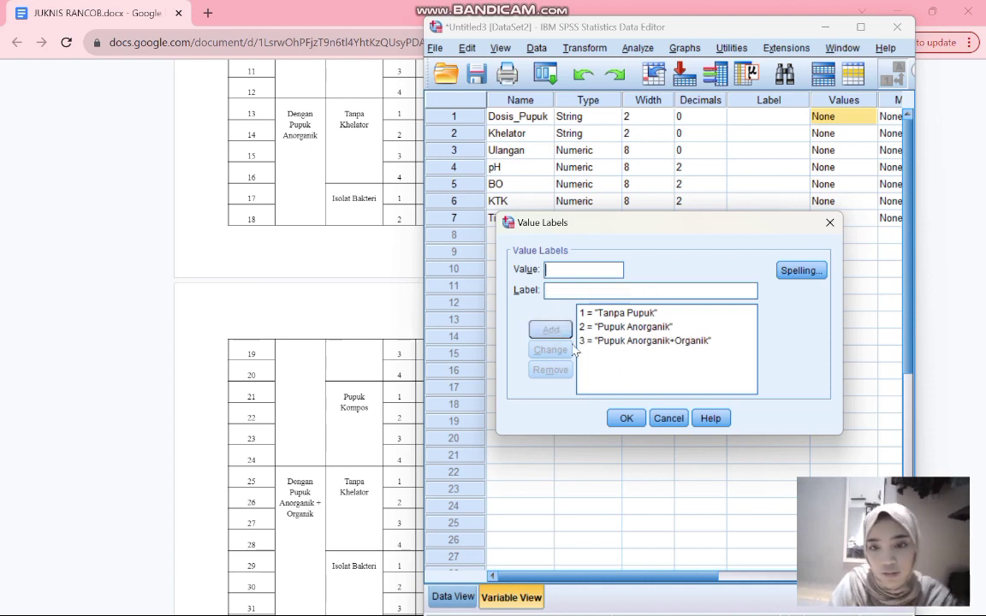
click(636, 420)
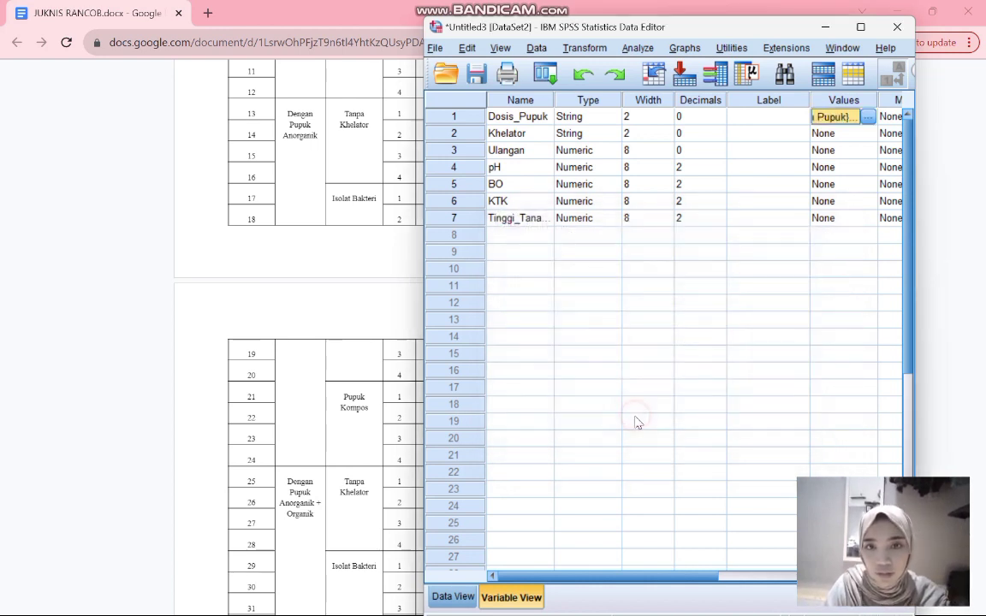
Step: Open the value labels of Khelator and add the label Tanpa Khelator for value 1
click(837, 134)
click(867, 135)
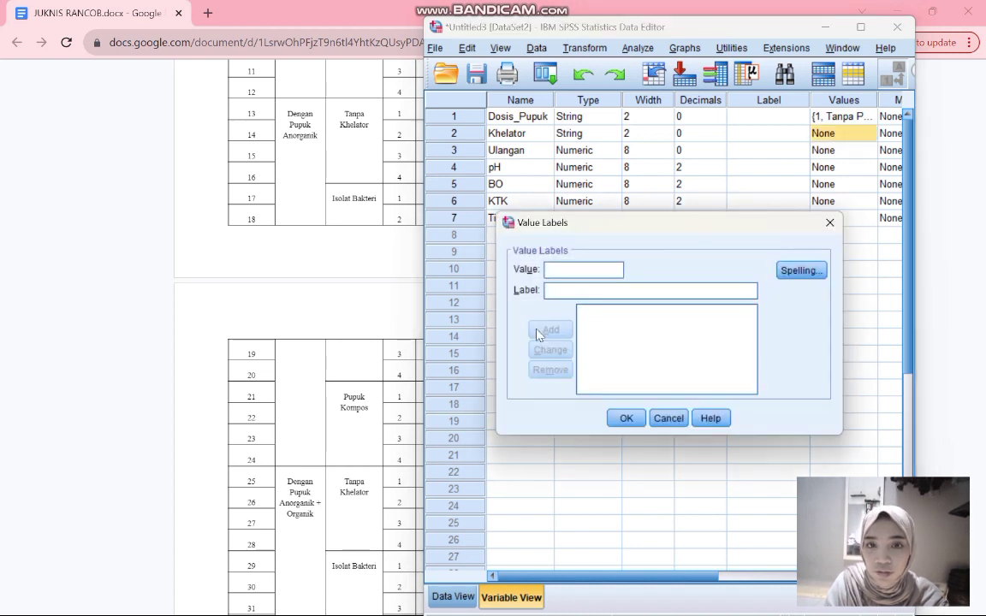
scroll(287, 412, up, 5)
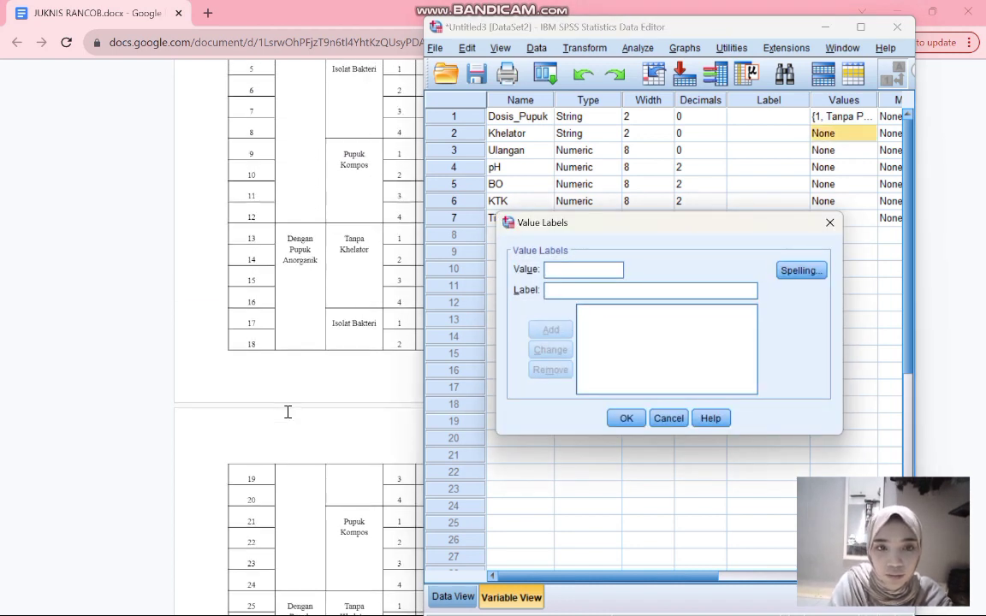
scroll(288, 411, up, 8)
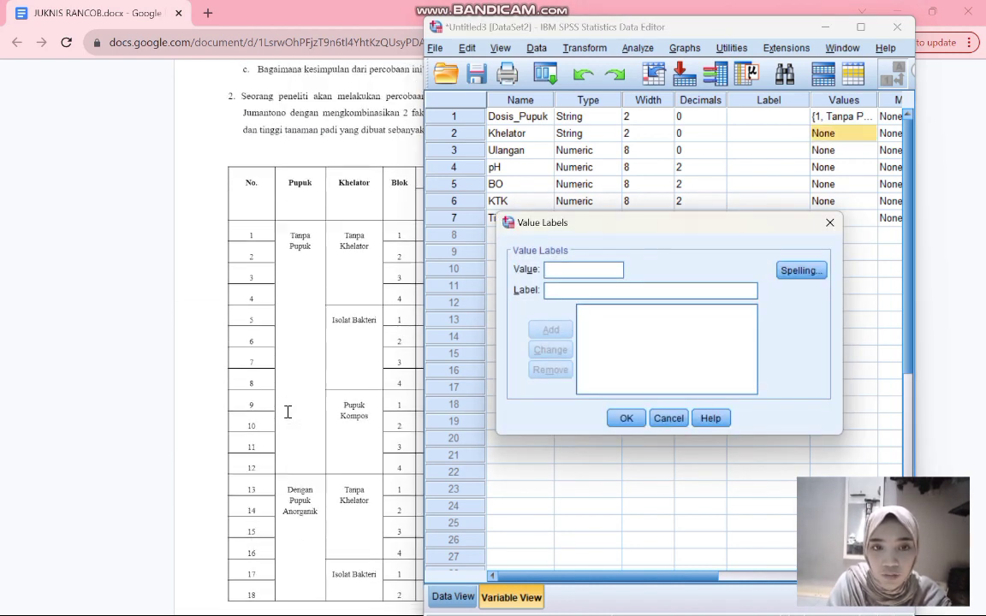
click(570, 292)
text(Tanpa Khelator)
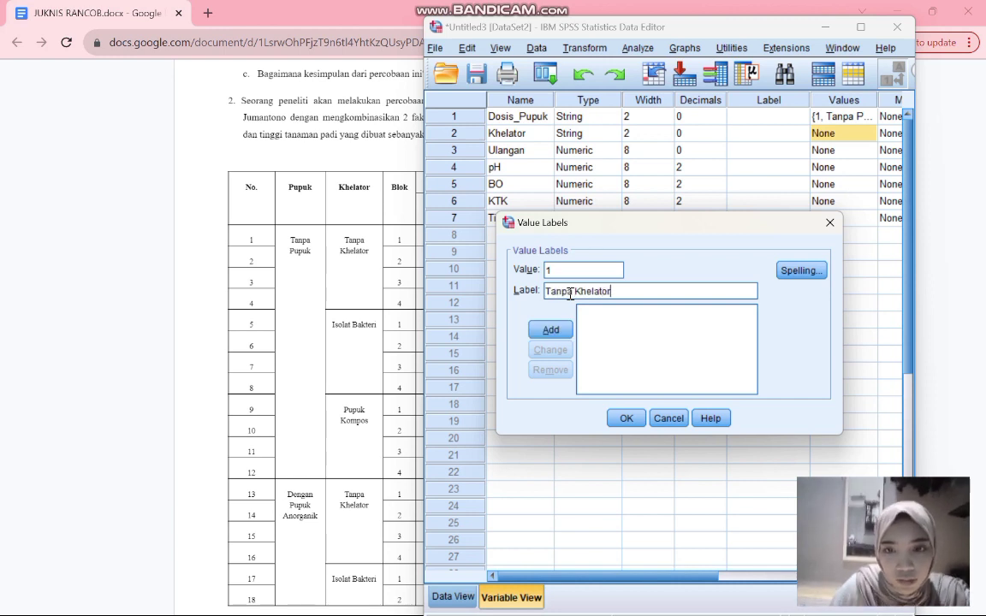
click(552, 332)
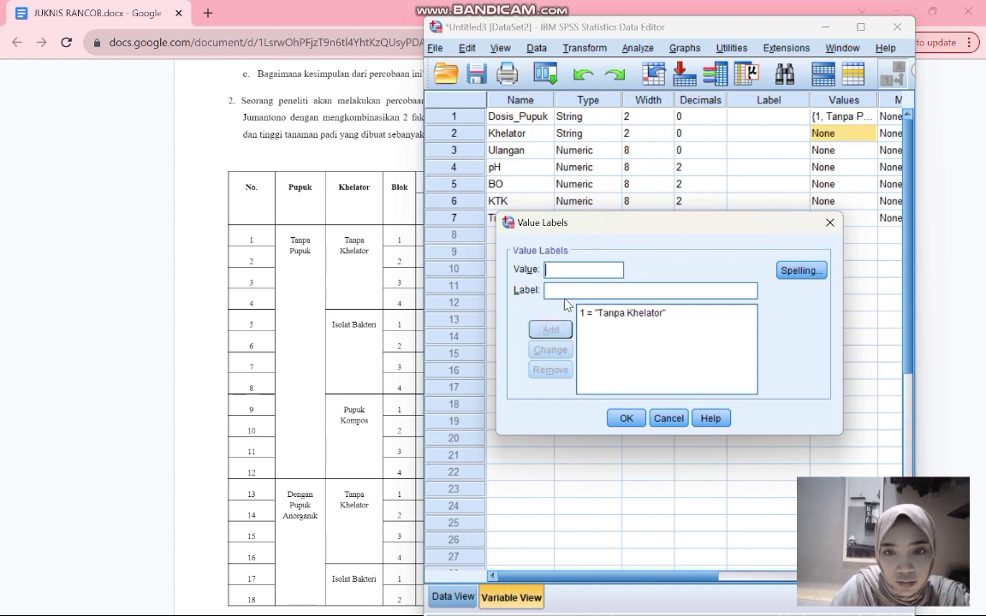
Step: Enter the label Isolat Bakteri for value 2 of Khelator
click(562, 289)
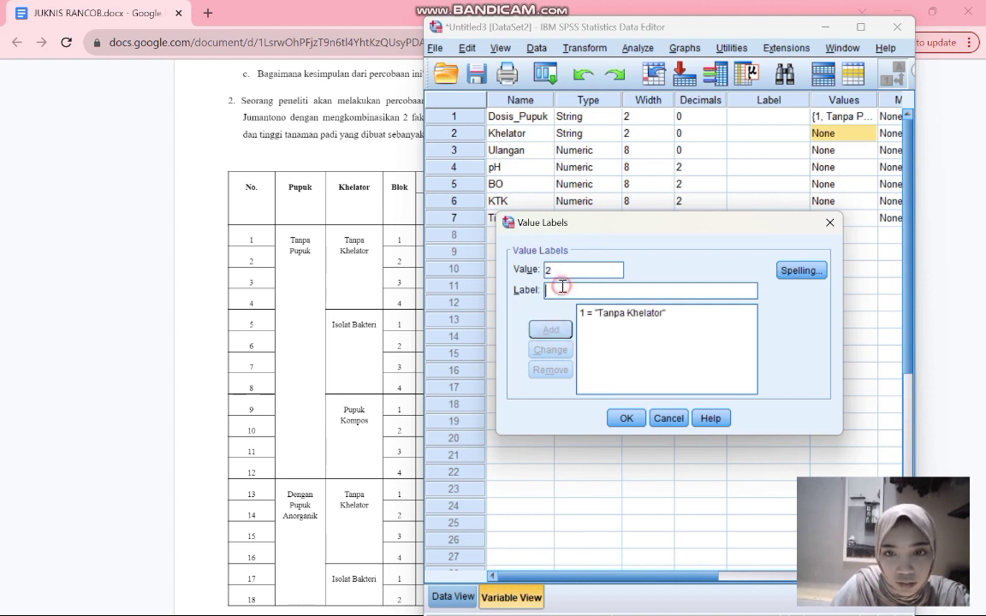
text(Isolat Bakteri)
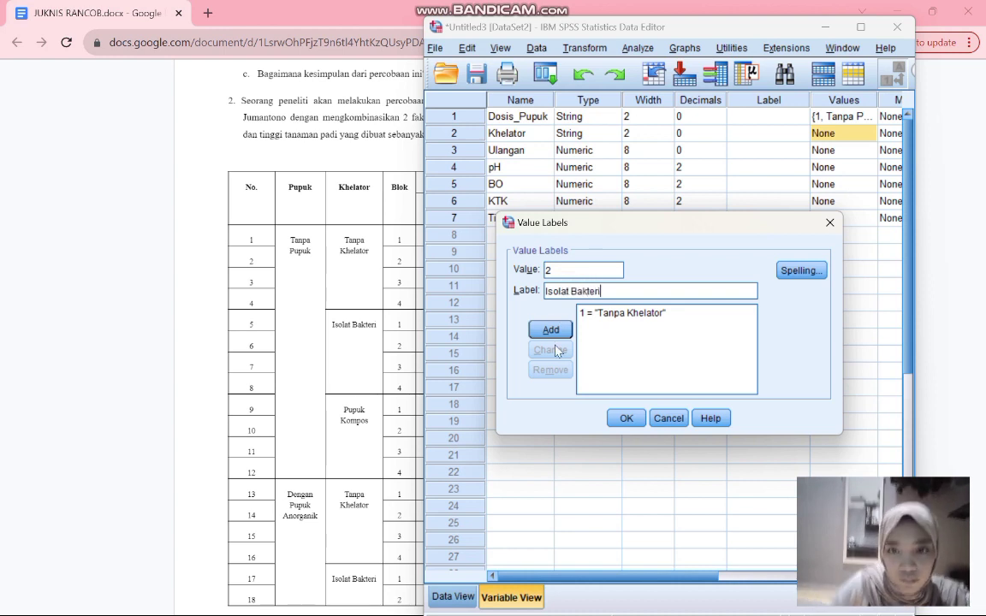
Step: Add the value labels 2 = "Isolat Bakteri" and 3 = "Pupuk Kompos" to the Khelator variable and apply them
click(550, 330)
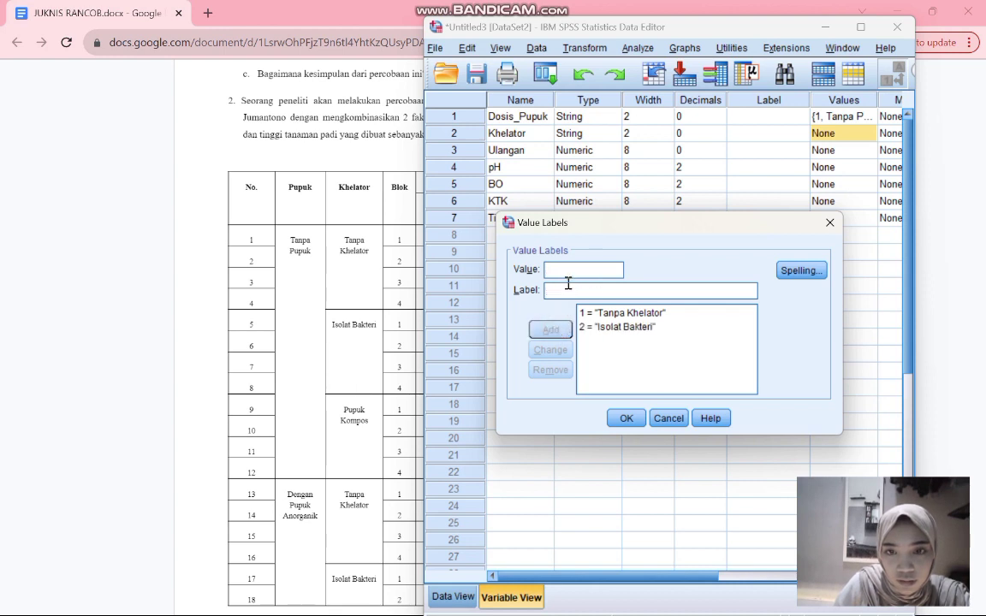
click(565, 292)
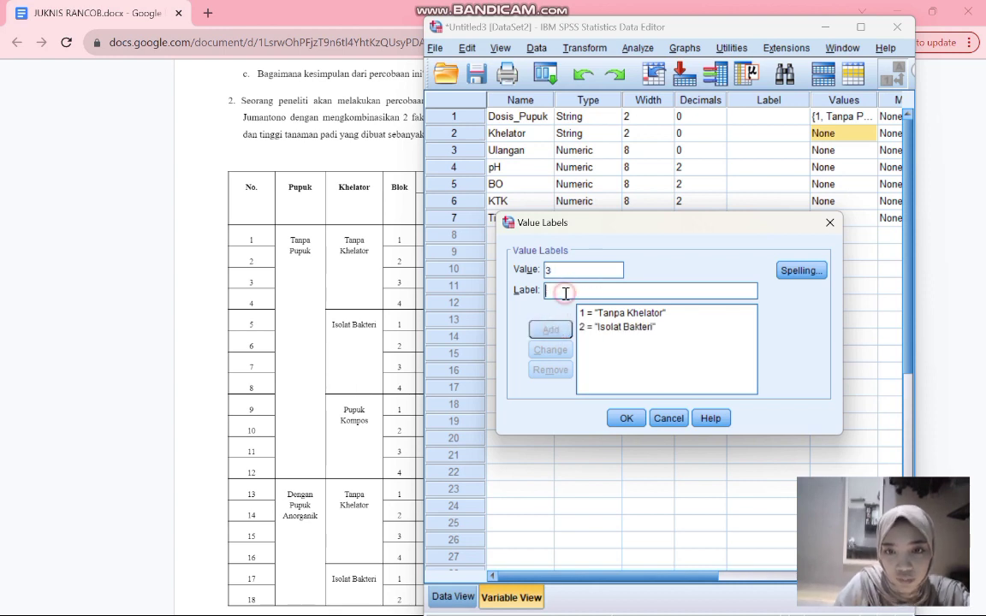
text(Pupuk Komp)
click(550, 329)
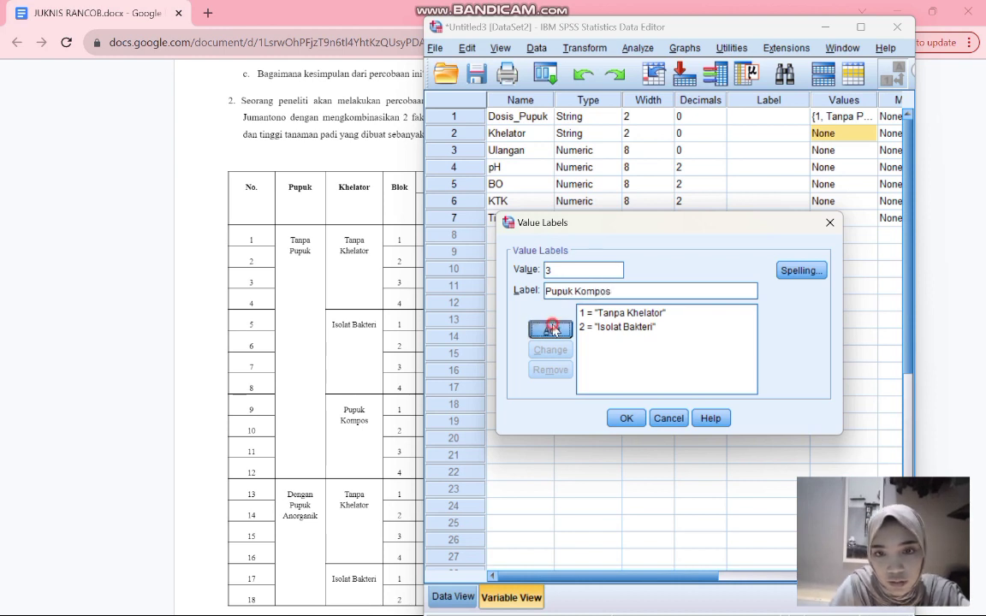
click(619, 419)
Step: Start the value labels of the Ulangan variable by adding 1 = "1" and 2 = "2"
click(848, 149)
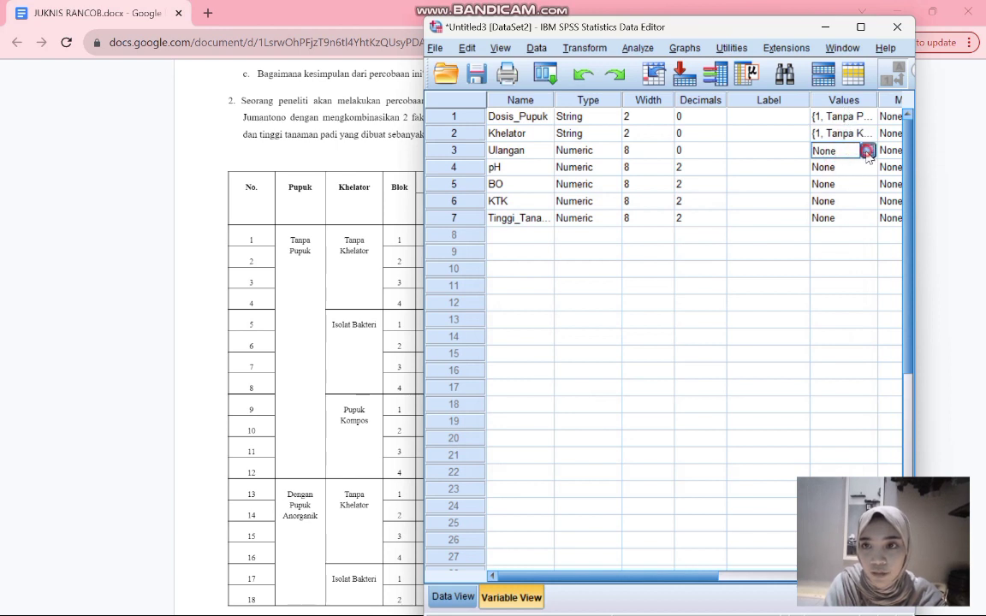
click(867, 150)
text(1)
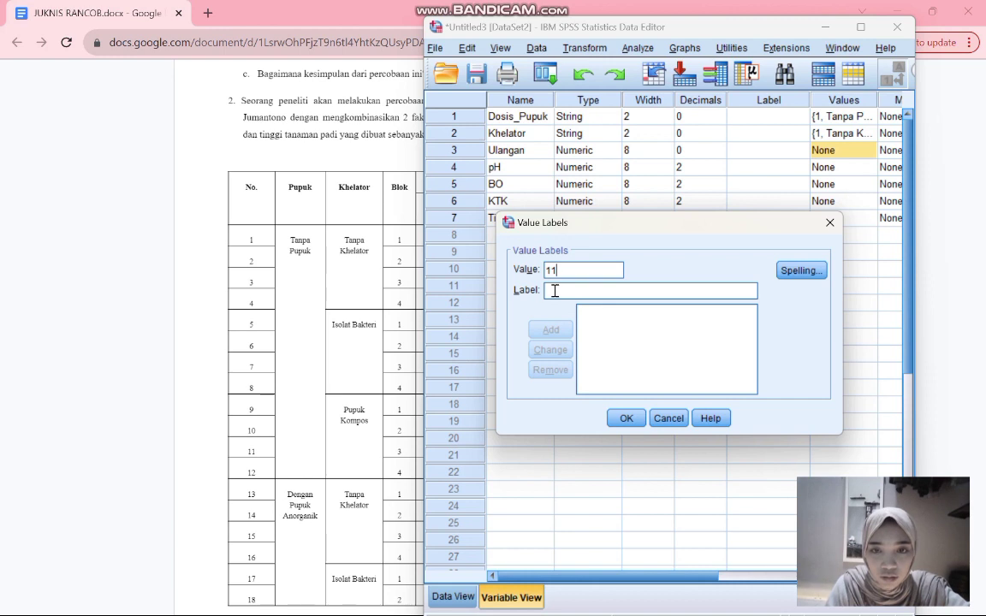
key(BackSpace)
key(BackSpace)
click(555, 290)
text(1)
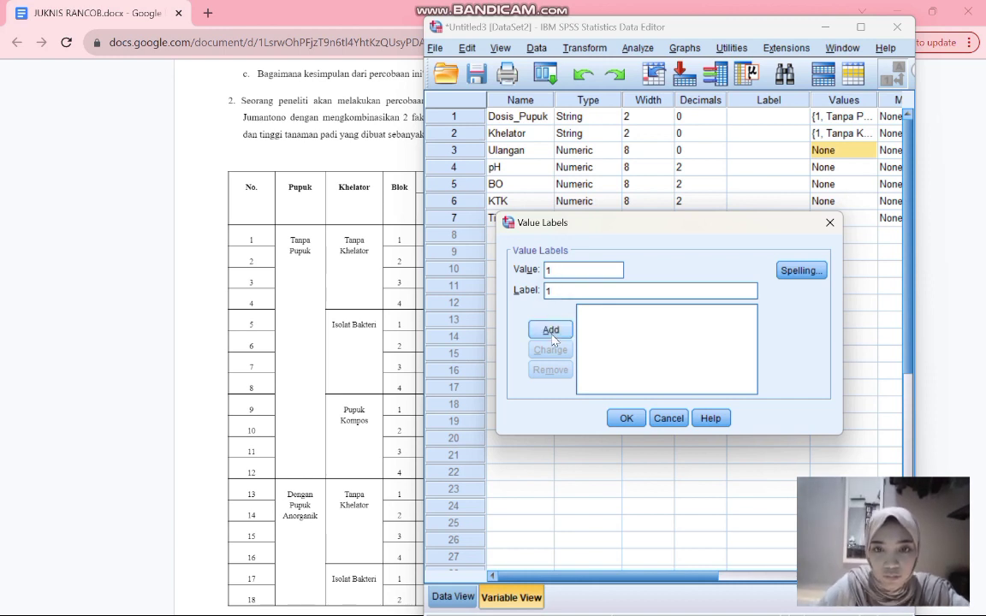
click(551, 331)
text(2)
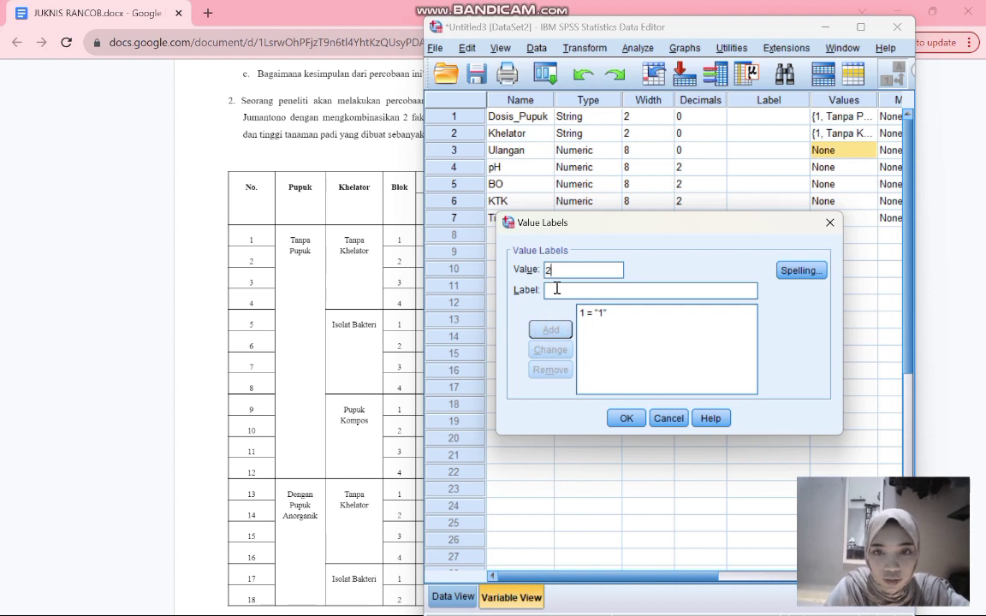
text(2)
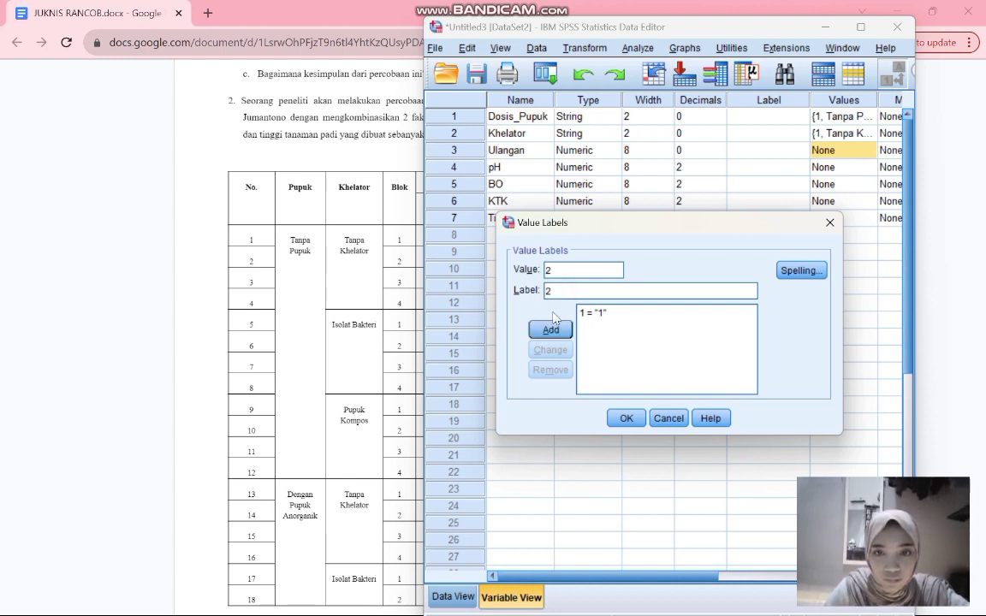
click(551, 332)
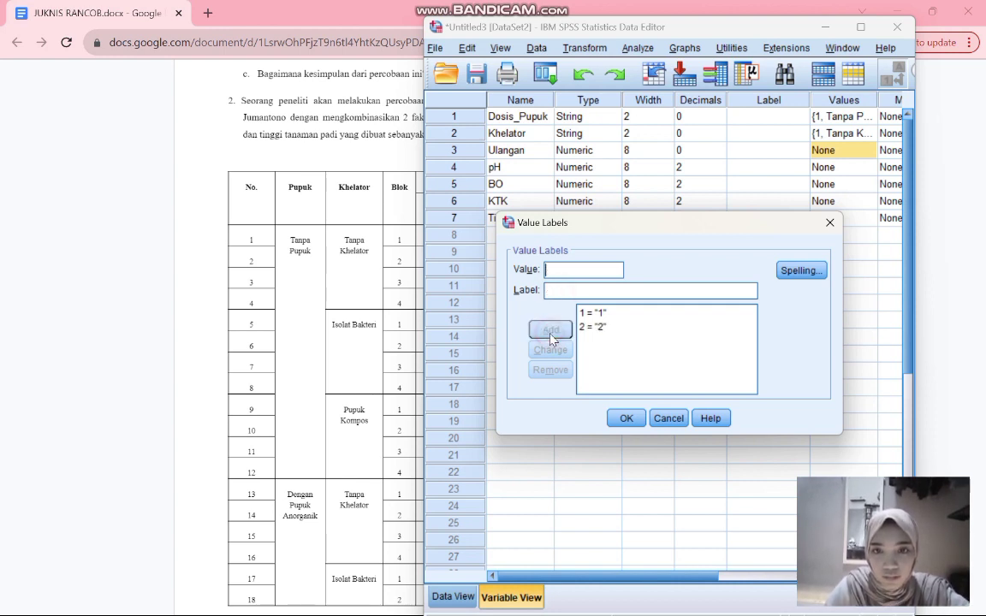
Step: Add the value labels 3 = "3" and 4 = "4" to Ulangan and apply the label set
text(3)
click(553, 290)
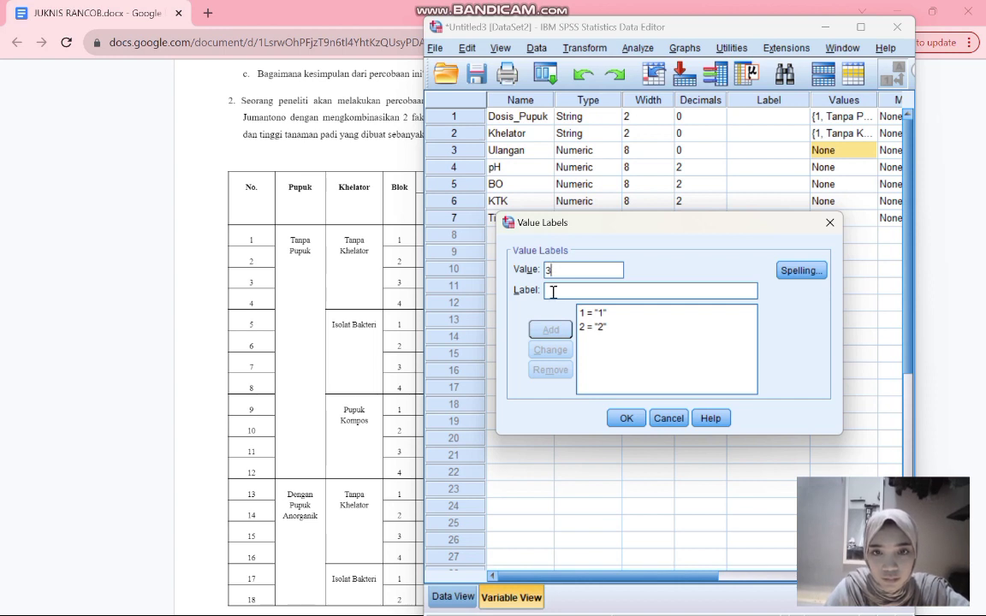
right_click(553, 292)
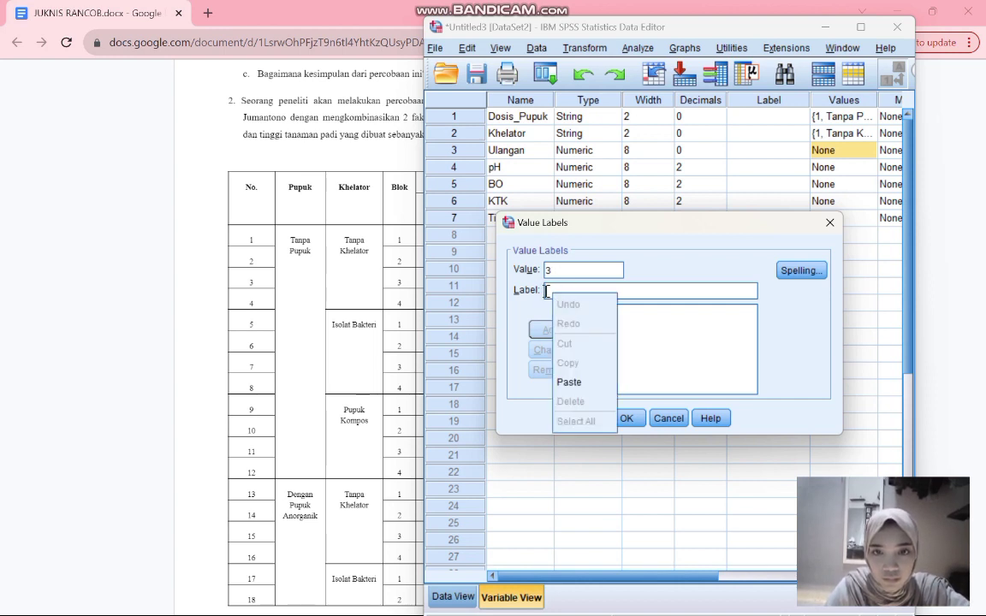
click(546, 291)
text(3)
click(549, 332)
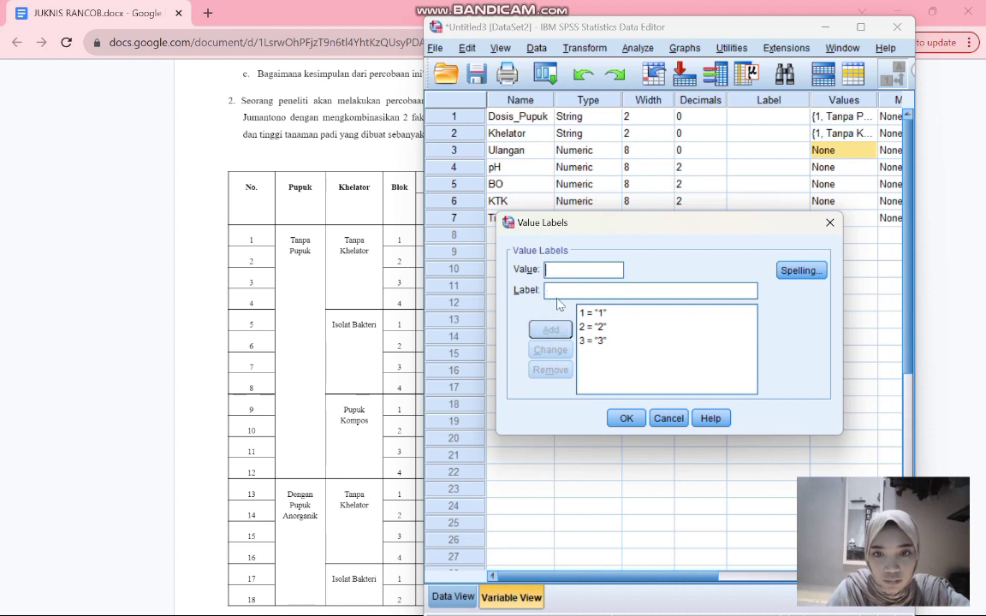
text(4)
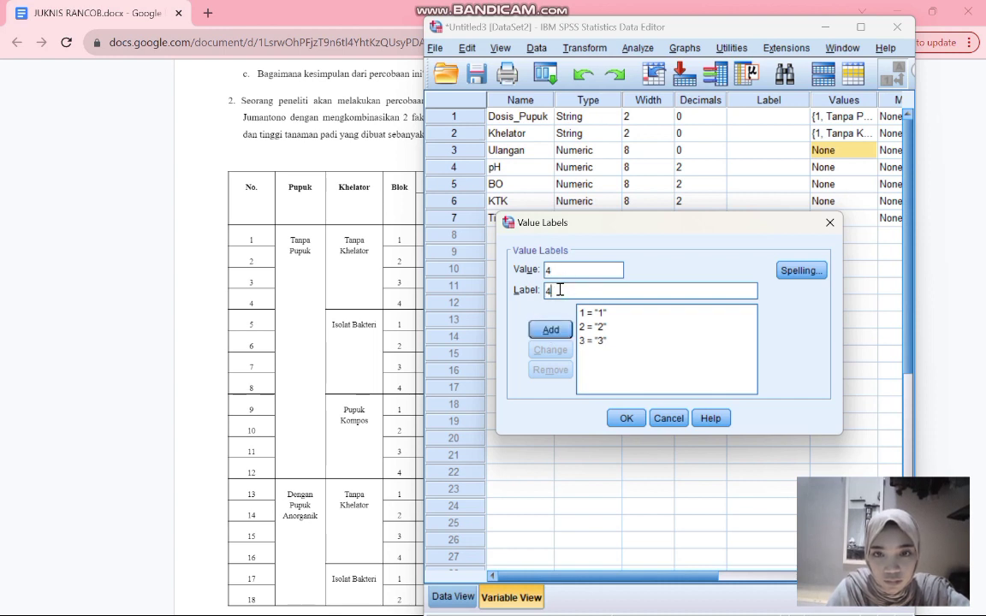
click(550, 331)
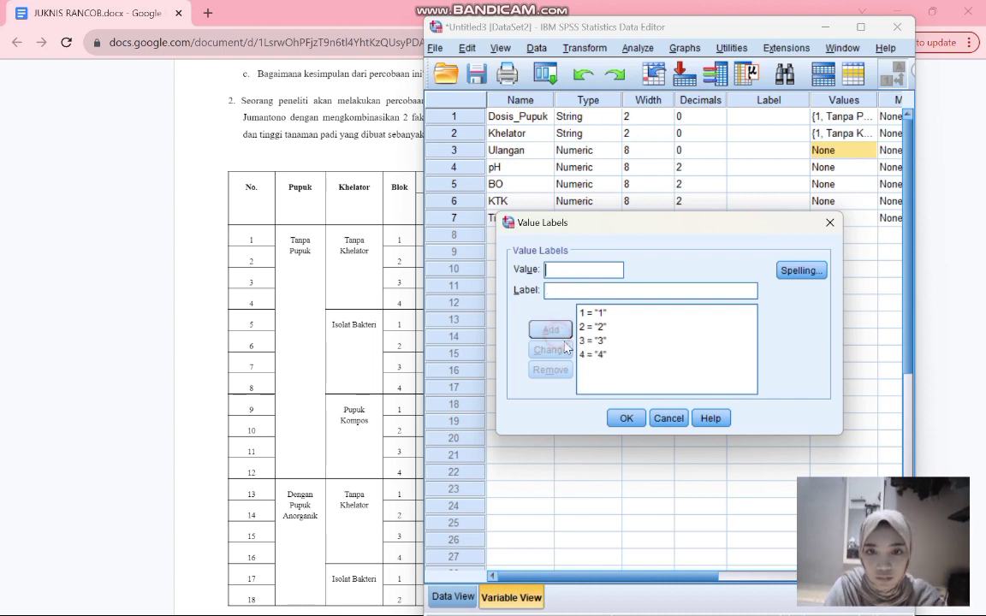
click(625, 418)
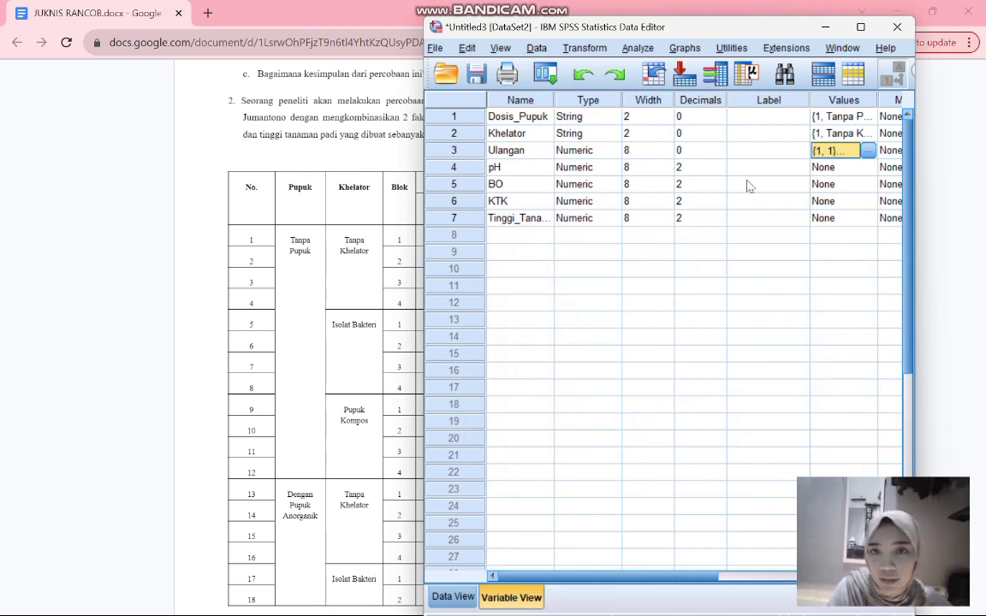
Step: In the data sheet, replace the Dosis_Pupuk entries in rows 1 to 12 with code 1 (Tanpa Pupuk)
click(453, 597)
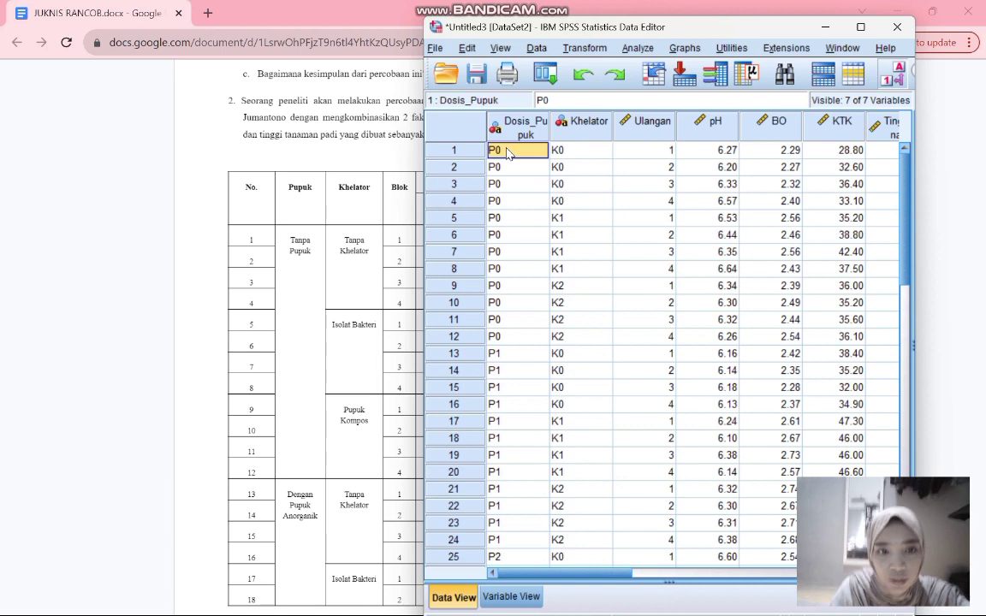
text(1)
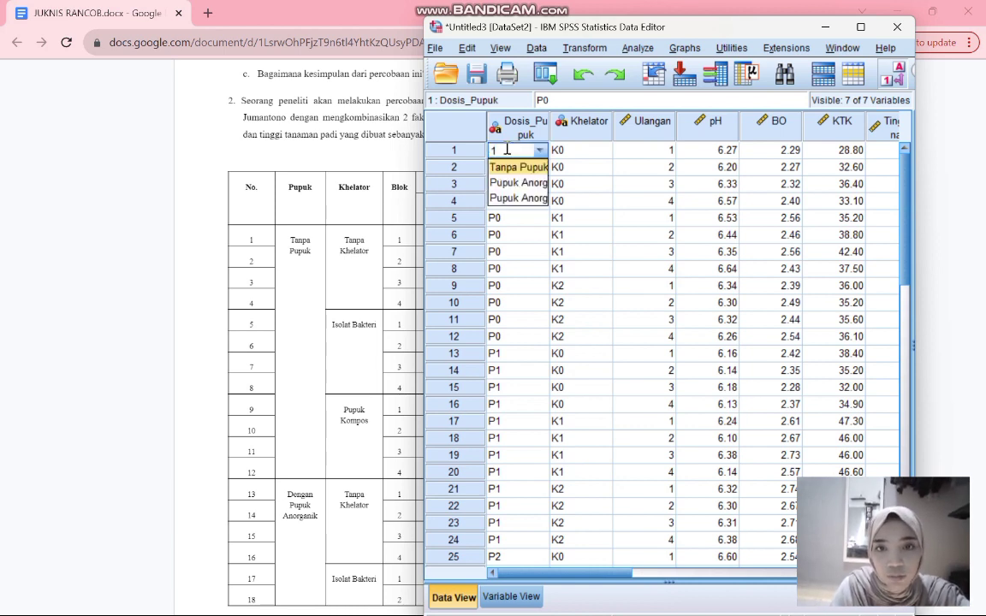
key(Return)
text(2)
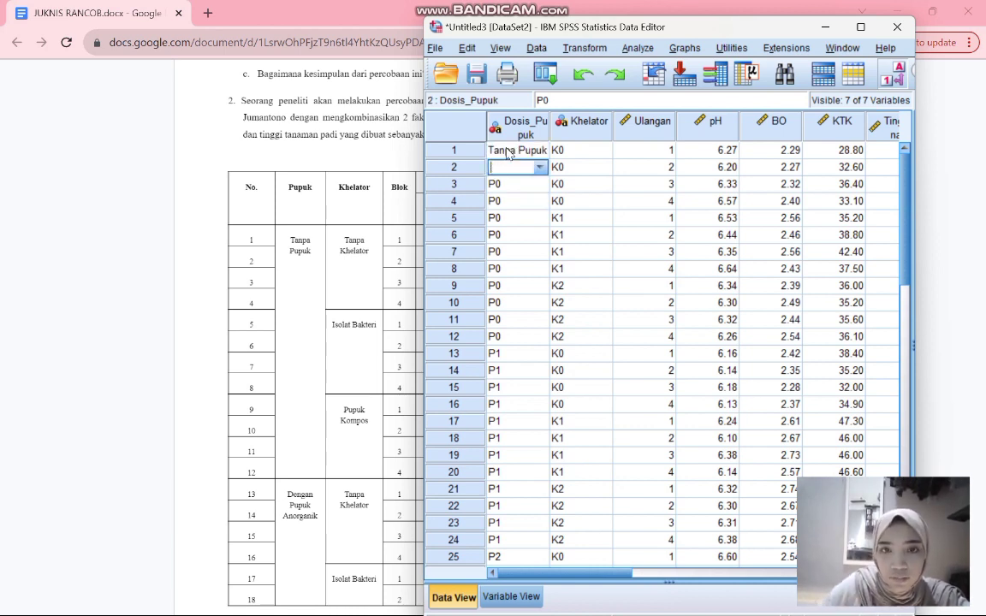
key(Return)
text(1)
key(Return)
text(1)
key(Return)
text(1)
key(Return)
text(1)
key(Return)
text(1)
key(Return)
text(1)
key(Return)
text(1)
key(Return)
text(1 1)
key(Return)
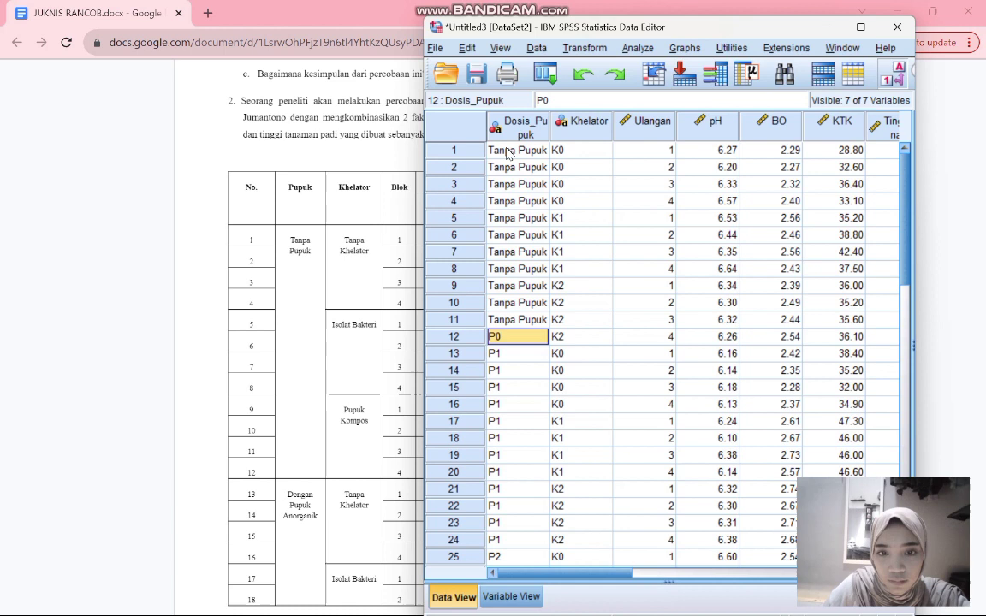
text(1)
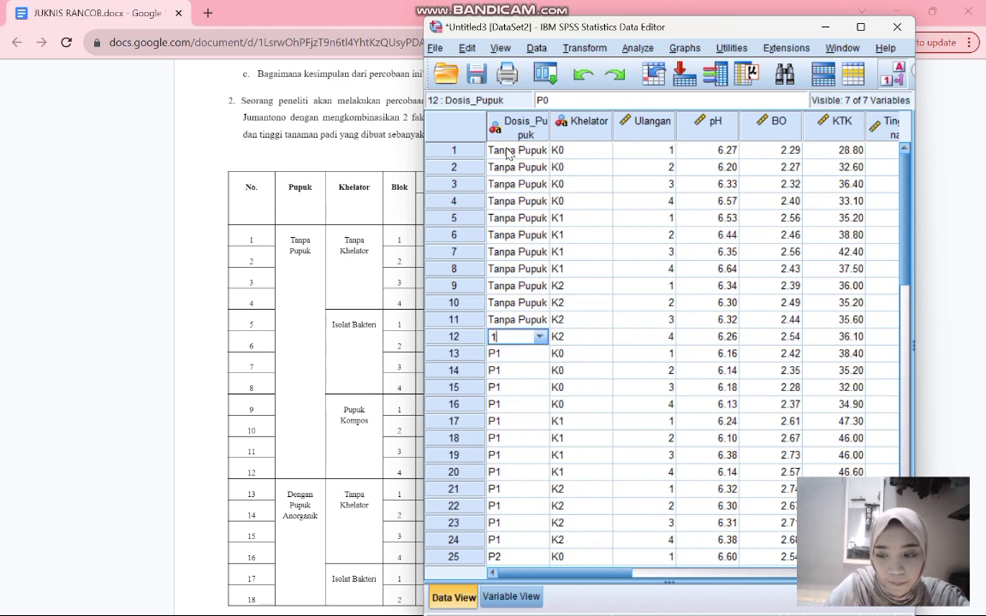
key(Return)
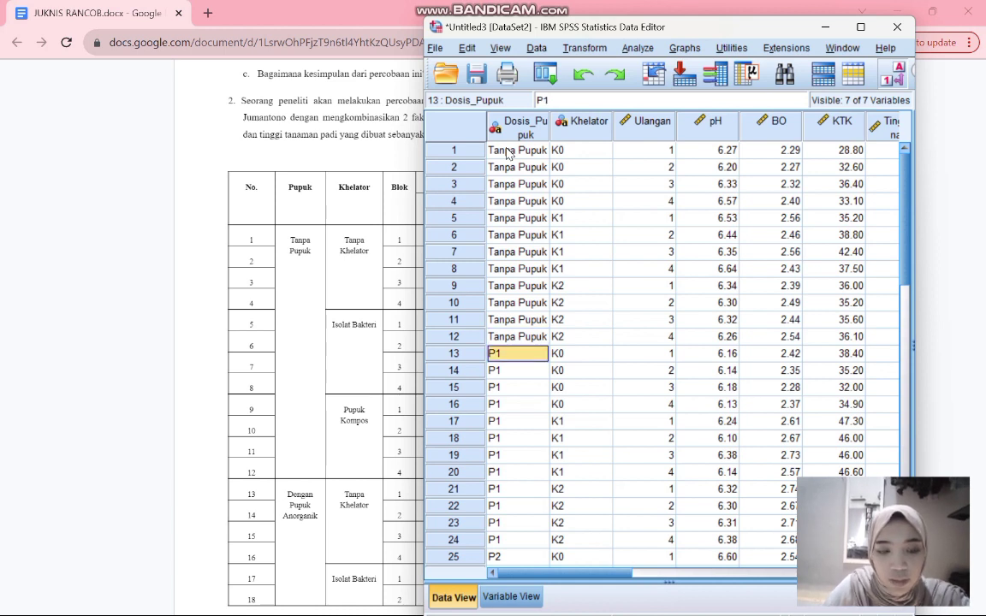
Step: Replace the Dosis_Pupuk entries in rows 13 to 24 with code 2
key(2)
key(Return)
key(2)
key(Return)
key(2)
key(Return)
key(2)
key(Return)
key(2)
key(Return)
key(2)
key(Return)
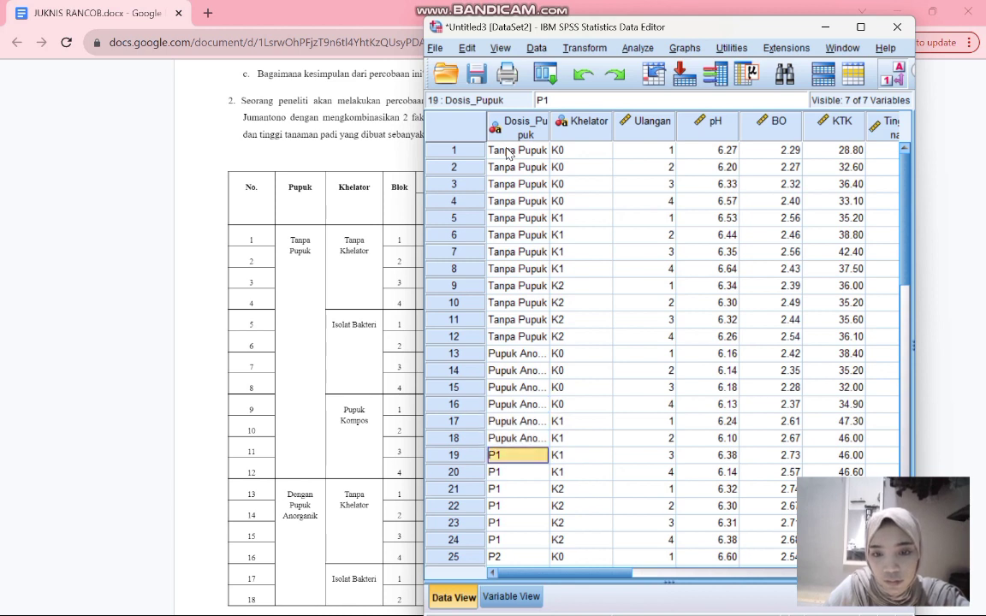
key(2)
key(Return)
key(2)
key(Return)
key(2)
key(Return)
key(2)
key(Return)
key(2)
key(Return)
key(2)
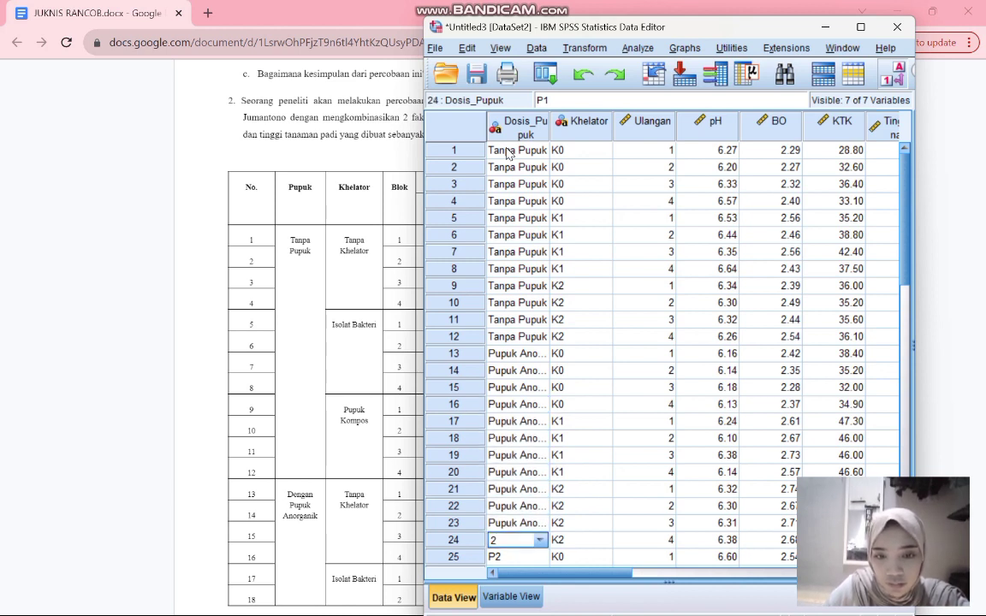
key(Return)
Step: Enter code 2 for Dosis_Pupuk in rows 25 to 28
key(2)
key(Return)
key(2)
key(Return)
key(2)
key(Return)
key(2)
key(Return)
Step: Replace the remaining Dosis_Pupuk entries in rows 29 to 36 with code 3
key(3)
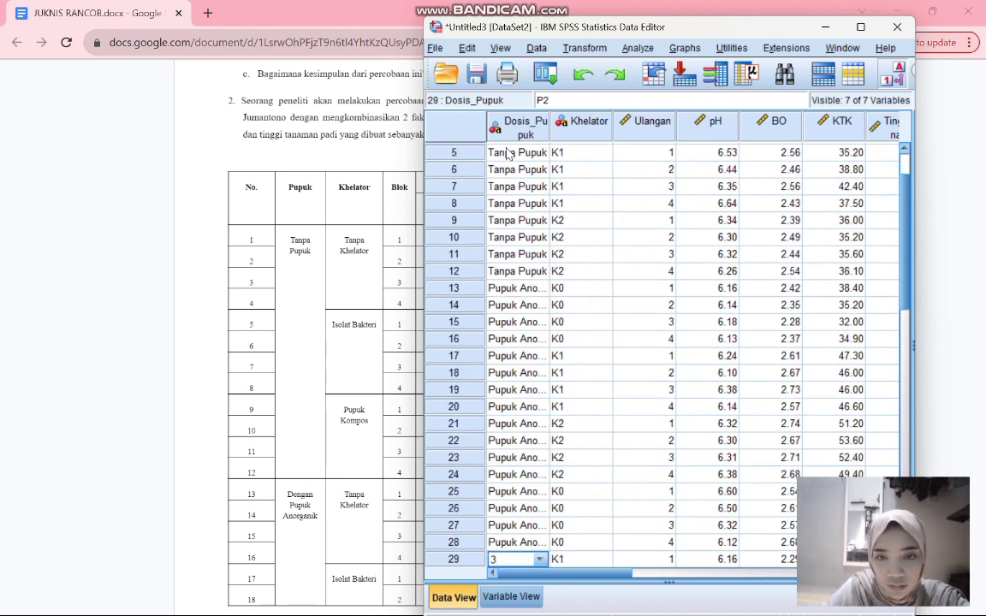
scroll(900, 257, down, 7)
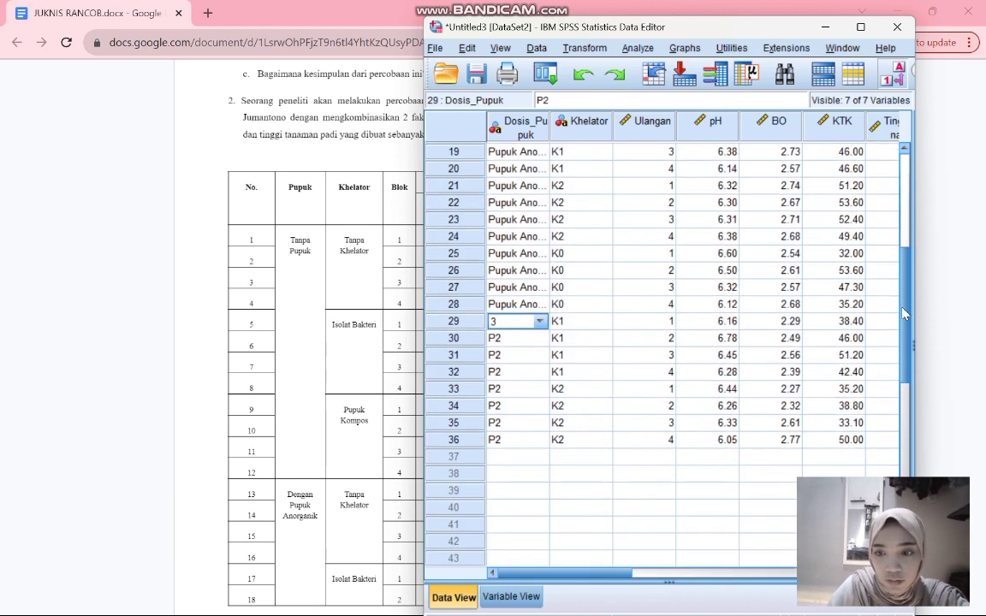
key(Return)
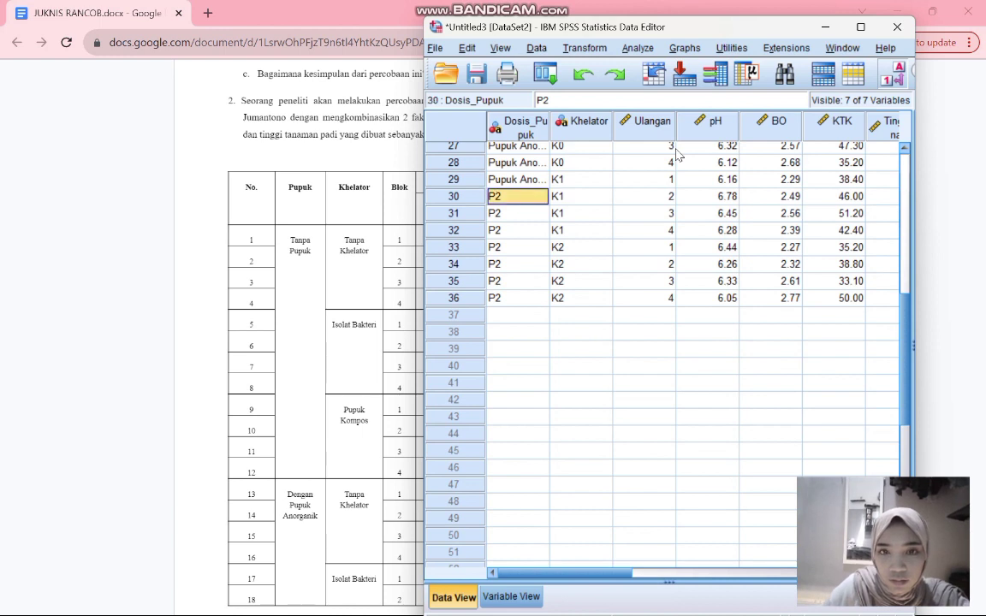
text(3 3 3 3 3 3)
key(Return)
text(3)
key(Return)
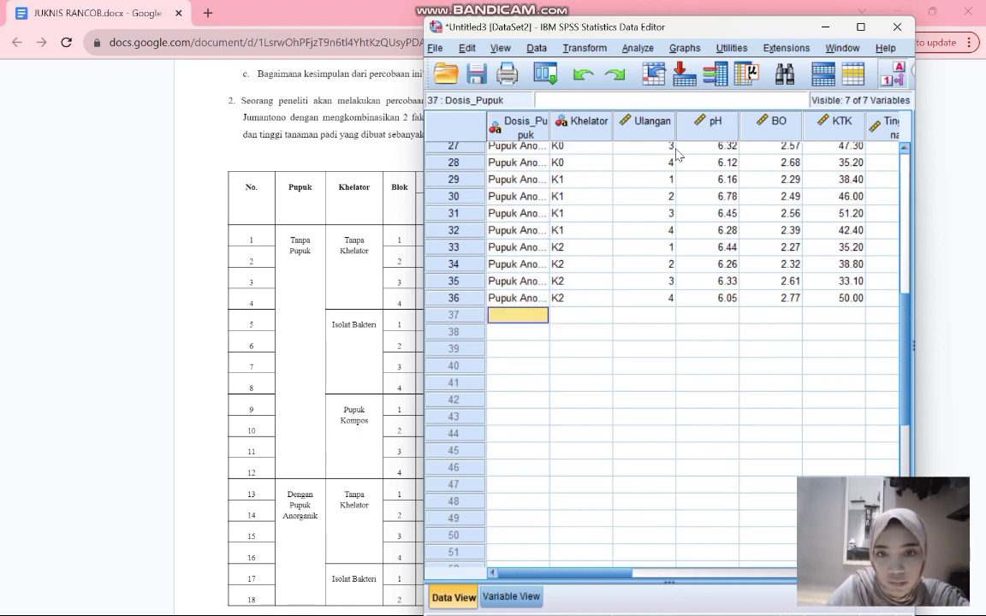
Step: Recode the Khelator column: enter 1 in rows 1 to 4, 2 in rows 5 to 8 and 3 in rows 9 to 12
key(Right)
key(Up)
key(Up)
key(Up)
key(Up)
key(Up)
key(Up)
key(Up)
key(Up)
key(Up)
key(Up)
key(Up)
key(Up)
key(Up)
key(Up)
key(Up)
key(Up)
key(Up)
key(Up)
key(Up)
key(Up)
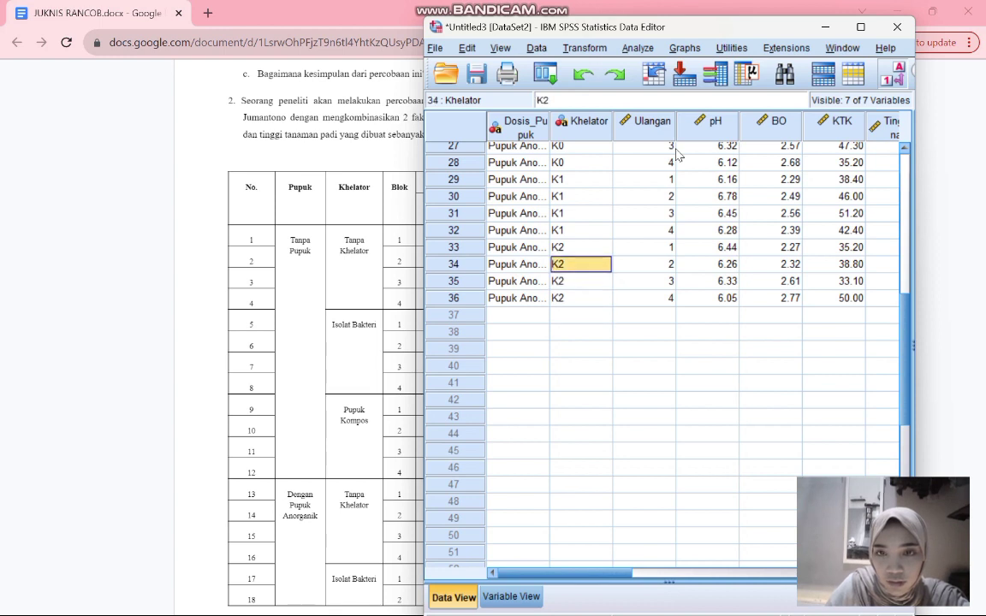
key(Up)
key(Up)
key(Up)
key(Up)
key(Up)
key(Up)
key(Up)
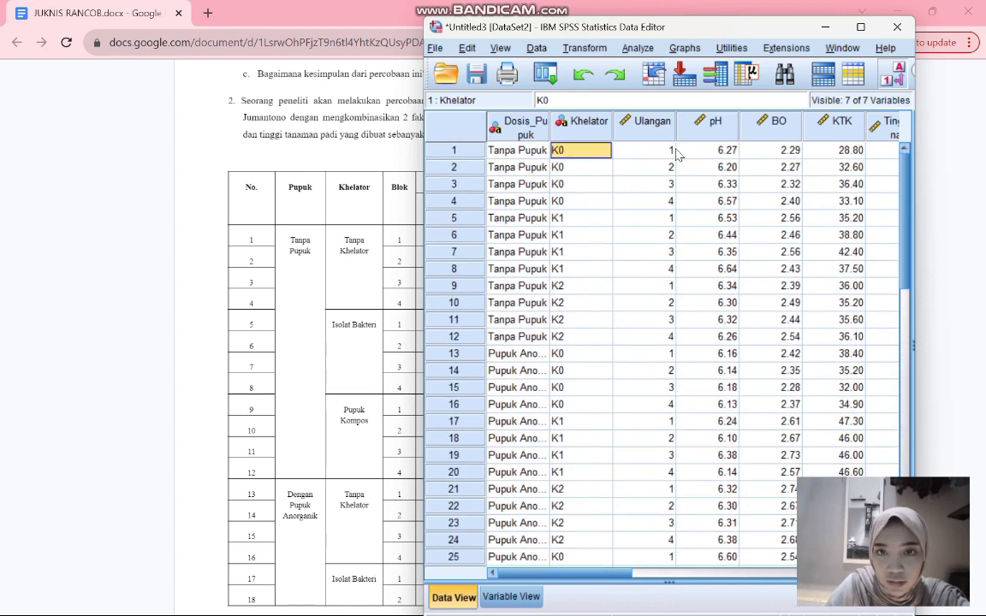
text(1)
key(Return)
text(1)
key(Return)
text(1)
key(Return)
text(1)
key(Return)
text(2)
key(Return)
text(2)
key(Return)
text(2)
key(Return)
text(2)
key(Return)
text(3)
key(Return)
text(3)
key(Return)
text(3)
key(Return)
text(3)
key(Return)
Step: Replace the Khelator entries in rows 13 to 16 with code 1
text(1)
key(Return)
text(1)
key(Return)
text(1)
key(Return)
text(1)
key(Return)
Step: Replace the Khelator entries in rows 17 to 20 with code 2
text(2)
key(Return)
text(2)
key(Return)
text(2)
key(Return)
text(2)
key(Return)
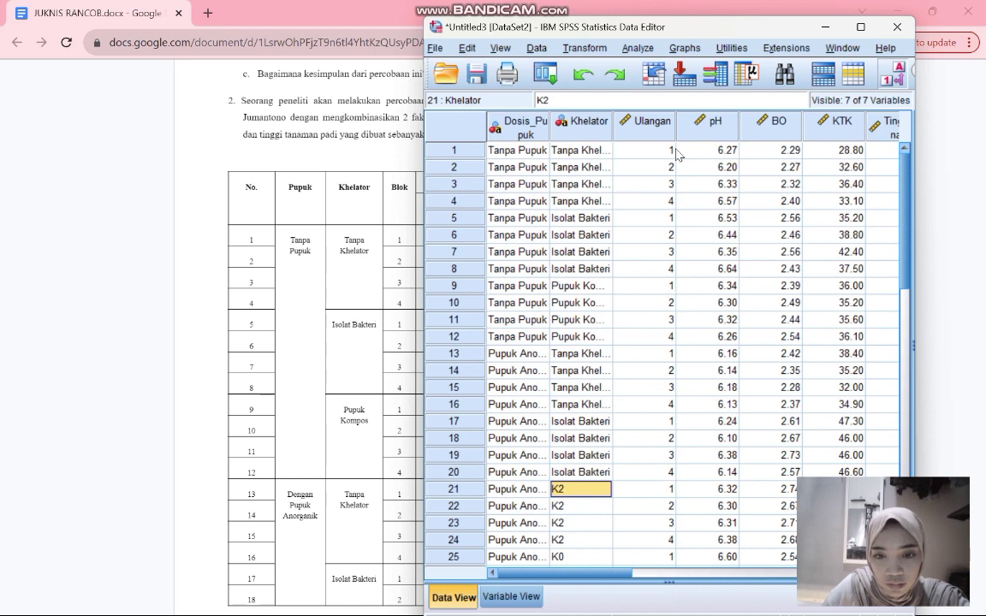
Step: Replace the Khelator entries in rows 21 to 24 with code 3
text(3)
key(Return)
text(3)
key(Return)
text(3)
key(Return)
text(3)
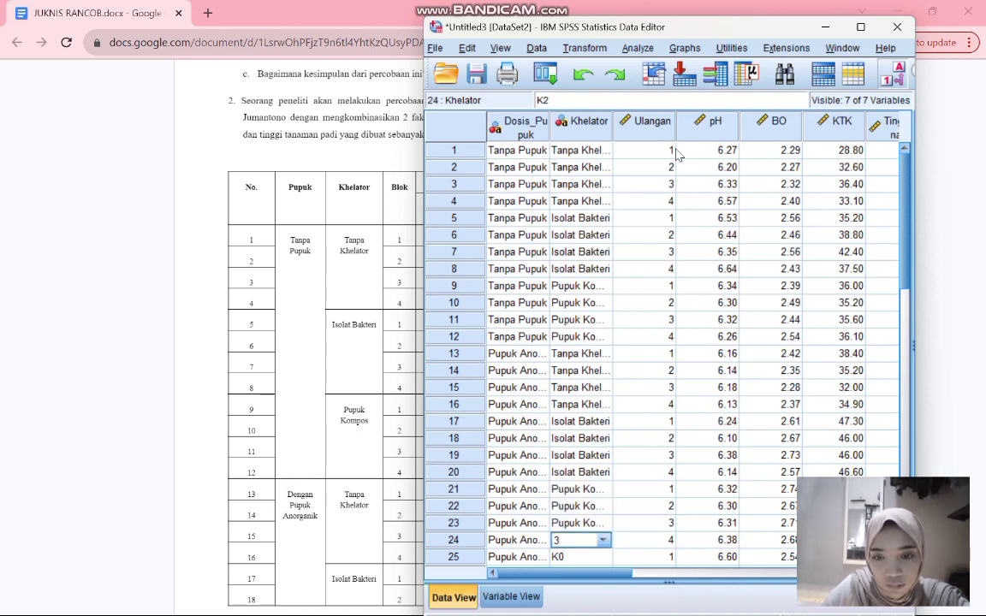
key(Return)
Step: Replace the Khelator entries in rows 25 to 28 with code 1
text(1)
key(Return)
text(1)
key(Return)
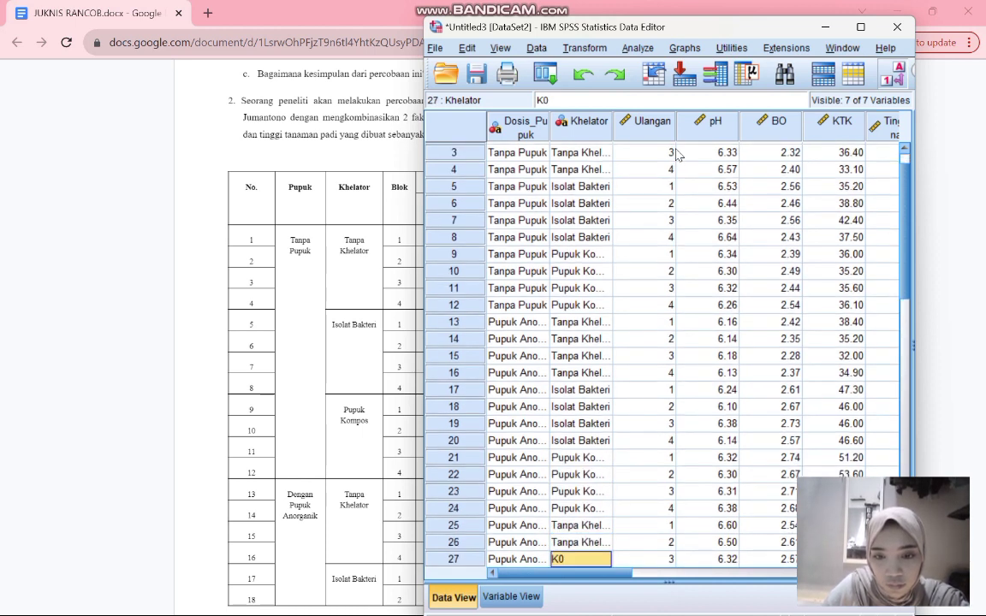
text(1)
key(Return)
text(1)
key(Return)
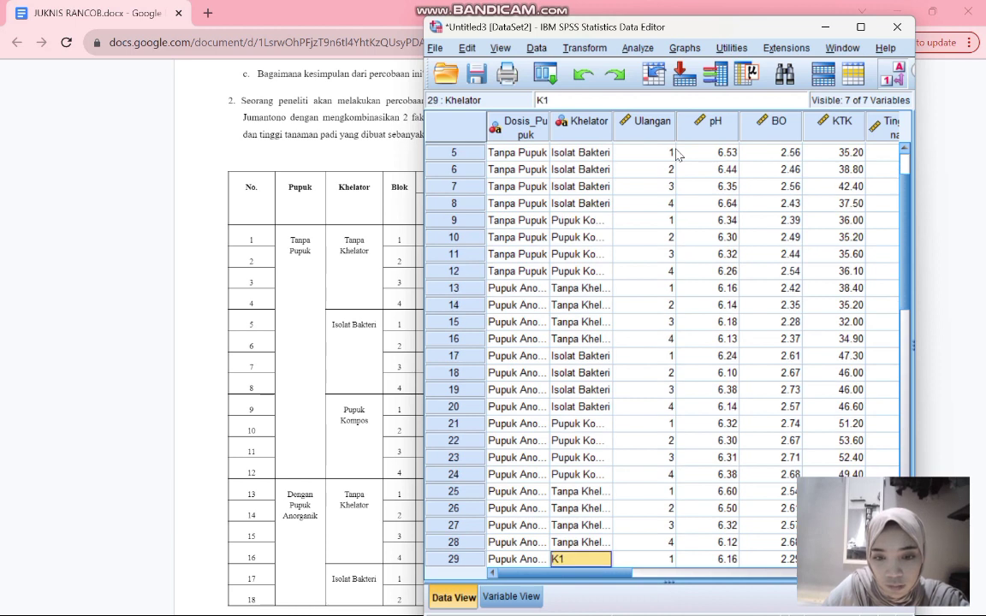
Step: Replace the Khelator entries in rows 29 to 32 with code 2
text(2)
key(Return)
text(2)
key(Return)
text(2)
key(Return)
text(2)
key(Return)
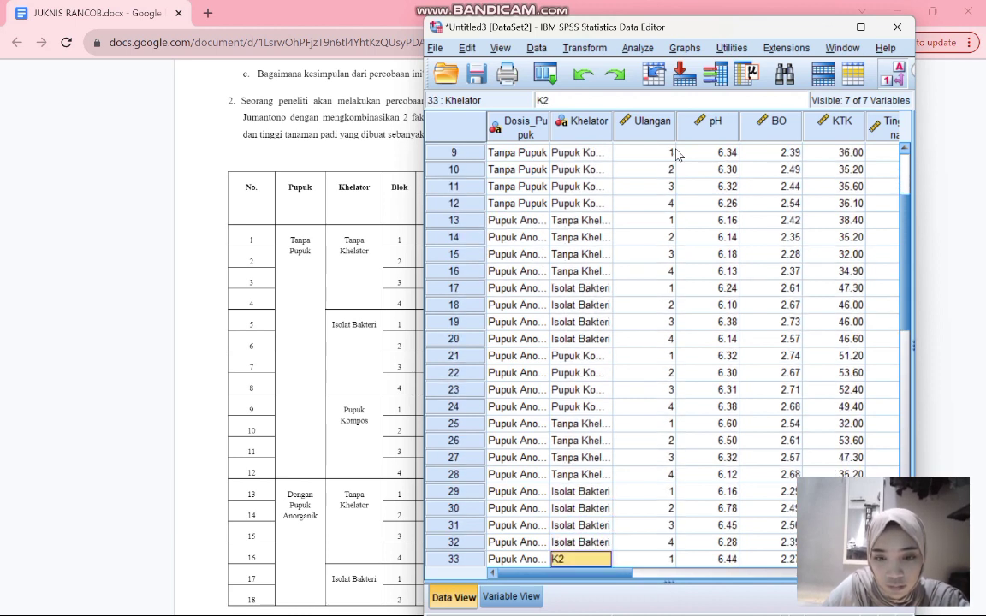
Step: Replace the remaining Khelator entries in rows 33 to 36 with code 3
text(3)
key(Return)
text(3)
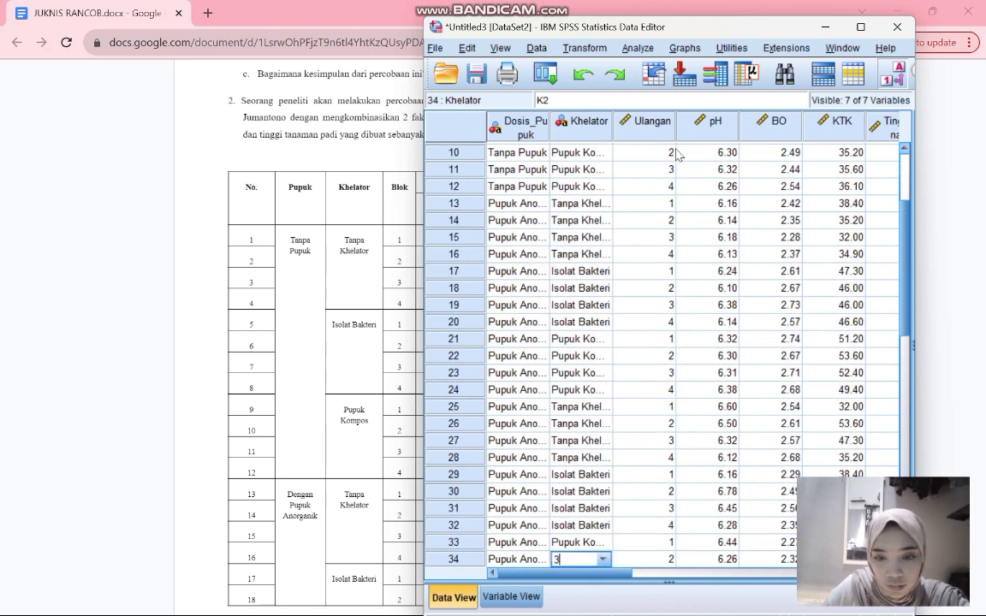
key(Return)
text(3)
key(Return)
text(3)
key(Return)
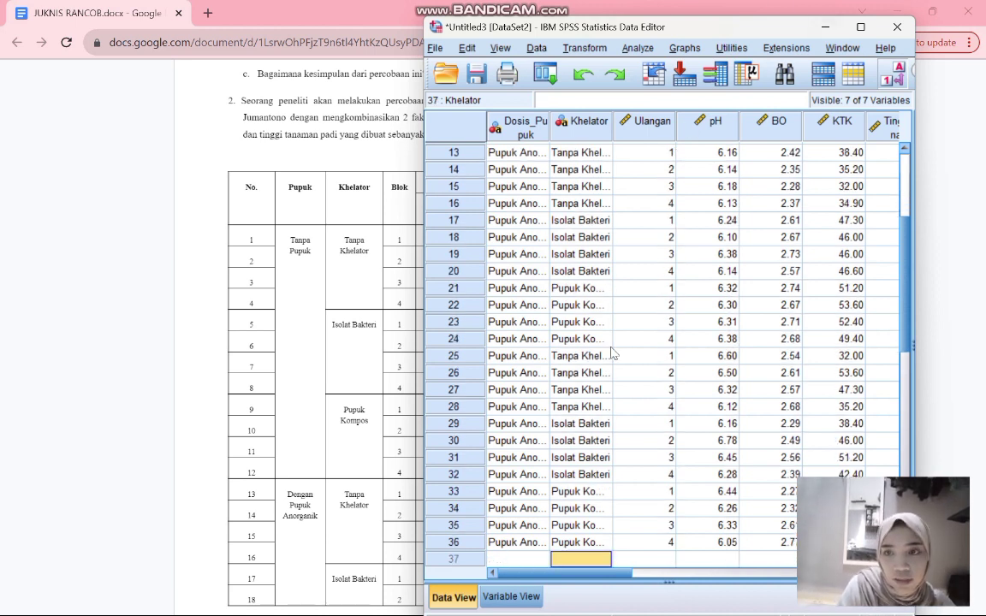
scroll(612, 352, up, 4)
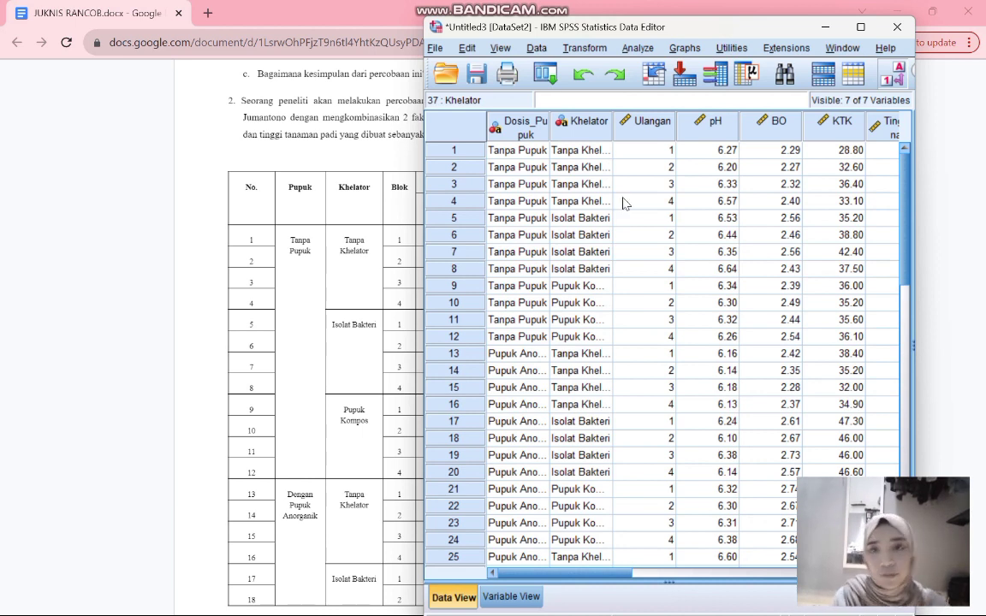
click(646, 49)
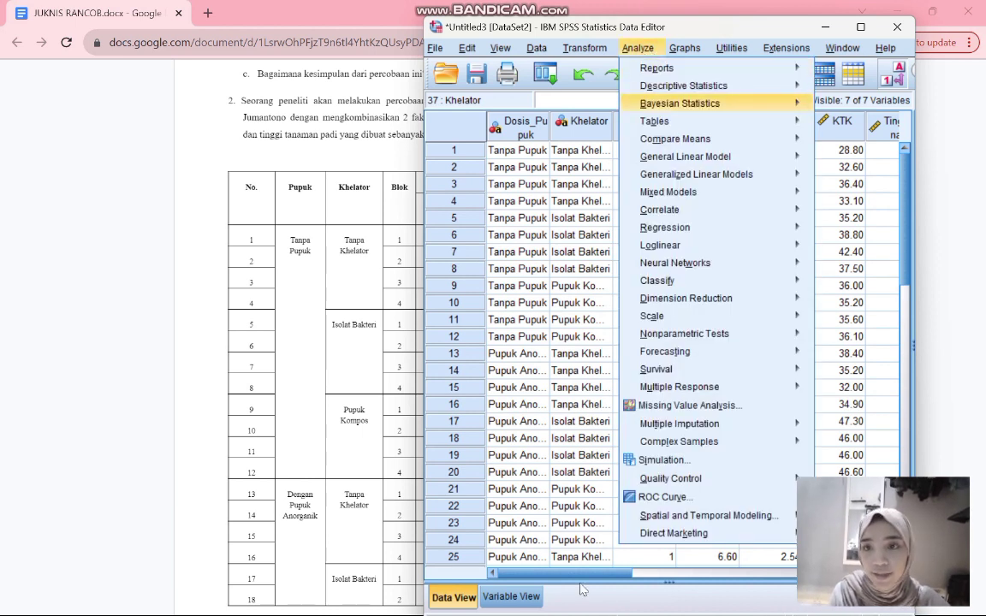
mouse_move(567, 598)
click(517, 337)
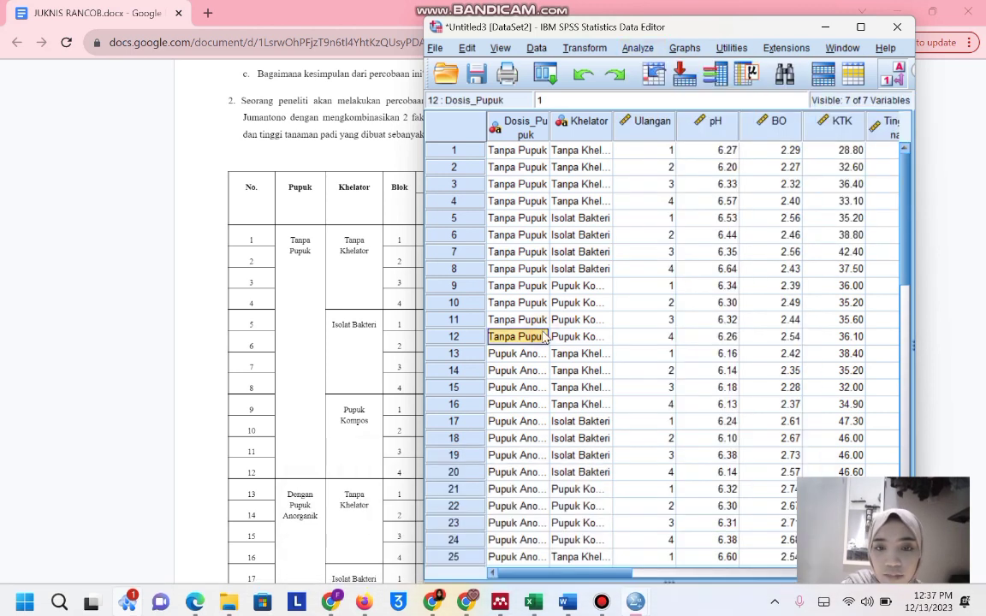
Step: Set the measurement level of the variables Dosis_Pupuk, Khelator and Ulangan to Nominal
click(511, 597)
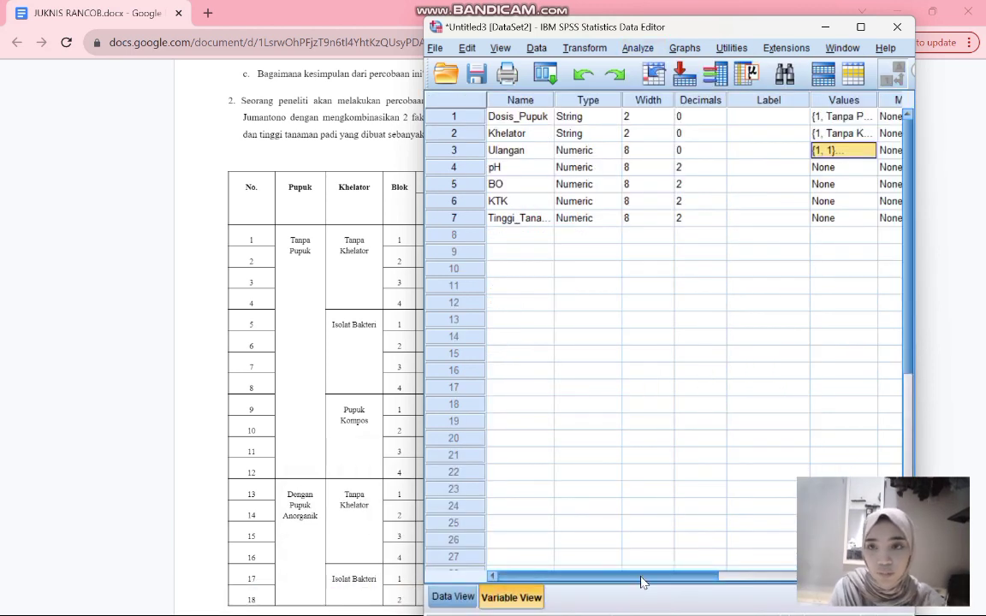
drag(557, 578, 748, 572)
click(792, 118)
click(824, 116)
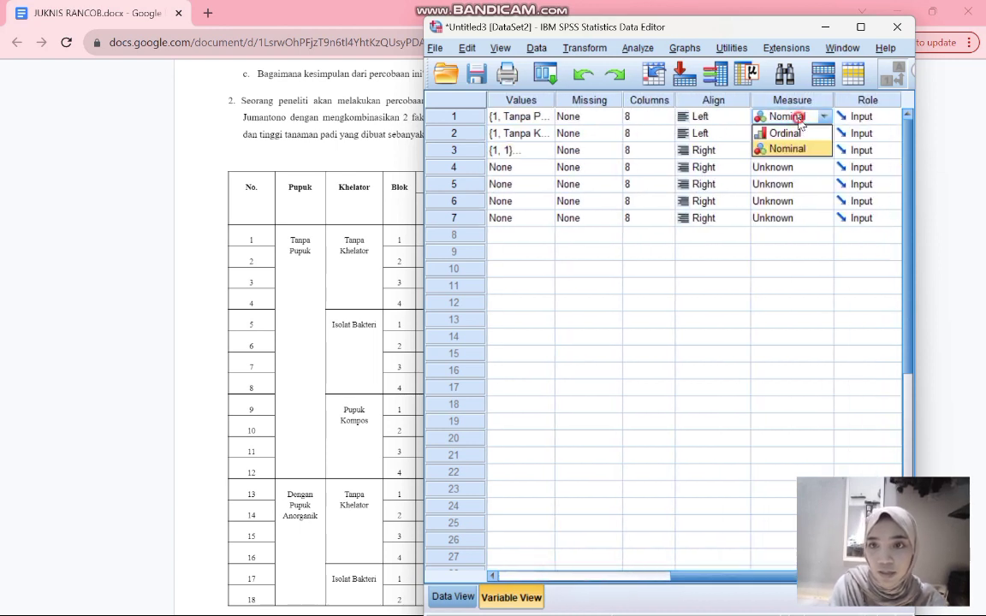
click(795, 148)
click(800, 135)
click(796, 166)
click(801, 152)
click(789, 198)
Step: Set the measurement level of pH, BO, KTK and Tinggi_Tanaman to Scale
click(798, 169)
click(785, 183)
click(791, 185)
click(792, 201)
click(792, 202)
click(794, 218)
click(796, 219)
click(797, 232)
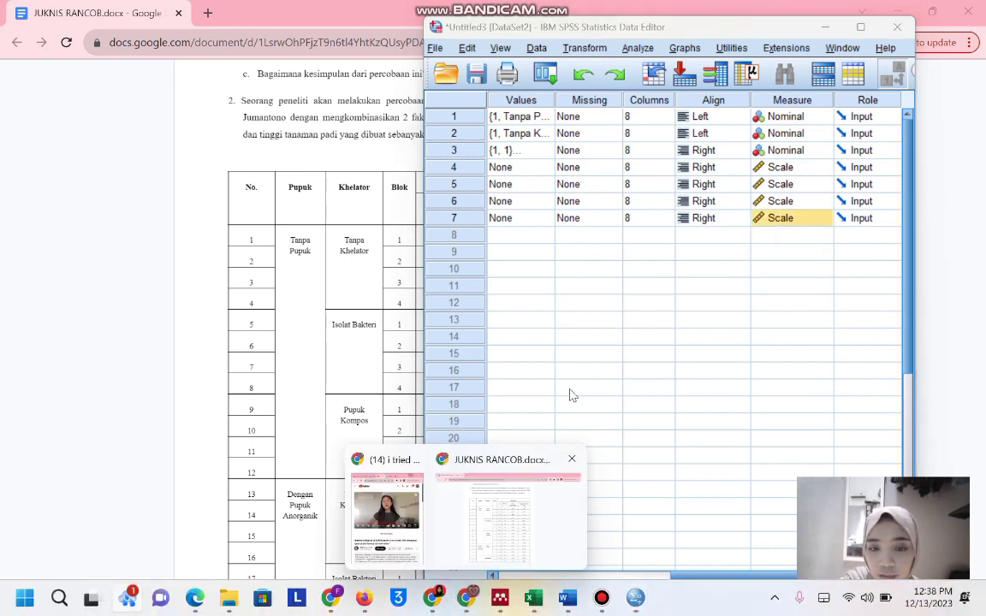
click(569, 388)
Step: Set up a univariate General Linear Model with Dosis_Pupuk, Khelator and Ulangan as fixed factors and pH as the dependent variable
click(454, 597)
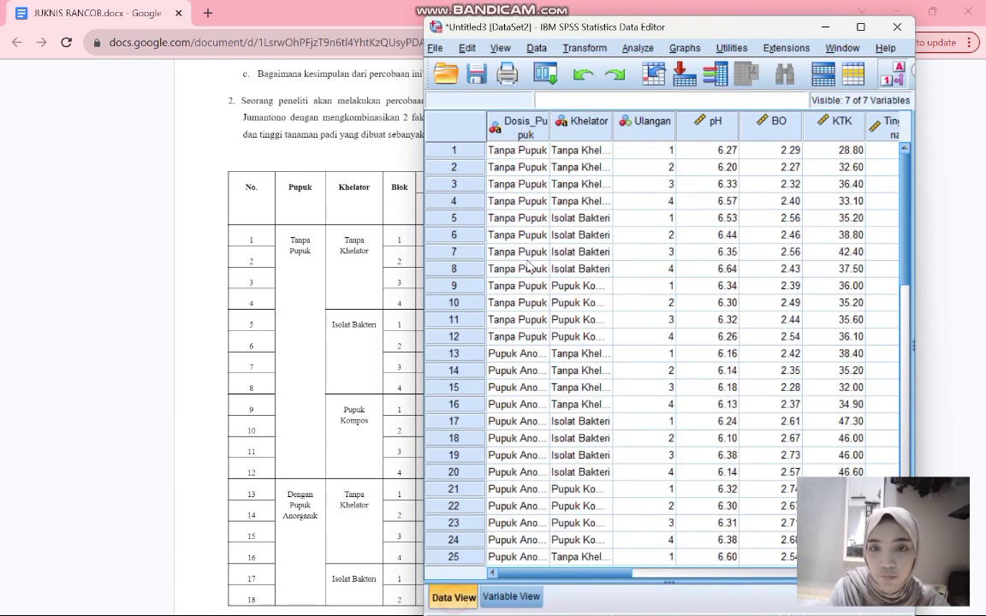
click(638, 48)
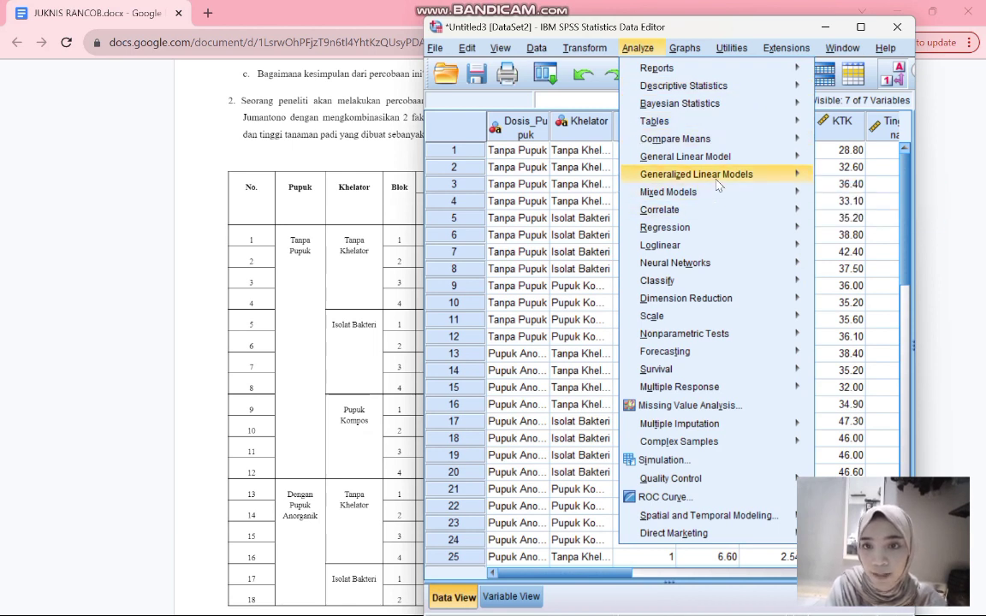
click(839, 160)
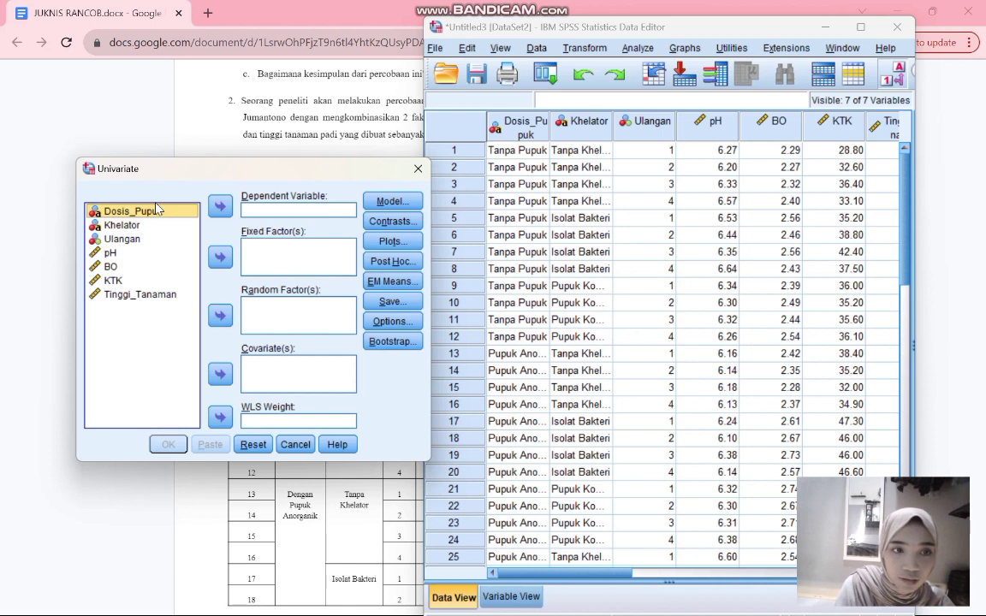
click(220, 257)
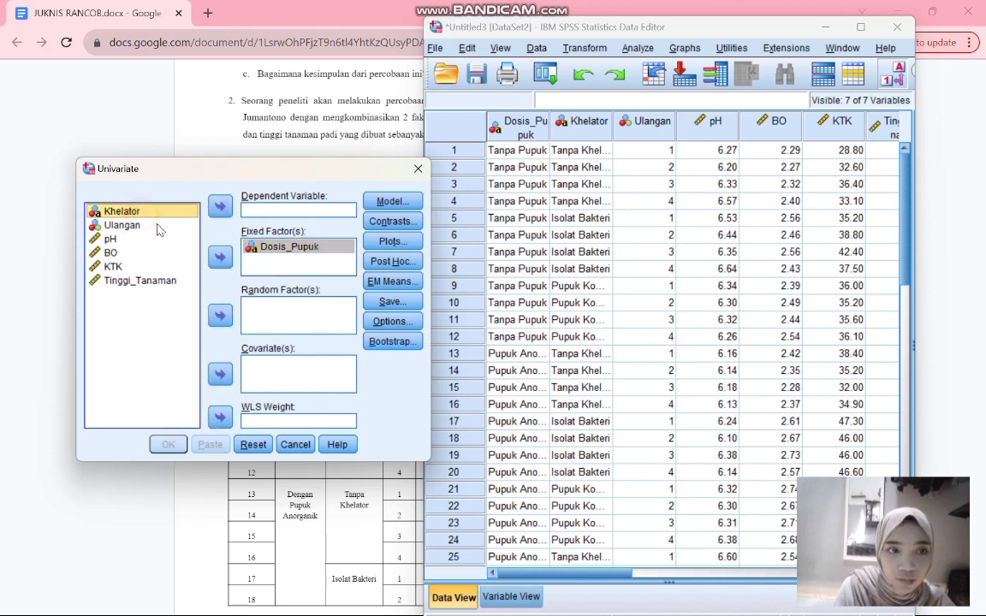
click(220, 257)
click(130, 210)
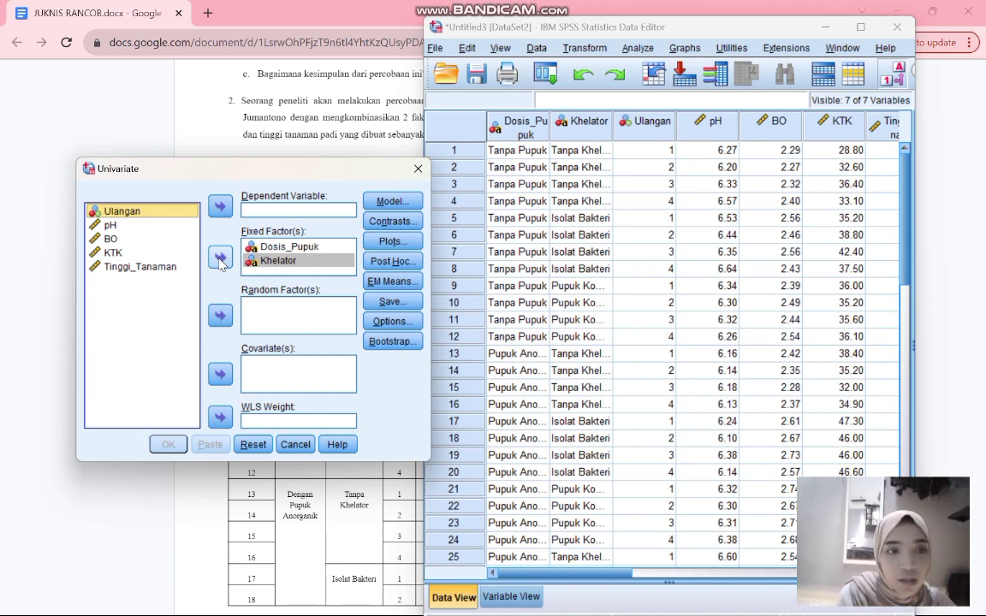
click(220, 259)
click(120, 211)
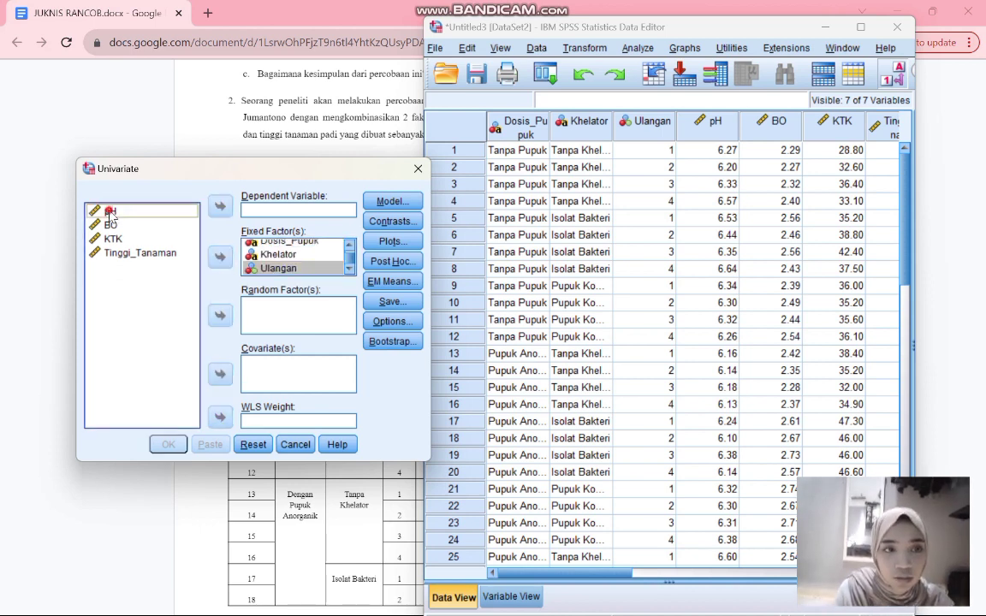
click(220, 206)
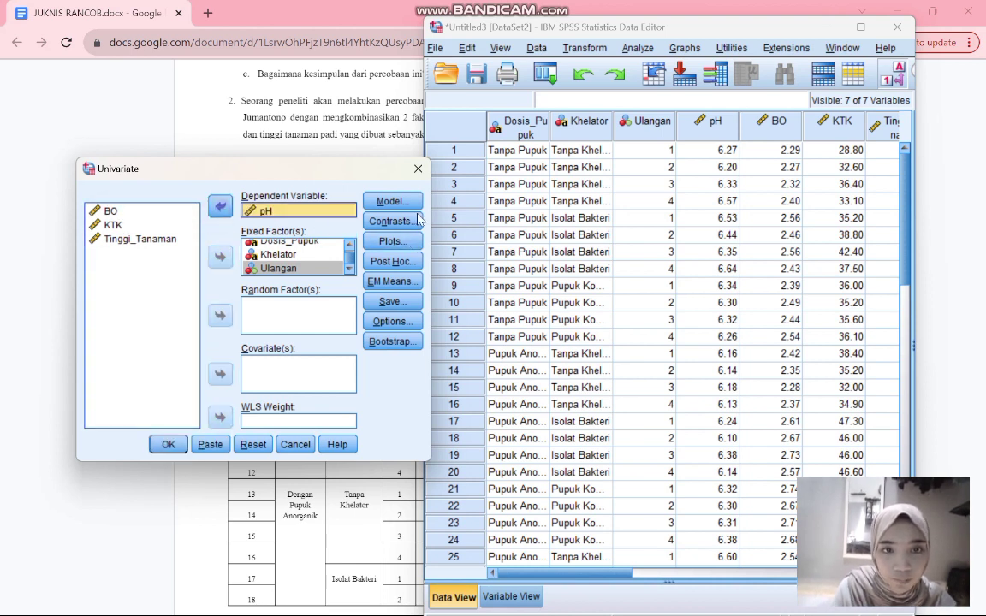
Step: Build the model from the terms Dosis_Pupuk, Khelator, the Dosis_Pupuk*Khelator interaction and Ulangan
click(392, 201)
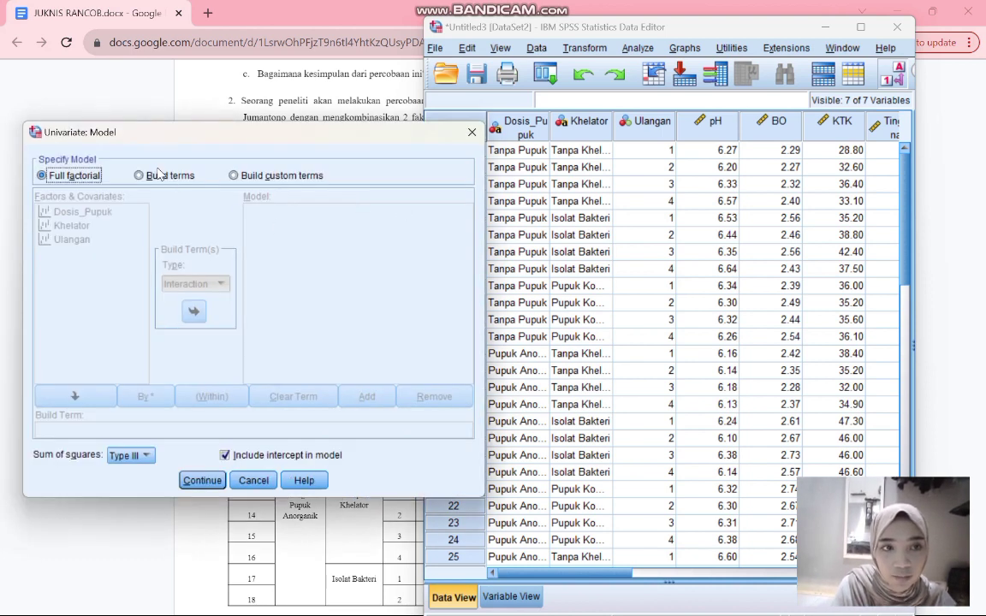
click(144, 176)
click(195, 313)
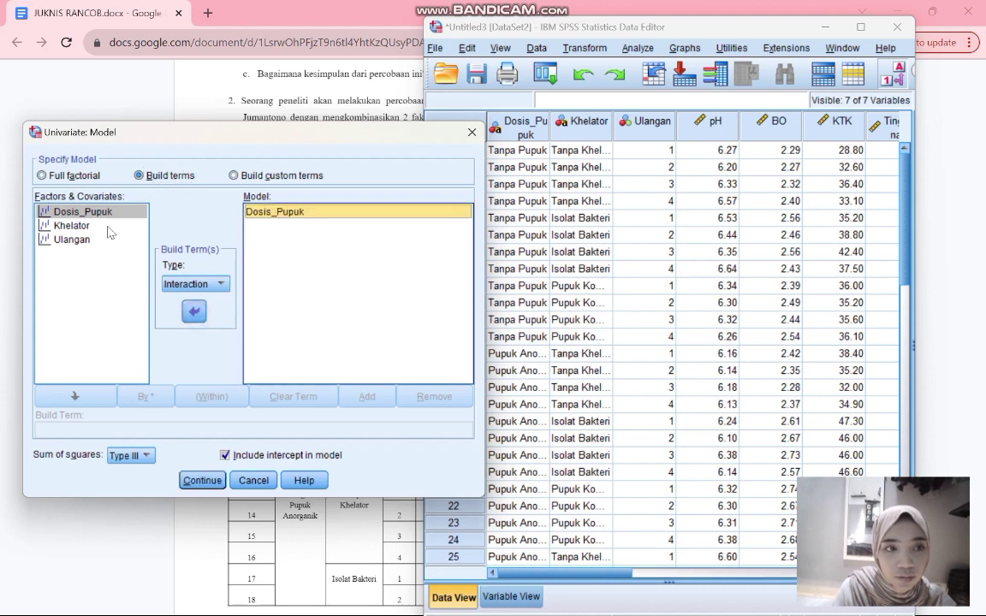
click(204, 315)
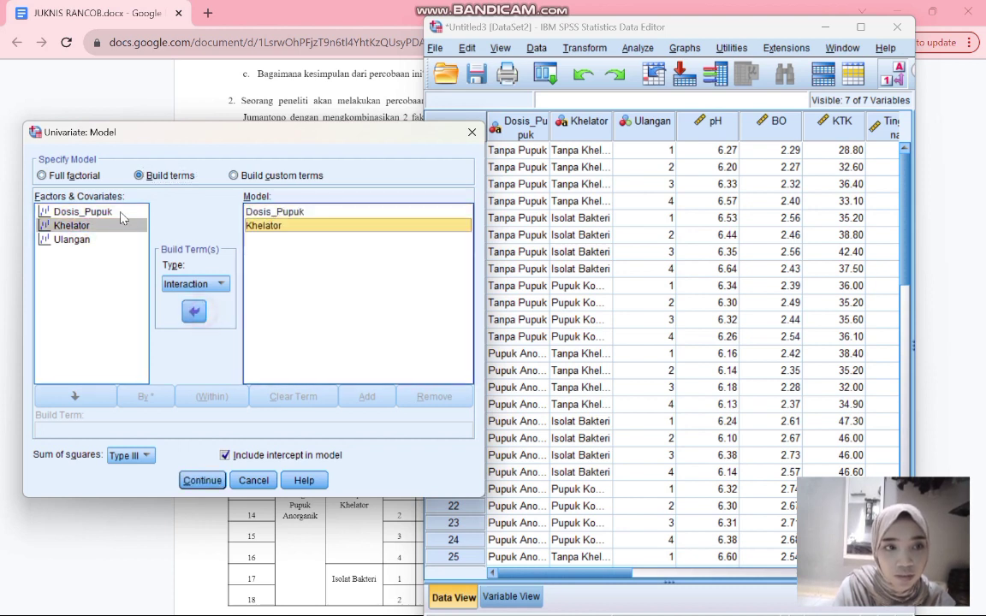
click(113, 214)
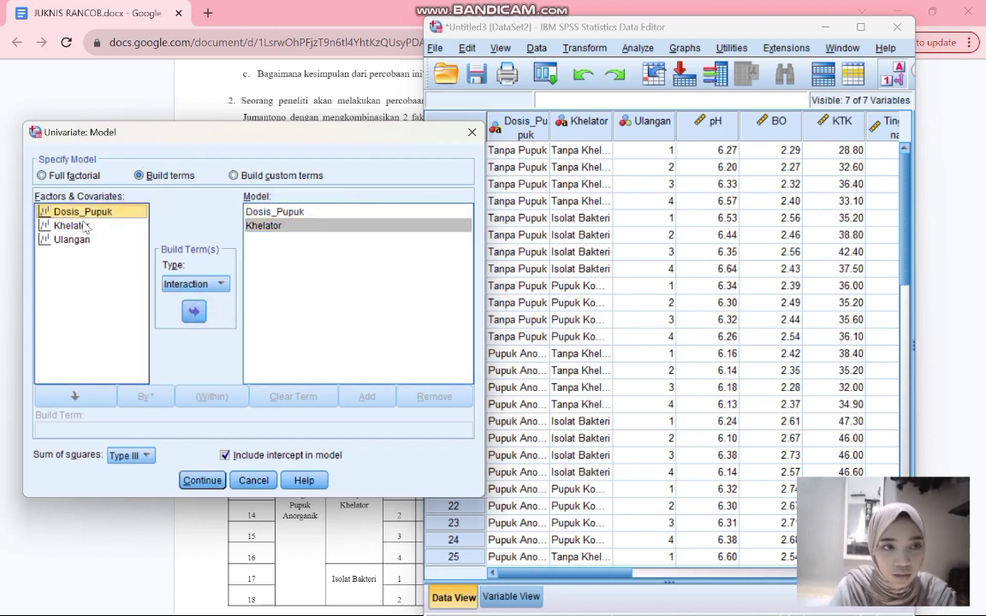
ctrl+click(85, 226)
click(193, 312)
click(77, 241)
click(194, 312)
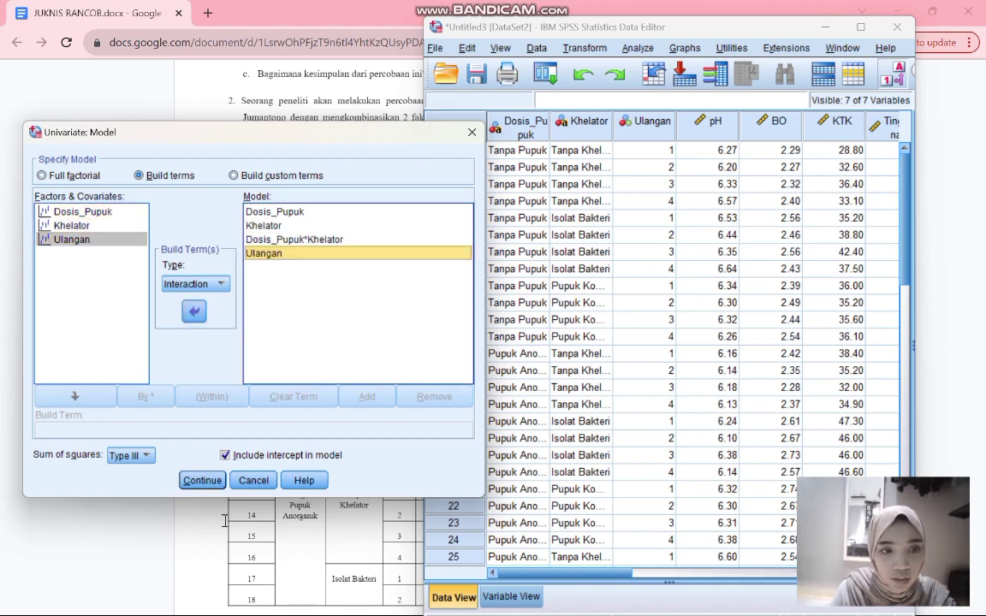
click(202, 480)
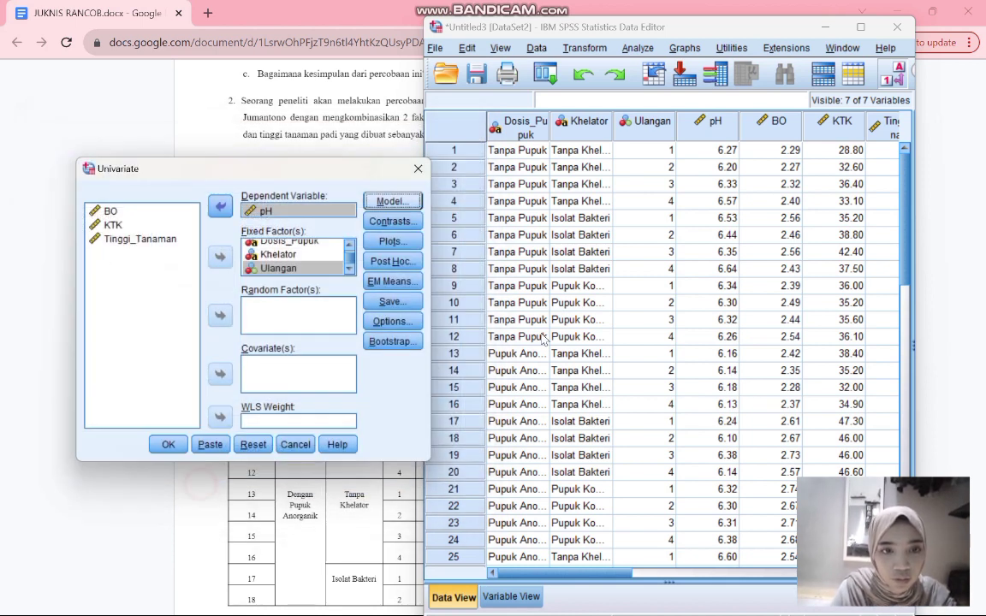
Step: Include Dosis_Pupuk and Khelator in the post hoc comparisons
click(403, 258)
click(254, 224)
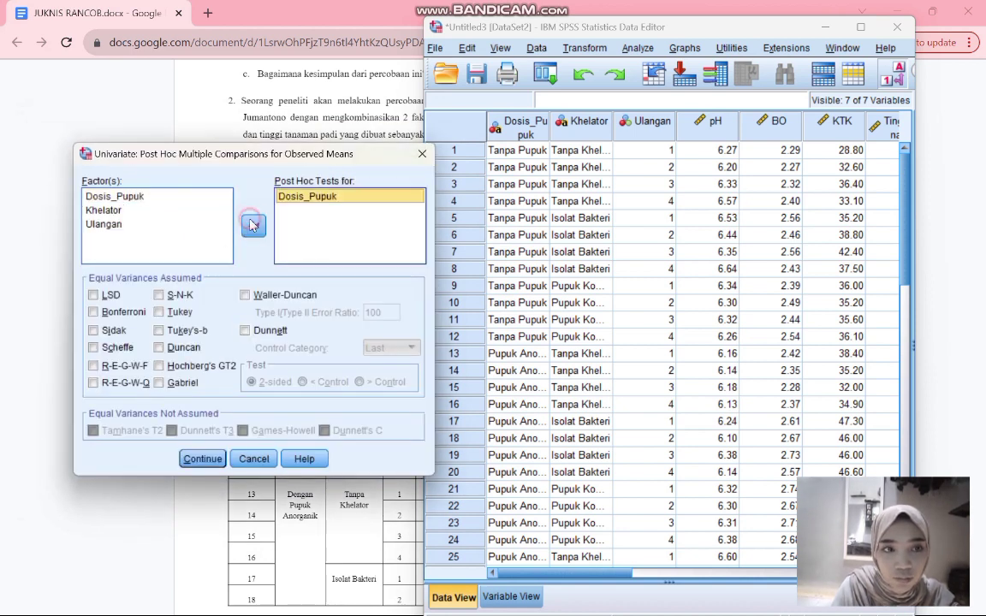
click(104, 210)
click(258, 229)
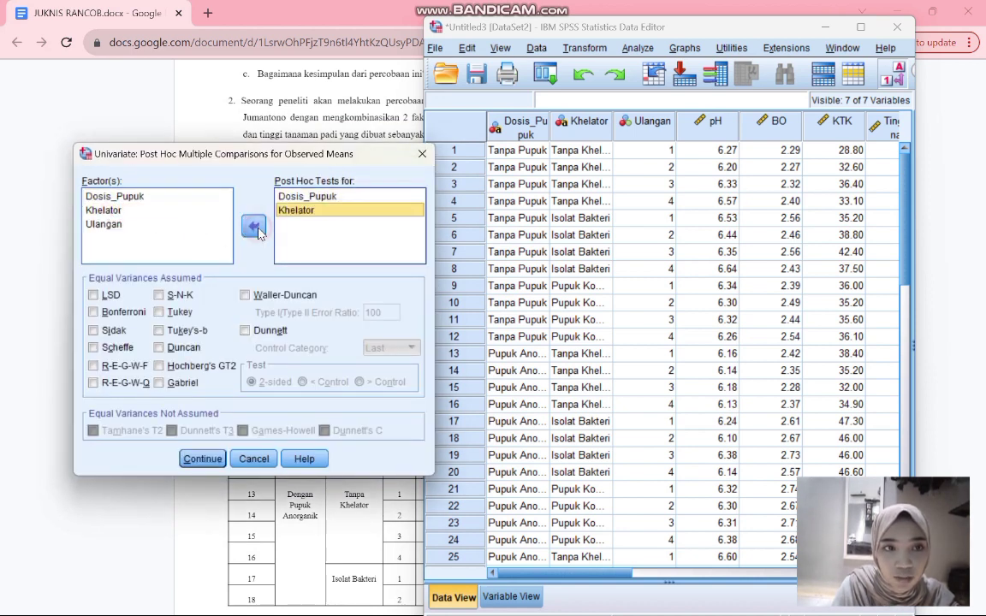
click(208, 462)
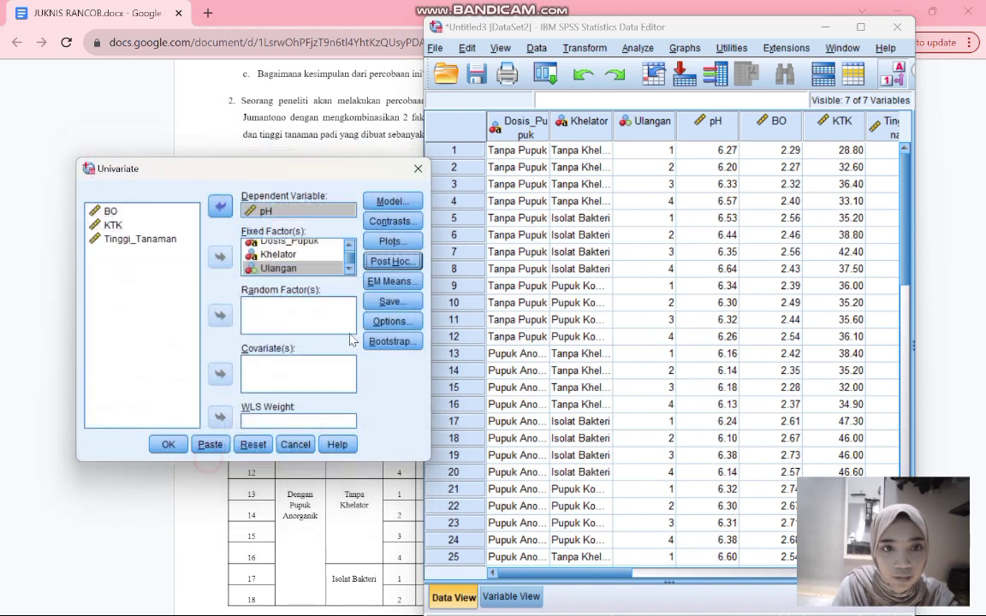
Step: Request estimated marginal means for (OVERALL) and enable descriptive statistics in the output
click(397, 284)
click(254, 288)
click(202, 409)
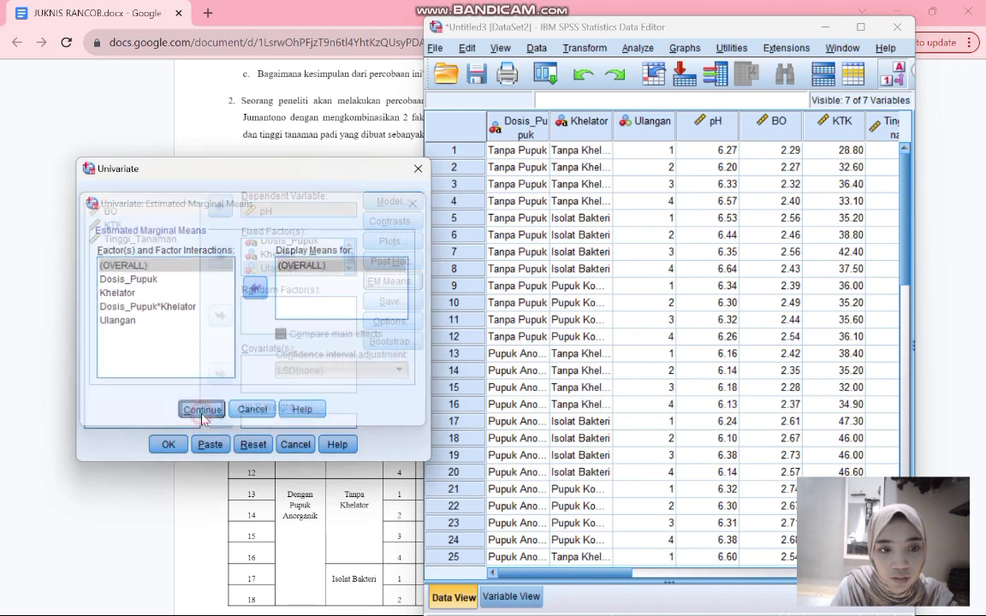
click(392, 322)
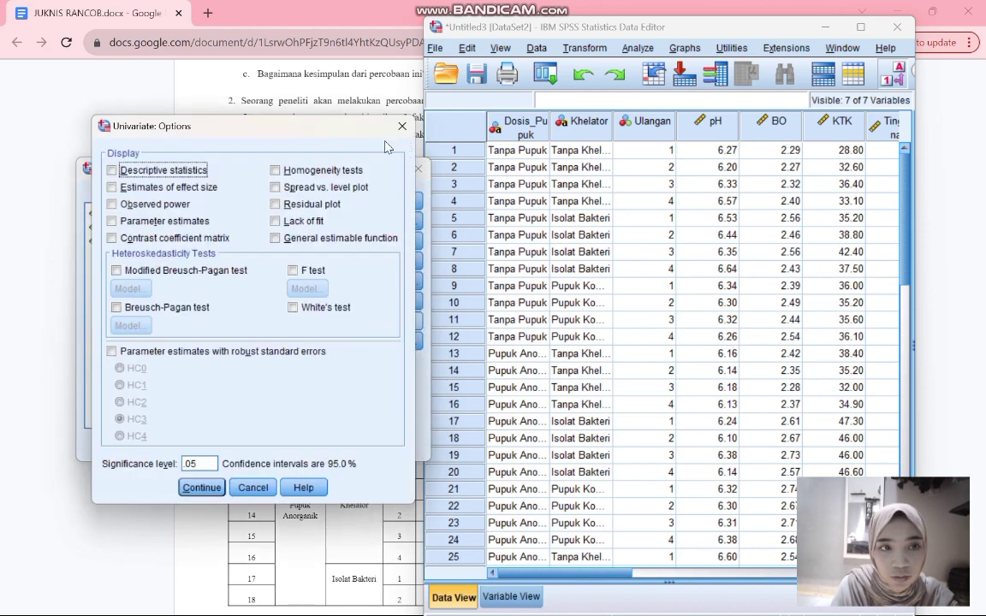
click(137, 170)
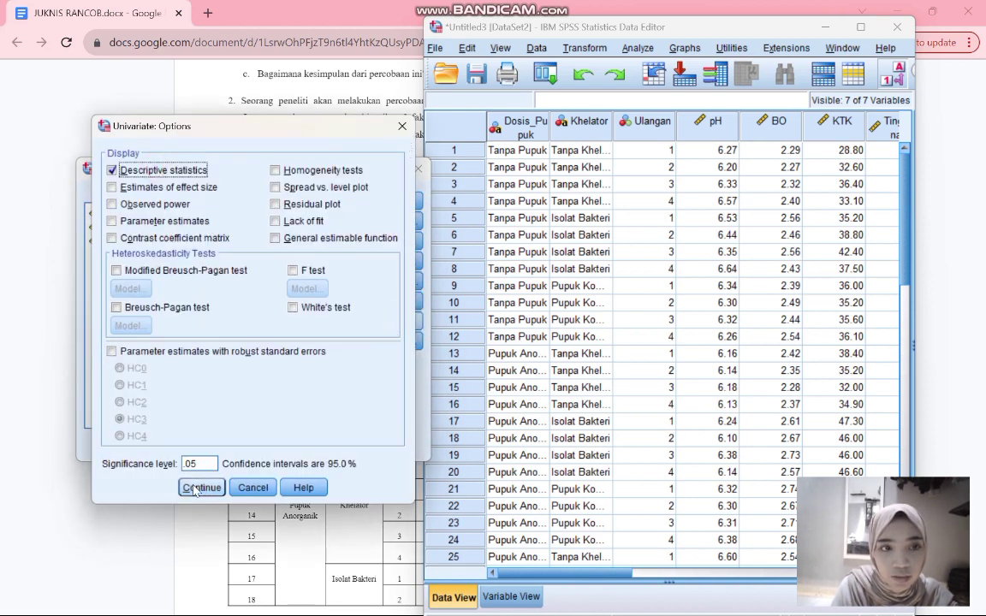
click(195, 487)
Step: Enable the LSD and Duncan post hoc tests for Dosis_Pupuk and Khelator and run the univariate analysis of pH
click(394, 278)
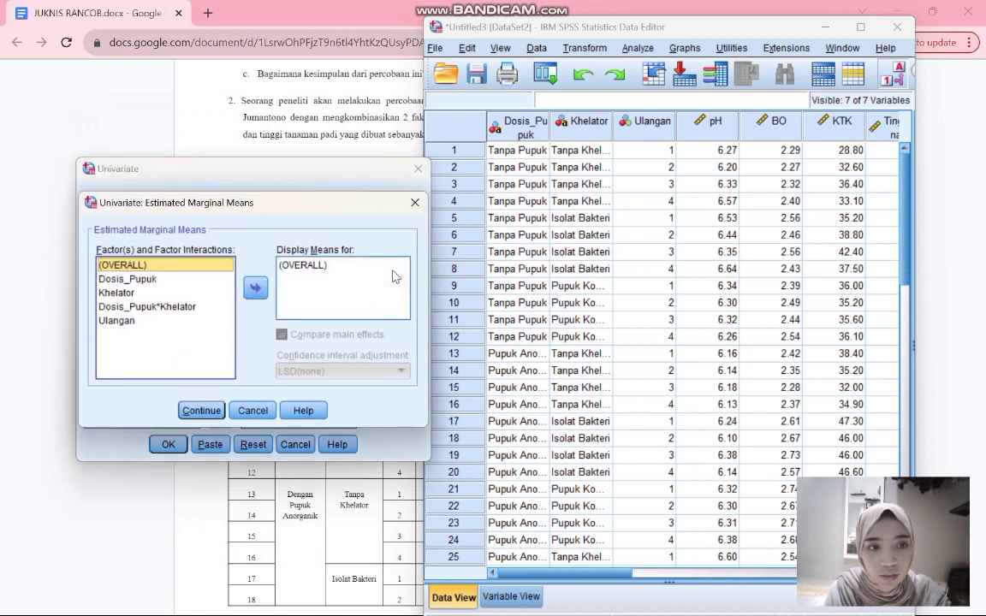
click(408, 212)
click(368, 250)
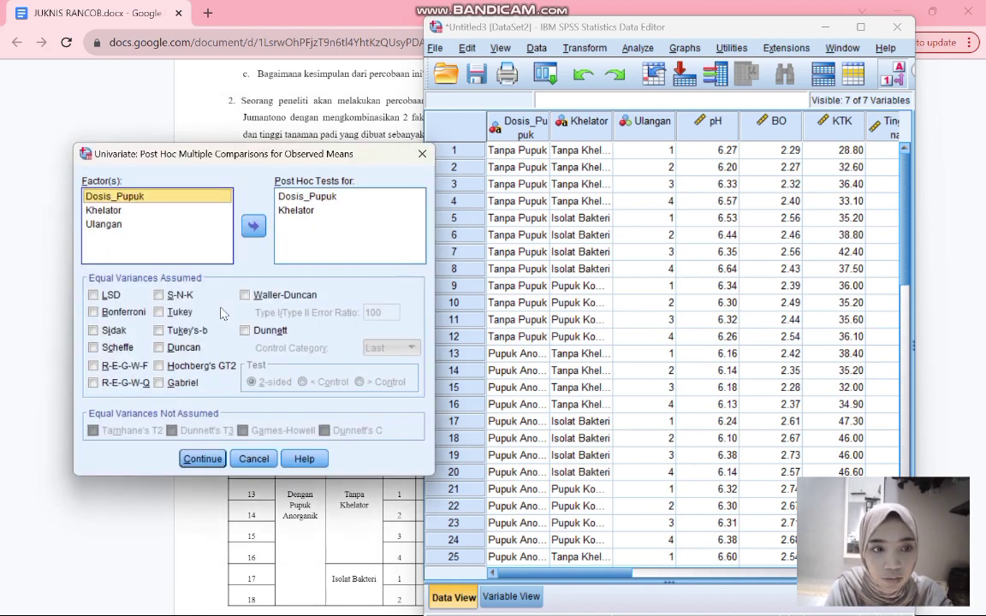
click(94, 295)
click(159, 348)
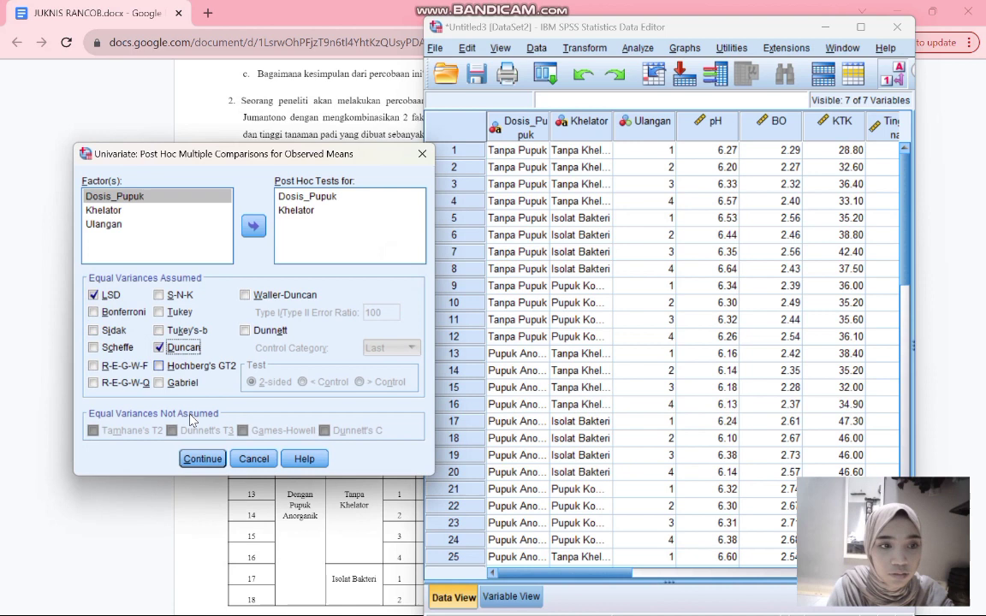
click(203, 457)
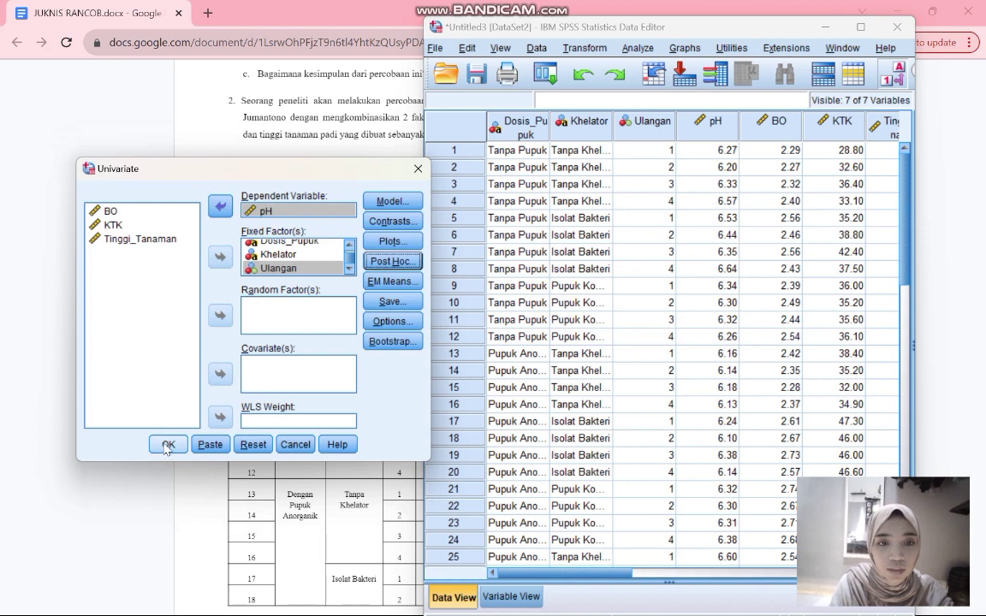
click(168, 445)
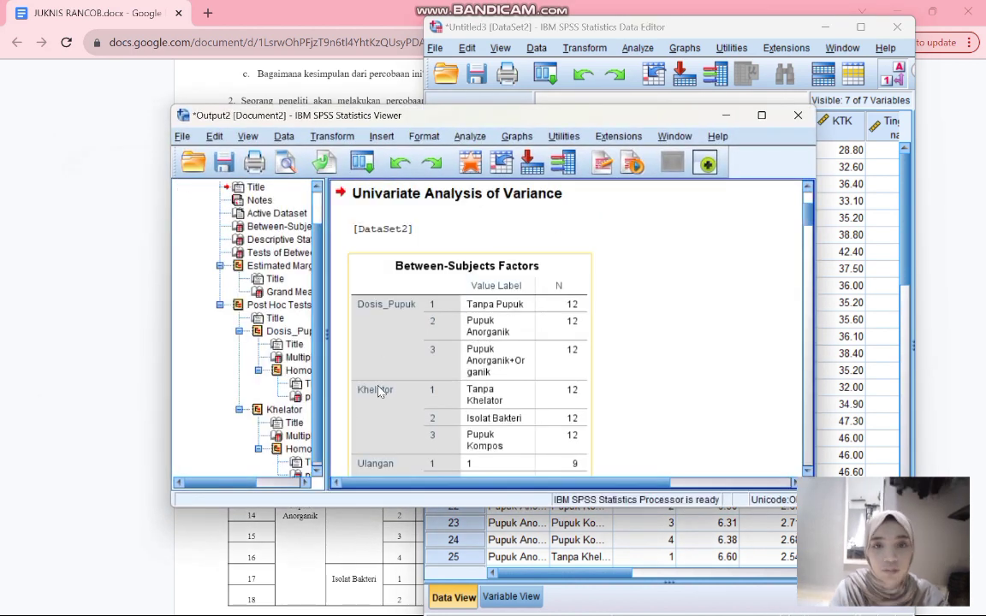
Step: Examine the between-subjects factors, descriptive statistics and Tests of Between-Subjects Effects in the pH output
scroll(525, 320, down, 2)
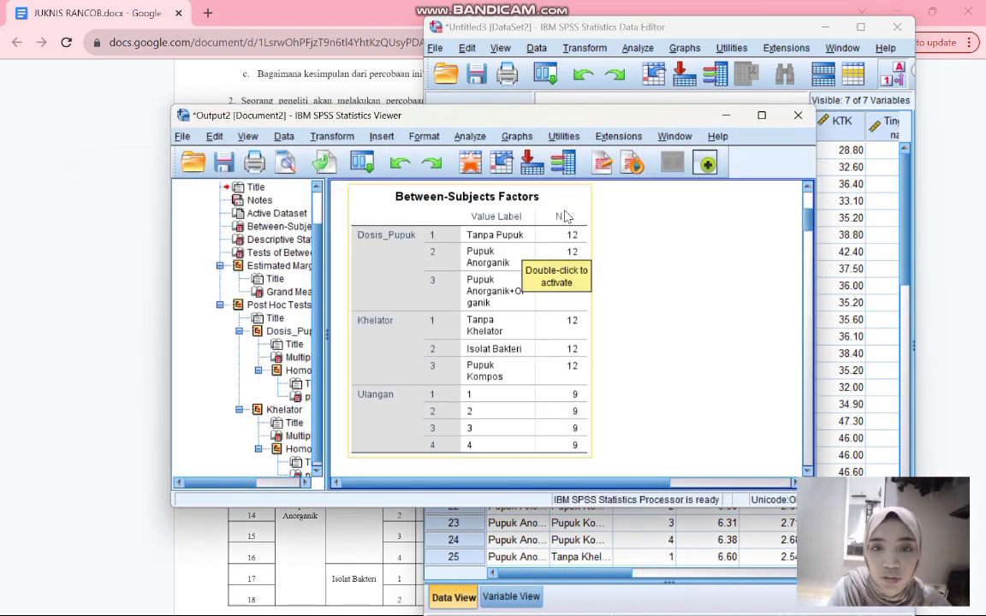
scroll(565, 216, down, 12)
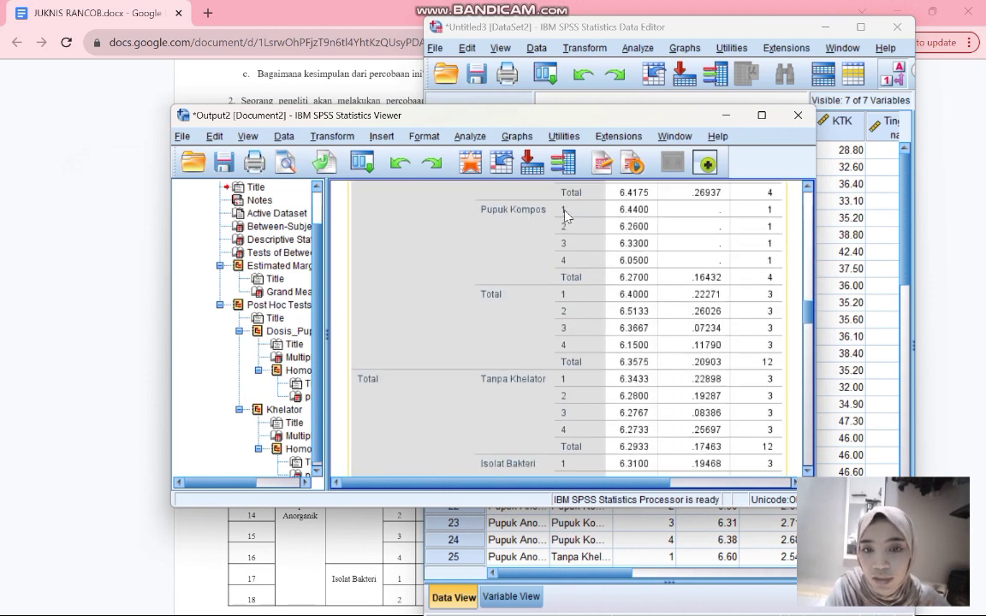
scroll(564, 216, down, 10)
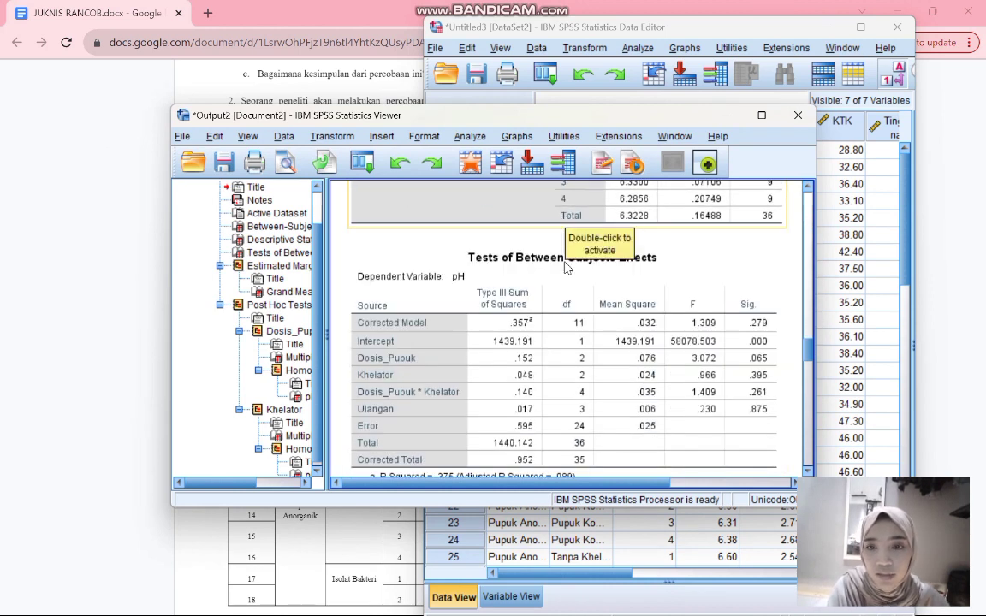
scroll(565, 239, up, 20)
scroll(565, 268, down, 15)
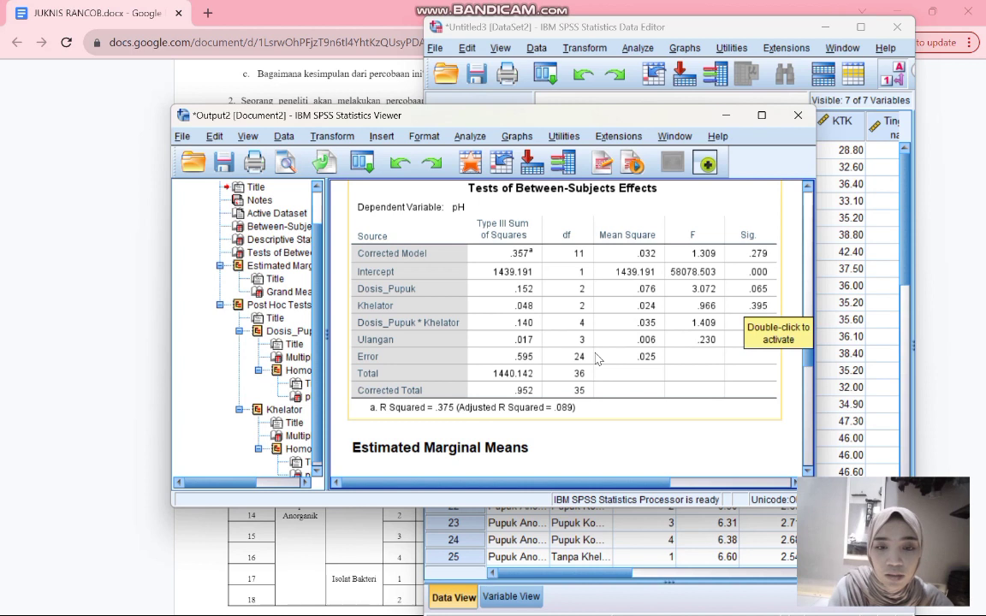
scroll(597, 358, down, 2)
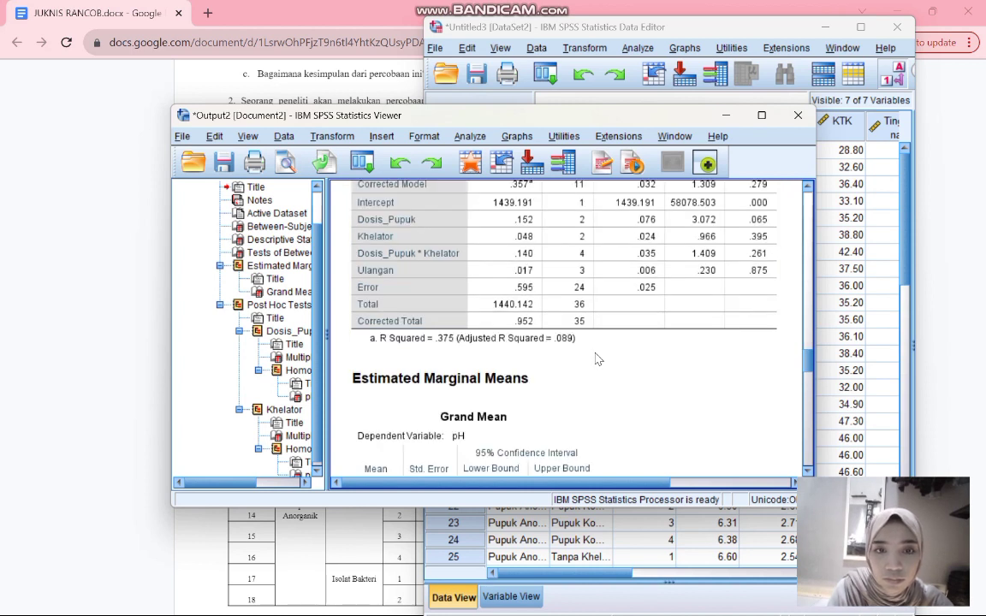
Step: Examine the LSD multiple comparisons and the Duncan homogeneous subsets for Dosis_Pupuk in the pH output
scroll(597, 358, down, 10)
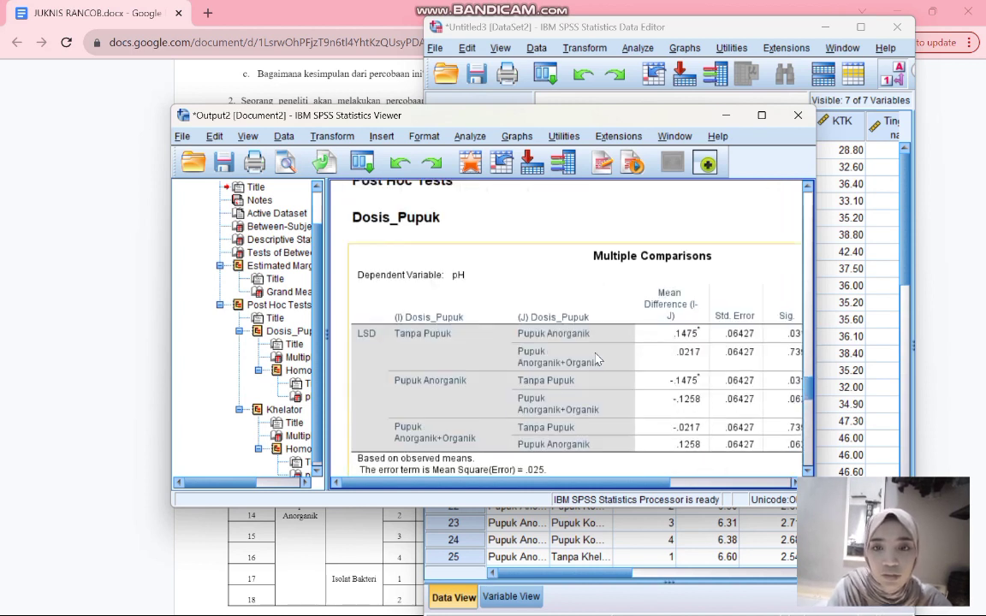
scroll(597, 357, down, 15)
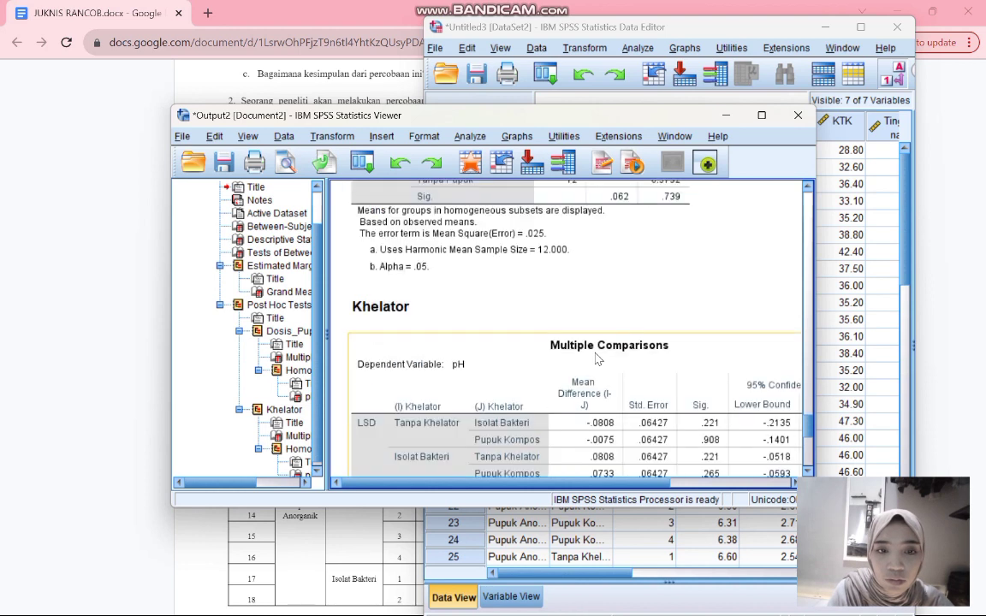
scroll(598, 358, up, 14)
click(597, 358)
scroll(597, 360, down, 5)
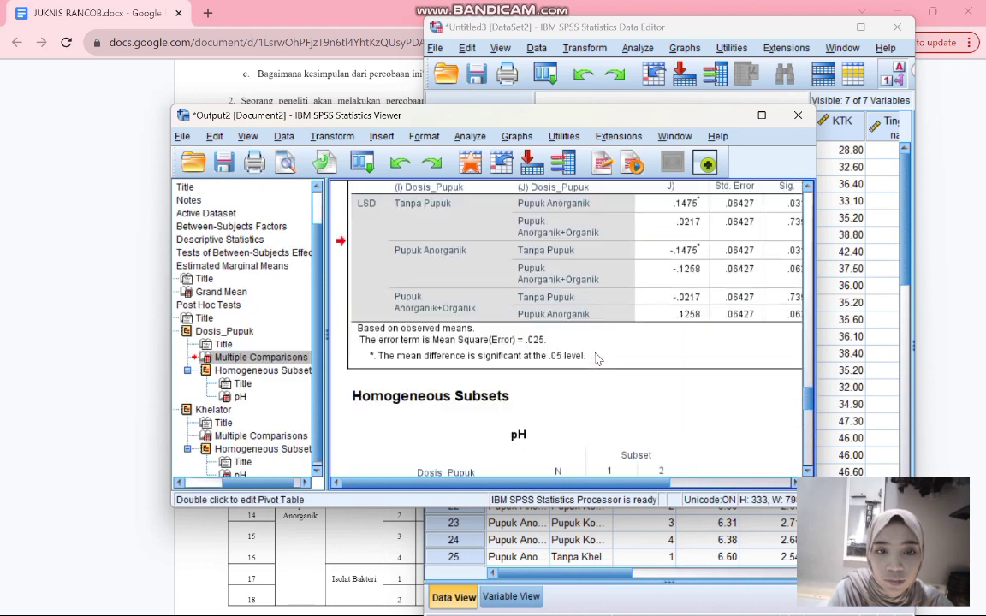
scroll(596, 359, up, 1)
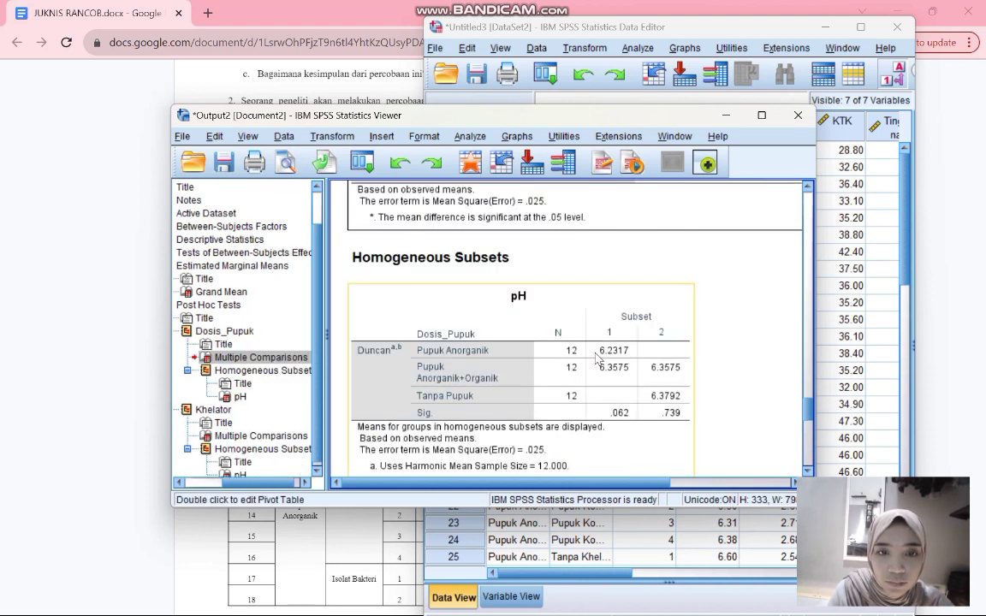
scroll(597, 360, down, 6)
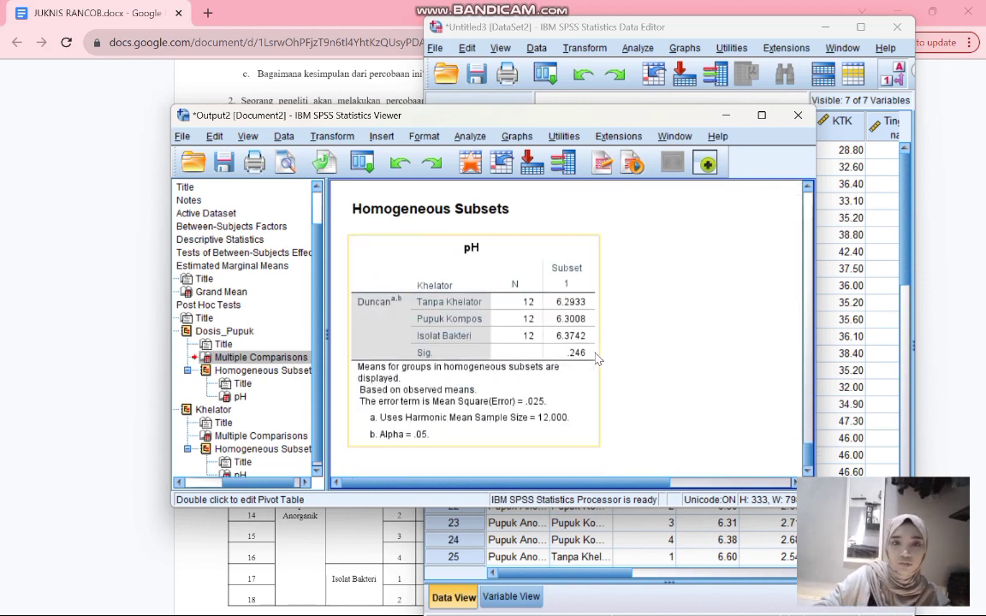
scroll(596, 359, up, 6)
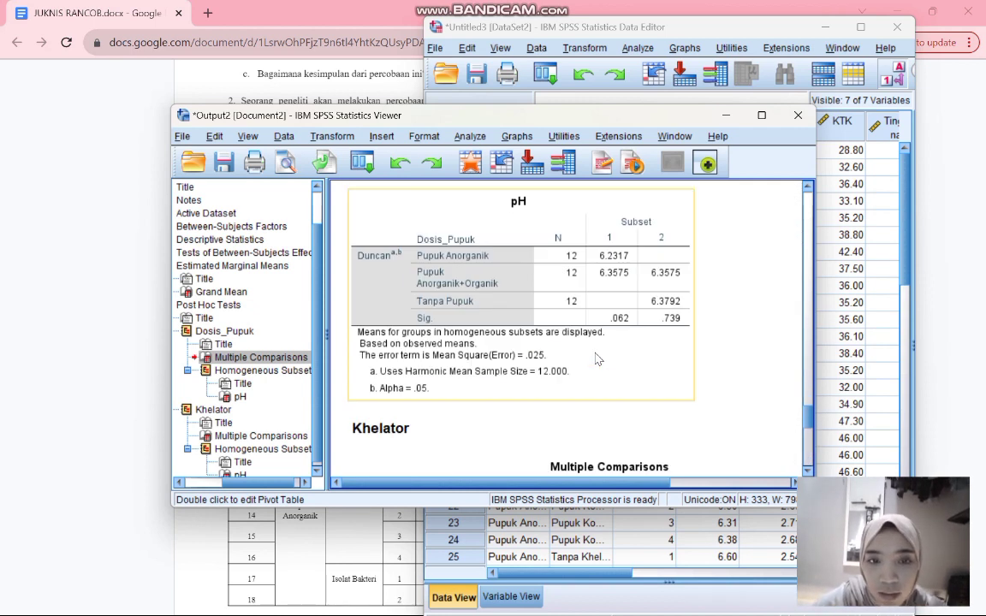
scroll(597, 359, up, 2)
scroll(596, 360, down, 2)
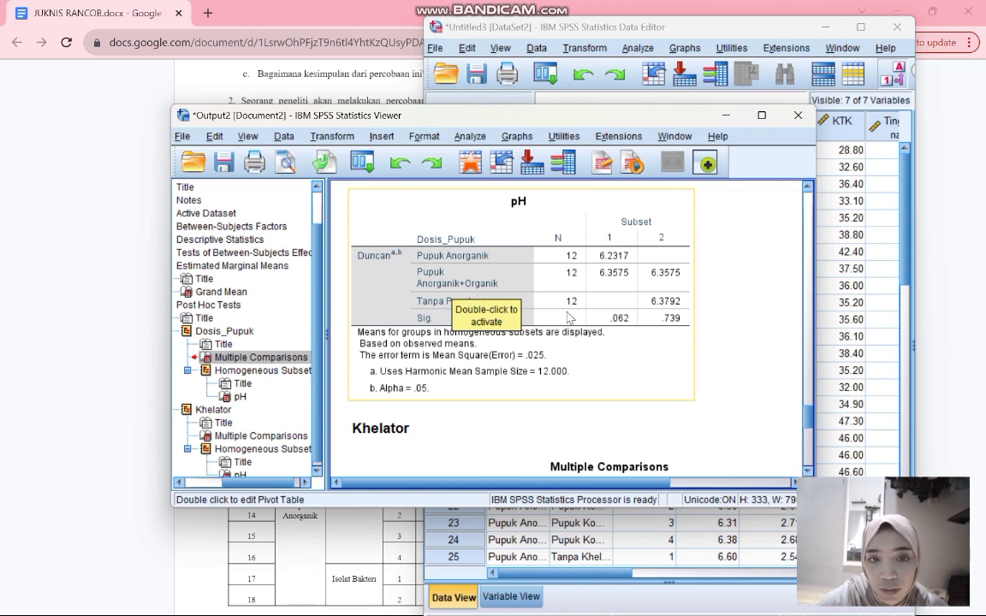
click(512, 288)
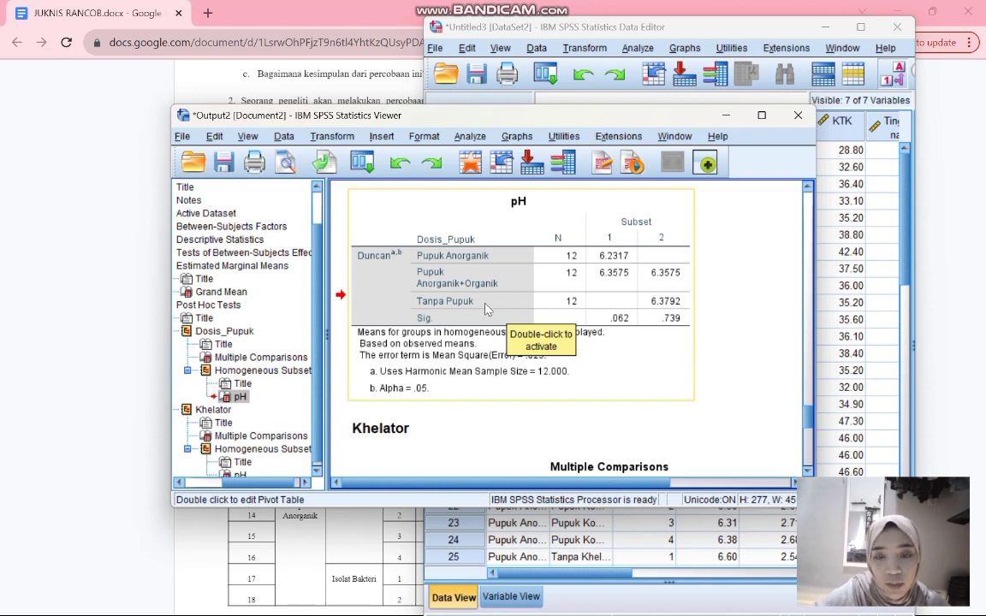
Step: Review the Duncan homogeneous subsets for Khelator at the end of the pH output
scroll(485, 310, down, 3)
scroll(486, 310, down, 6)
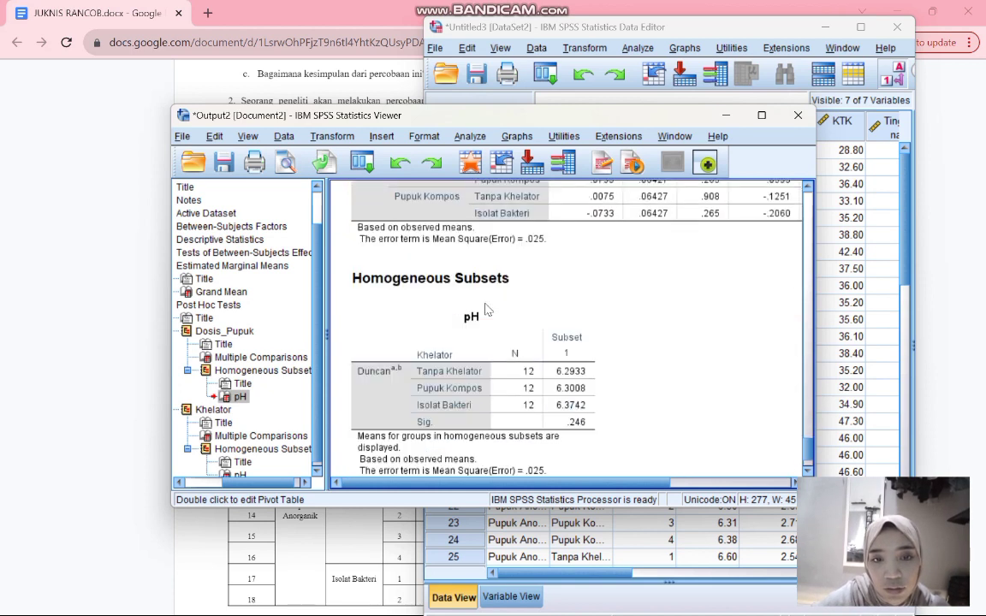
click(486, 309)
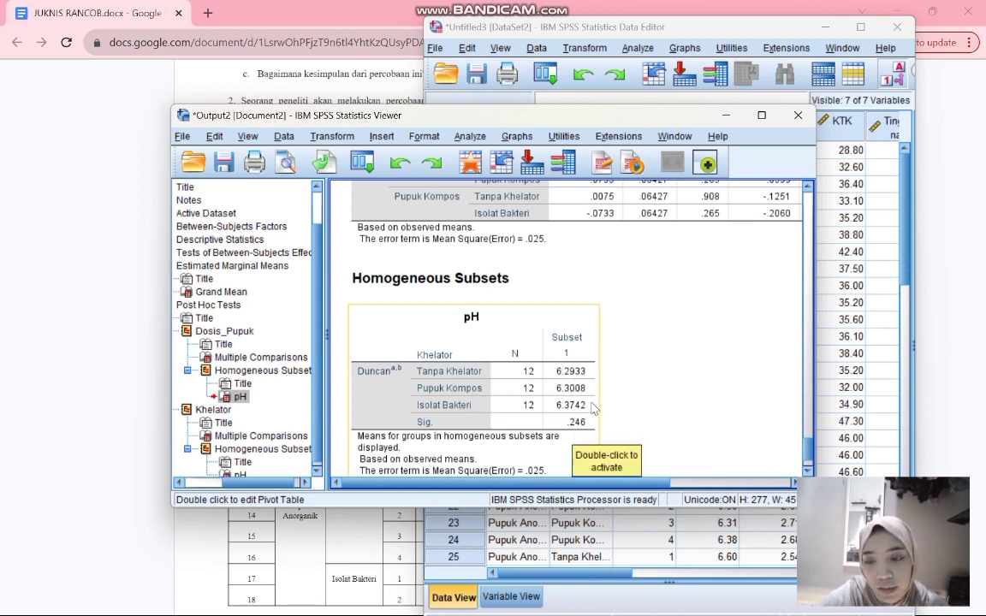
scroll(594, 409, down, 2)
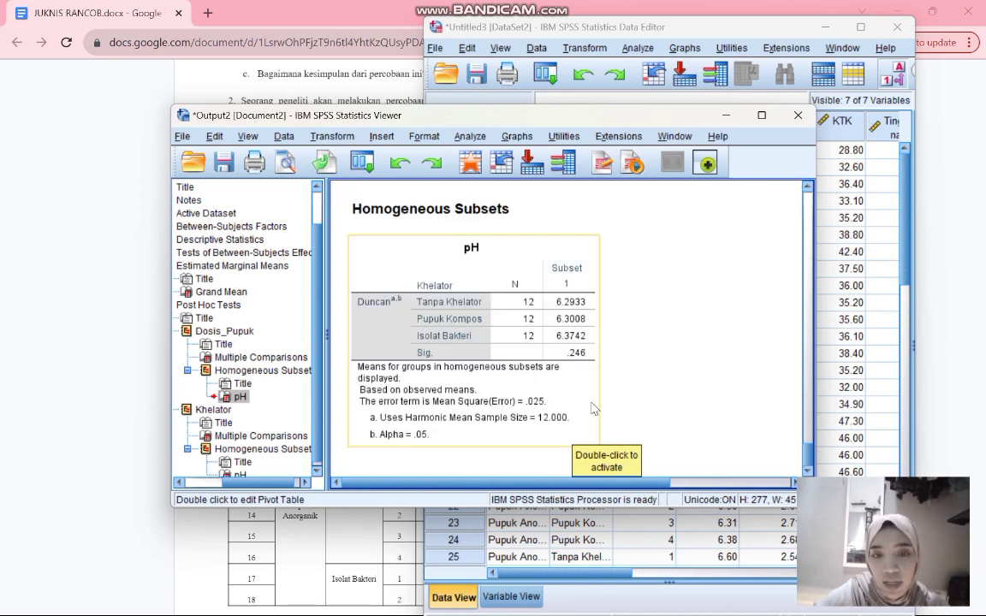
Step: Reopen the univariate General Linear Model setup from the data editor and replace pH with BO as the dependent variable
click(648, 101)
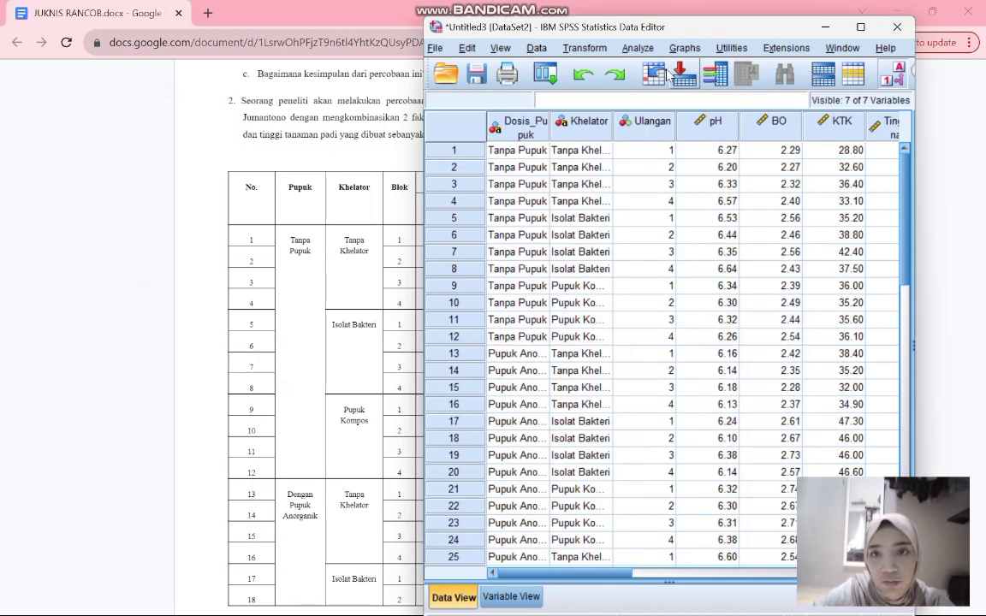
click(637, 48)
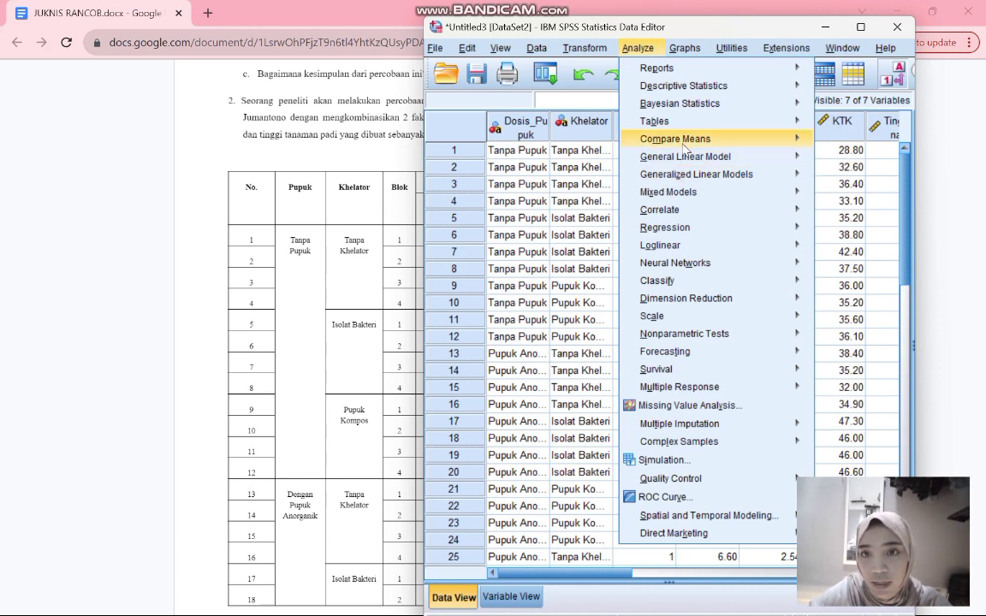
click(821, 157)
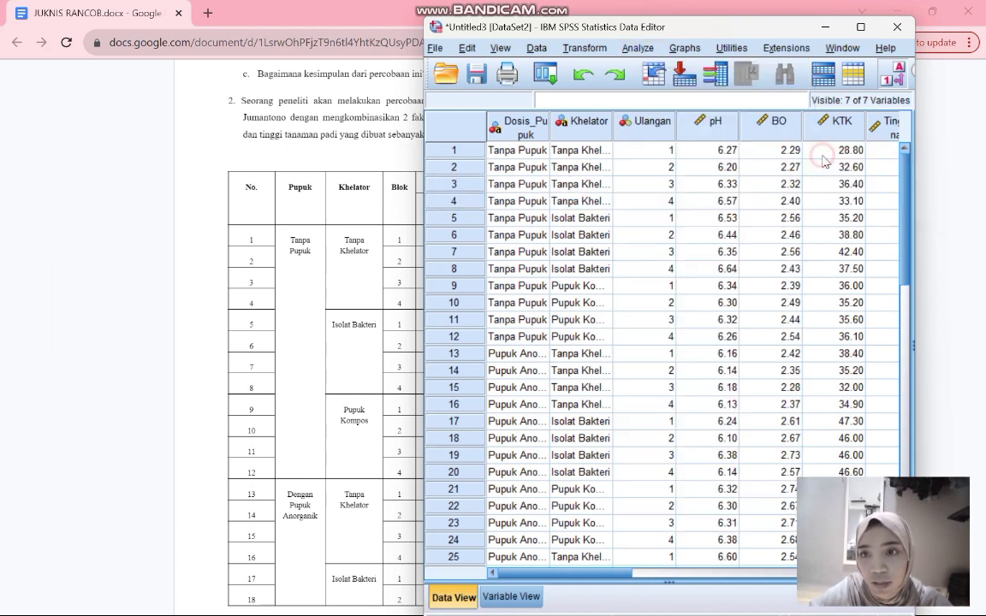
click(258, 210)
click(219, 208)
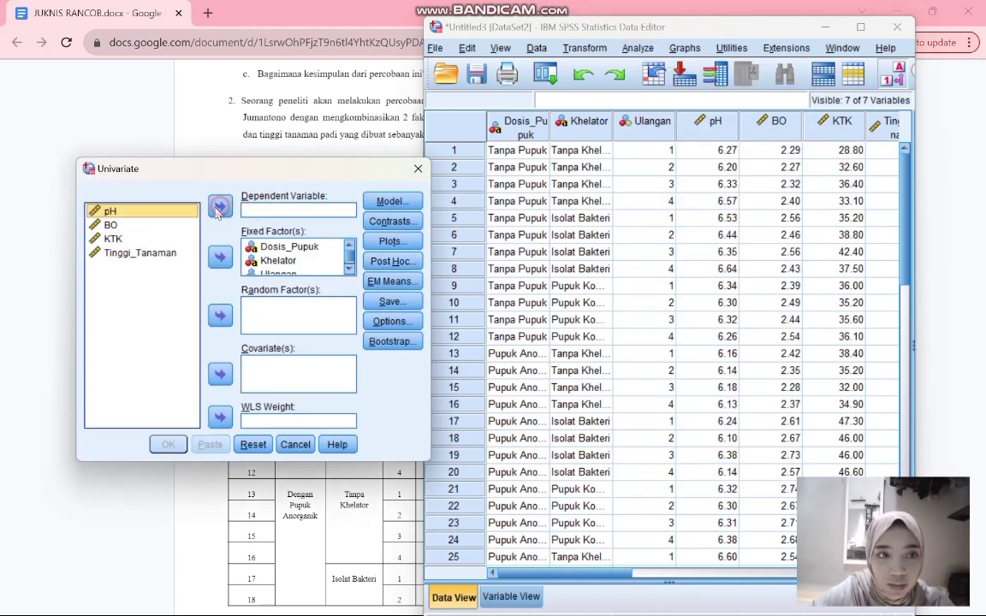
click(111, 224)
click(219, 206)
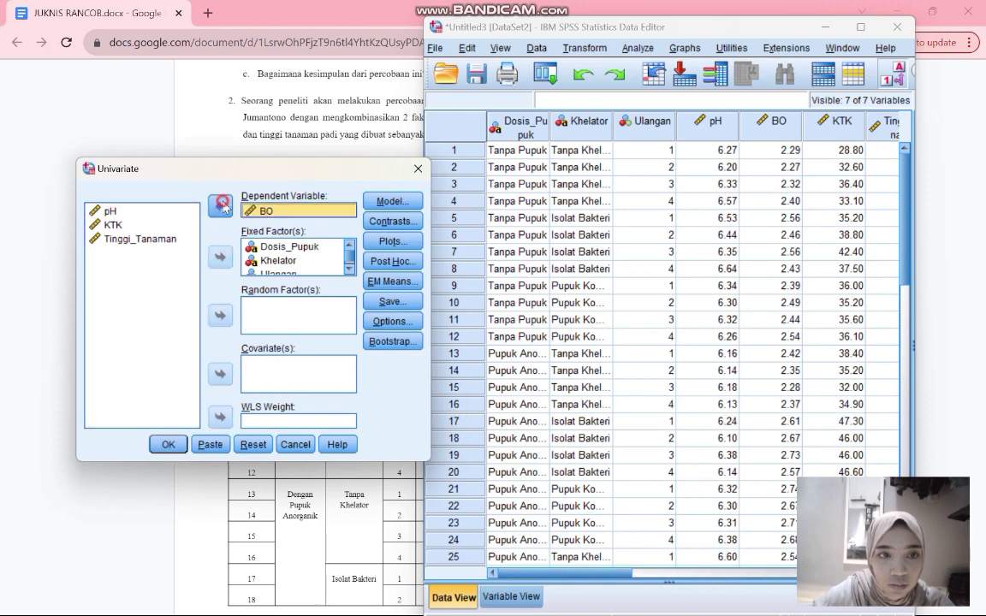
Step: Check the post hoc settings, confirm estimated marginal means for (OVERALL), and run the univariate analysis of BO
click(411, 267)
click(148, 198)
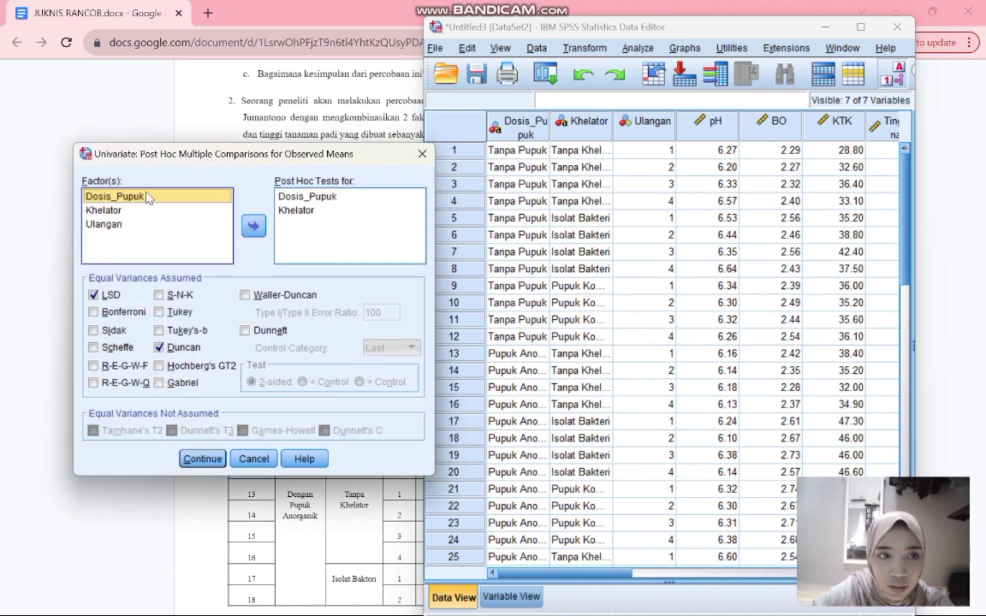
click(202, 459)
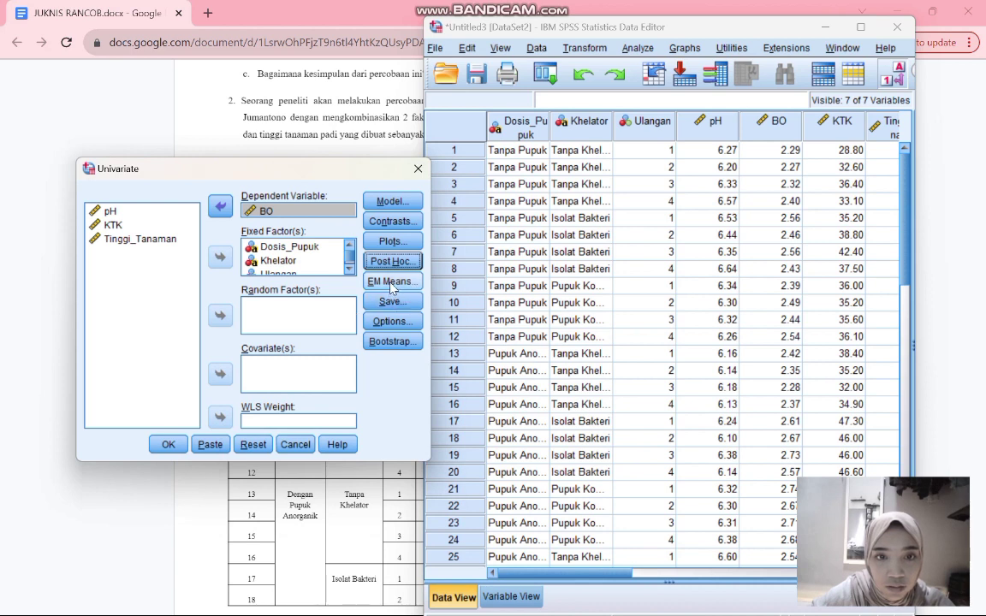
click(392, 301)
click(368, 23)
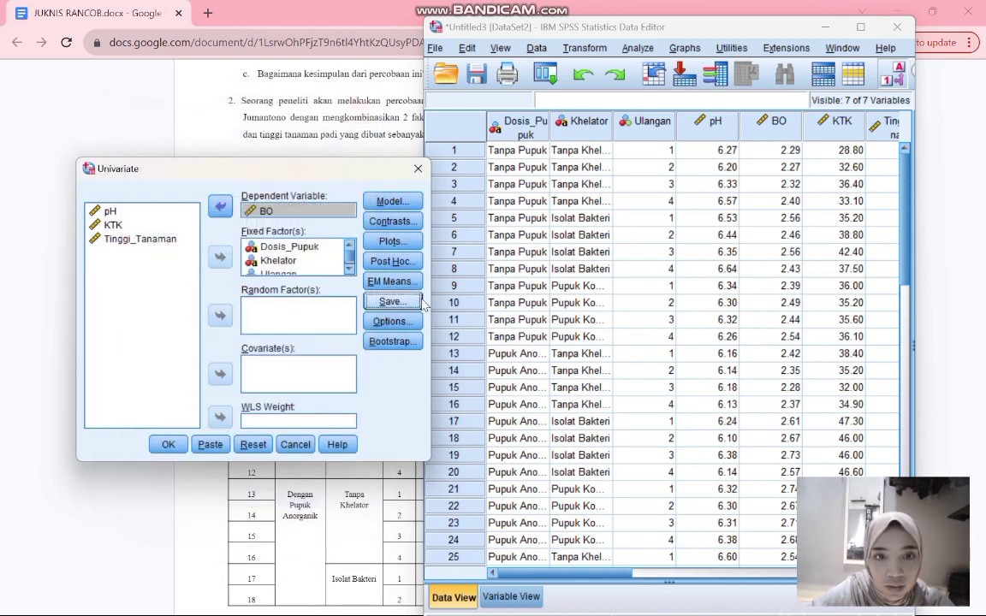
click(392, 280)
click(255, 288)
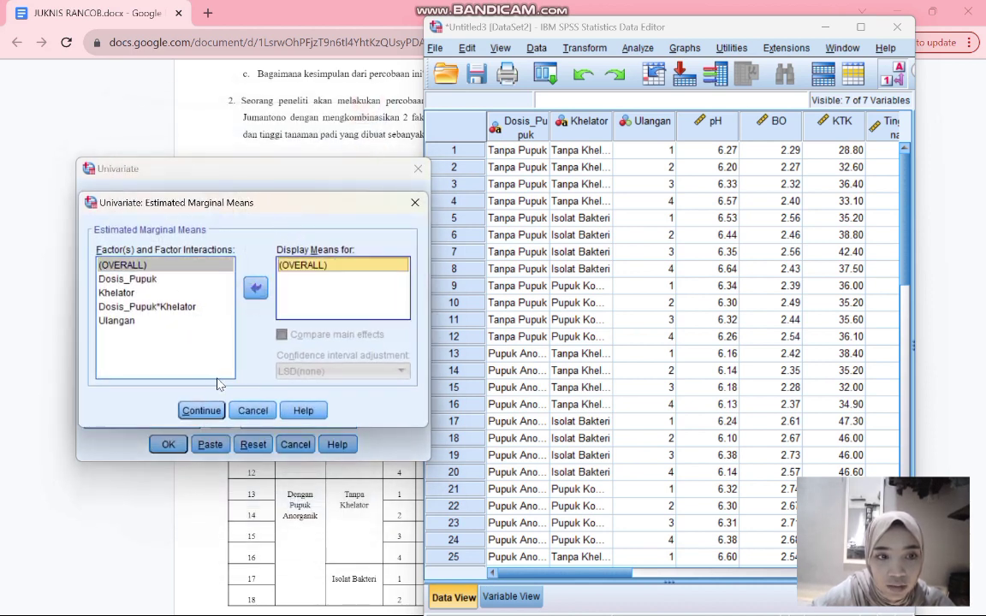
click(202, 410)
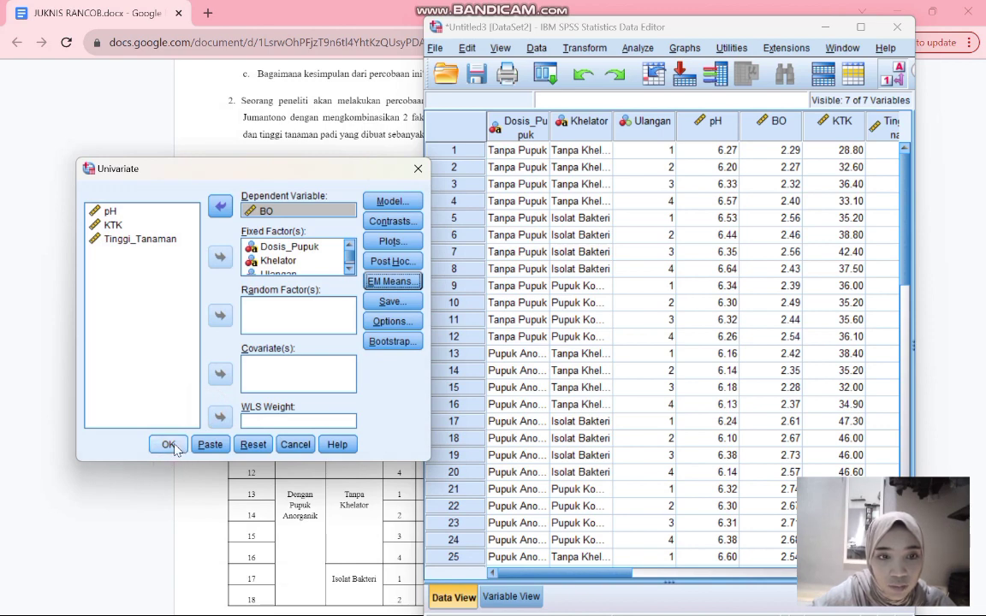
click(168, 445)
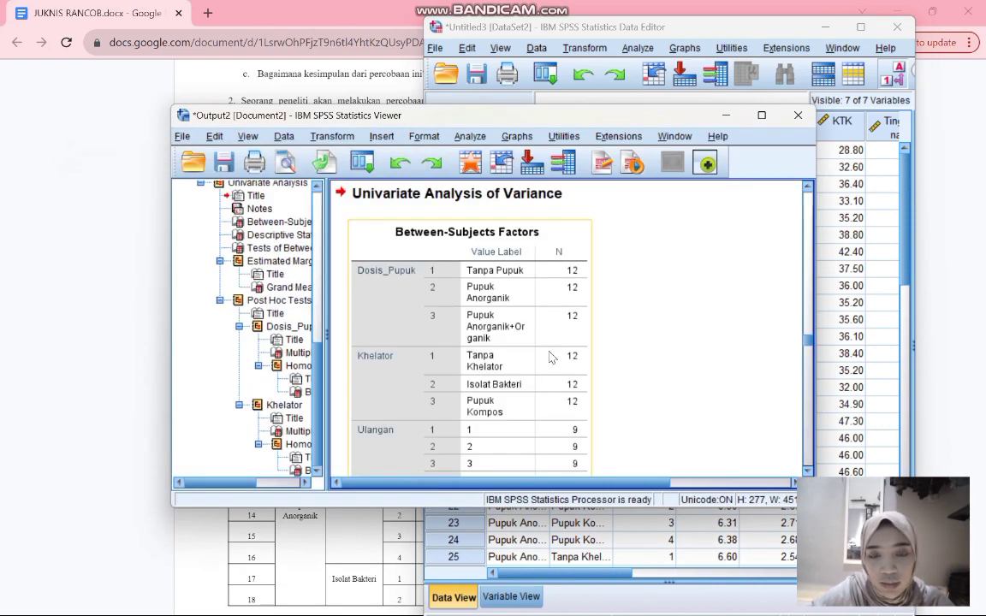
Step: Examine the Tests of Between-Subjects Effects and the Duncan homogeneous subsets for Dosis_Pupuk in the BO output
scroll(550, 353, down, 5)
scroll(551, 358, down, 10)
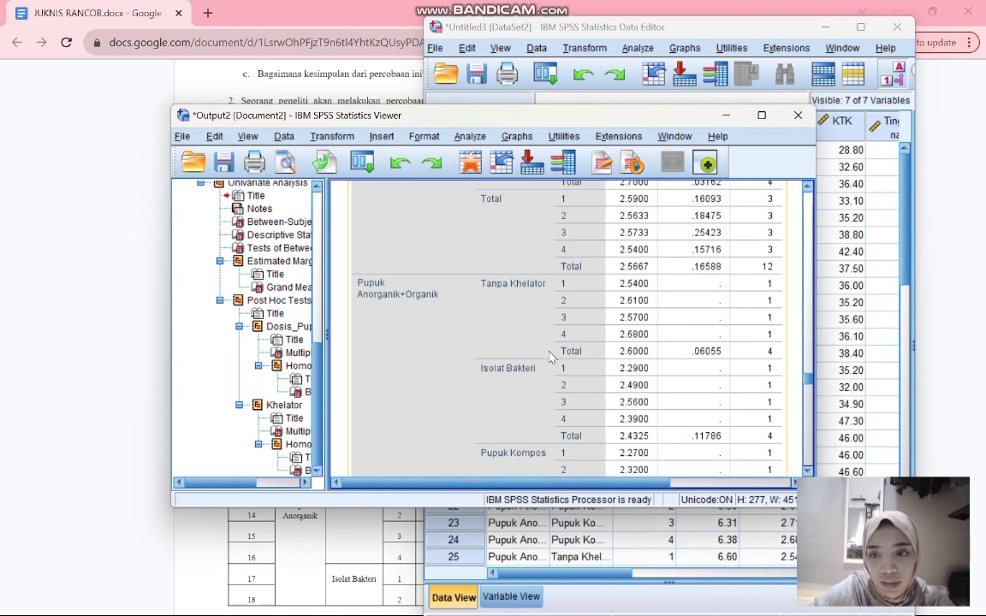
scroll(551, 358, down, 2)
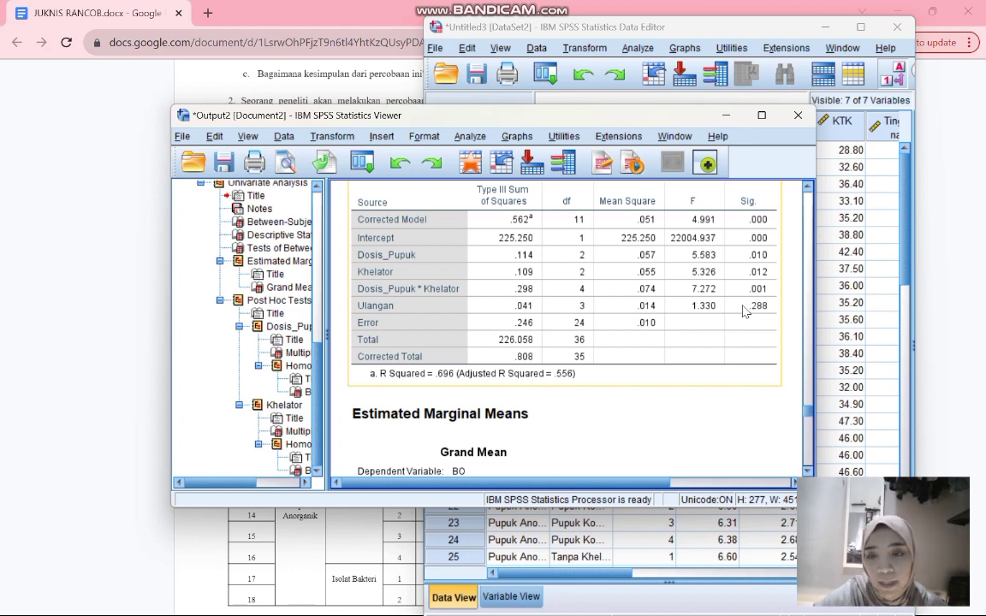
scroll(743, 311, down, 5)
scroll(742, 312, down, 10)
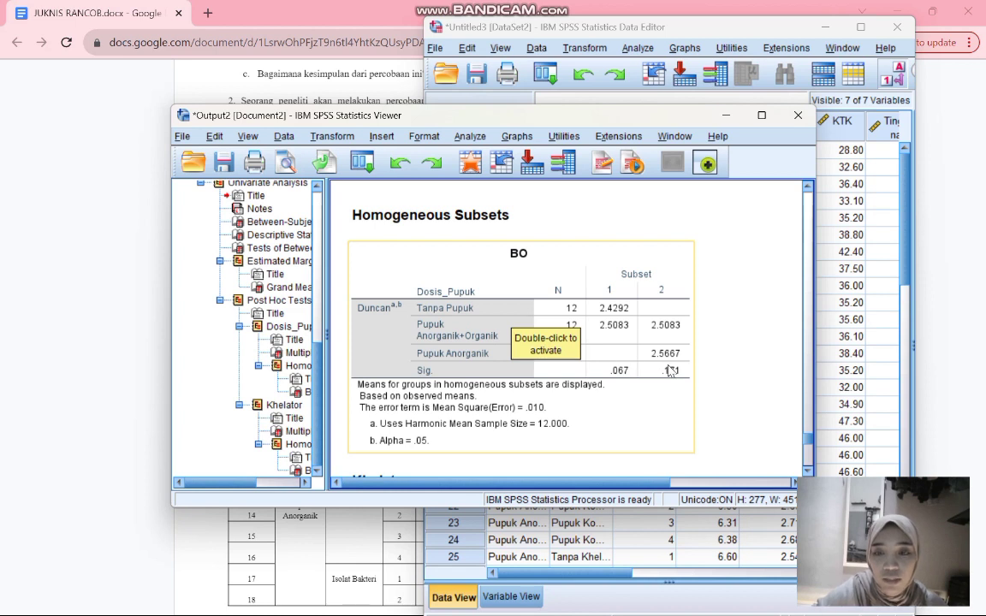
Step: Review the Duncan homogeneous subsets for Khelator in the BO output and return to the data editor
scroll(671, 370, down, 2)
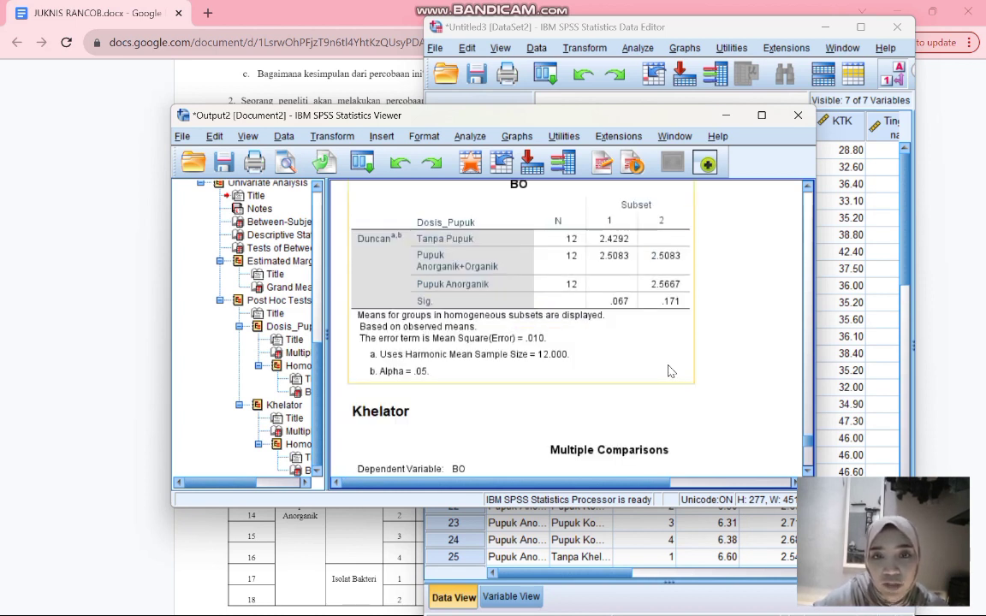
scroll(671, 370, down, 12)
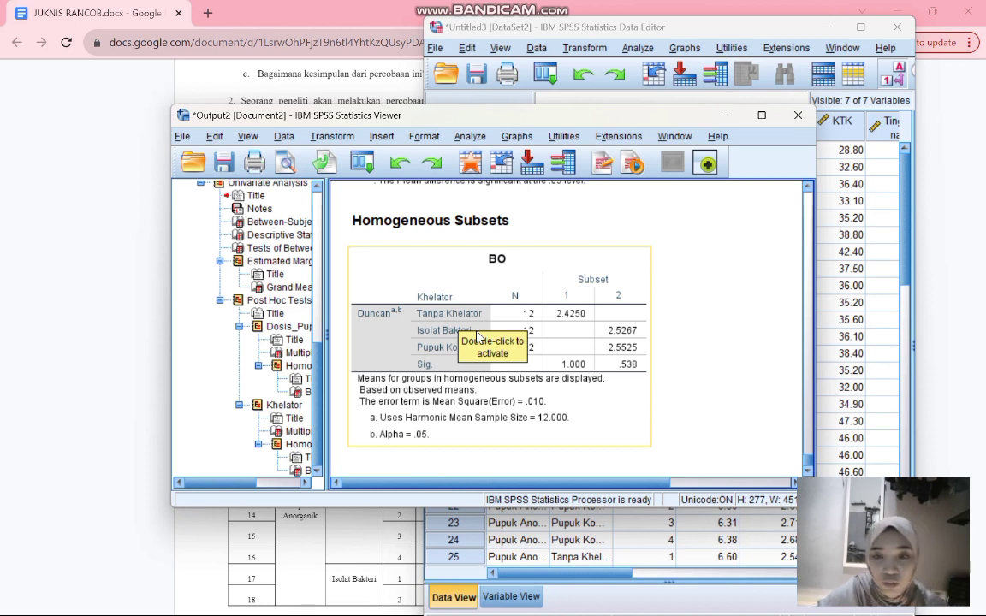
click(725, 114)
Step: Reopen the univariate General Linear Model setup and replace BO with KTK as the dependent variable
click(638, 48)
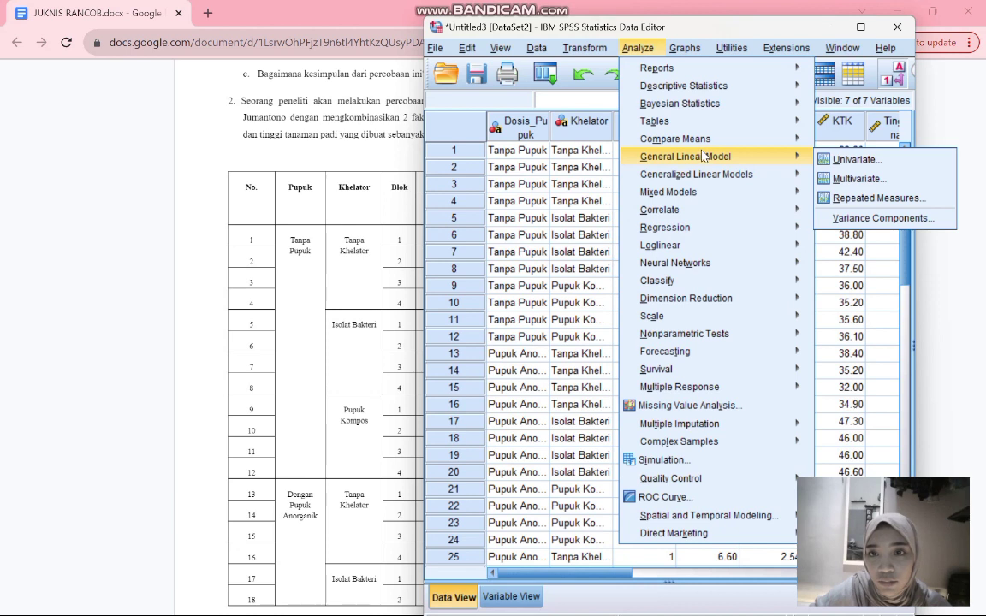
click(839, 152)
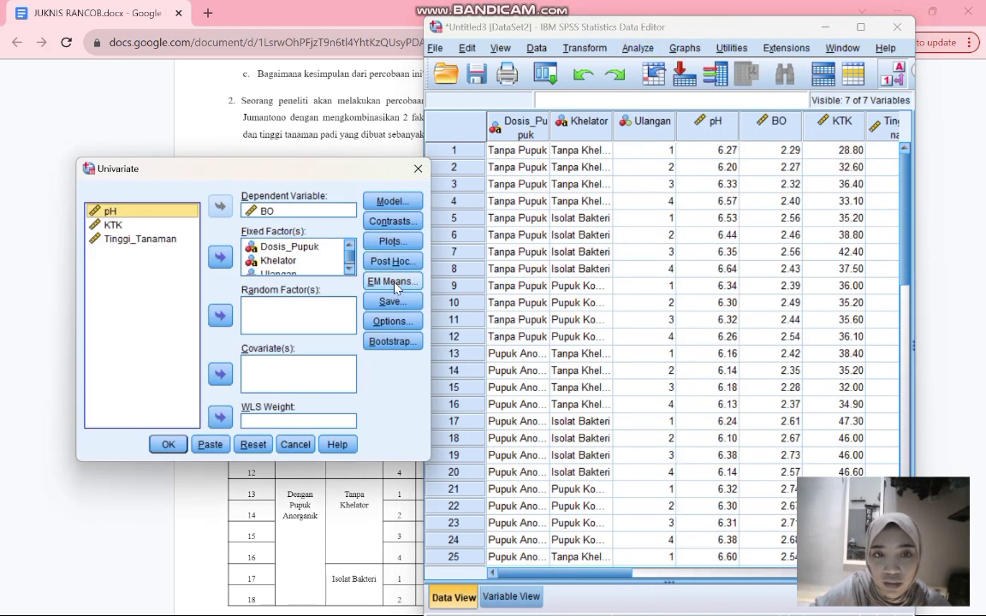
click(392, 282)
click(254, 288)
click(201, 410)
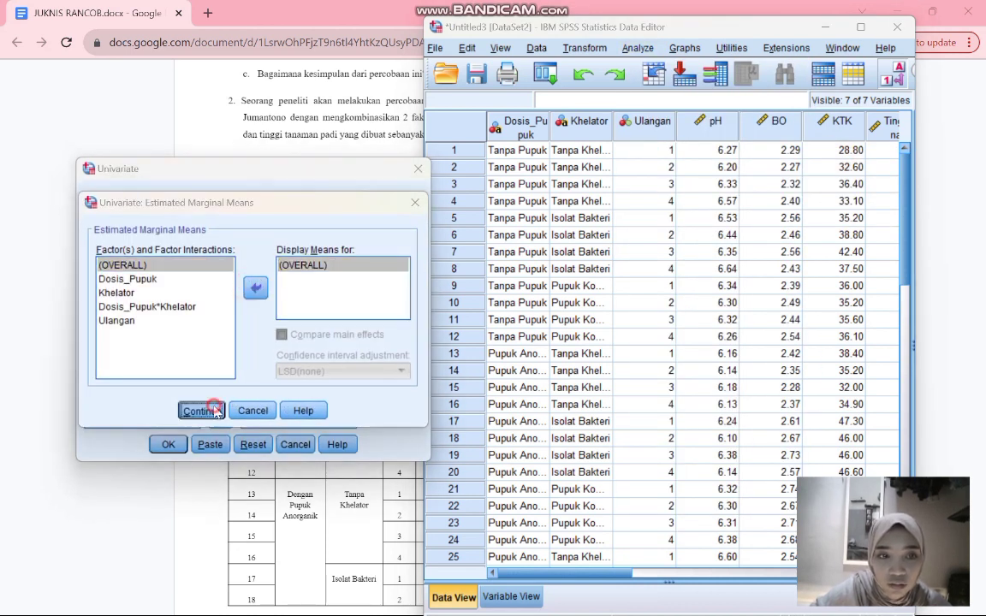
click(220, 208)
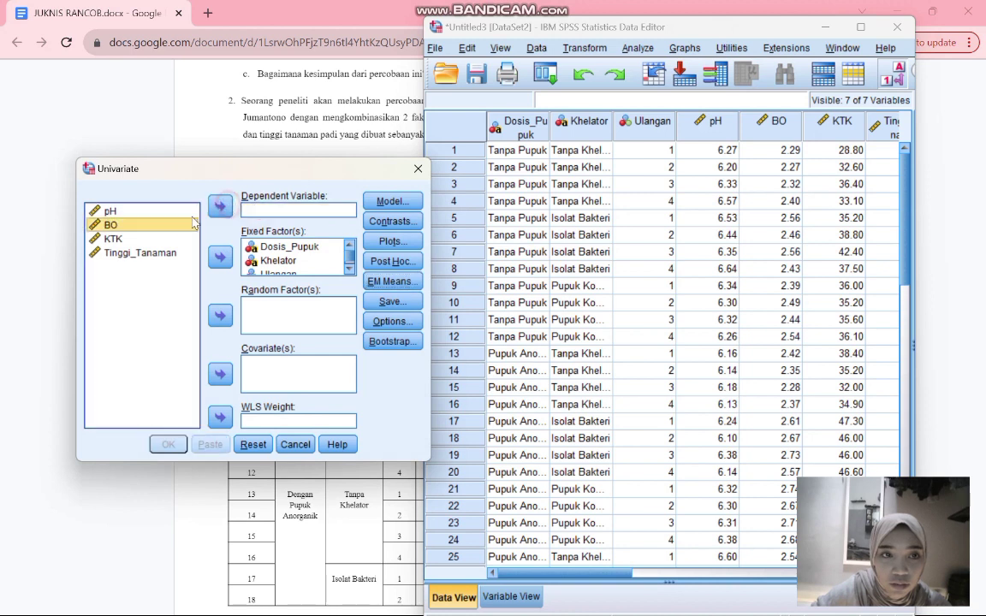
click(137, 253)
click(123, 239)
click(220, 207)
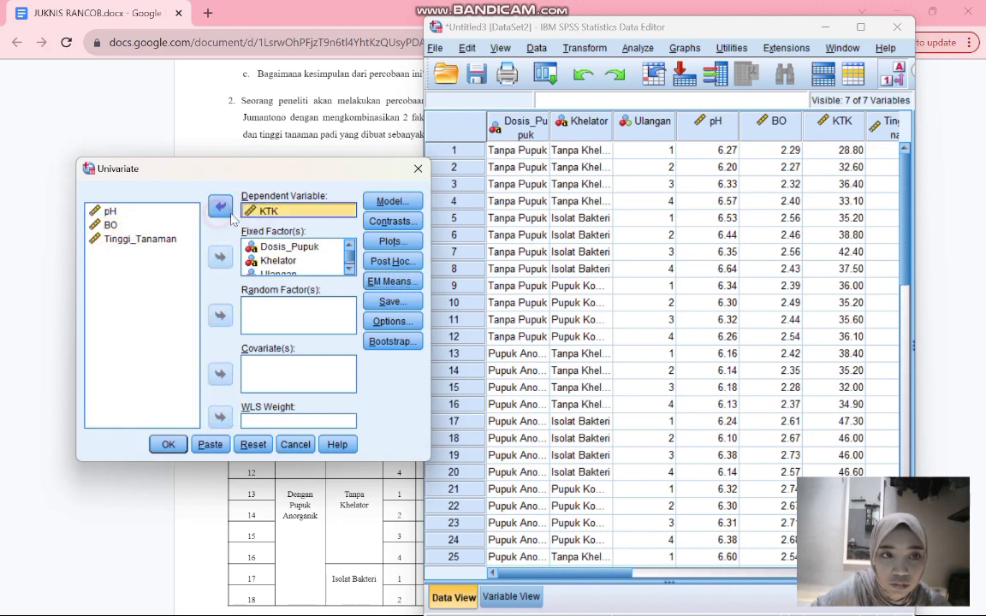
Step: Confirm estimated marginal means for (OVERALL) and run the univariate analysis of KTK
click(392, 284)
click(230, 259)
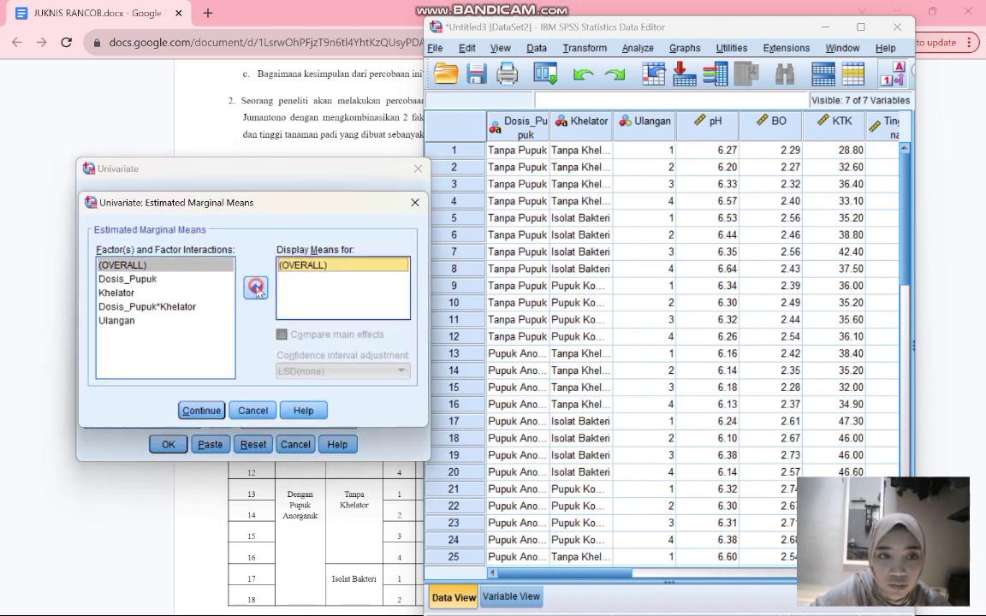
click(201, 410)
click(171, 445)
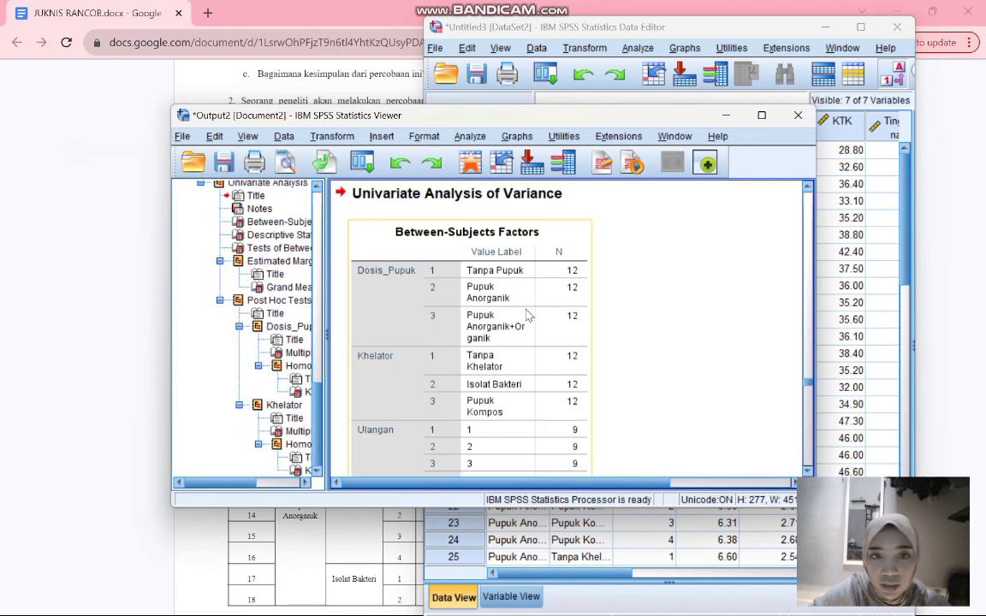
Step: Examine the KTK Tests of Between-Subjects Effects and the Duncan subsets for Dosis_Pupuk and Khelator, and return to the data editor
scroll(527, 315, down, 8)
scroll(526, 315, down, 15)
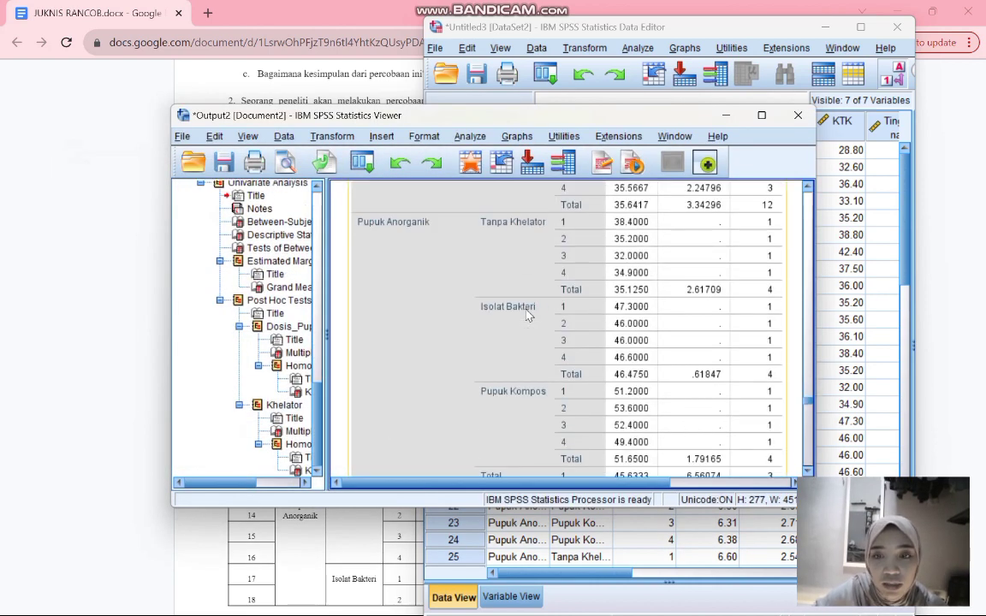
scroll(528, 313, down, 2)
scroll(528, 312, up, 2)
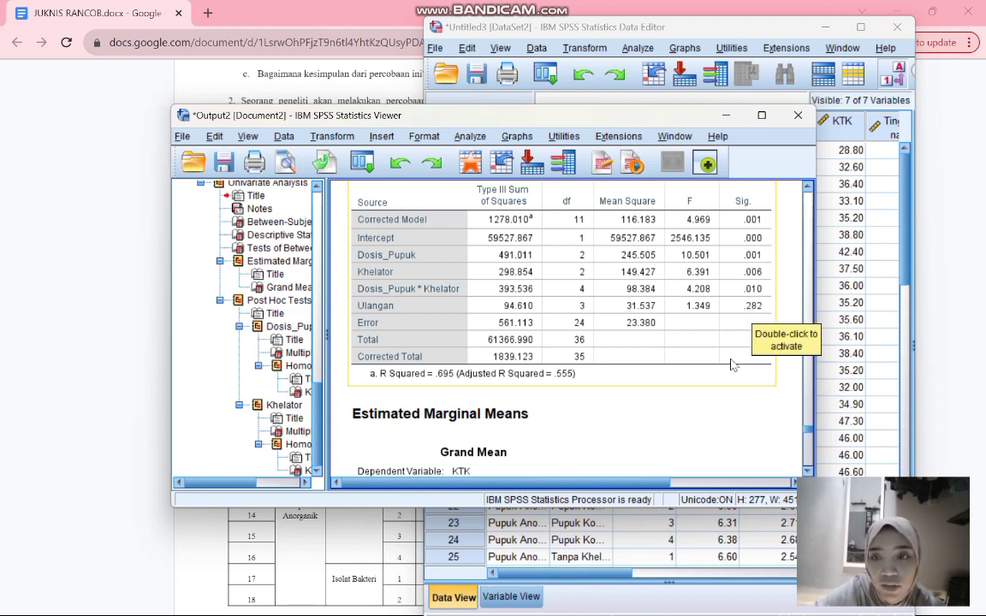
scroll(715, 411, down, 10)
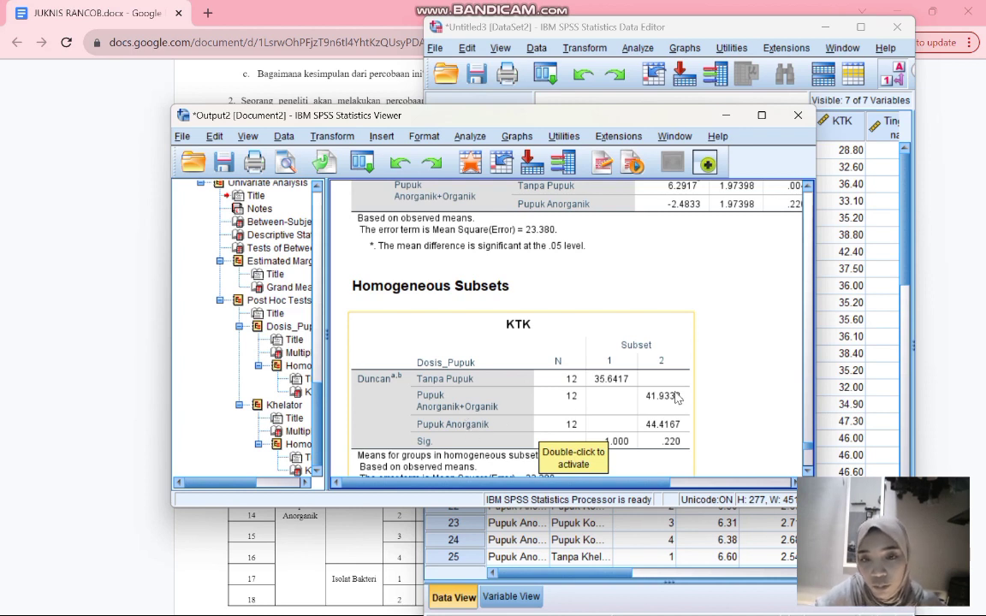
scroll(678, 394, down, 10)
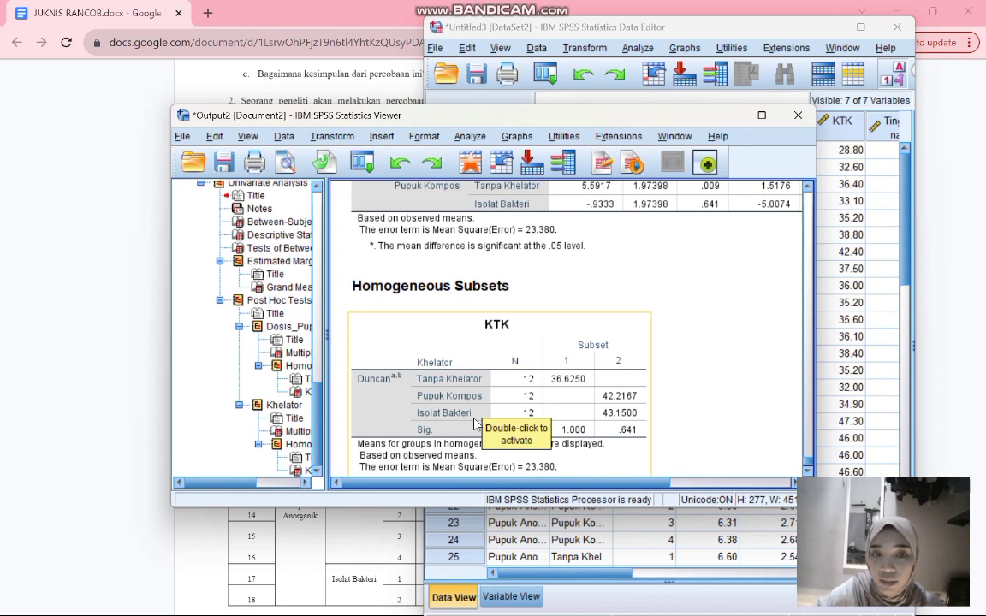
scroll(475, 423, down, 2)
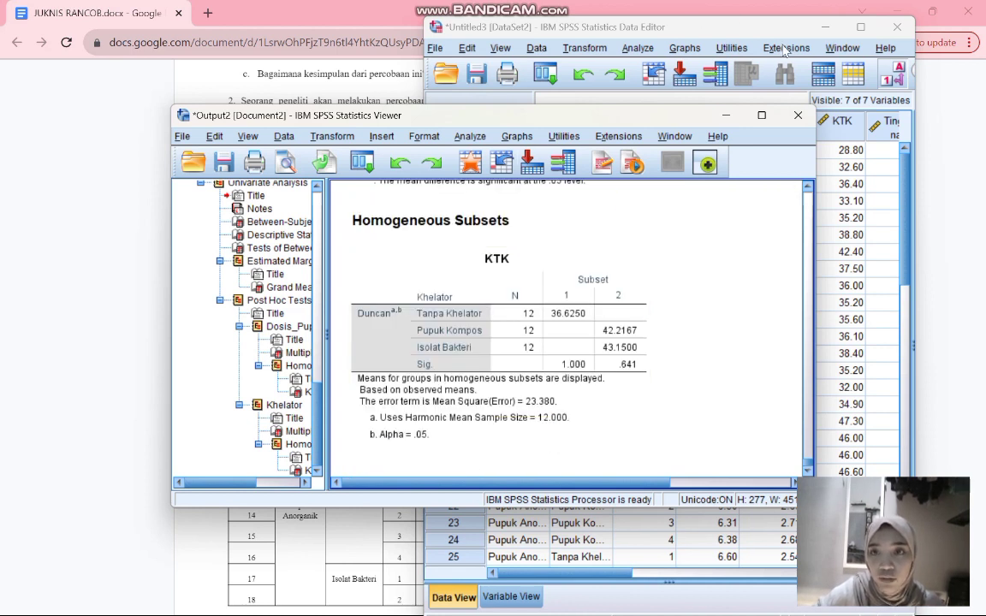
click(719, 115)
Step: Reopen the univariate General Linear Model setup and replace KTK with Tinggi_Tanaman as the dependent variable
click(638, 48)
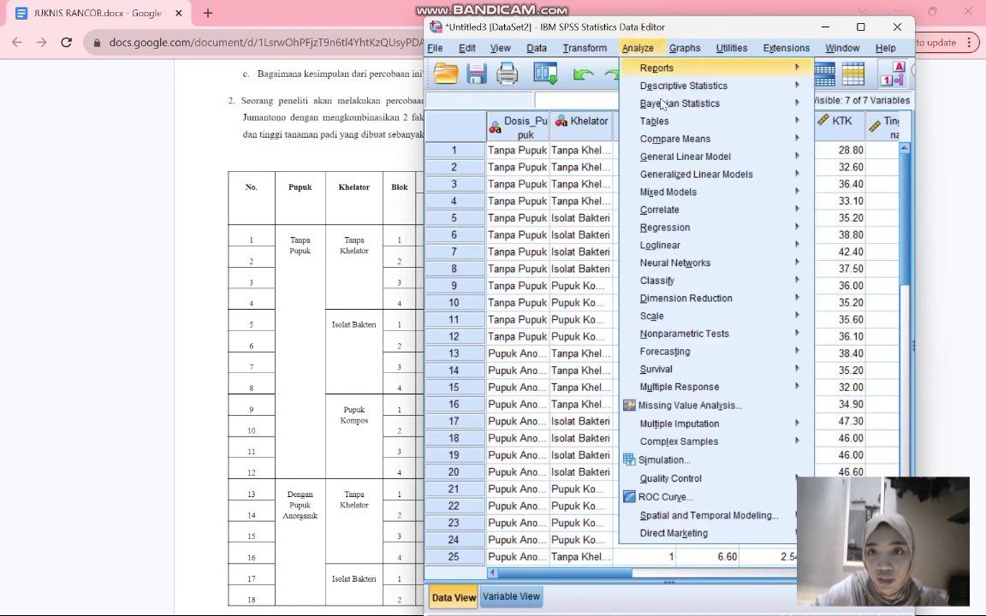
mouse_move(685, 163)
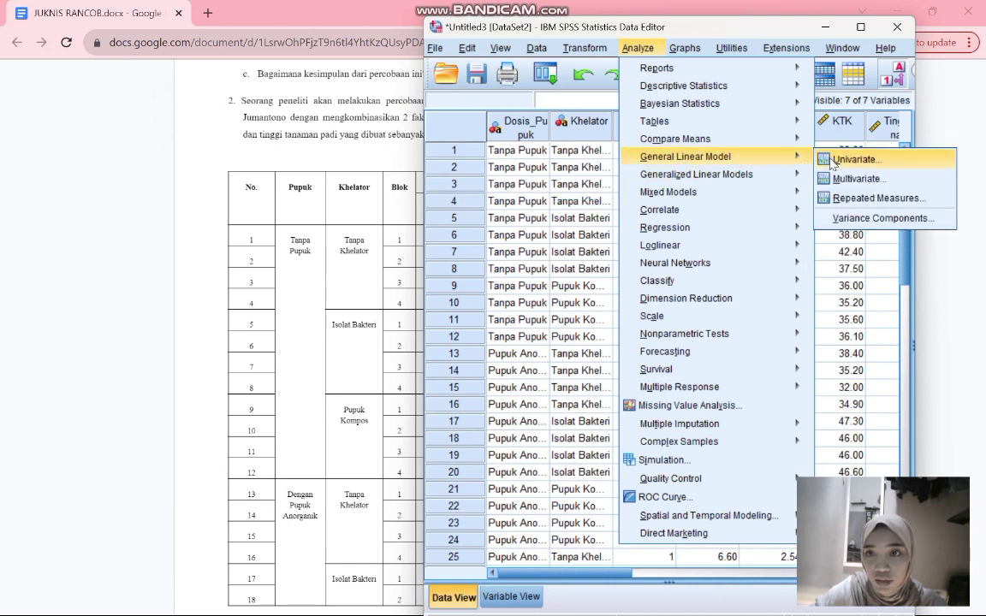
click(856, 159)
double_click(261, 209)
click(146, 252)
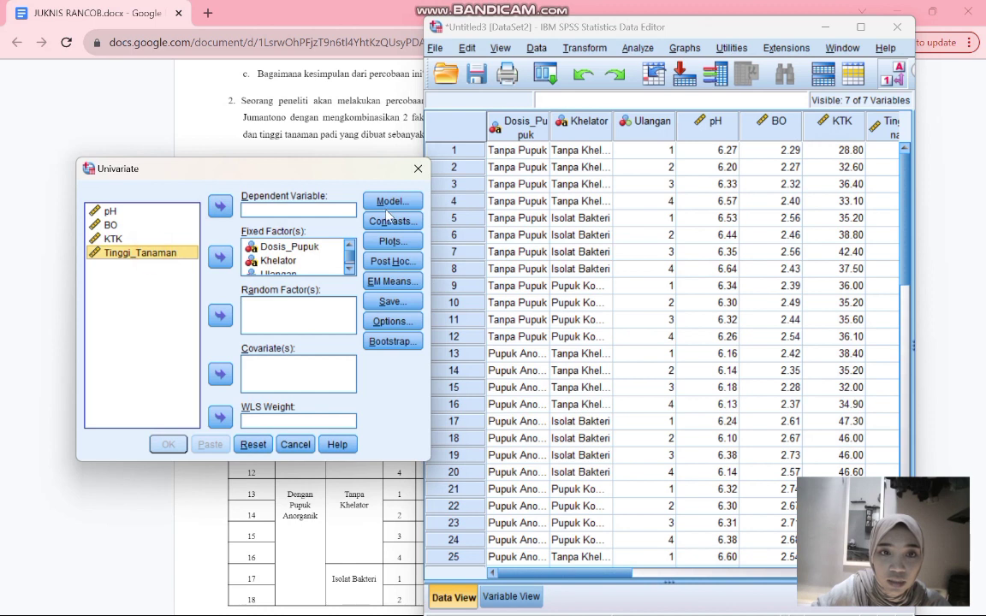
click(220, 206)
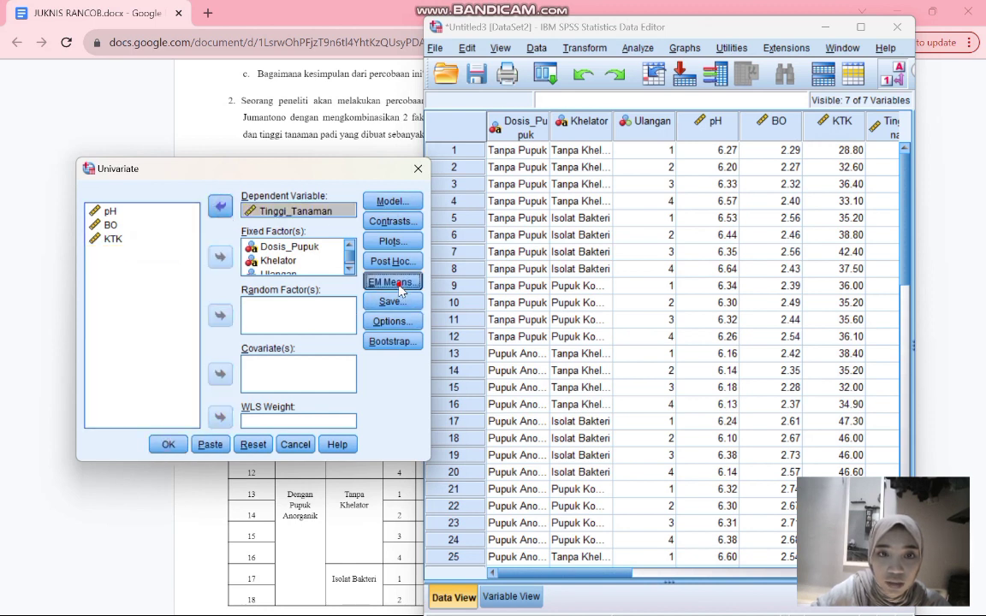
Step: Confirm estimated marginal means for (OVERALL) and run the univariate analysis of Tinggi_Tanaman
click(390, 280)
click(254, 290)
click(201, 410)
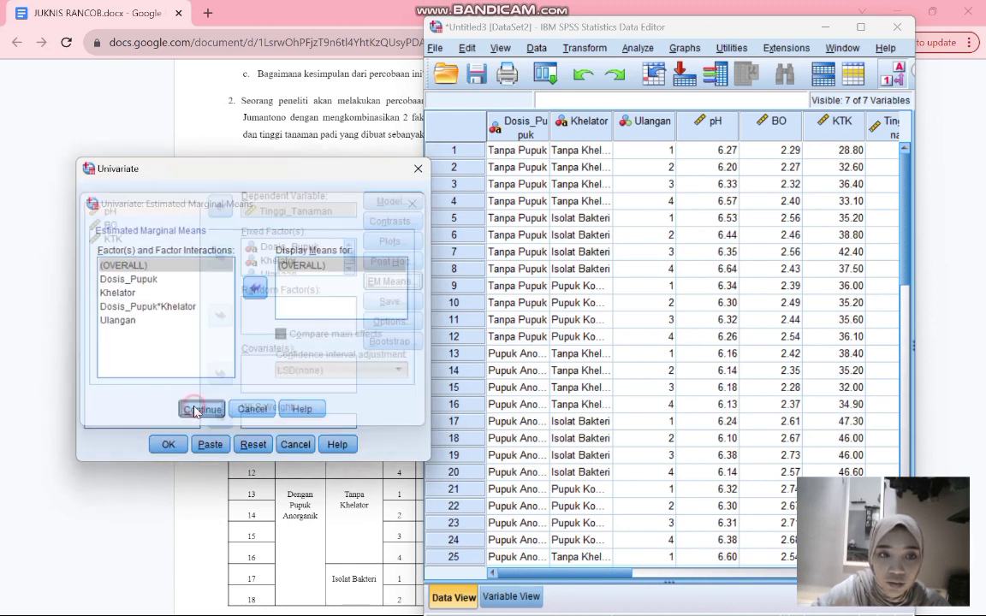
click(168, 445)
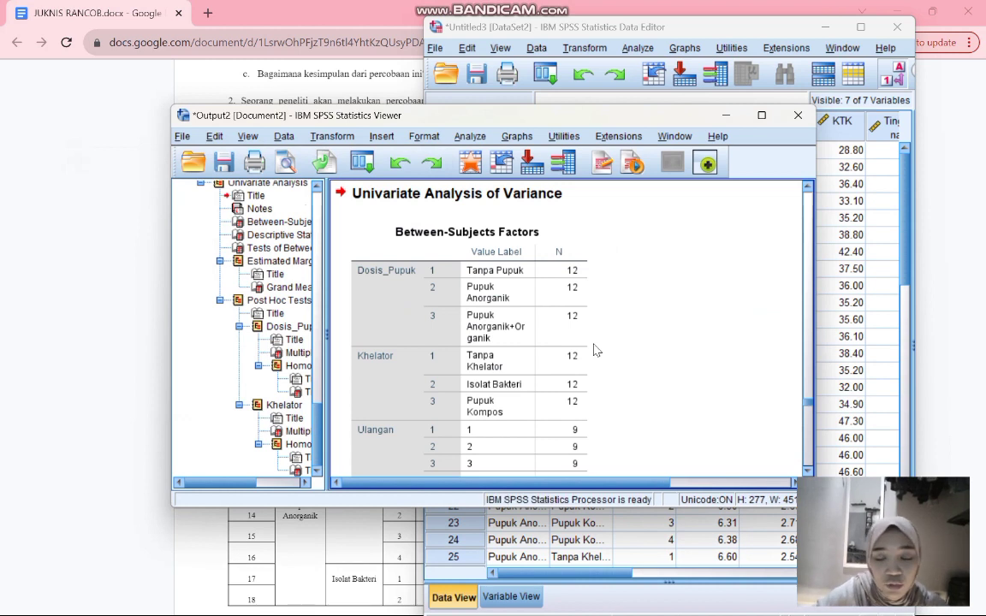
Step: Examine the Tinggi_Tanaman Tests of Between-Subjects Effects and Duncan subsets for both factors, and return to the data editor
scroll(596, 350, down, 3)
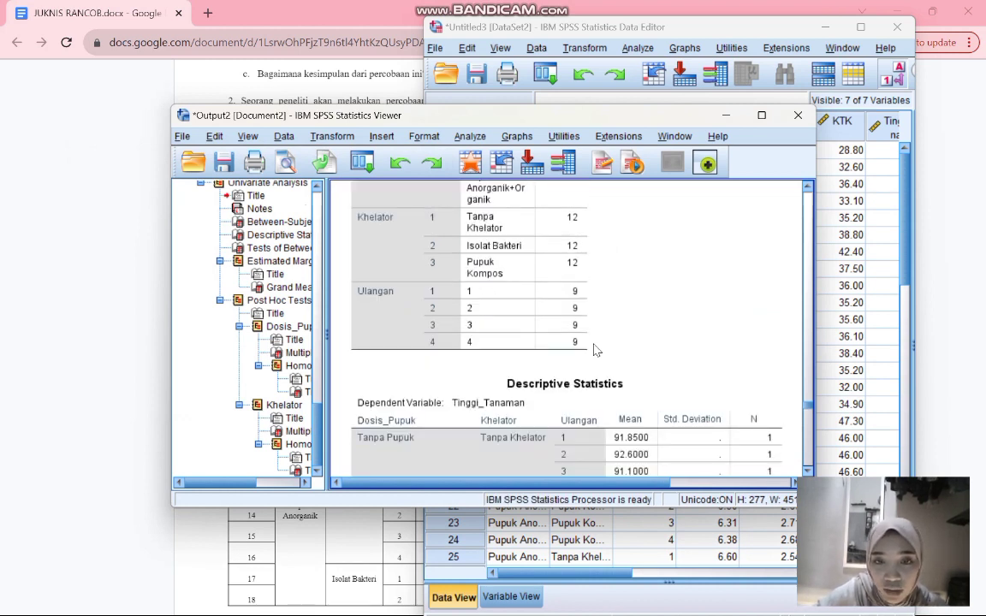
scroll(597, 351, down, 10)
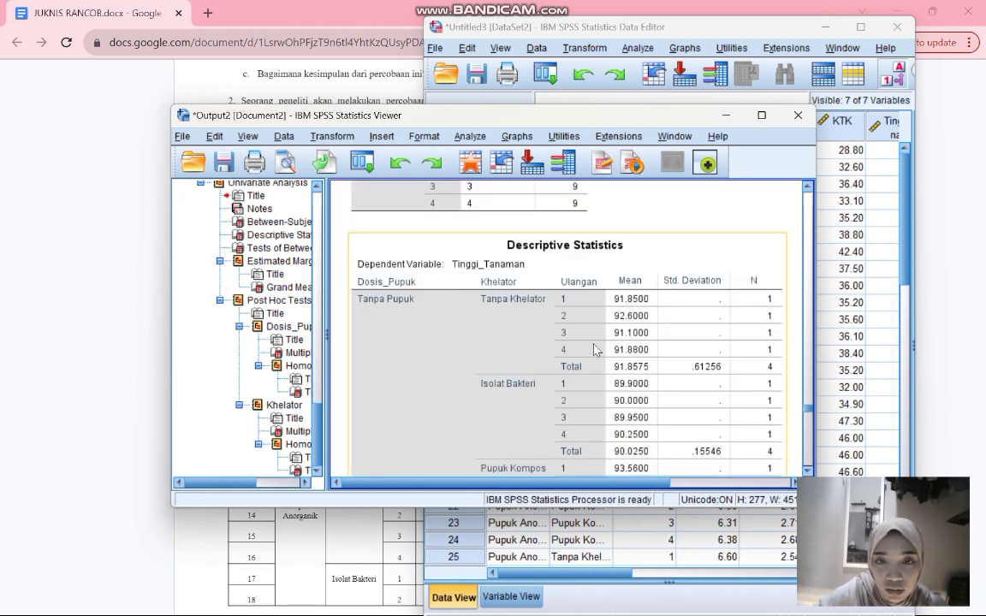
scroll(596, 350, down, 8)
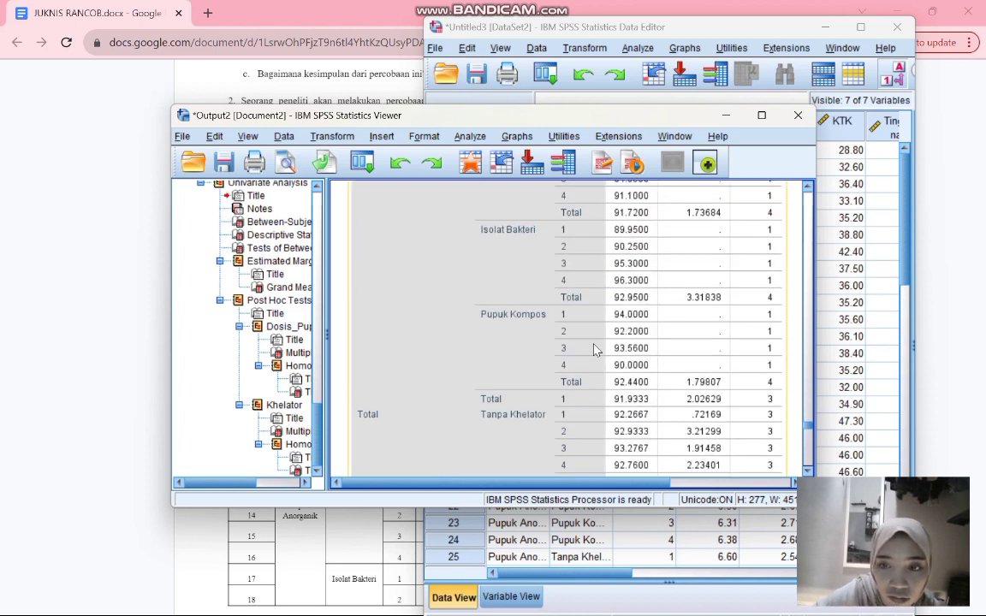
scroll(597, 350, down, 10)
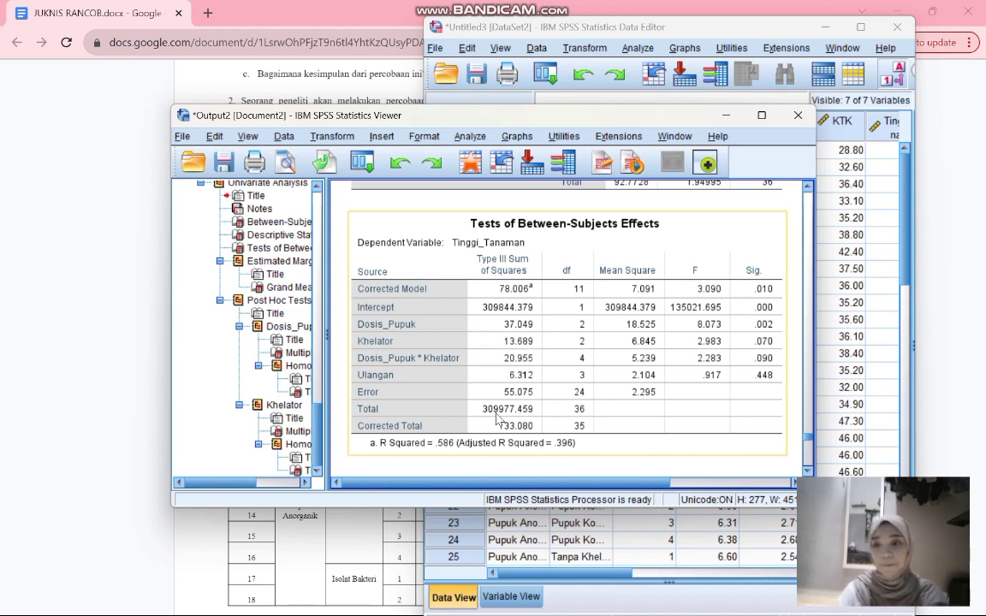
scroll(497, 417, down, 5)
scroll(497, 419, down, 5)
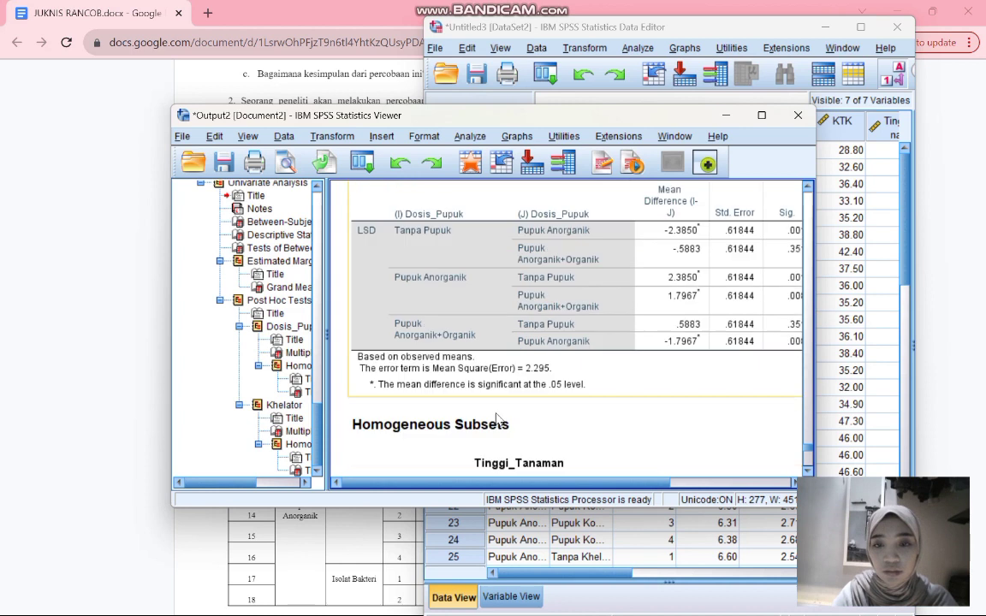
scroll(499, 418, down, 2)
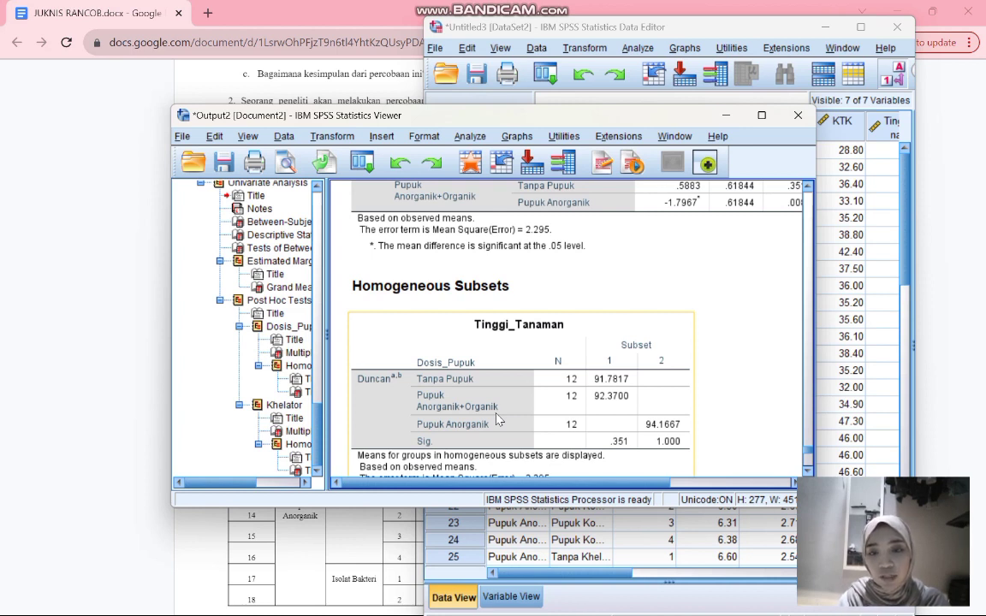
scroll(497, 418, down, 10)
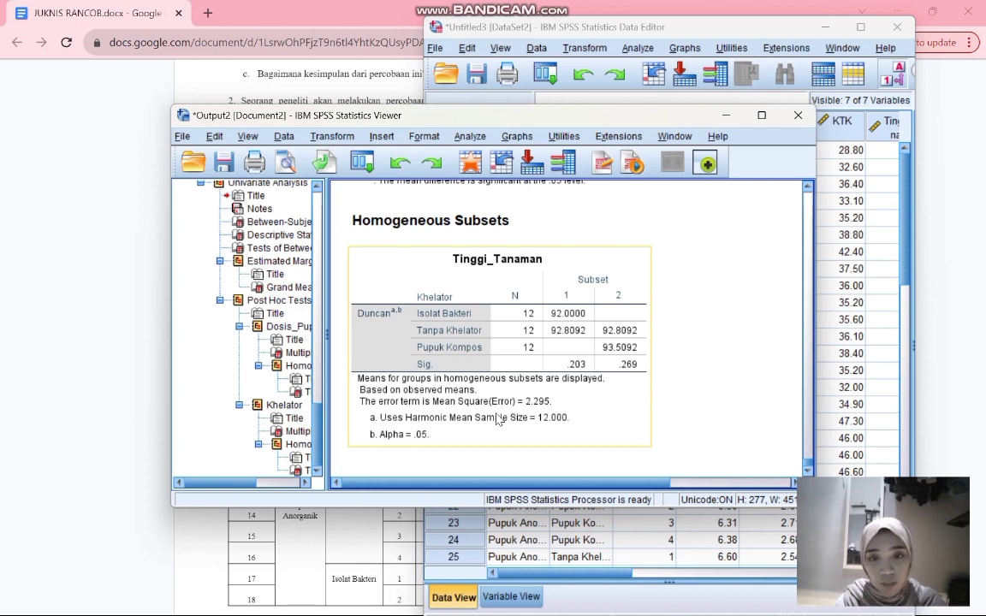
click(726, 115)
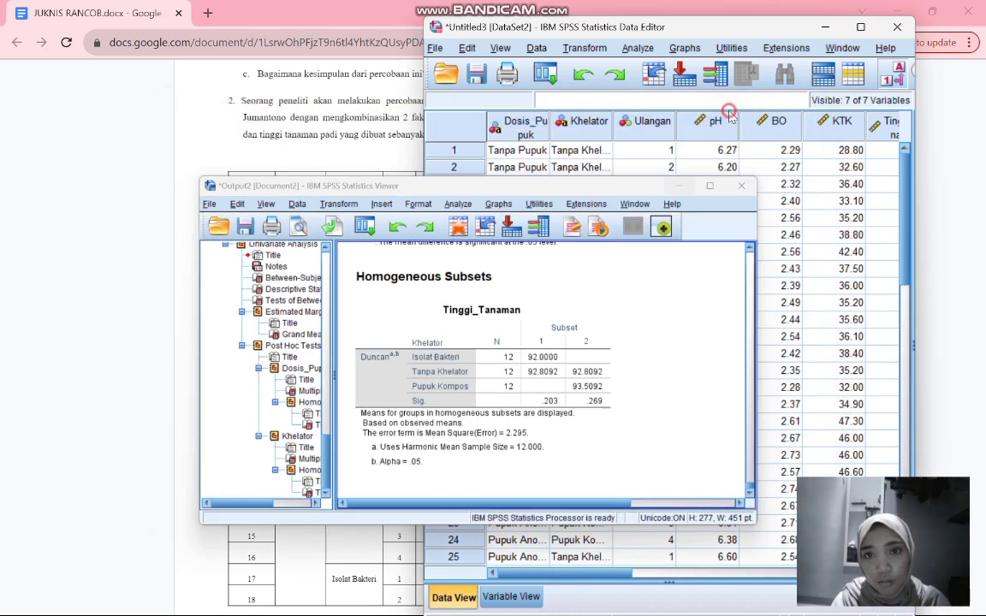
Step: Run a two-tailed Pearson bivariate correlation of pH, BO, KTK and Tinggi_Tanaman with significant correlations flagged
click(644, 49)
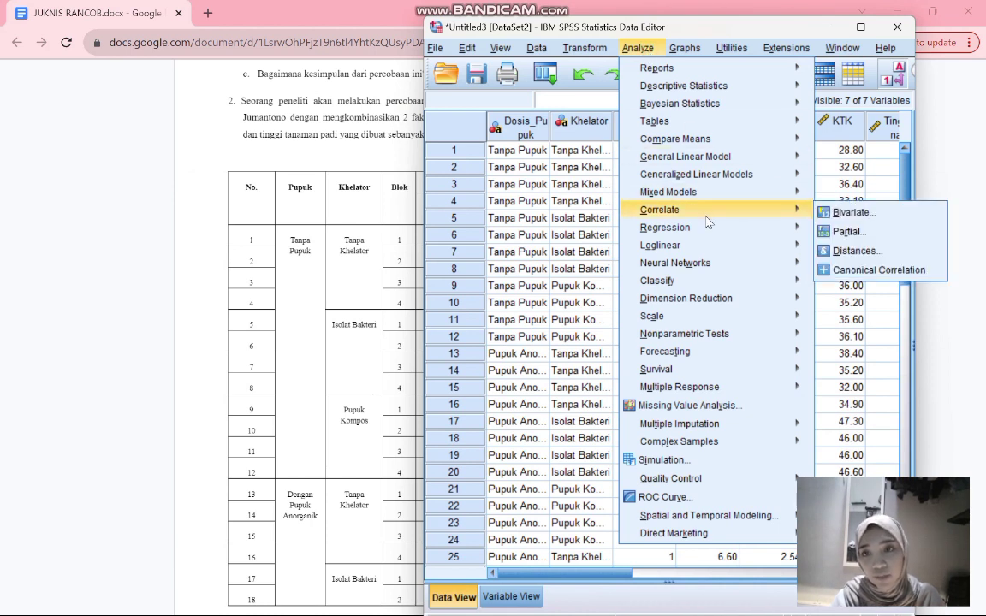
mouse_move(788, 208)
click(843, 212)
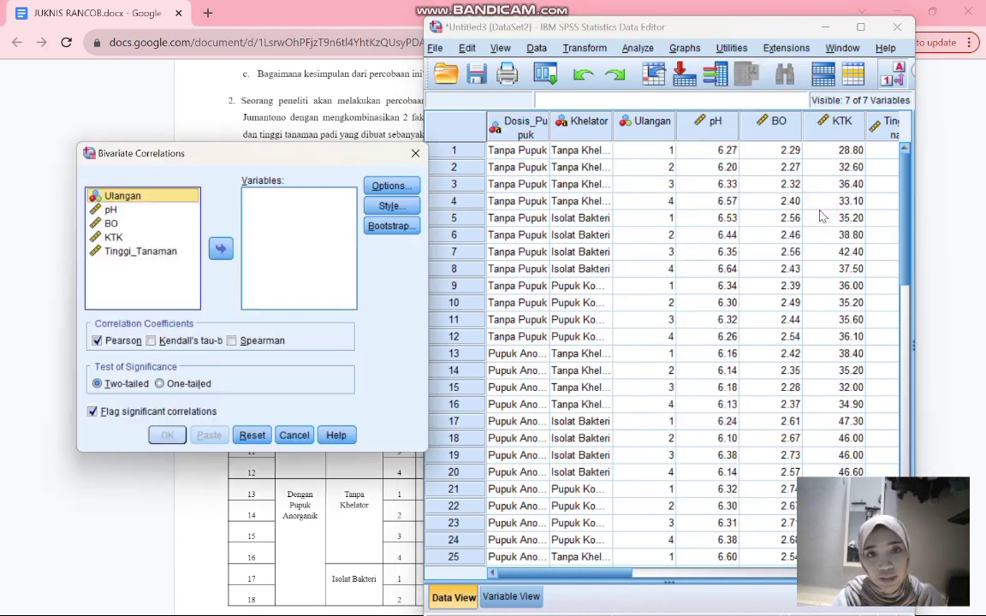
click(183, 209)
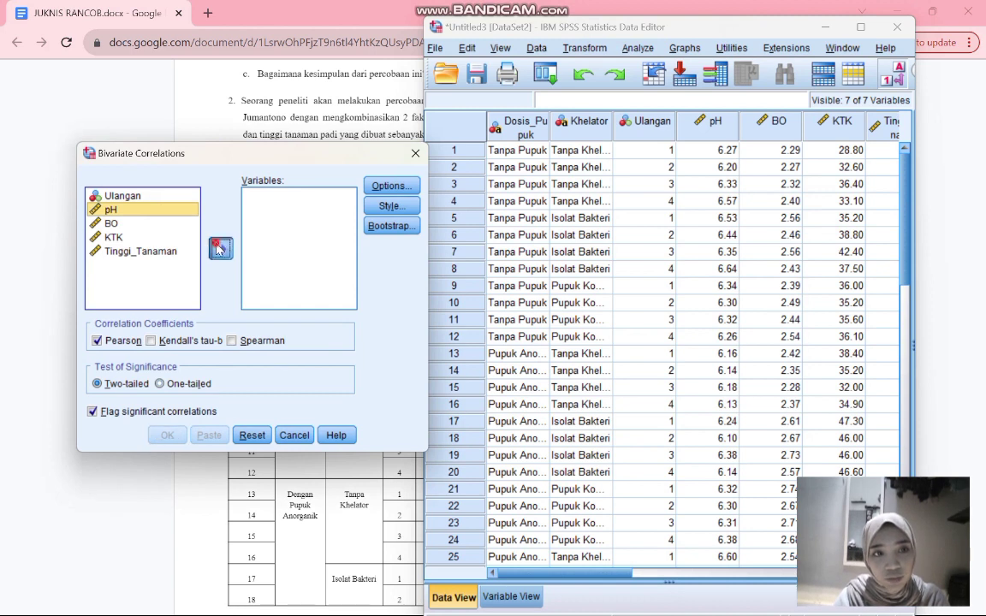
double_click(185, 211)
click(113, 208)
click(220, 248)
click(132, 212)
click(219, 249)
click(160, 209)
click(216, 254)
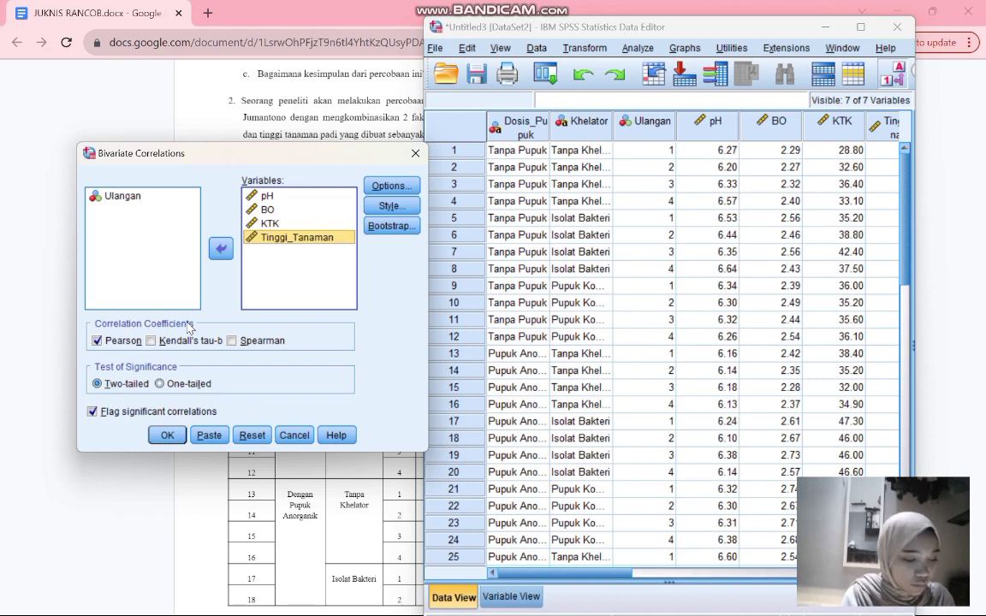
click(166, 436)
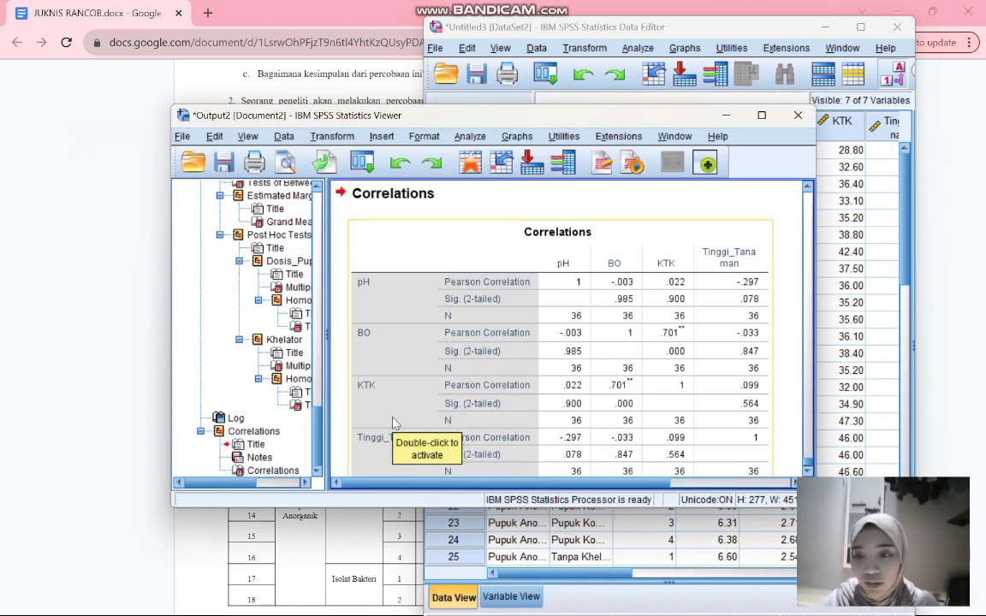
Step: Review the Pearson correlations and significance values among pH, BO, KTK and Tinggi_Tanaman in the output
scroll(395, 423, down, 2)
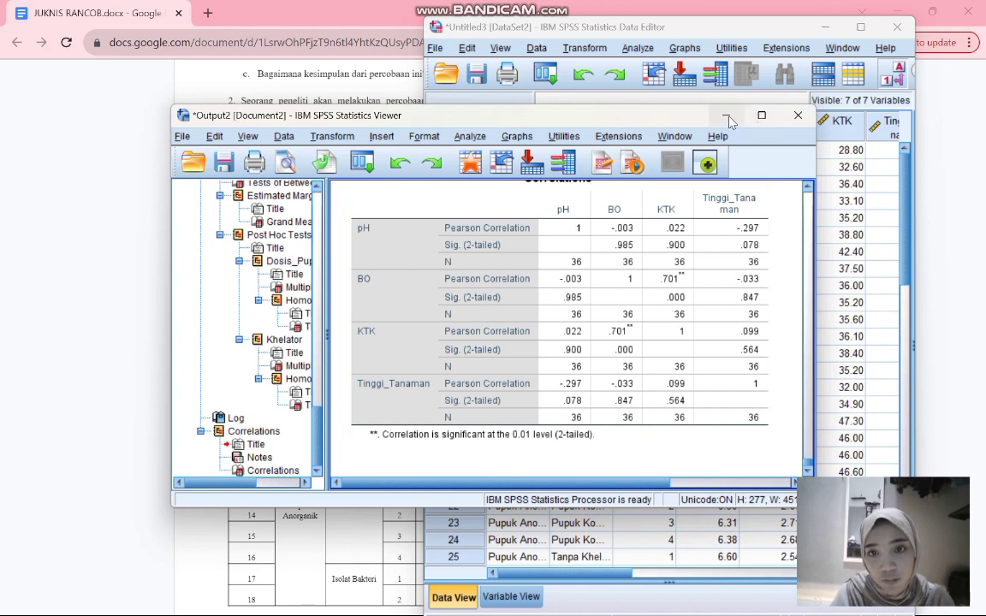
scroll(631, 376, up, 6)
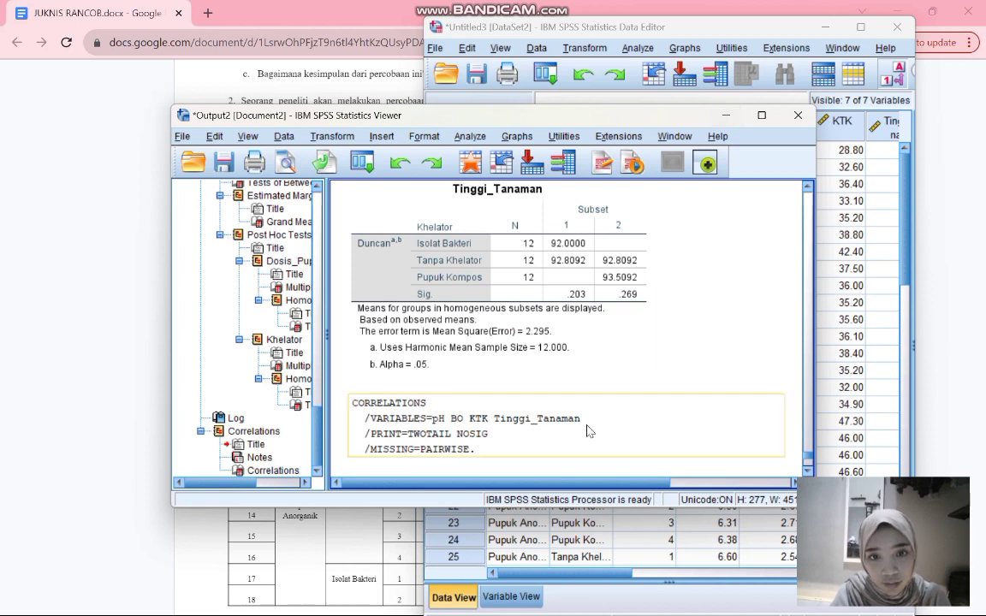
Step: Review the Pearson correlation table for pH, BO, KTK and Tinggi_Tanaman and put the output window away
scroll(527, 382, down, 5)
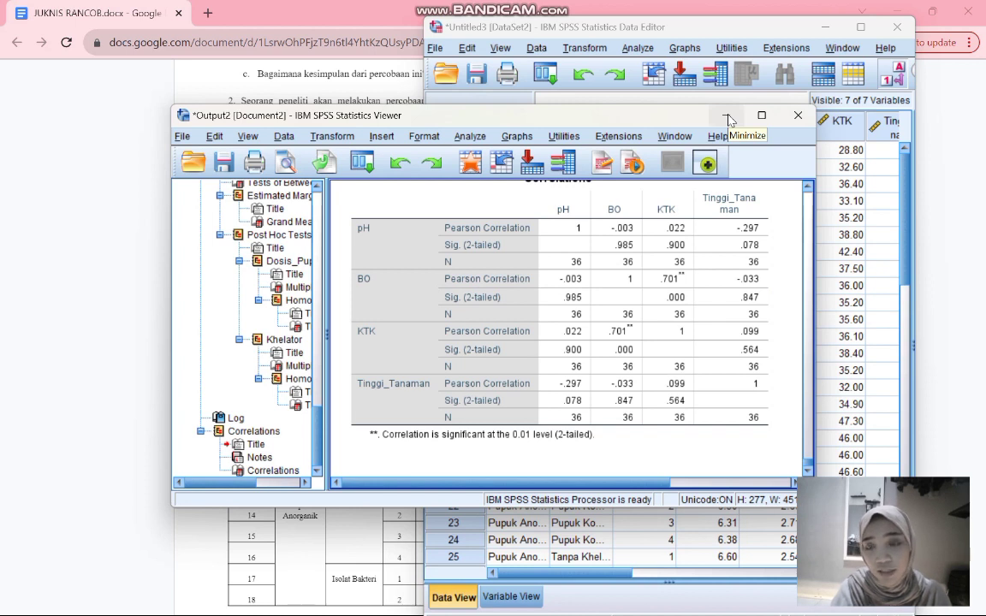
click(726, 117)
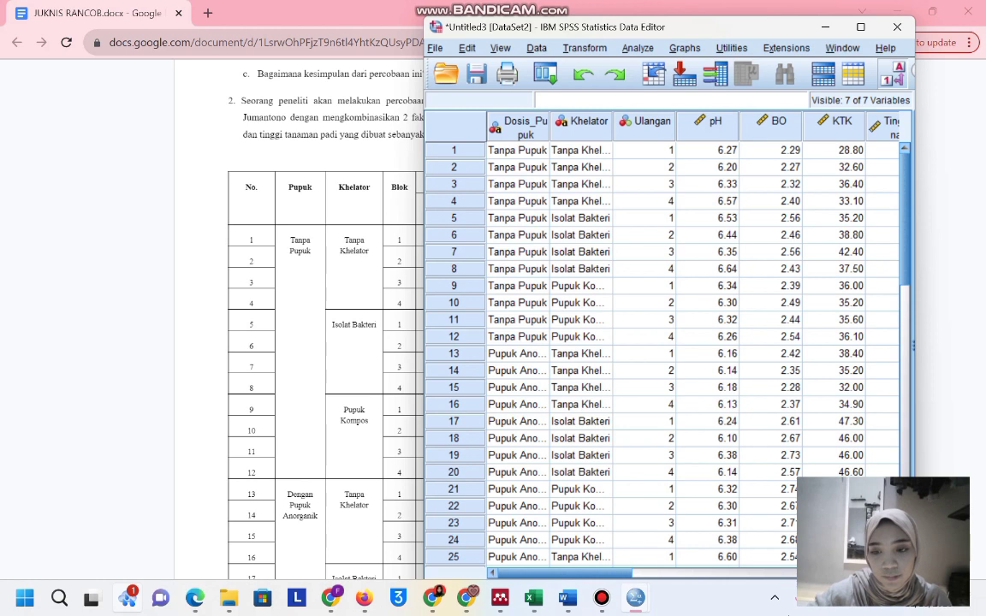
click(635, 597)
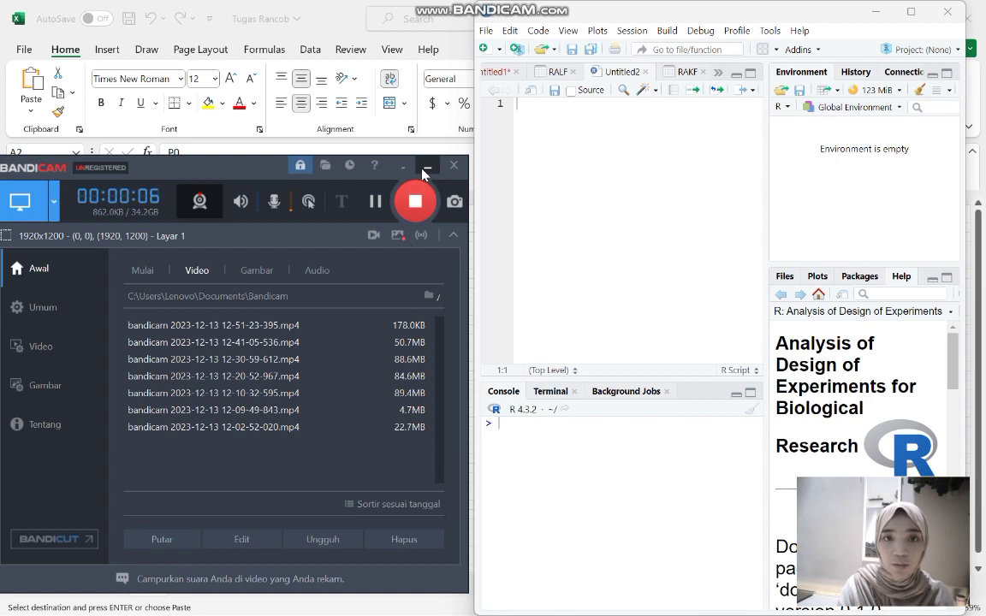
Step: In RStudio, close all open script and data tabs, discarding the unsaved changes in Untitled1
click(427, 168)
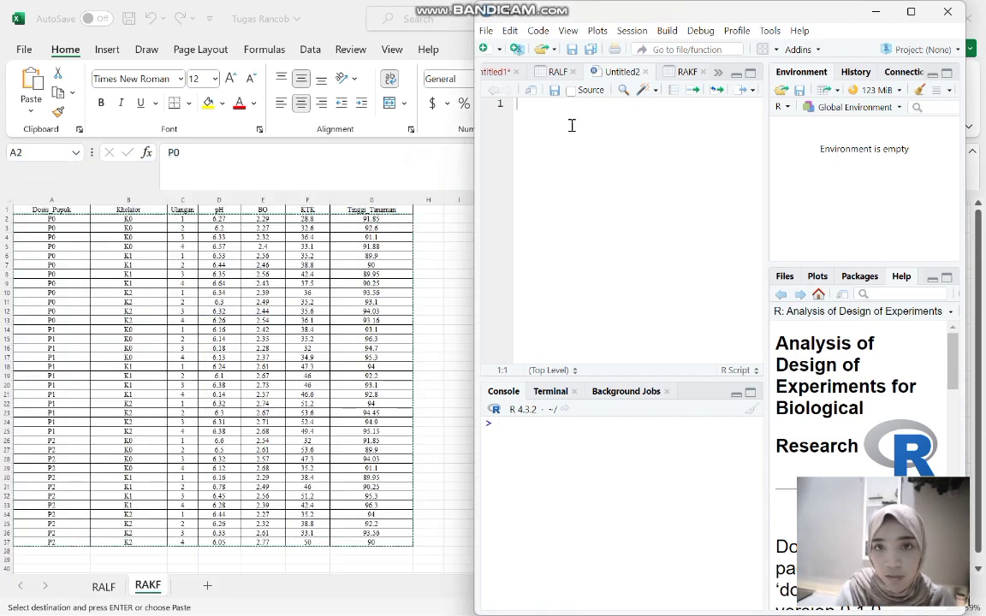
click(703, 73)
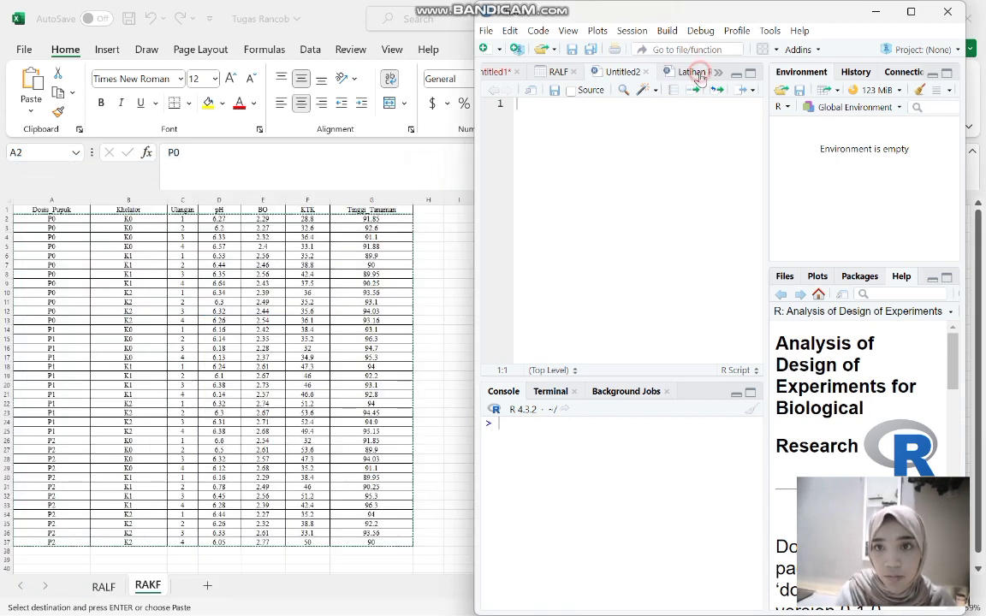
click(645, 73)
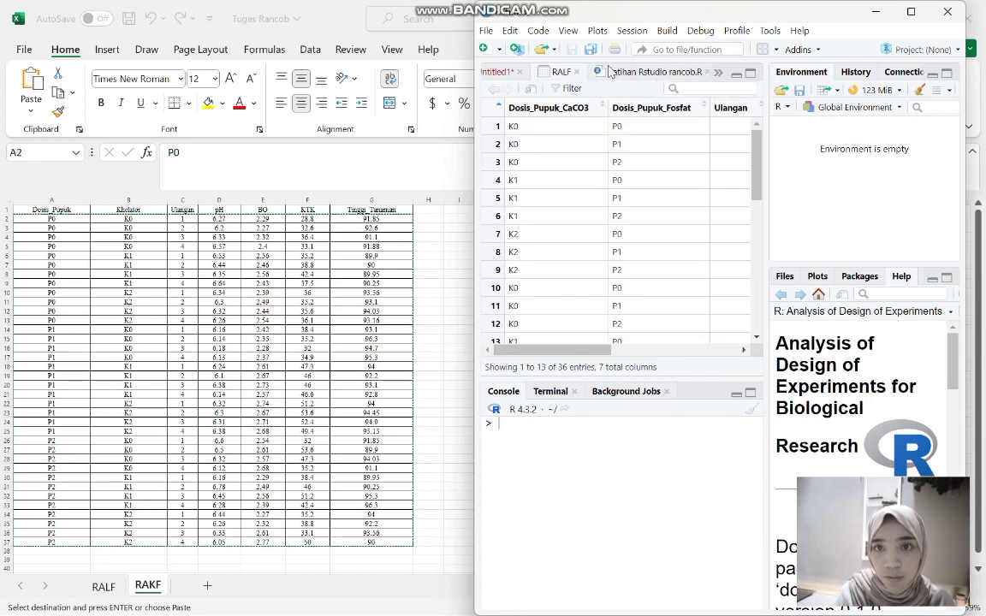
click(672, 75)
click(695, 72)
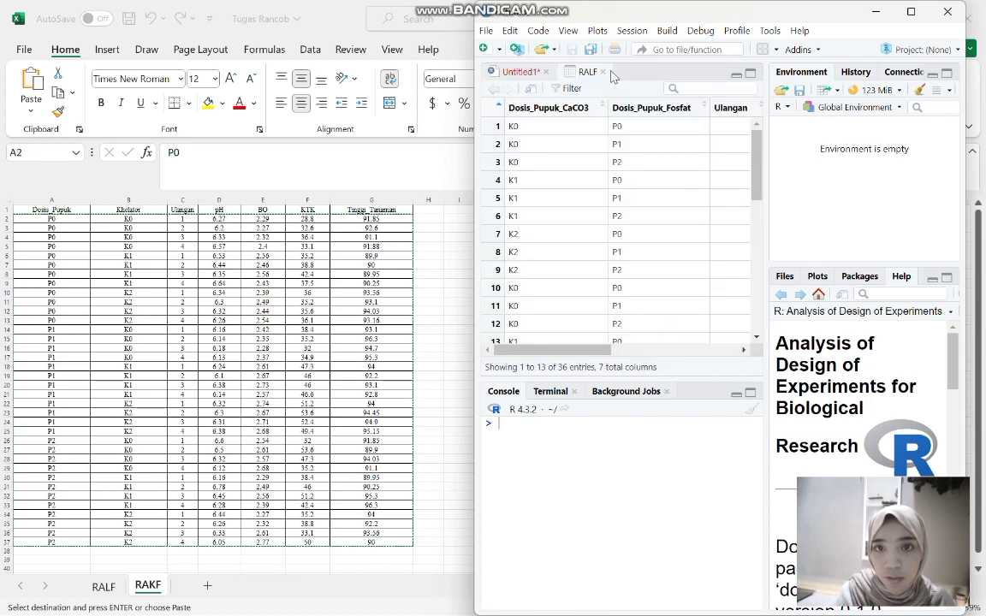
click(604, 73)
click(545, 72)
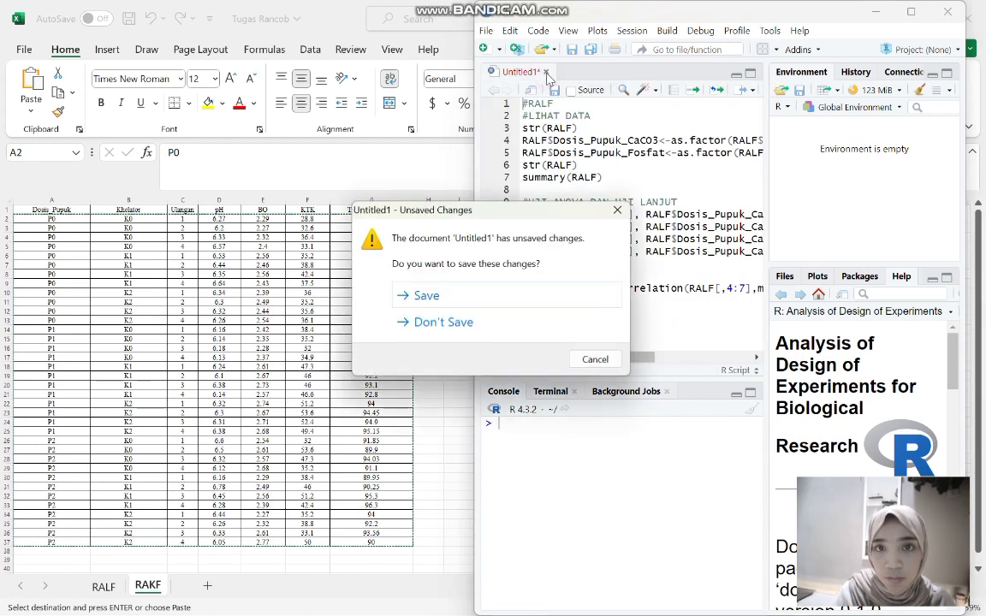
click(467, 325)
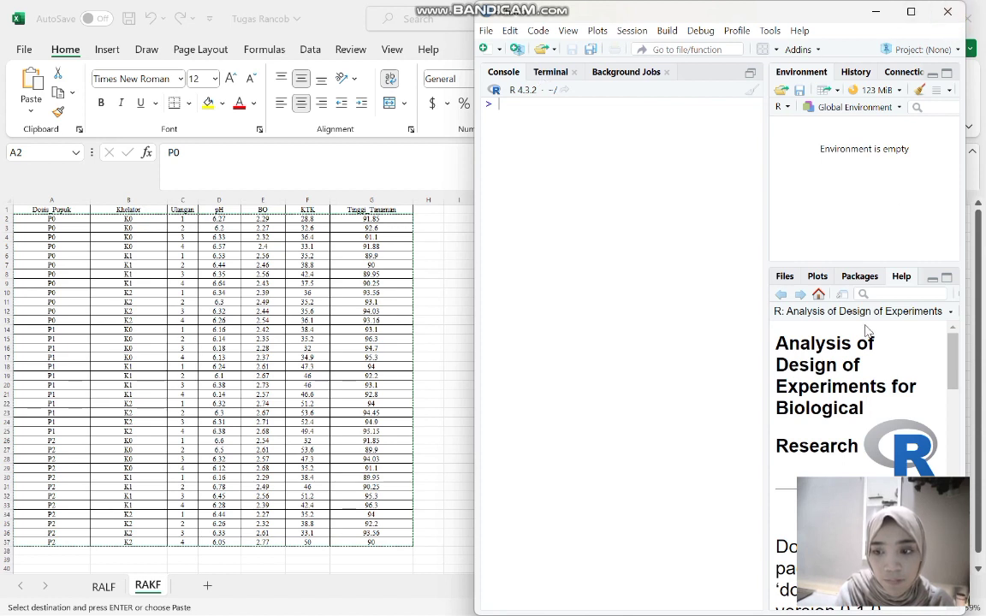
Step: Open a new blank R script in the source pane above the console
click(541, 74)
click(506, 73)
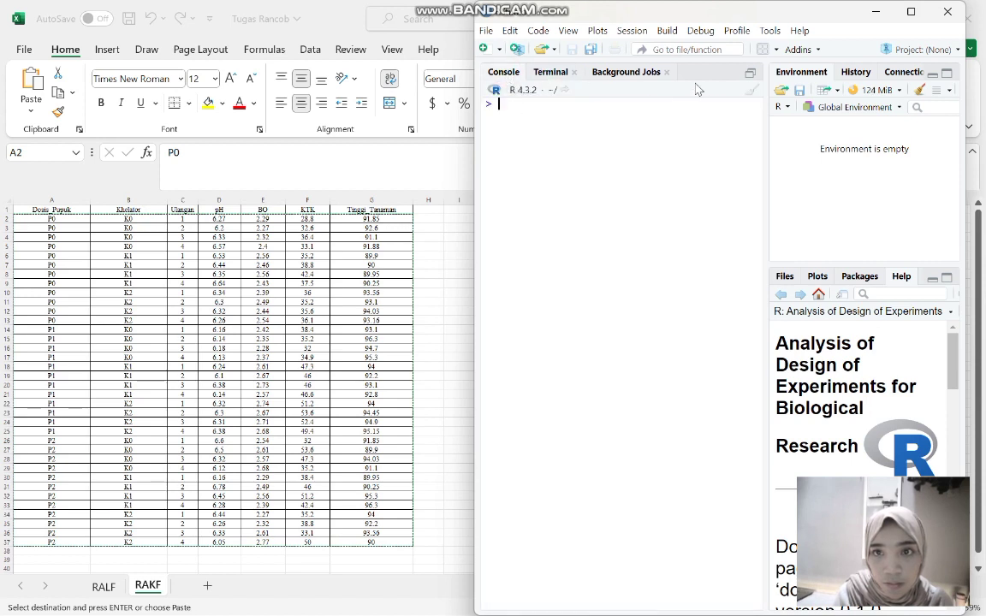
click(750, 72)
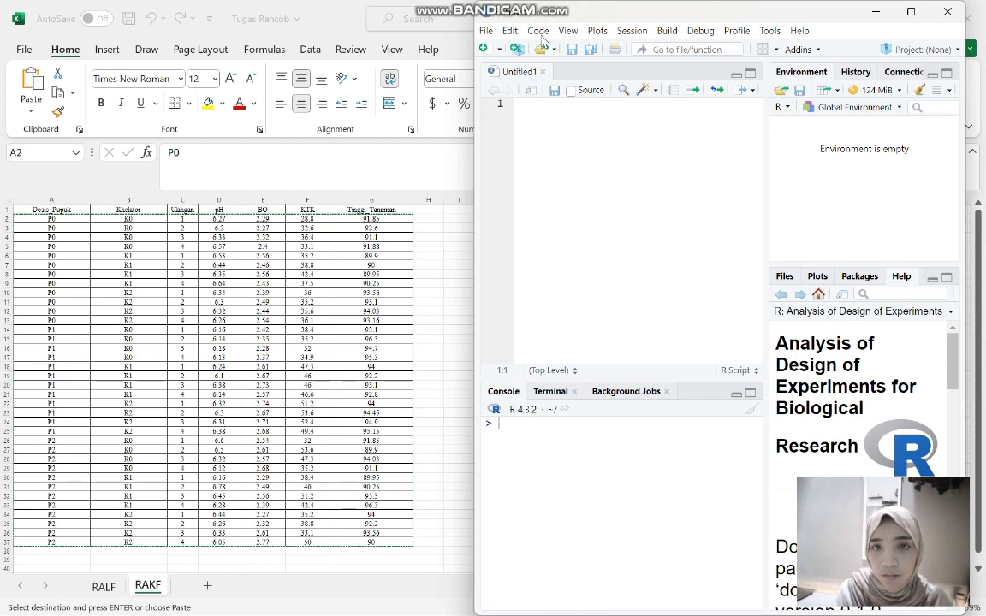
Step: Start an Excel dataset import, load Tugas Rancob.xlsx from the Downloads folder and maximize the RStudio window
click(837, 92)
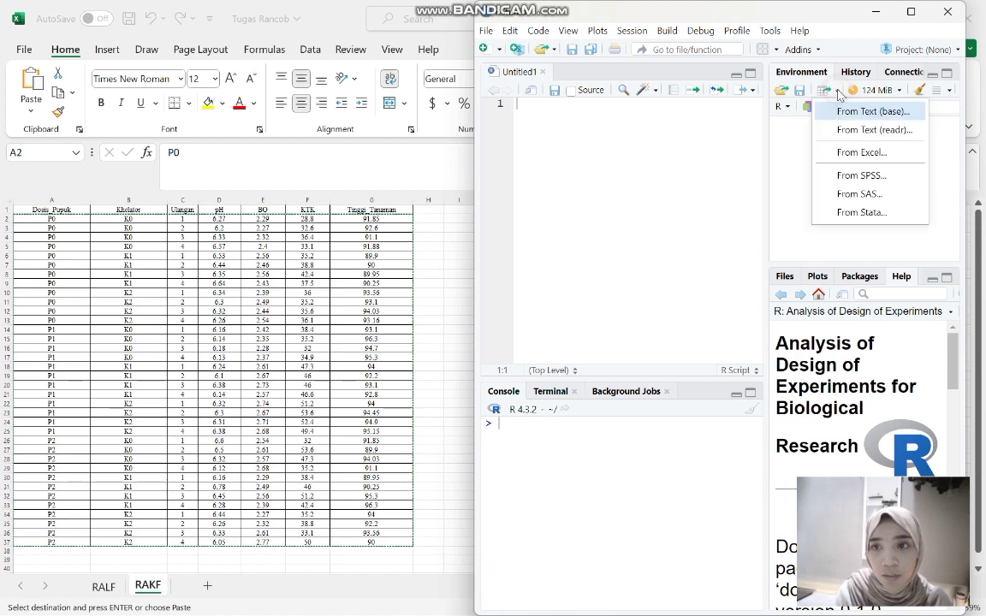
click(854, 154)
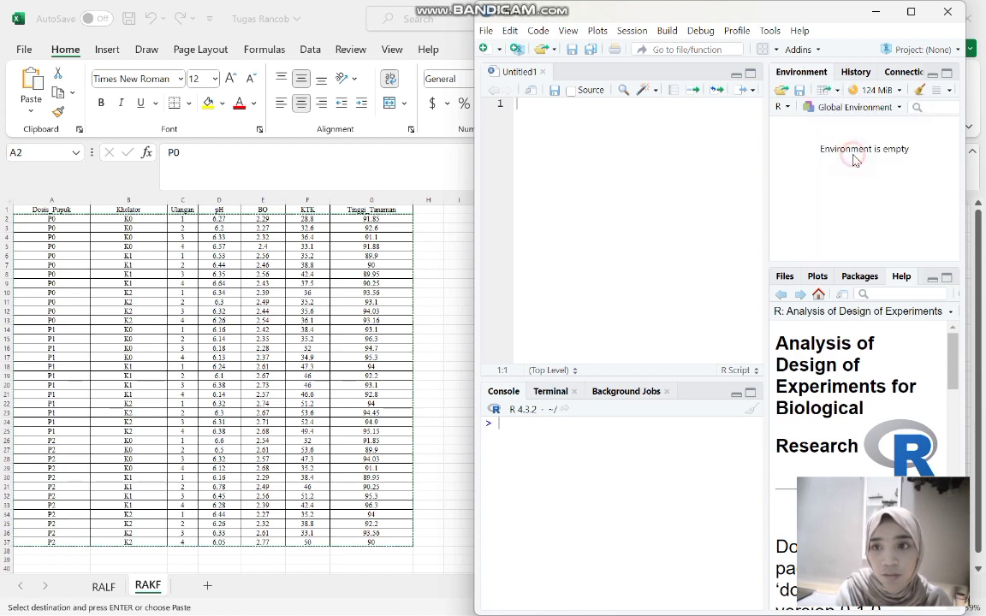
click(956, 137)
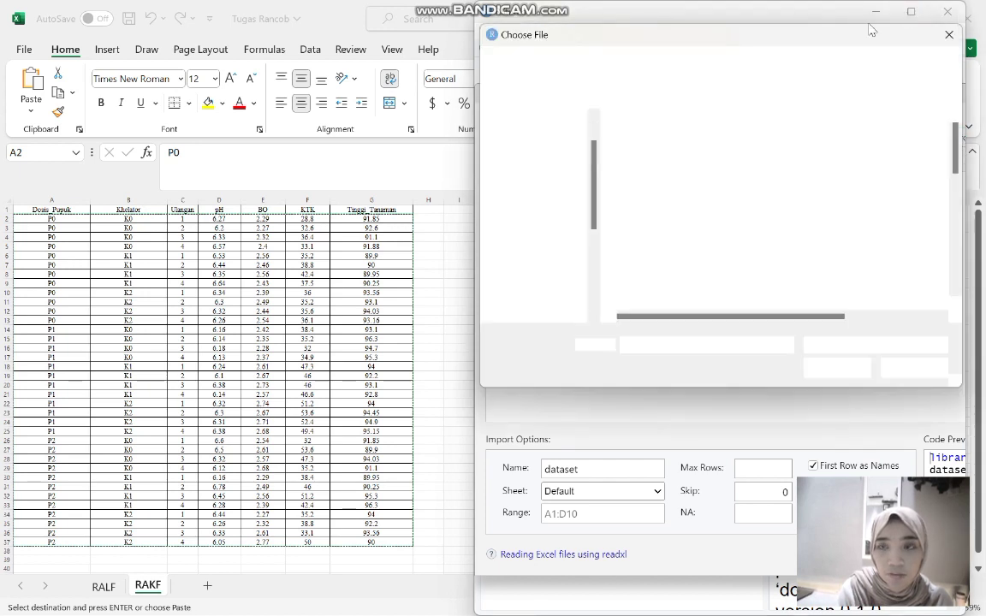
click(547, 192)
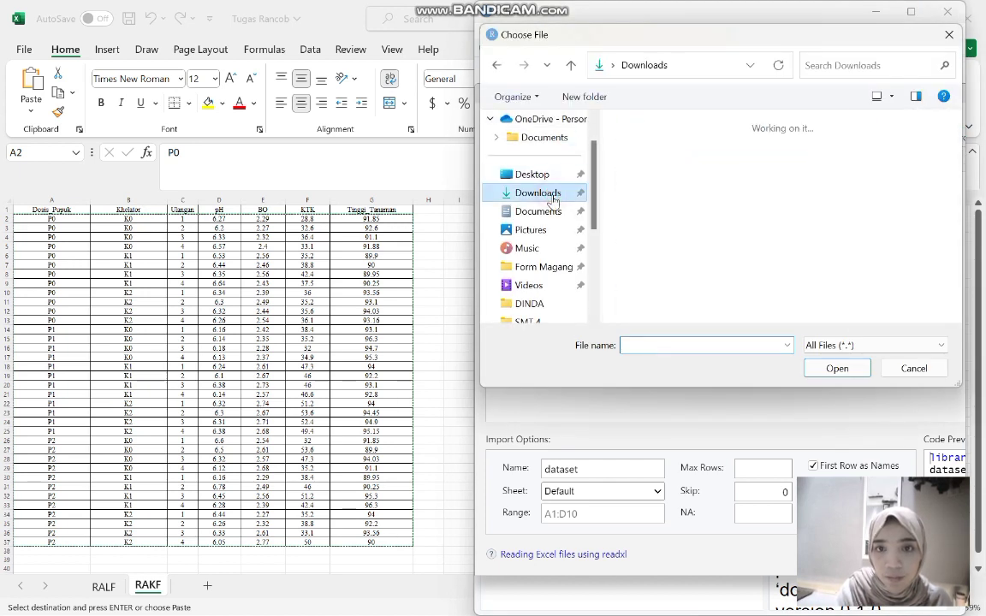
scroll(672, 242, down, 5)
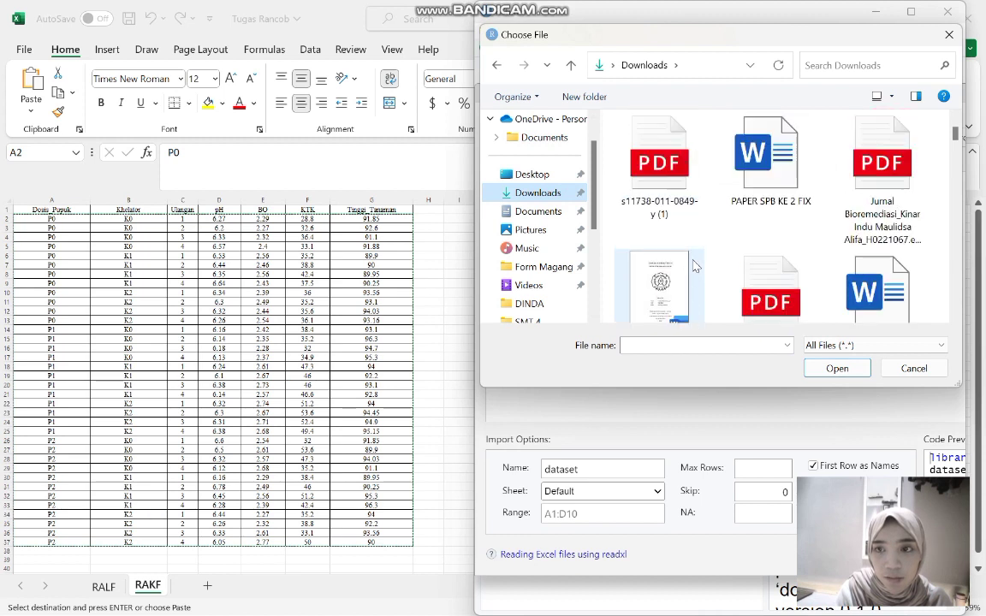
scroll(695, 266, up, 5)
double_click(848, 165)
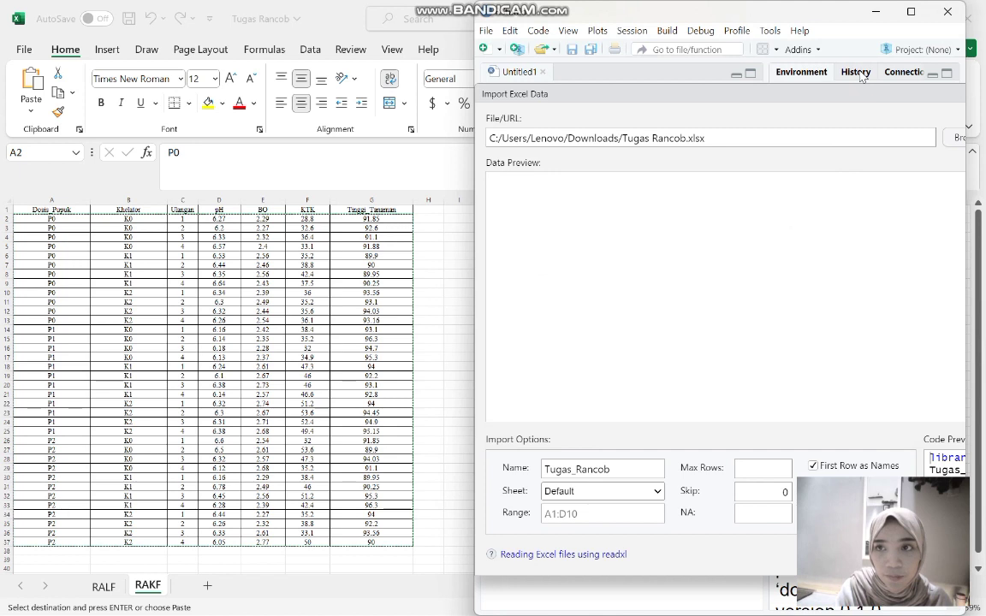
click(912, 12)
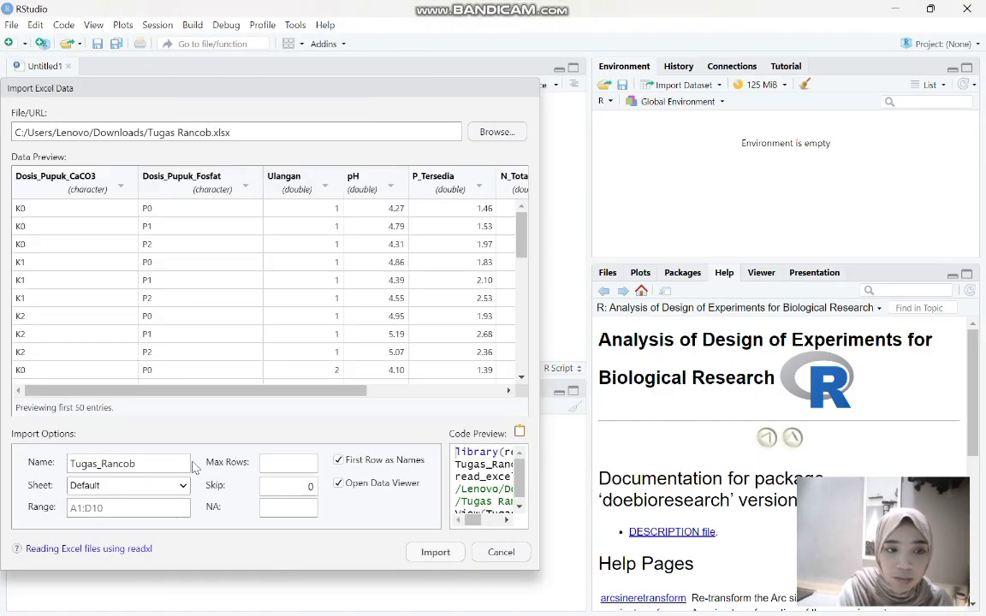
Step: Check the data preview, name the imported dataset RALF and select the RALF sheet as its source
scroll(274, 318, down, 10)
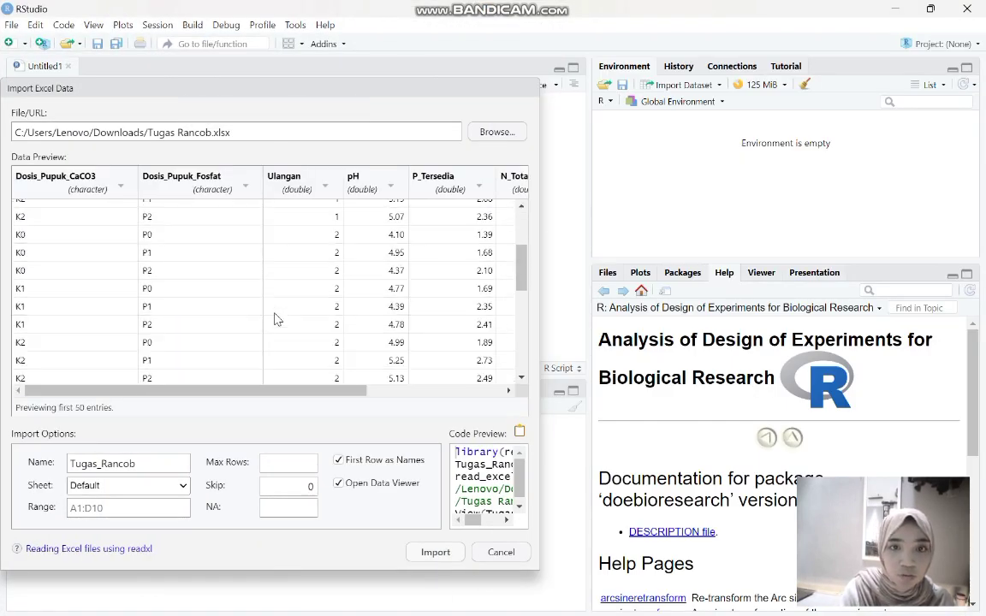
scroll(274, 318, up, 10)
scroll(275, 318, right, 3)
scroll(275, 318, left, 3)
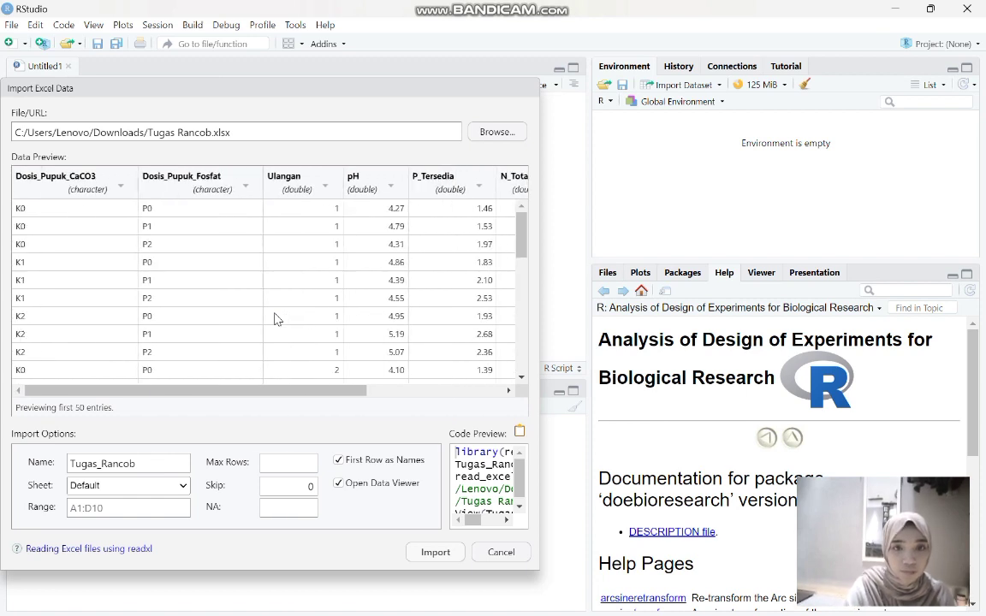
double_click(139, 464)
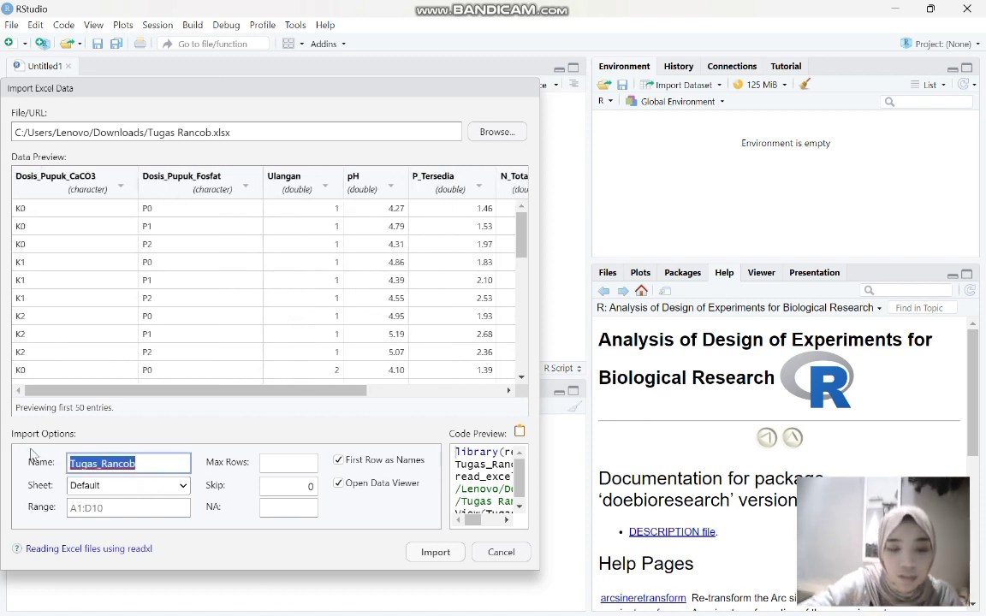
text(RALF)
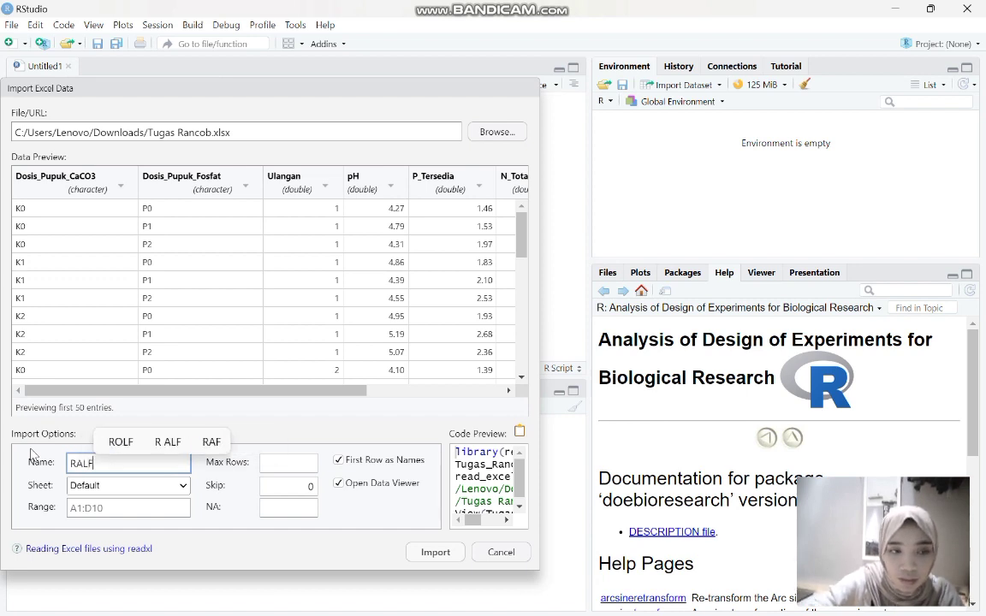
click(145, 486)
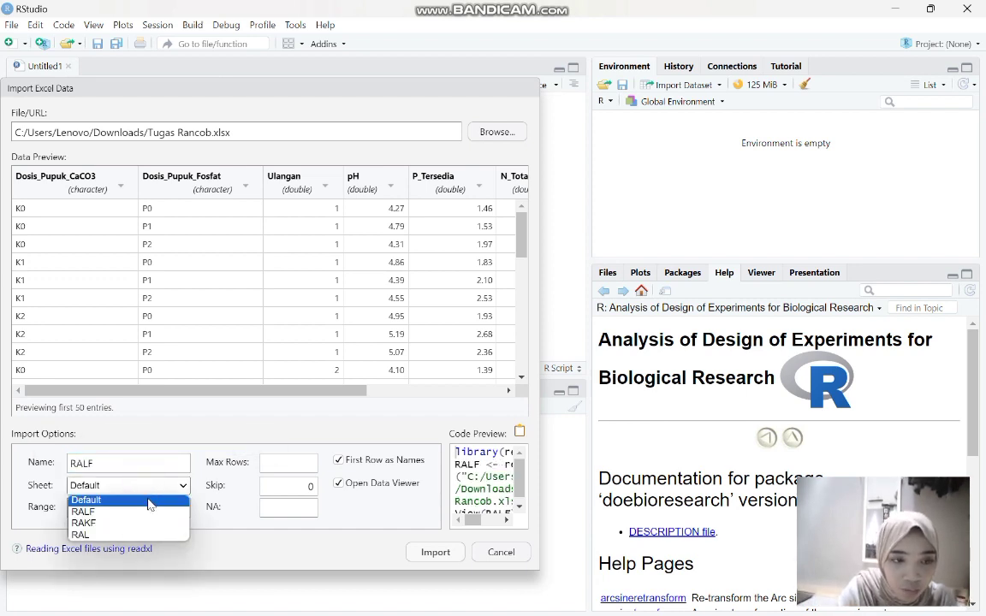
click(151, 512)
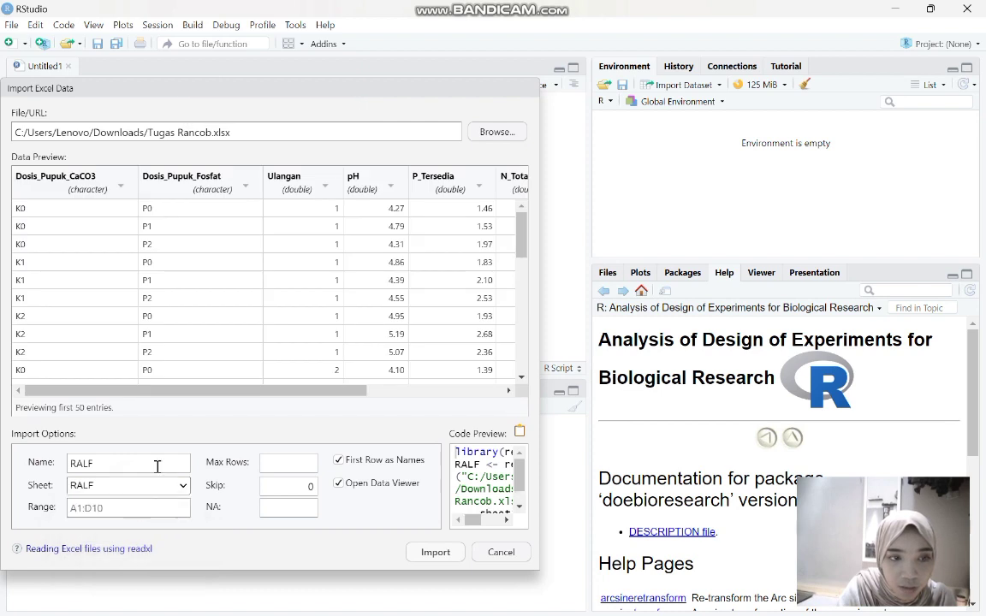
Step: Check the data extent on the workbook's RALF sheet in Excel and import the dataset in RStudio with range A1:G37
click(156, 503)
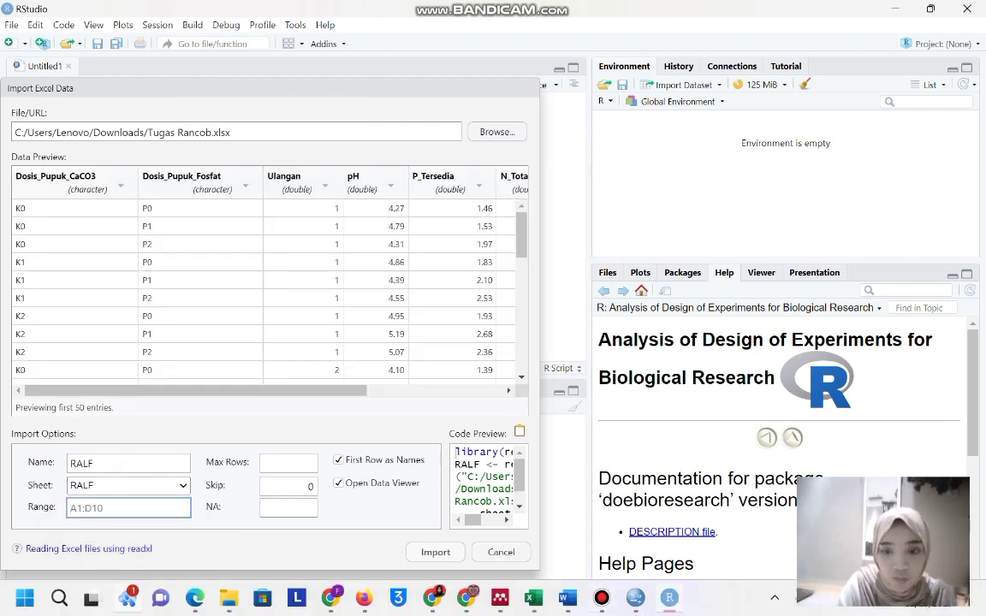
key(alt+Tab)
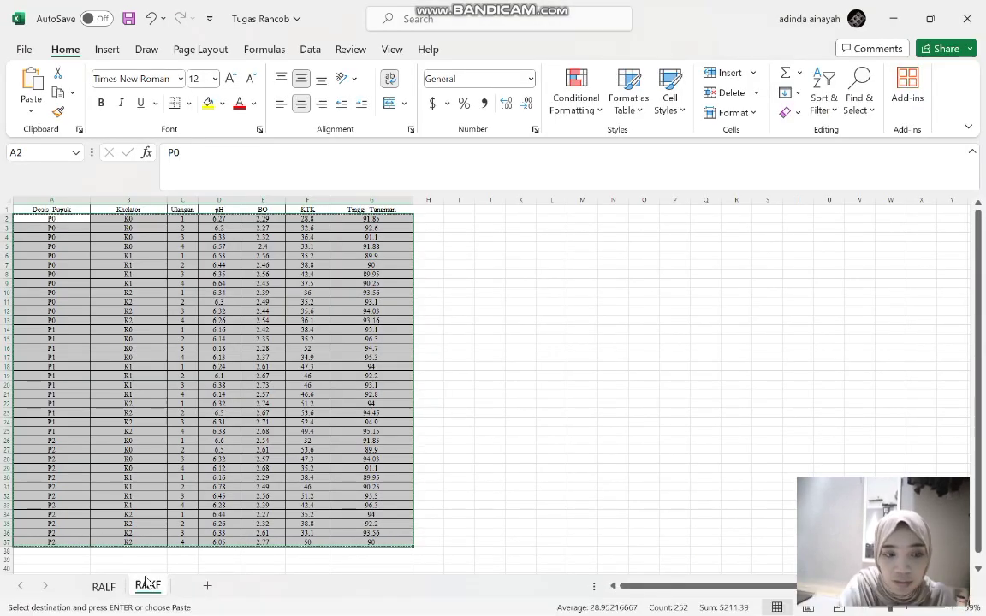
click(104, 585)
click(23, 215)
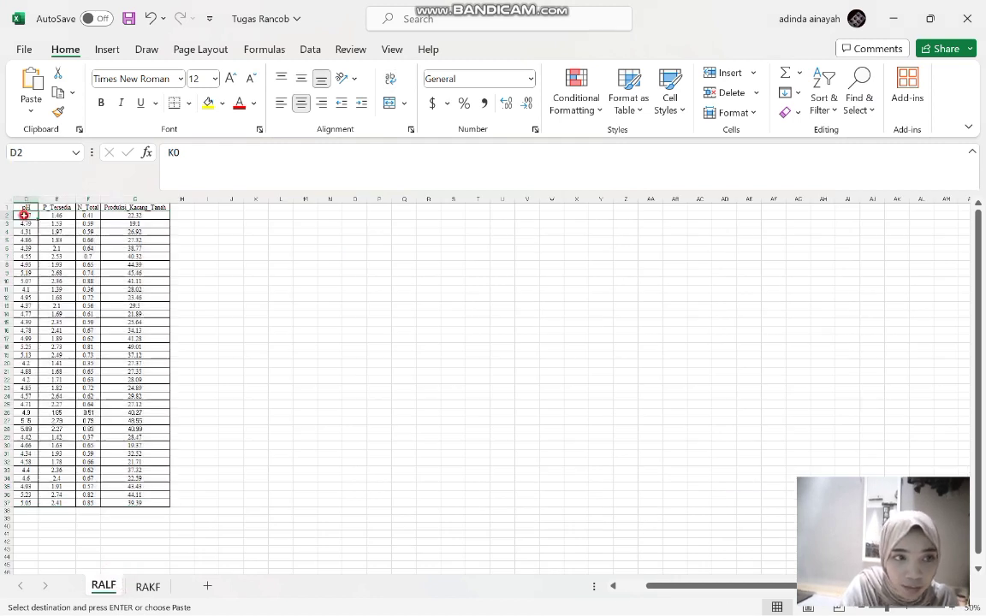
click(24, 207)
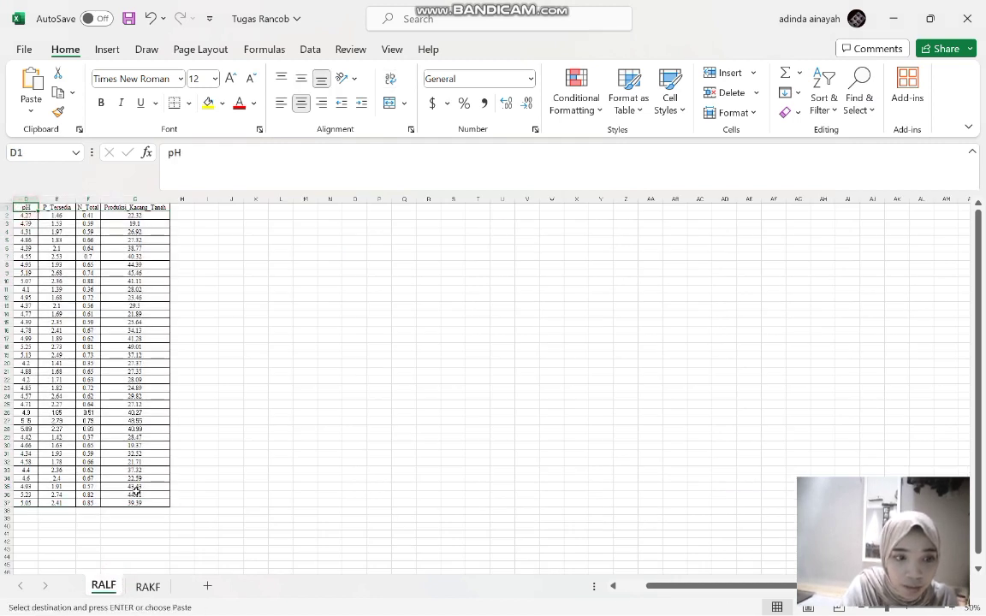
click(138, 505)
click(892, 18)
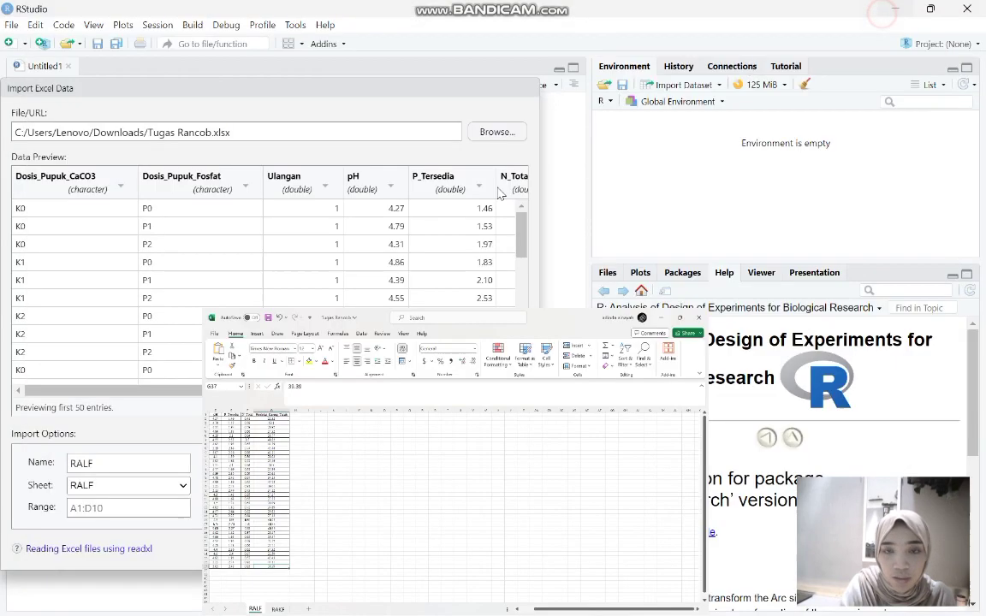
text(A1)
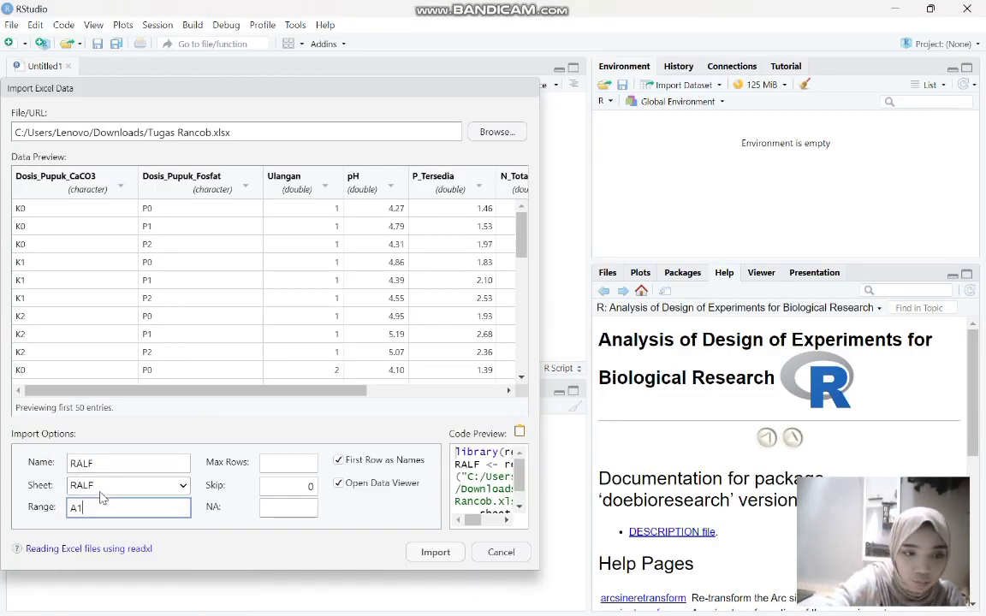
text(:G37)
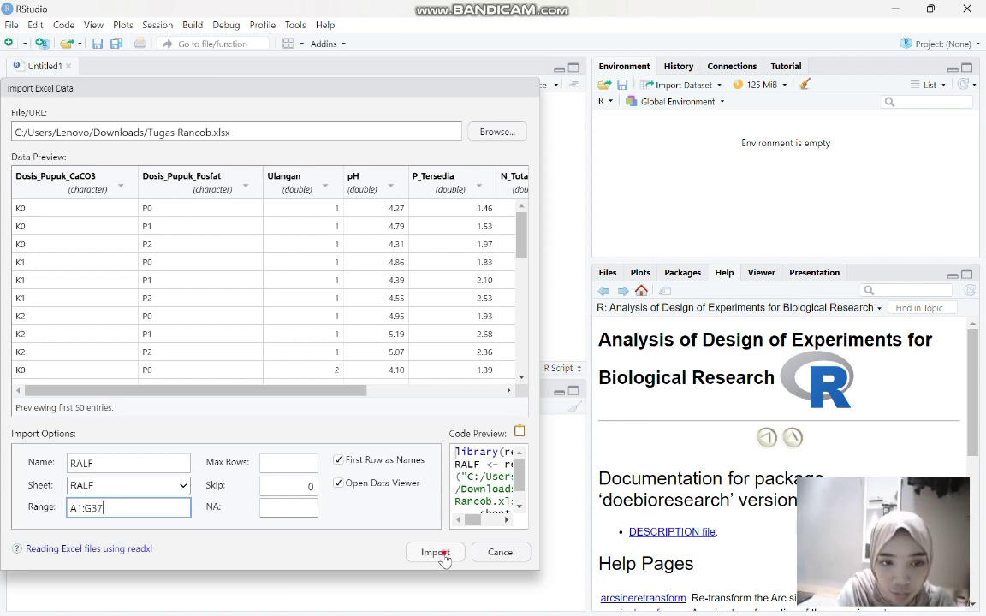
click(437, 552)
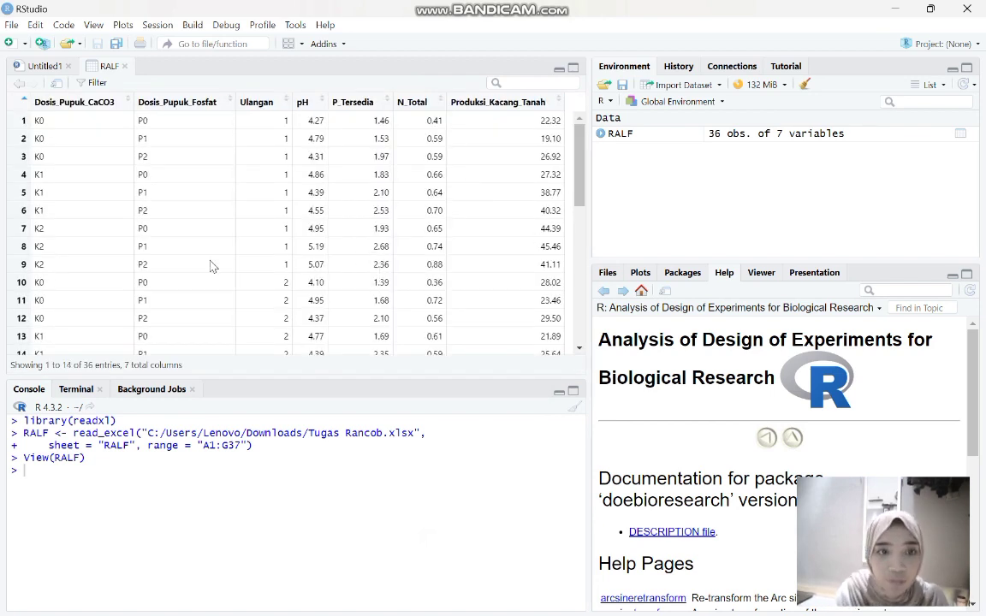
Step: Begin the blank Untitled1 script with the comment line #RALF, followed by a new line
click(47, 67)
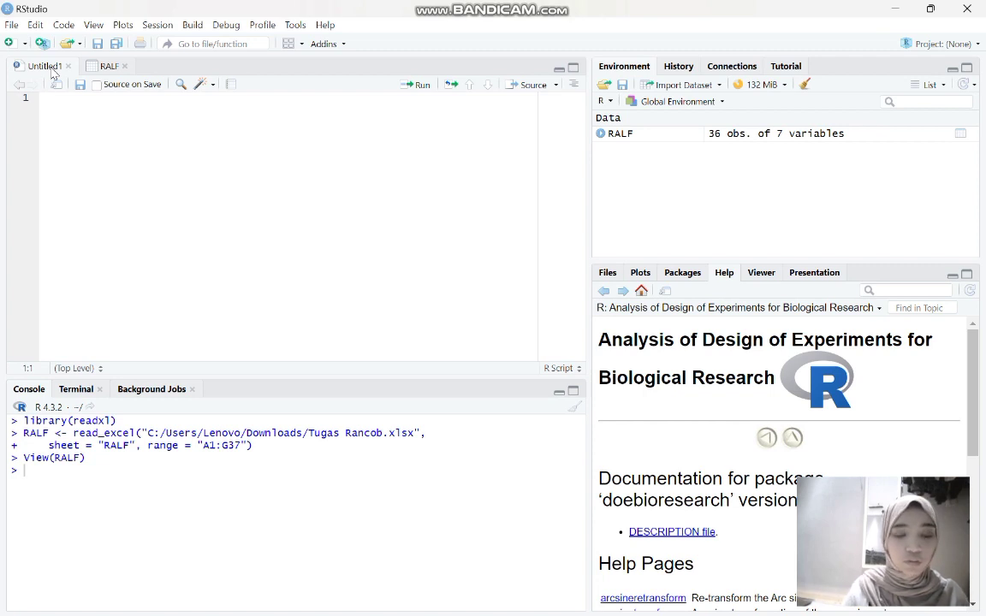
text(#RALF)
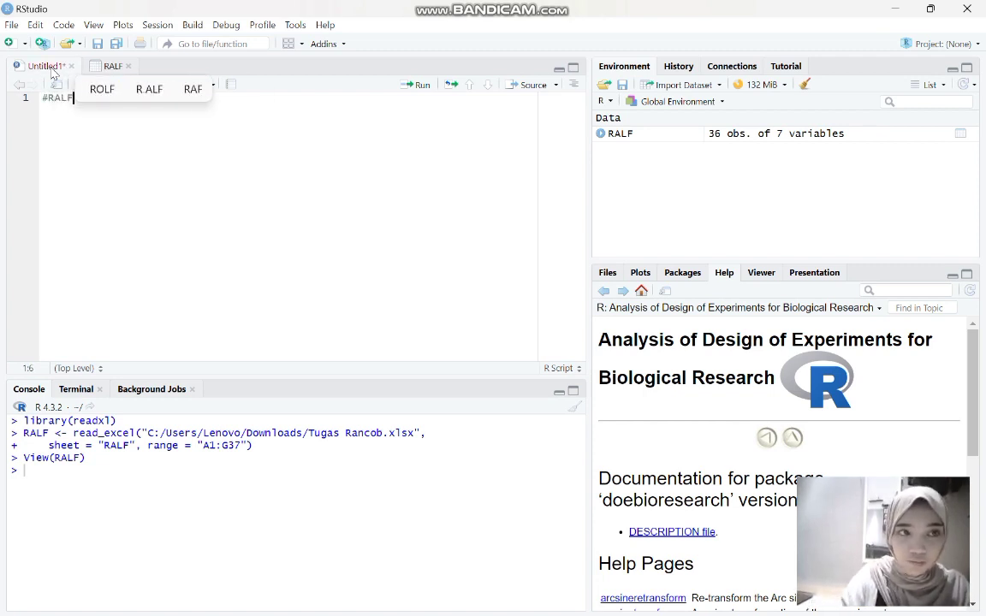
key(Return)
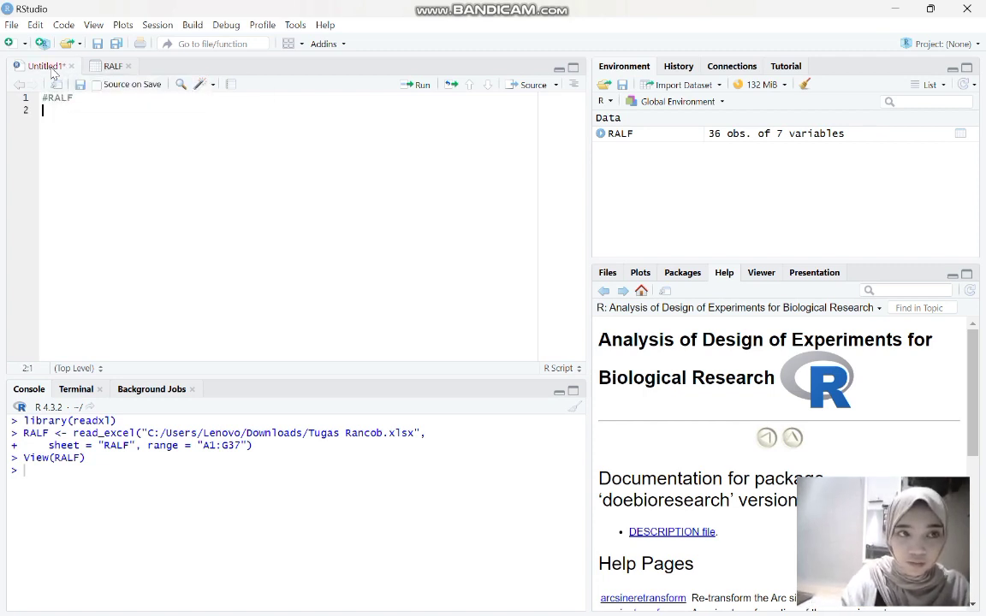
Step: Add the comment line #LIHAT DATA below #RALF in the script, followed by a new line
text(#L)
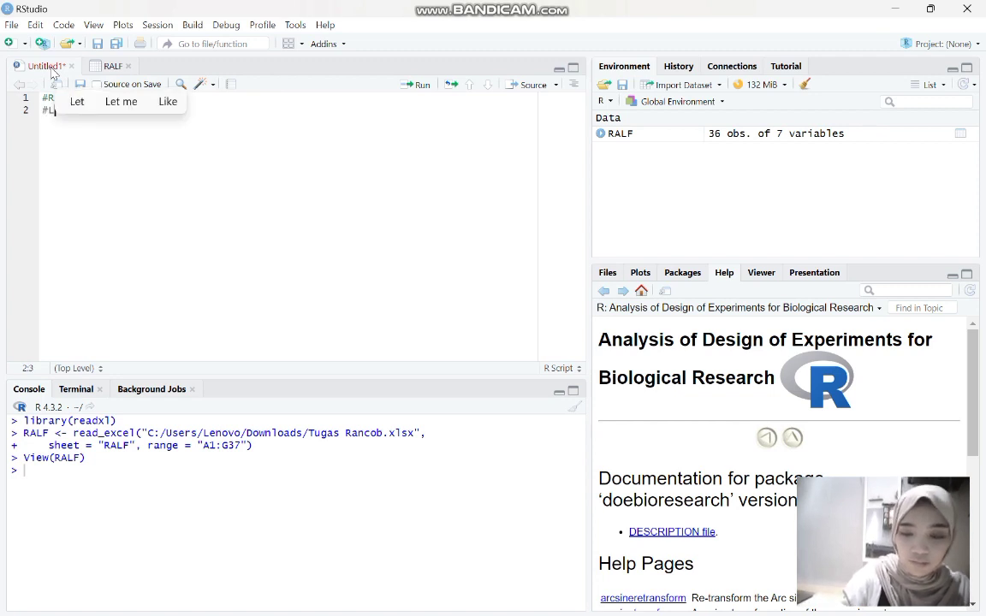
text(IHAT DAT)
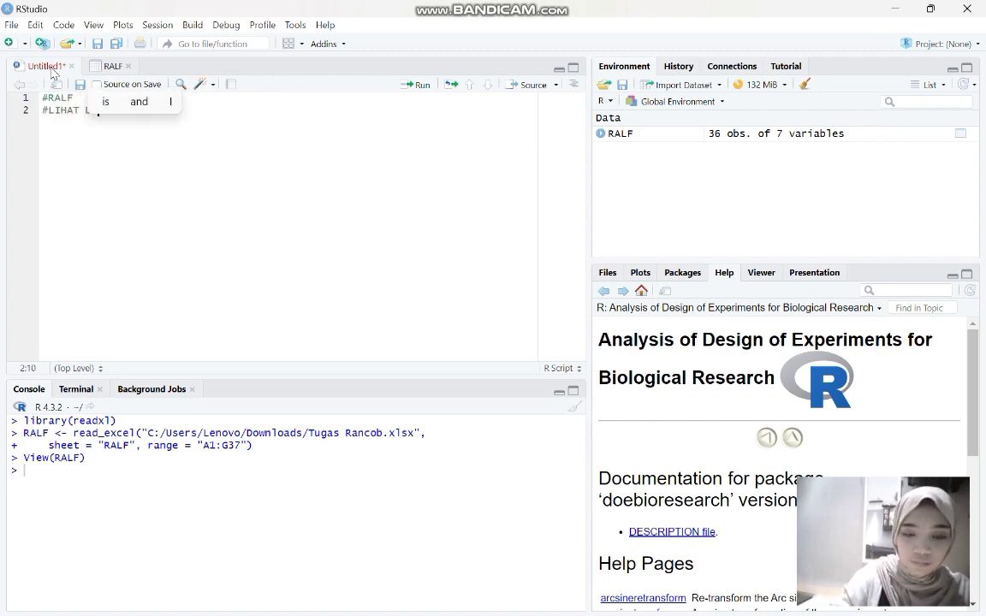
key(Return)
key(BackSpace)
key(BackSpace)
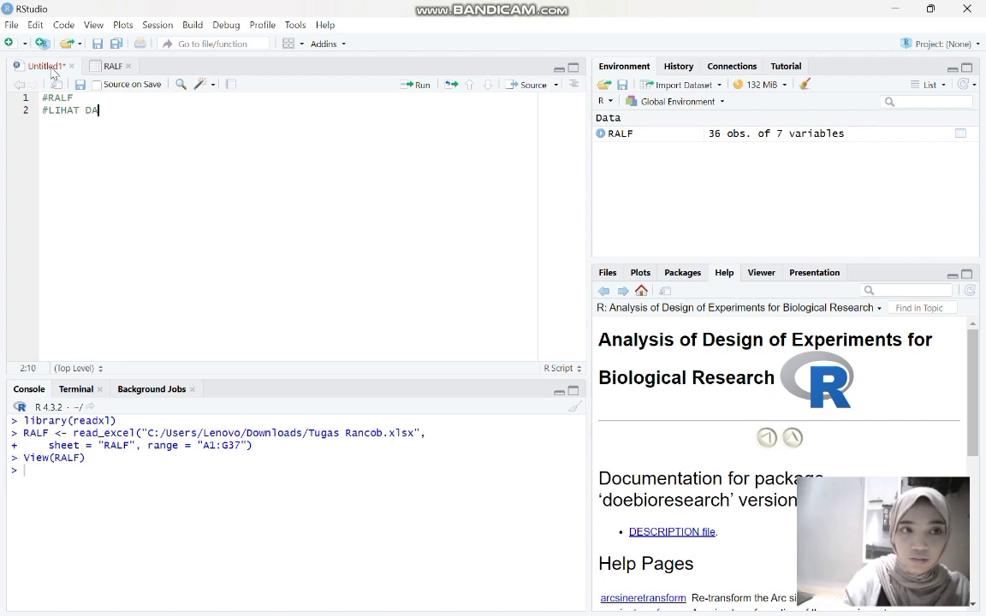
text(TA)
key(Return)
Step: Write str(RALF) on the third script line and run the script through that line to display the dataset's structure
text(so)
key(BackSpace)
text(tr.R)
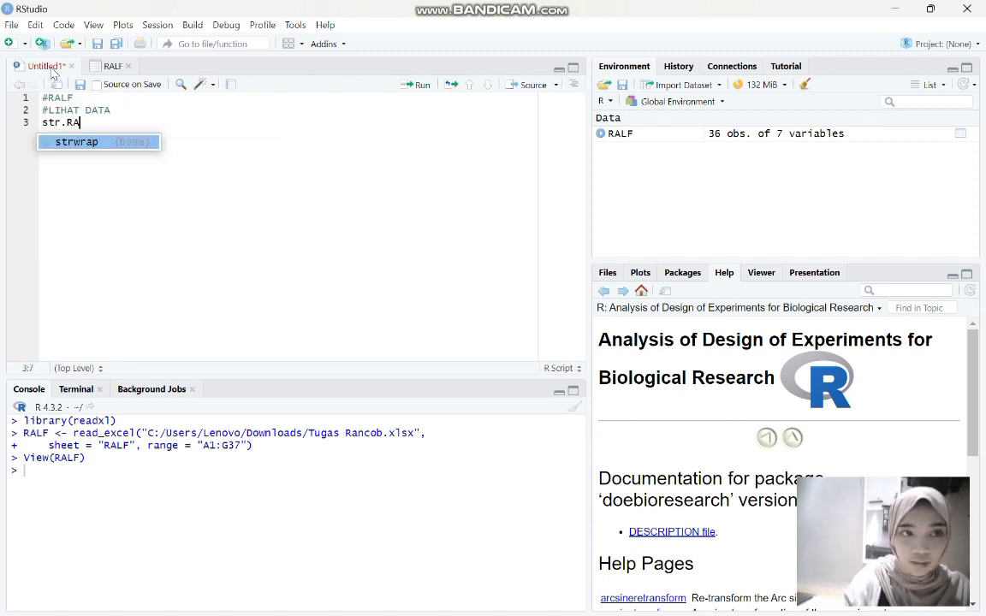
key(BackSpace)
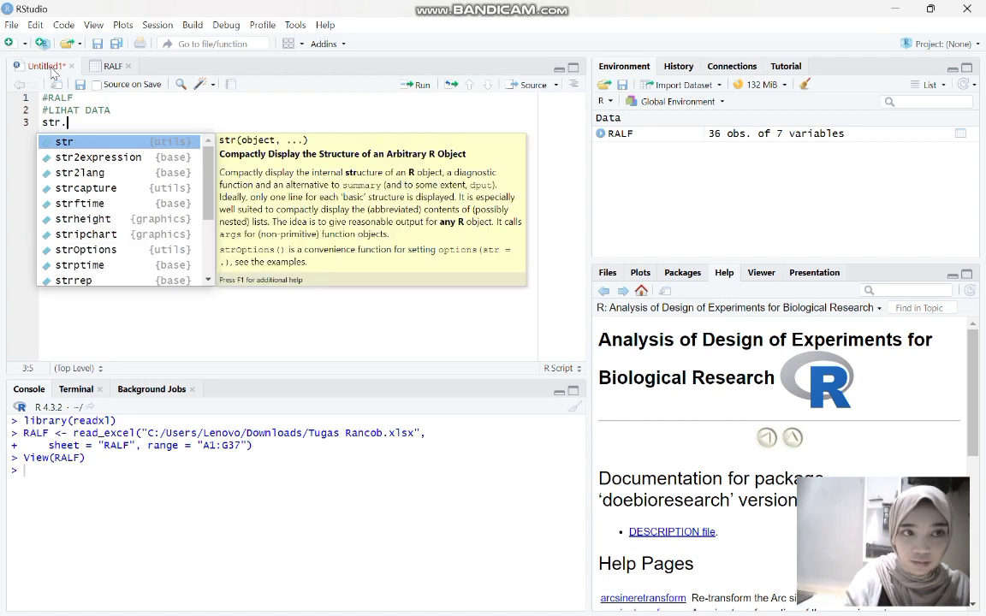
key(BackSpace)
key(BackSpace)
text(r)
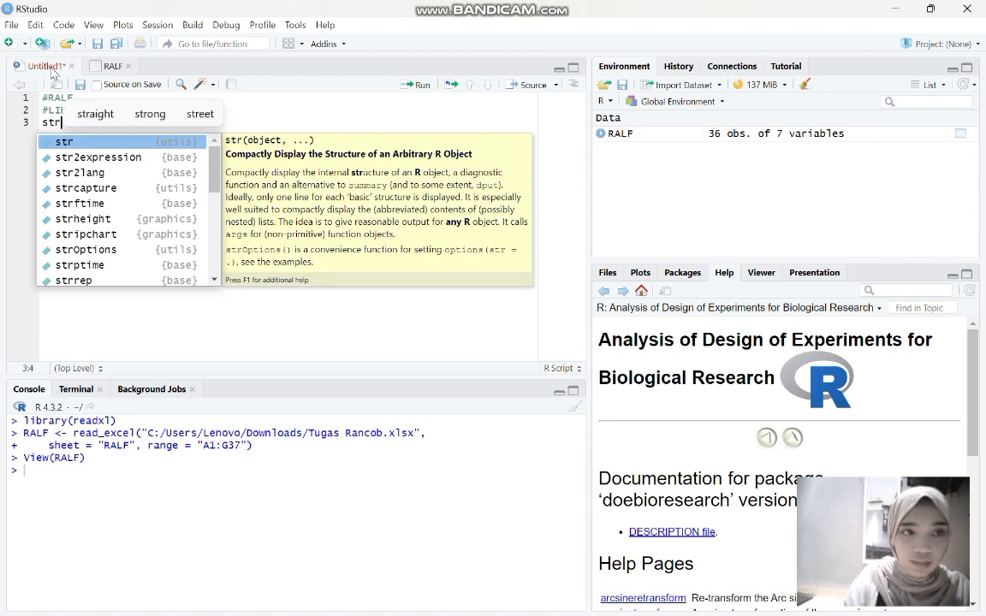
click(156, 142)
text(RALF)
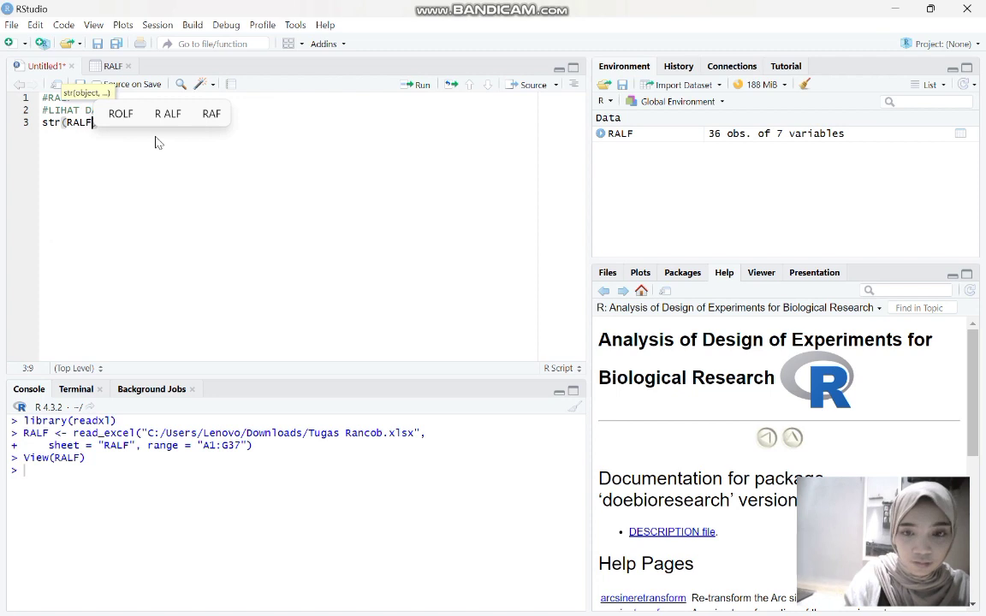
click(411, 87)
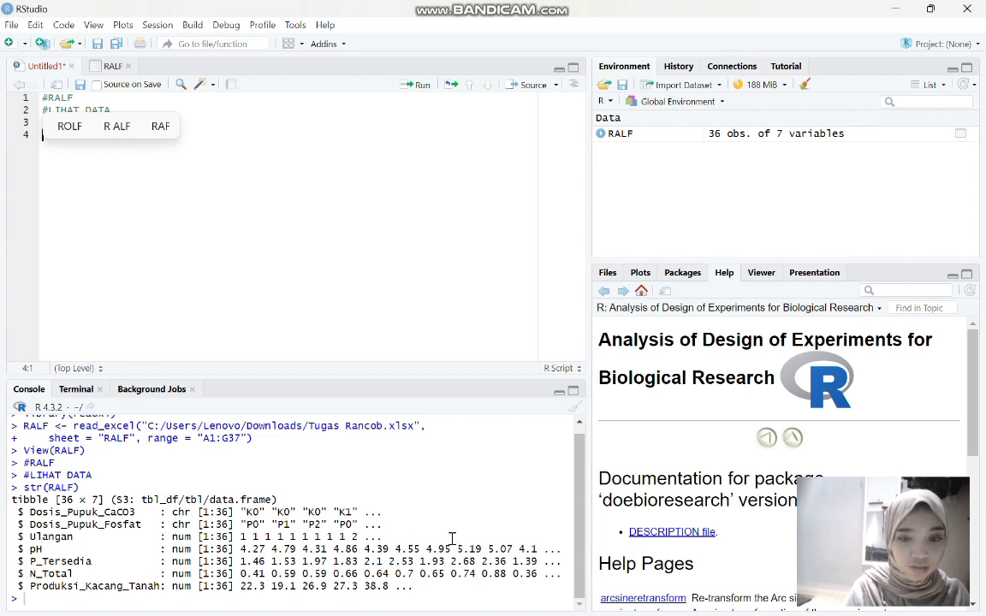
Step: Glance at the RALF data, then add and run RALF$Dosis_Pupuk_CaCO3<-as.factor(RALF$Dosis_Pupuk_CaCO3) in the script to convert that column to a factor
click(105, 66)
click(52, 67)
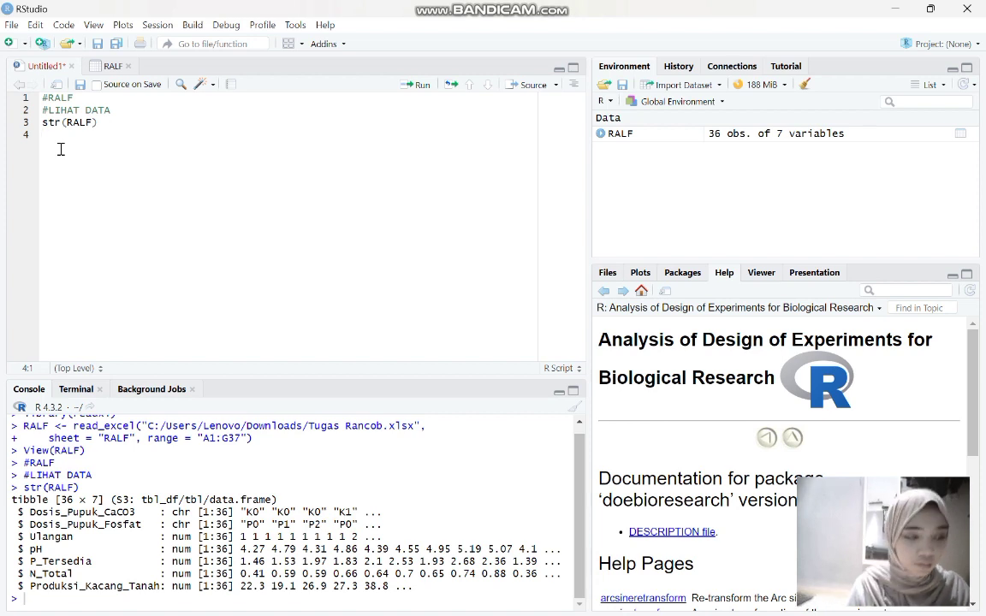
text(RALF)
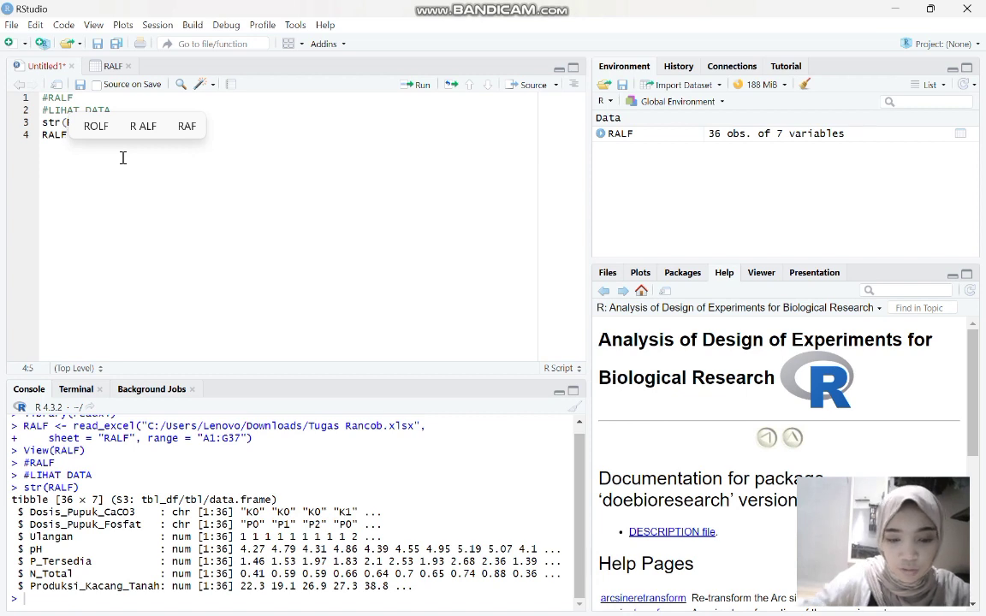
text($)
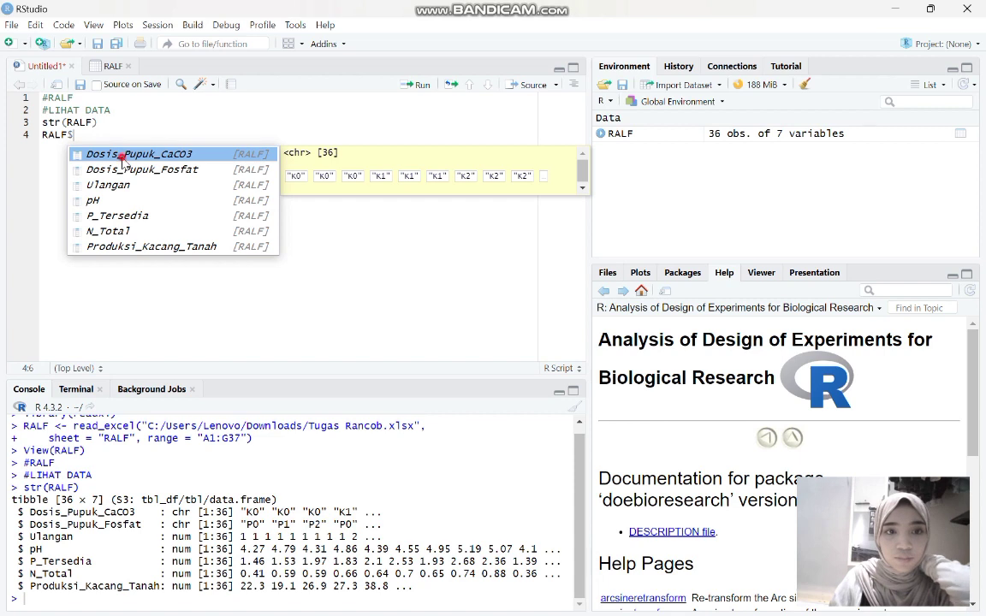
click(123, 158)
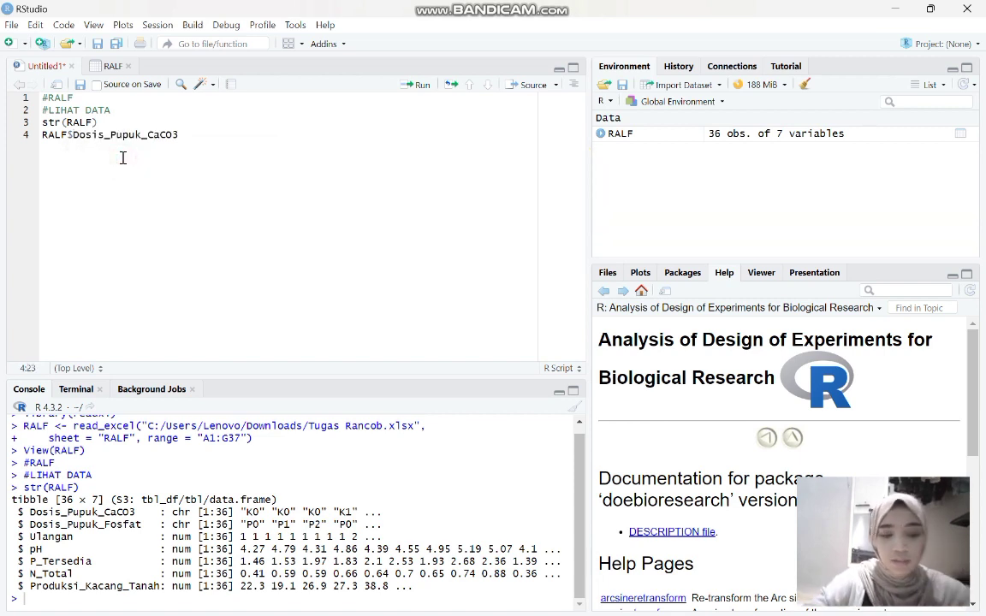
text(<-as.)
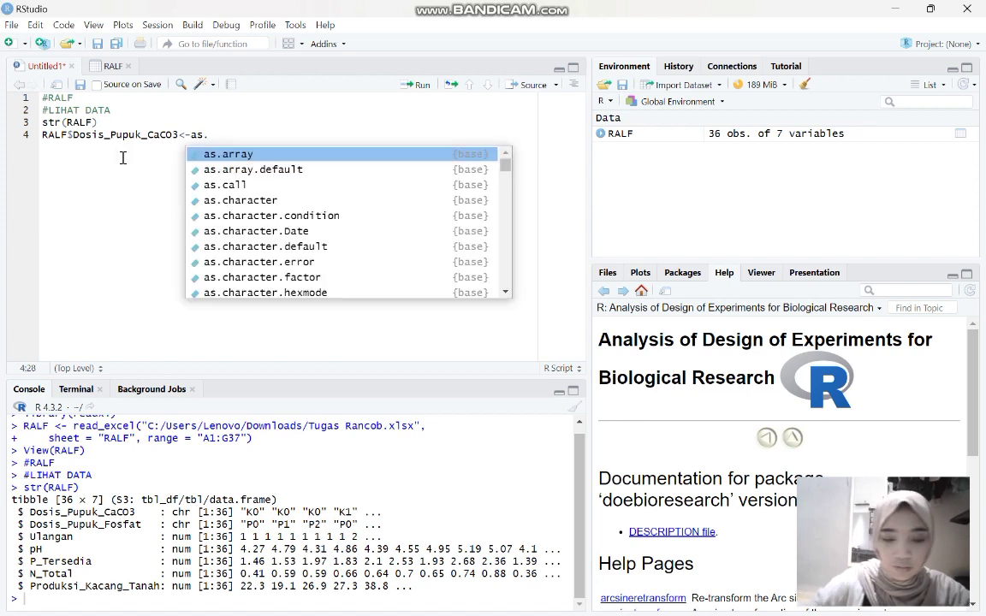
text(fac)
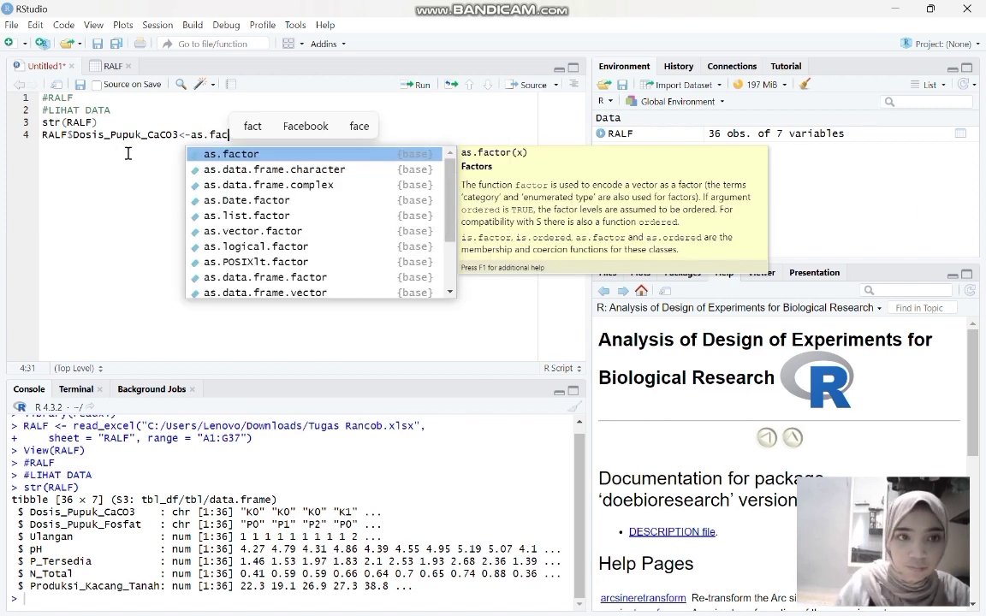
click(241, 157)
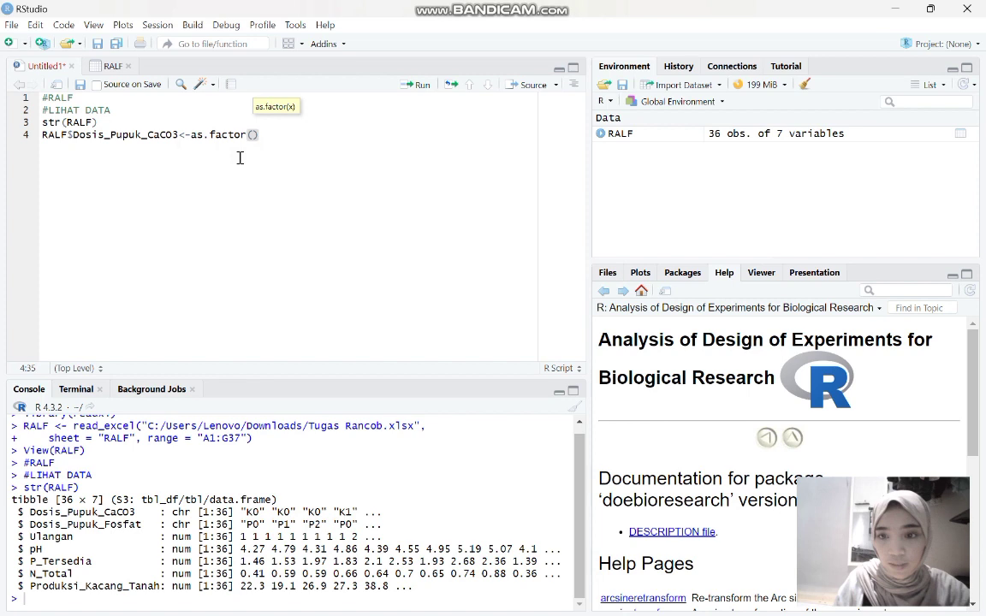
text(RALF)
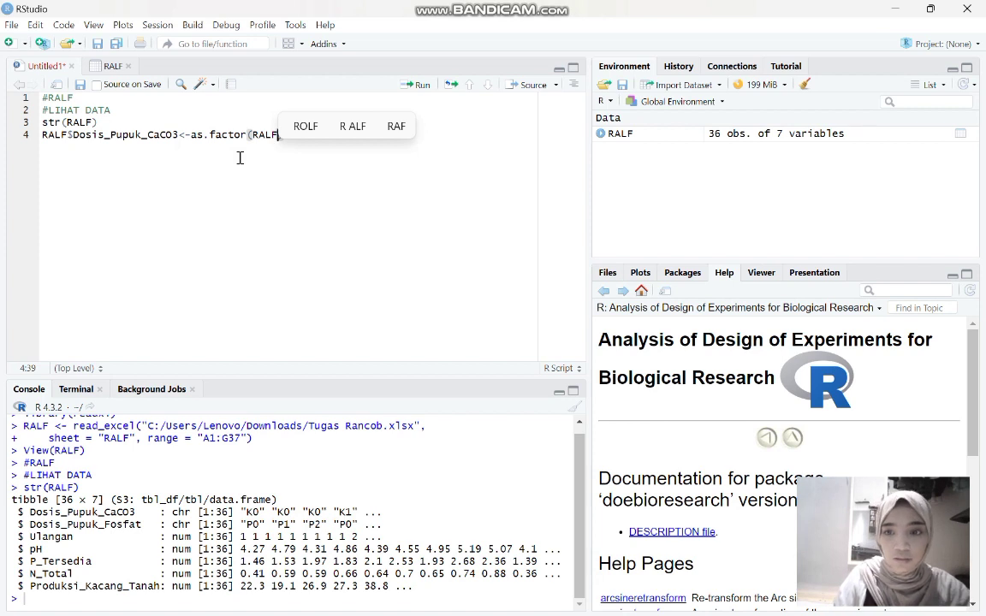
text($)
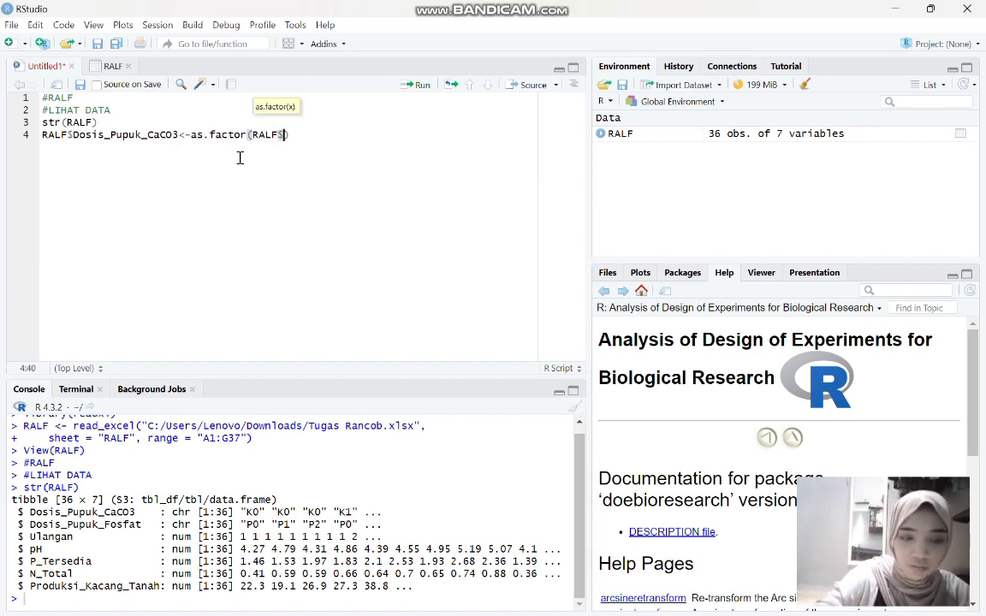
key(Return)
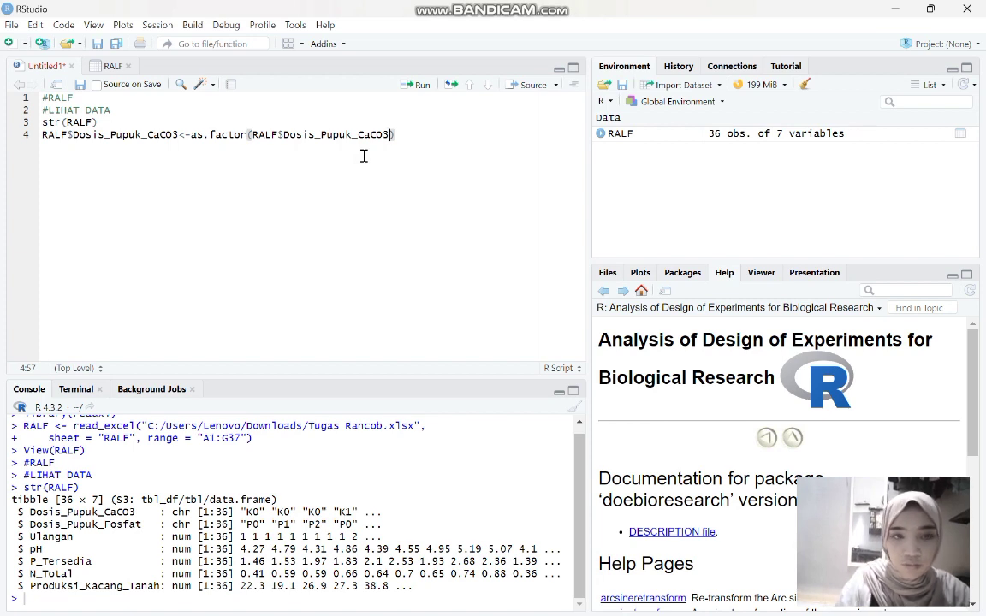
click(415, 89)
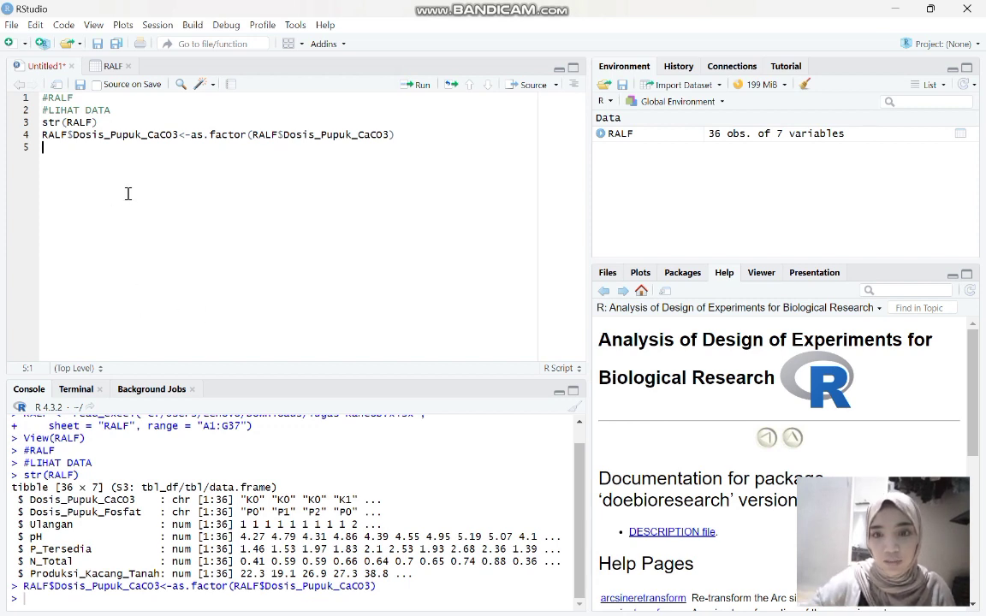
Step: Add and run the script line RALF$Dosis_Pupuk_Fosfat<-as.factor(RALF$Dosis_Pupuk_Fosfat) to convert the phosphate dose column to a factor
text(RALF)
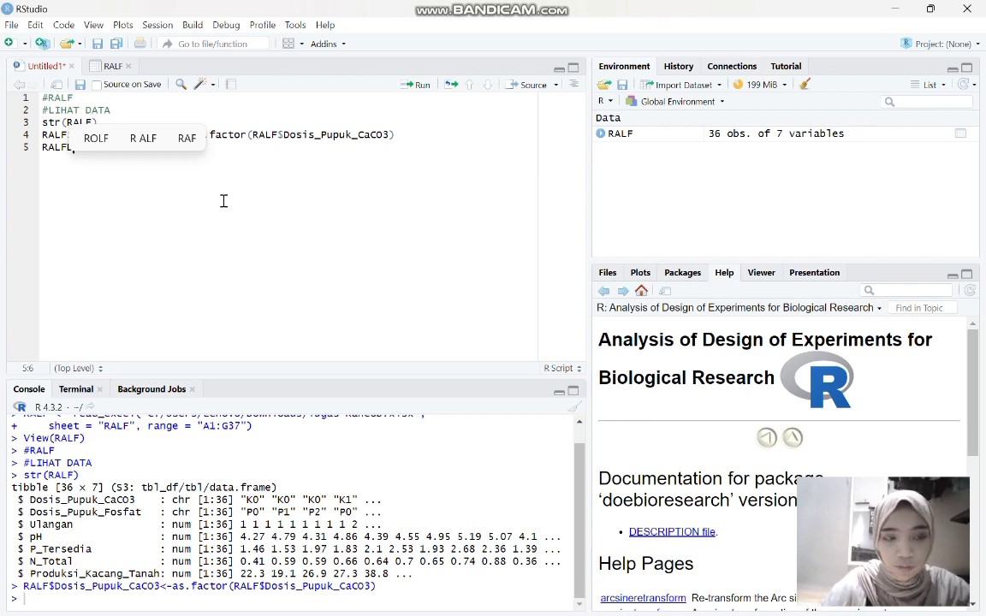
text(D)
key(BackSpace)
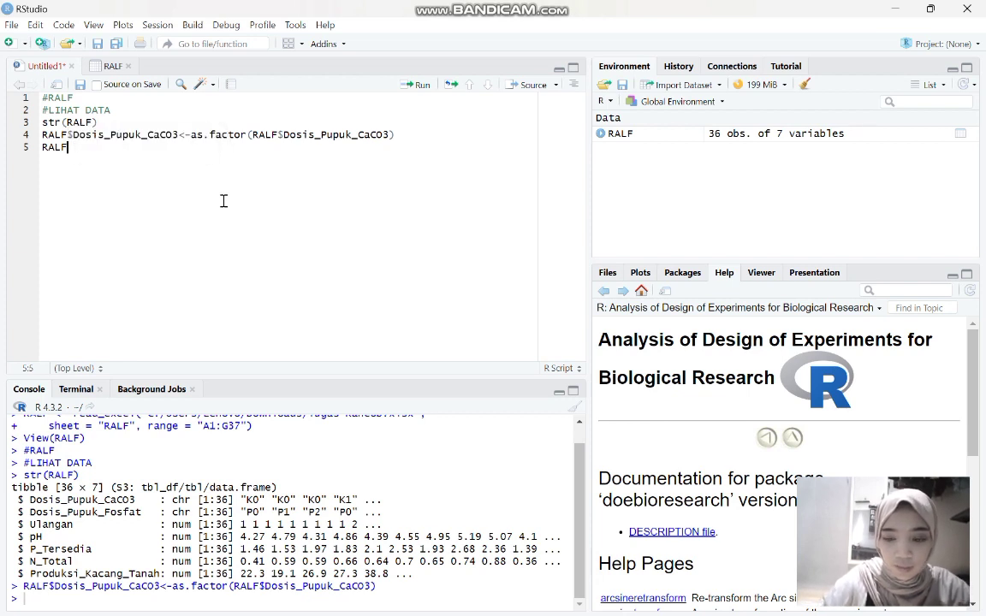
text($)
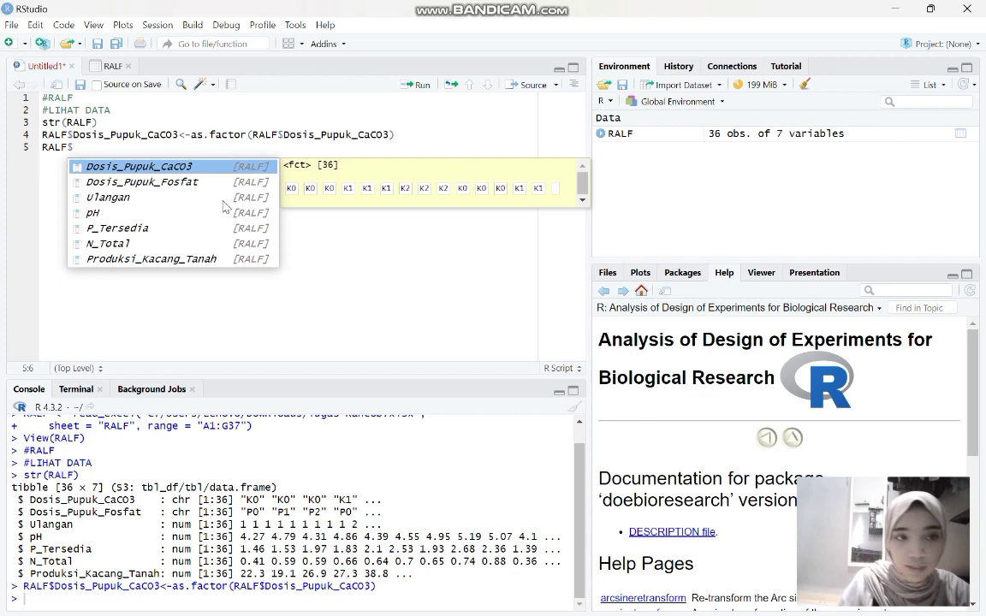
click(199, 182)
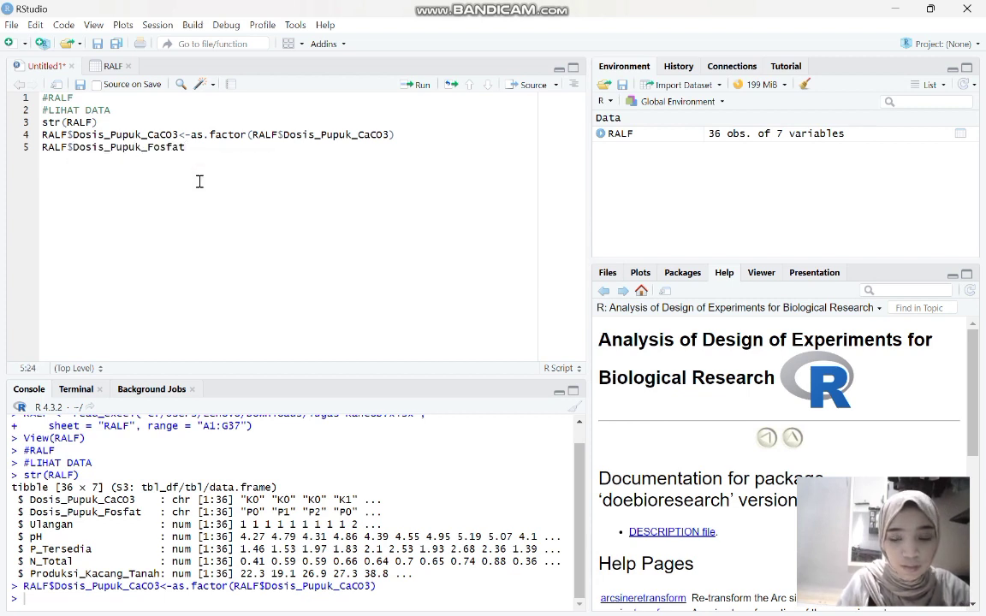
text(,-)
key(BackSpace)
key(BackSpace)
text(<-as.facto)
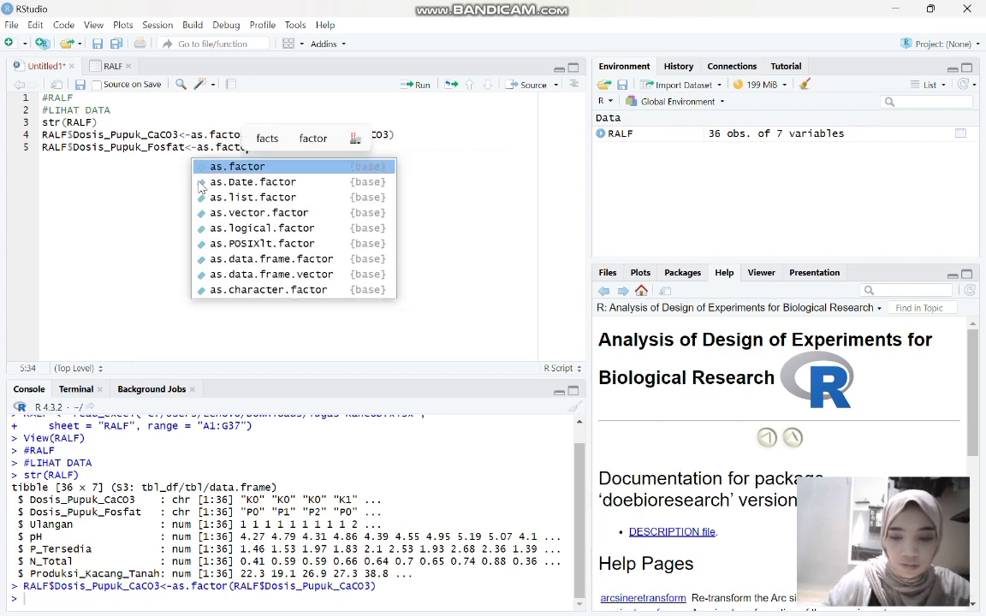
text(r)
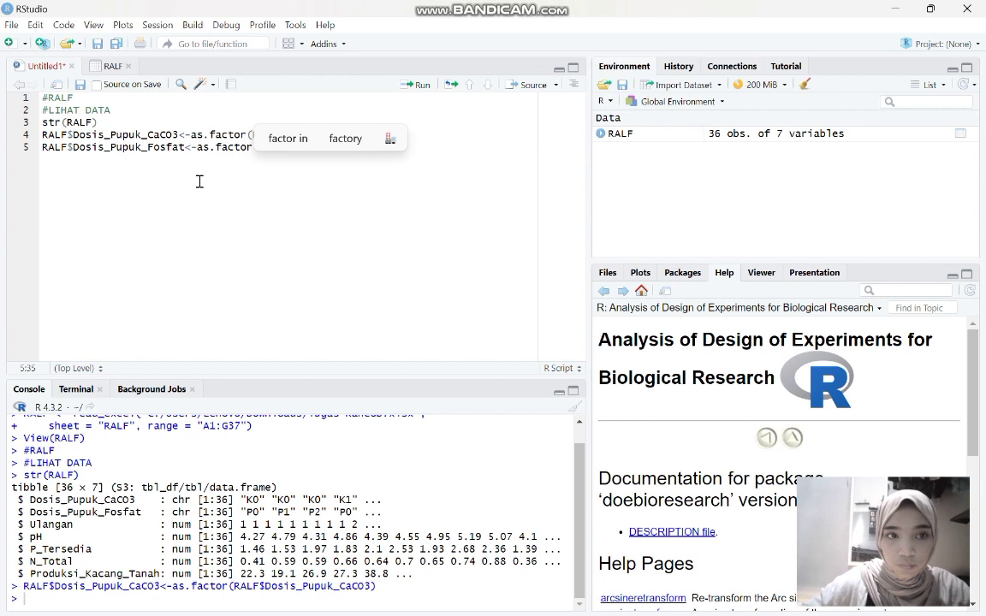
text(()
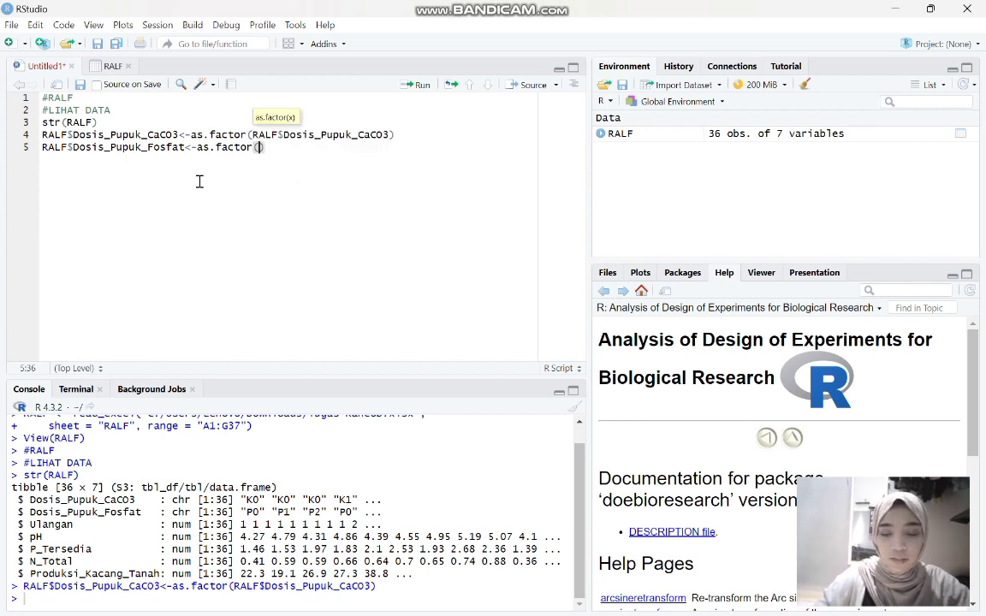
text(RALF)
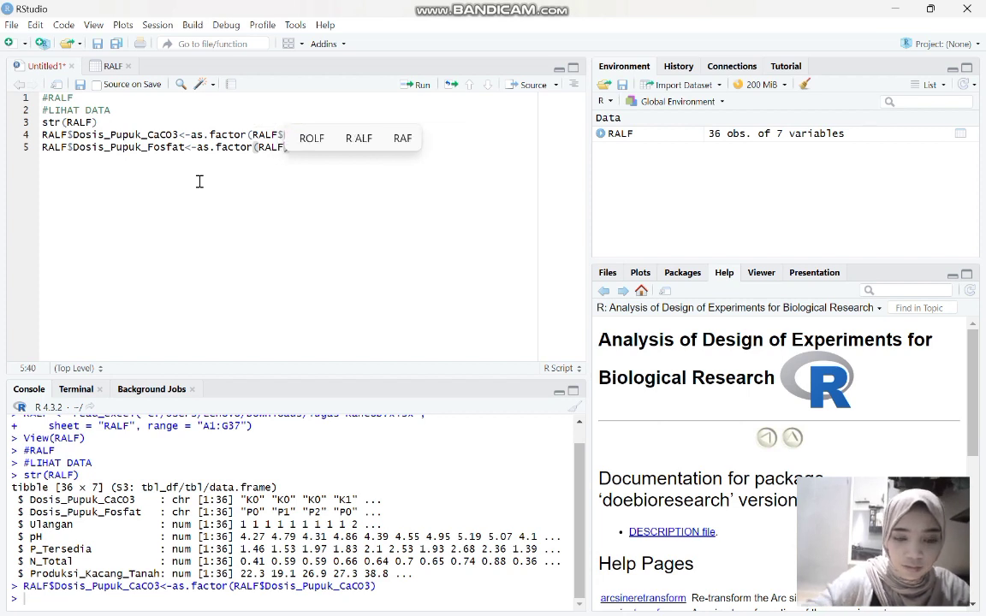
text($)
key(Down)
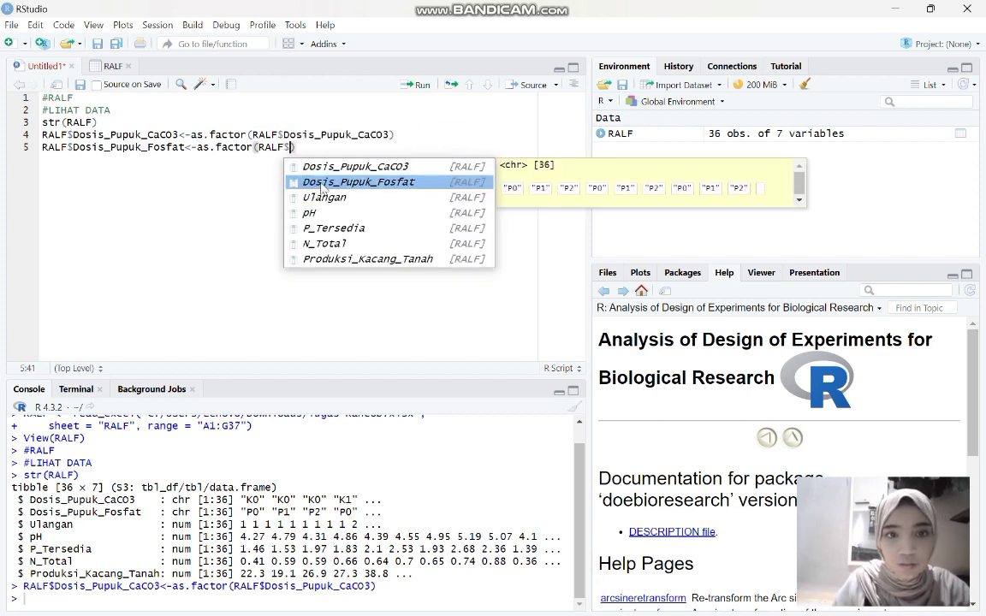
double_click(322, 186)
click(416, 84)
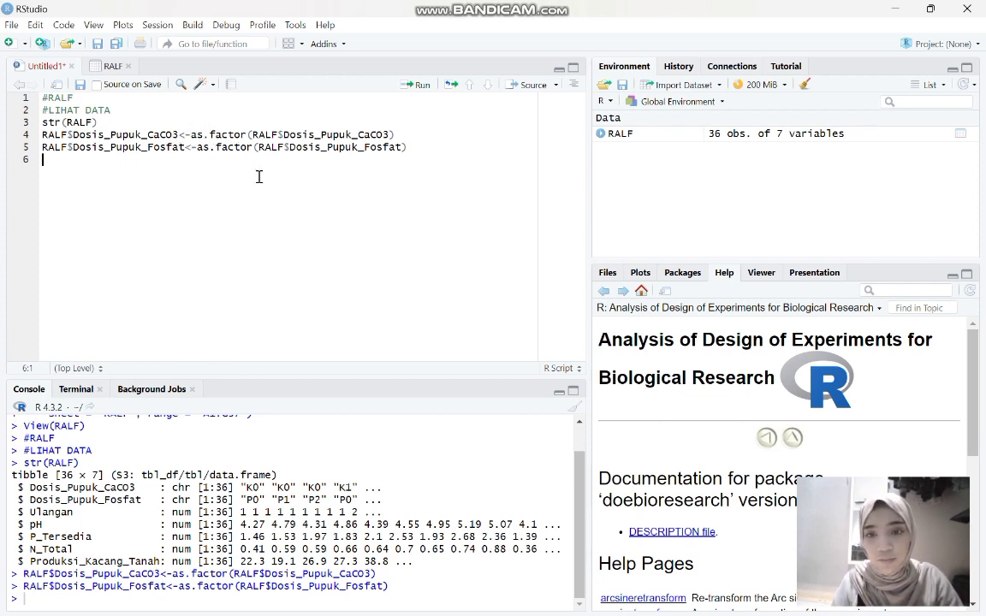
Step: Add a second str(RALF) line below the factor conversions in the script, followed by a new line
text(str)
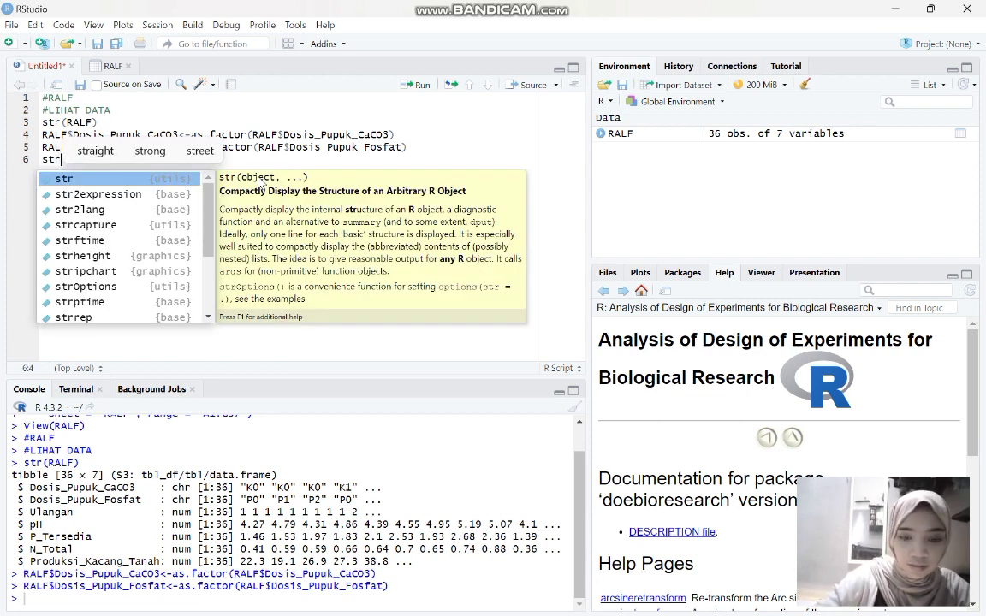
key(Tab)
text(RAL)
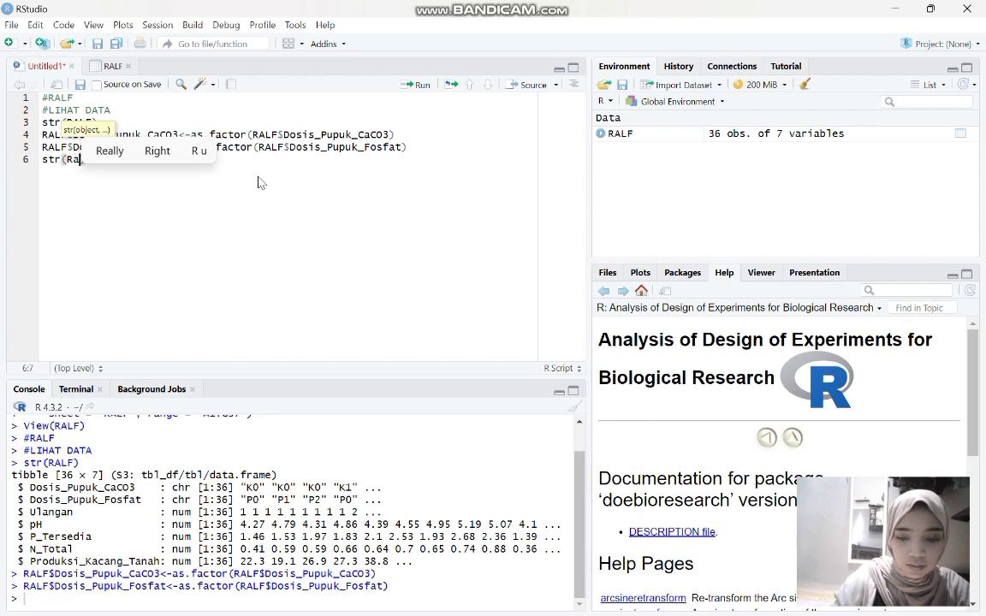
text(F)
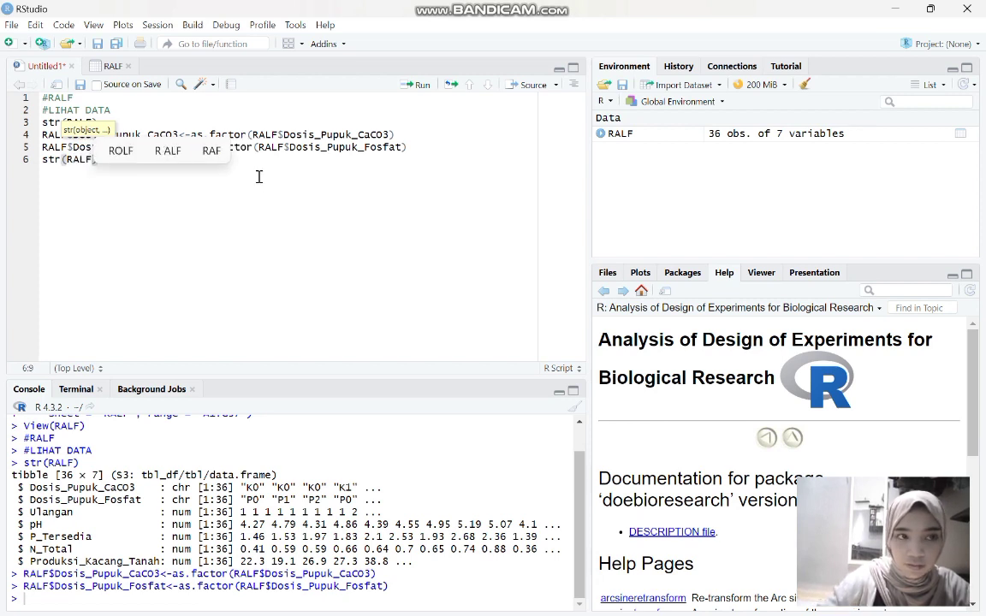
text())
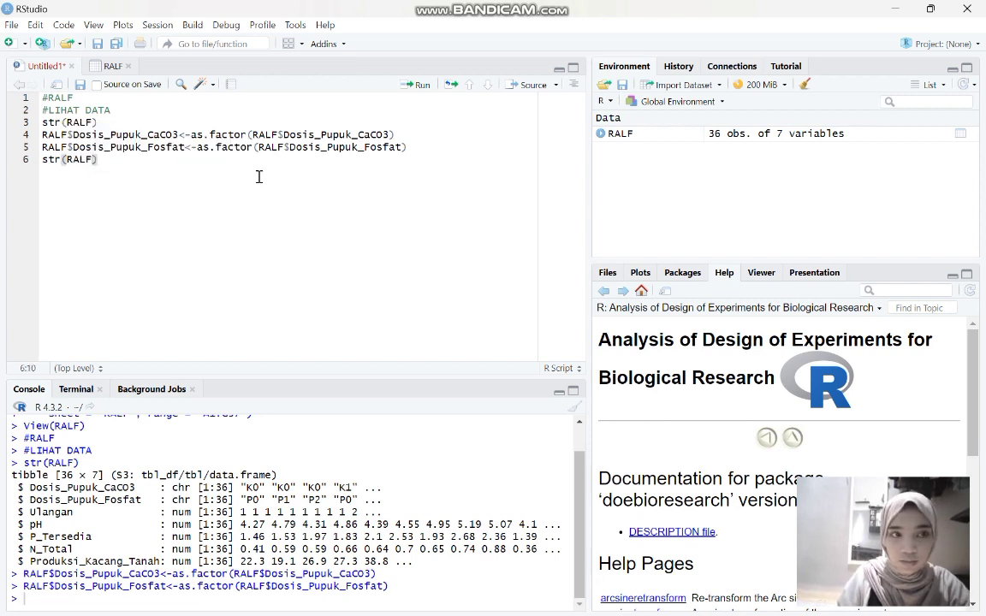
key(Return)
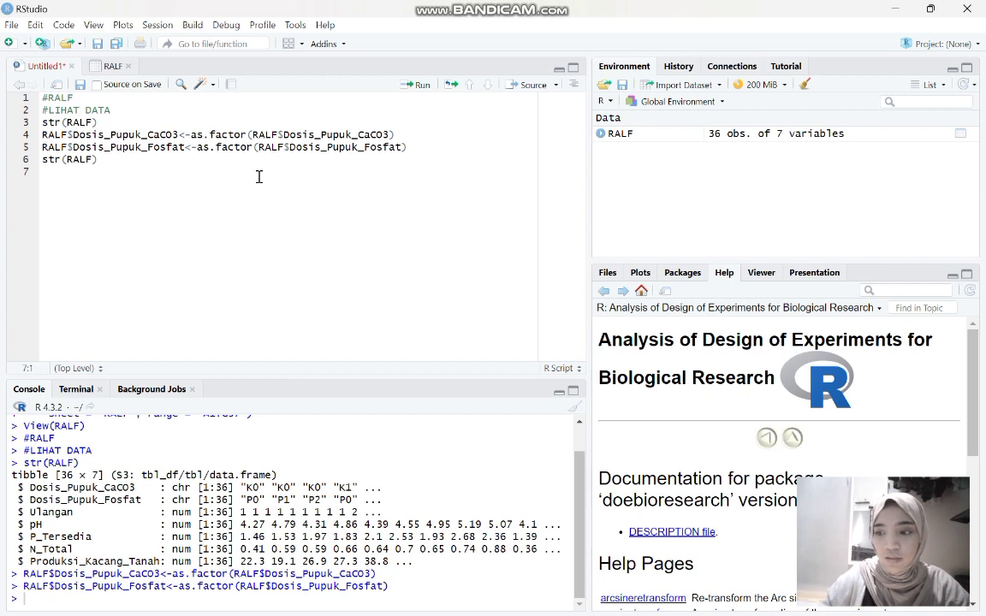
Step: Add Summary(RALF) as the seventh line of the script and run that line
text(SUm==)
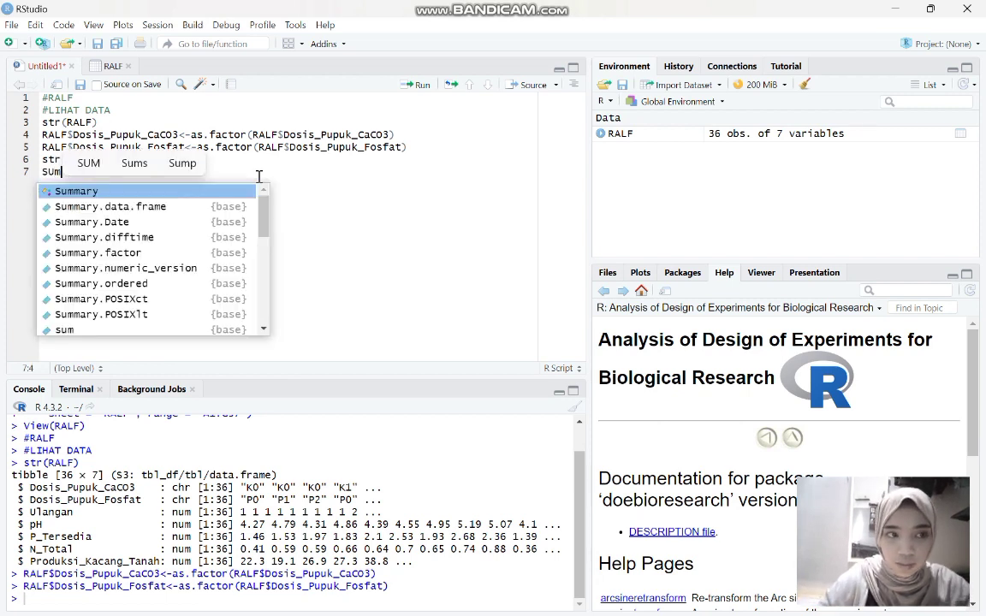
key(BackSpace)
key(BackSpace)
key(BackSpace)
key(BackSpace)
text(umm)
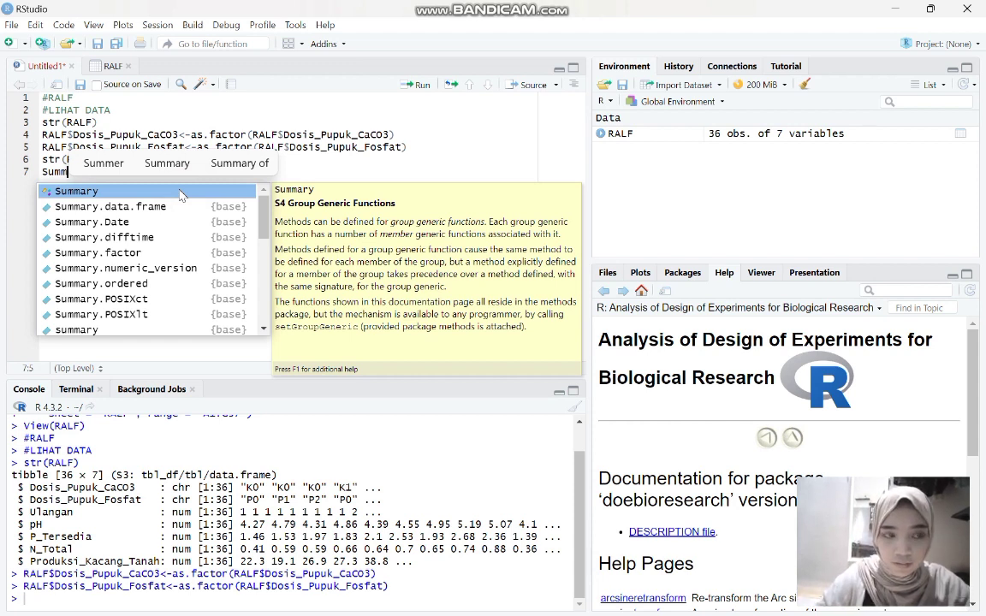
text(ary)
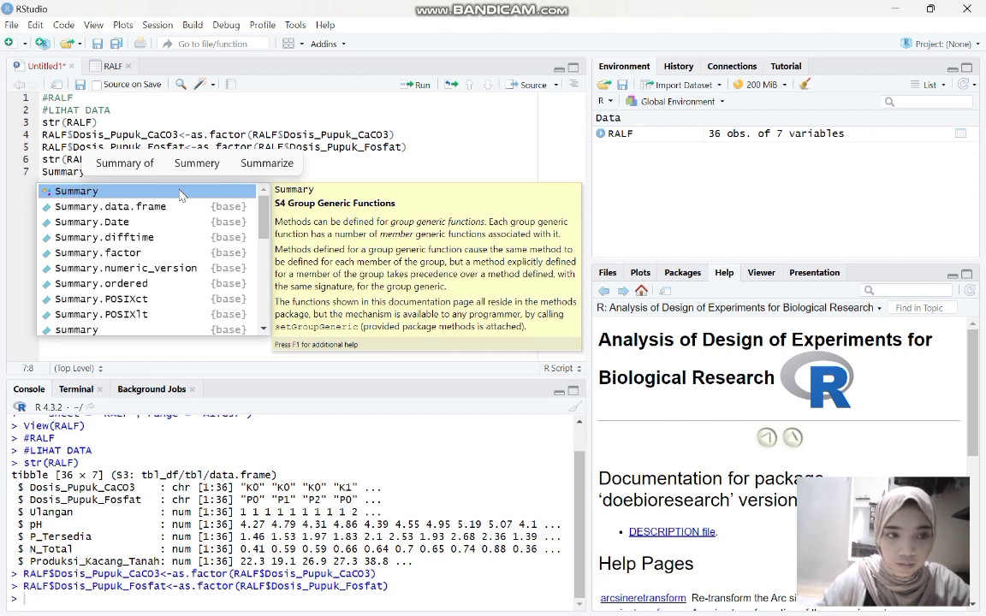
text(()
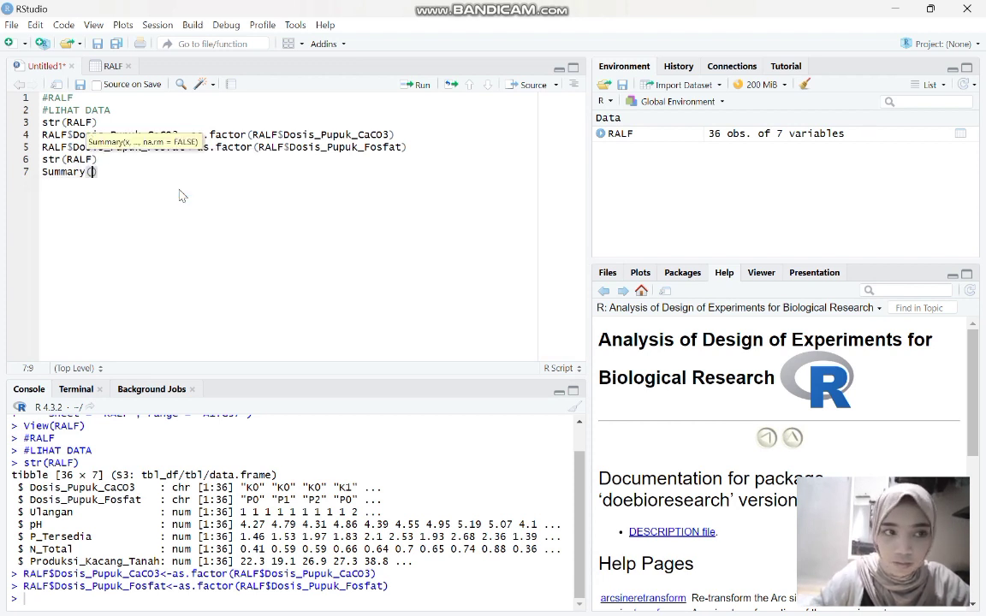
text(RALF)
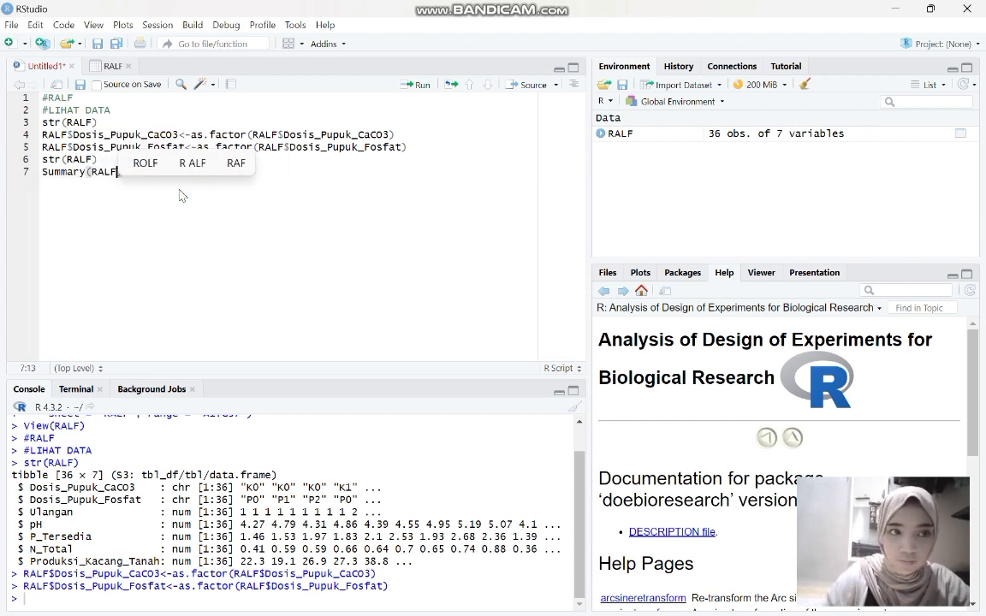
click(418, 86)
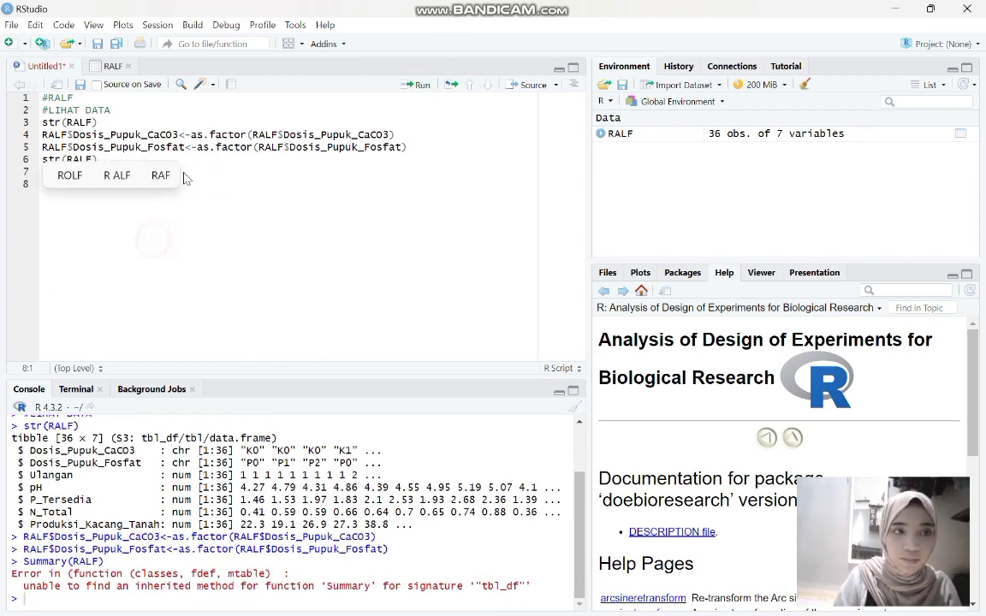
Step: Run the script block from the first str(RALF) line through the Summary(RALF) line
click(250, 175)
drag(211, 171, 40, 123)
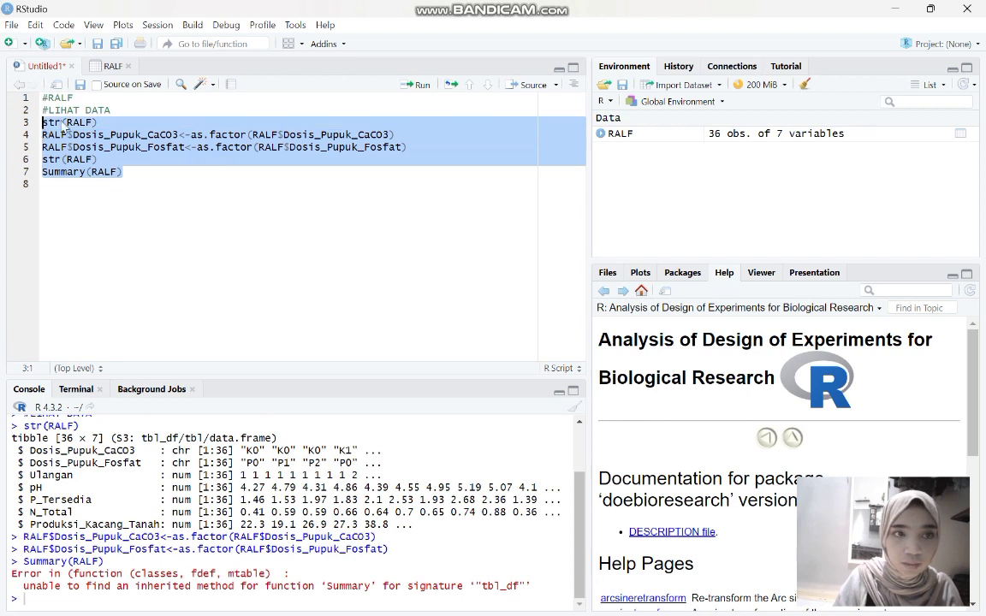
click(416, 86)
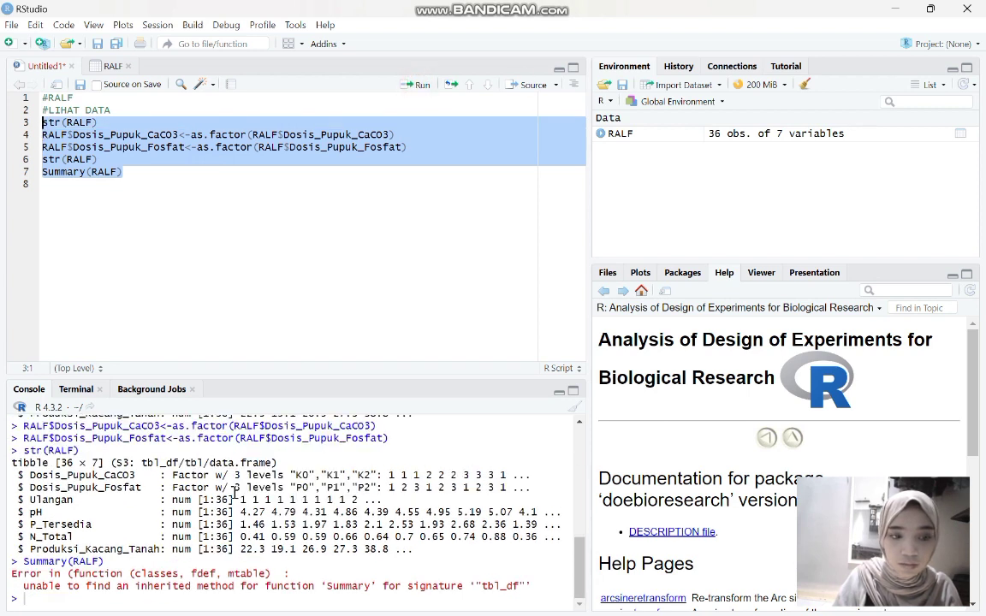
Step: Correct the seventh script line to lowercase summary(RALF) and select the lines from the CaCO3 factor conversion through it
click(144, 224)
click(49, 172)
key(BackSpace)
text(s)
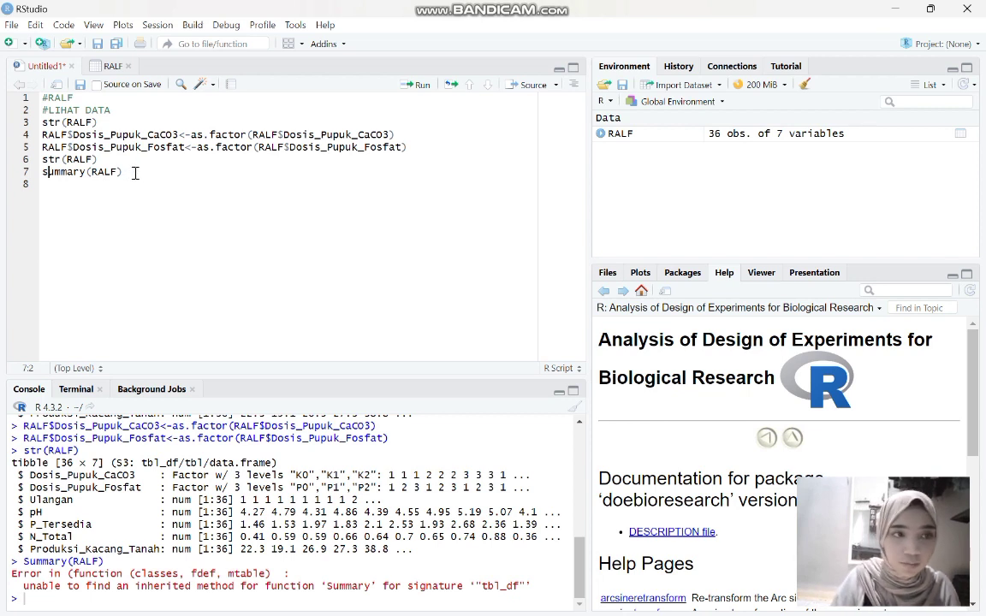
drag(170, 160, 68, 148)
drag(135, 184, 42, 134)
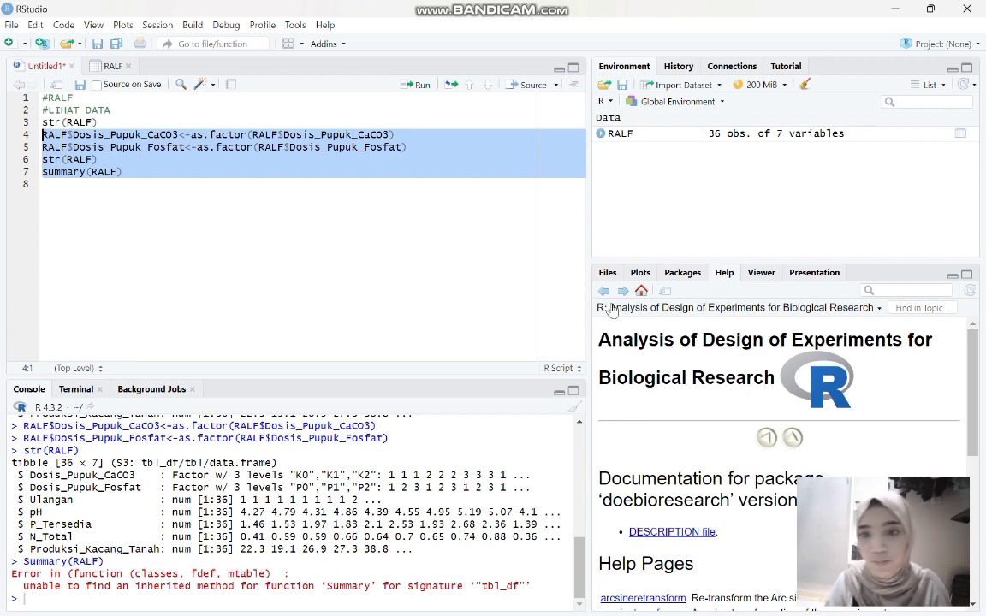
Step: Load the agricolae and doebioresearch packages from the user library
click(608, 272)
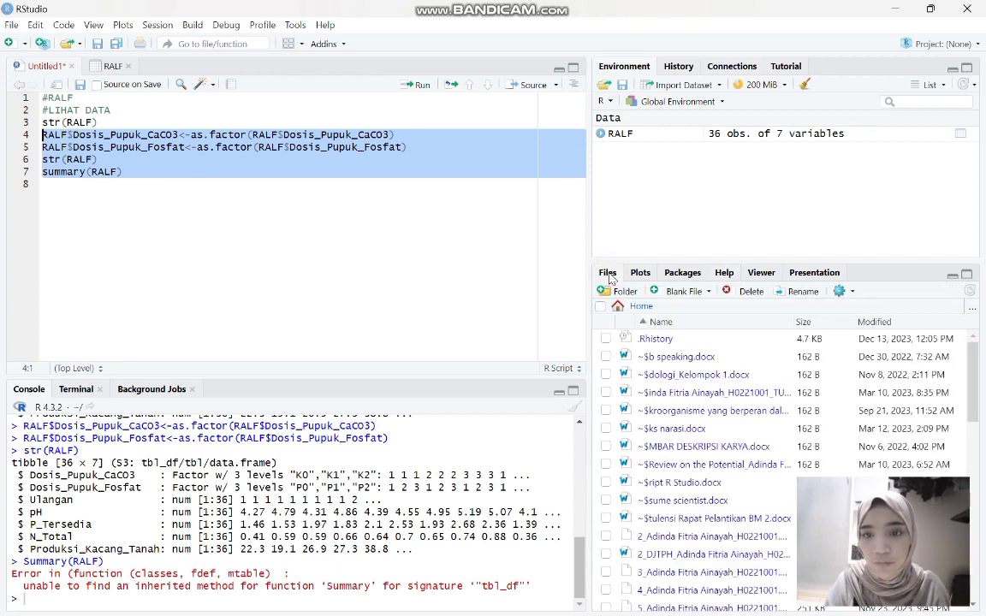
click(682, 273)
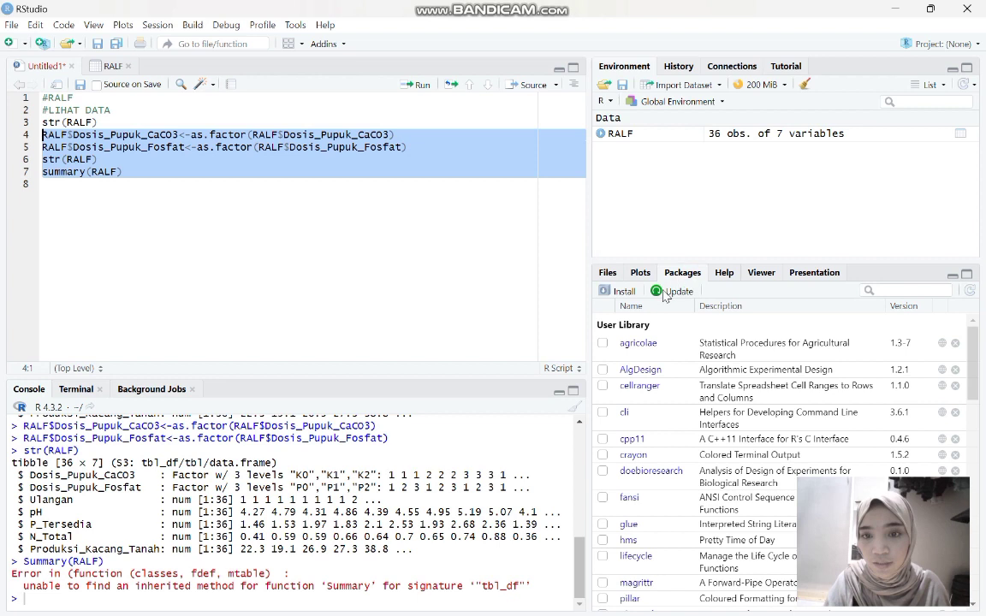
click(602, 342)
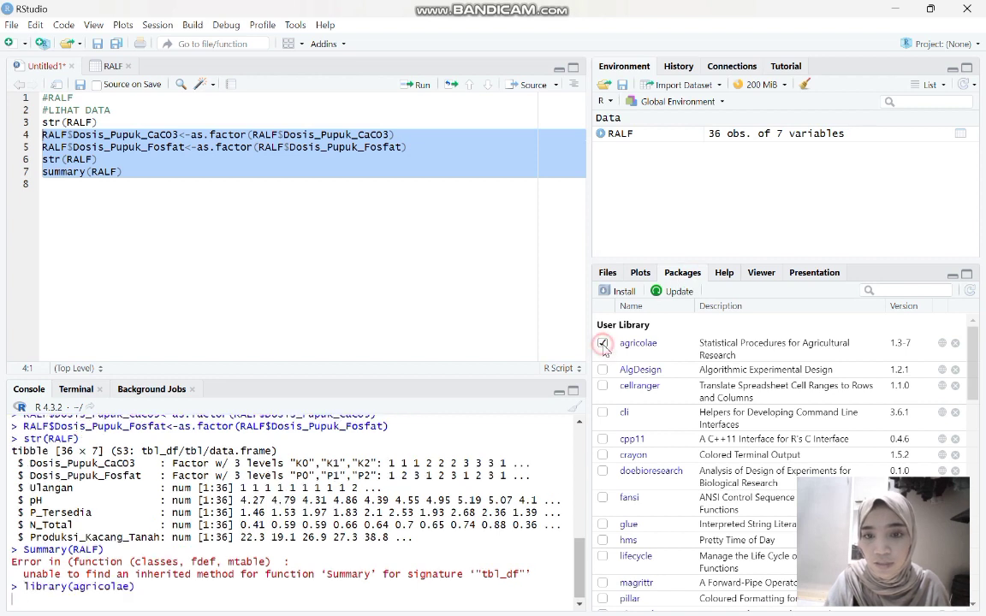
click(602, 471)
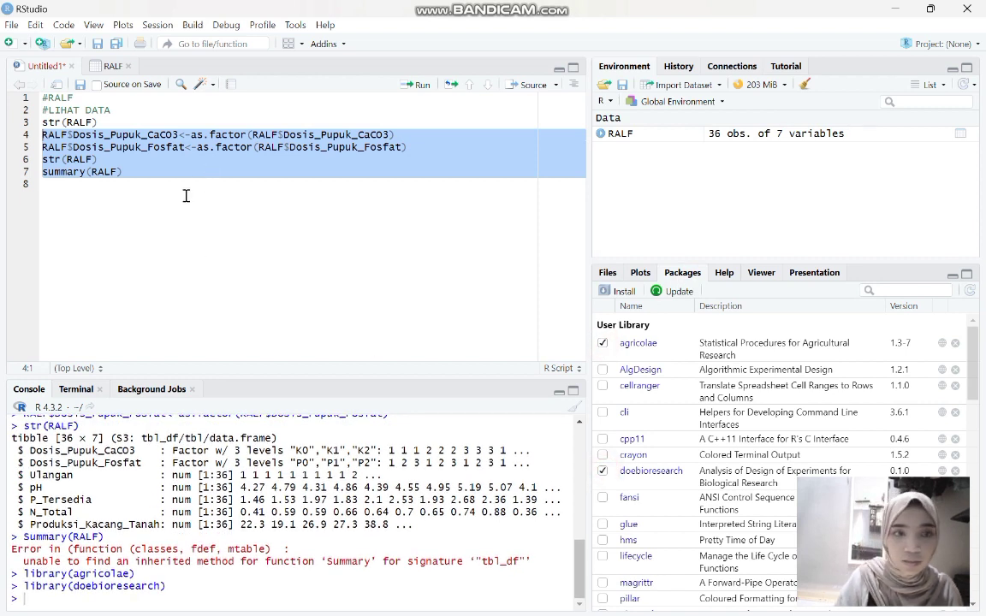
Step: Run the script from the first str(RALF) line through summary(RALF) and review the summary output in the console
click(393, 220)
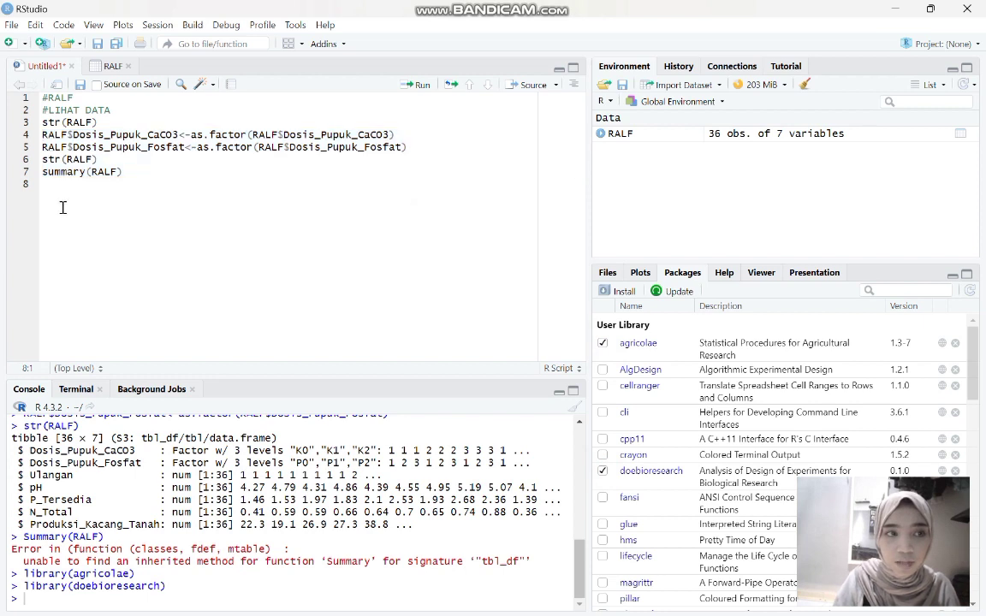
drag(150, 174, 42, 122)
click(420, 85)
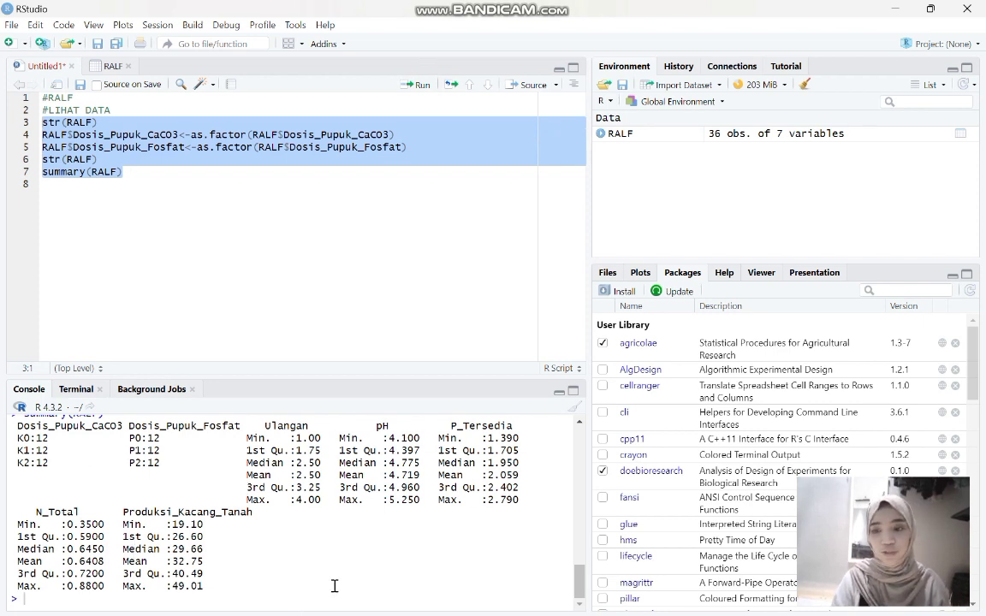
scroll(335, 586, up, 4)
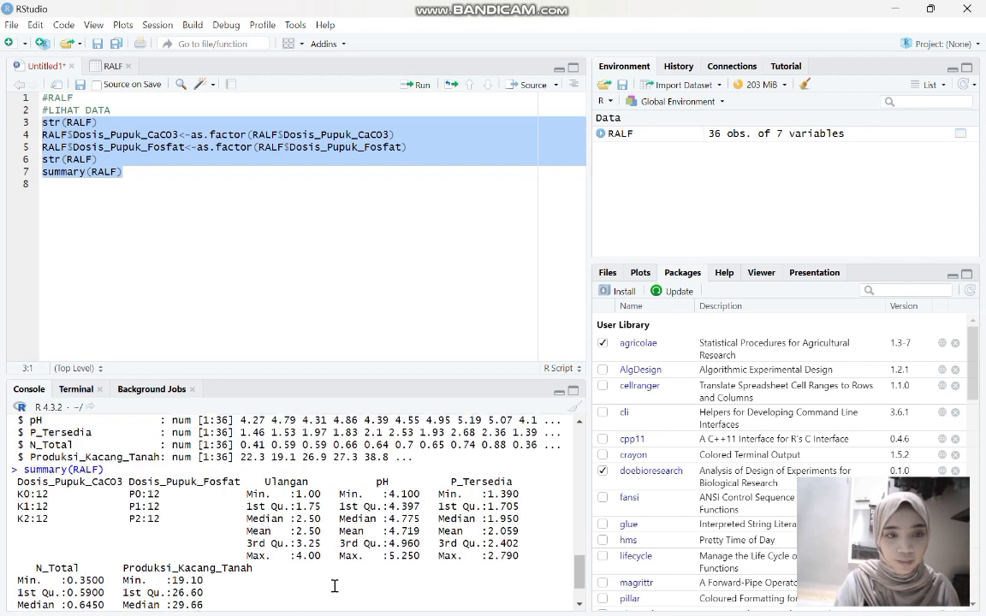
scroll(335, 586, down, 3)
scroll(335, 587, down, 1)
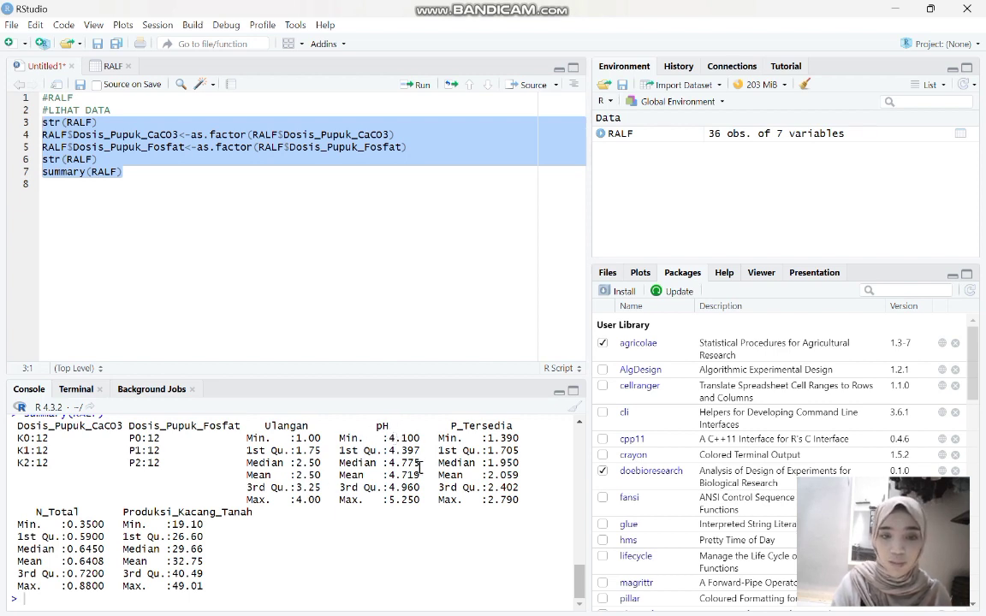
Step: Examine the RALF data table, comparing its pH and other variable columns with the summary statistics
click(100, 67)
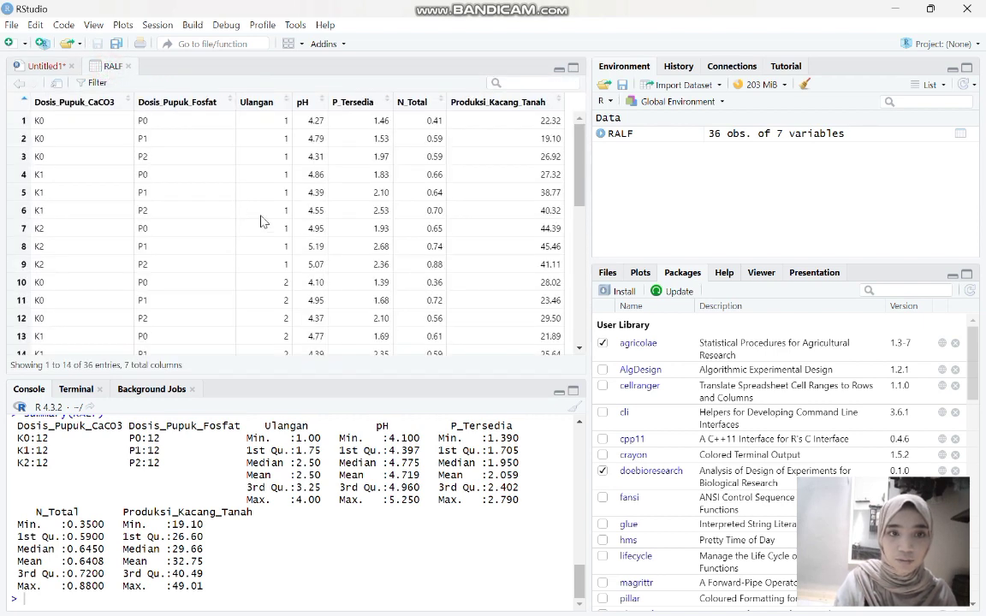
scroll(259, 220, down, 3)
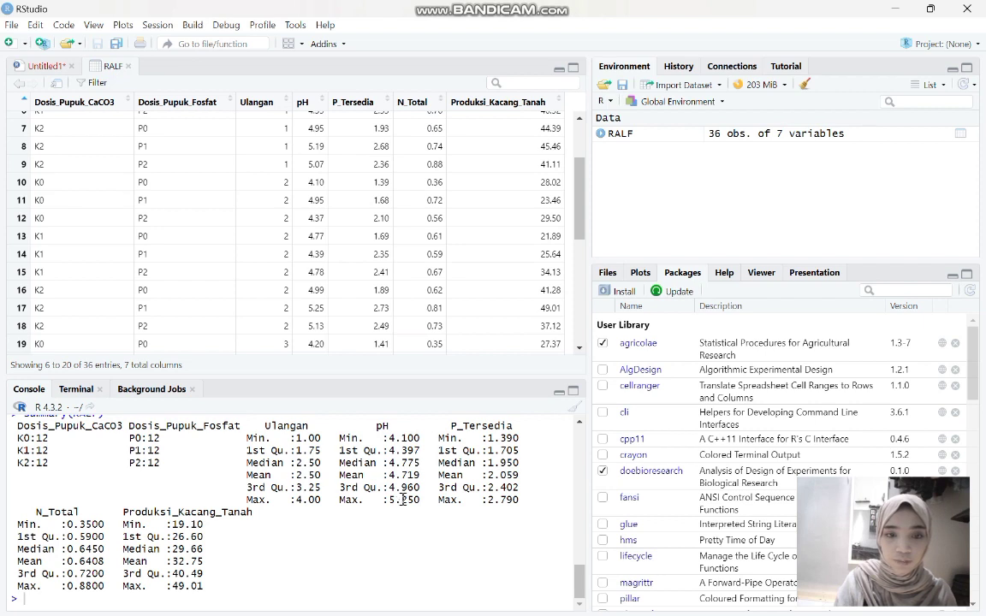
scroll(335, 218, down, 3)
scroll(335, 218, up, 4)
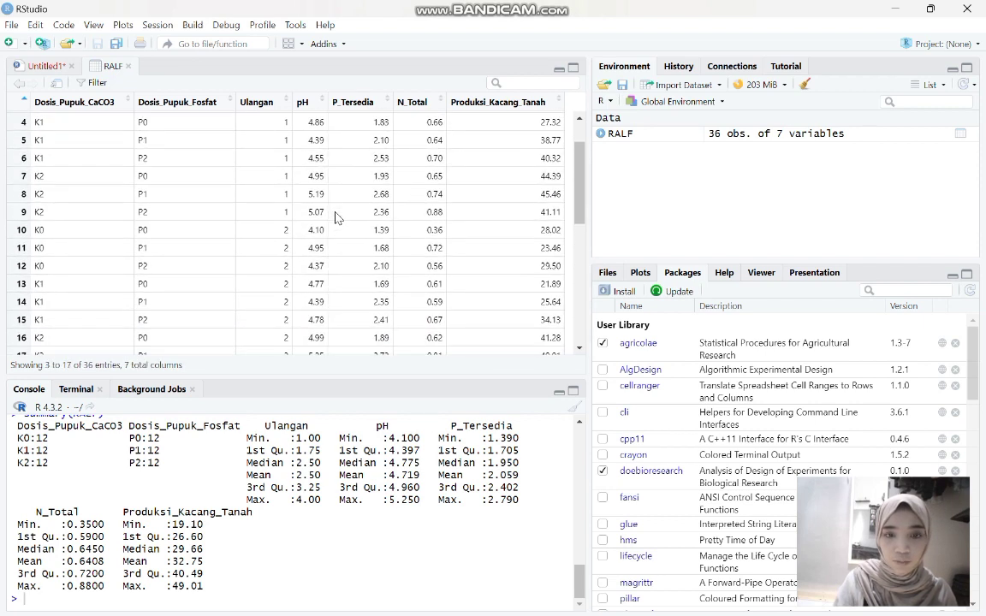
scroll(336, 218, up, 1)
scroll(335, 217, down, 1)
scroll(335, 217, down, 1)
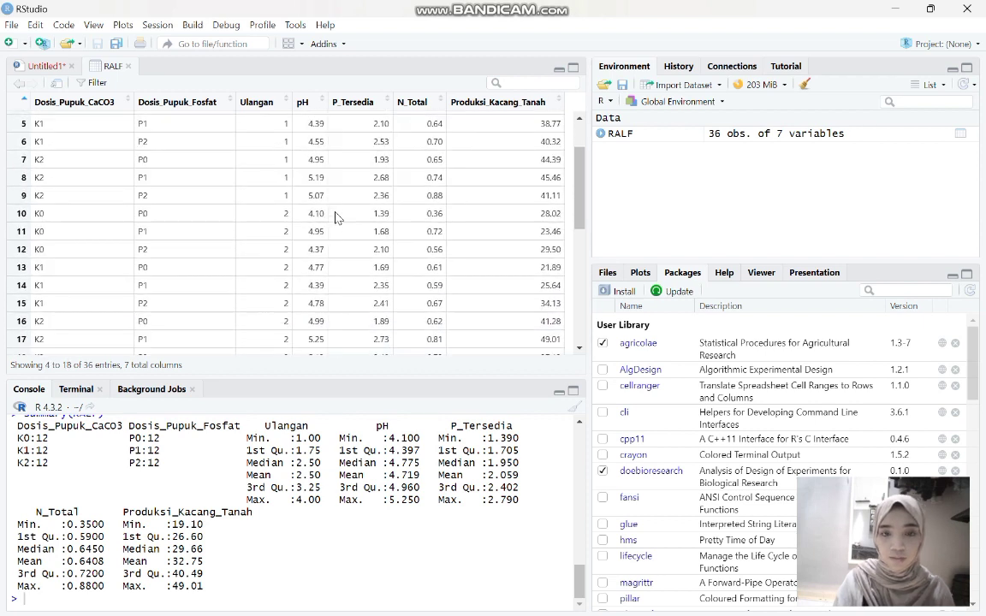
scroll(335, 218, down, 2)
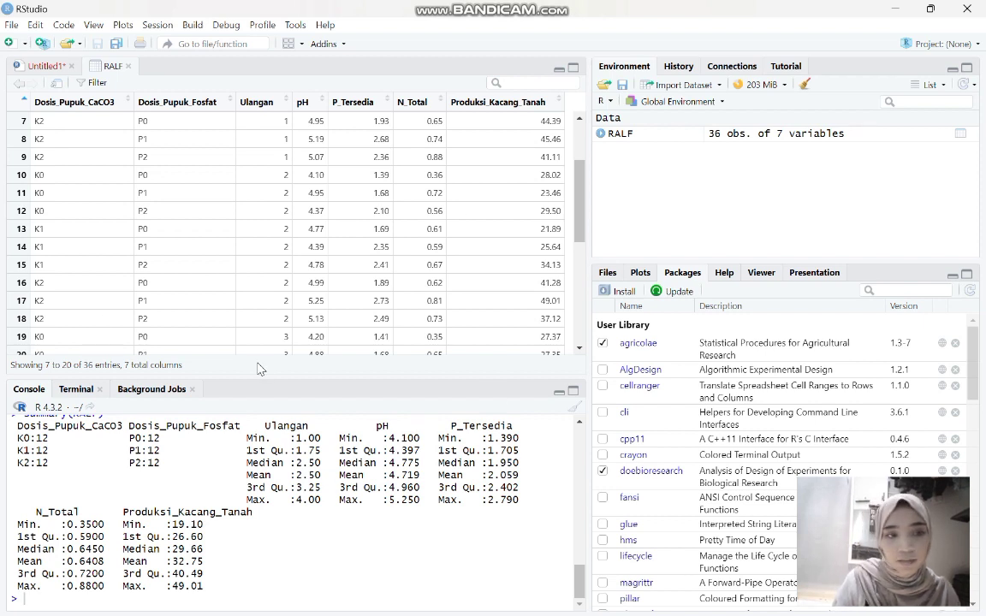
Step: Add the comment #UJI ANOVA DAN UJI LANJUT on line 9 of the script, after a blank line, and start a new line
click(49, 68)
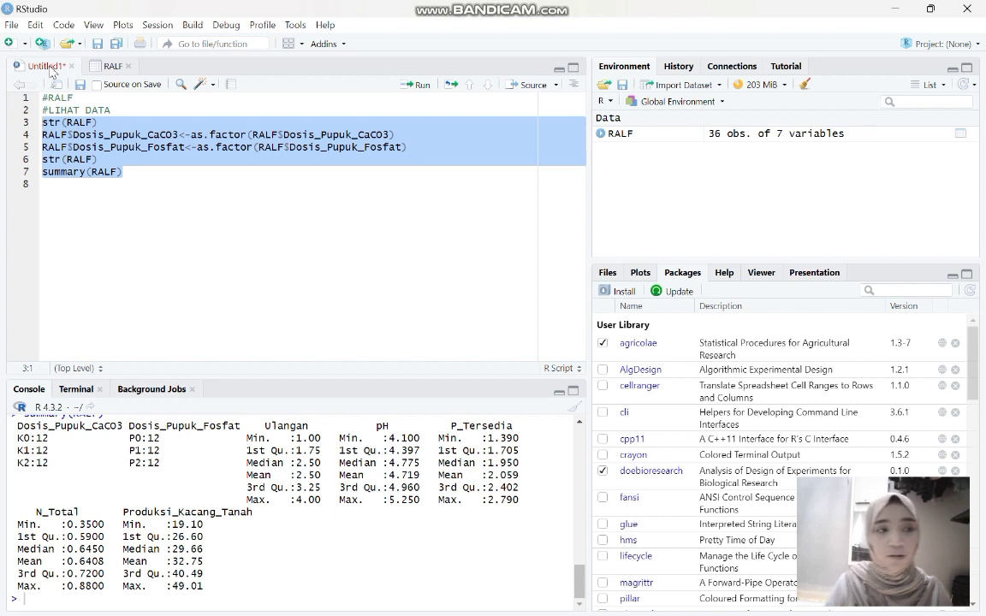
click(72, 181)
key(Return)
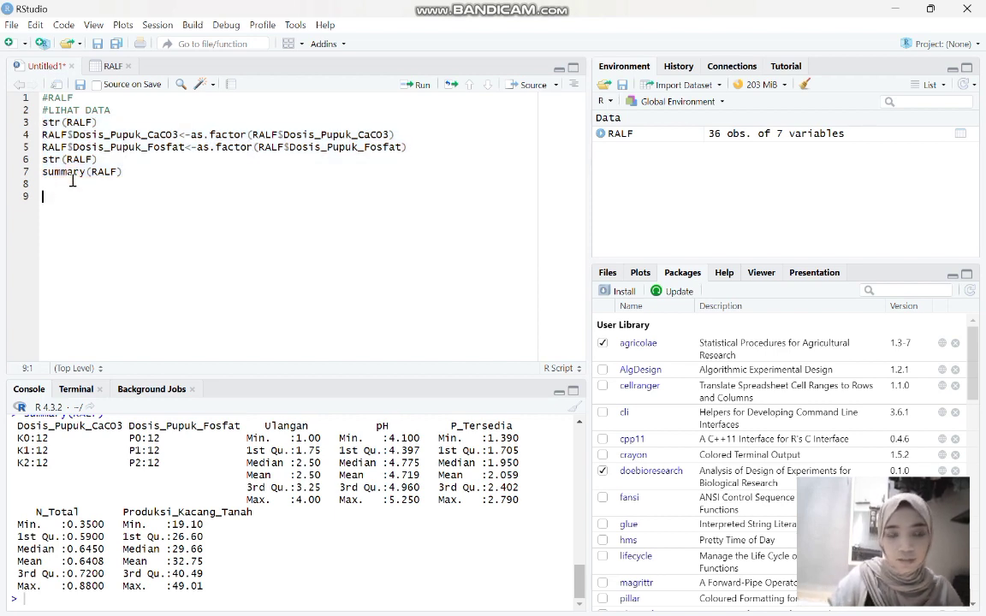
text(#UJ)
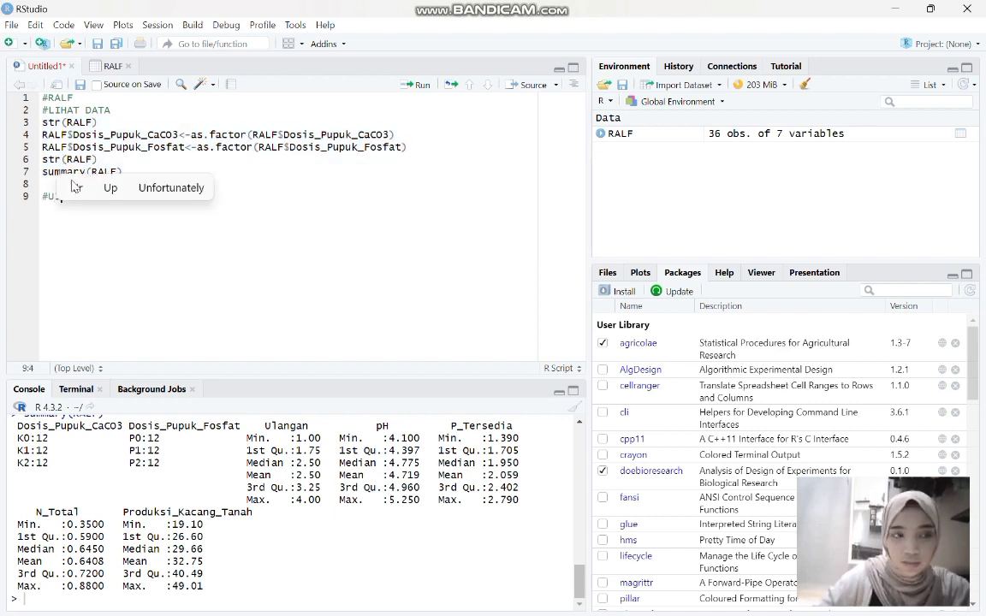
text(I ANOV)
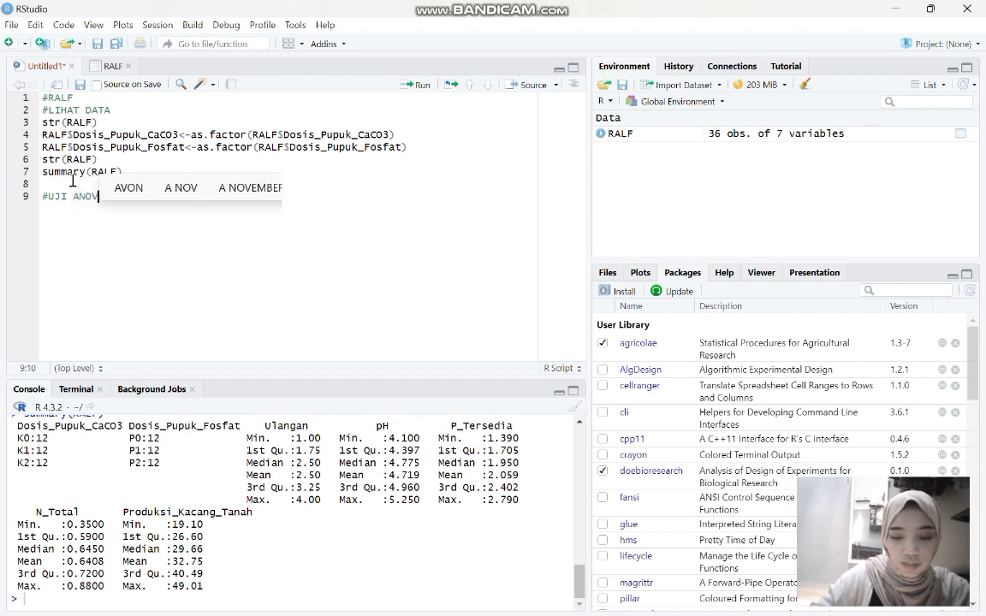
text(A DSN UJI L)
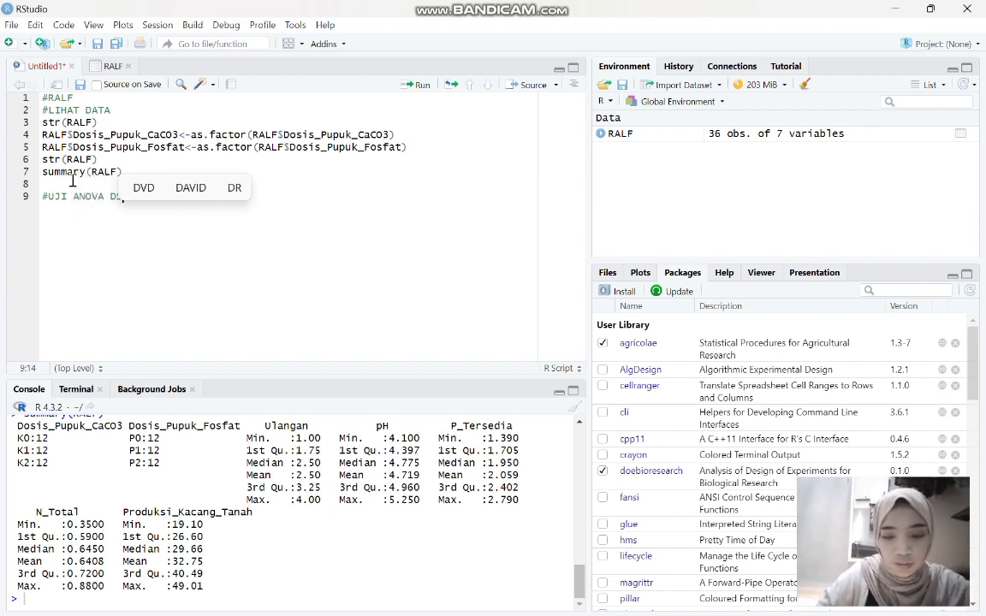
key(BackSpace)
key(BackSpace)
key(BackSpace)
key(BackSpace)
key(BackSpace)
key(BackSpace)
key(BackSpace)
key(BackSpace)
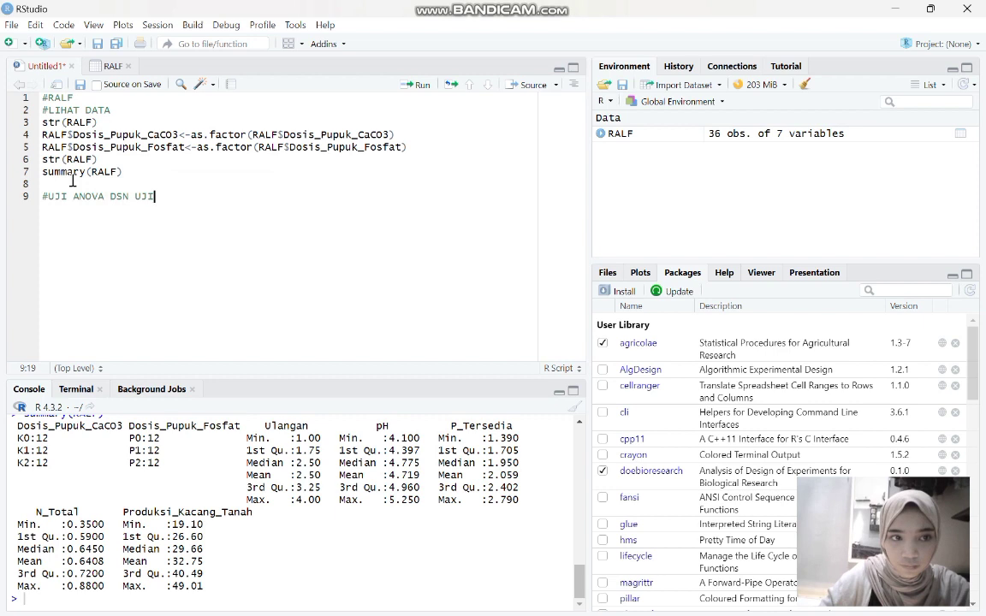
text(AN UJI LANJUT)
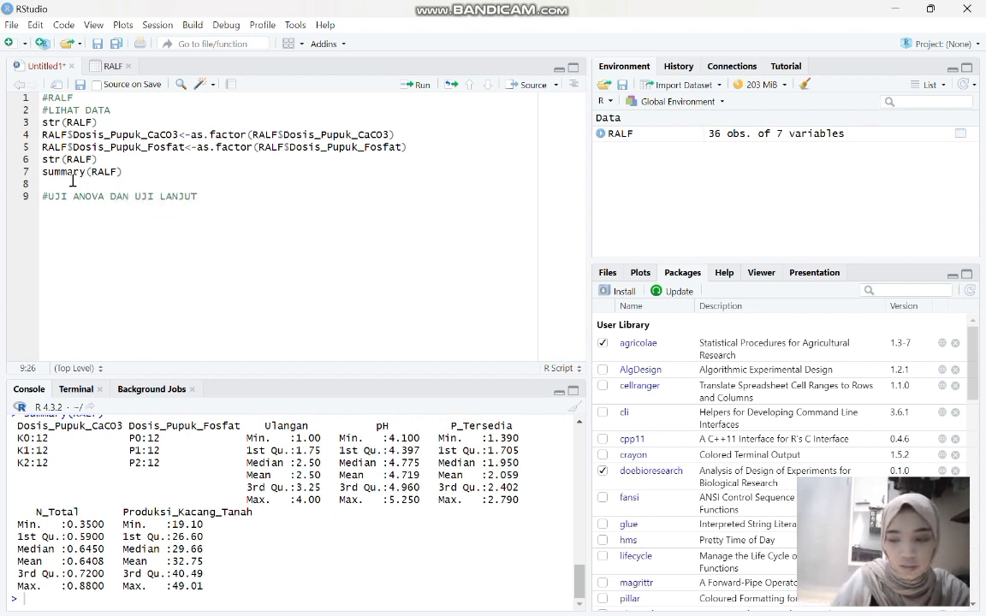
key(Return)
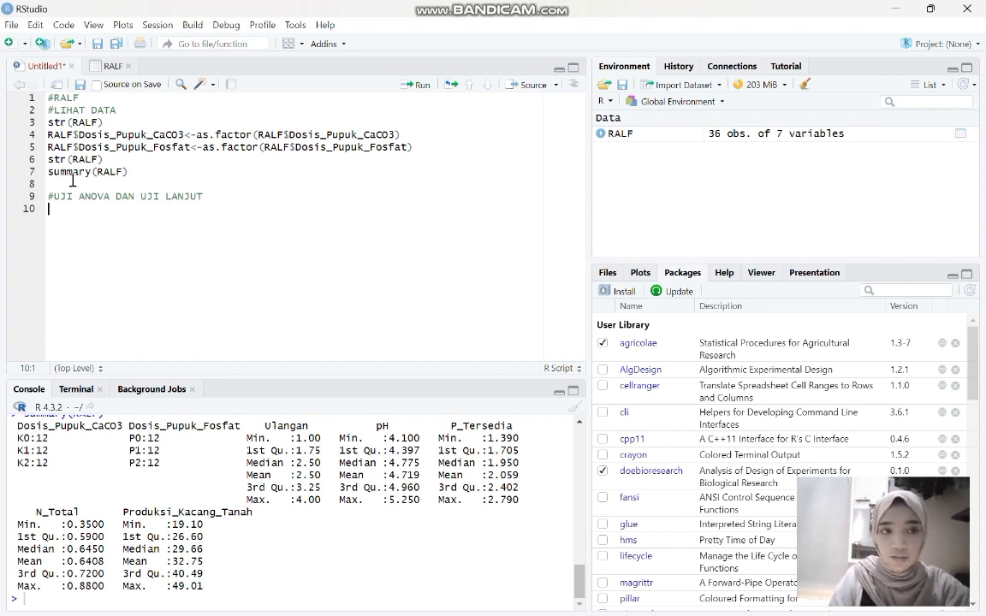
Step: Open the doebioresearch documentation for fcrd2fact, the two-factor completely randomized design analysis, and dismiss the Chrome notification covering it
click(651, 472)
scroll(670, 462, down, 5)
scroll(671, 462, down, 2)
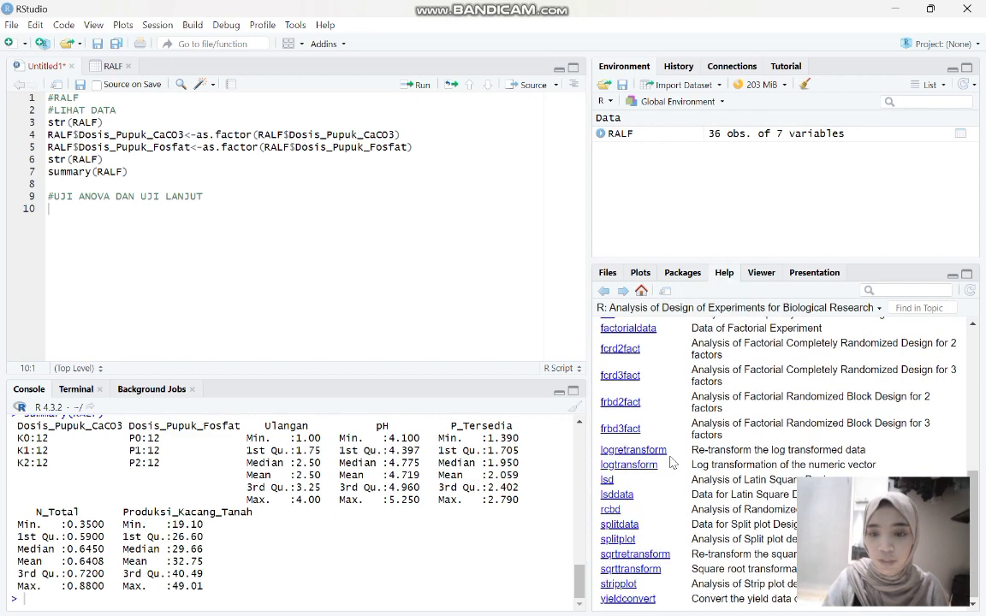
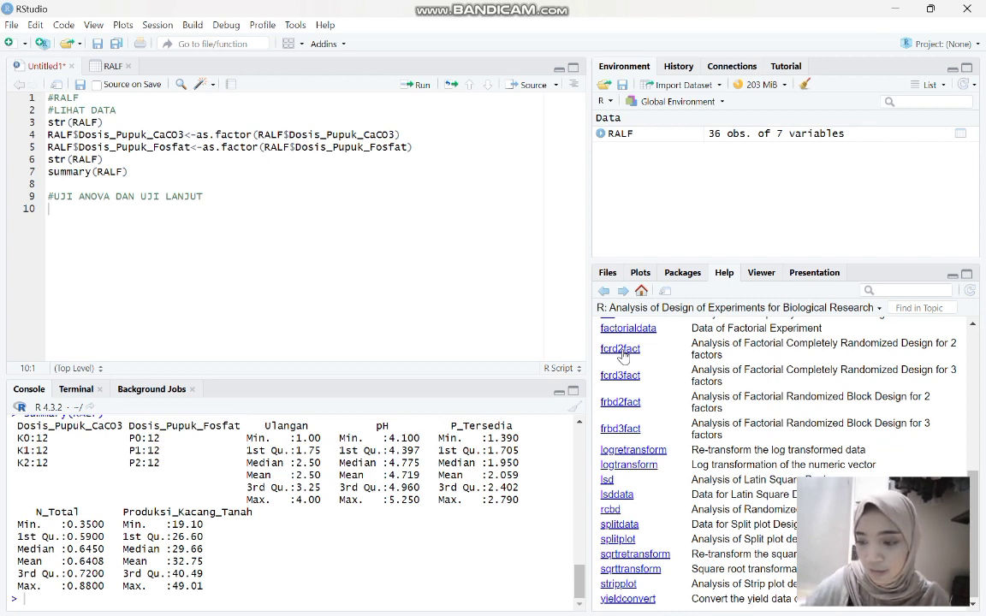
click(621, 350)
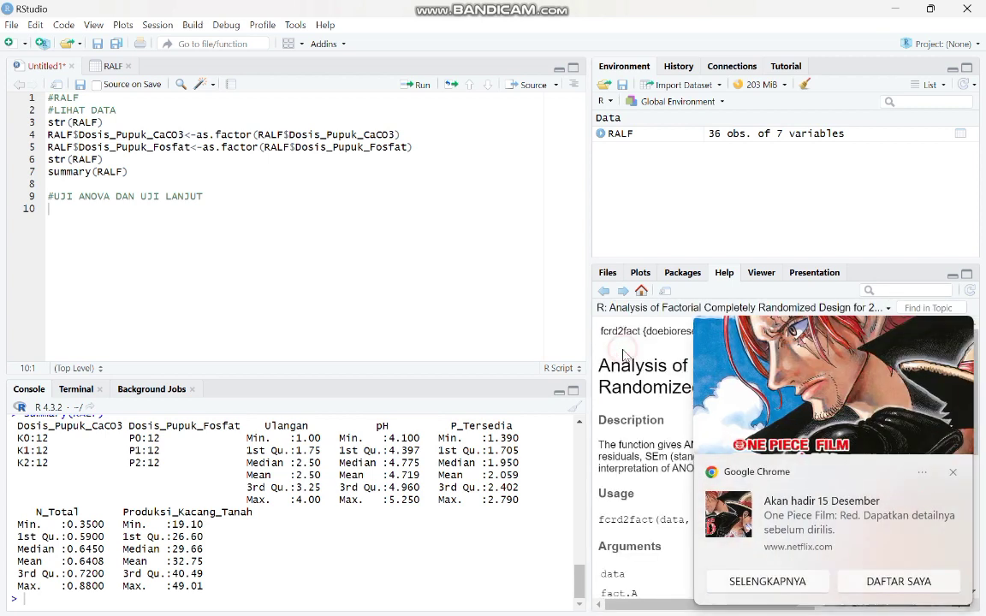
click(953, 472)
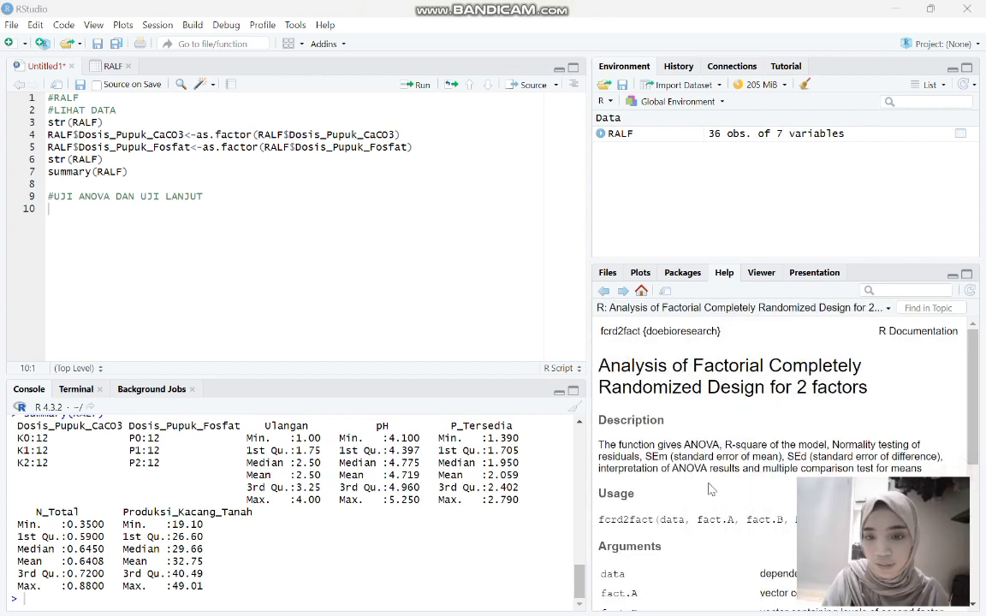
Step: Copy the fcrd2fact usage line from the documentation into line 10 of the script and complete its closing parenthesis
scroll(689, 475, down, 2)
scroll(682, 467, down, 1)
drag(599, 403, 948, 407)
key(ctrl+c)
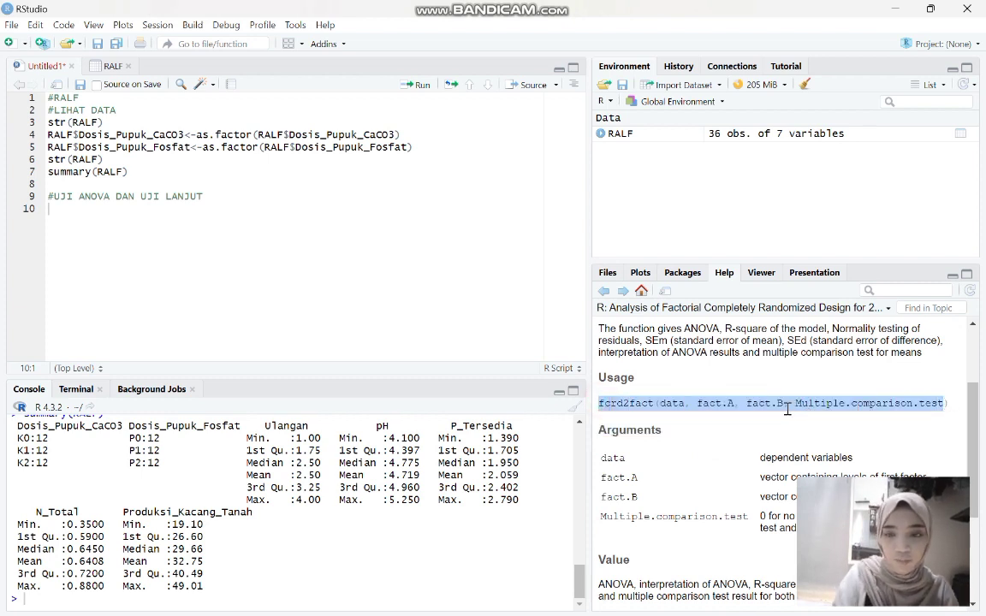
click(90, 210)
key(ctrl+v)
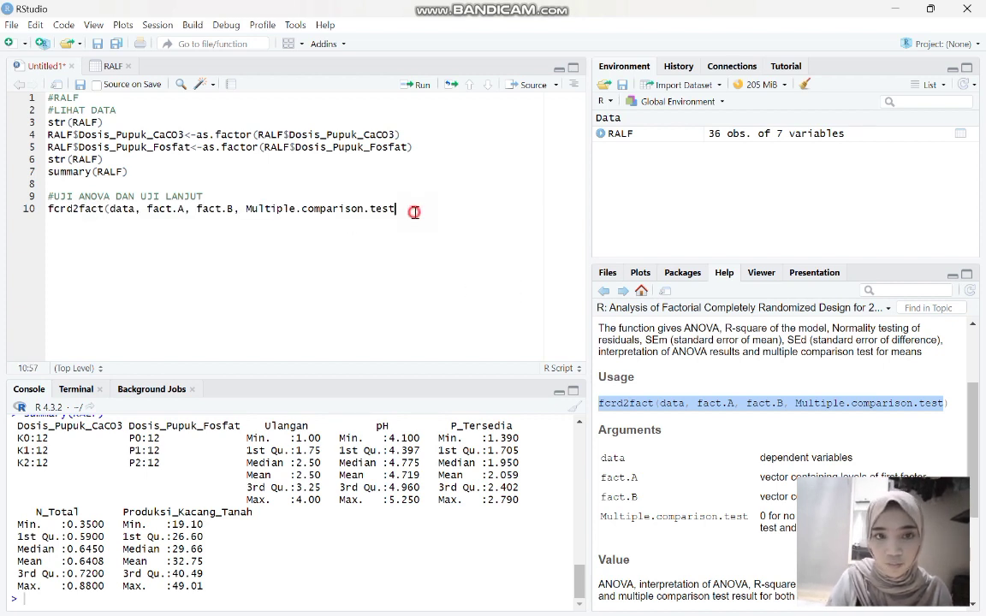
text())
Step: Check the argument descriptions in the documentation and replace the data placeholder in the fcrd2fact call with RALF
scroll(611, 419, down, 1)
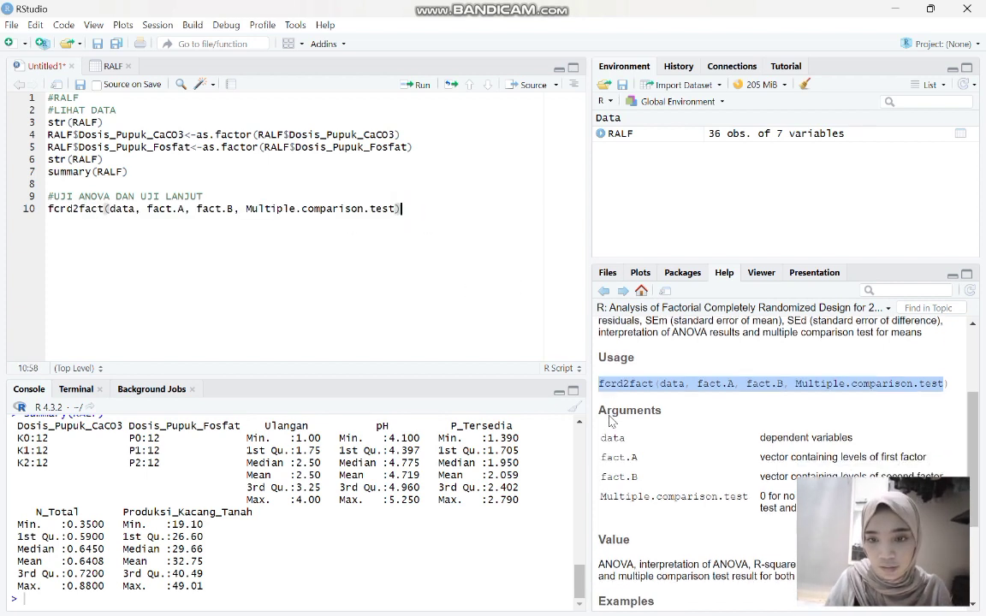
scroll(611, 419, down, 1)
click(133, 210)
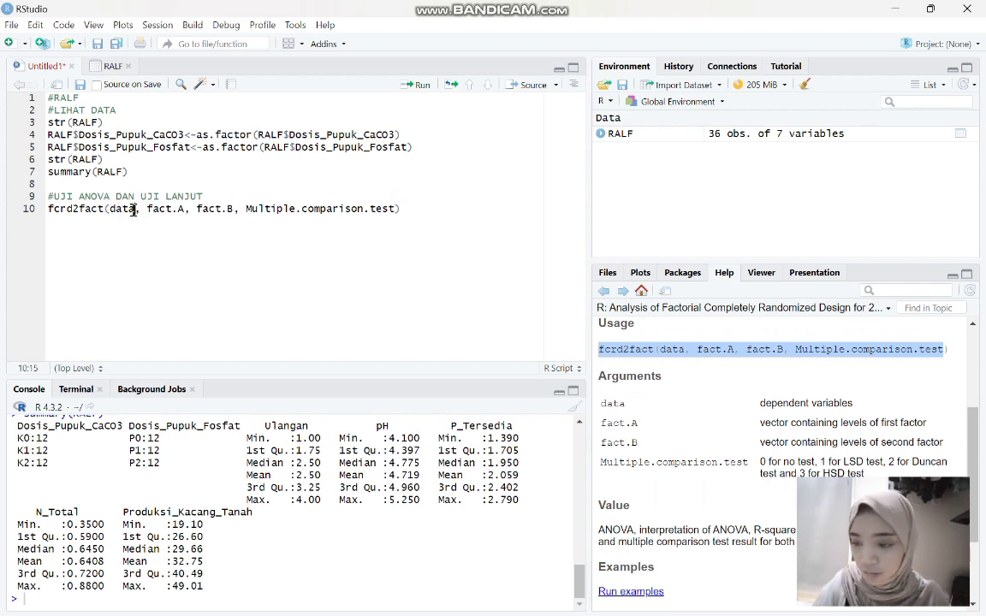
key(BackSpace)
key(BackSpace)
key(BackSpace)
key(BackSpace)
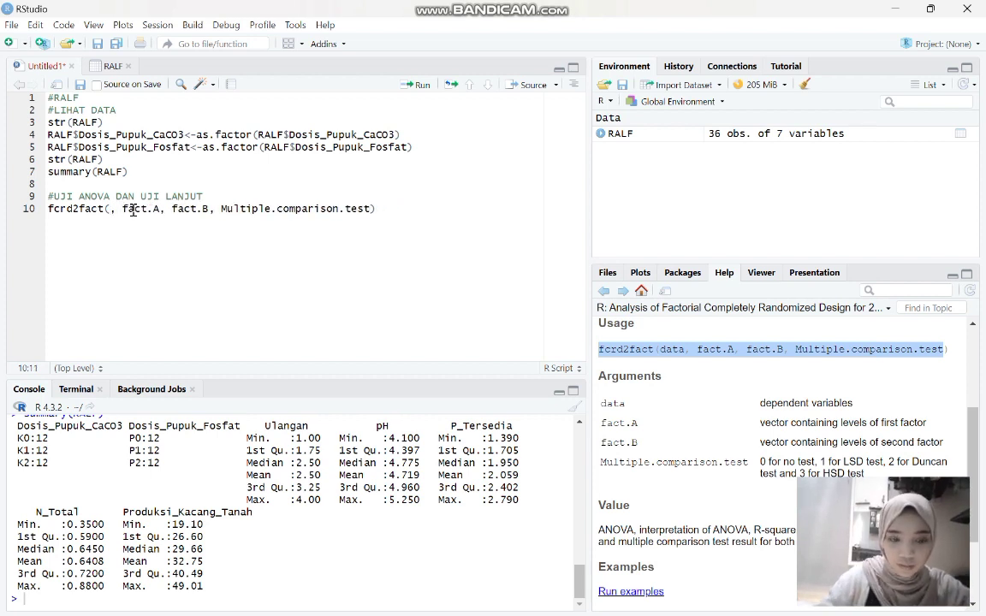
text(RALF)
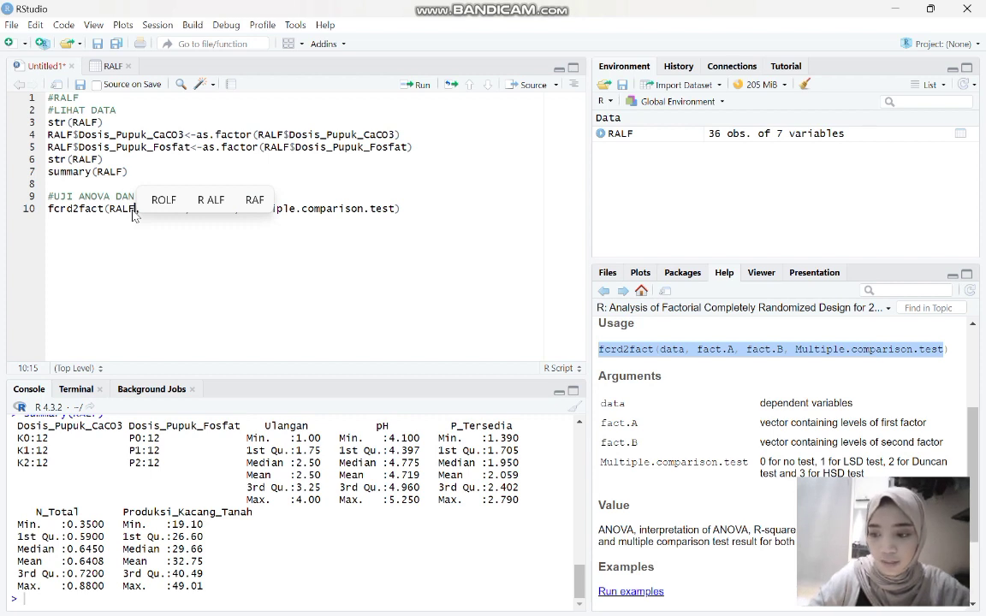
Step: Check the column order in the RALF table and restrict the call's data argument to the pH column as RALF[,4]
click(106, 66)
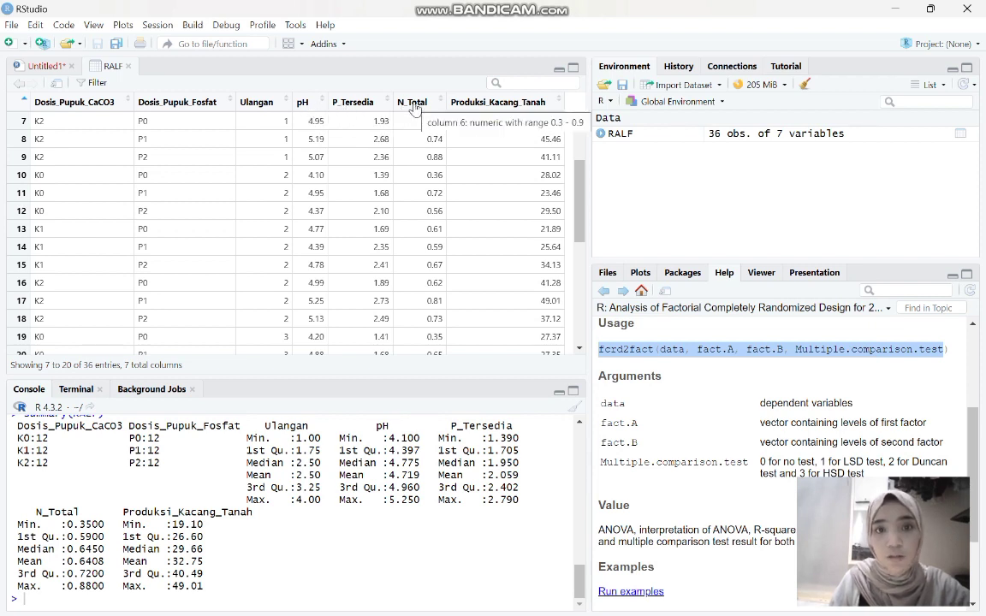
click(41, 65)
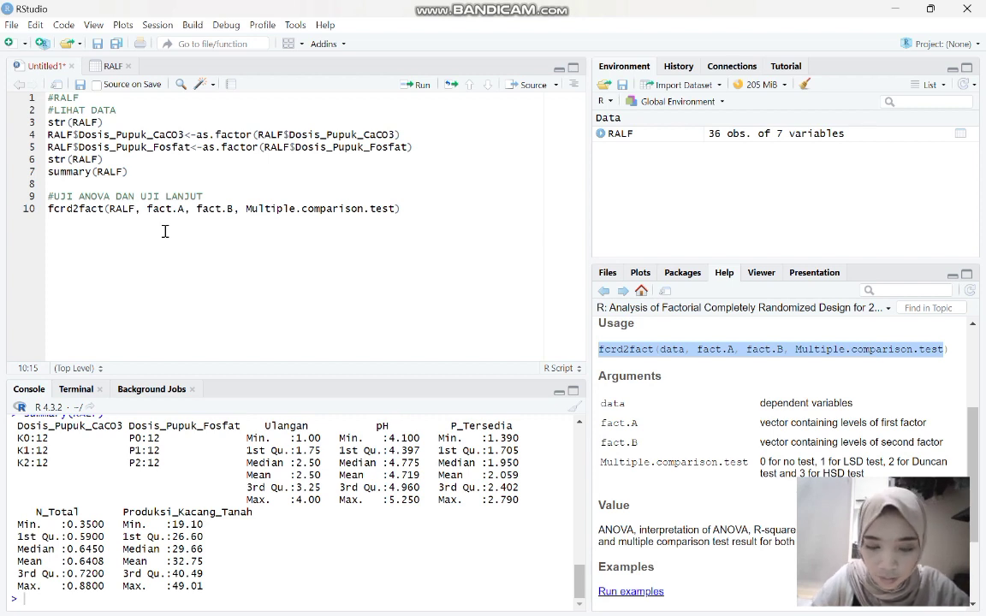
text([)
key(BackSpace)
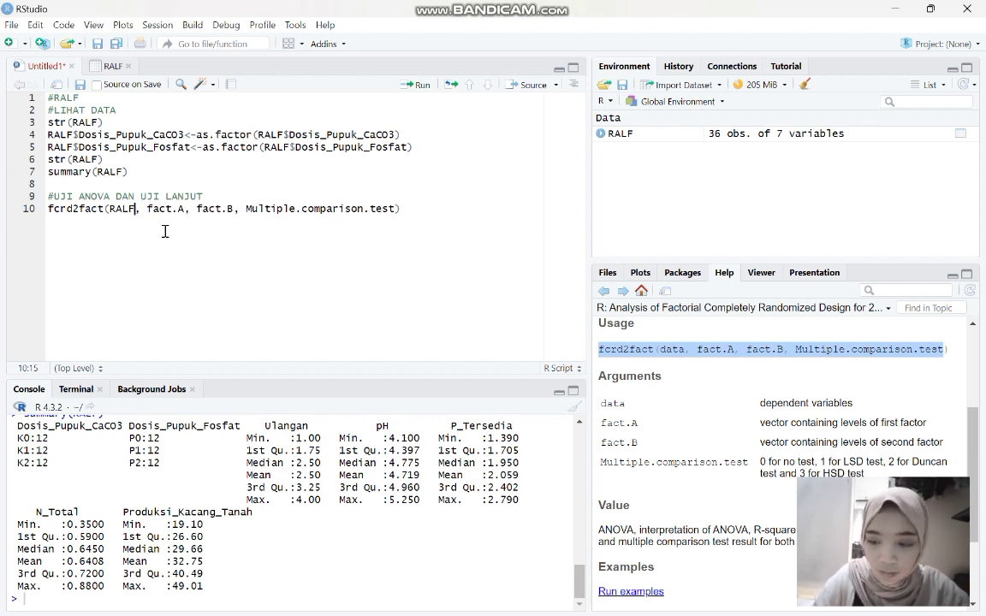
text([,)
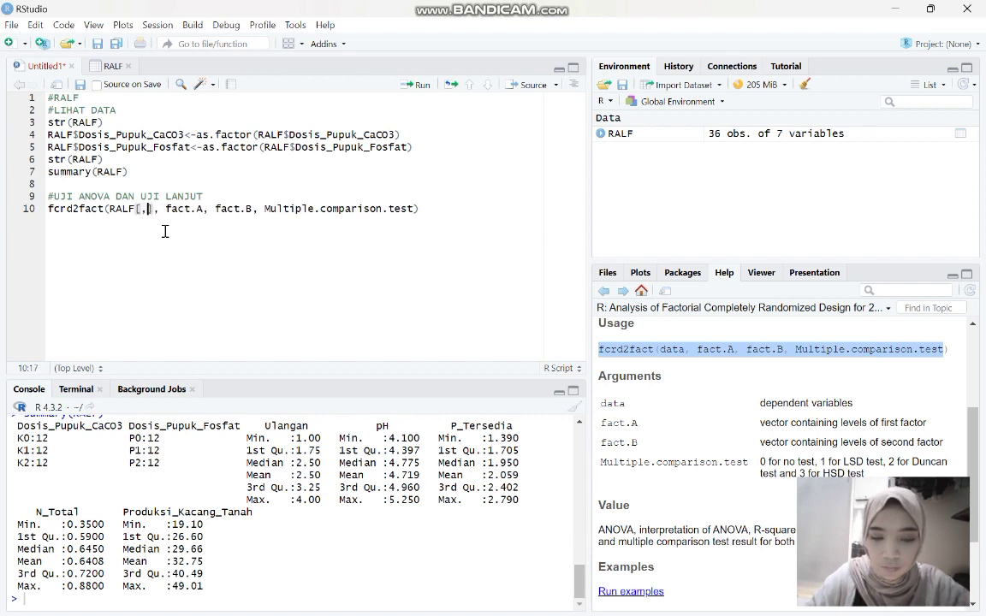
text(4)
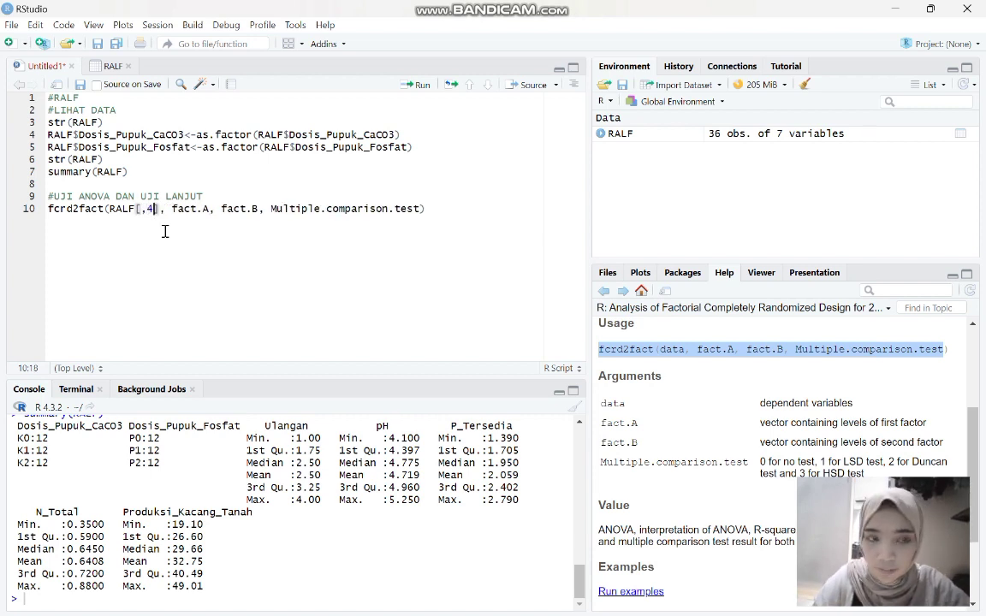
text(])
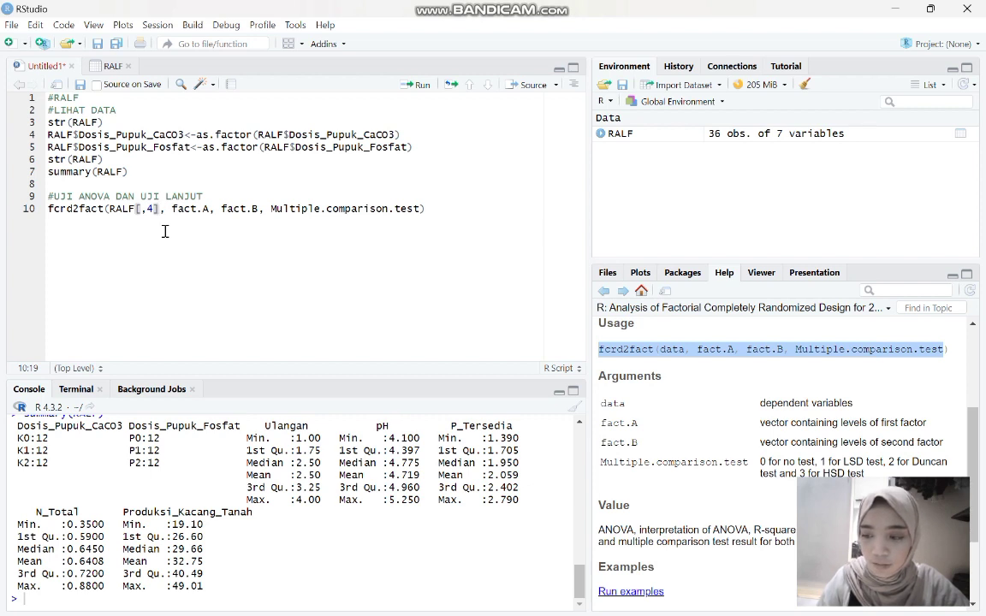
Step: Replace the fact.A placeholder in the fcrd2fact call with RALF$Dosis_Pupuk_CaCO3
key(Right)
key(Right)
key(Right)
key(Right)
key(Right)
key(Right)
key(Right)
key(Right)
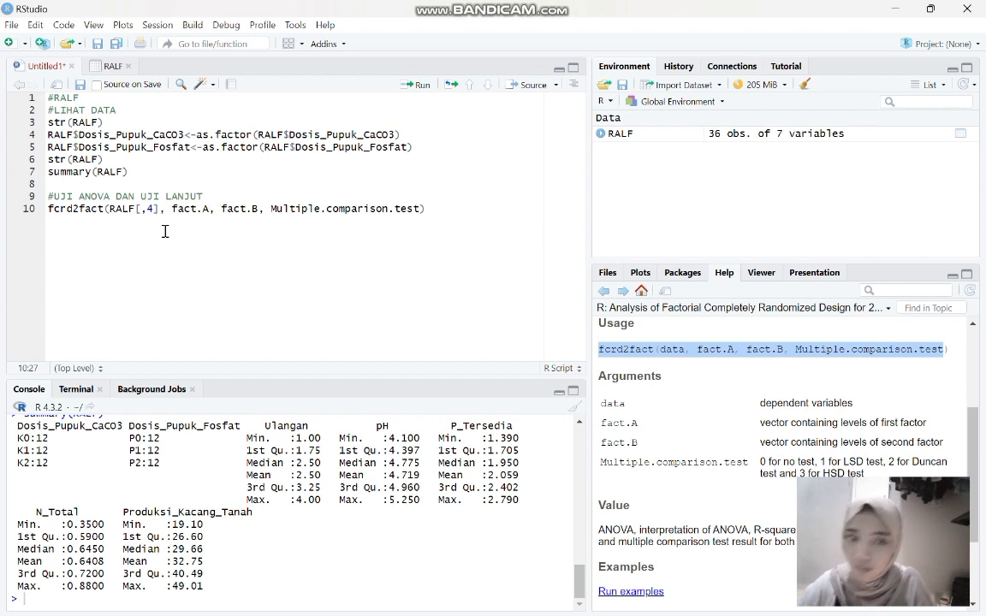
key(BackSpace)
key(BackSpace)
key(BackSpace)
key(BackSpace)
key(BackSpace)
key(BackSpace)
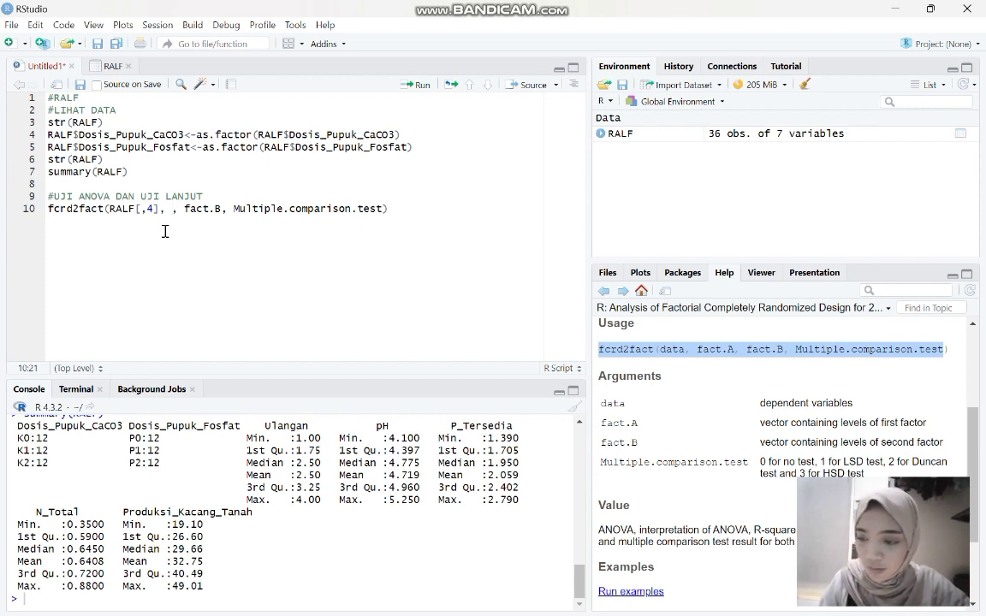
text(RALF)
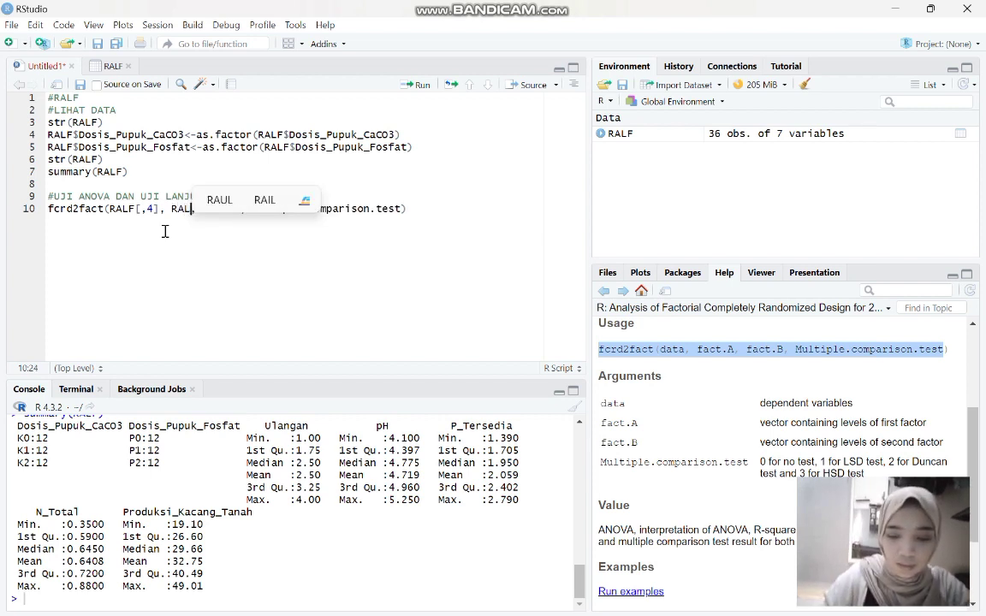
text(()
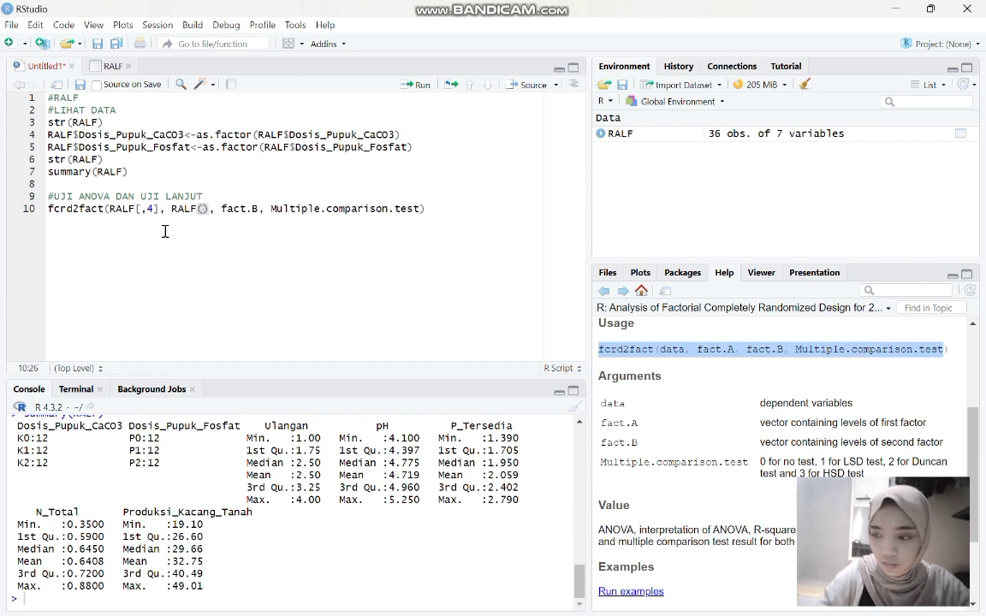
key(BackSpace)
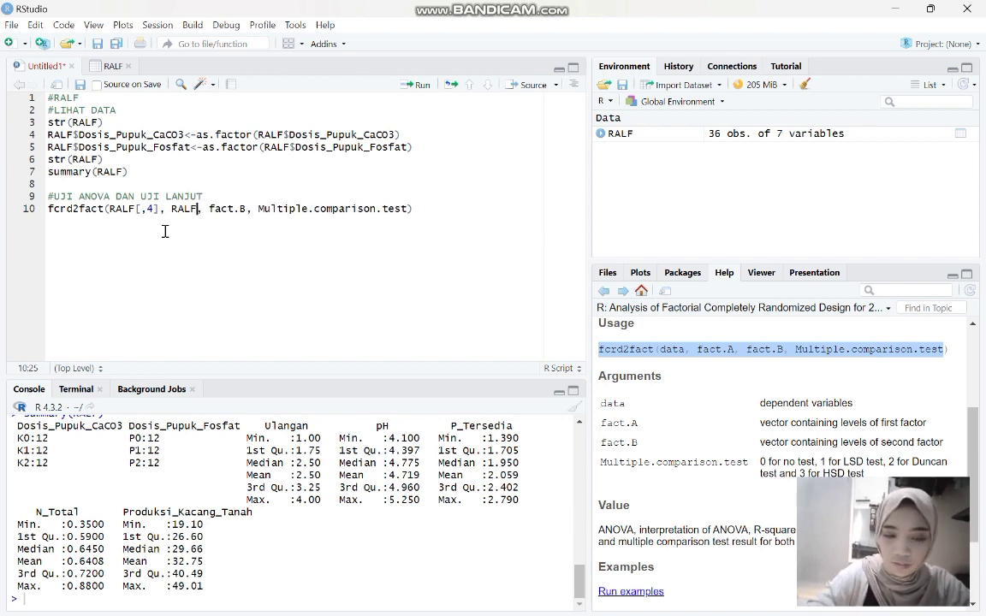
text($)
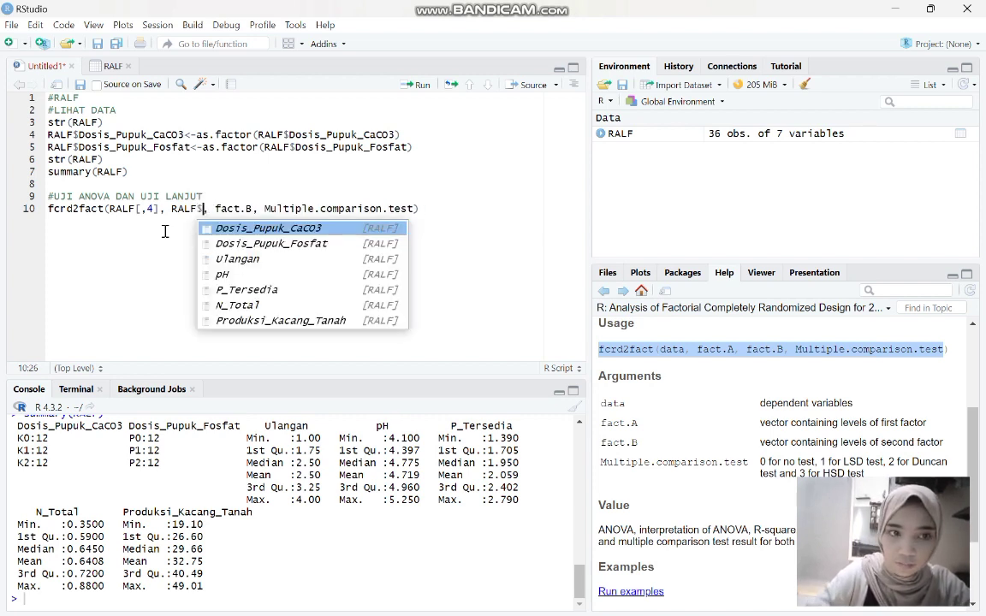
click(237, 229)
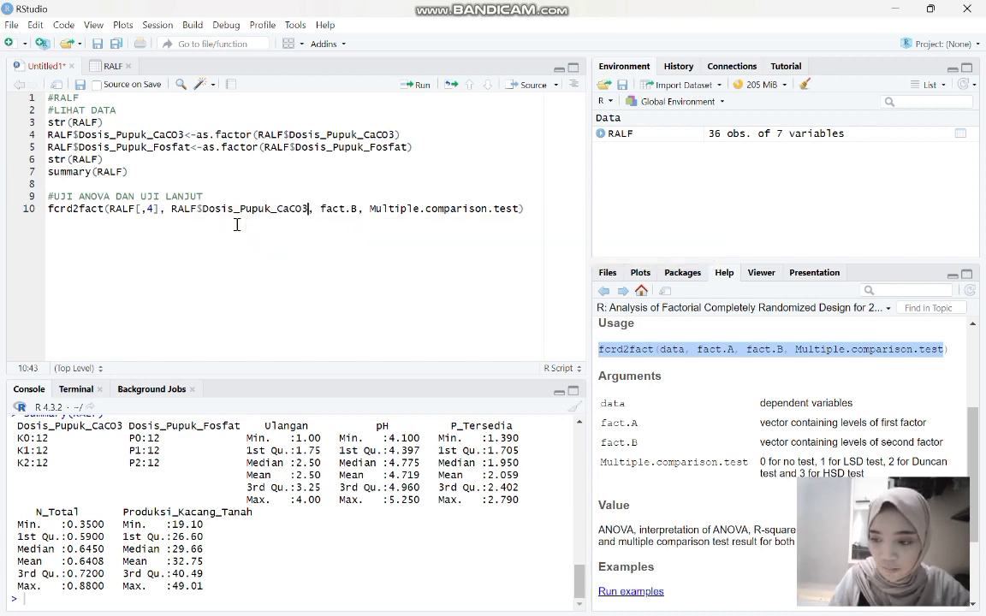
text(,)
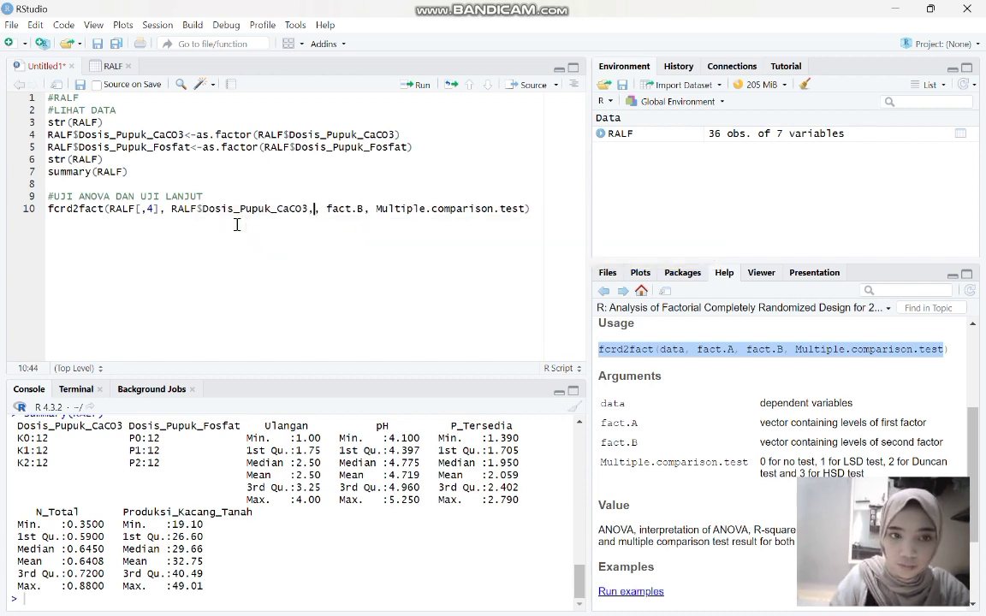
key(Delete)
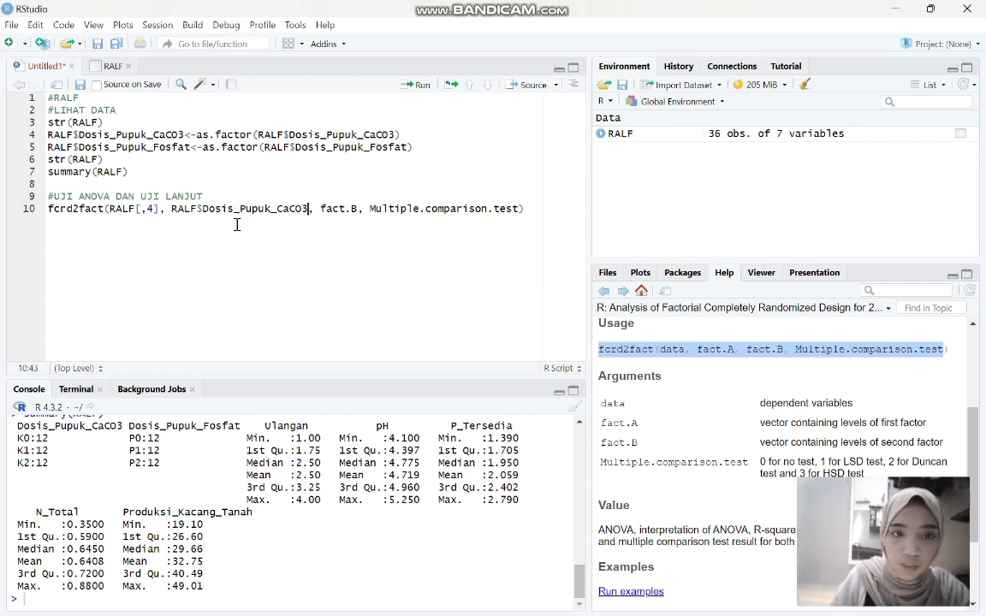
Step: Replace the fact.B placeholder in the fcrd2fact call with RALF$Dosis_Pupuk_Fosfat
click(354, 209)
key(BackSpace)
key(BackSpace)
key(BackSpace)
key(BackSpace)
key(BackSpace)
key(BackSpace)
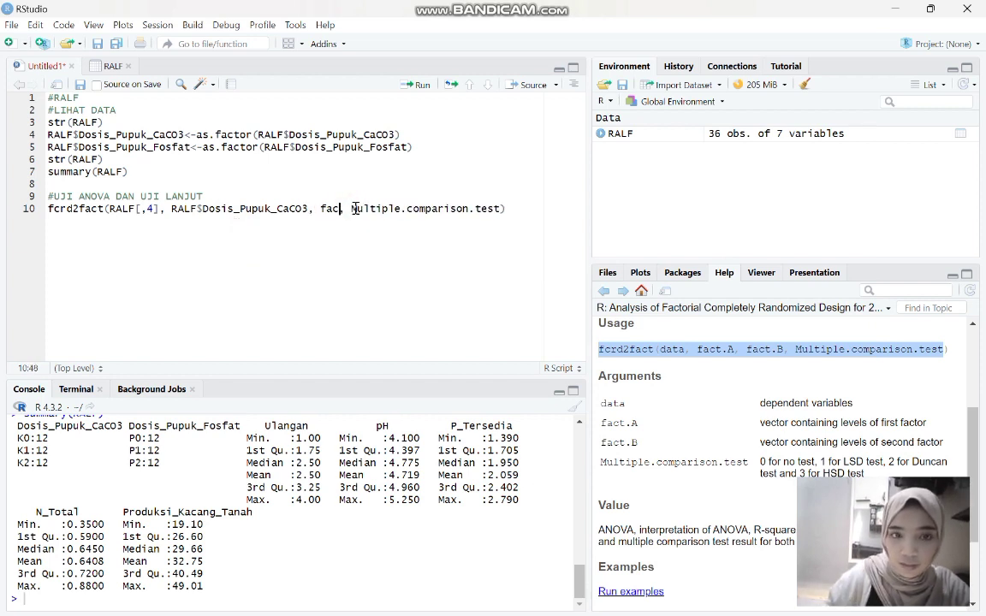
text(RALF)
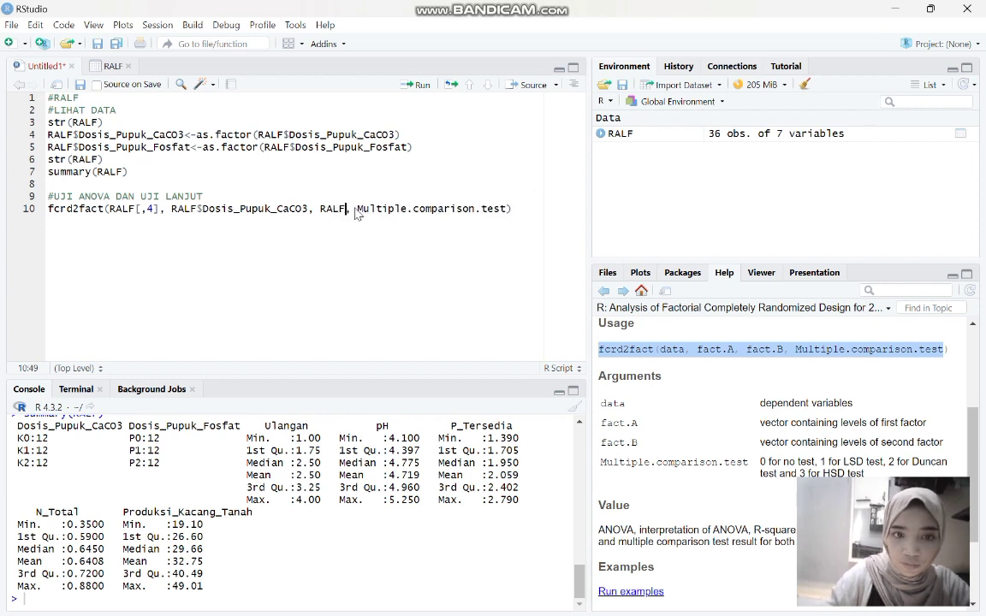
text($)
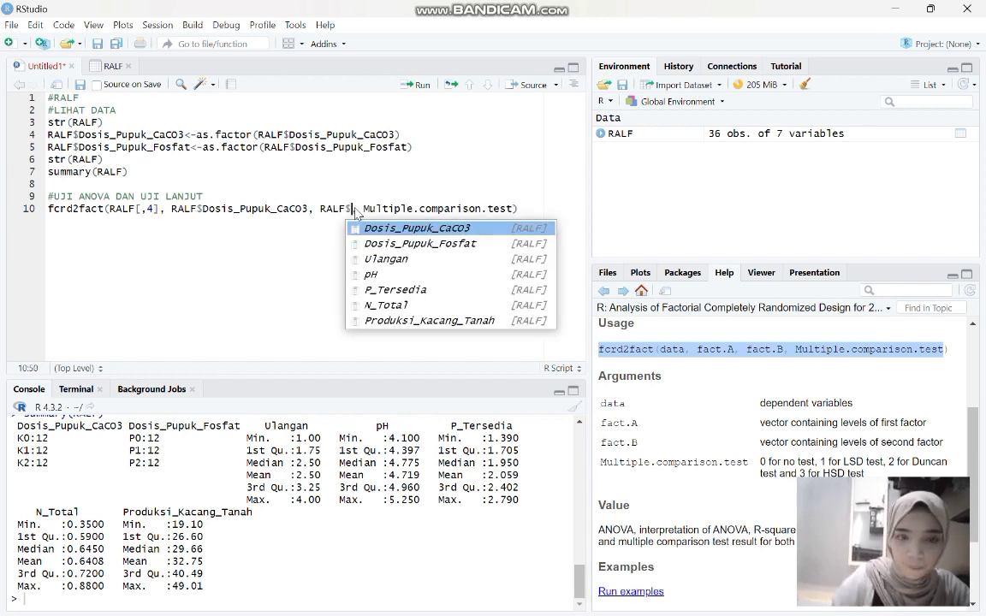
click(390, 246)
click(389, 245)
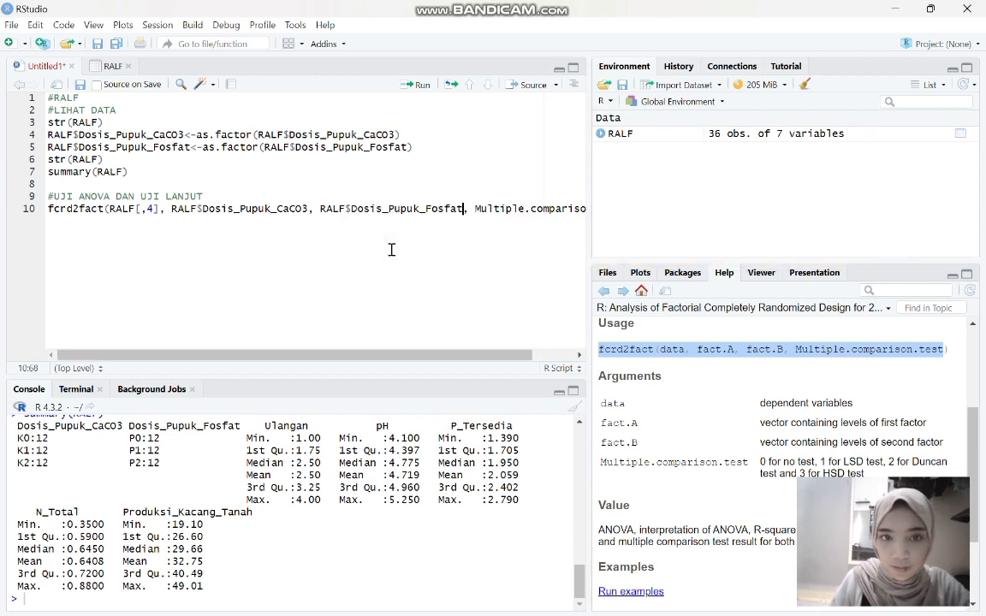
Step: Look up the multiple comparison codes in the documentation and replace the Multiple.comparison.test placeholder with 2 for the Duncan test
scroll(507, 212, right, 2)
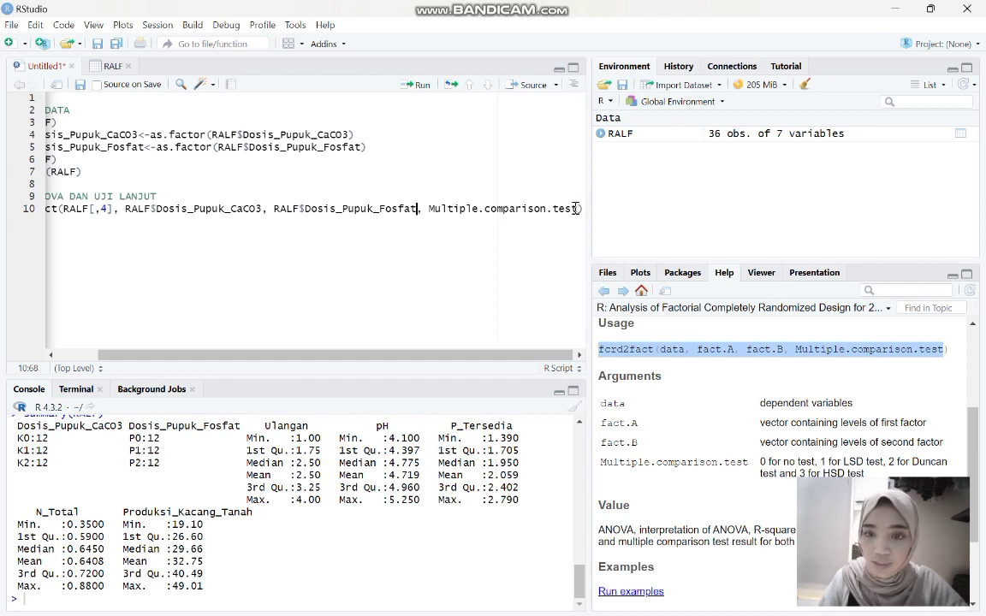
scroll(656, 374, down, 1)
scroll(656, 375, down, 1)
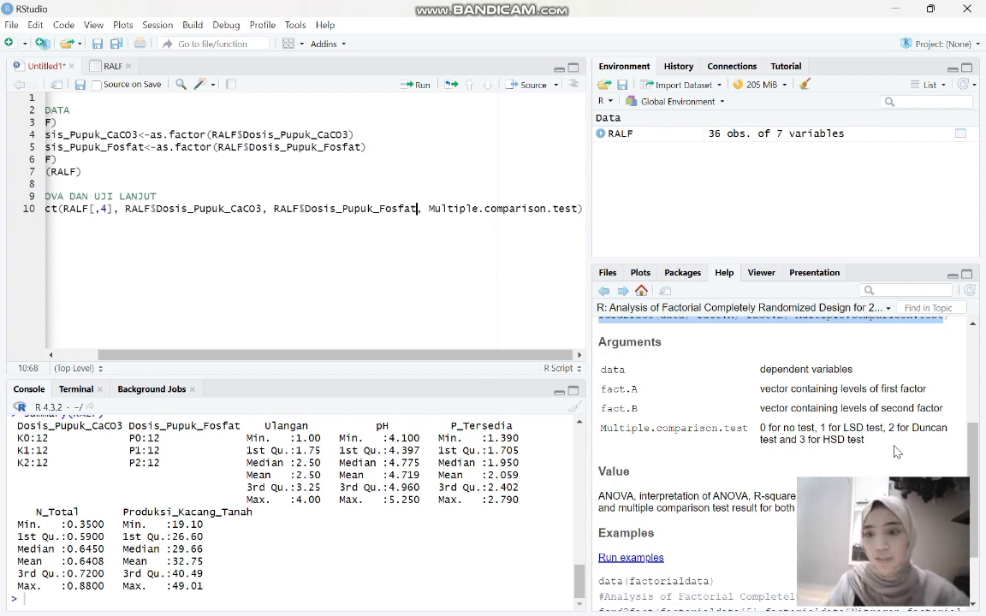
click(577, 209)
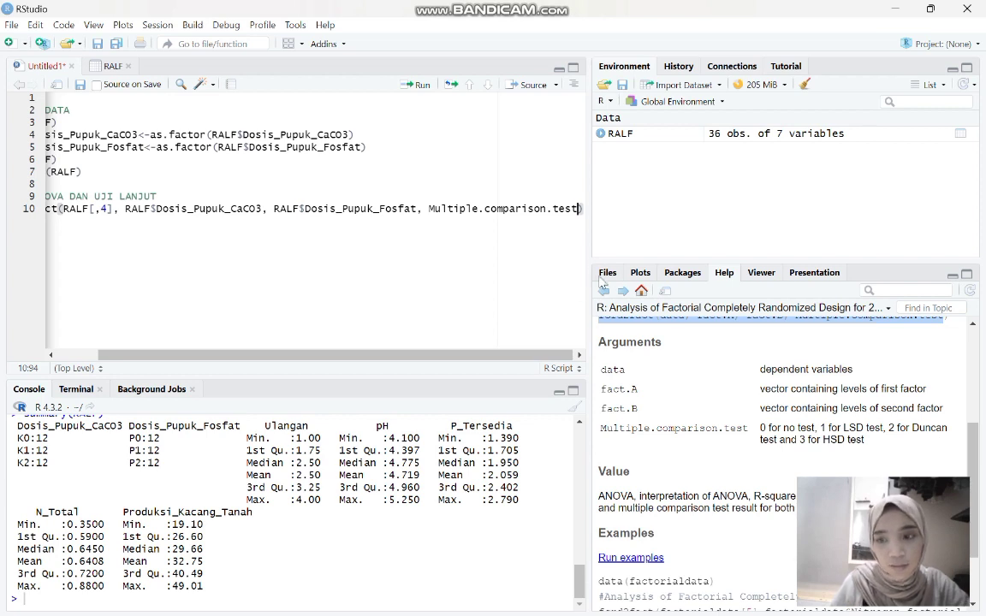
key(BackSpace)
key(BackSpace)
key(BackSpace)
key(BackSpace)
key(BackSpace)
key(BackSpace)
key(BackSpace)
key(BackSpace)
key(BackSpace)
key(BackSpace)
key(BackSpace)
key(BackSpace)
key(BackSpace)
key(BackSpace)
key(BackSpace)
key(BackSpace)
key(BackSpace)
key(BackSpace)
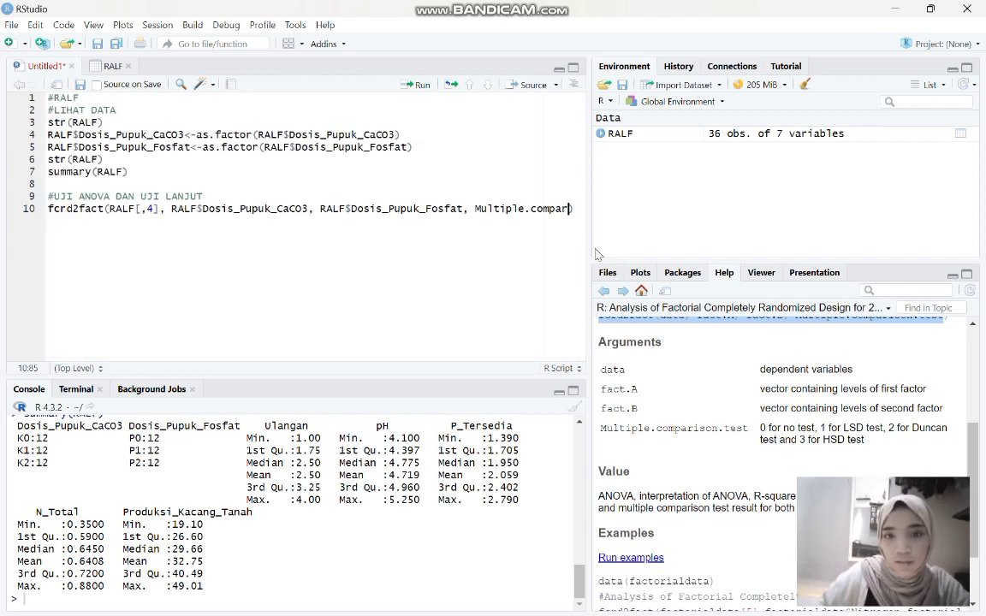
key(BackSpace)
key(BackSpace)
key(BackSpace)
key(BackSpace)
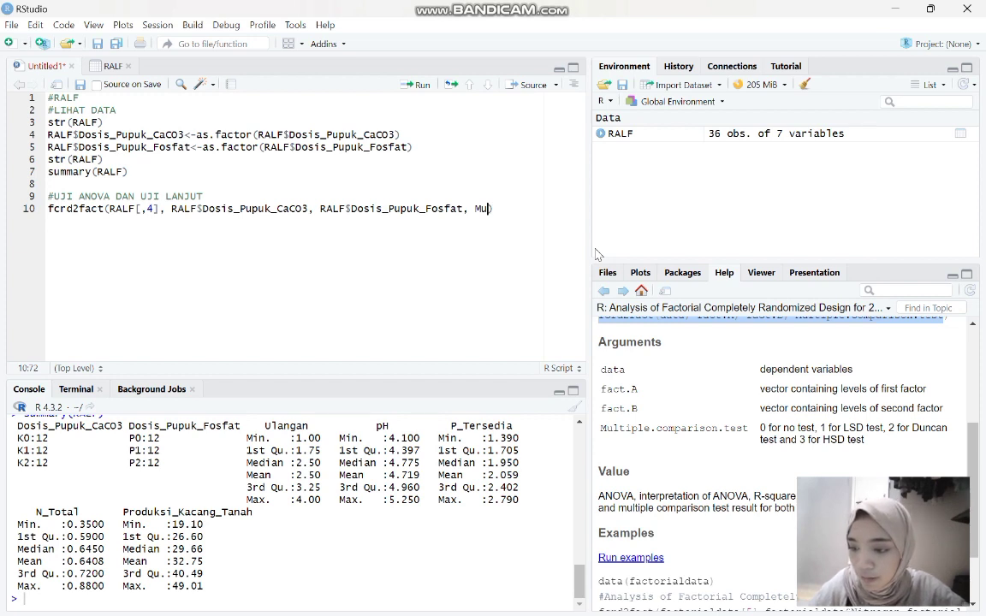
key(BackSpace)
key(BackSpace)
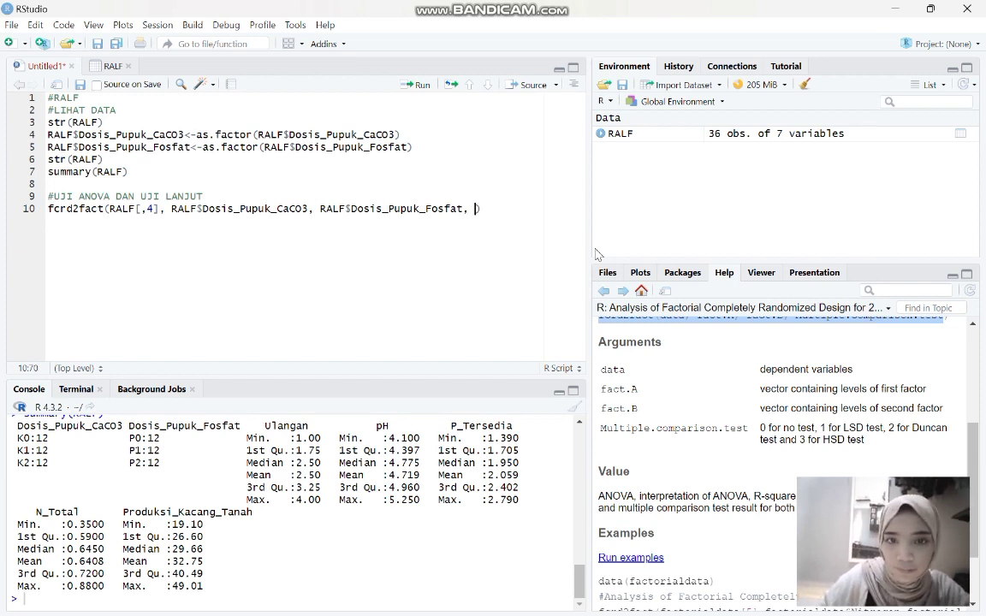
text(2)
Step: Run the completed fcrd2fact call for pH and return to the beginning of its console output
click(504, 206)
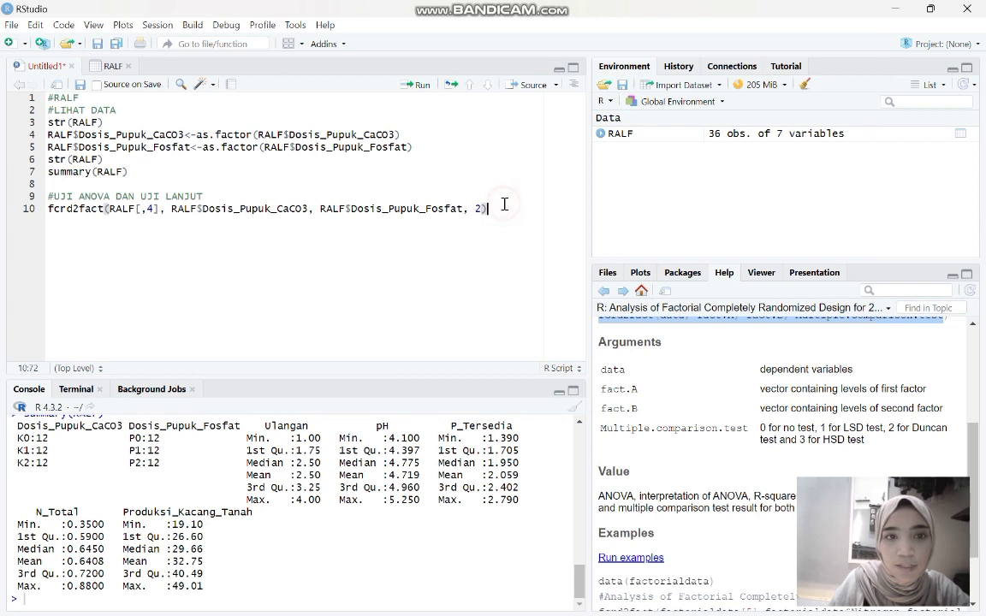
click(421, 84)
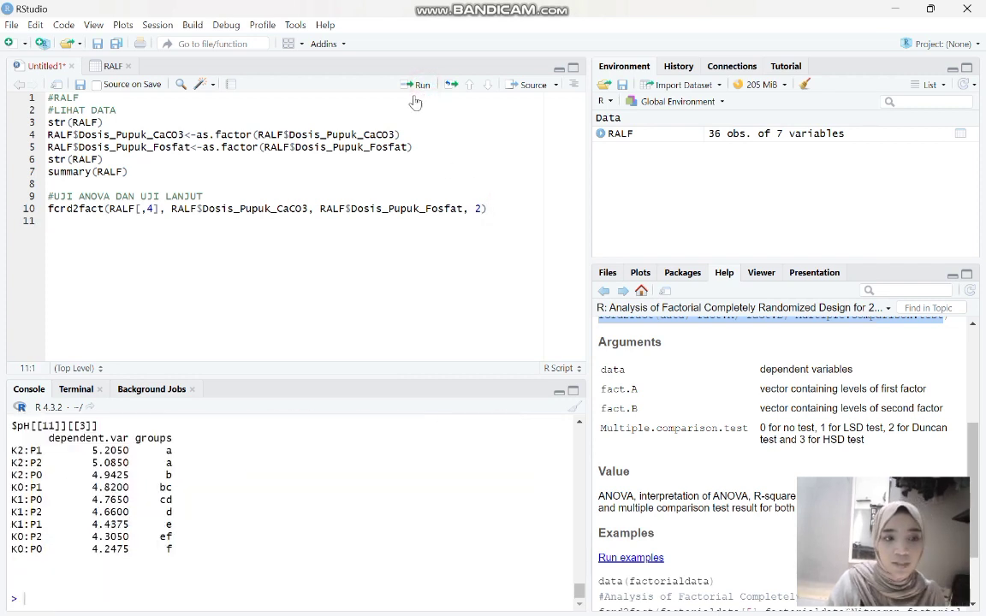
scroll(96, 509, up, 5)
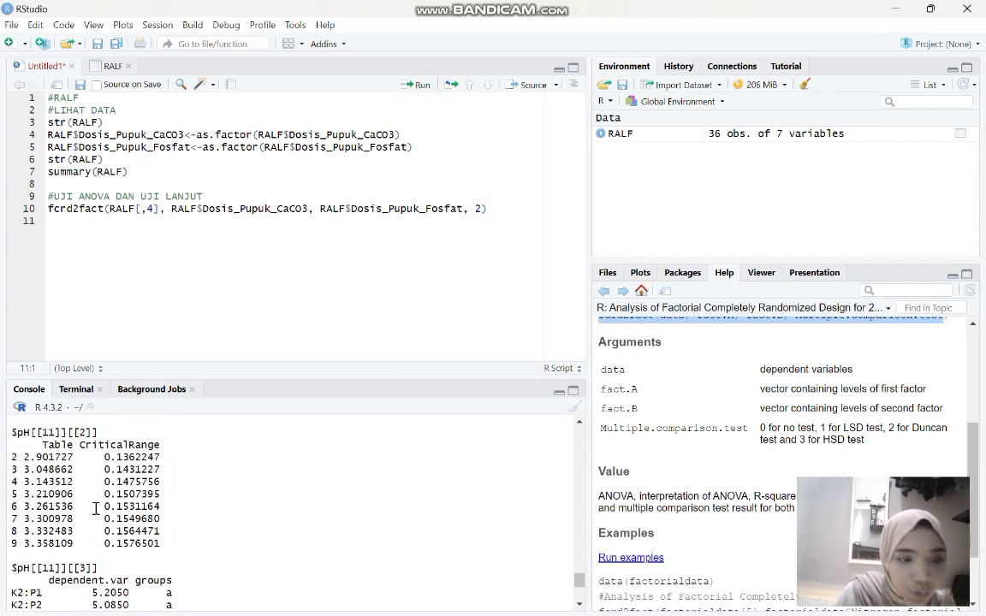
scroll(96, 508, up, 10)
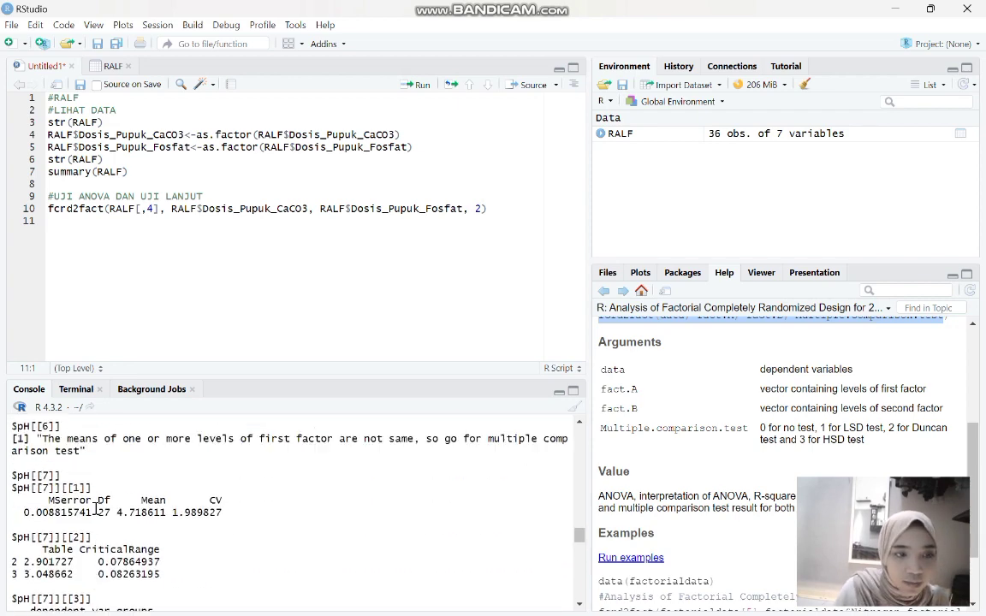
scroll(96, 509, up, 3)
scroll(96, 508, down, 5)
scroll(96, 508, up, 8)
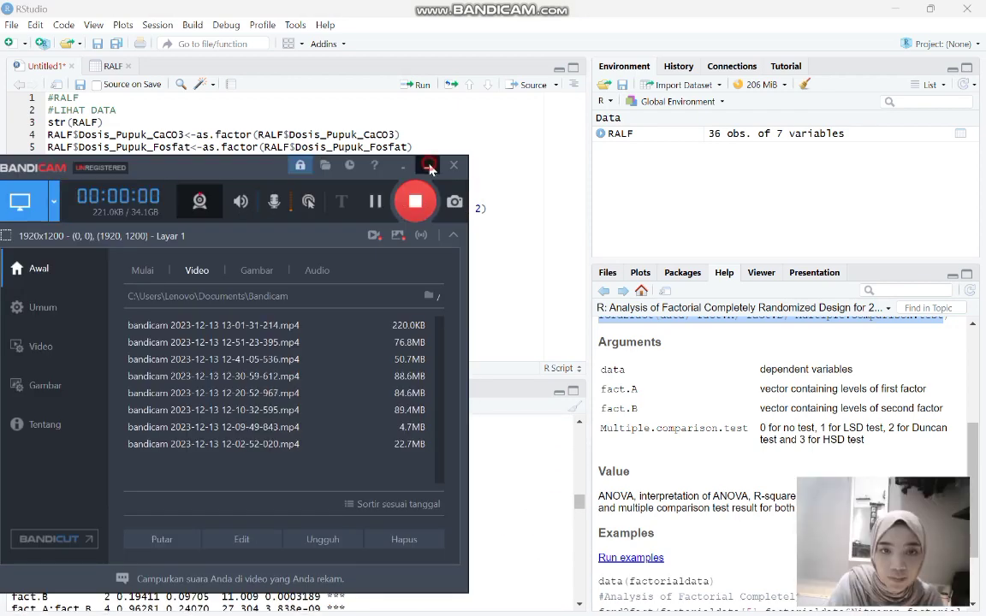
click(432, 166)
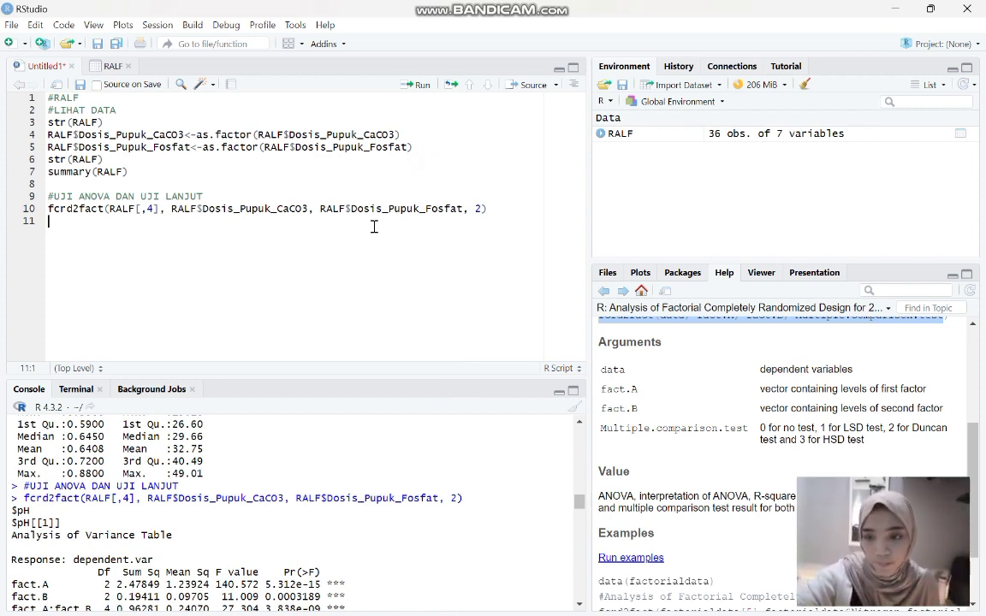
Step: Examine the pH output's ANOVA table, significance codes, R Square value, standard errors and Shapiro-Wilk normality test
scroll(167, 479, down, 2)
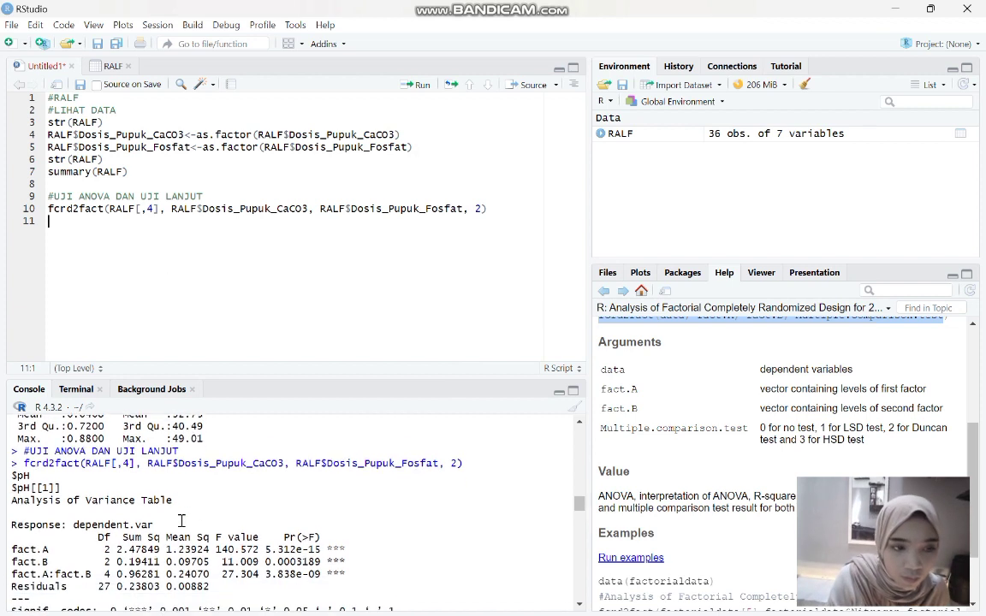
scroll(181, 519, down, 3)
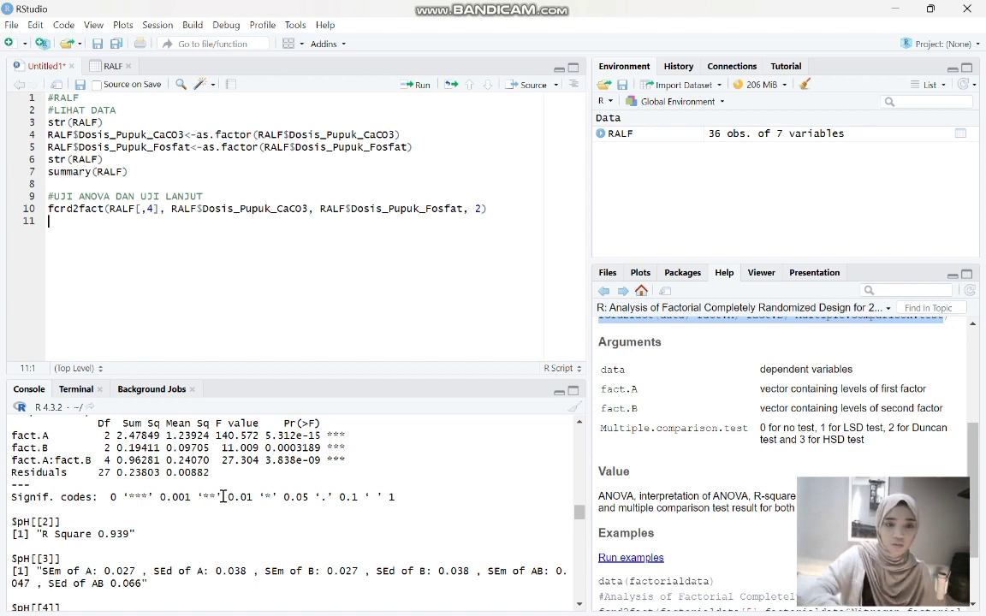
scroll(223, 496, down, 2)
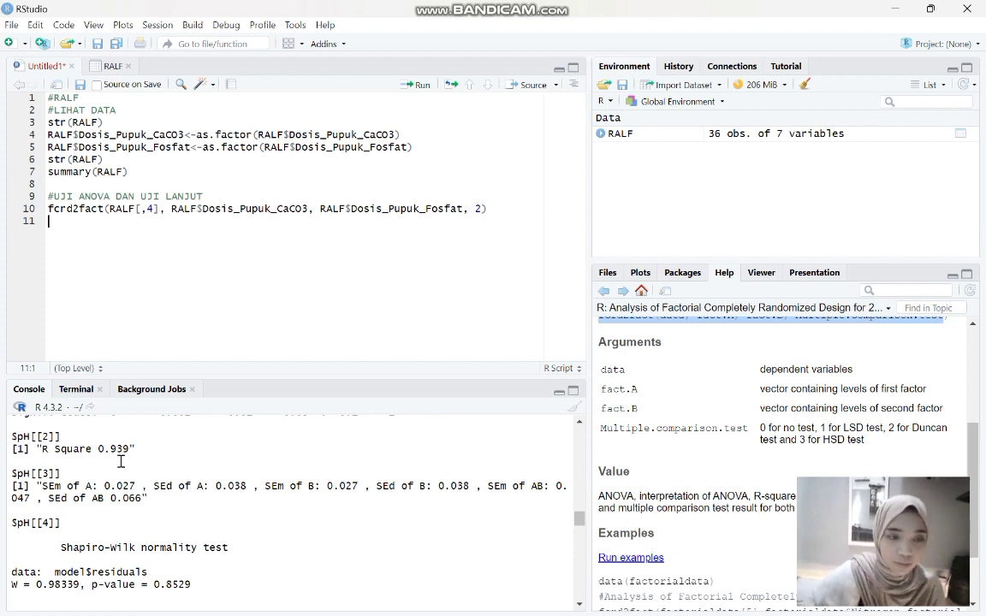
scroll(121, 461, down, 1)
scroll(121, 461, down, 3)
scroll(121, 462, down, 1)
scroll(121, 462, up, 2)
scroll(121, 461, down, 2)
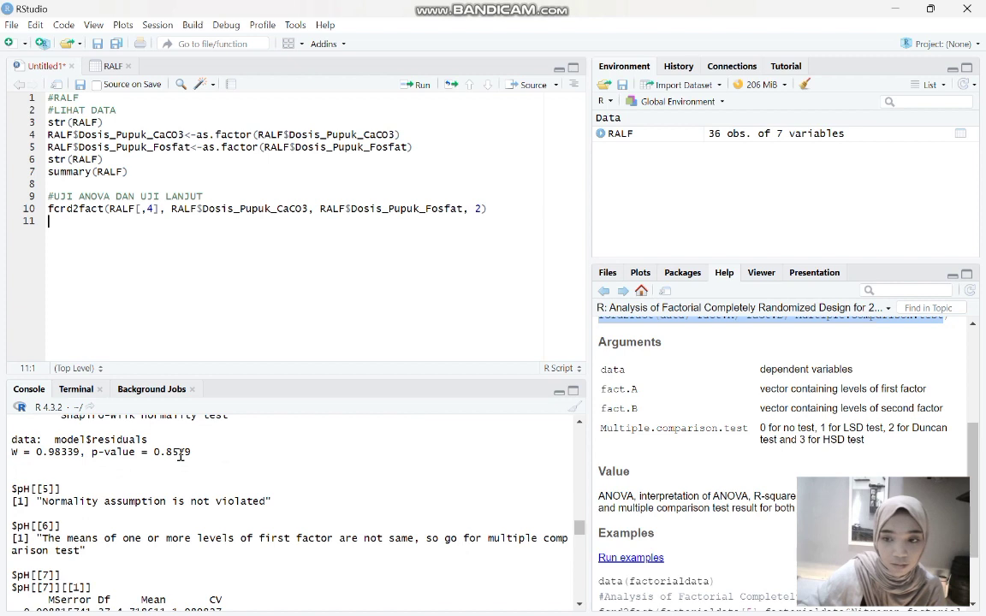
scroll(181, 456, down, 3)
scroll(181, 455, up, 6)
scroll(181, 455, up, 1)
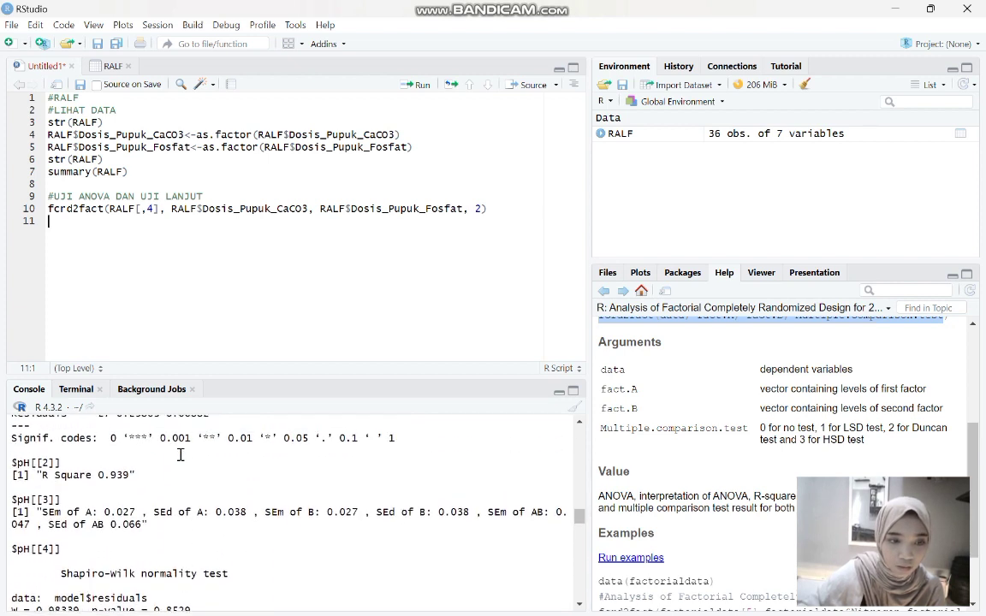
scroll(181, 456, down, 4)
scroll(180, 455, down, 4)
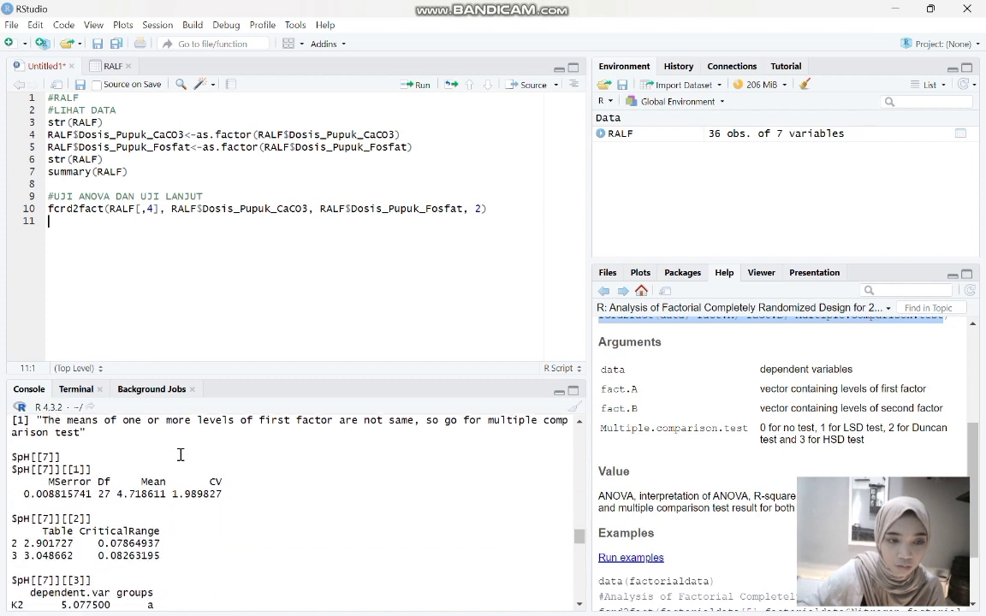
Step: Examine the Duncan test groups of the first factor, the CaCO3 dose levels, in the pH output
scroll(181, 456, down, 3)
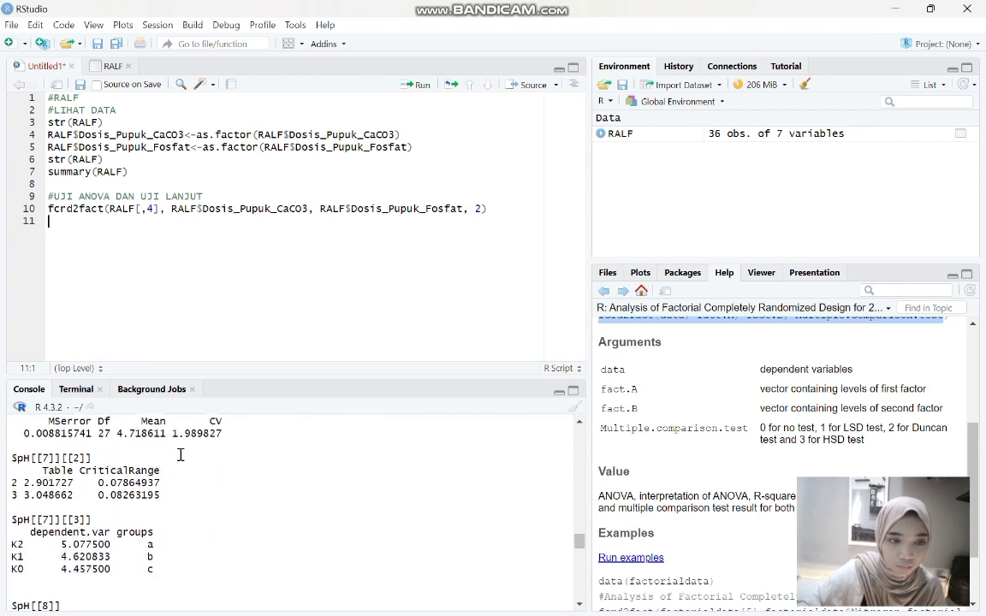
scroll(181, 456, down, 2)
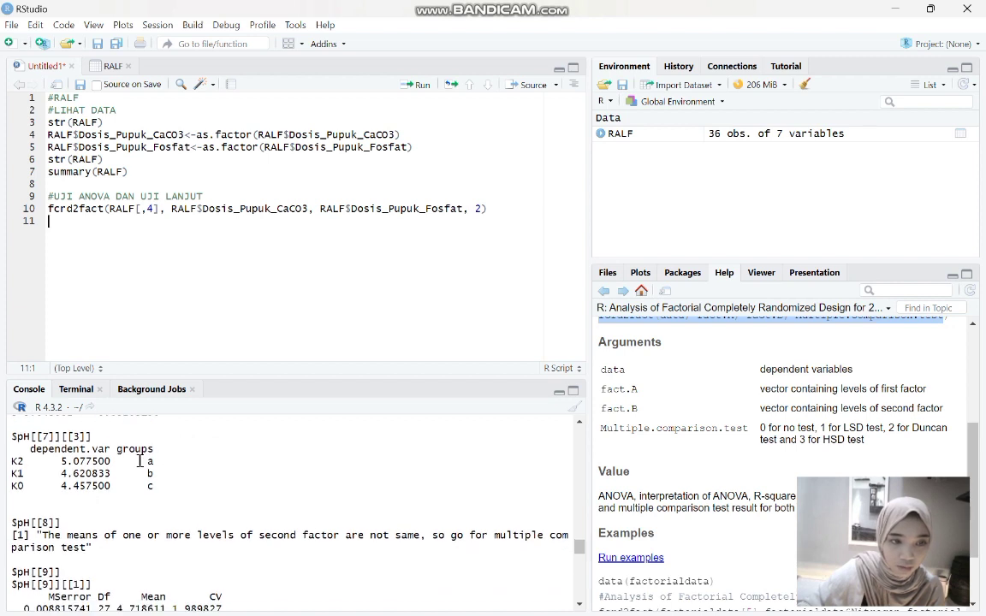
scroll(69, 463, up, 2)
scroll(68, 463, down, 1)
scroll(68, 463, up, 3)
scroll(69, 463, down, 3)
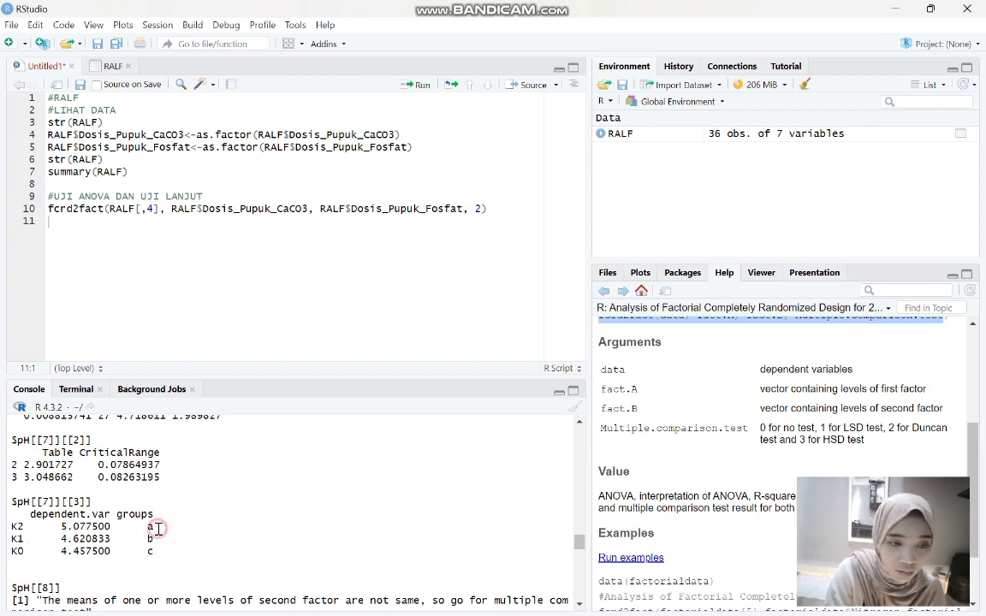
scroll(152, 532, down, 3)
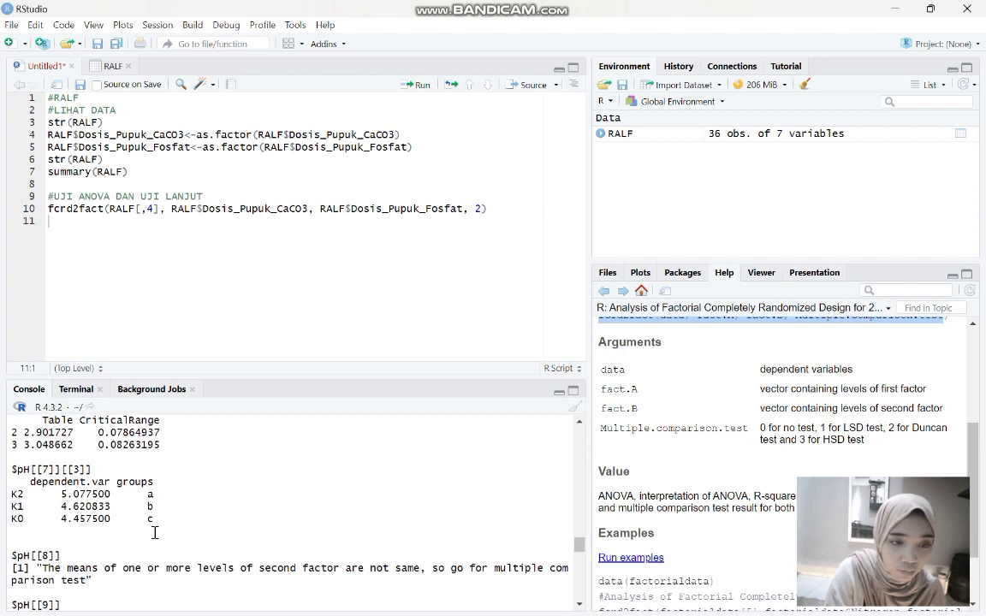
Step: Examine the Duncan test groups of the phosphate dose levels and of the interaction between both factors in the pH output
scroll(155, 532, down, 2)
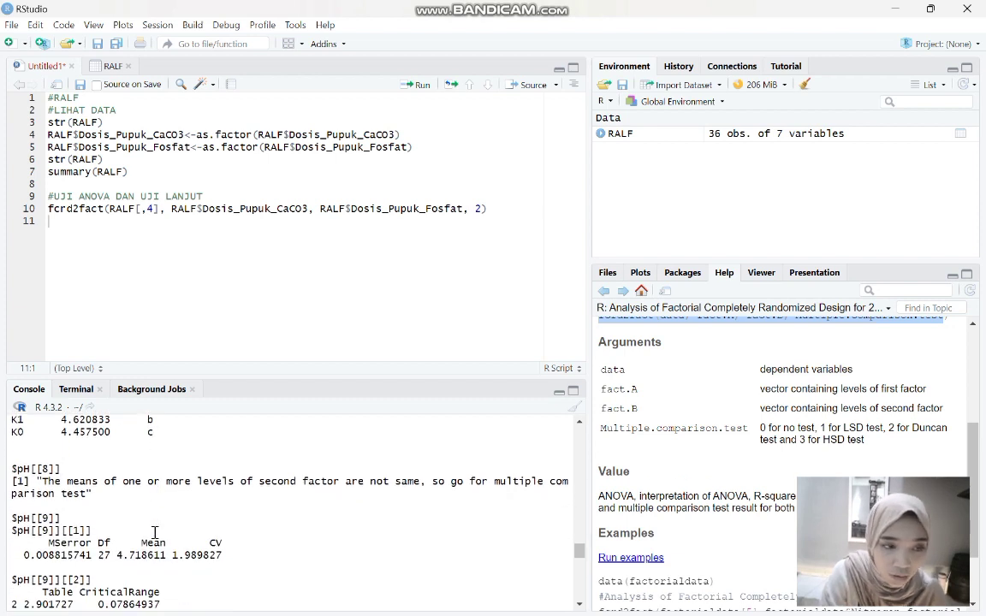
scroll(155, 532, down, 1)
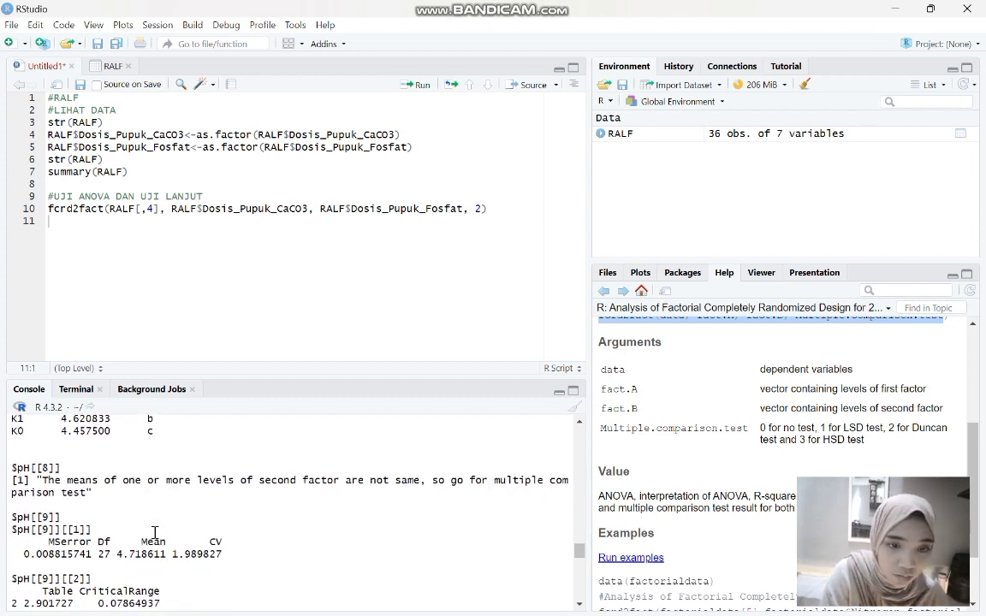
scroll(155, 533, down, 6)
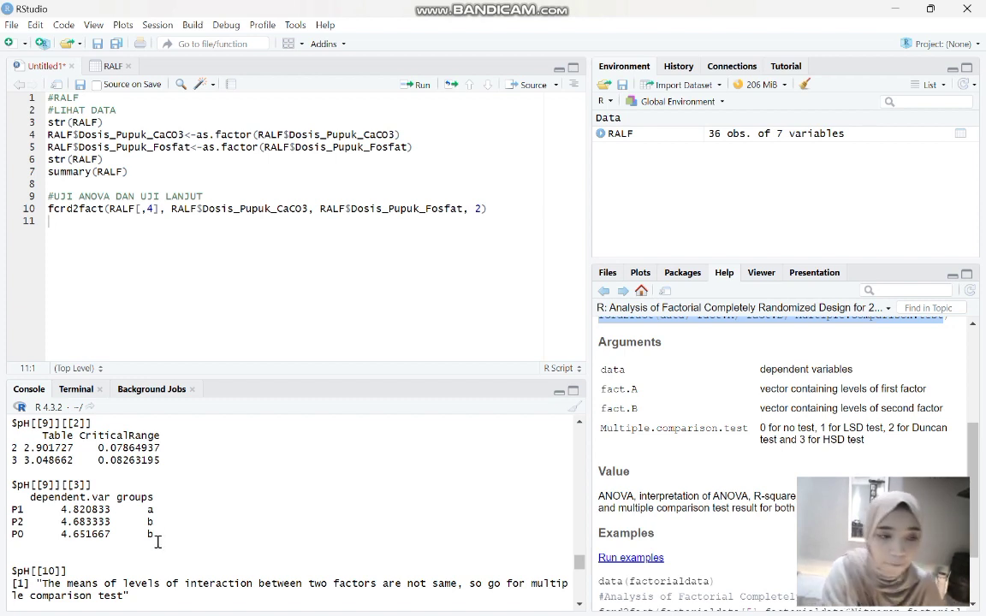
scroll(157, 542, down, 5)
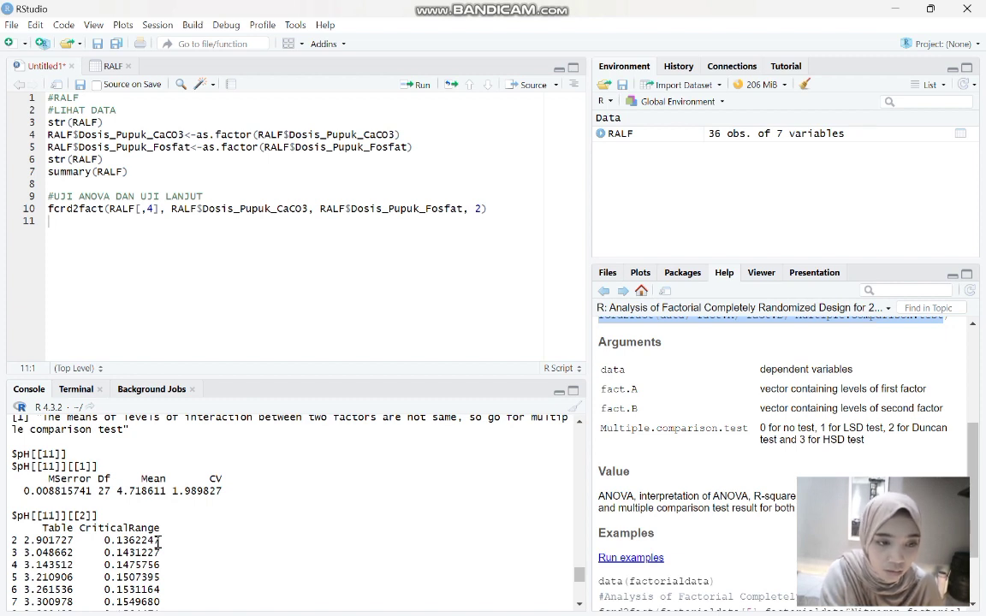
scroll(158, 541, down, 5)
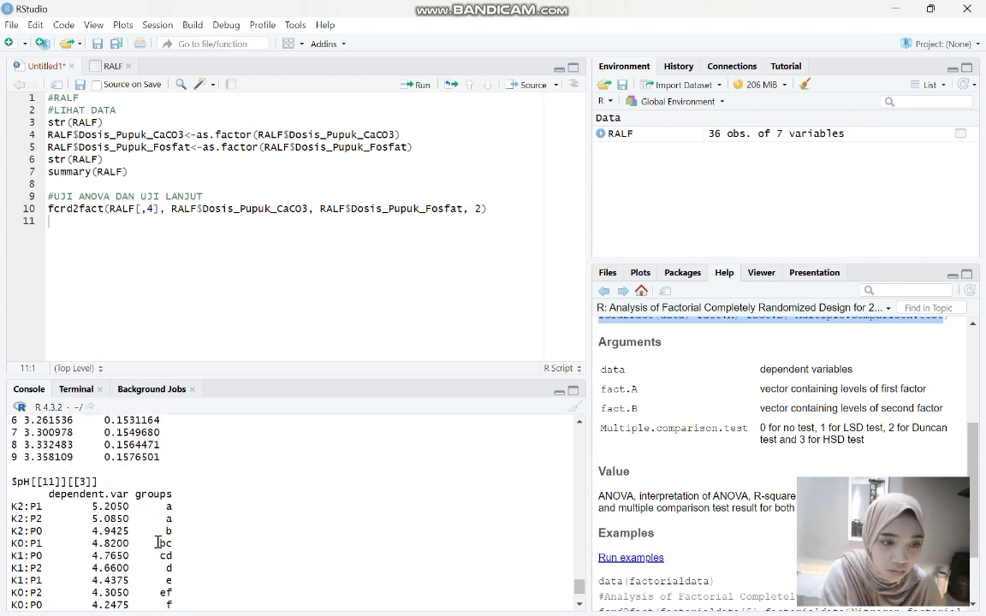
scroll(157, 542, down, 2)
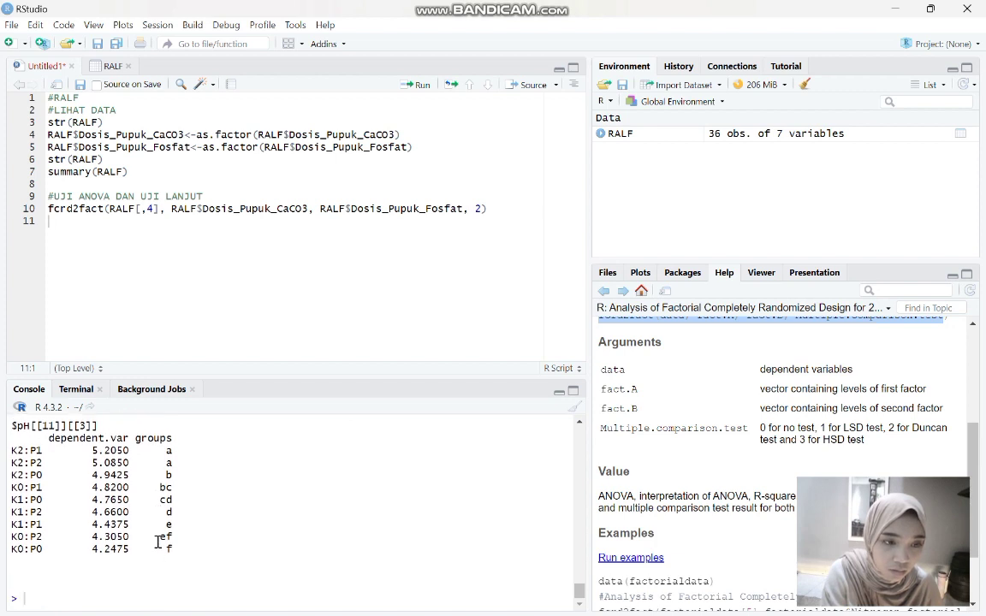
scroll(158, 542, up, 1)
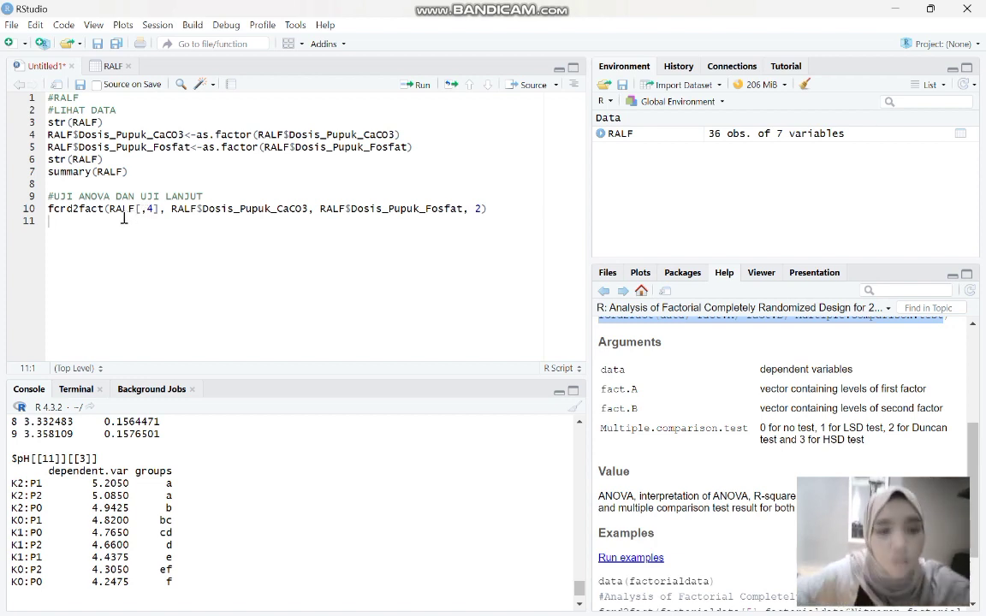
Step: Check the variable columns in the RALF table and duplicate the pH fcrd2fact call onto line 11 of the script
click(104, 67)
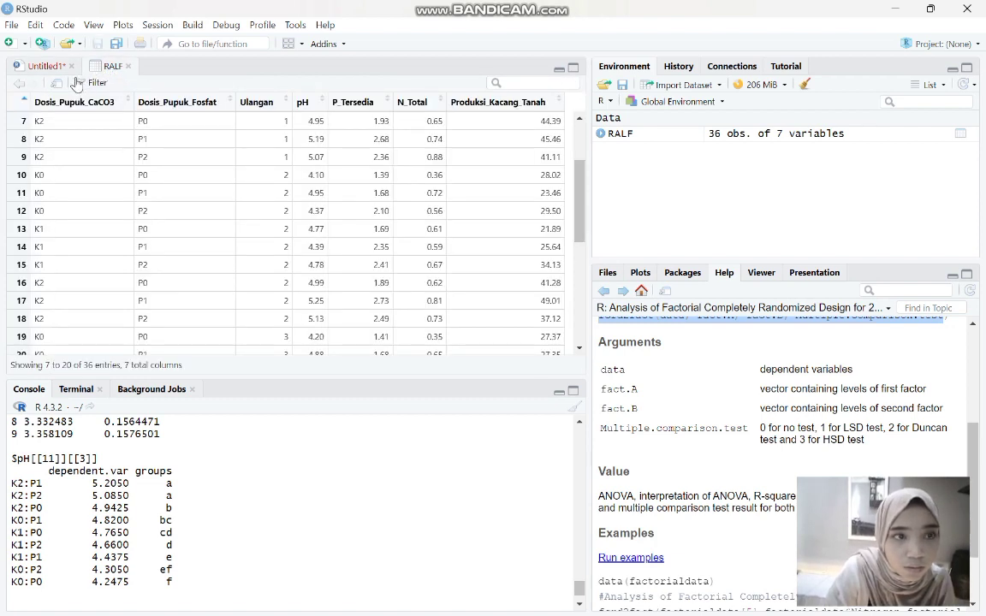
click(48, 63)
drag(488, 209, 48, 214)
key(ctrl+c)
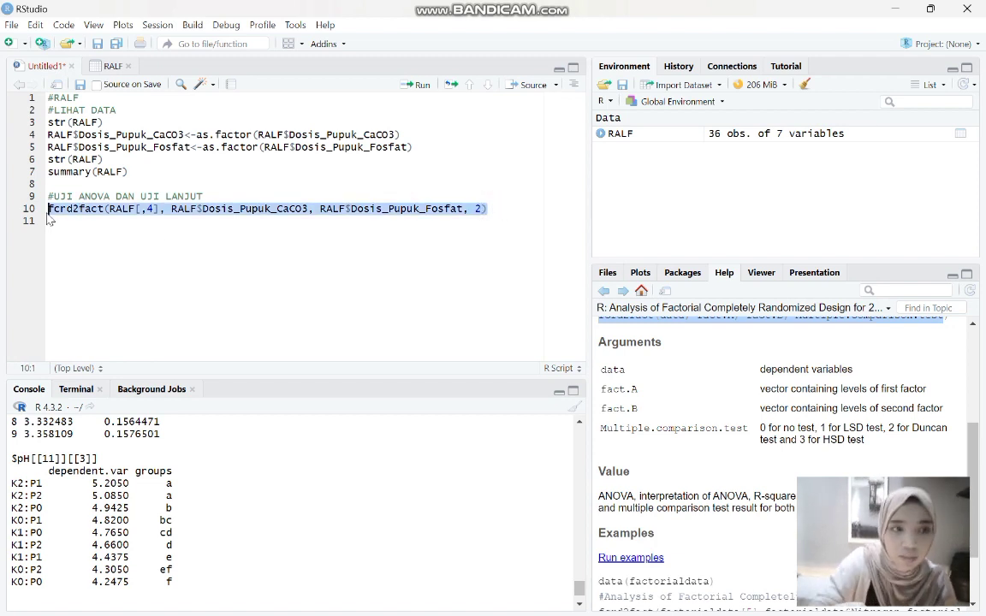
click(56, 226)
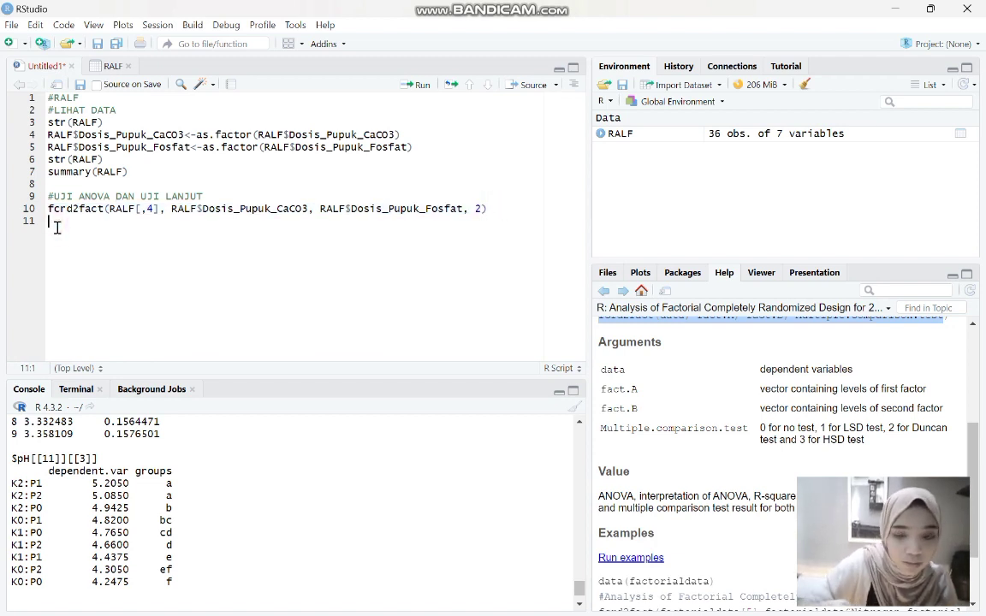
key(ctrl+v)
click(154, 221)
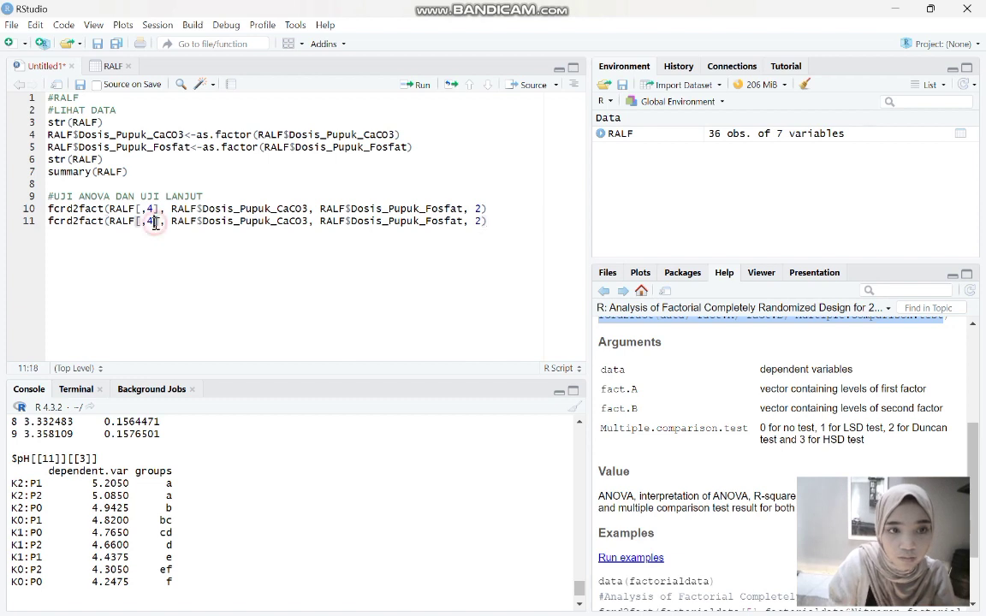
Step: Set the data column index in the line 11 fcrd2fact call to 5 and run that line
key(BackSpace)
text(5)
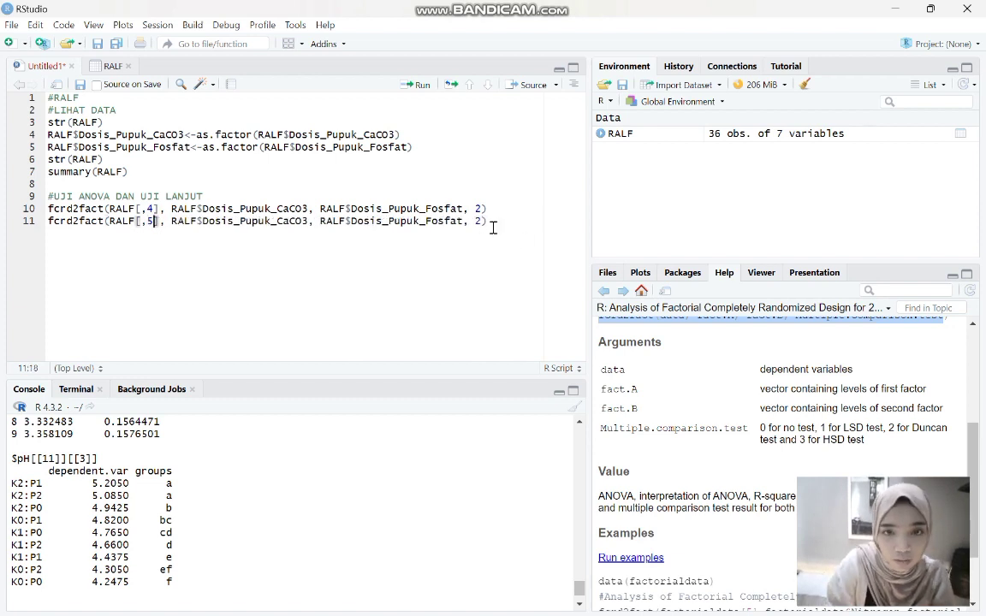
key(ctrl+Return)
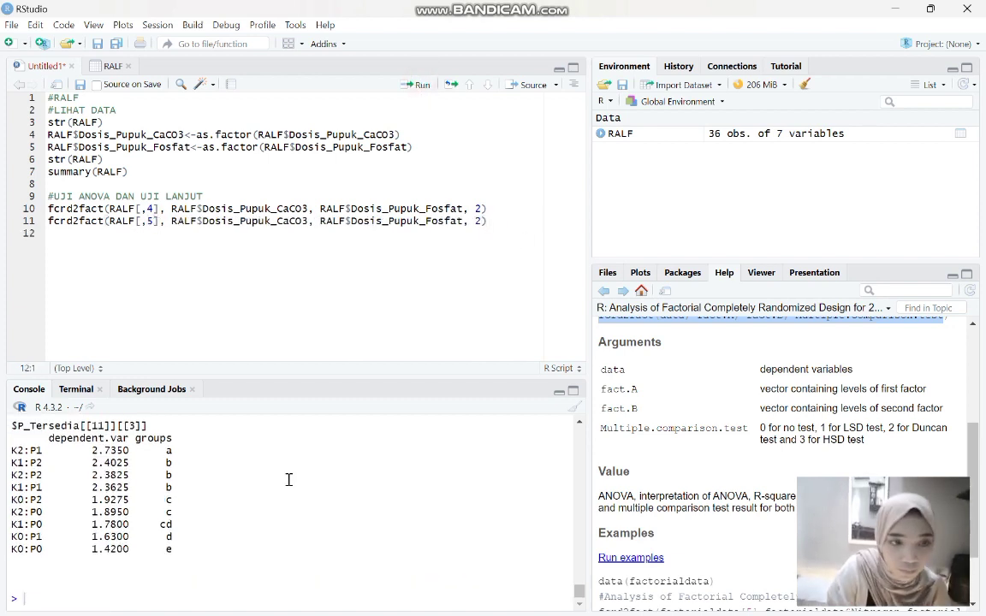
Step: Examine the analysis of variance table for P_Tersedia, including the significance of both factors and their interaction
scroll(288, 479, up, 20)
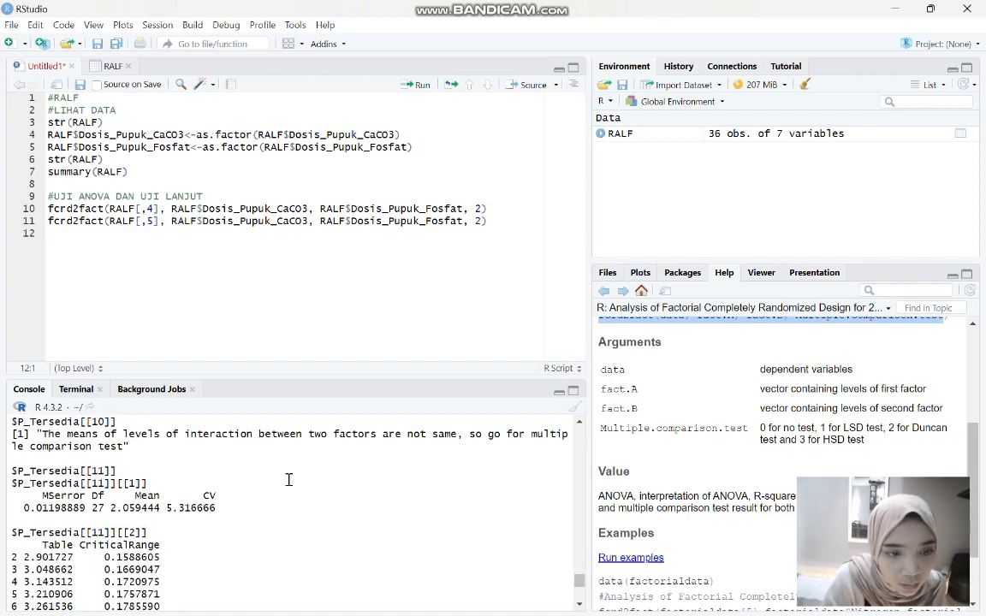
scroll(288, 480, up, 3)
scroll(288, 479, down, 8)
scroll(288, 479, up, 2)
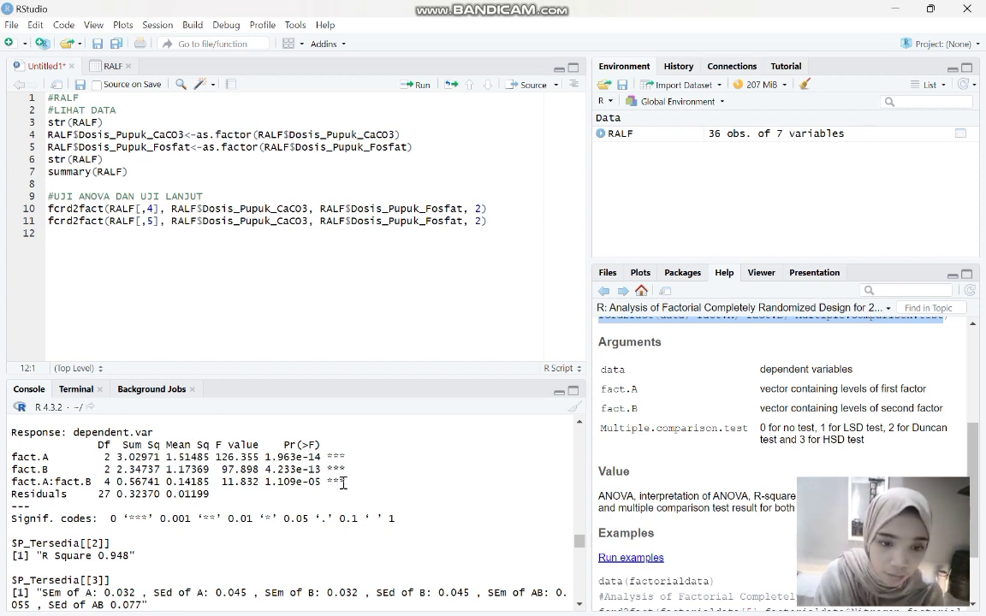
scroll(343, 484, down, 1)
scroll(343, 484, up, 1)
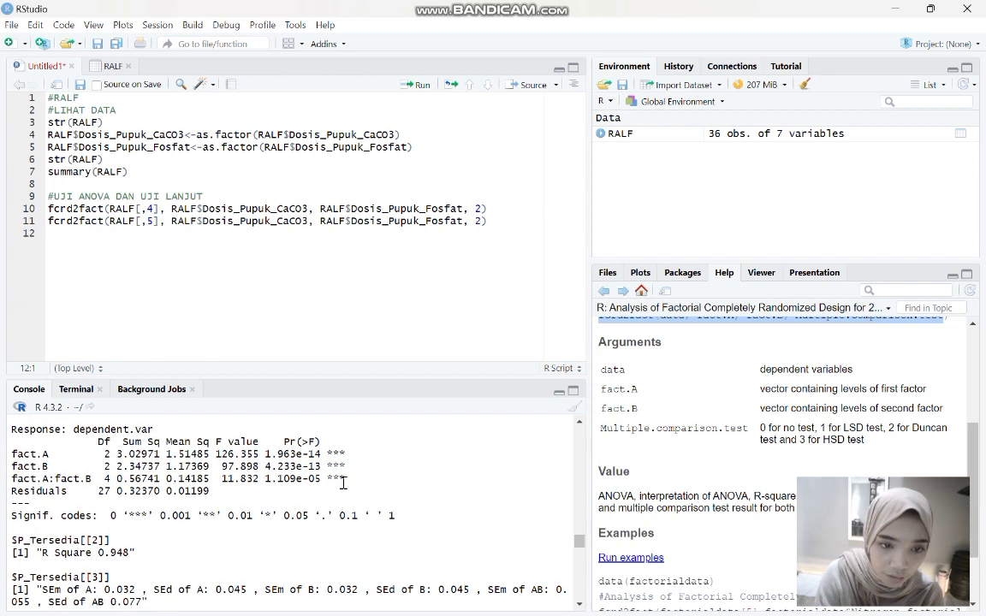
Step: Review the P_Tersedia R-square, standard errors and Shapiro-Wilk normality test, including the conclusion on the normality assumption
scroll(343, 483, down, 4)
scroll(343, 484, up, 1)
scroll(344, 483, down, 3)
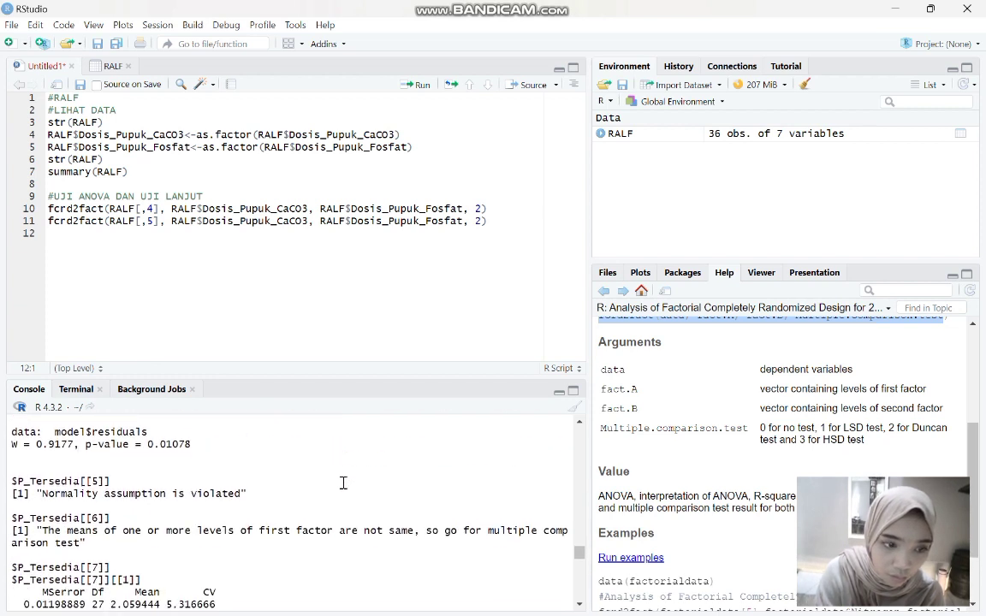
scroll(343, 484, down, 2)
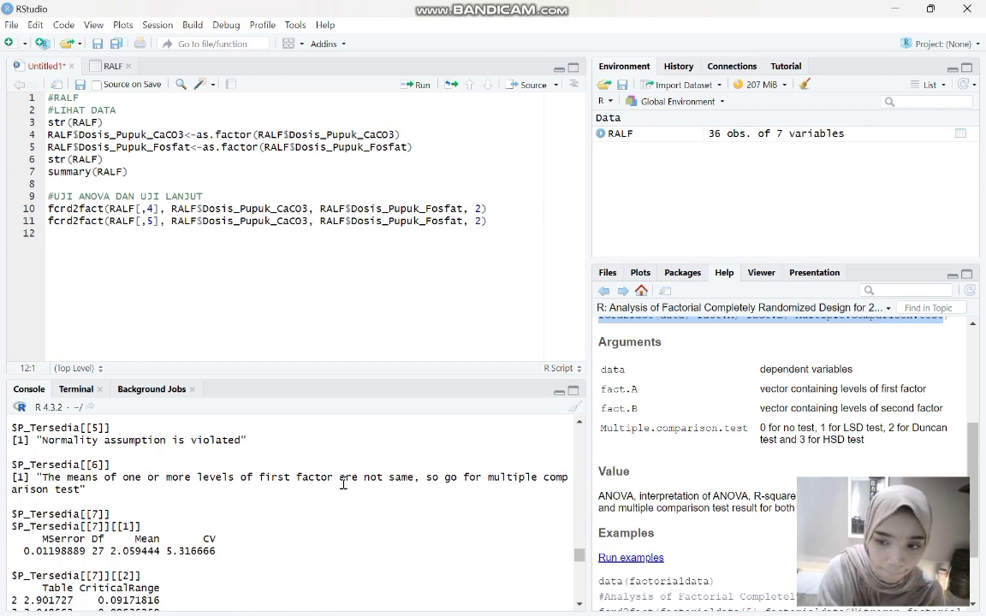
scroll(344, 483, down, 3)
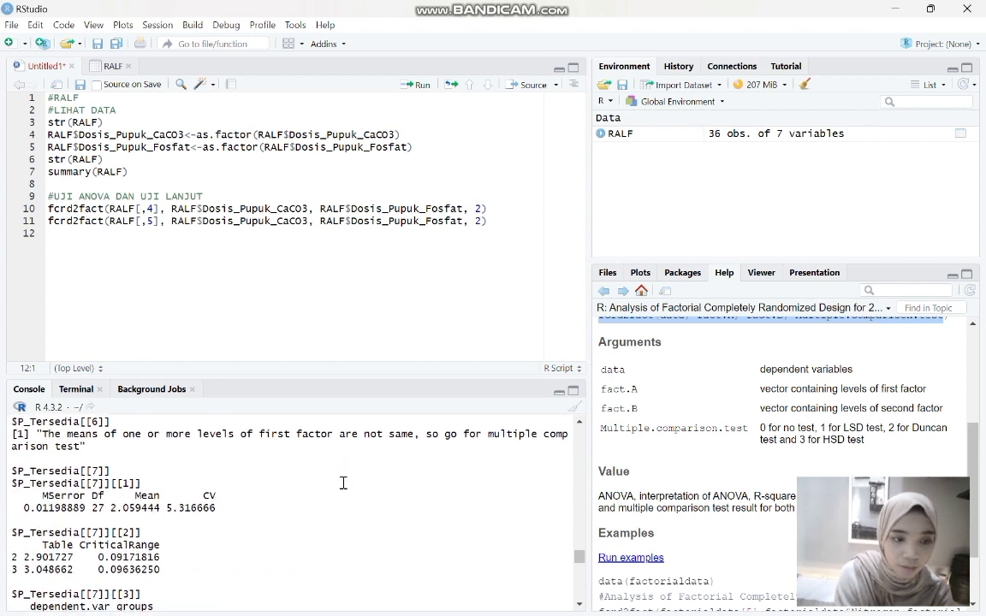
scroll(343, 484, up, 3)
scroll(343, 483, down, 3)
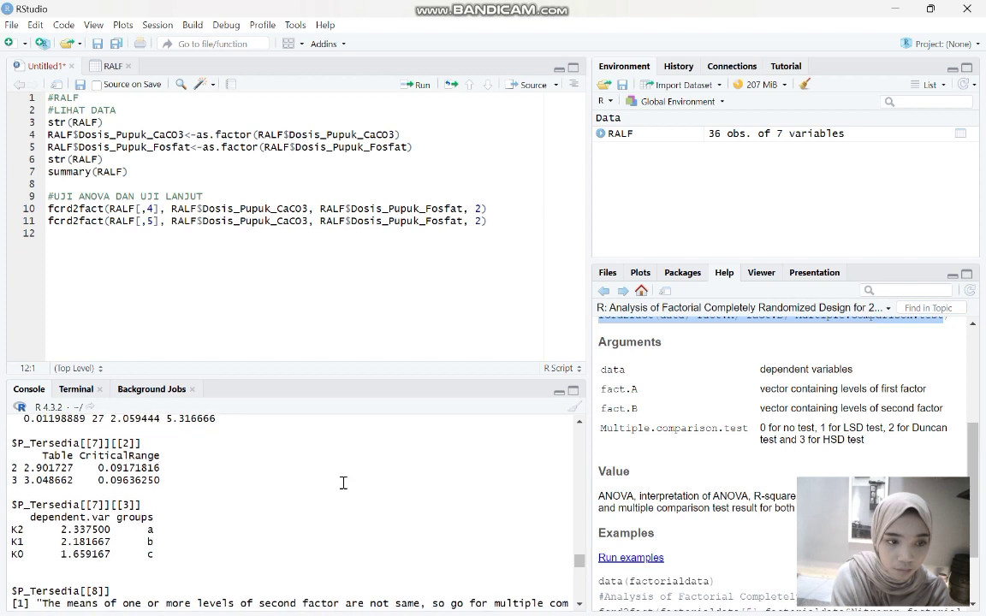
scroll(343, 484, up, 3)
scroll(344, 483, up, 3)
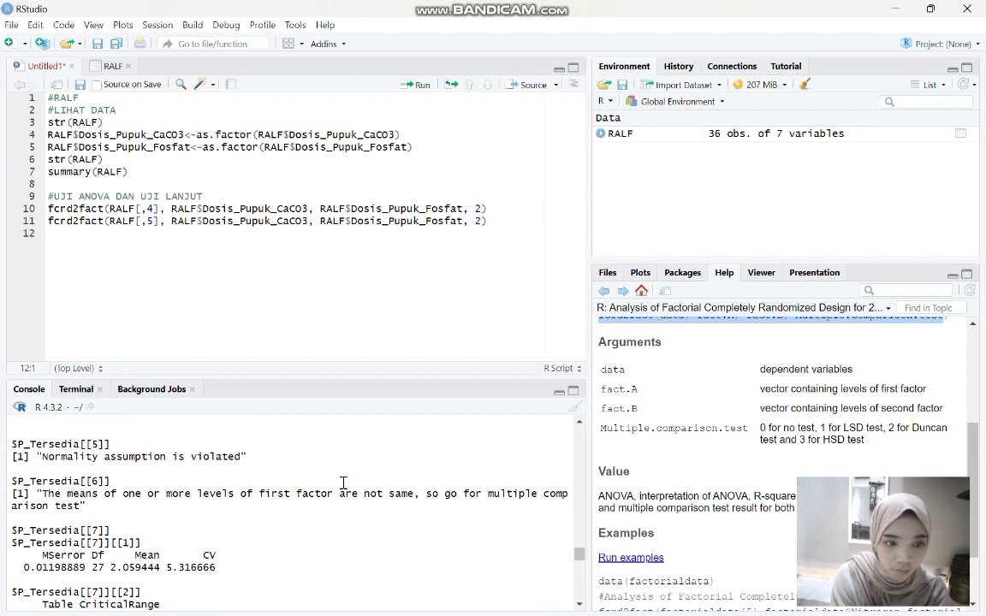
scroll(343, 484, up, 3)
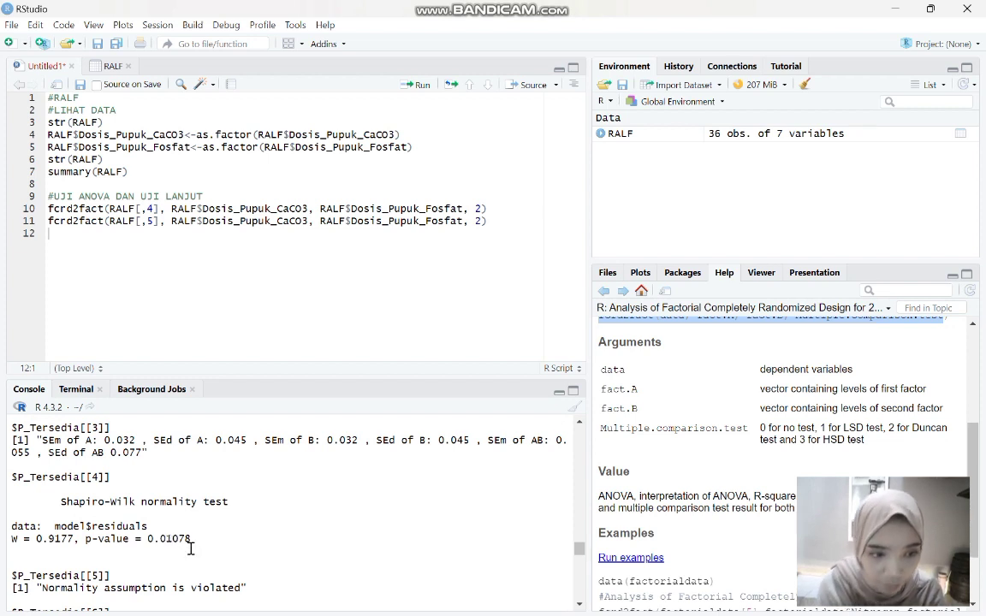
scroll(177, 522, up, 3)
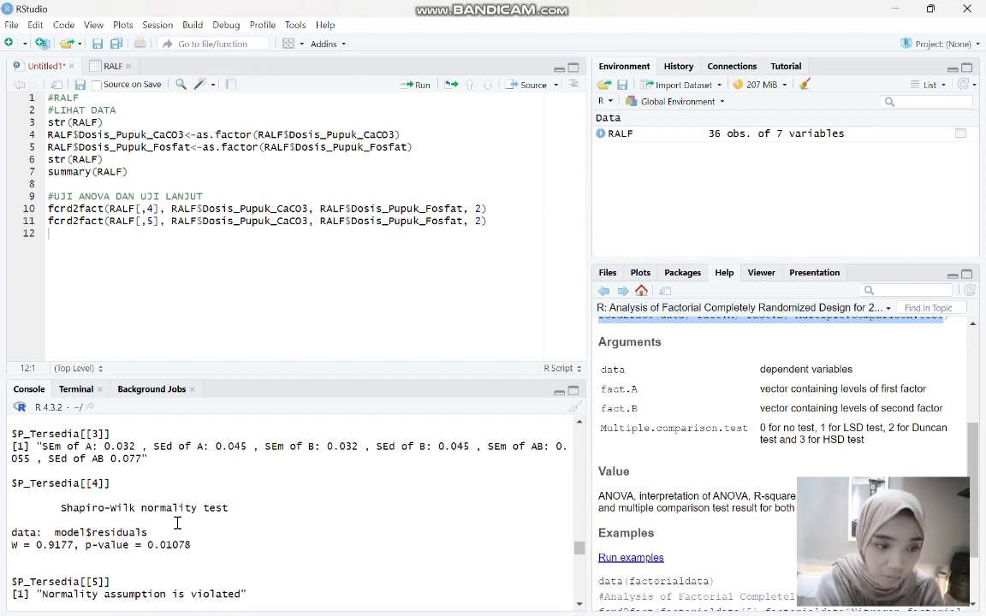
scroll(177, 522, down, 1)
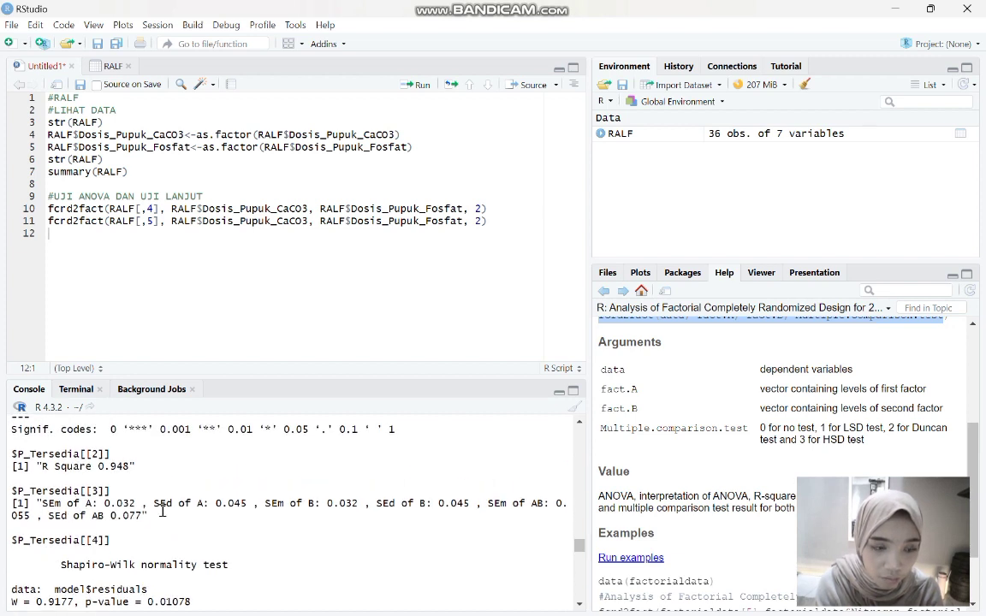
scroll(132, 465, down, 2)
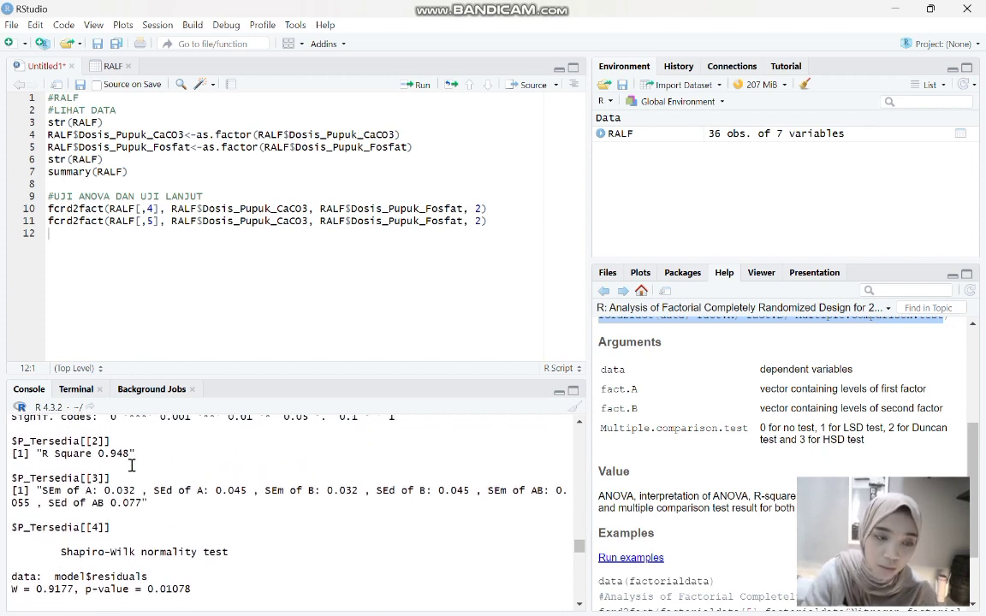
scroll(133, 466, down, 6)
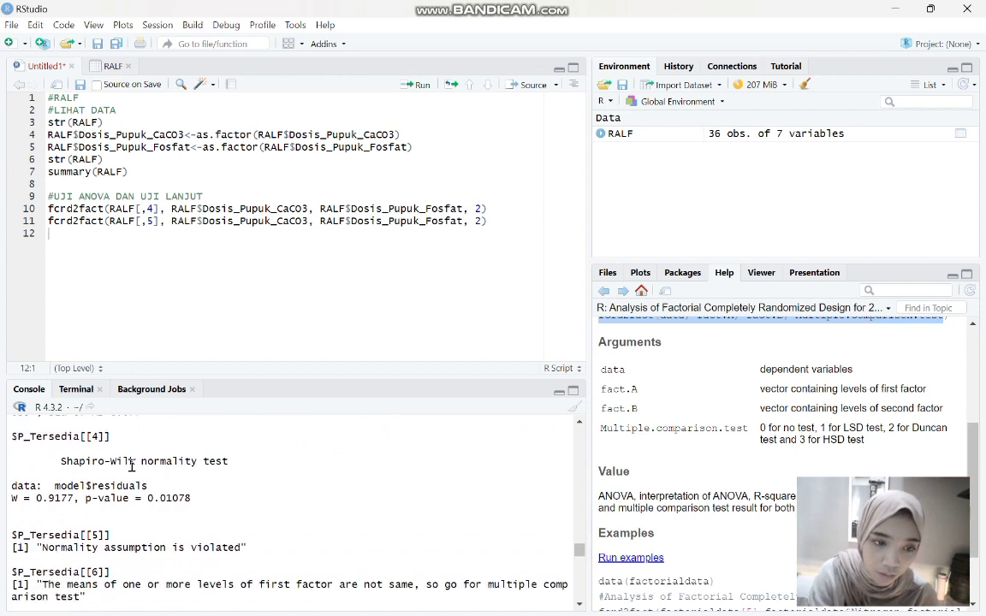
Step: Examine the P_Tersedia Duncan comparison groups for each factor and for the interaction between the two factors
scroll(133, 466, down, 9)
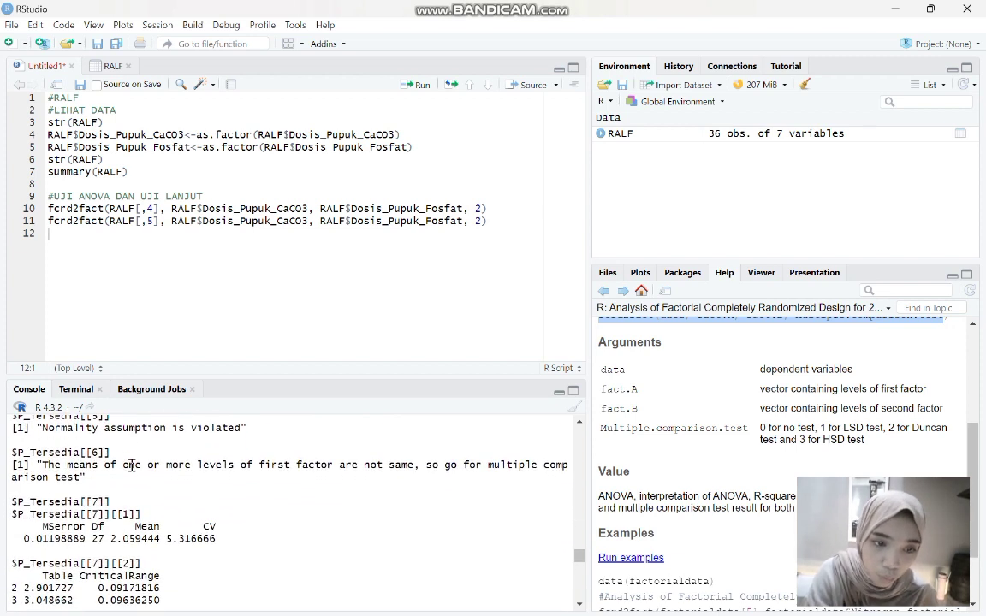
scroll(127, 463, down, 15)
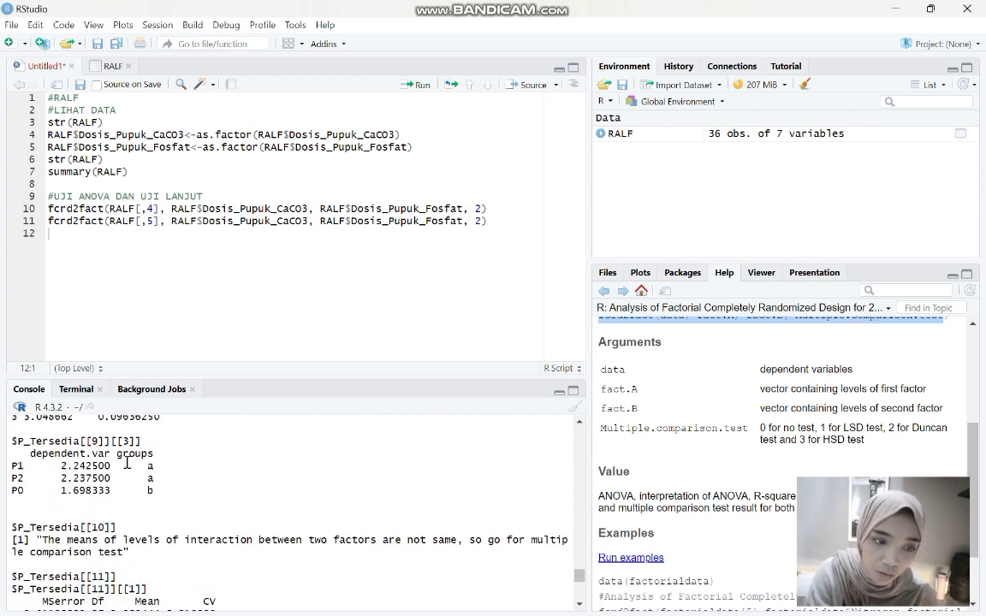
scroll(127, 463, down, 1)
scroll(126, 463, up, 8)
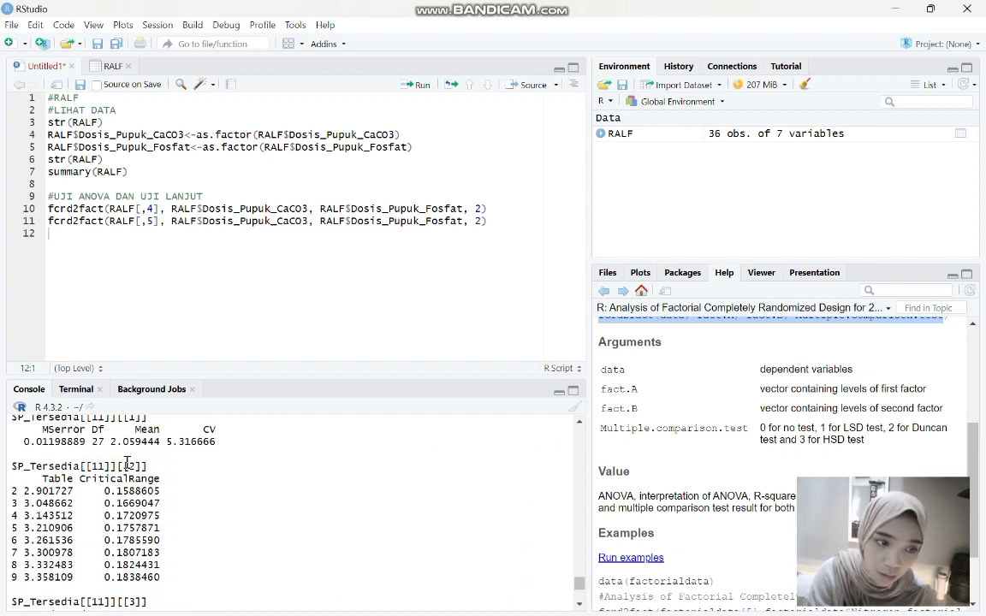
scroll(127, 463, down, 4)
scroll(126, 463, down, 3)
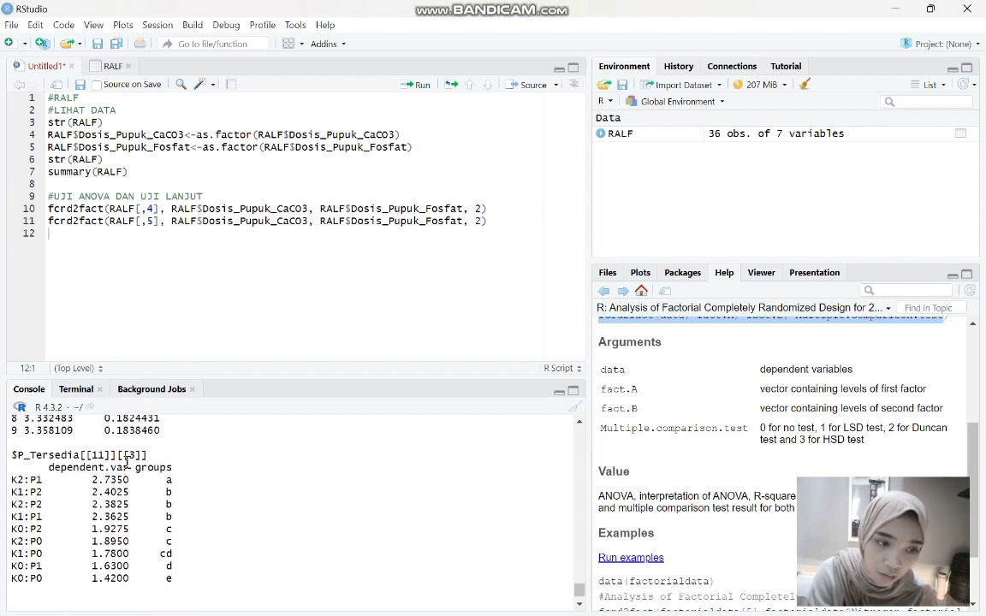
scroll(126, 463, up, 1)
scroll(126, 463, down, 2)
scroll(127, 463, down, 1)
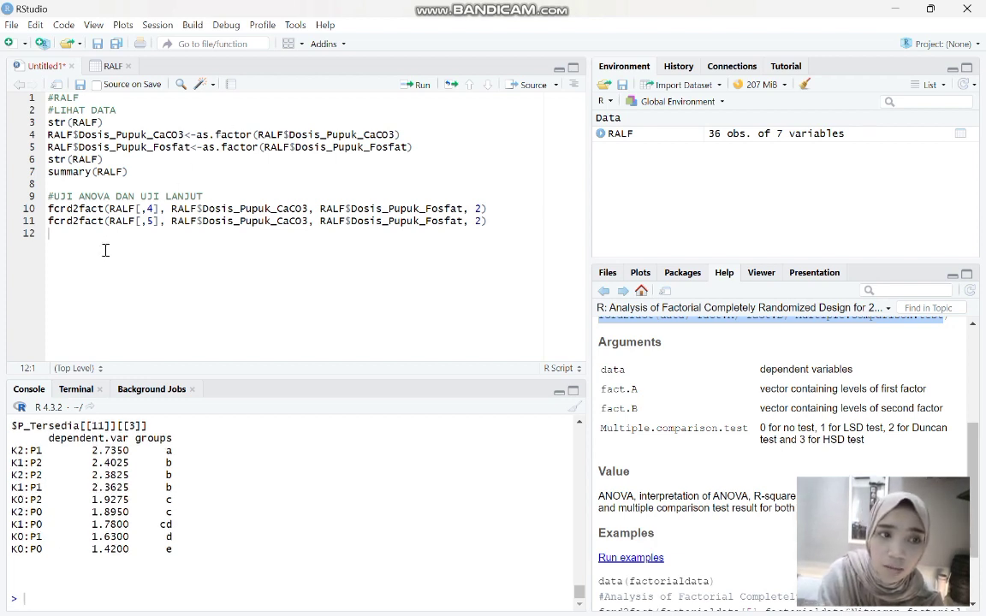
Step: Copy the fcrd2fact call for column 5 from line 11 into the empty line 12
drag(488, 221, 49, 224)
key(ctrl+c)
click(50, 233)
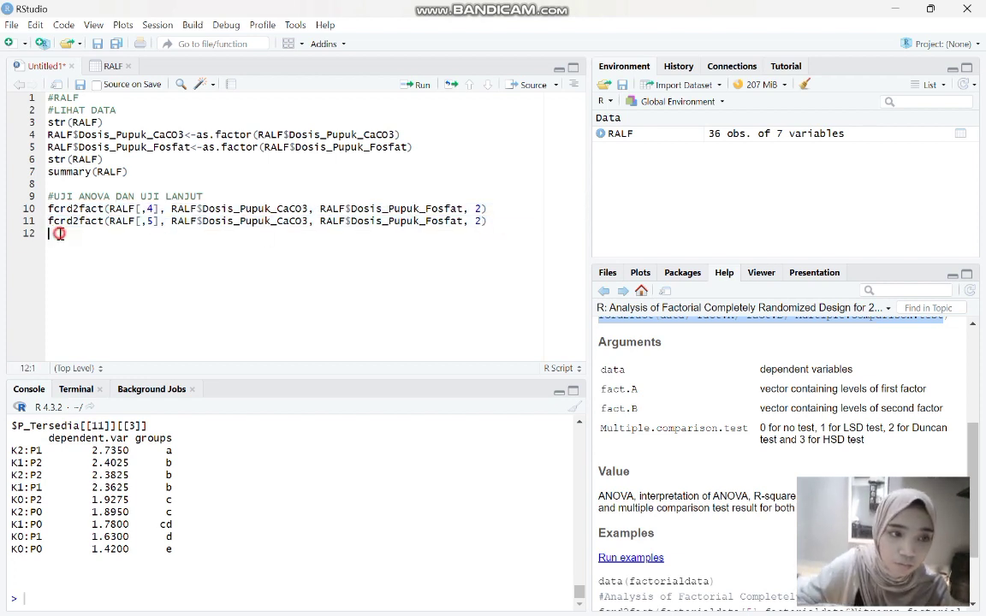
key(ctrl+v)
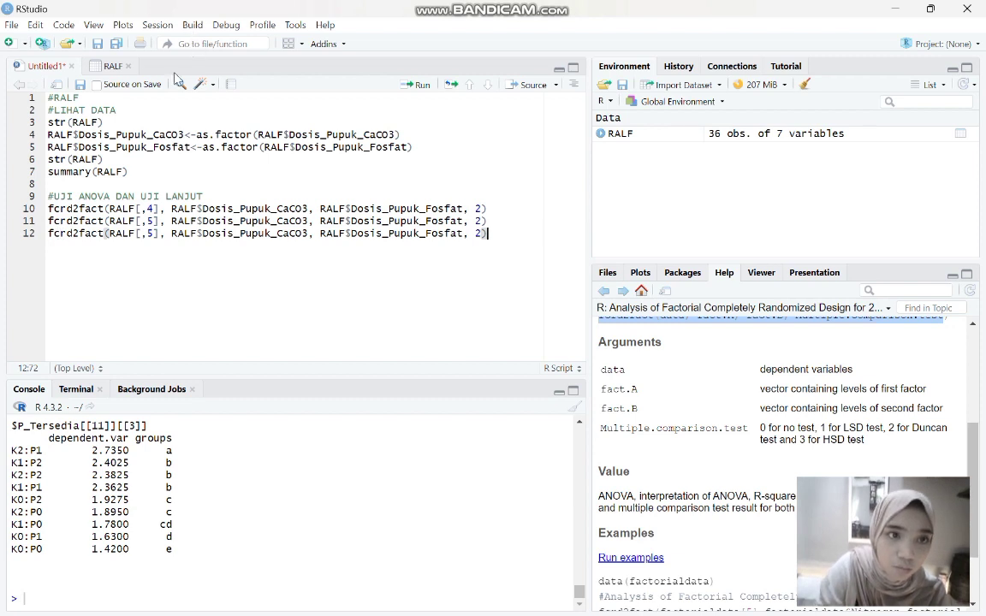
Step: Check the column order in the RALF data, set the line 12 data column index to 6, and run that line
click(111, 67)
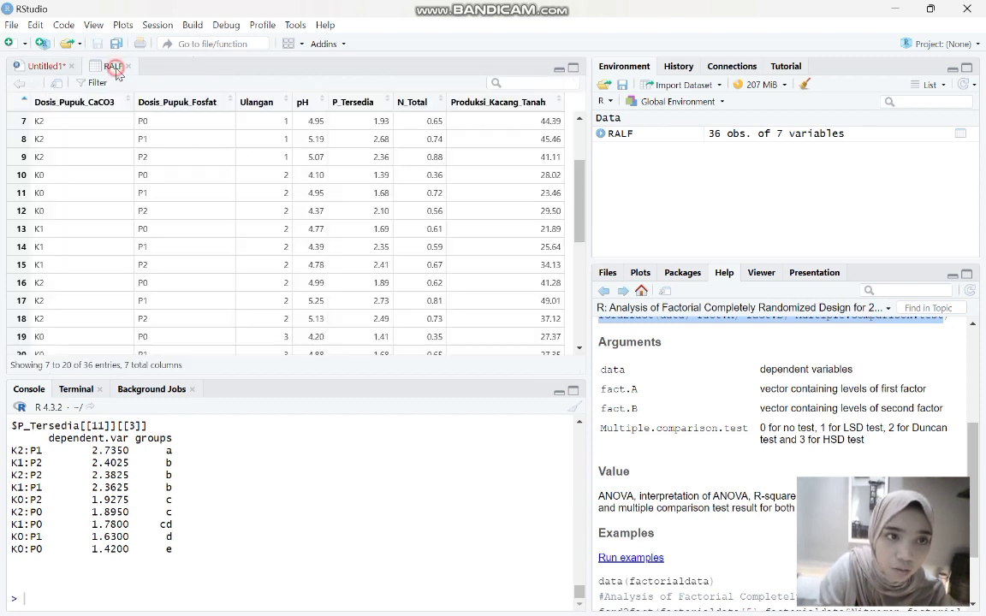
click(50, 65)
click(143, 234)
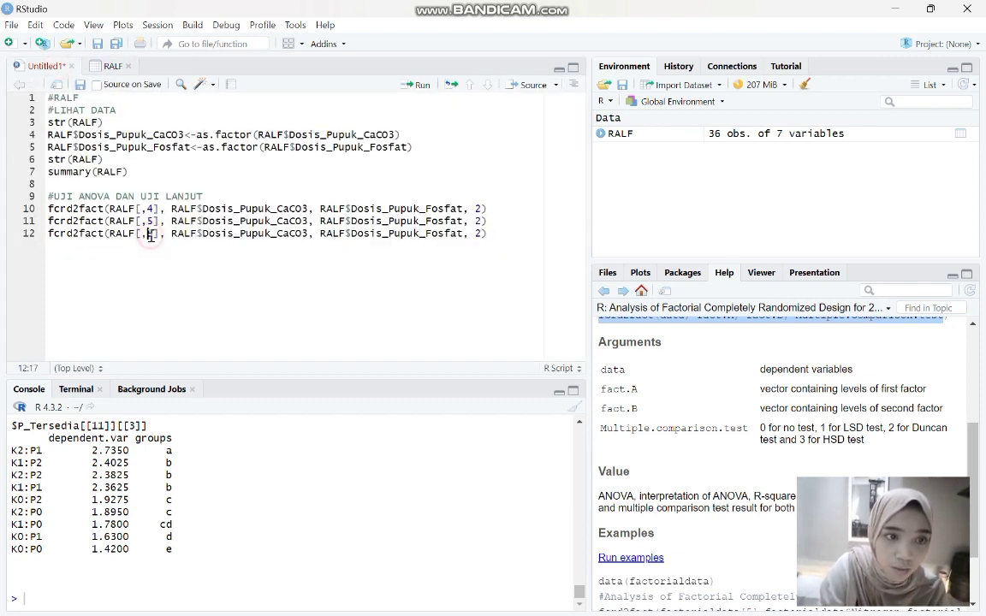
key(BackSpace)
text(6)
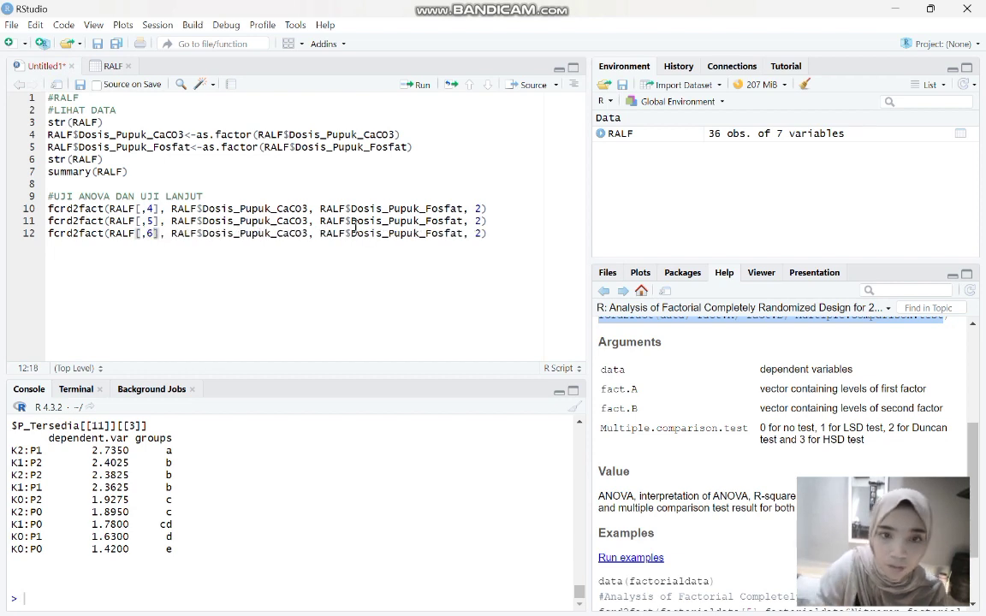
click(494, 223)
key(Down)
click(421, 88)
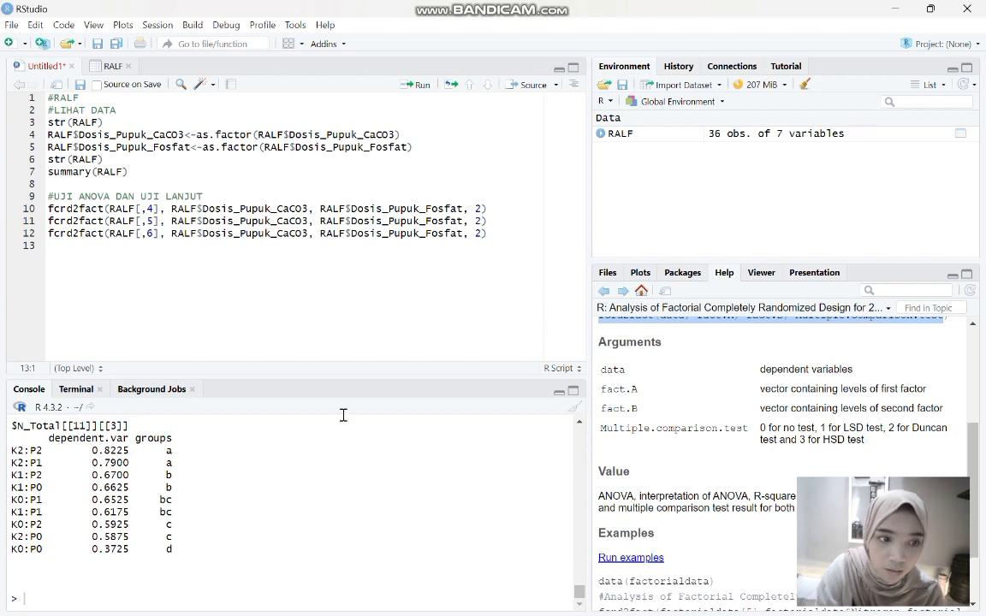
Step: Examine the N_Total analysis of variance table, R-square, standard errors and Shapiro-Wilk normality test
scroll(310, 477, up, 3)
scroll(311, 478, up, 8)
scroll(311, 478, down, 2)
scroll(311, 478, up, 3)
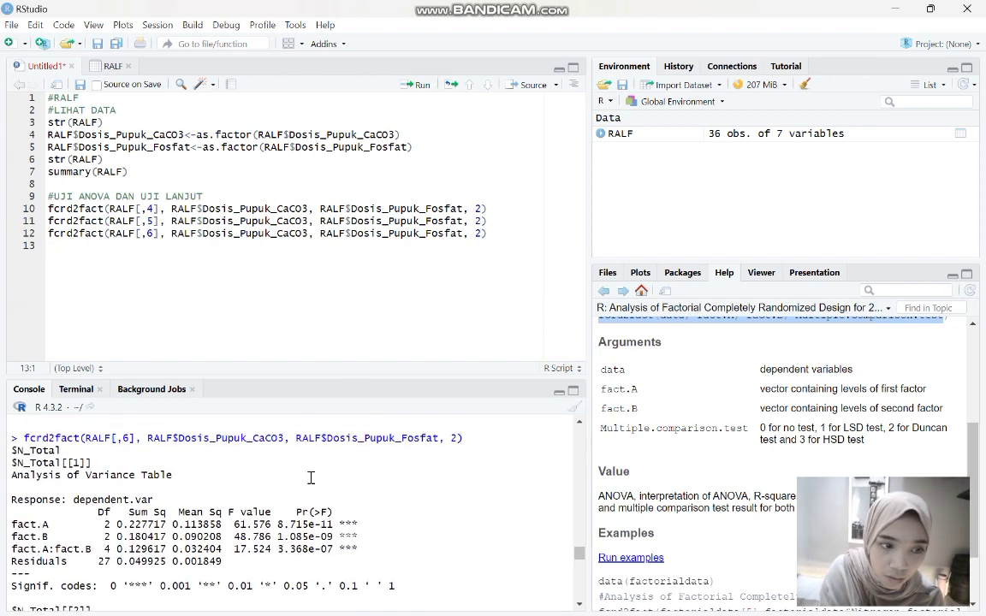
scroll(310, 478, down, 4)
scroll(311, 478, down, 3)
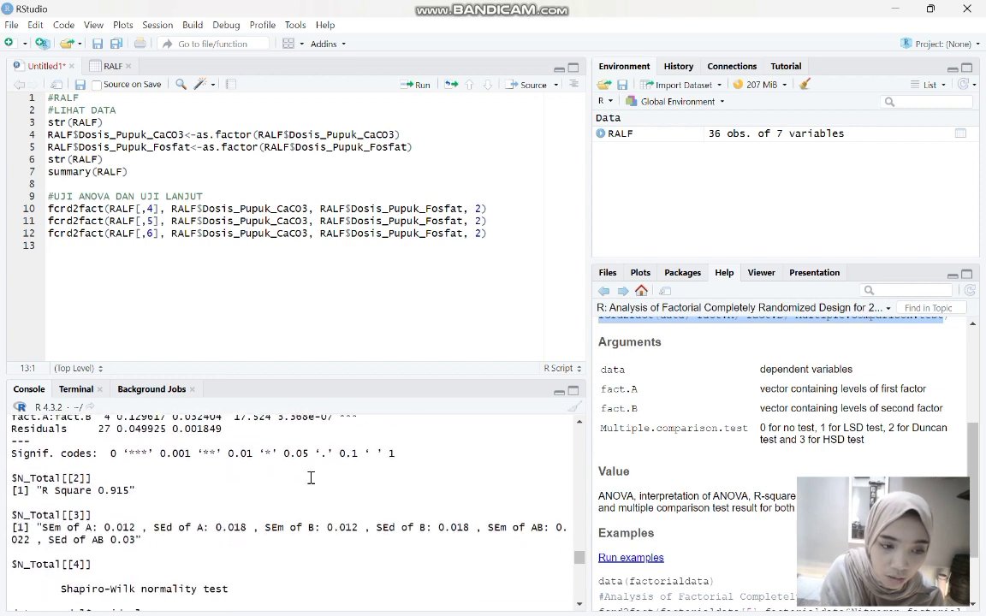
scroll(310, 478, down, 2)
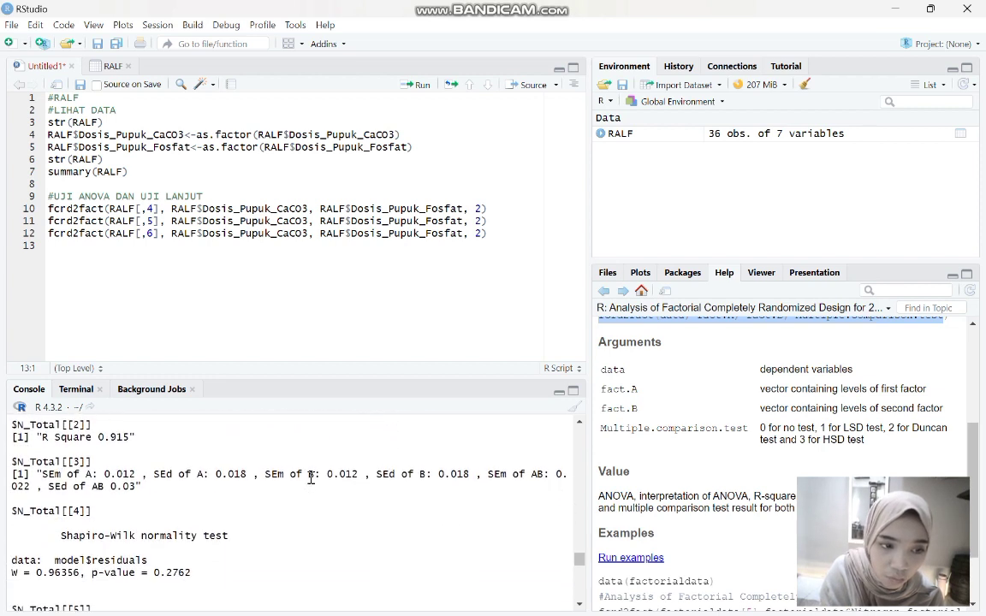
scroll(311, 478, down, 3)
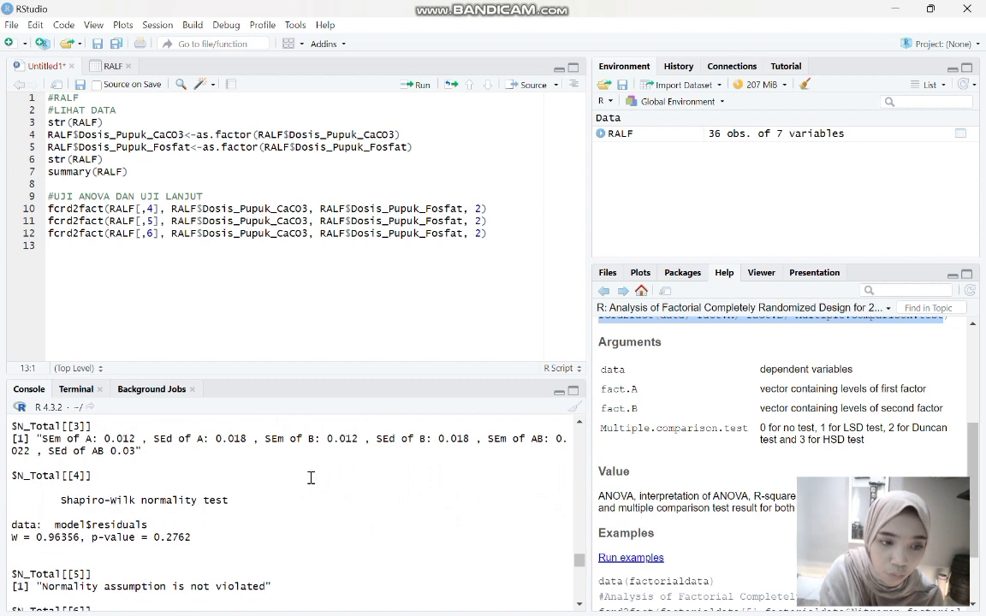
scroll(311, 478, down, 3)
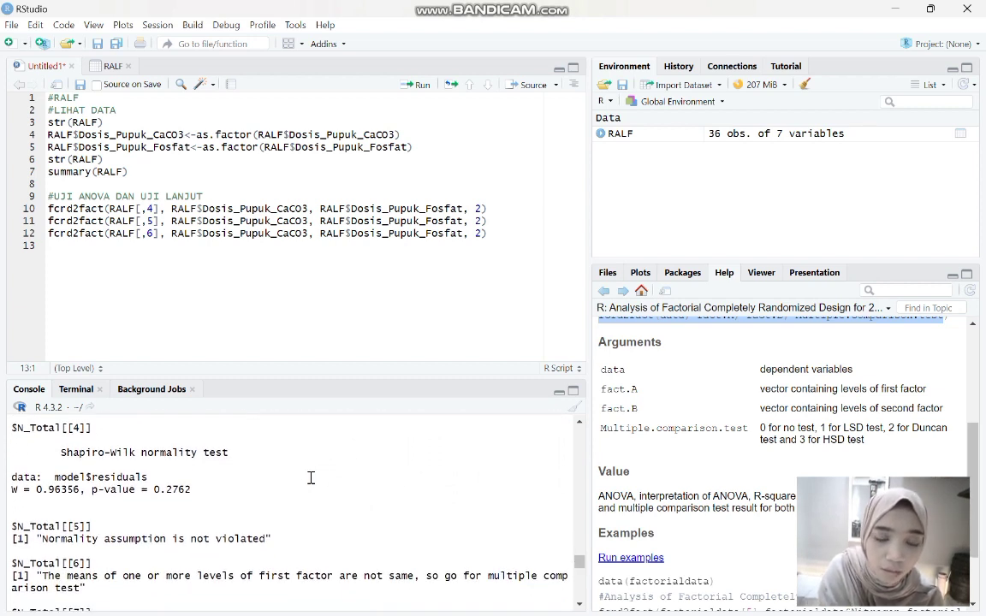
Step: Examine the N_Total Duncan comparison groups for the first factor, the second factor and their interaction
scroll(310, 478, down, 8)
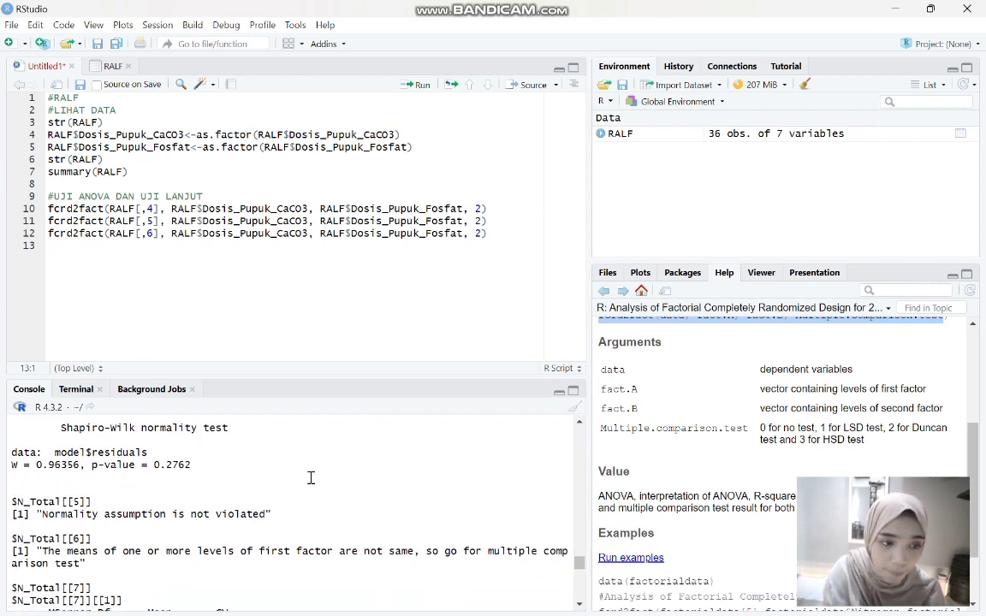
scroll(310, 477, down, 1)
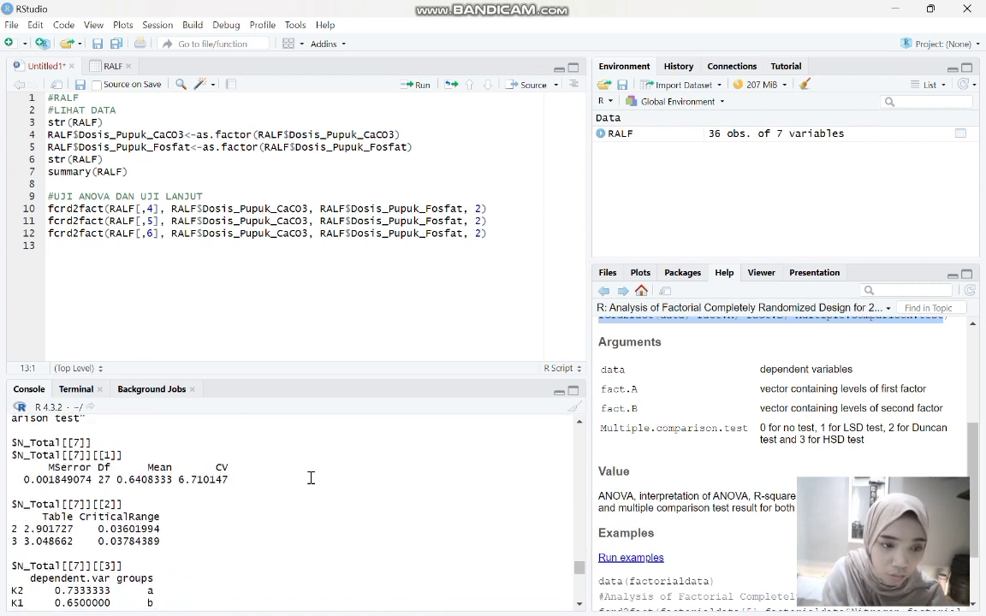
scroll(311, 477, down, 3)
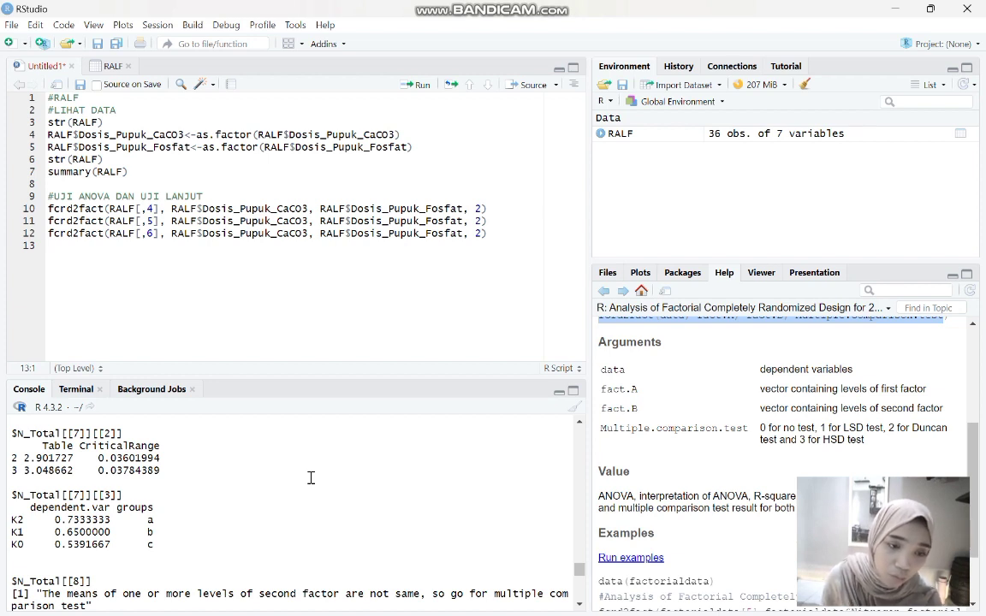
scroll(310, 477, down, 2)
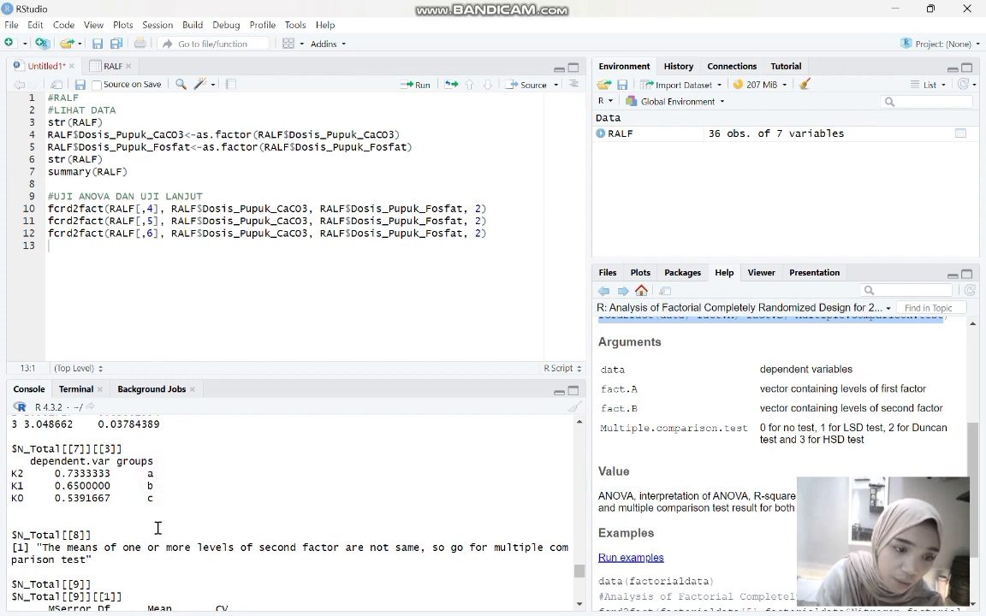
scroll(158, 531, down, 5)
scroll(158, 529, down, 2)
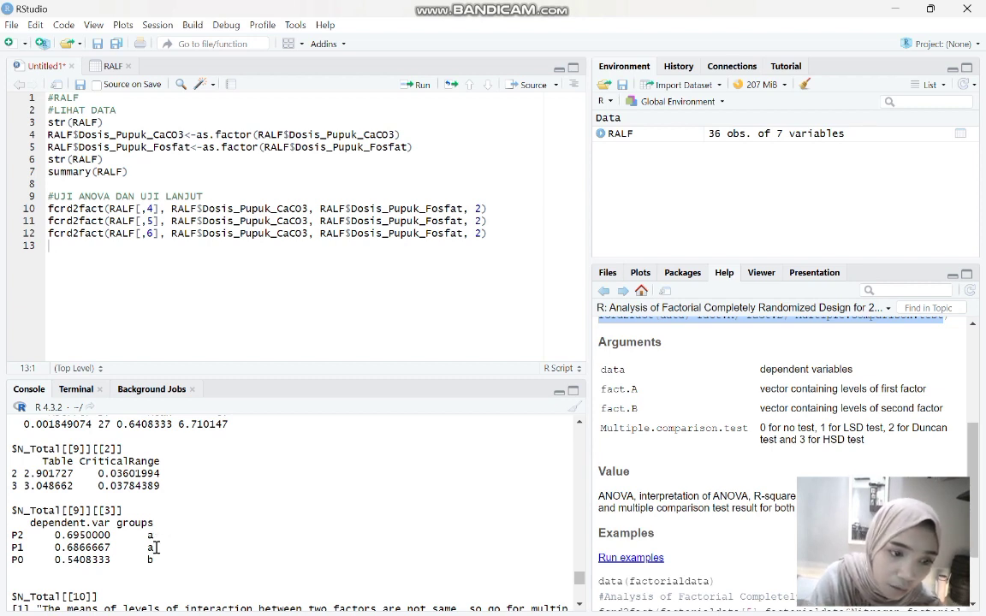
scroll(157, 540, down, 1)
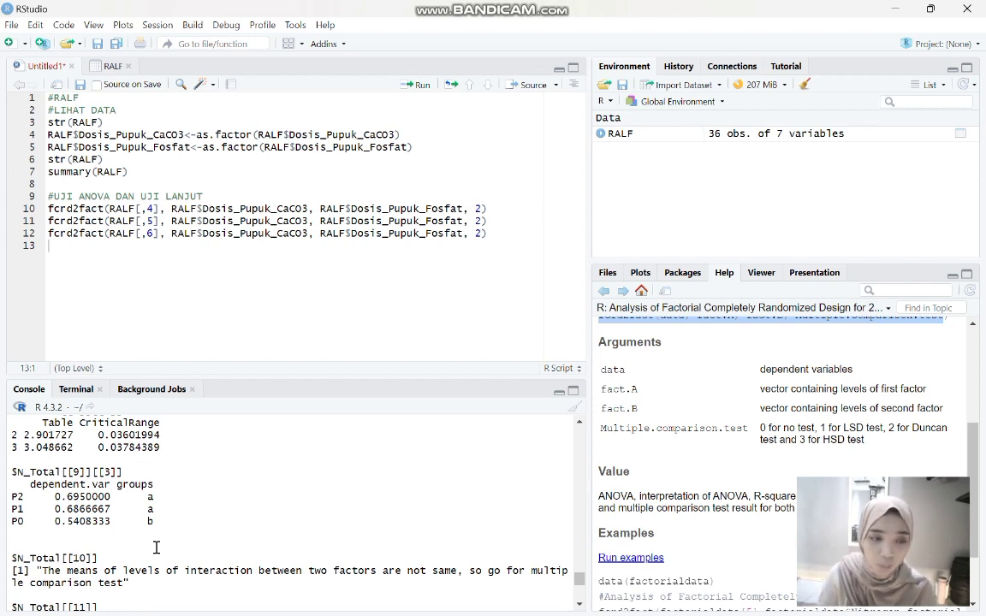
scroll(156, 548, down, 8)
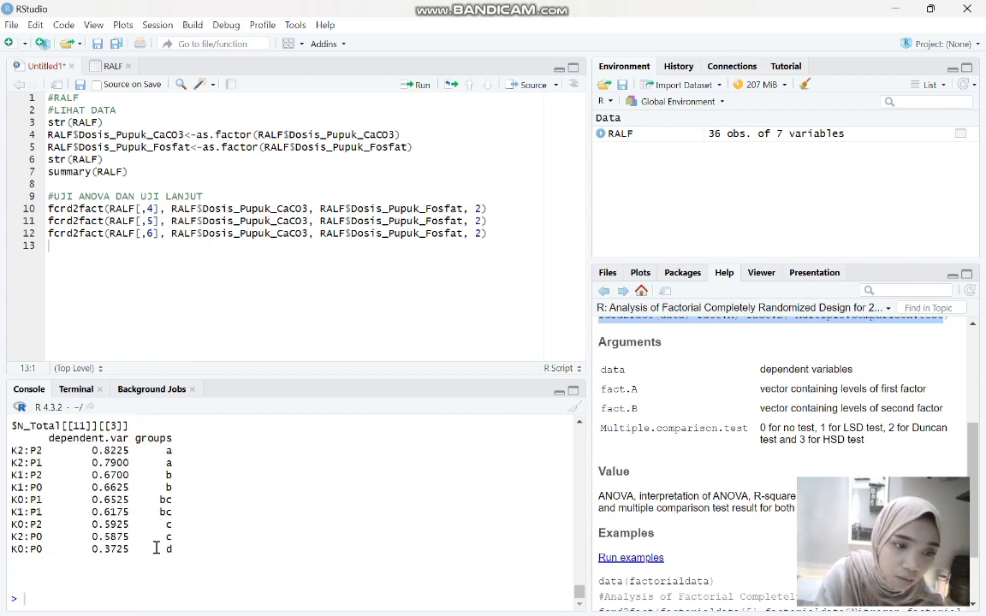
scroll(157, 547, up, 2)
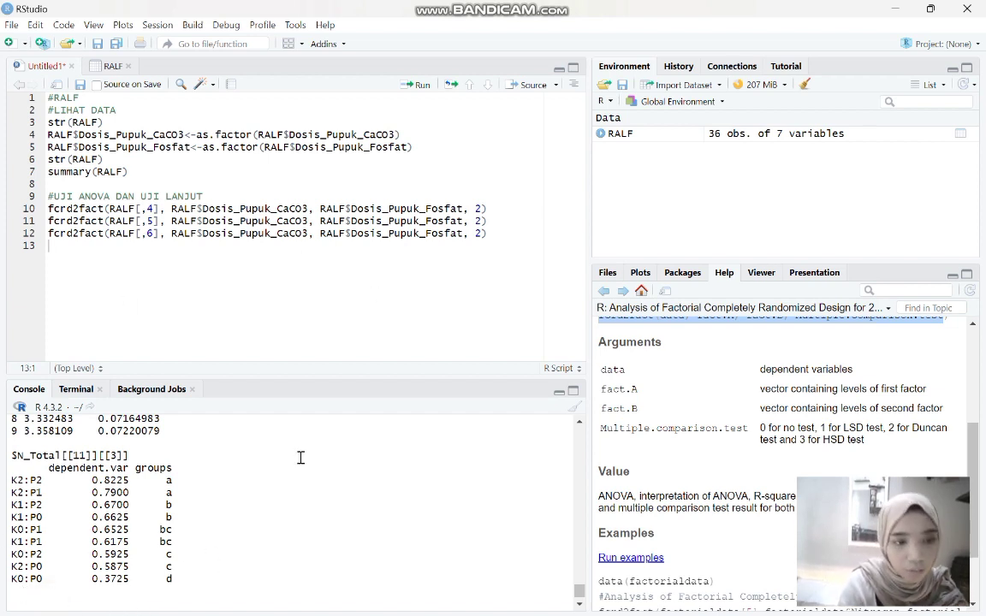
Step: Copy the fcrd2fact call for column 6 from line 12 into the empty line 13
click(495, 237)
drag(494, 237, 47, 231)
click(490, 244)
drag(494, 232, 48, 233)
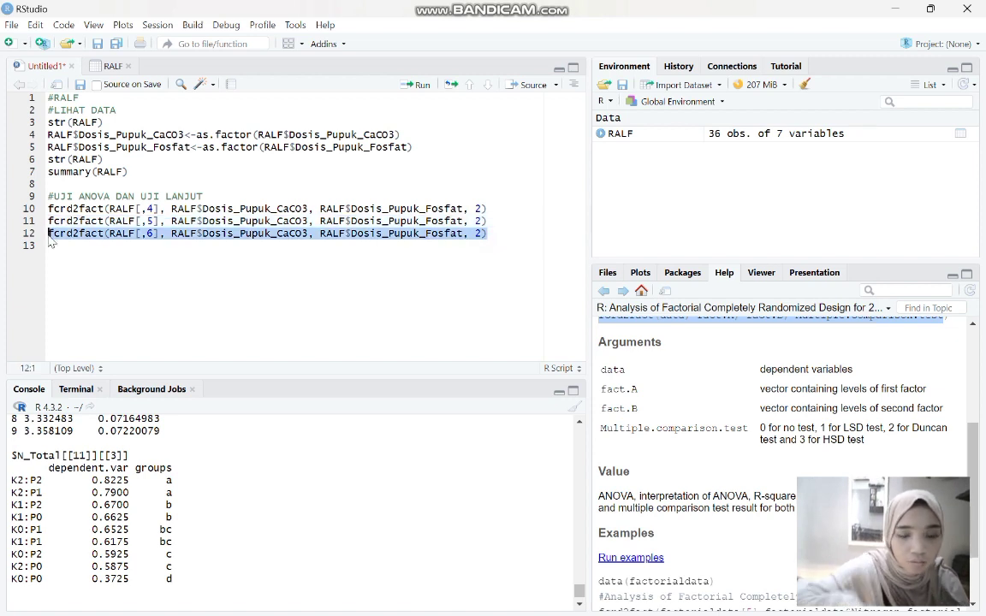
key(ctrl+c)
click(50, 243)
key(ctrl+v)
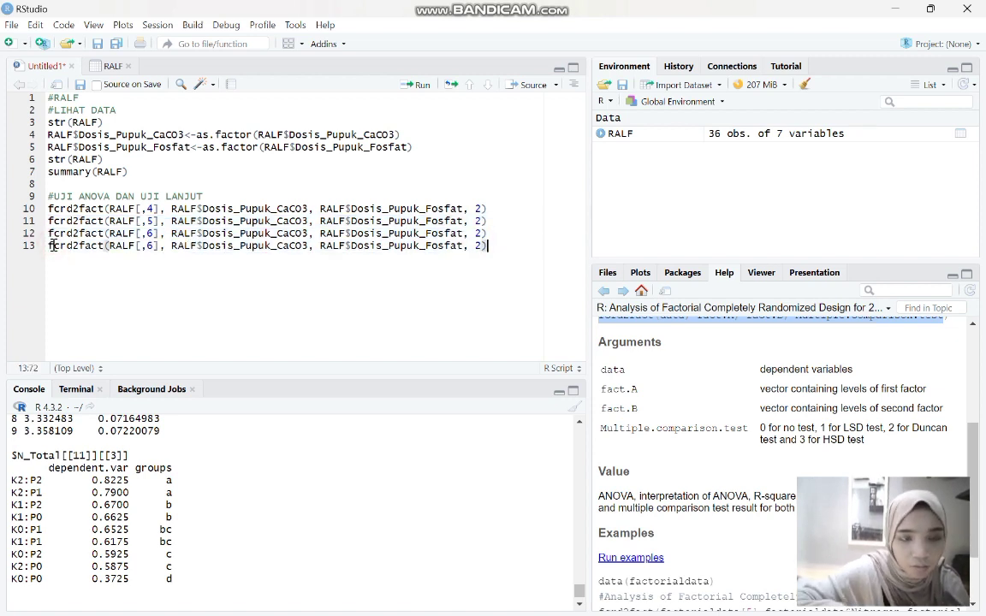
Step: Set the line 13 data column index to 7, check the column order in the RALF data, and run that line
click(153, 246)
key(BackSpace)
text(7)
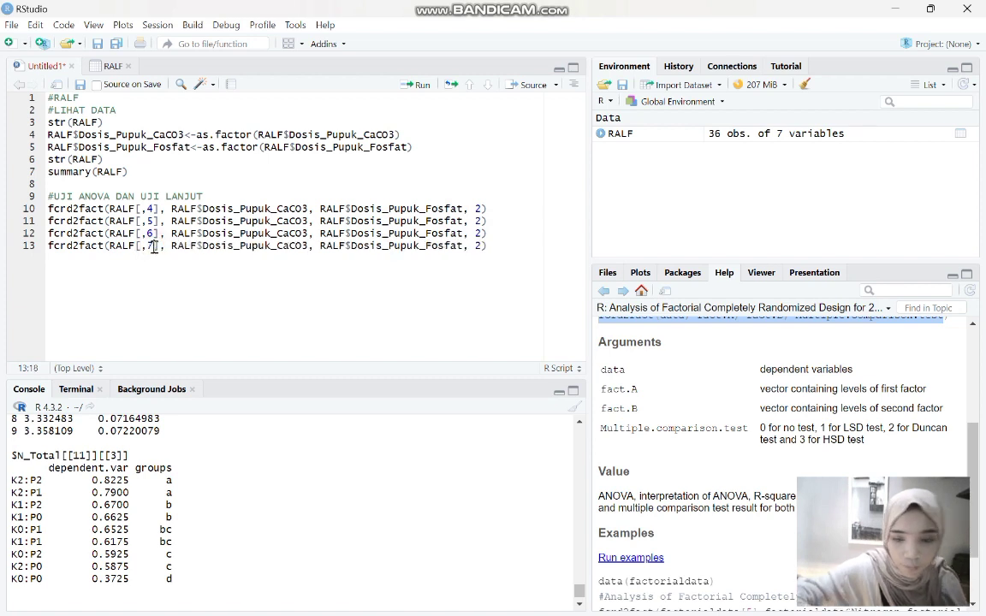
click(110, 67)
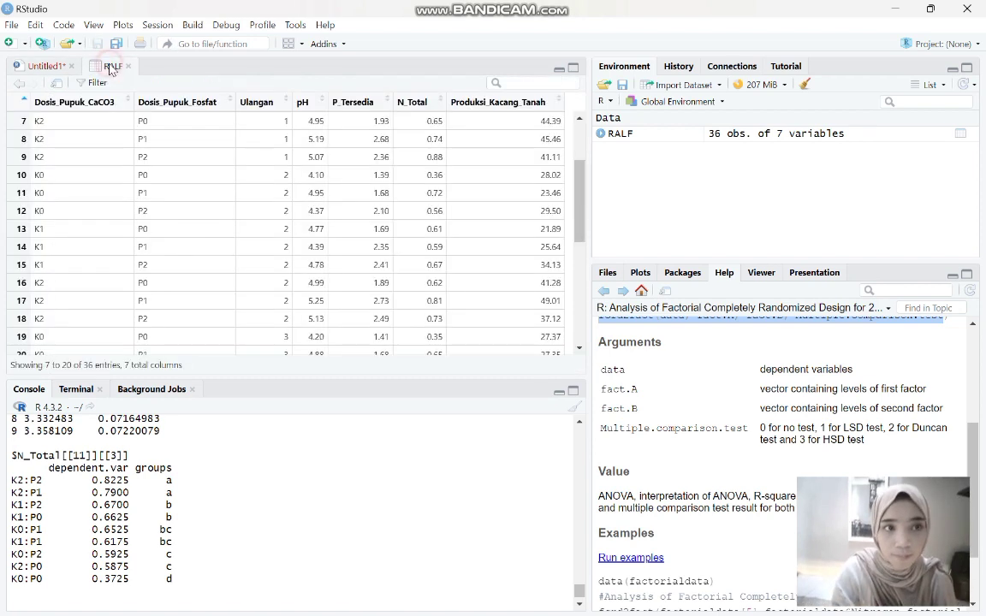
click(48, 67)
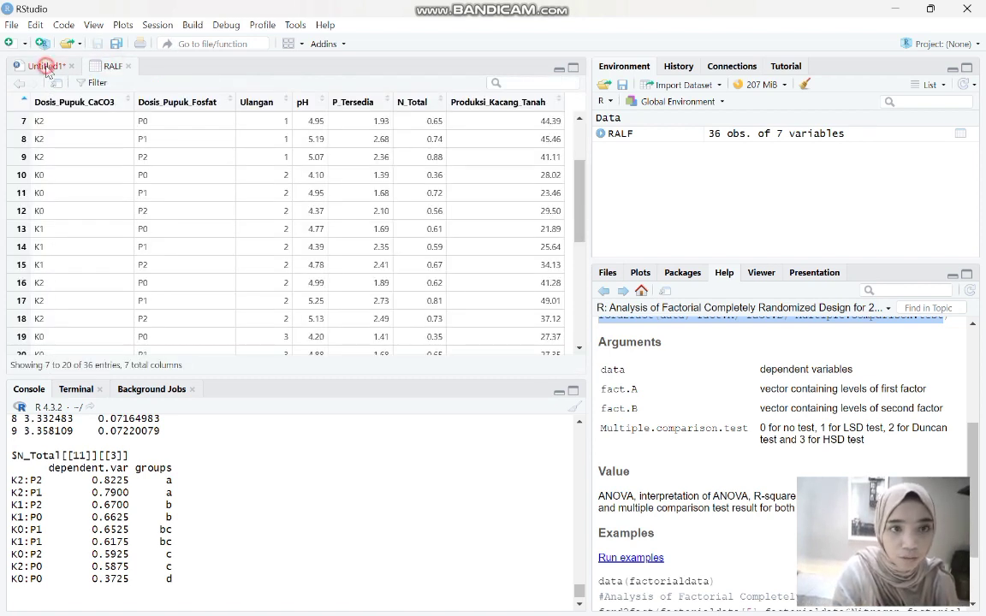
click(499, 244)
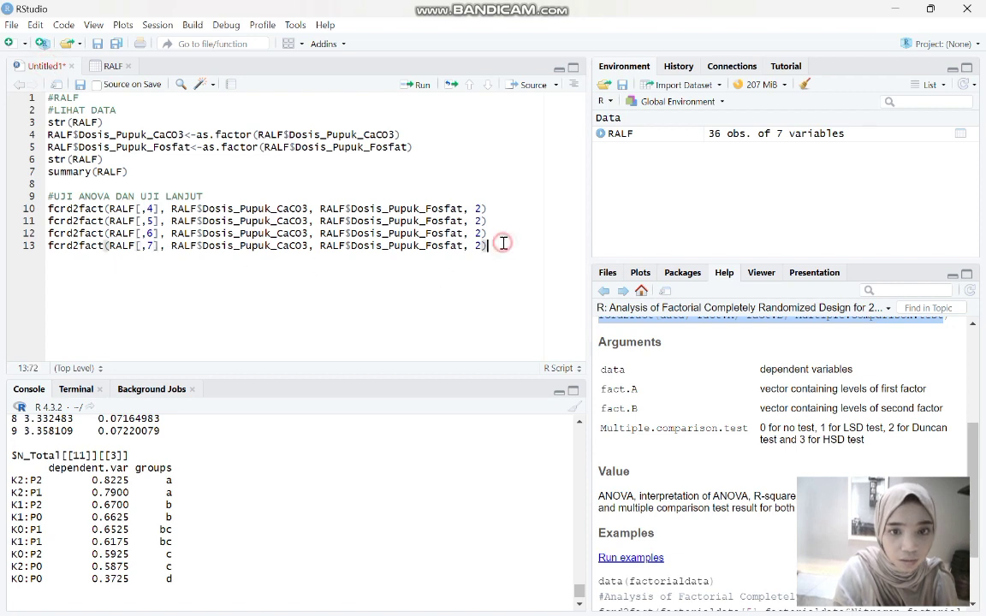
click(419, 85)
Step: Examine the Produksi_Kacang_Tanah analysis of variance table, R-square, standard errors and Shapiro-Wilk normality test
scroll(219, 587, up, 15)
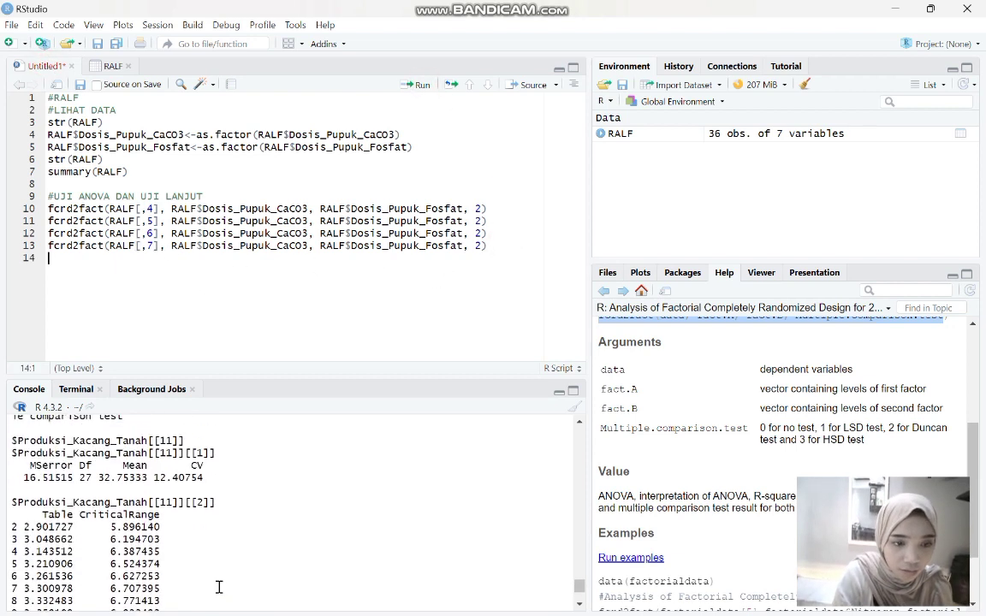
scroll(219, 587, up, 5)
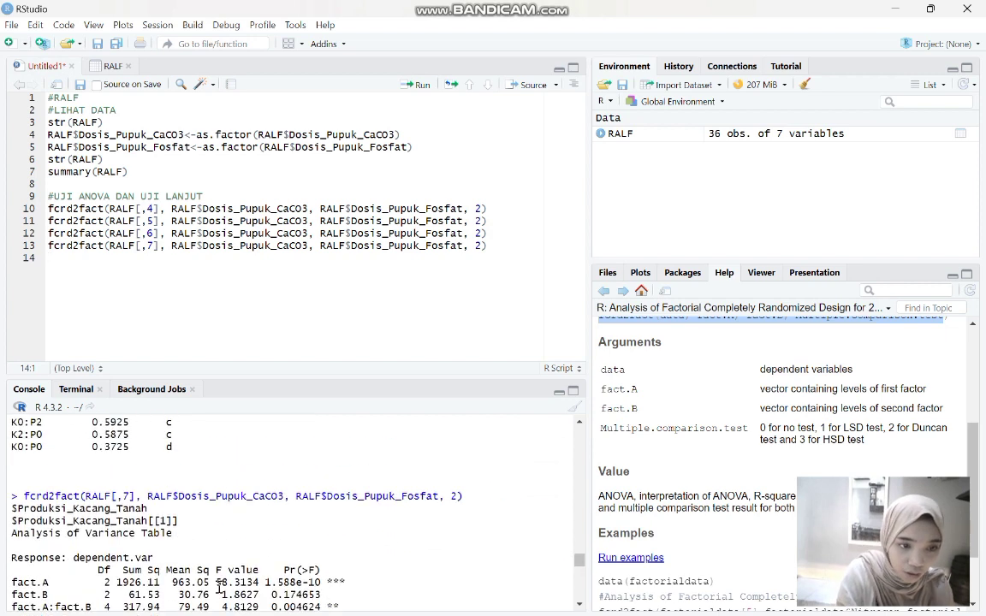
scroll(219, 587, down, 3)
scroll(219, 587, up, 1)
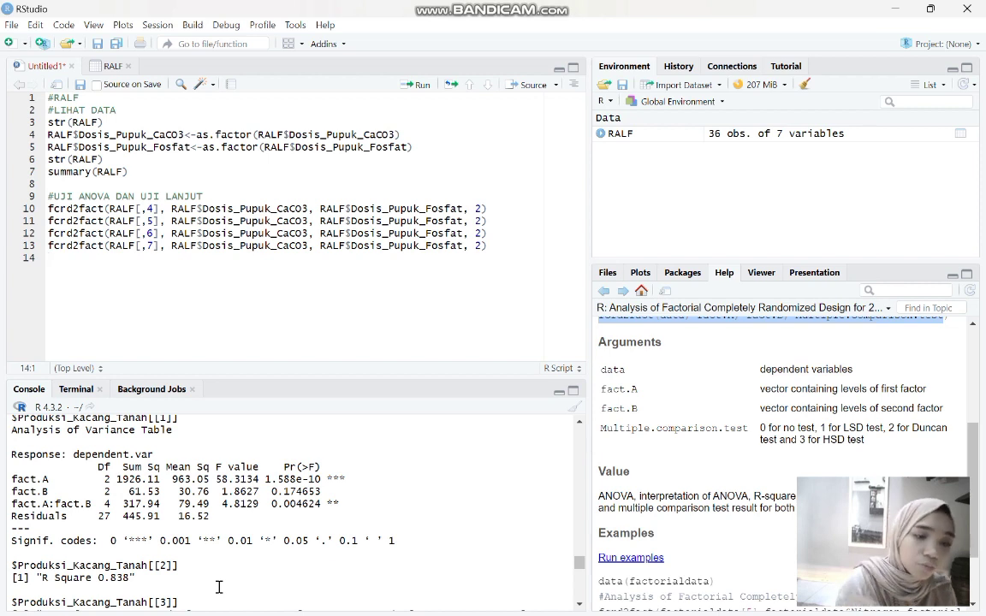
scroll(219, 587, down, 3)
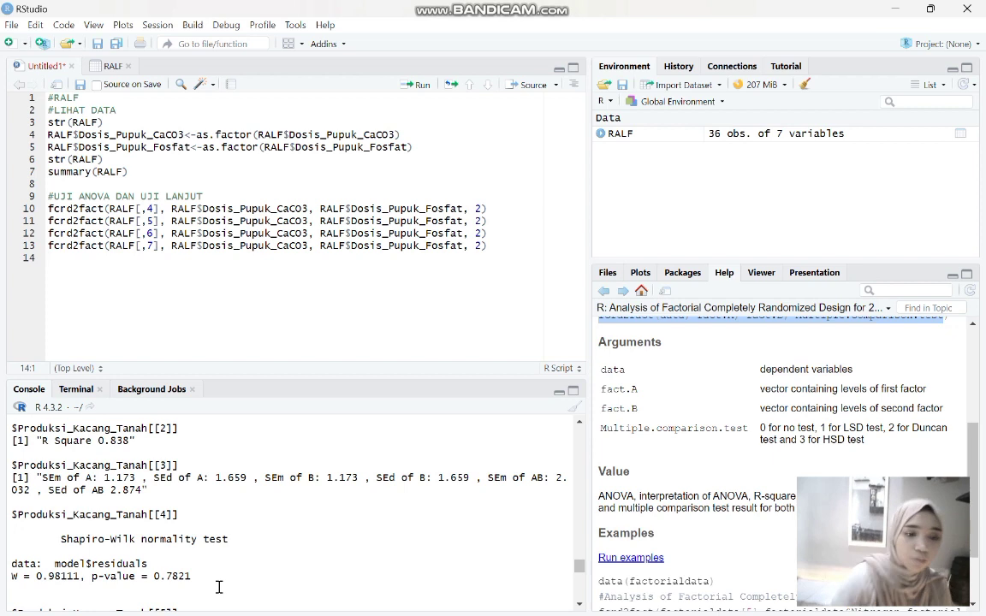
scroll(219, 587, down, 1)
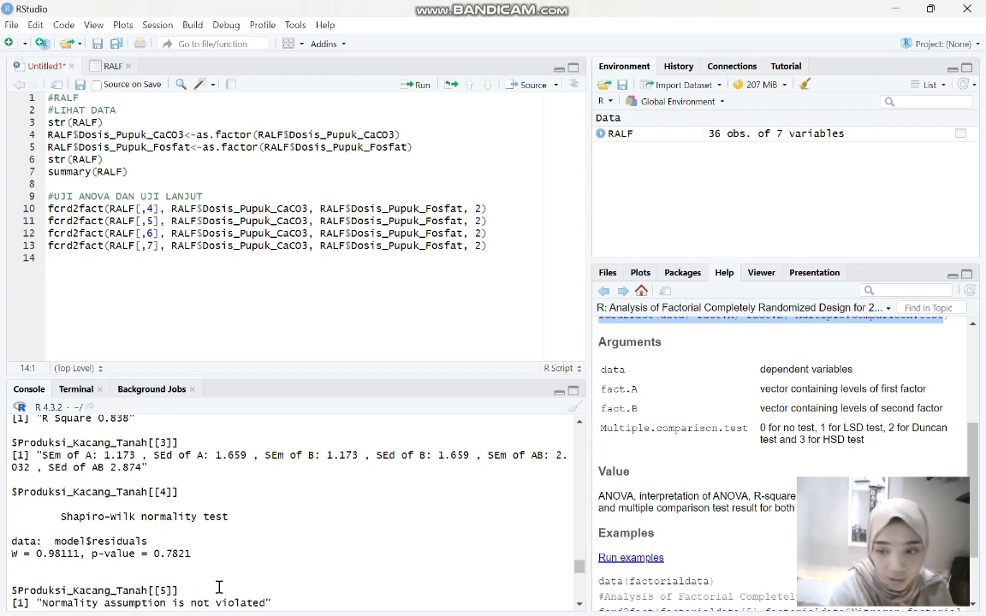
Step: Examine the Produksi_Kacang_Tanah Duncan comparison groups for each factor and for the interaction between the two factors
scroll(220, 587, down, 10)
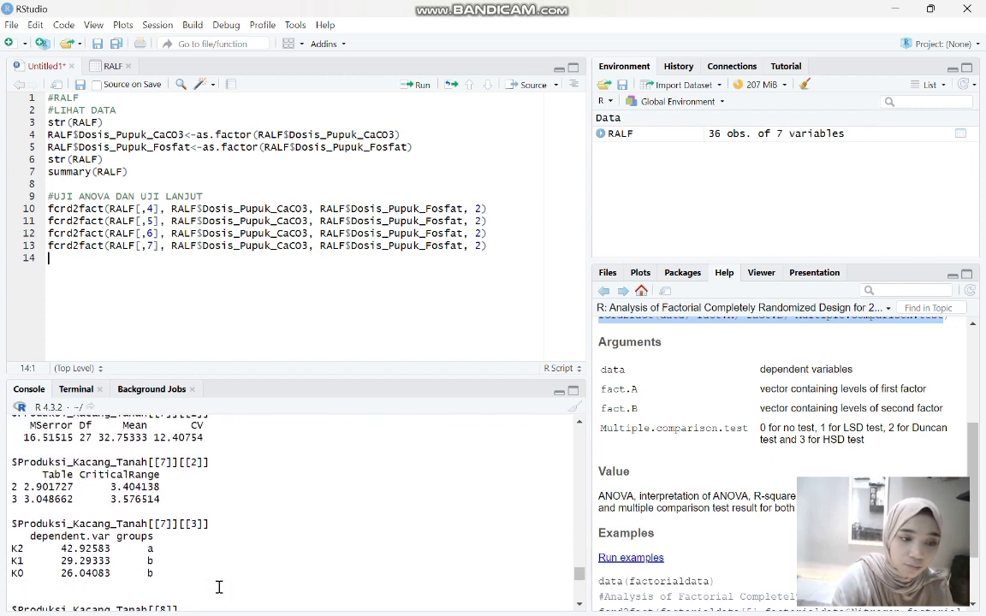
scroll(219, 587, up, 1)
scroll(219, 587, down, 2)
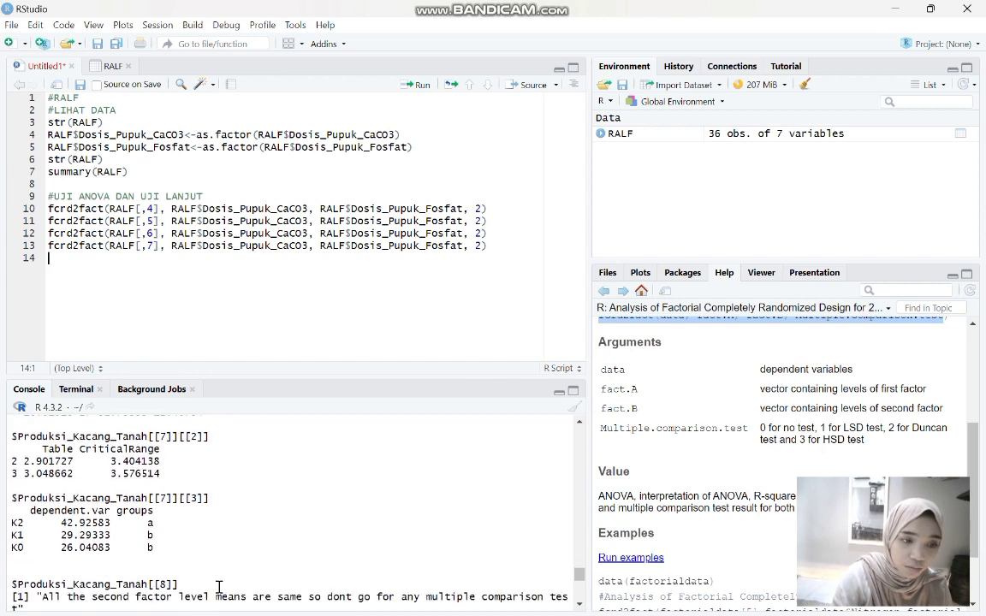
scroll(219, 587, down, 2)
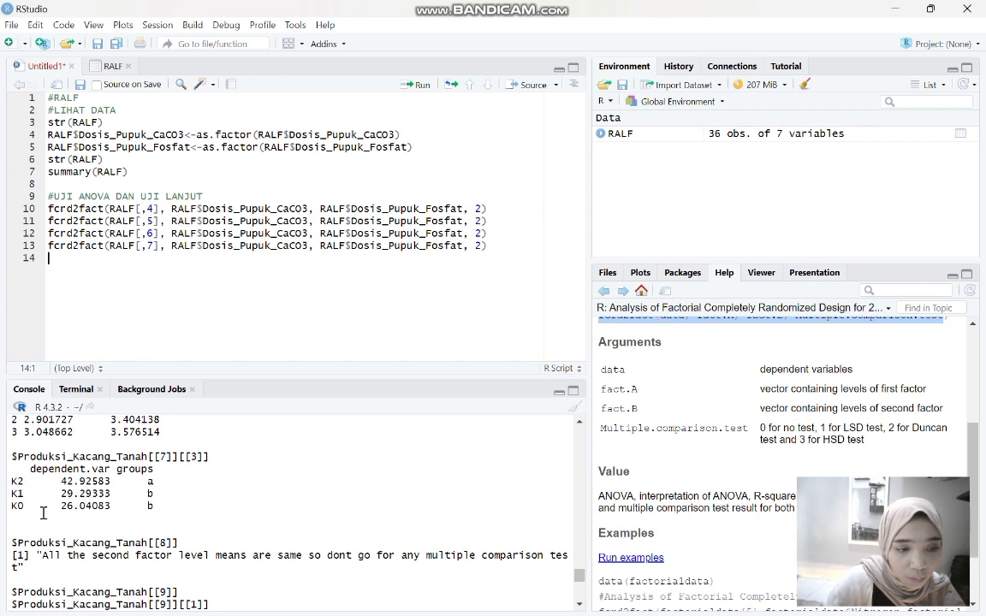
scroll(41, 508, down, 3)
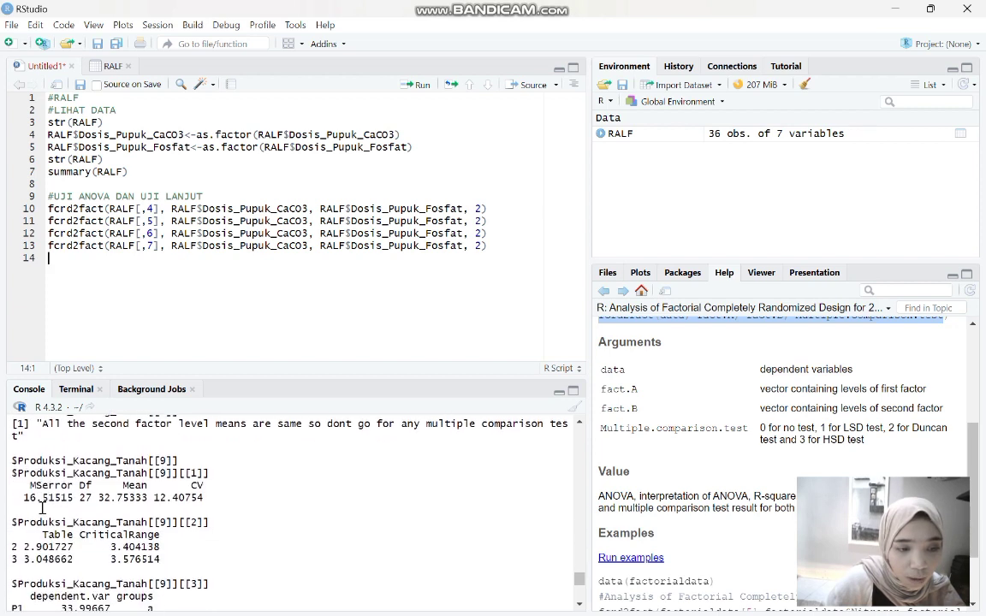
scroll(42, 509, down, 5)
scroll(42, 509, up, 1)
scroll(42, 508, up, 1)
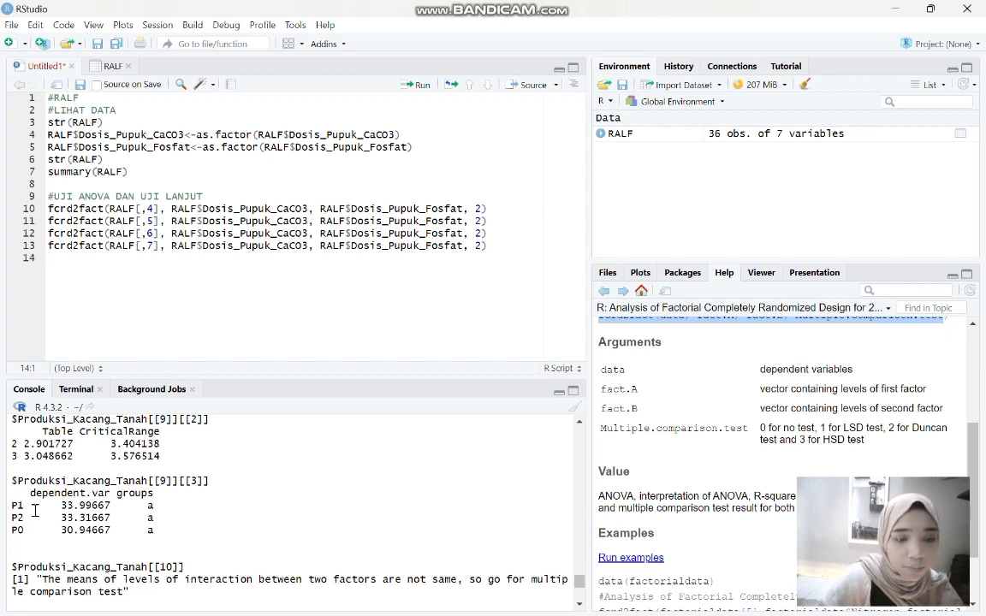
scroll(33, 516, down, 1)
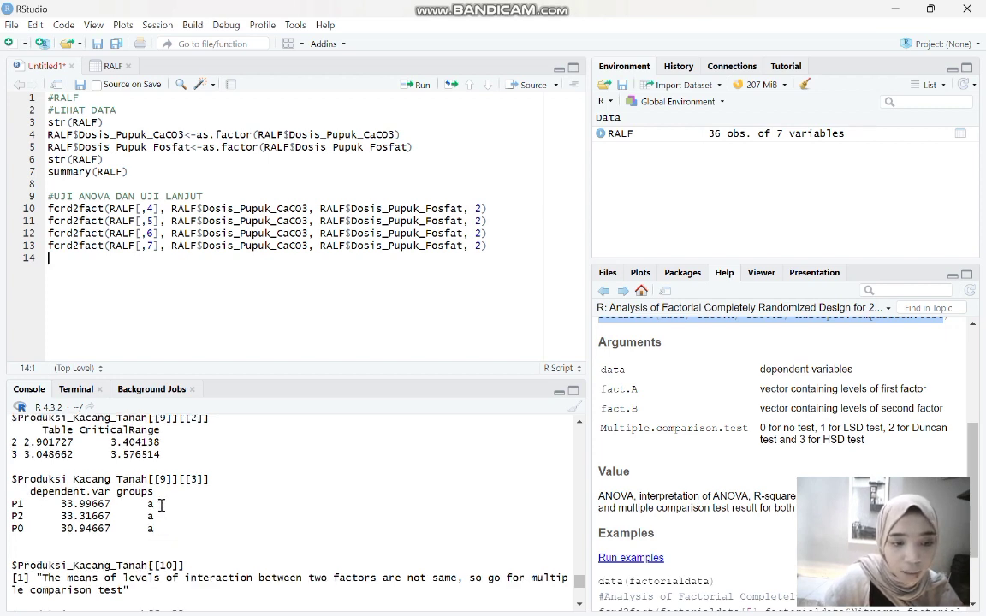
scroll(163, 511, down, 2)
scroll(162, 505, down, 5)
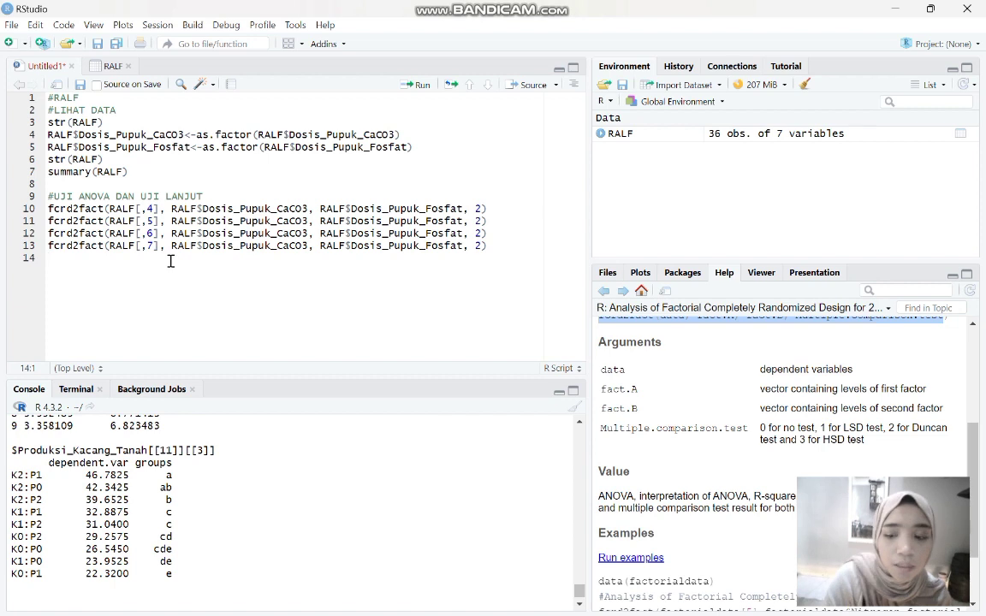
Step: Leave a blank line below the fcrd2fact calls and add the comment heading #KORELASI on line 15
key(Return)
key(Return)
key(BackSpace)
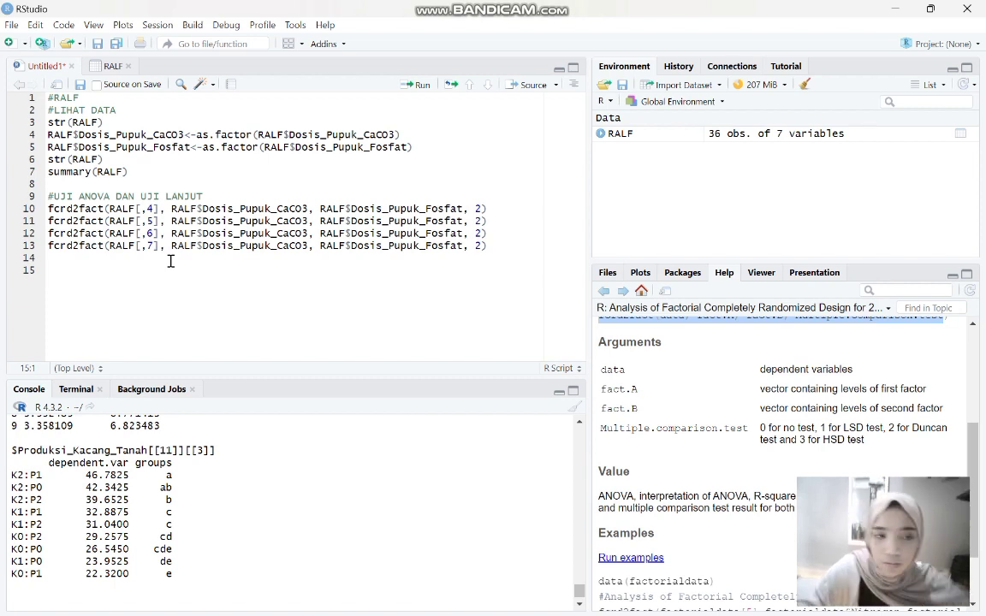
text(#)
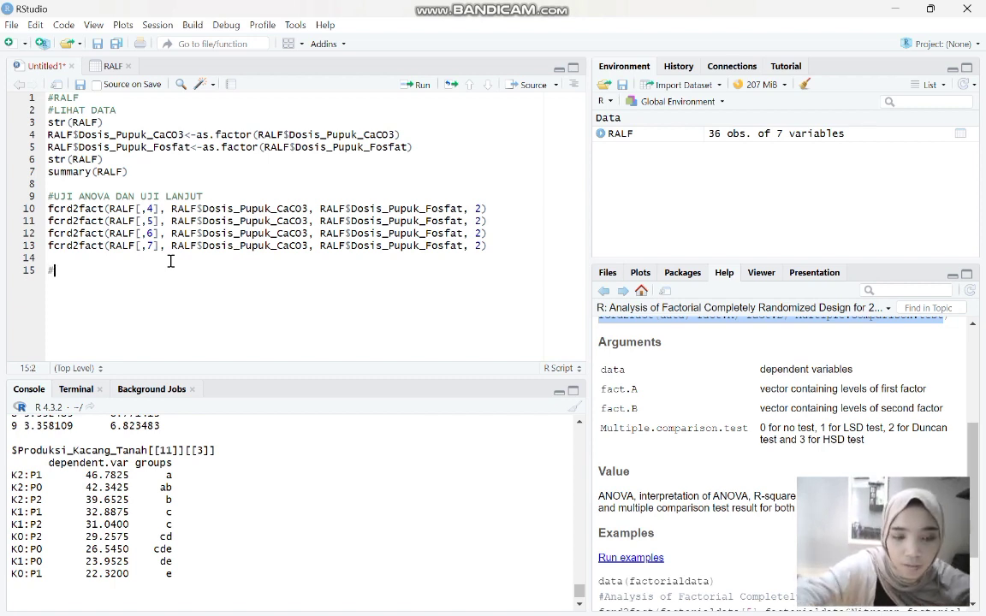
text(KORELASI)
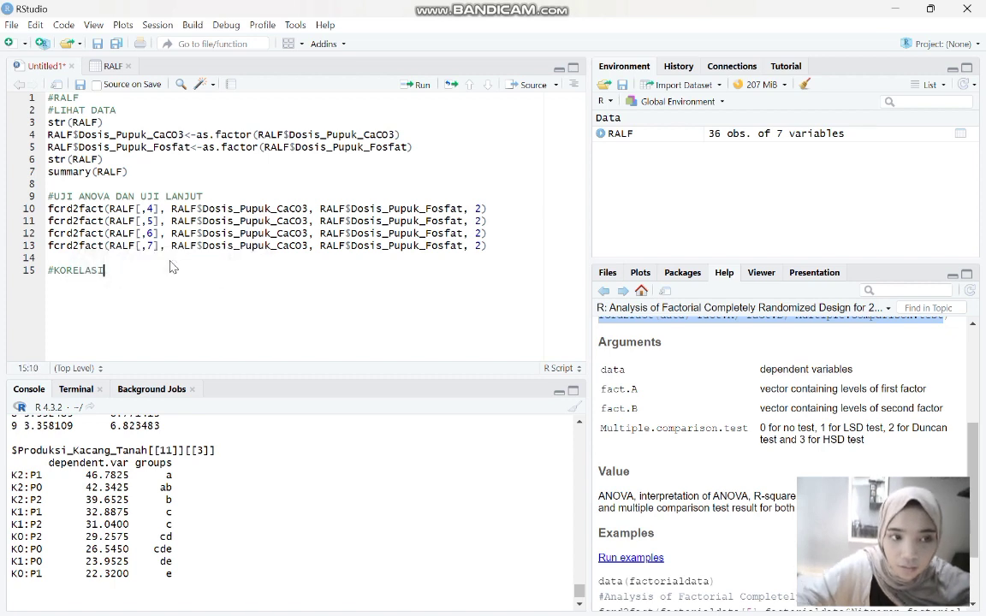
Step: On line 16, start assigning a correlation() function call to korelasi.ralf
key(Return)
text(korelasi.)
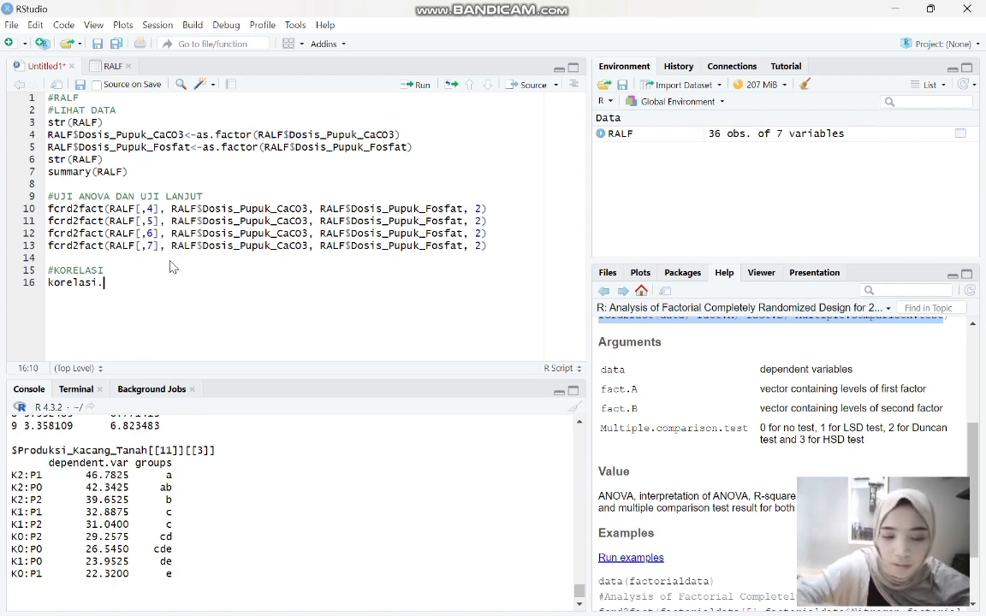
text(ralf)
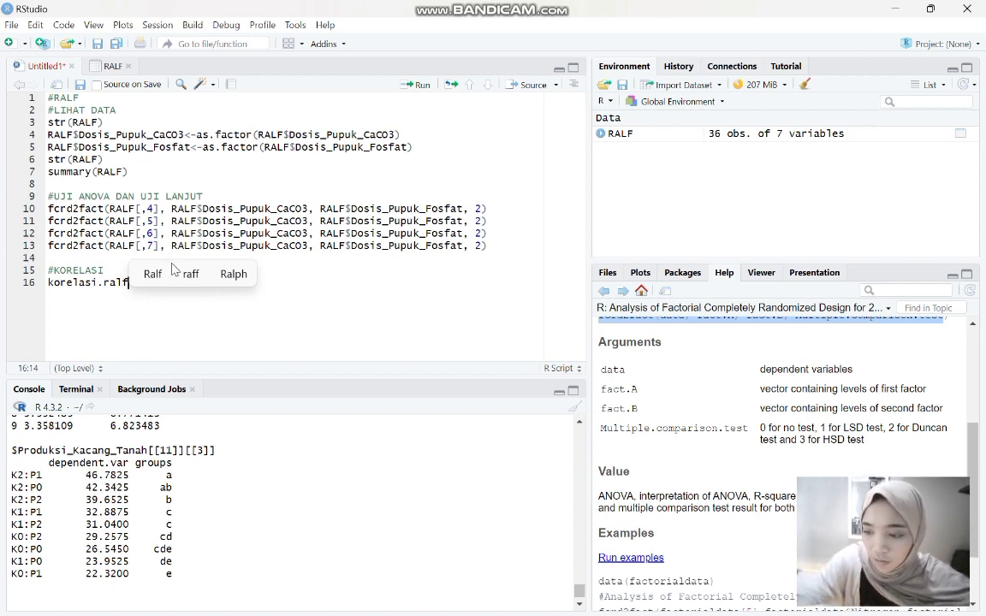
text(<-)
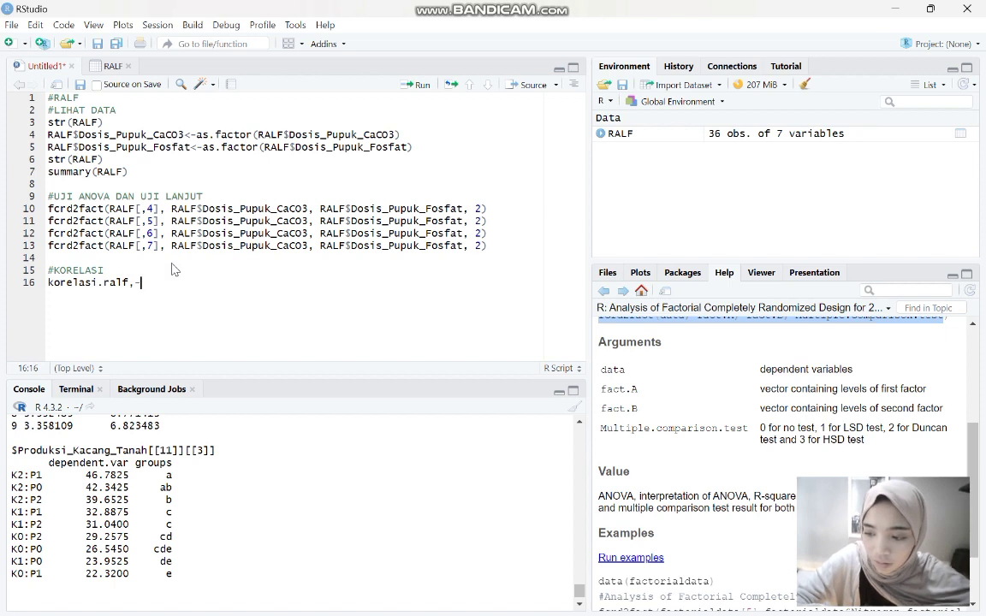
text(corr)
key(BackSpace)
key(BackSpace)
text(rr)
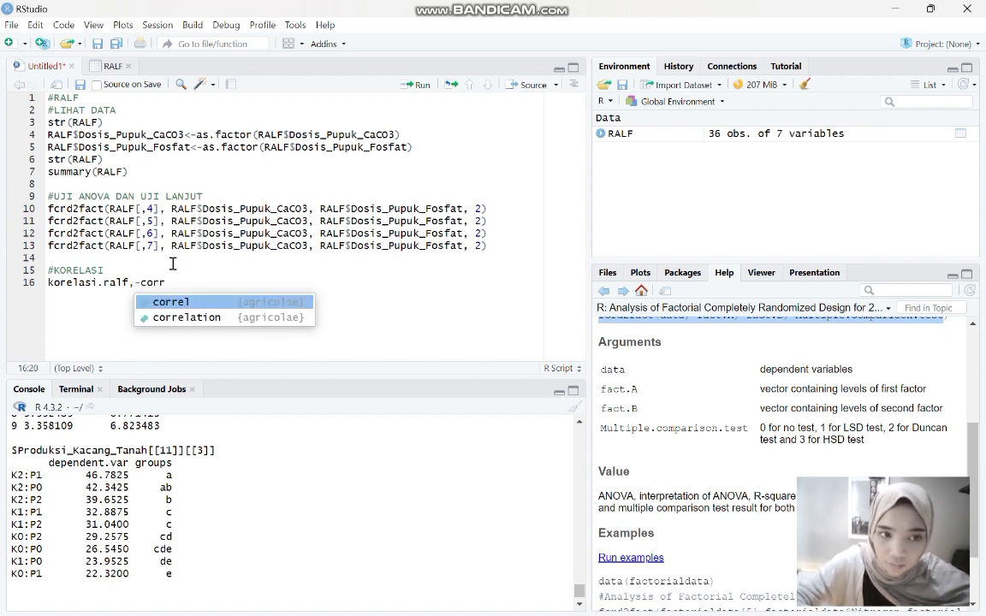
click(196, 319)
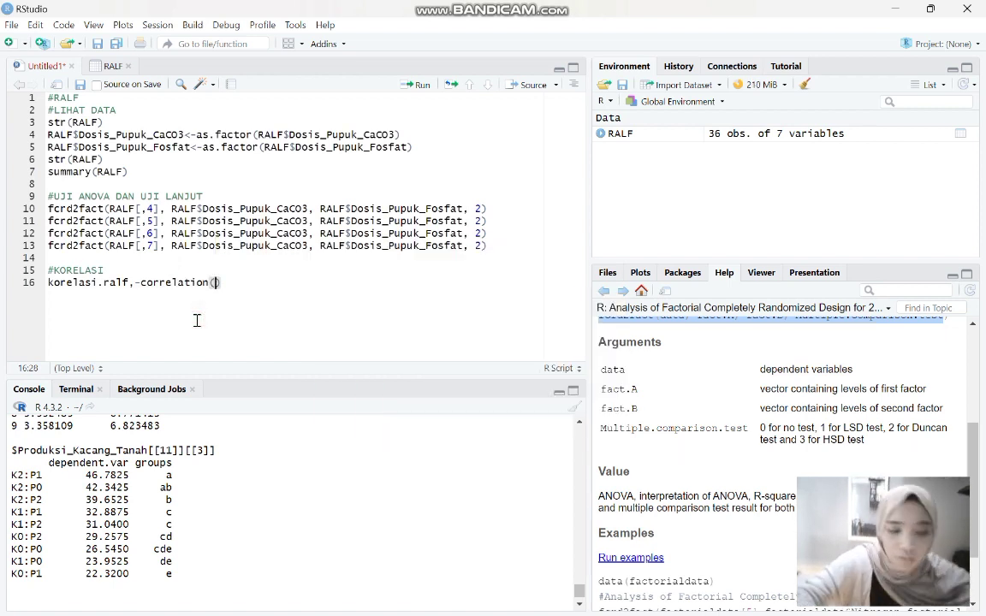
Step: Pass columns 4 to 7 of RALF, RALF[,4:7], as the data for the correlation call
text(RALF)
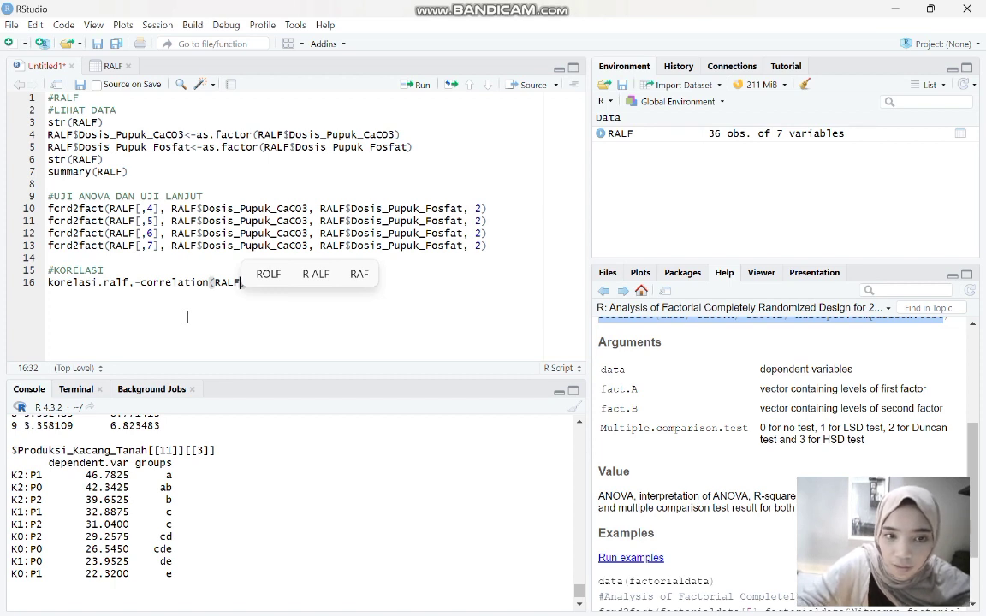
text([,)
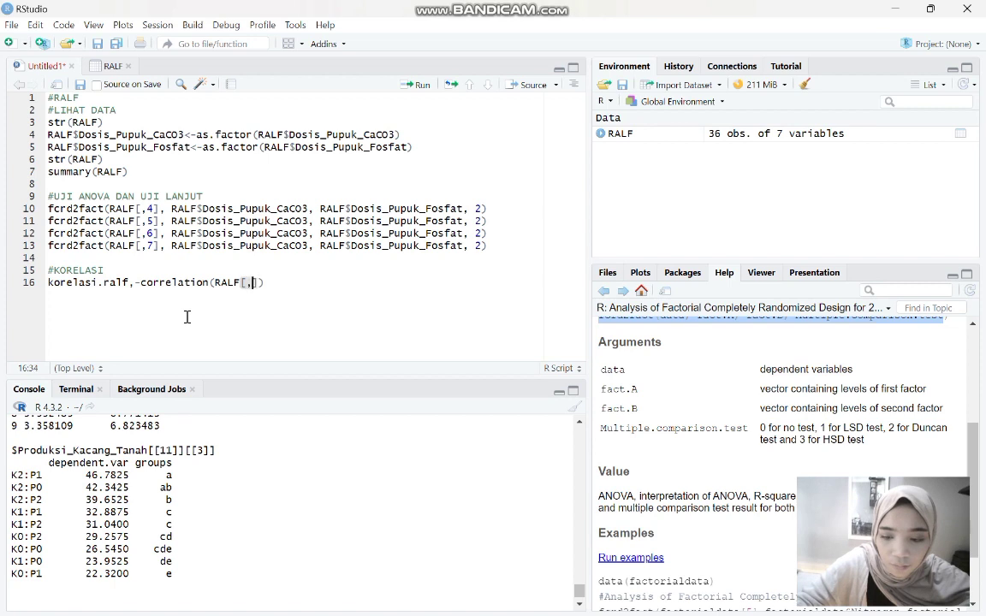
text(4:)
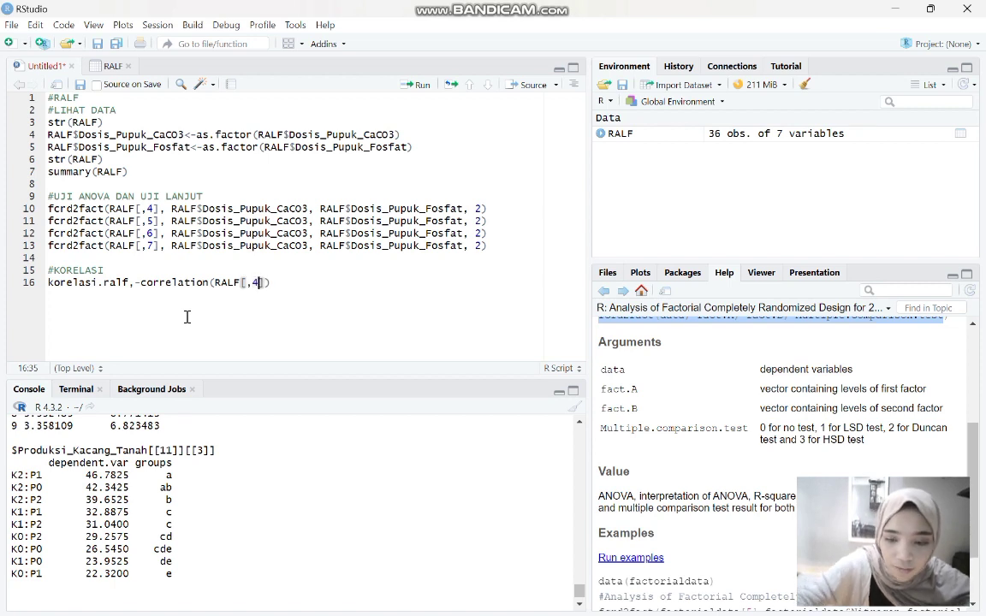
text(7])
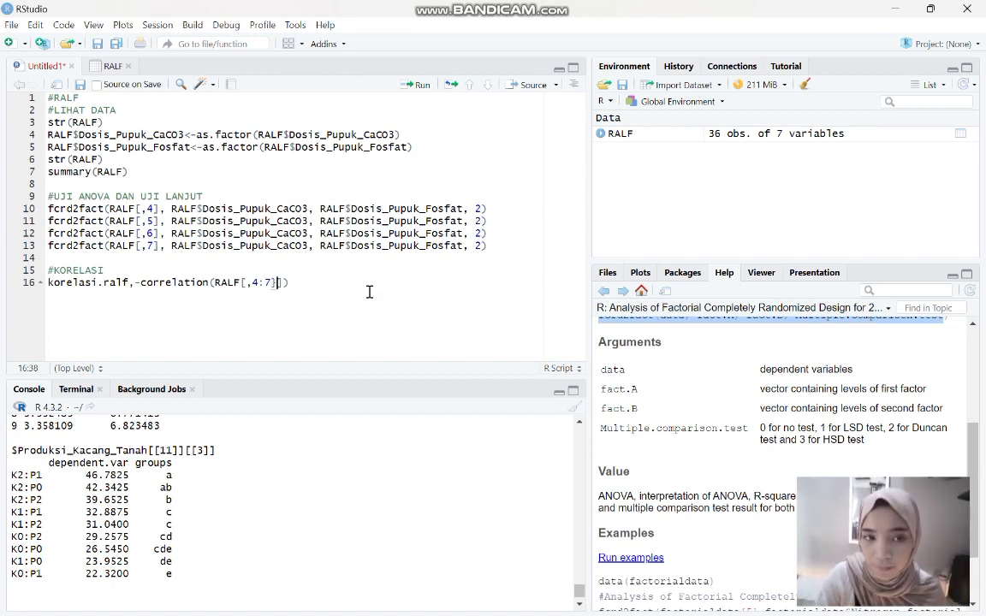
key(BackSpace)
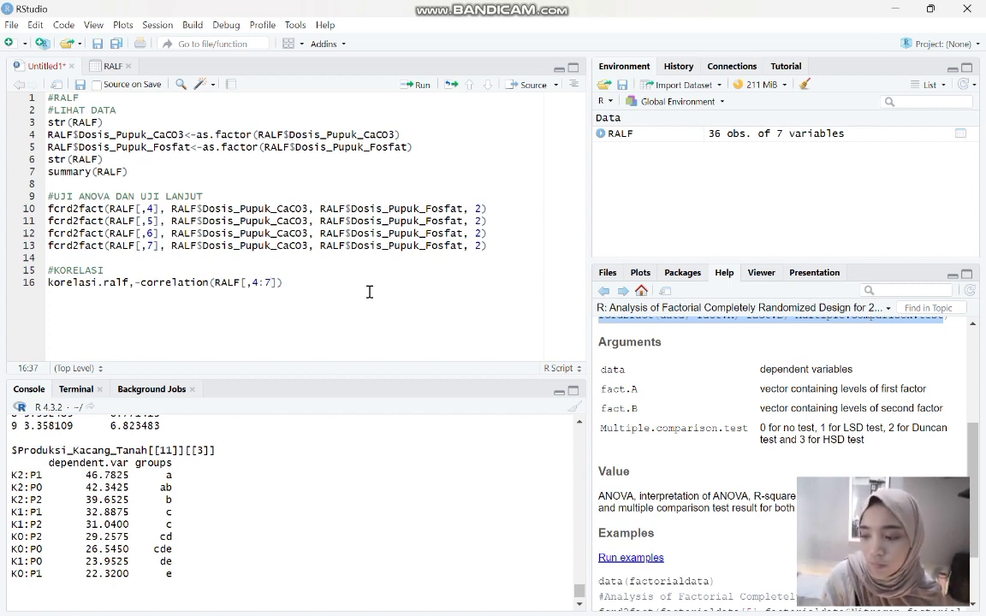
Step: Add the argument method="Pearson" to the correlation call and run the line
key(Right)
text(,meto)
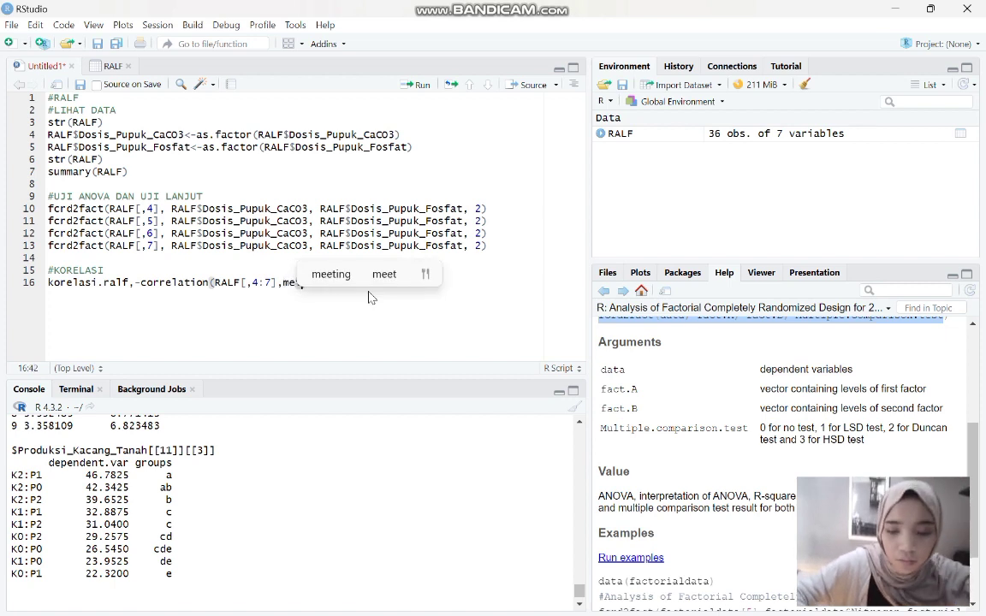
key(BackSpace)
text(hode)
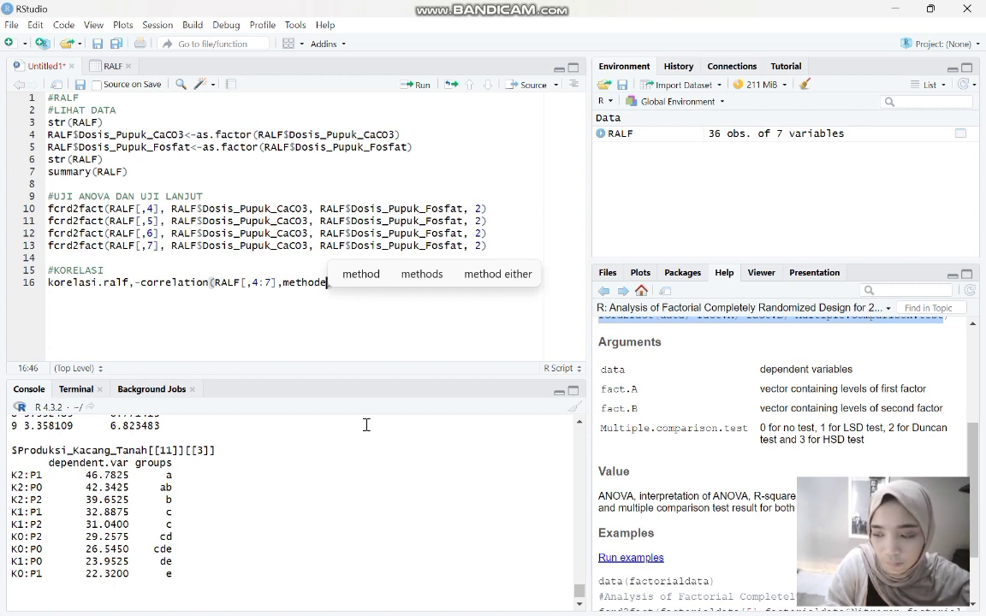
key(BackSpace)
text(=)
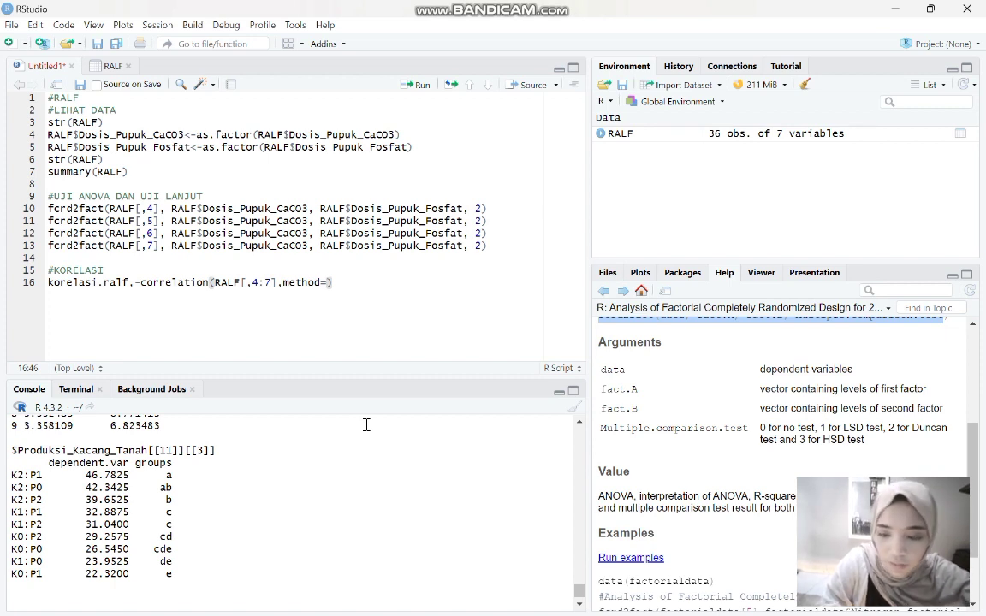
text("Pe)
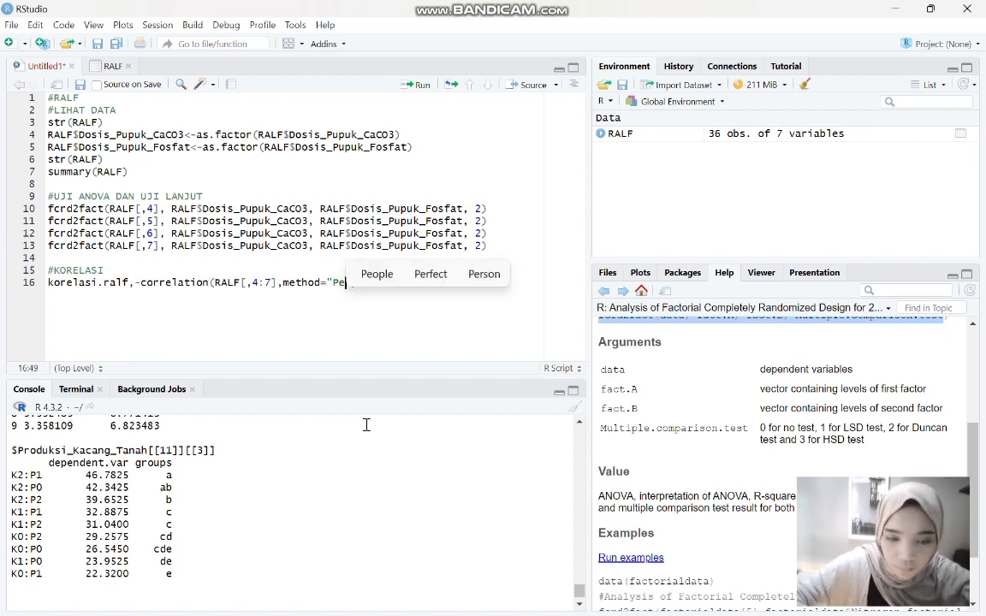
text(arson)
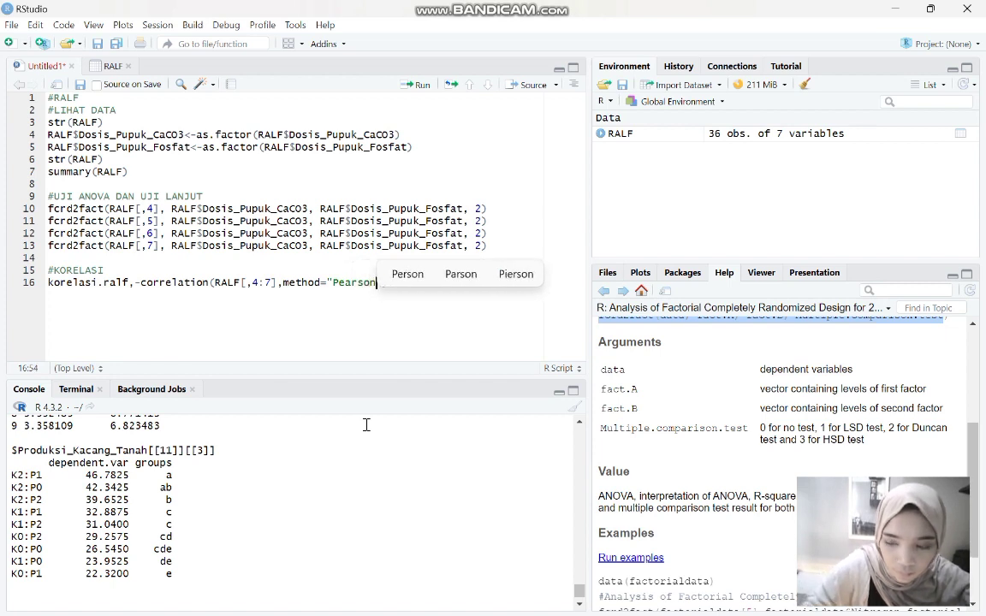
text("))
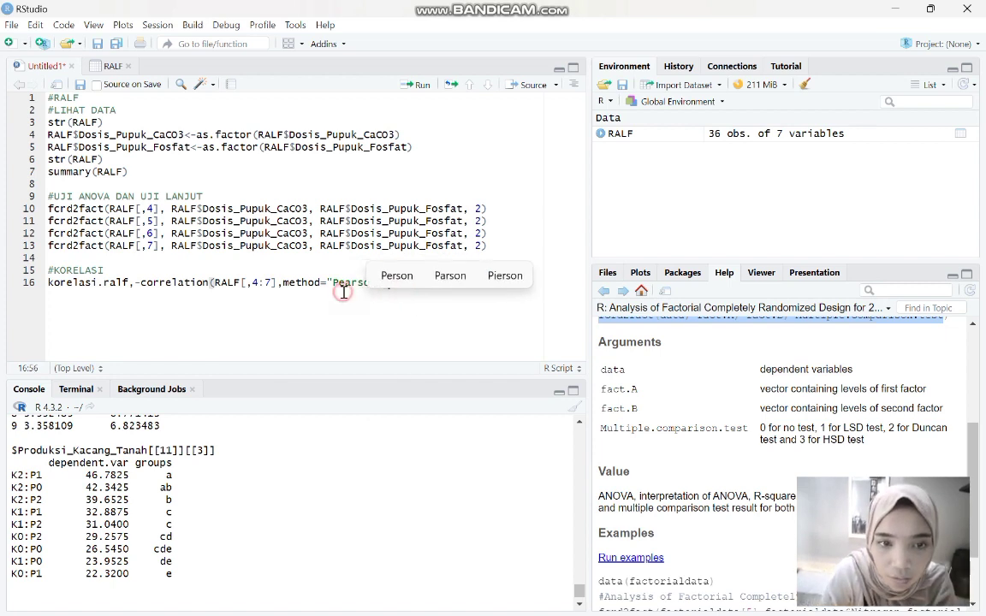
click(420, 86)
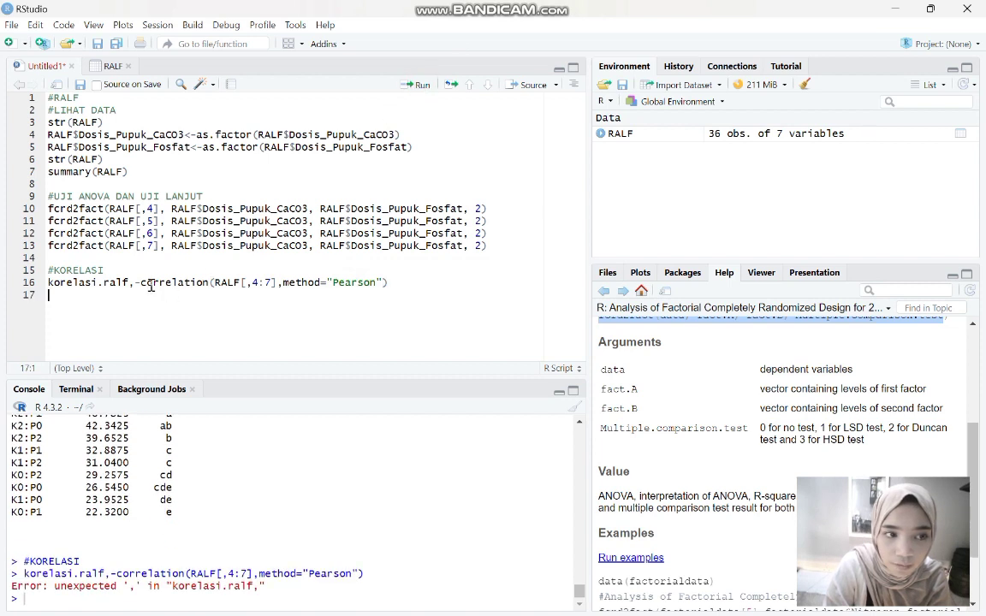
Step: Insert the missing < before the hyphen on line 16 to form the assignment operator and rerun the line
mouse_move(151, 286)
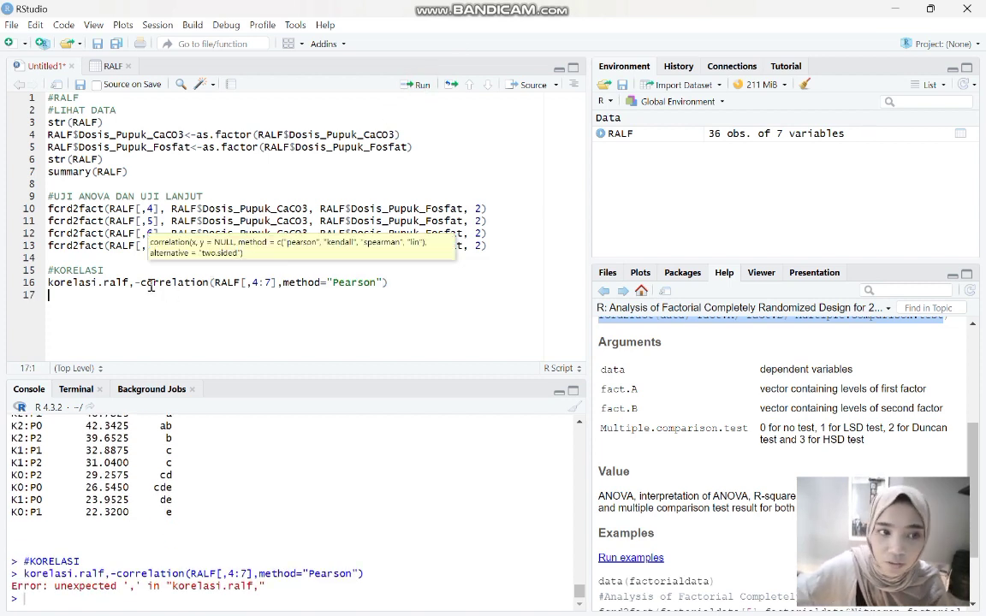
click(137, 285)
text(<)
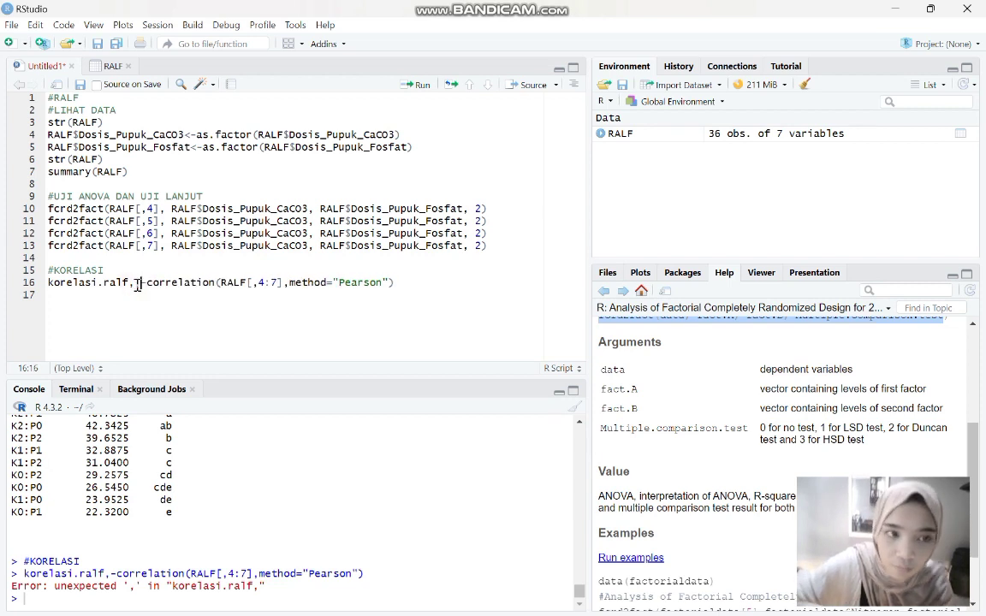
key(BackSpace)
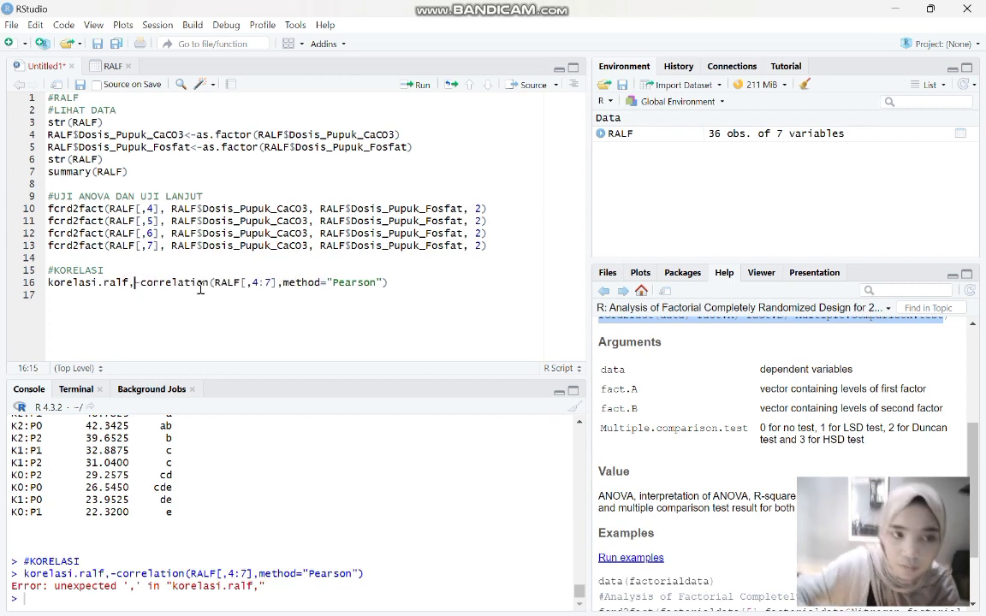
text(<)
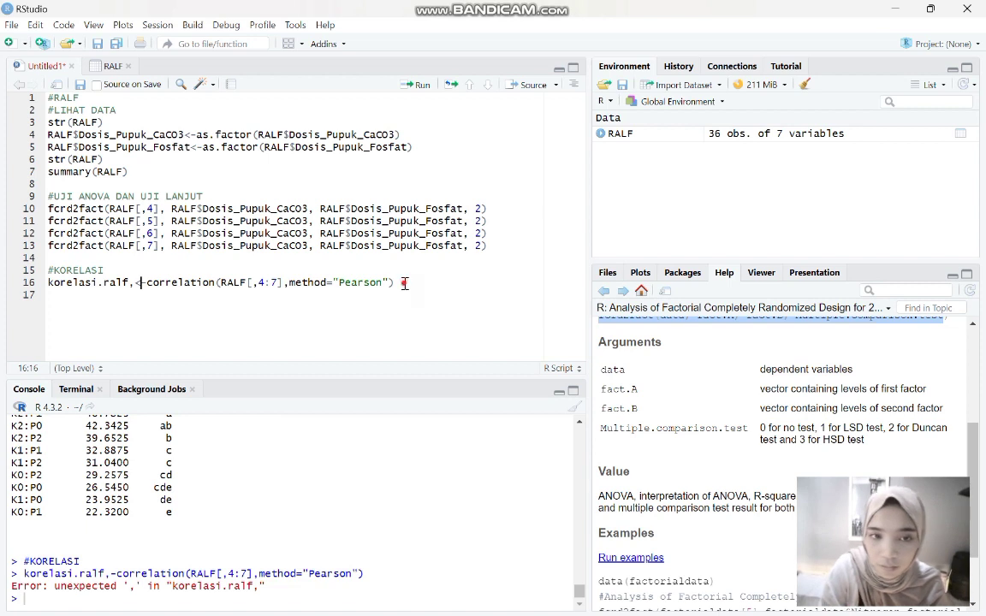
click(418, 84)
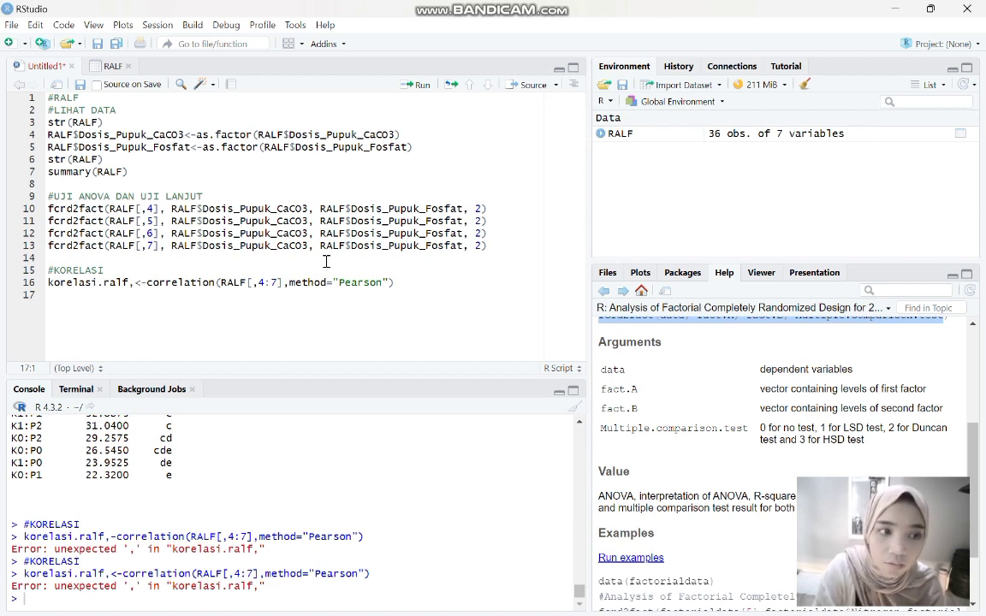
Step: Add korelasi.ralf on line 17 to print the result, and run lines 16 and 17 together
text(korelas)
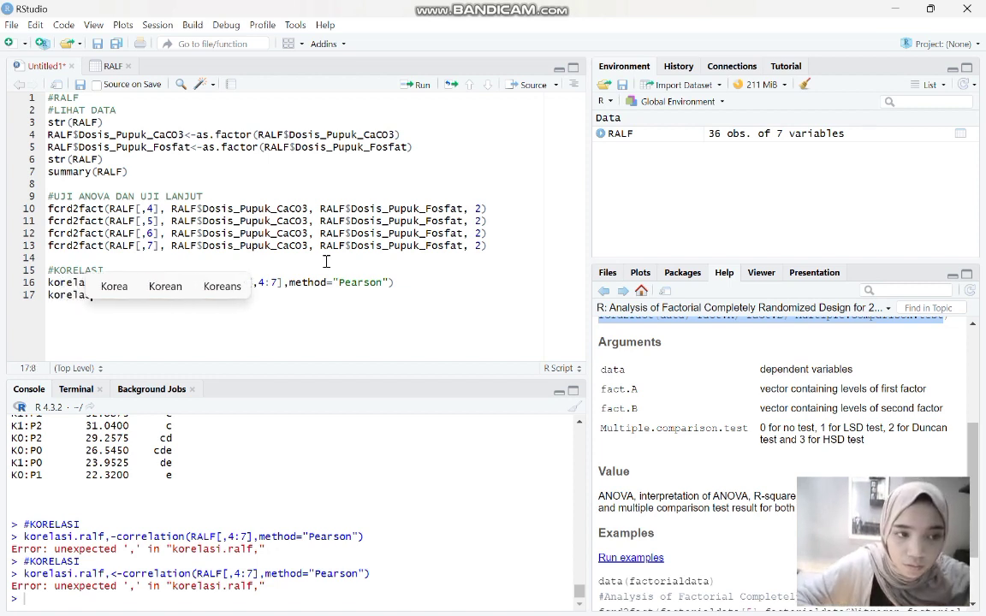
text(i.ralf)
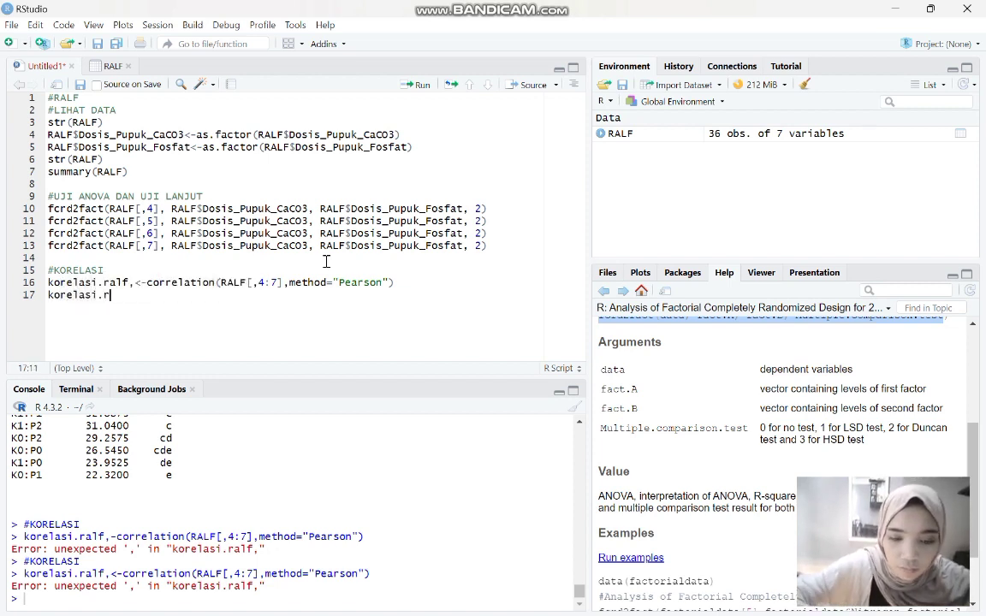
click(419, 283)
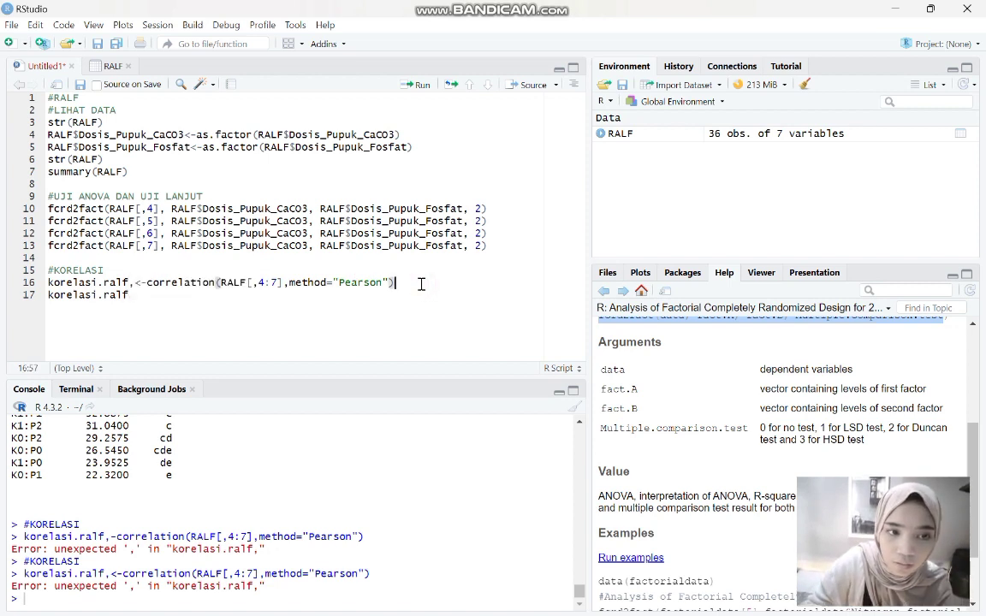
click(193, 282)
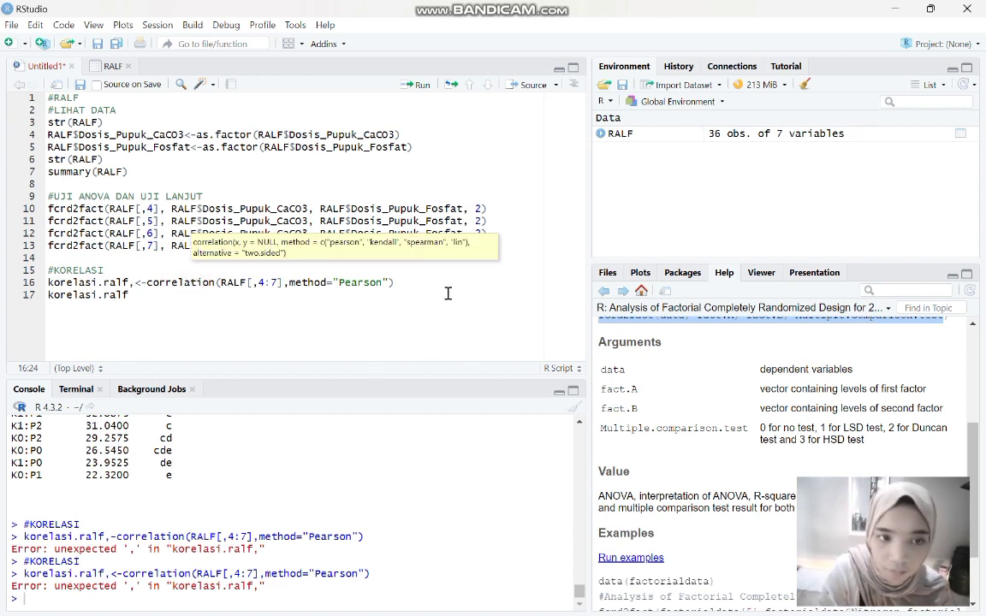
drag(128, 295, 48, 283)
click(416, 84)
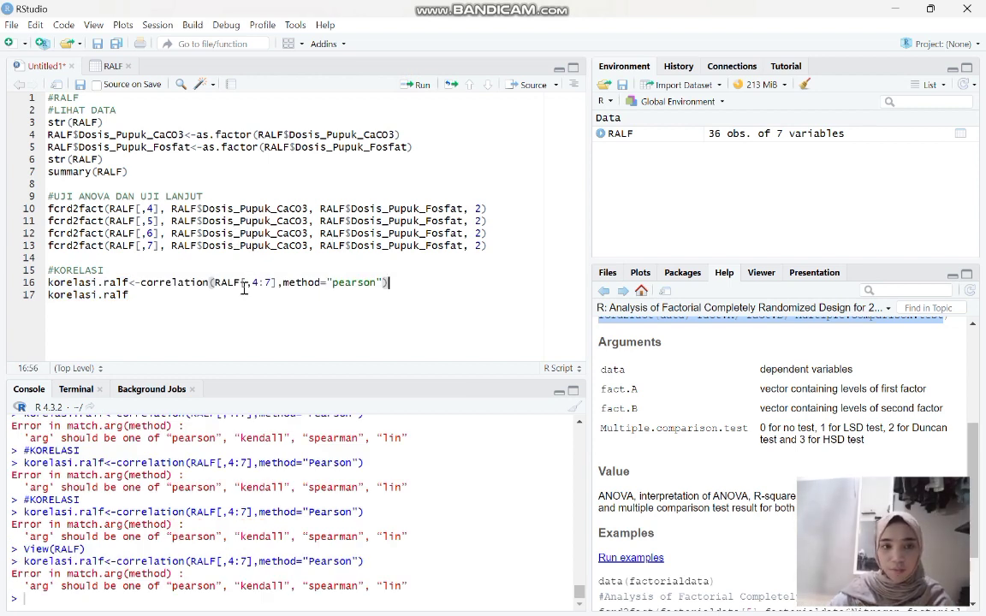
Step: Run lines 16 and 17 with method="pearson" to compute and print the correlations, undoing any accidental replacement of the code
drag(131, 298, 48, 281)
key(Return)
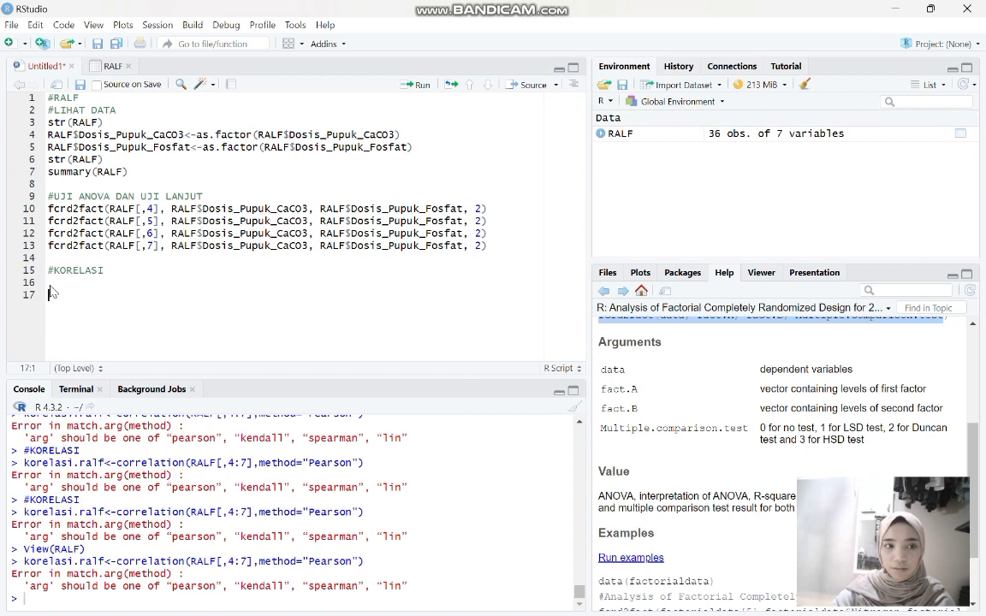
key(ctrl+z)
click(422, 88)
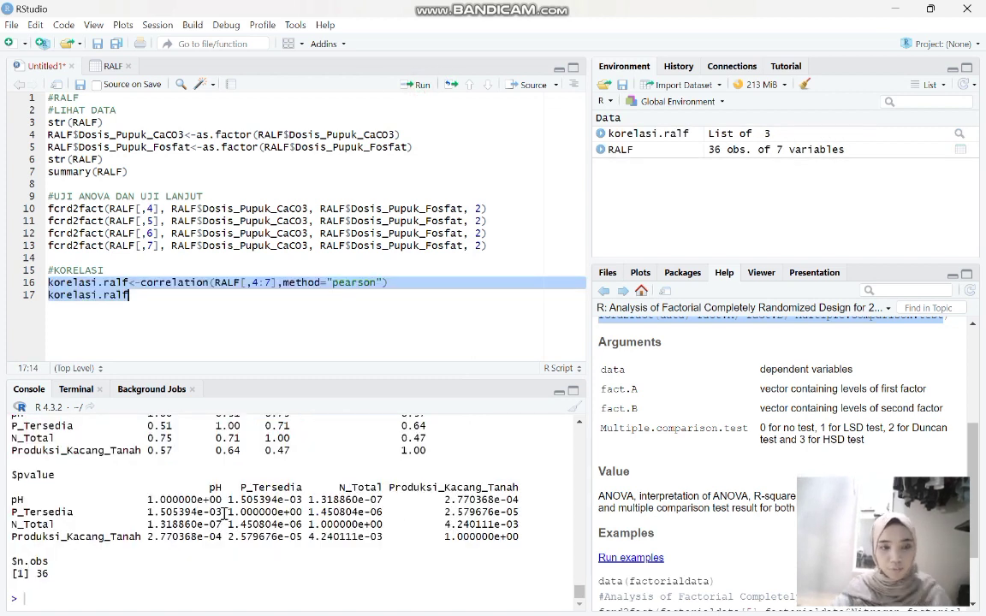
Step: Examine the correlation coefficients and p-values between pH, P_Tersedia, N_Total and Produksi_Kacang_Tanah in the console output
scroll(224, 515, up, 2)
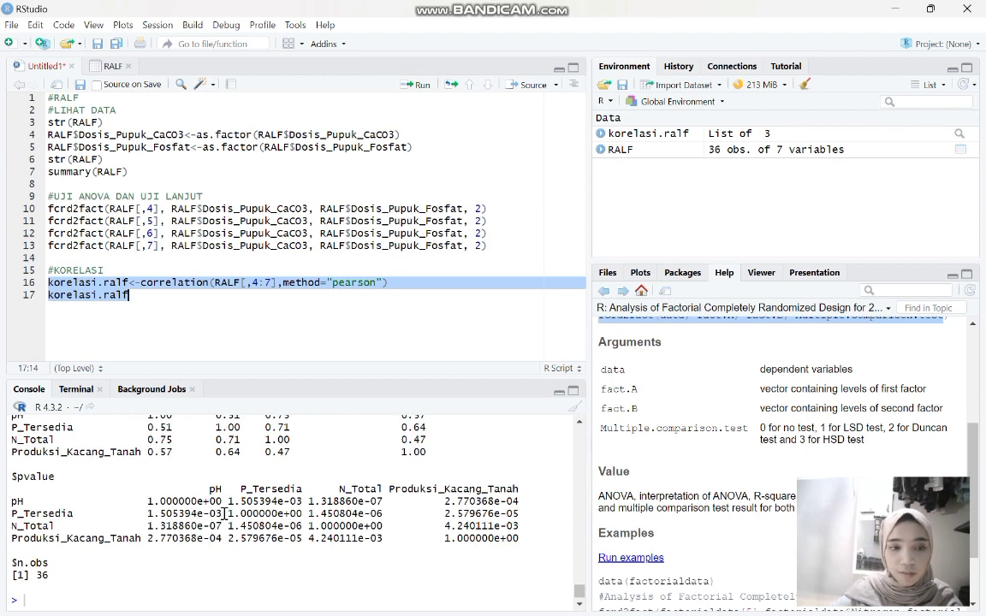
scroll(223, 515, down, 1)
scroll(223, 514, down, 1)
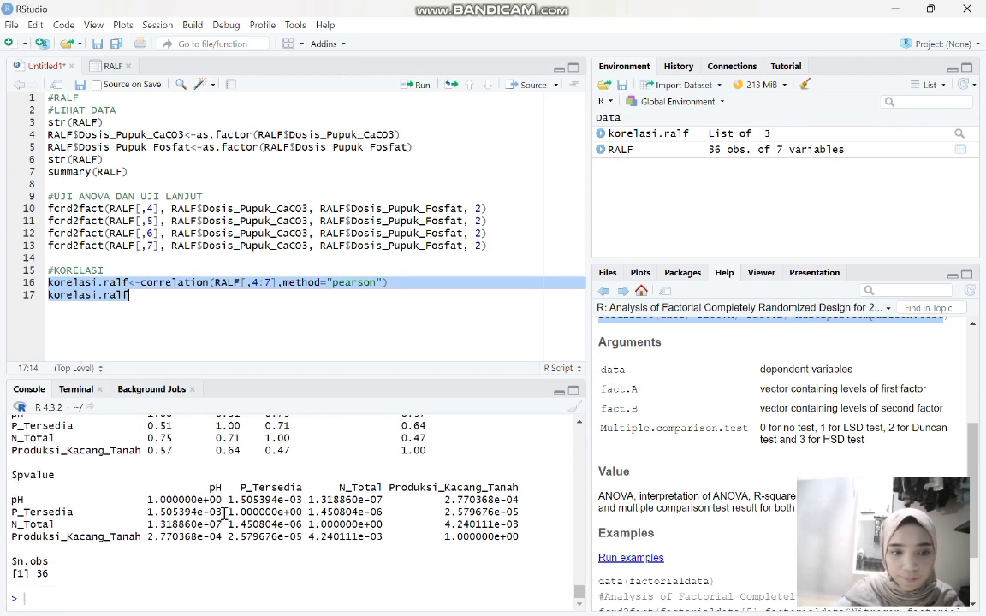
scroll(224, 514, up, 3)
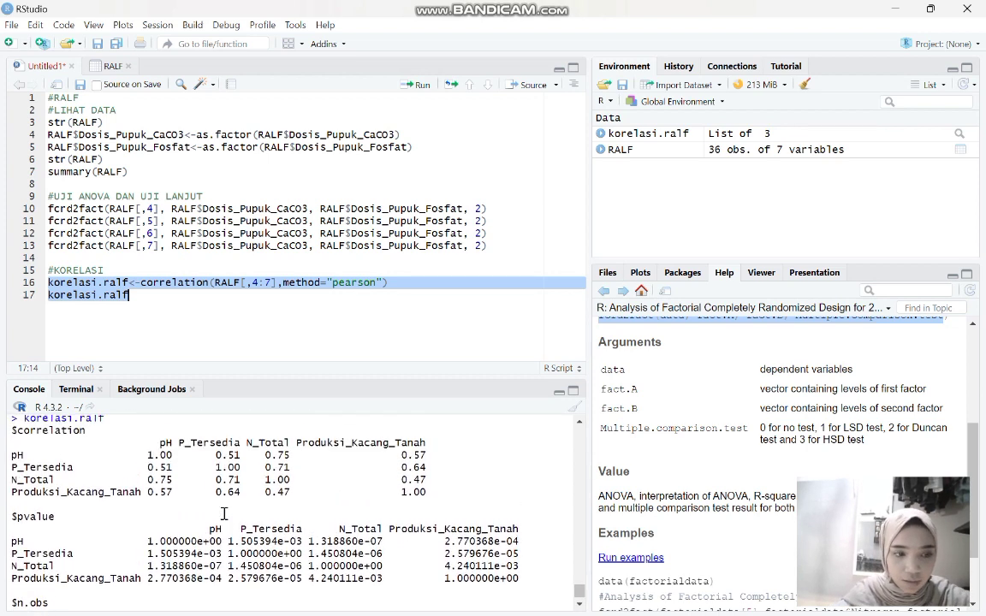
scroll(223, 514, down, 1)
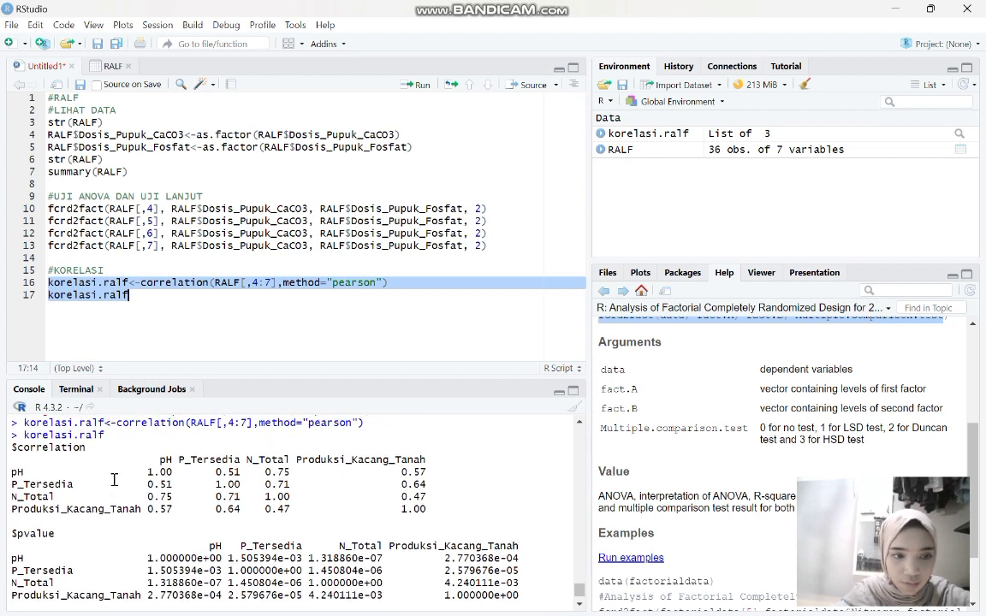
scroll(112, 484, down, 1)
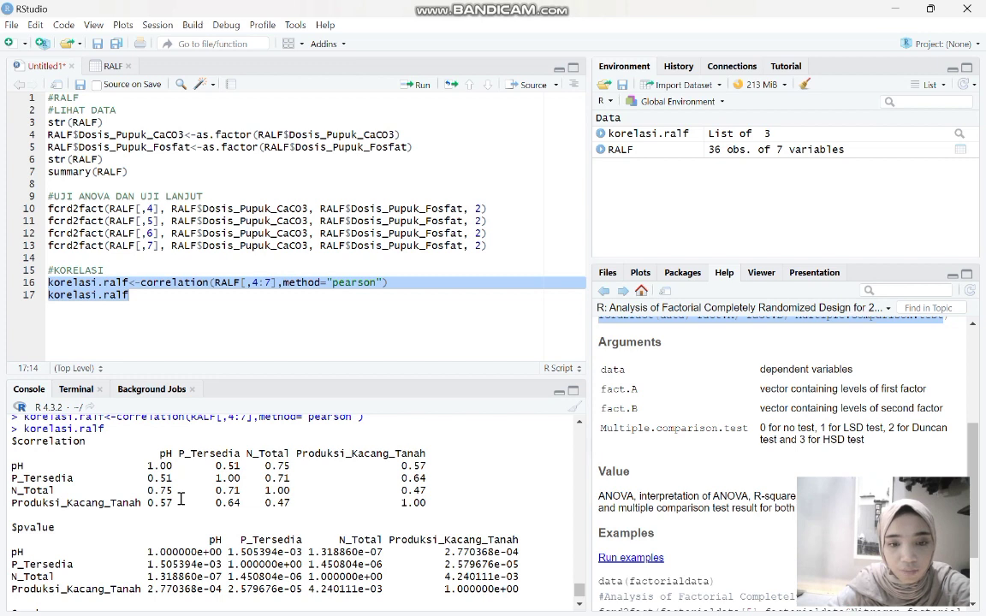
scroll(197, 540, down, 2)
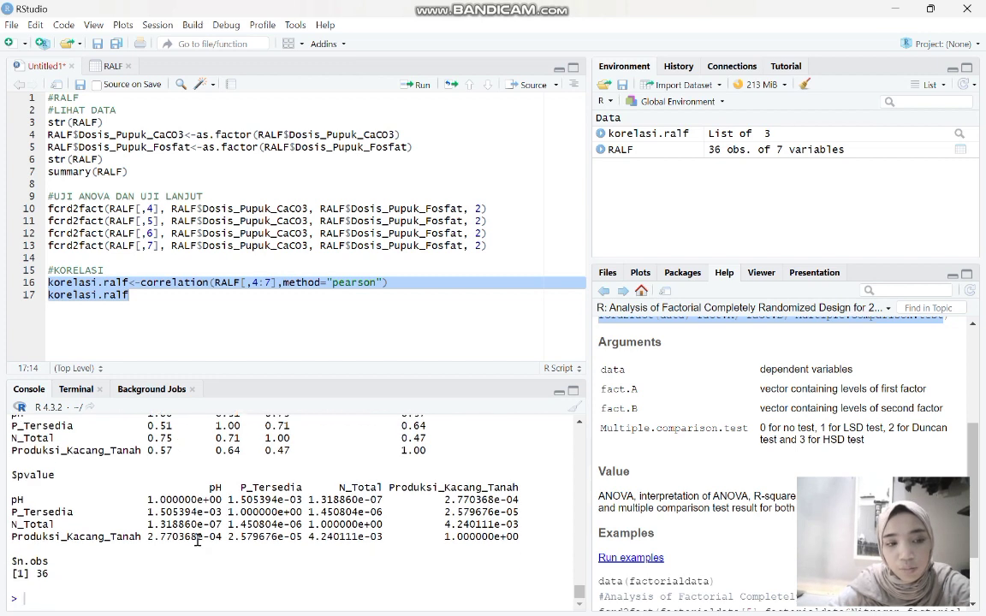
scroll(198, 540, up, 2)
scroll(198, 540, down, 2)
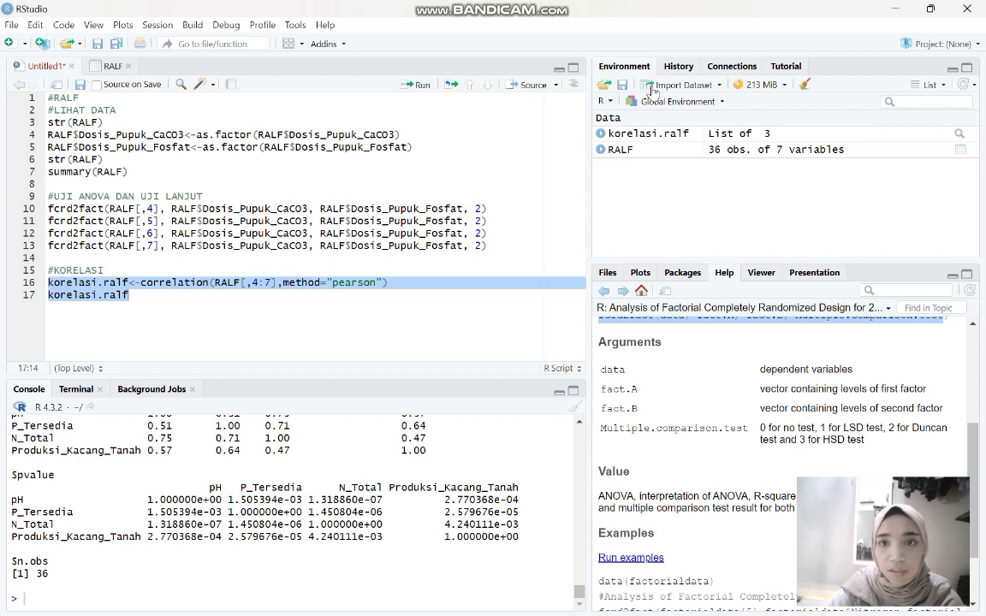
Step: Start an Excel data import and choose Tugas Rancob.xlsx from the Downloads folder as the source file
click(681, 85)
click(700, 150)
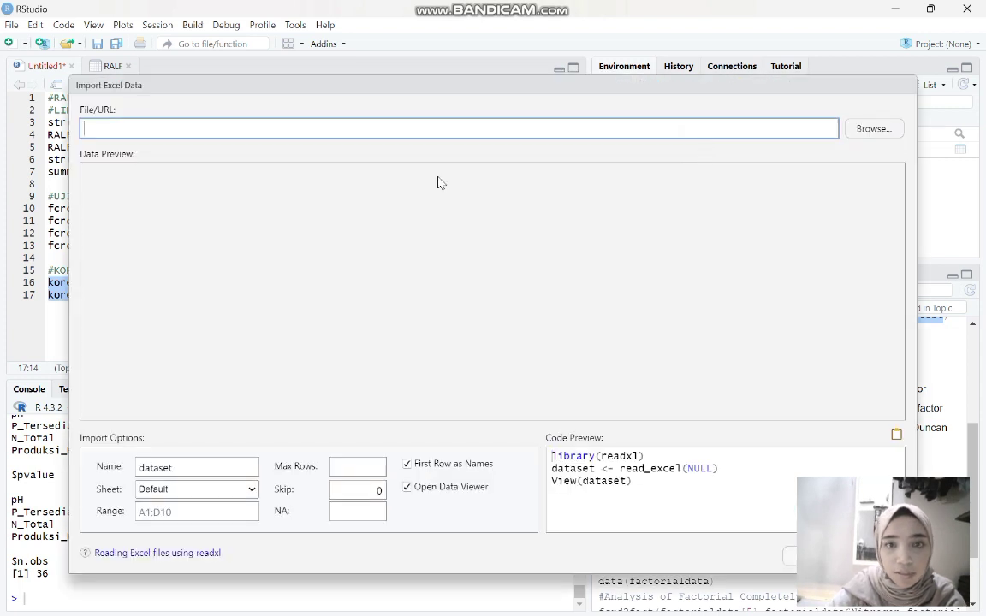
click(889, 129)
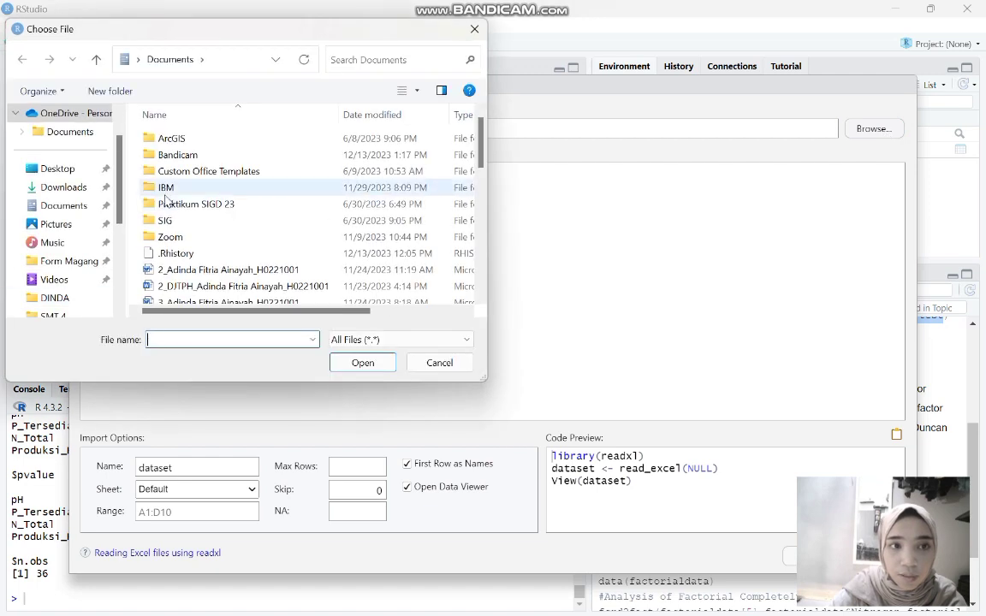
scroll(175, 244, down, 3)
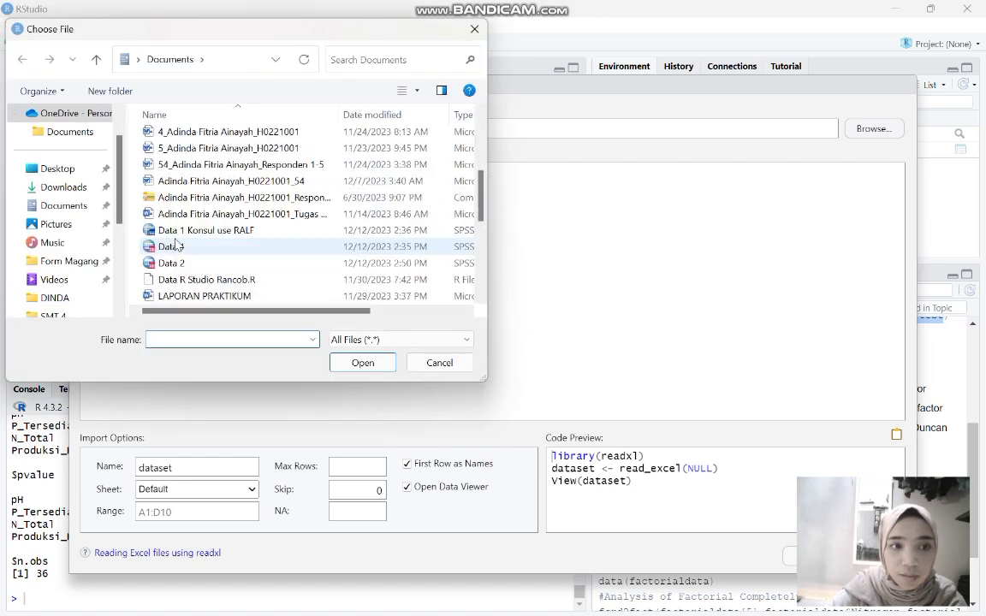
click(72, 187)
scroll(386, 274, down, 1)
double_click(402, 286)
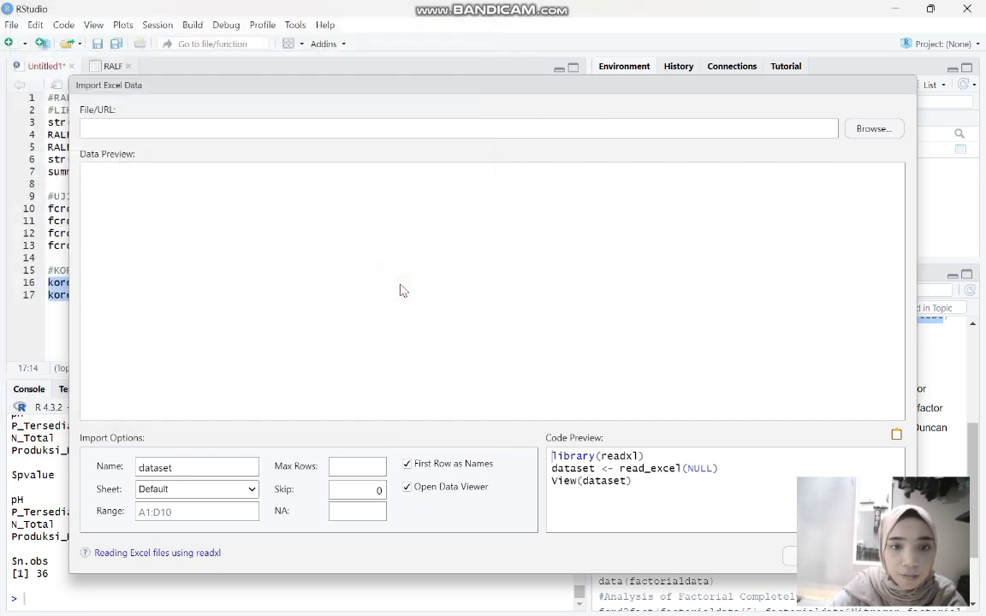
Step: Name the imported dataset RAKF and select RAKF as the sheet to read
click(238, 466)
double_click(237, 467)
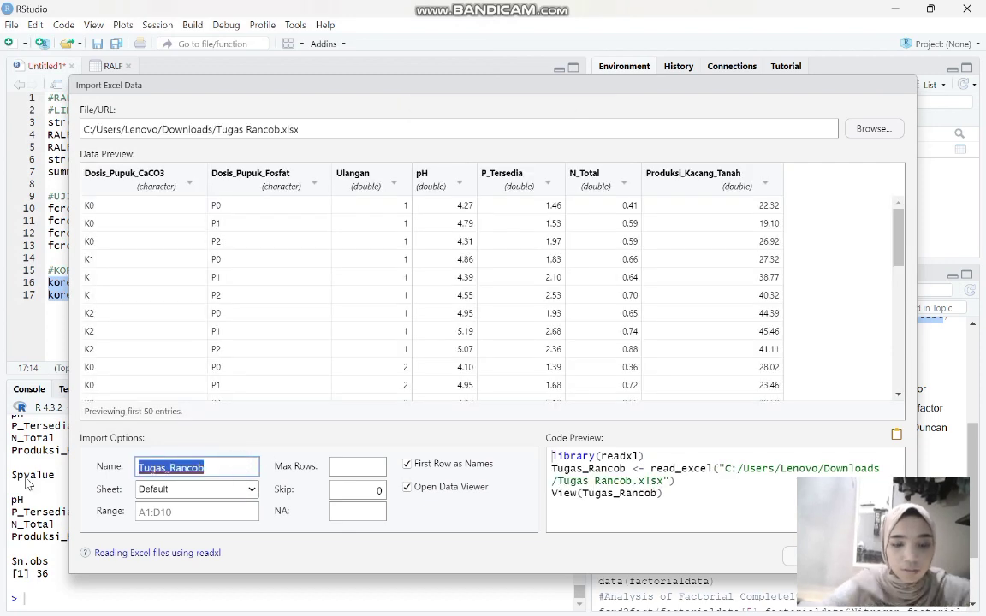
text(RAKF)
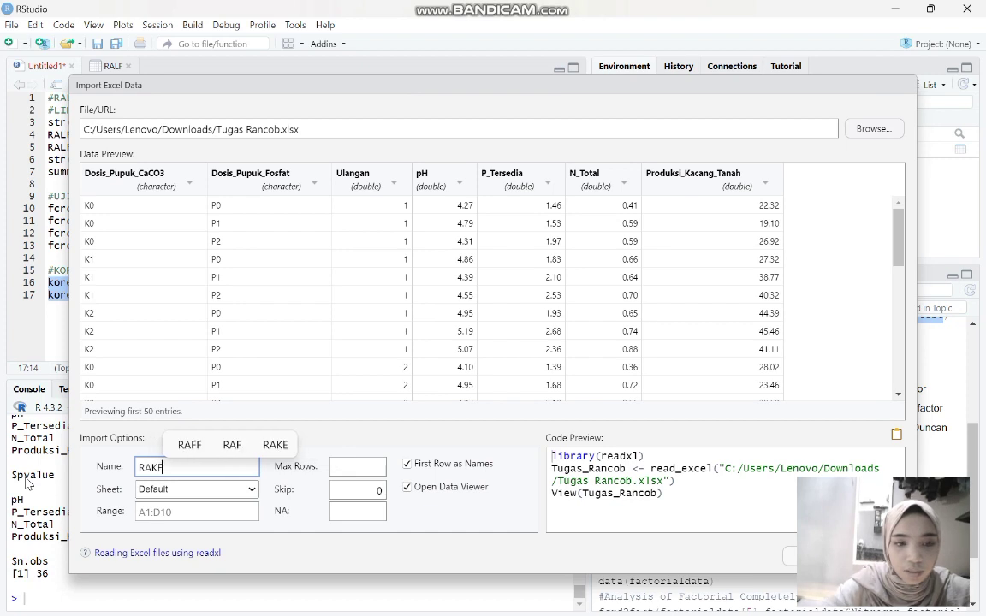
click(183, 488)
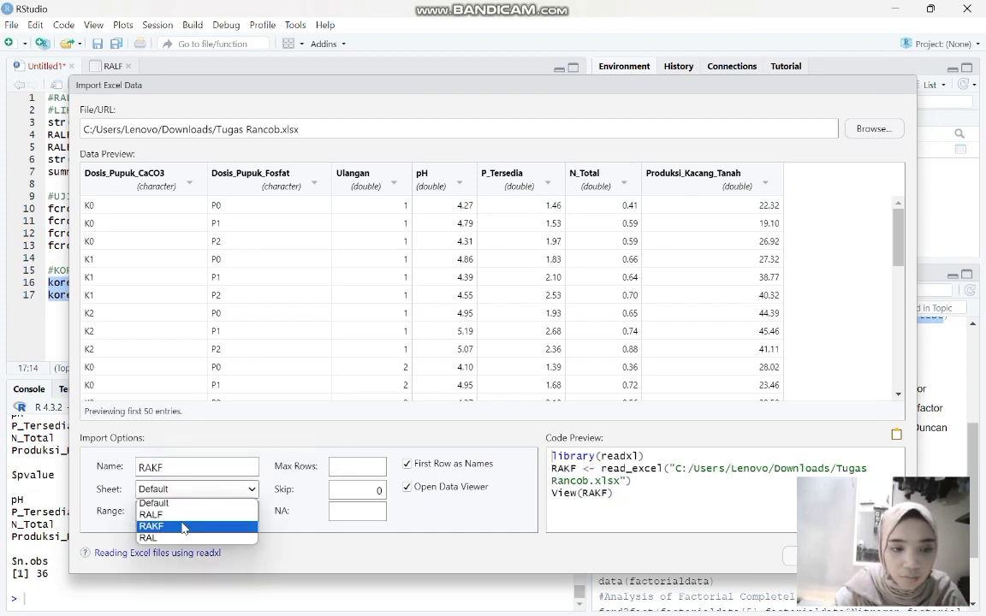
click(183, 527)
Step: Check the extent of the RAKF sheet in Excel, then import the data in RStudio with the range A1:G37
click(203, 514)
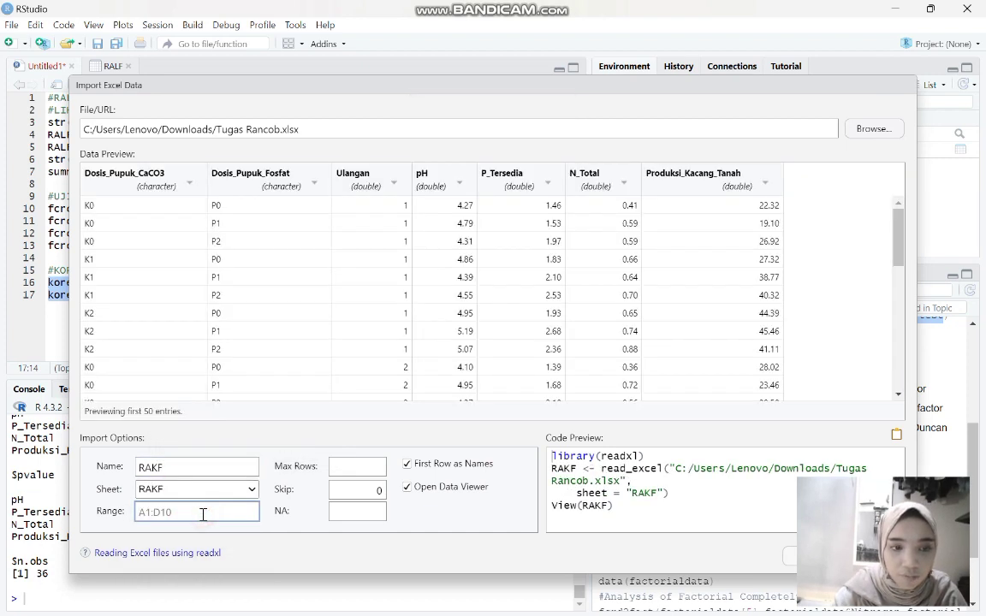
mouse_move(597, 613)
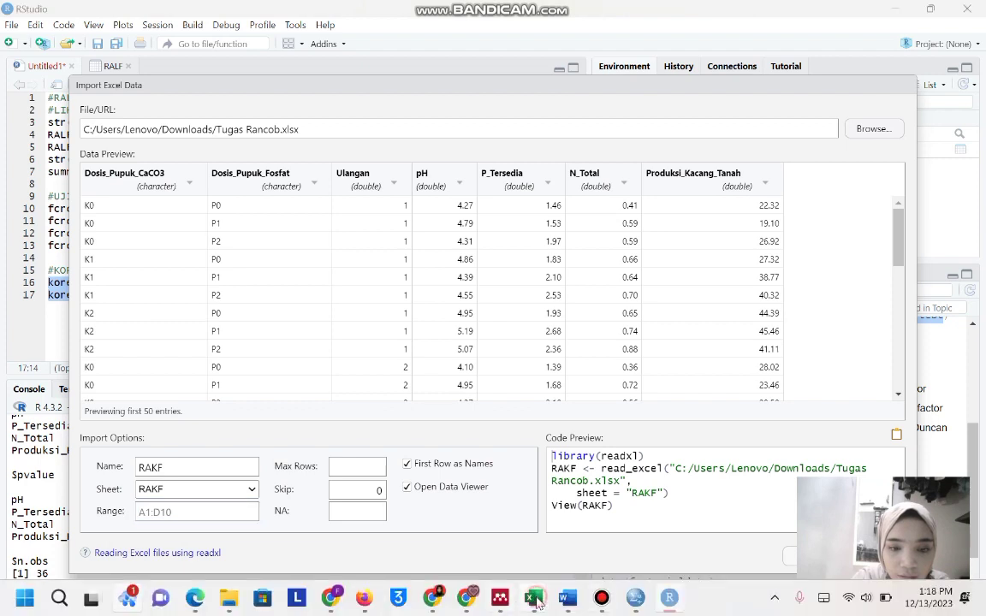
click(532, 597)
click(148, 586)
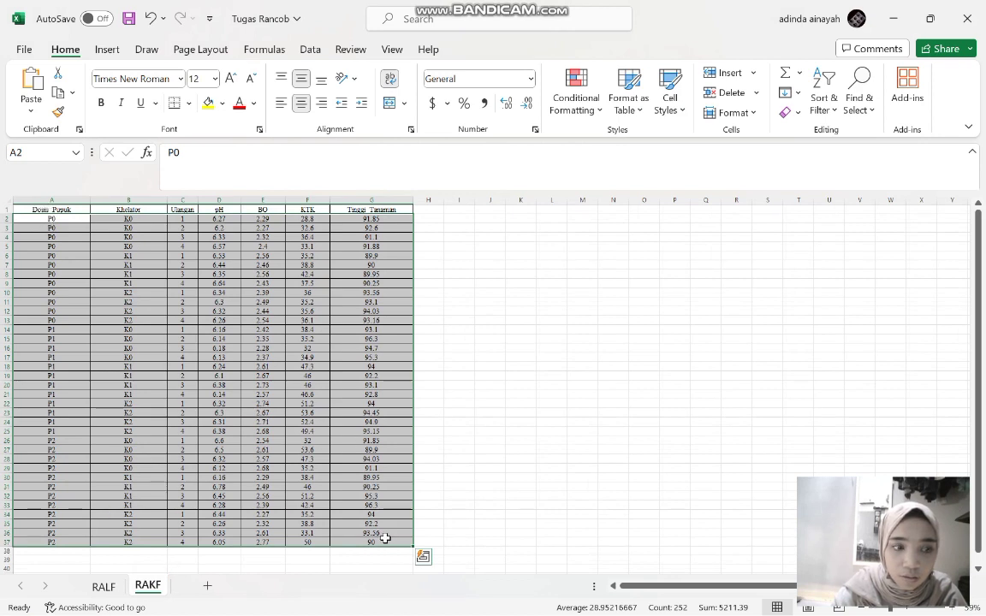
click(897, 19)
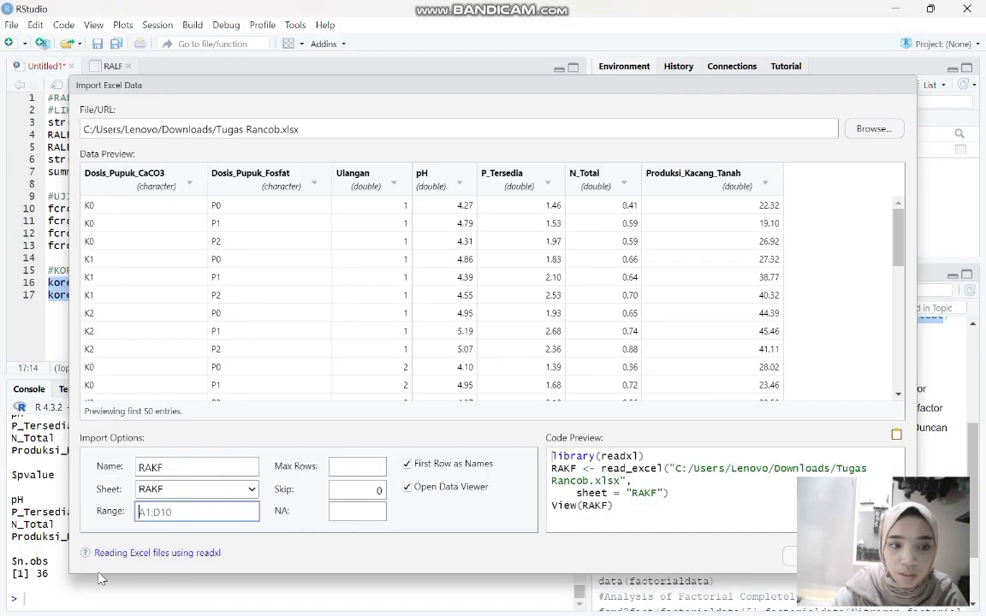
text(A1)
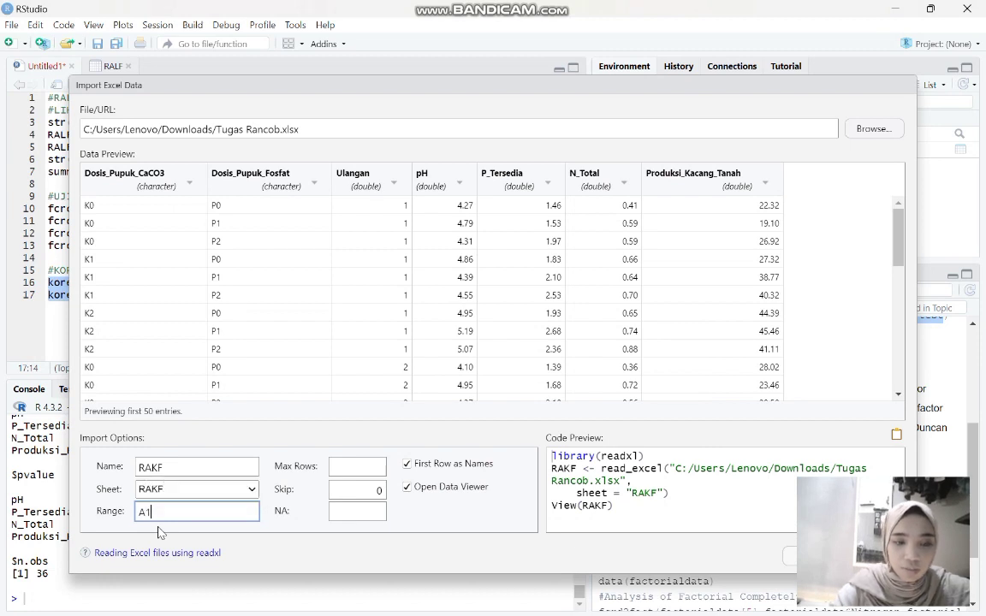
text(:G37)
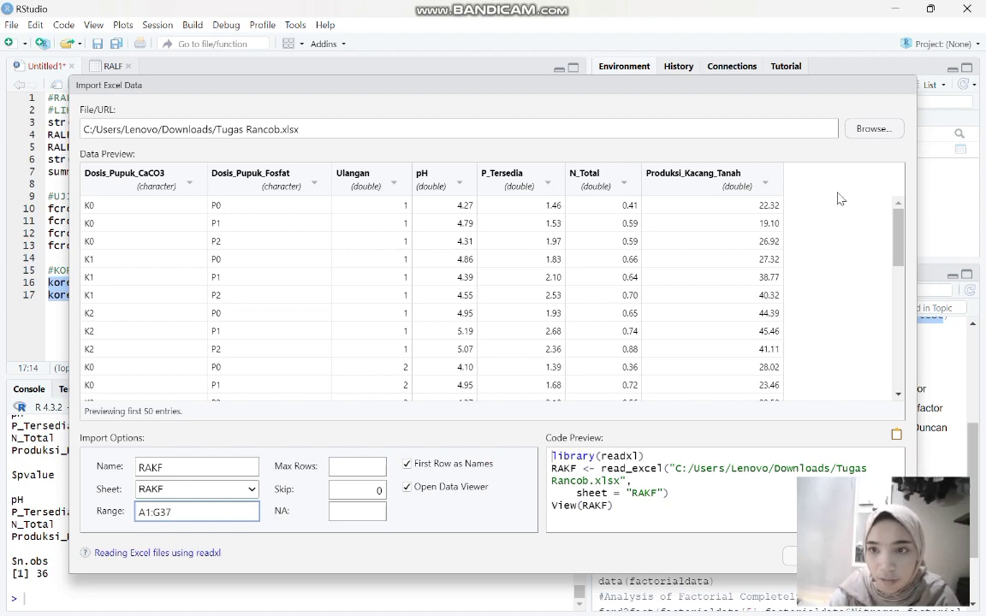
drag(847, 88, 726, 42)
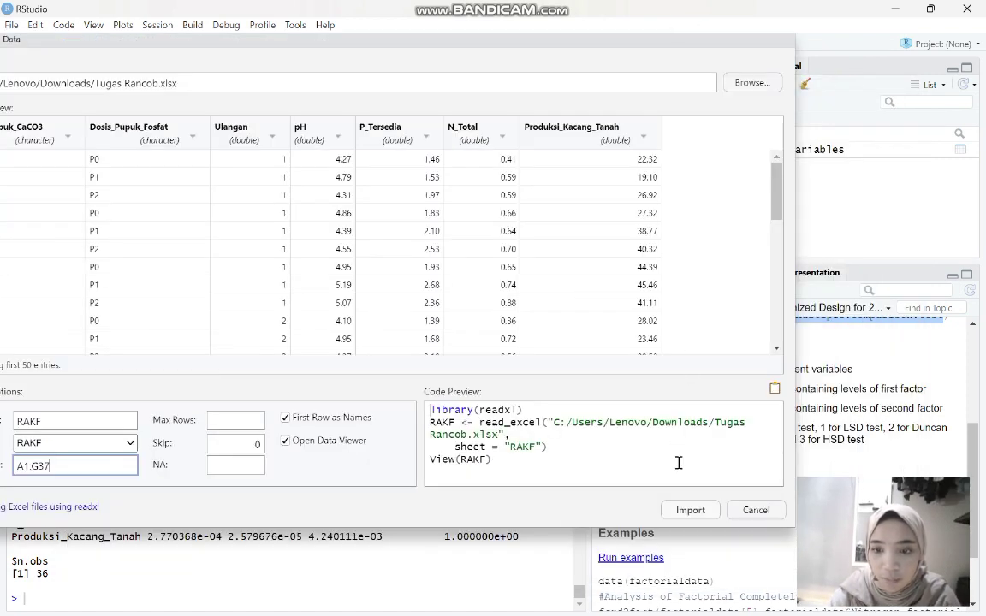
click(690, 510)
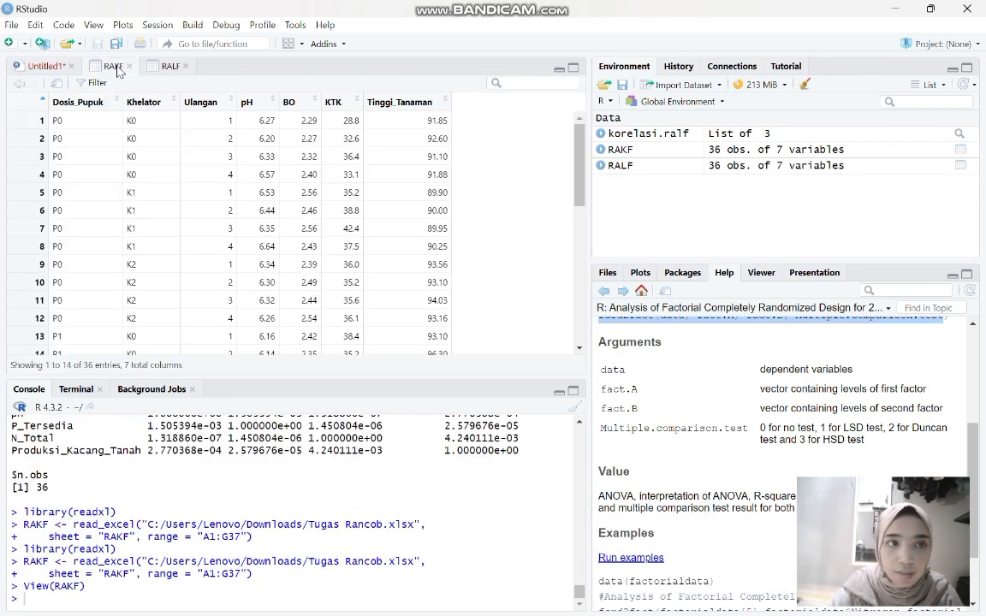
Step: Add the comment headings #RAKF and #LIHAT DATA on lines 19 and 20 of the script, leaving line 18 blank
click(40, 69)
click(192, 298)
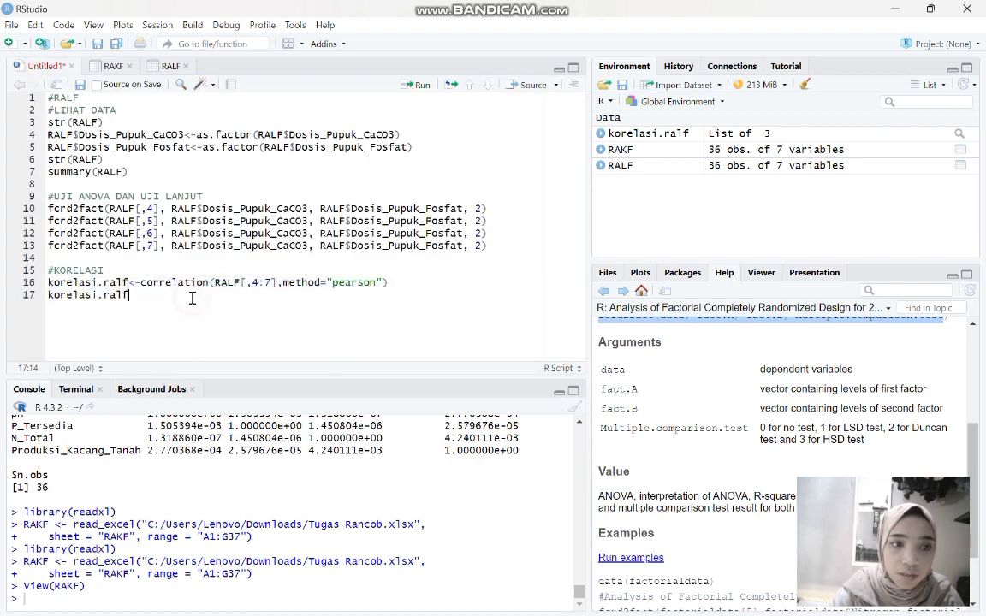
key(Return)
key(Return)
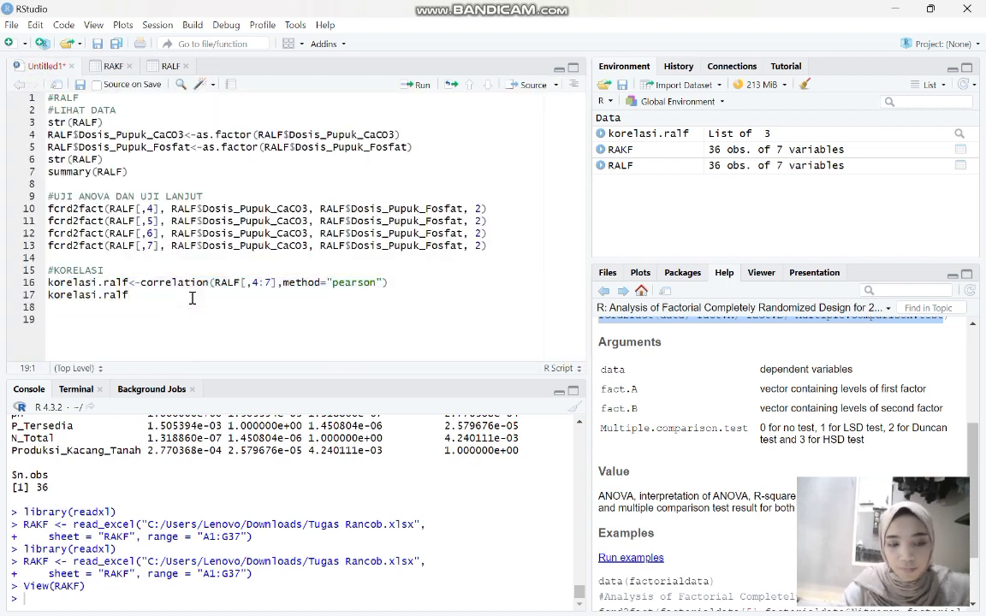
text(#RAKF)
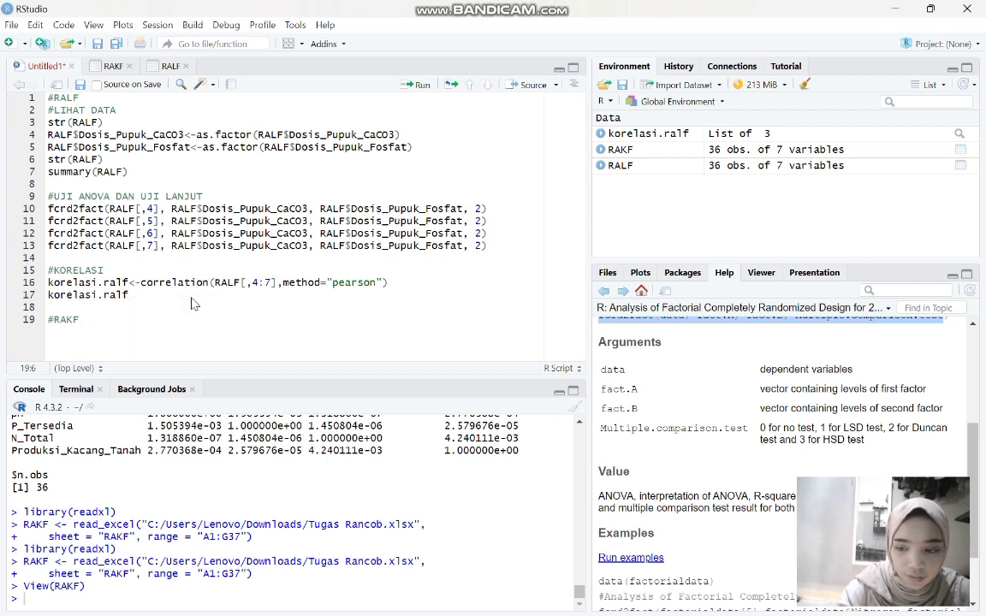
key(Return)
text(#)
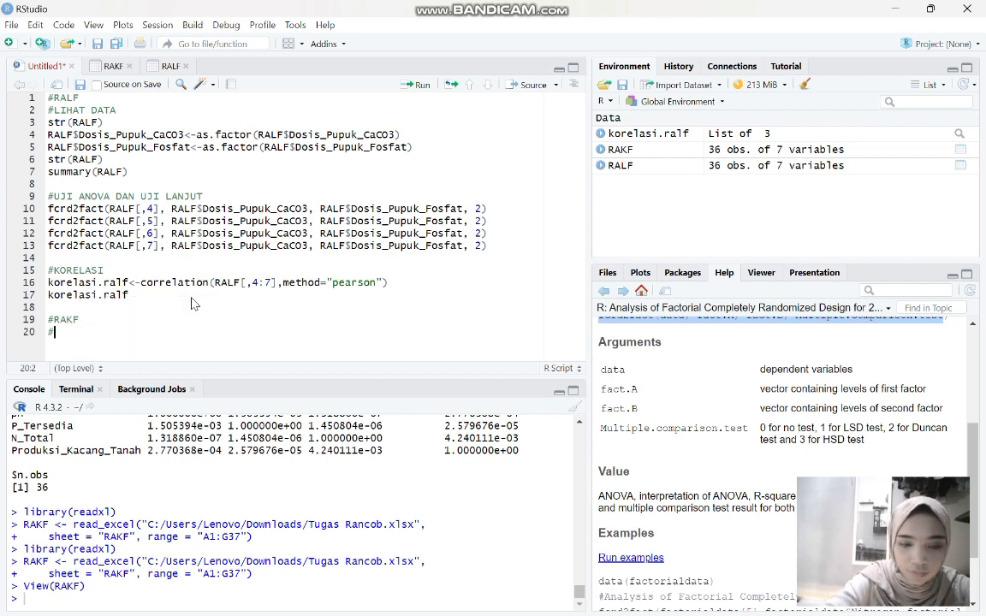
text(LIHAT DATA)
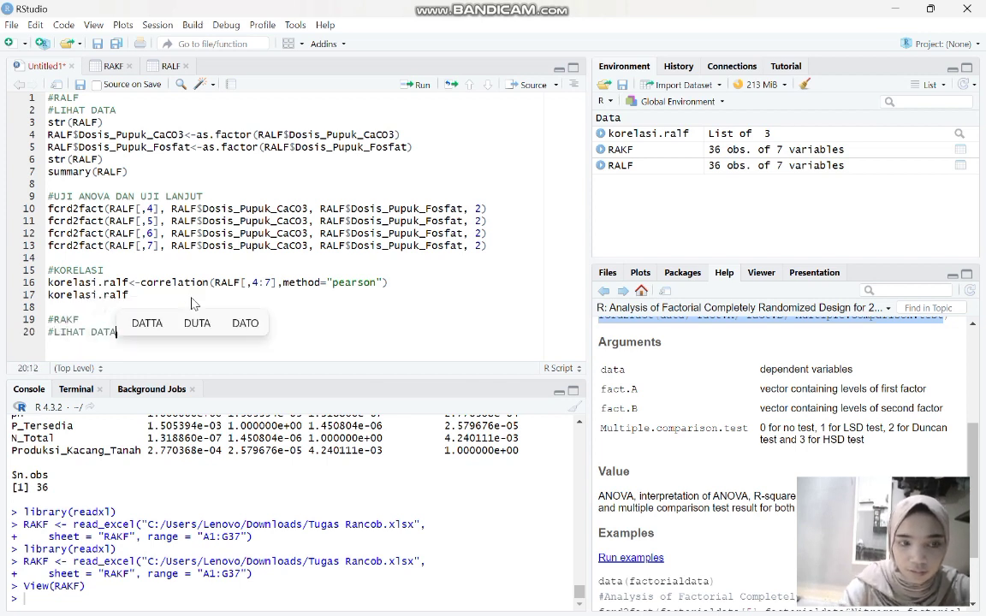
Step: Add str(RAKF) on line 21 and run the new RAKF section to print the dataset's structure
key(Return)
text(str)
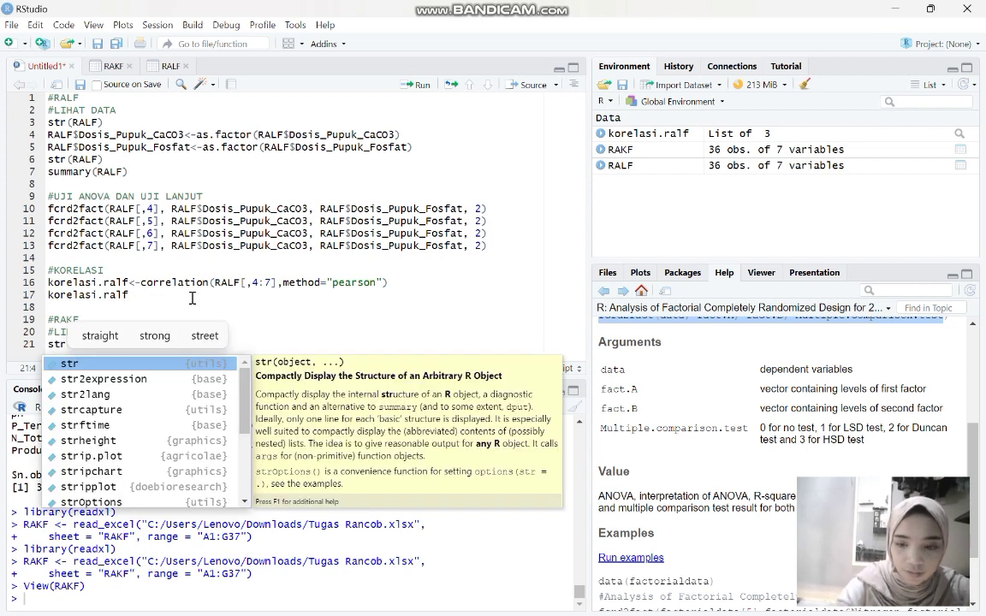
text((RAKF)
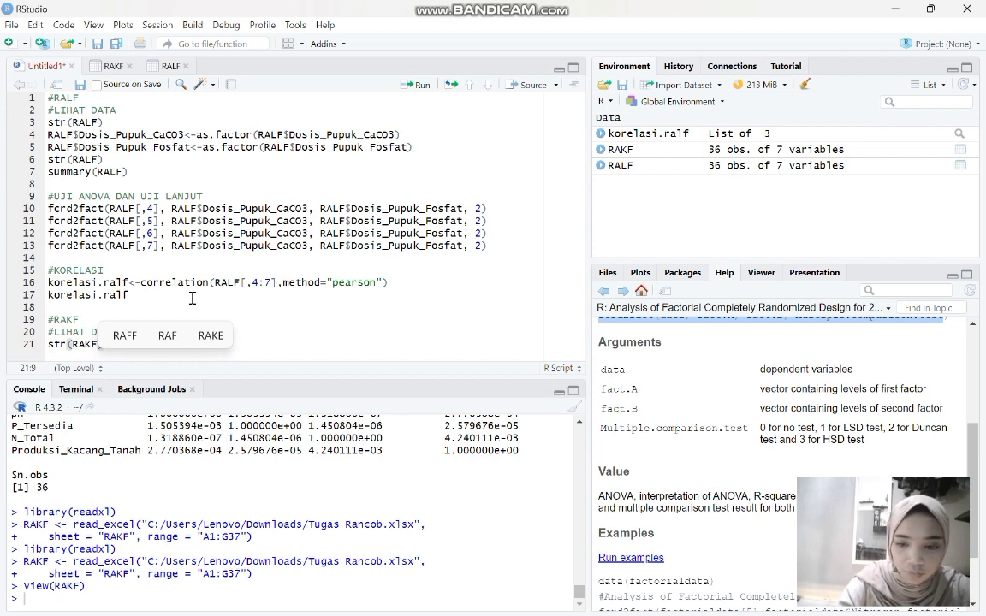
text())
click(425, 91)
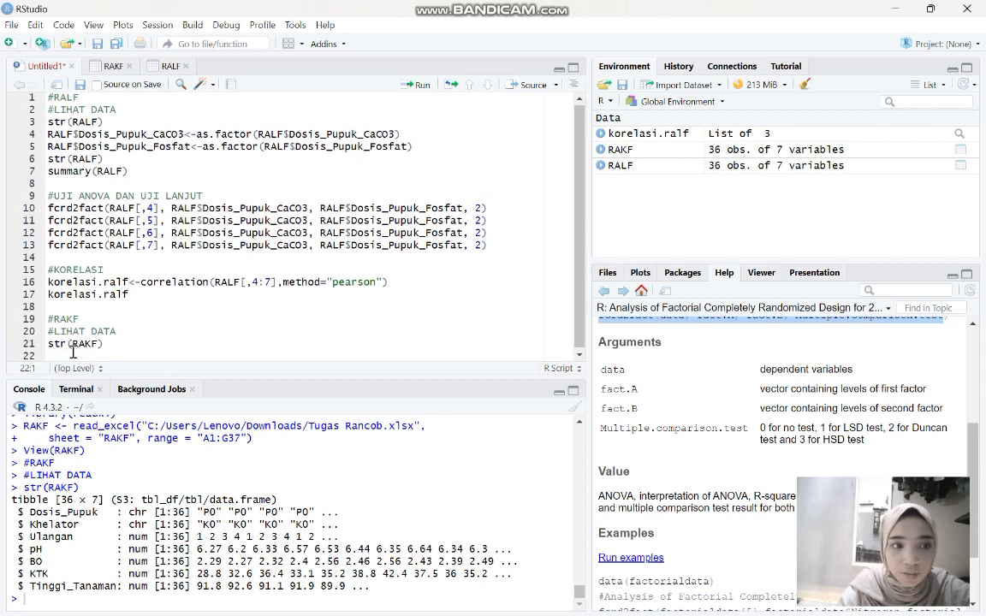
Step: Begin line 22 with an assignment to the fertilizer dose column, RAKF$Dosis_Pupuk<-
click(72, 354)
text(RA)
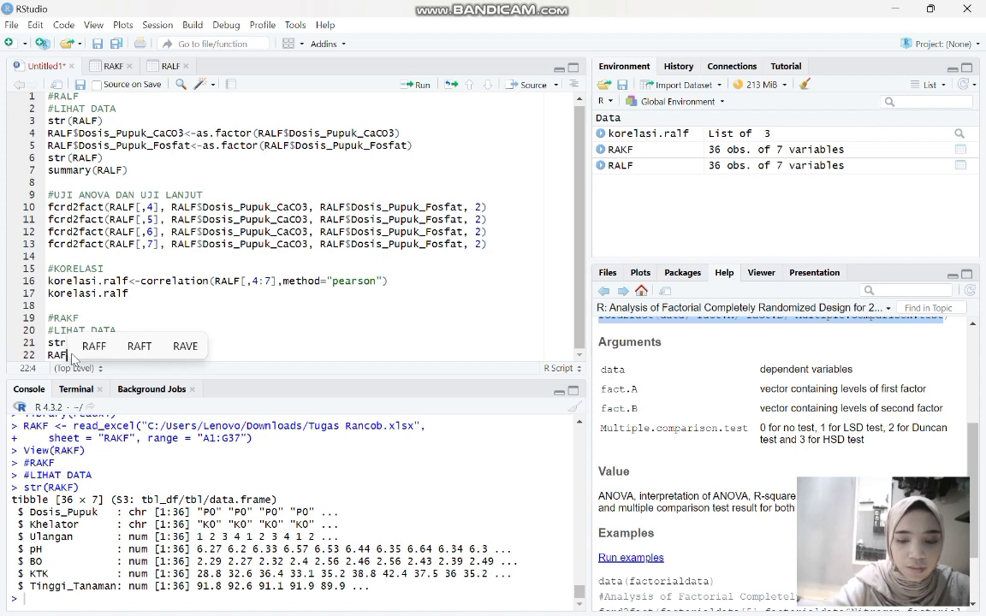
text(KF)
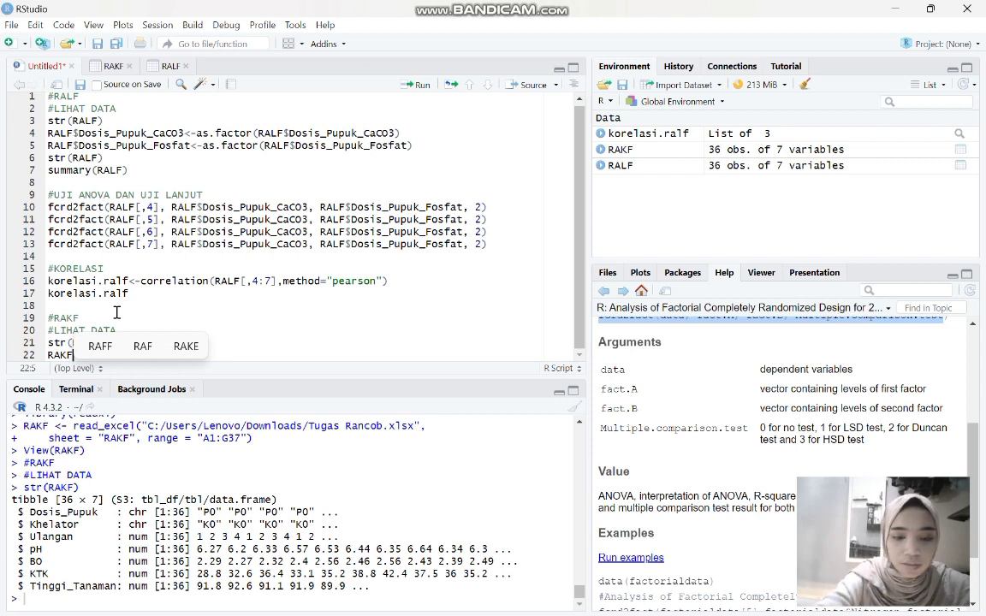
text($)
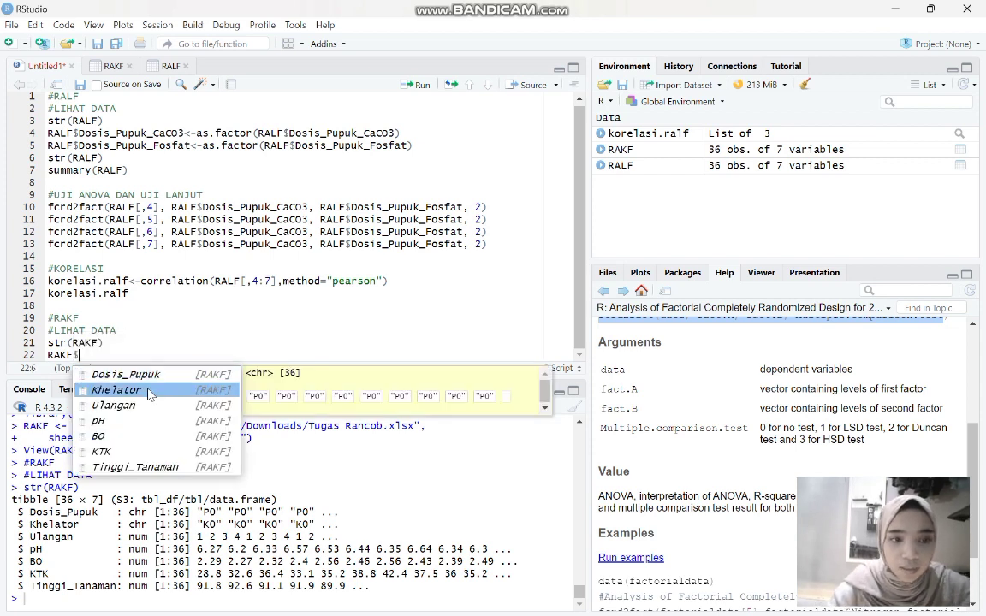
key(Return)
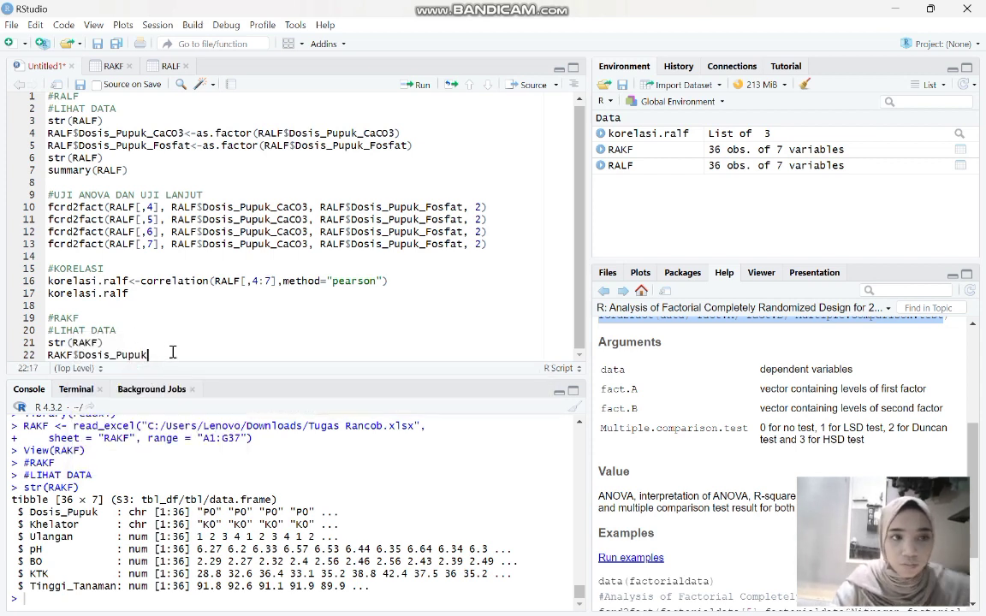
text(,)
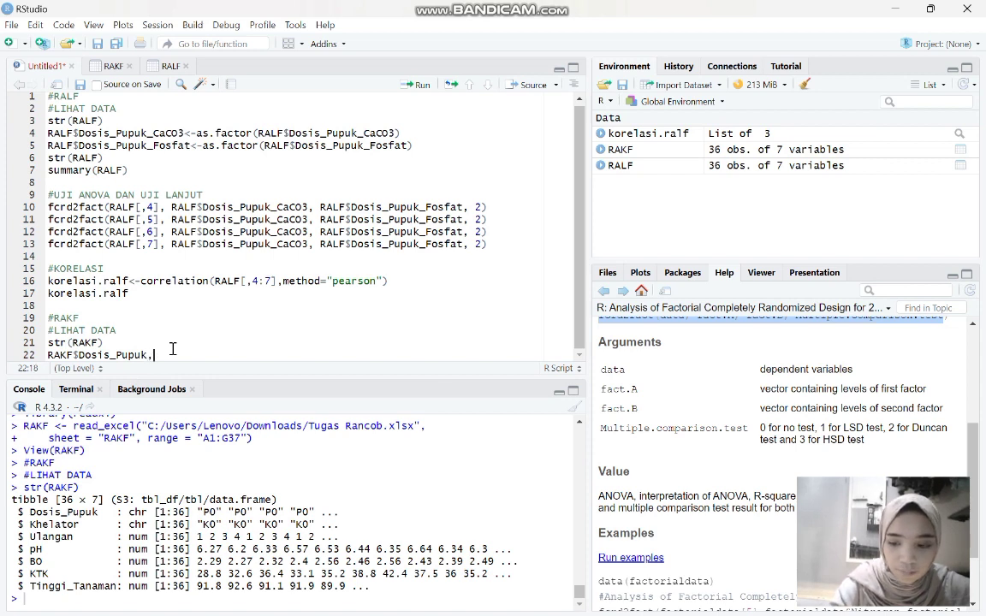
key(BackSpace)
key(BackSpace)
text(<-)
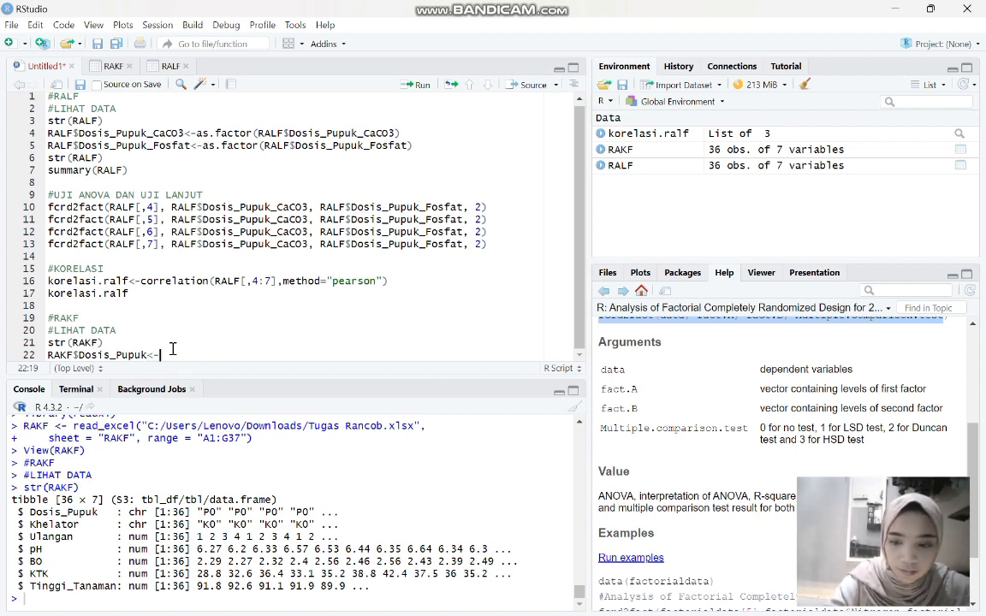
Step: Complete the fertilizer dose assignment on line 22 with as.factor(RALF$DOsis_Pupuk)
text(as.fact)
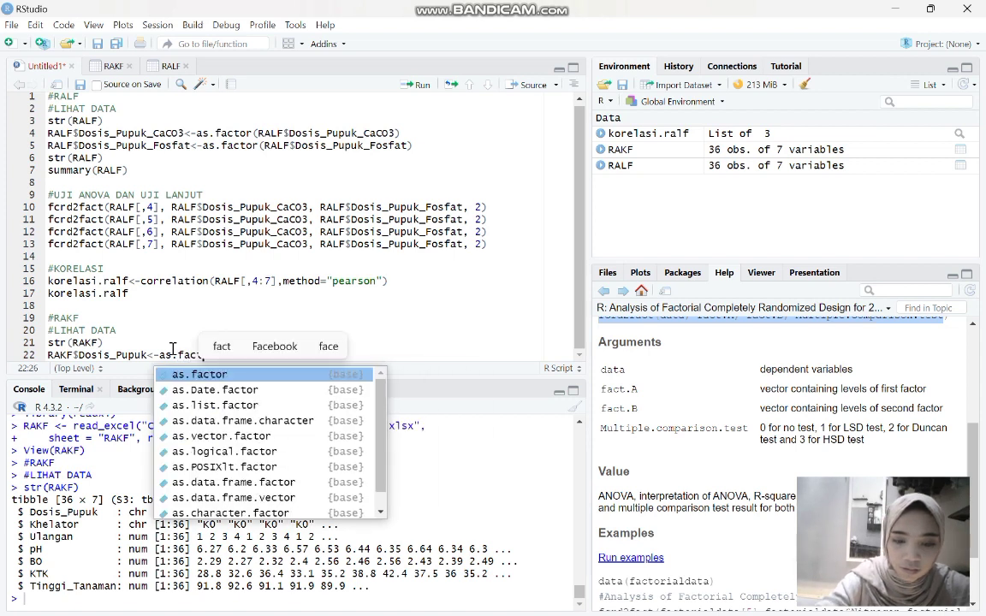
text(or()
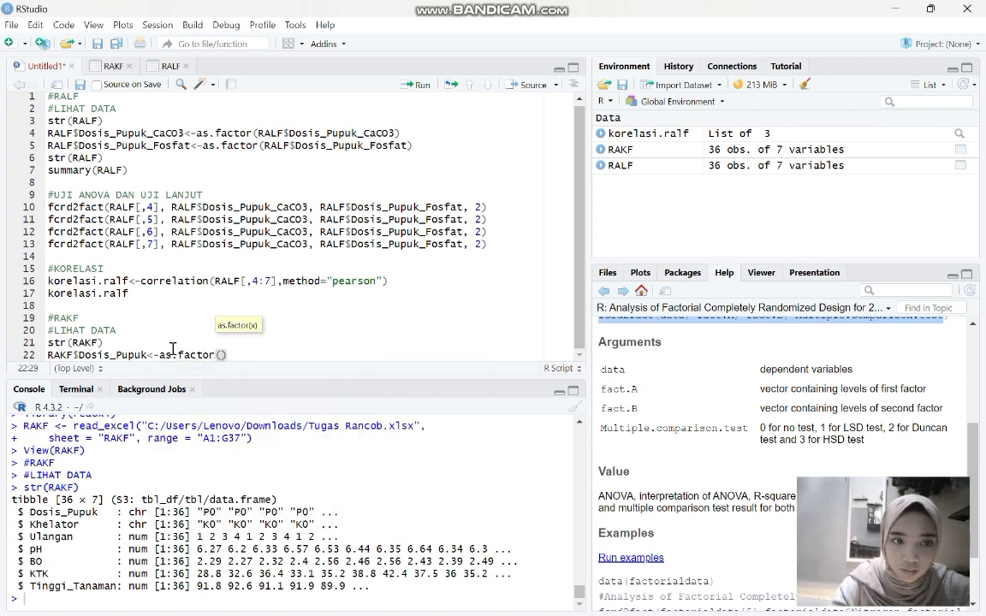
text(RALF)
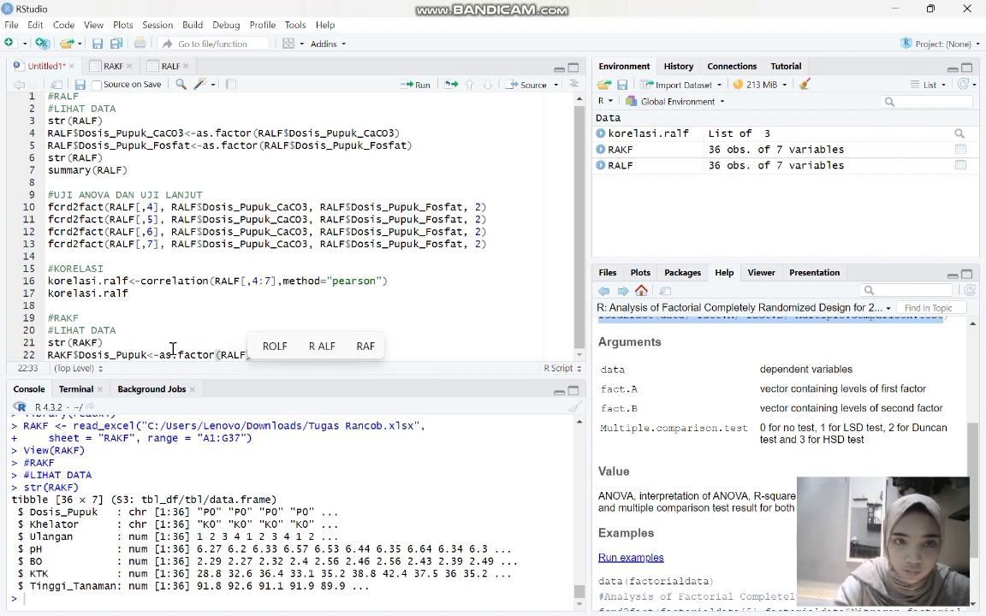
text($)
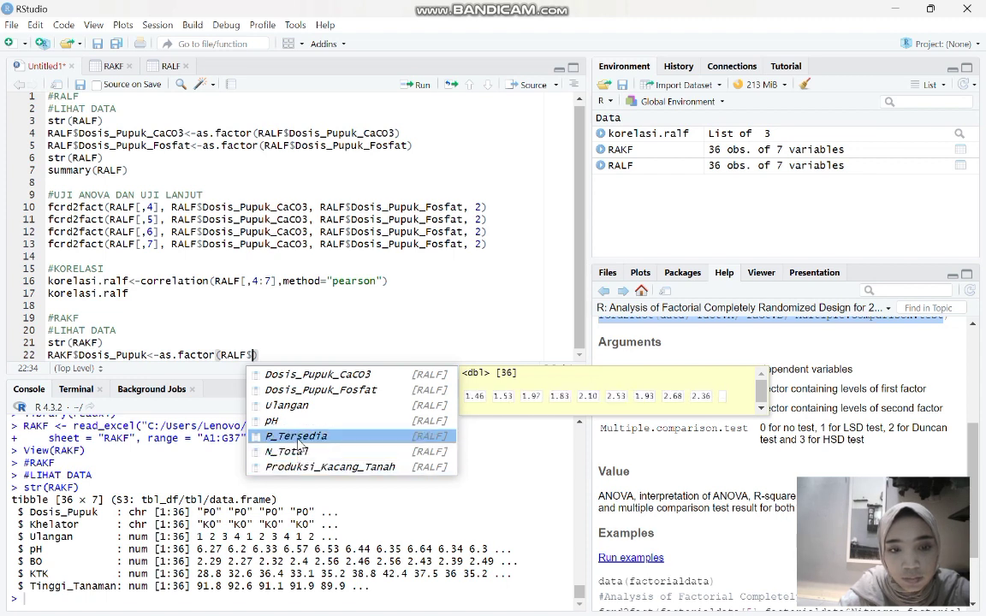
click(254, 352)
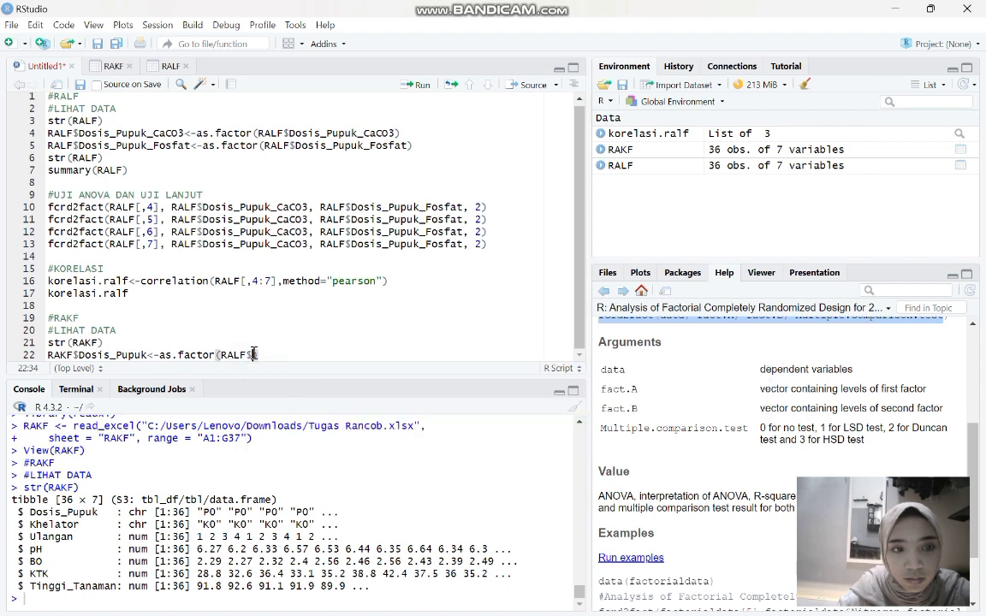
text(S)
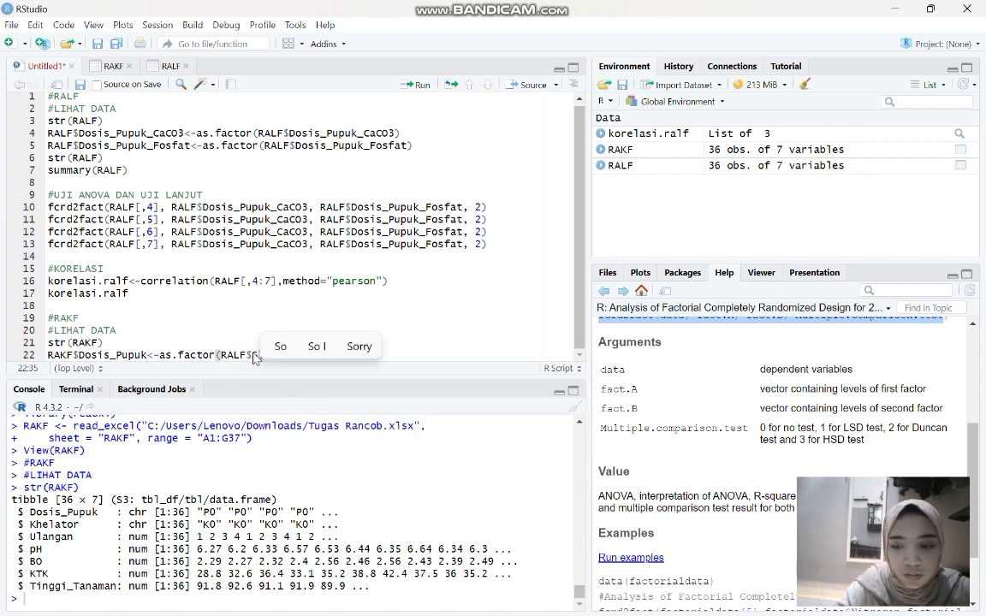
text(Osi)
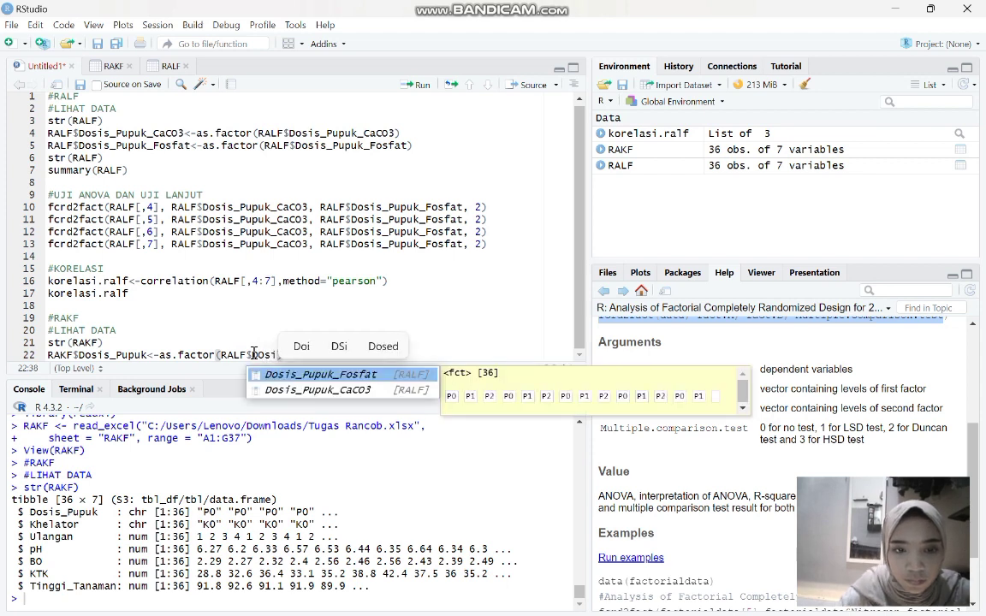
text(s_Pupu)
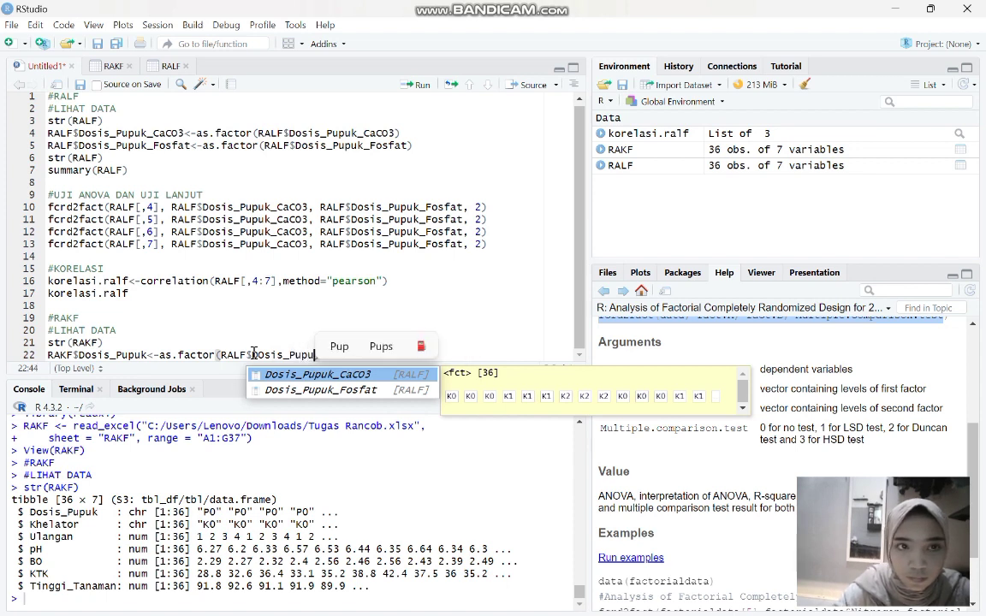
text(k)
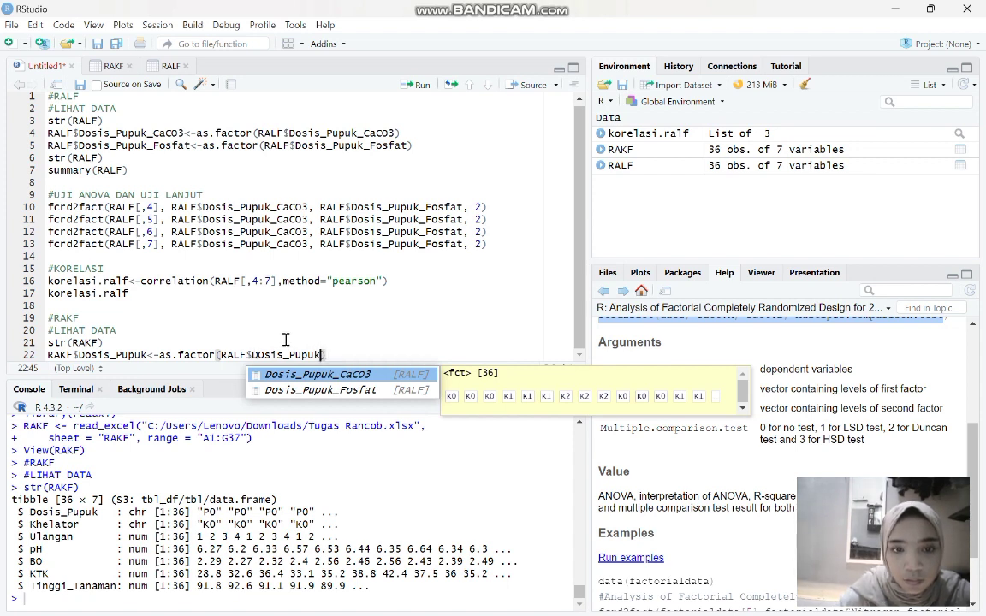
text())
Step: Rerun lines 1 to 3 of the script to print the RALF structure and look through the console output
click(413, 92)
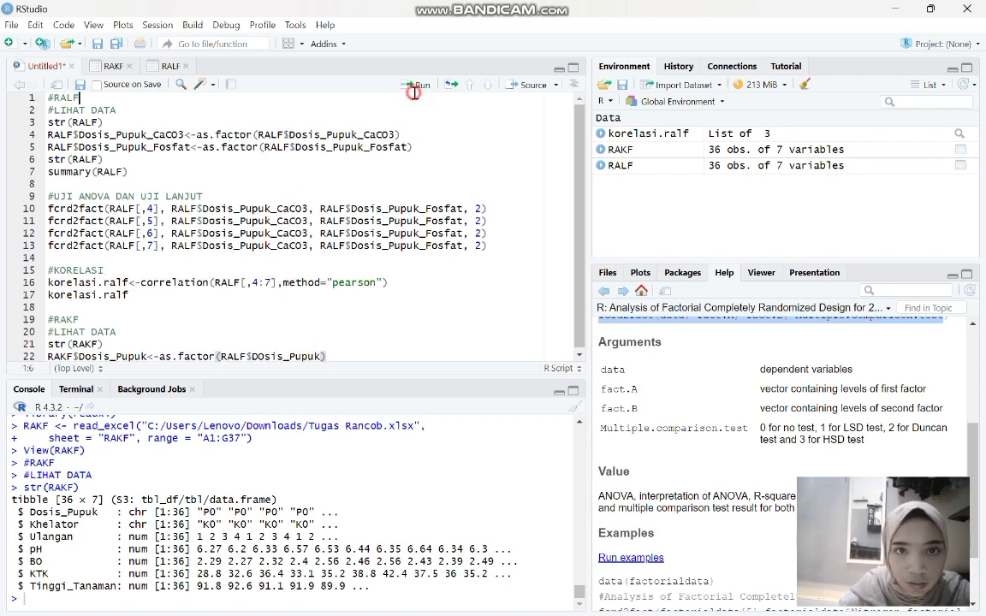
click(415, 85)
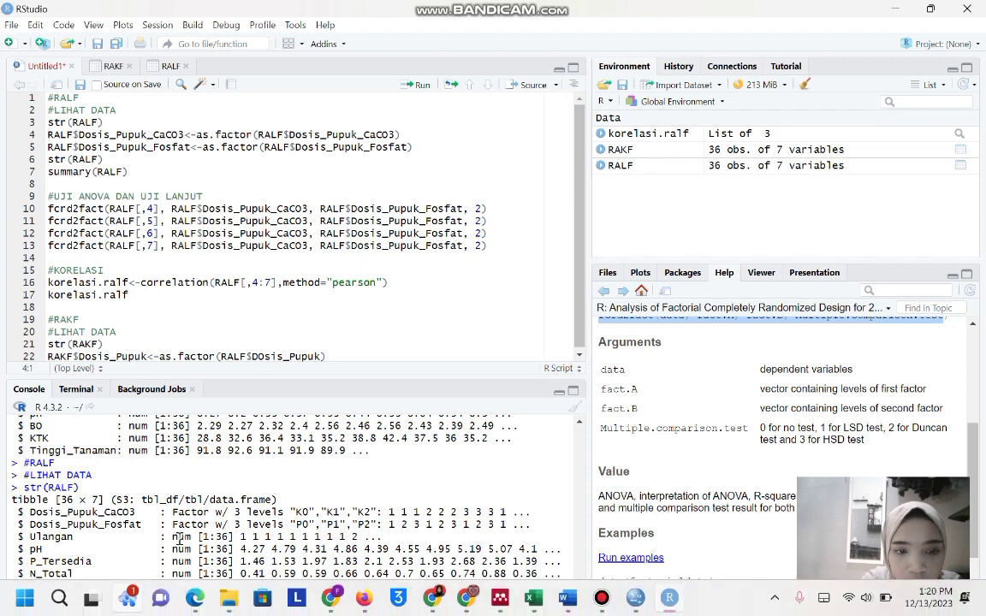
scroll(180, 531, up, 2)
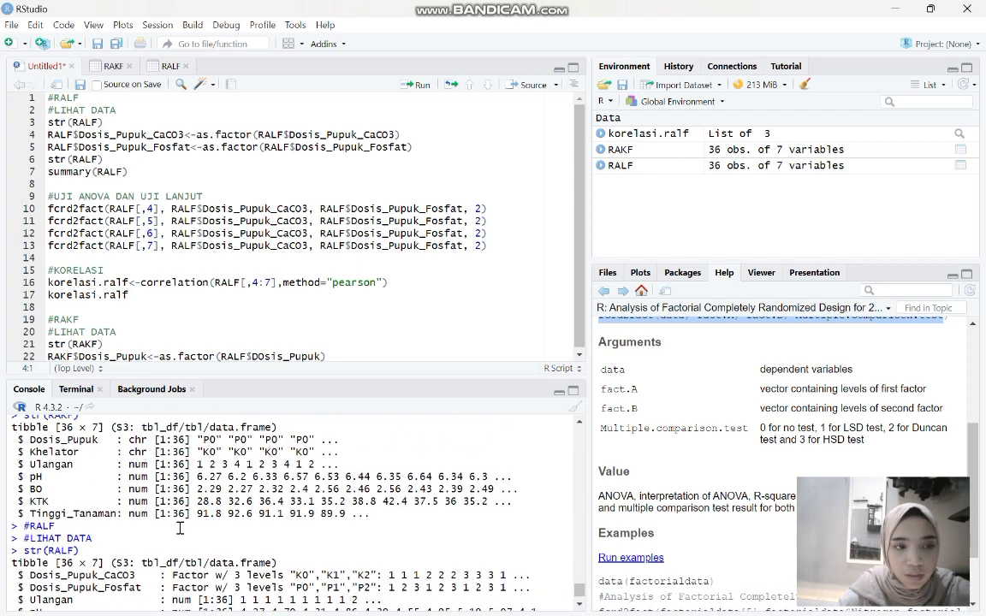
scroll(180, 528, down, 1)
scroll(180, 531, down, 1)
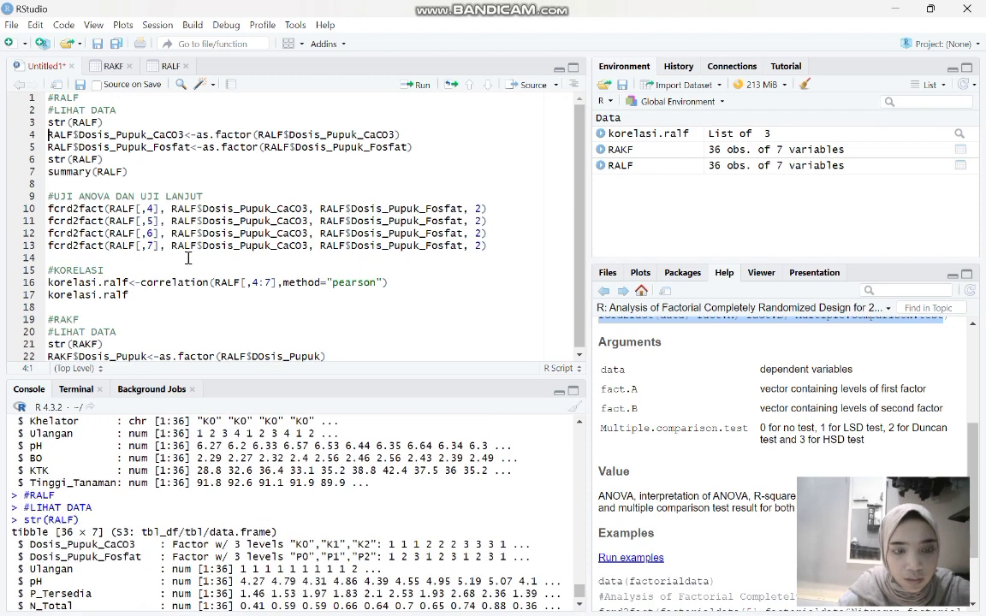
scroll(188, 259, down, 1)
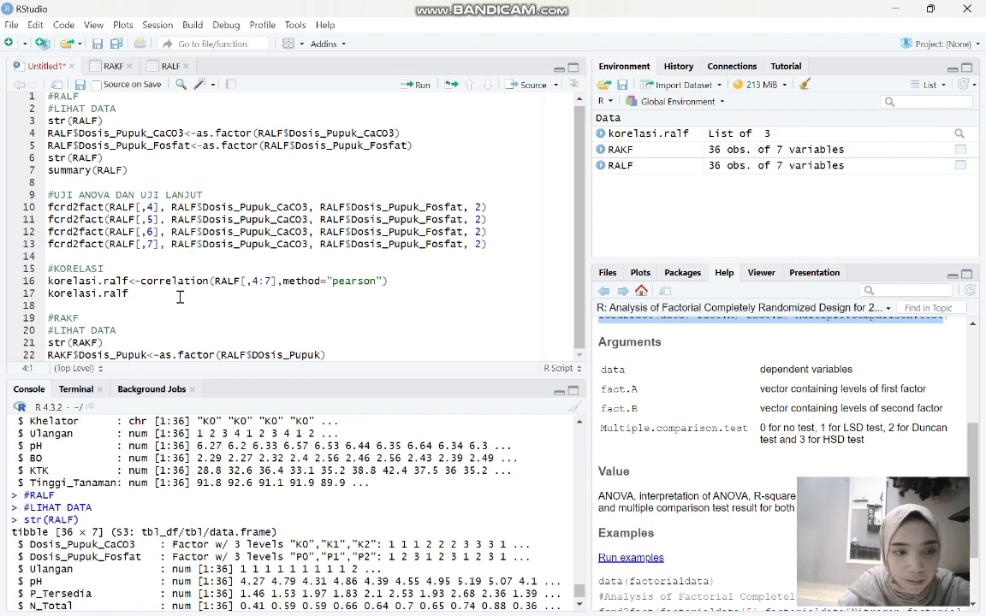
scroll(180, 297, up, 1)
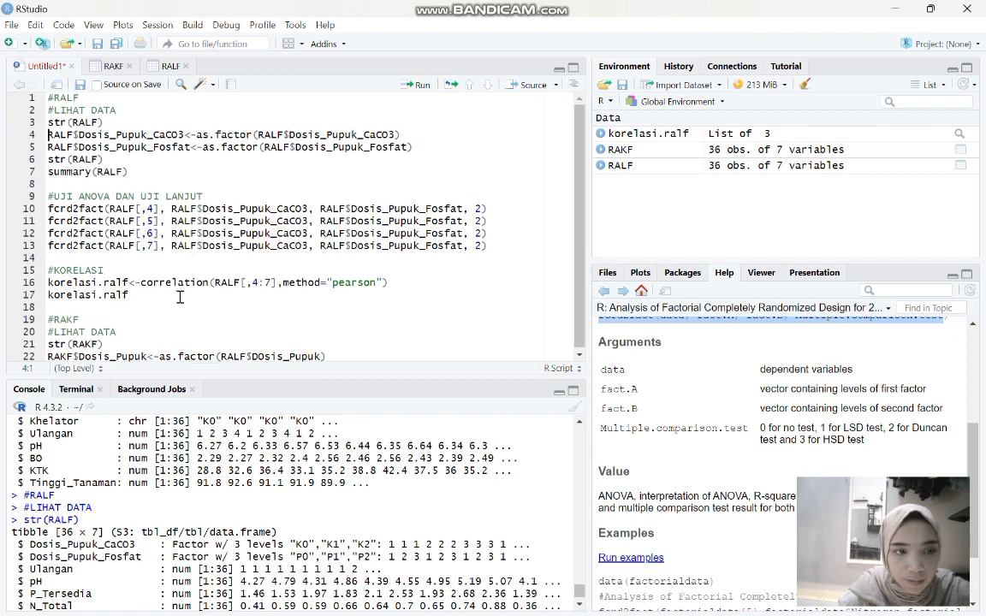
Step: Examine the column names and types in the RAKF and RALF structure outputs in the console
click(79, 357)
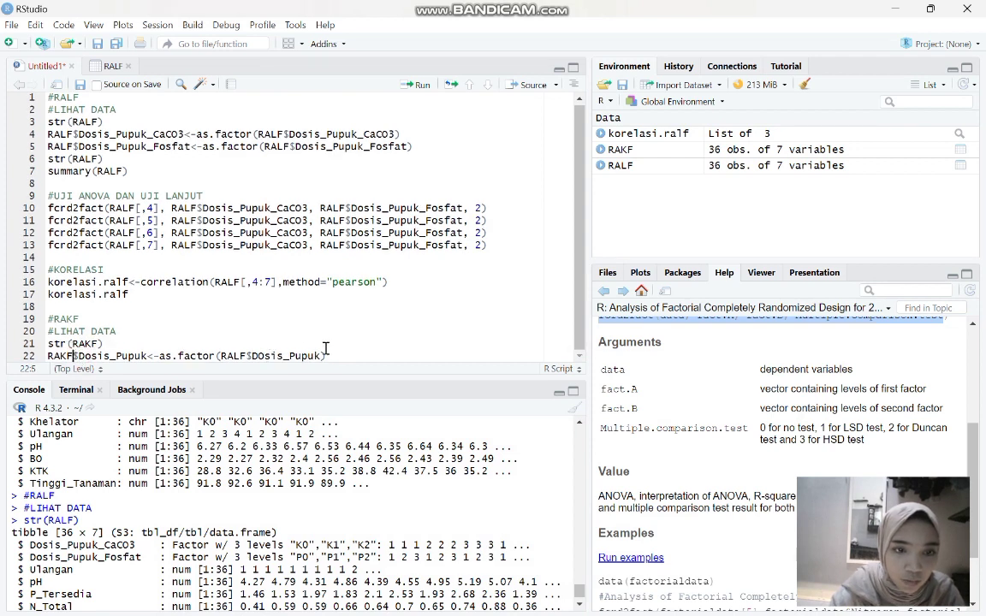
scroll(213, 482, up, 3)
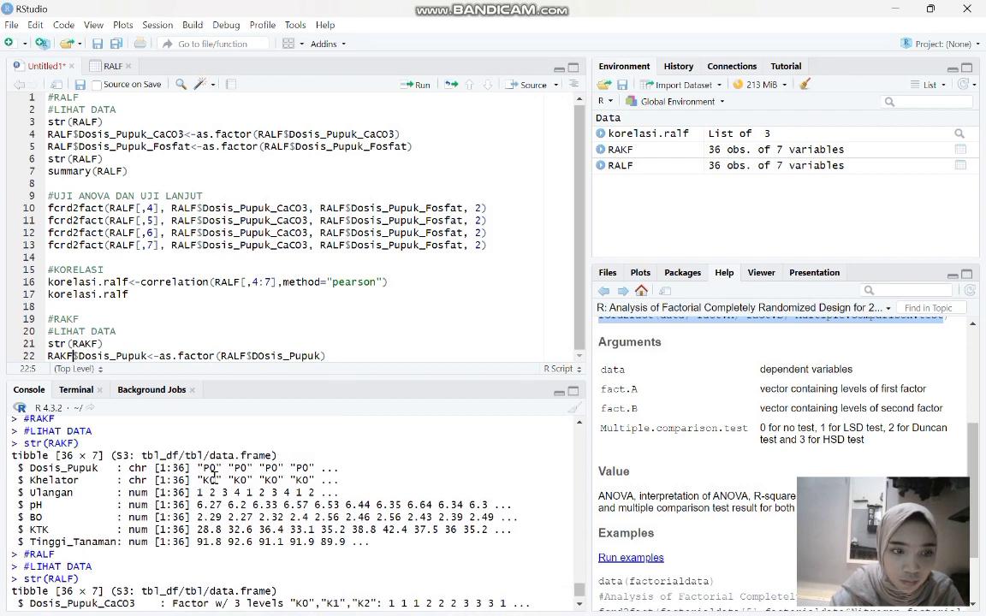
scroll(213, 482, down, 2)
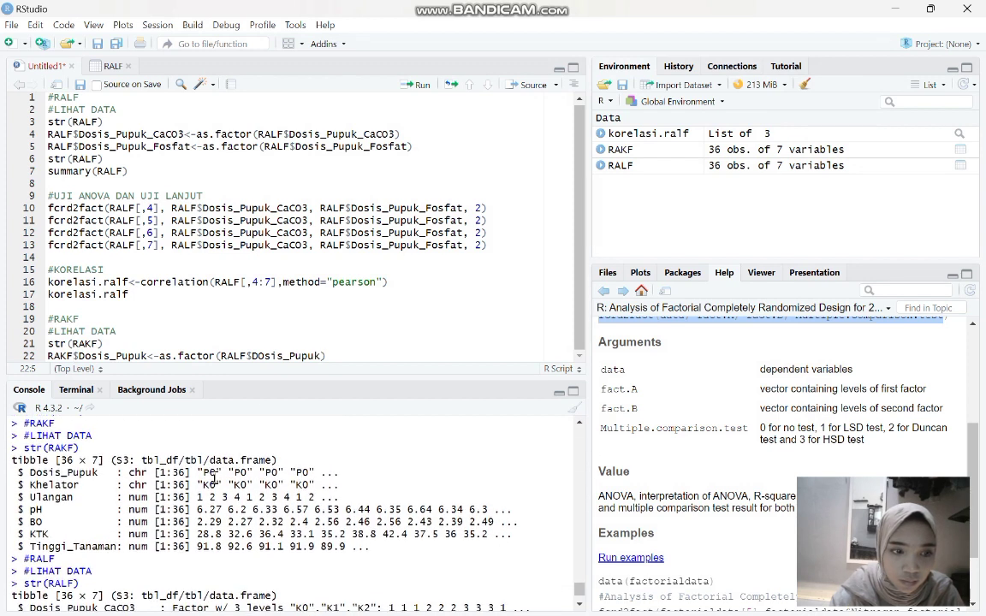
scroll(213, 479, up, 3)
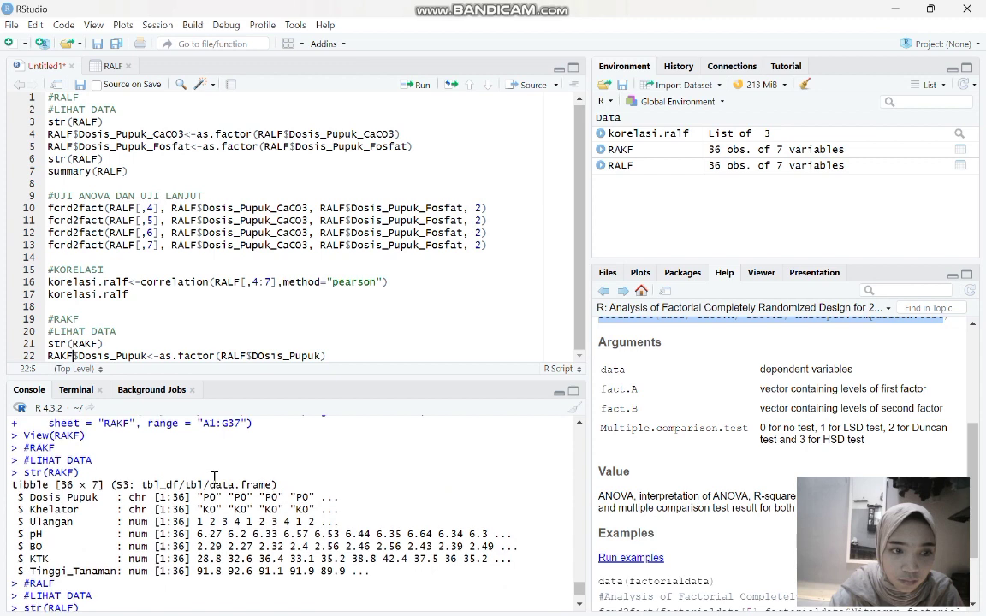
scroll(133, 567, down, 2)
scroll(133, 566, up, 3)
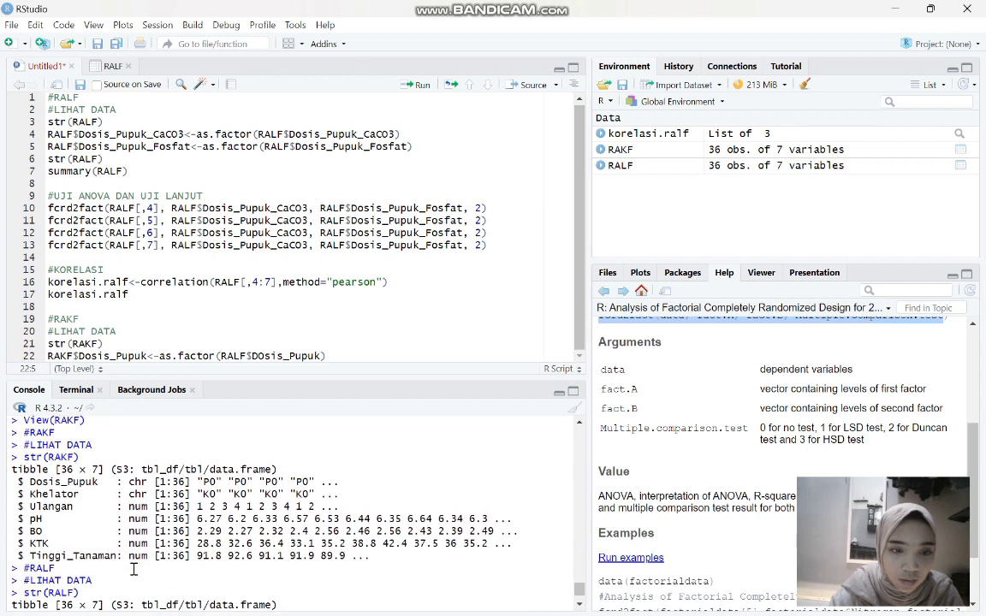
scroll(134, 569, down, 5)
scroll(134, 569, down, 1)
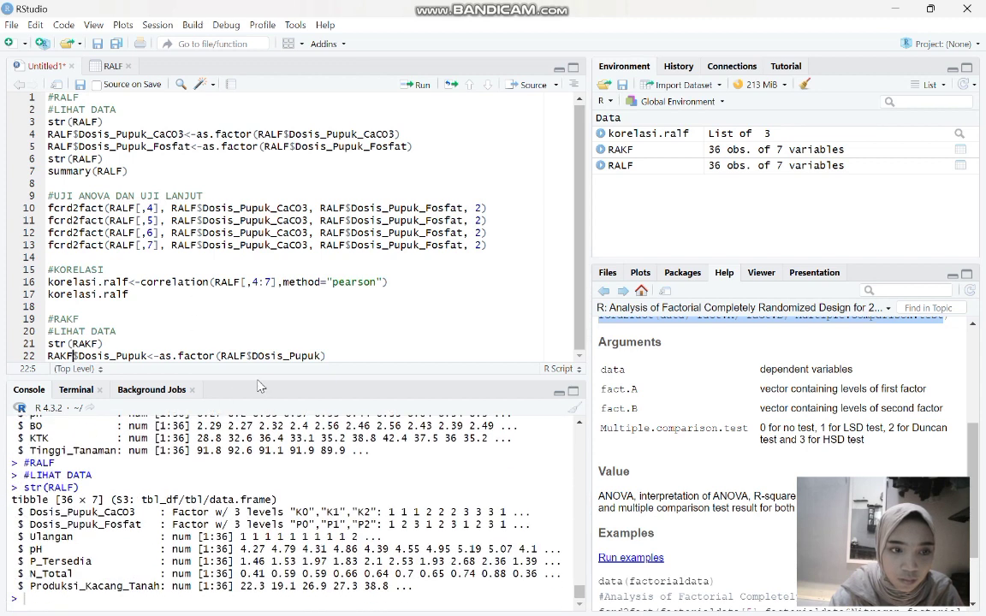
Step: Correct line 22 to RAKF$Dosis_Pupuk<-as.factor(RAKF$Dosis_Pupuk) and run it
click(335, 354)
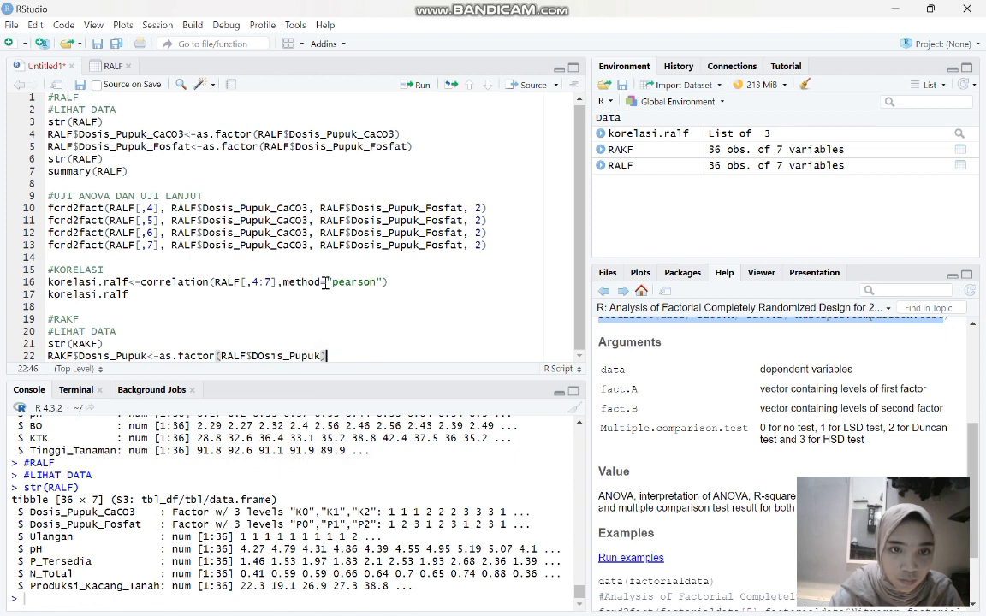
key(ctrl+Return)
click(346, 342)
click(419, 87)
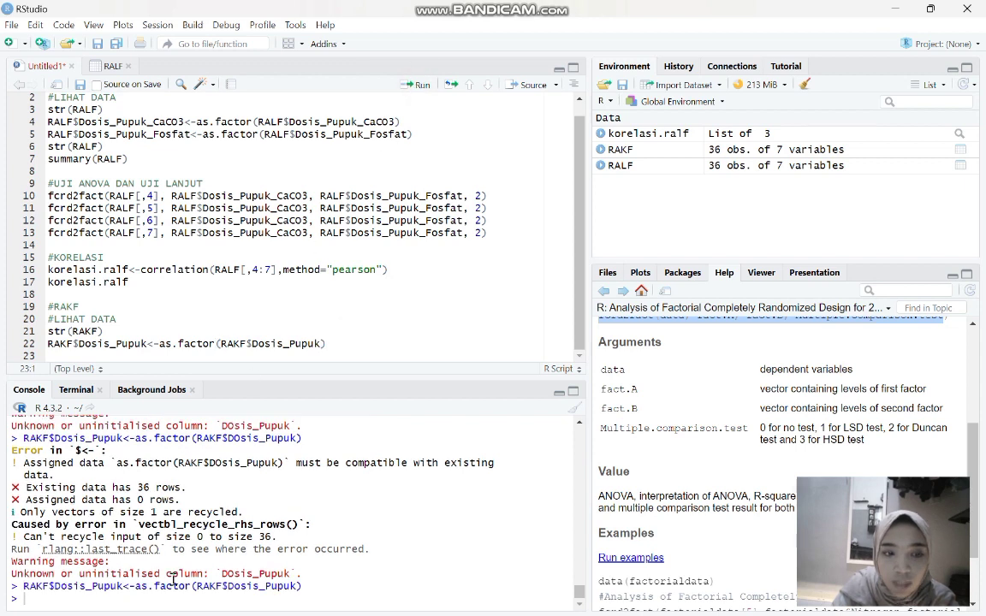
Step: Duplicate the Dosis_Pupuk factor conversion from line 22 onto line 23
drag(329, 344, 48, 351)
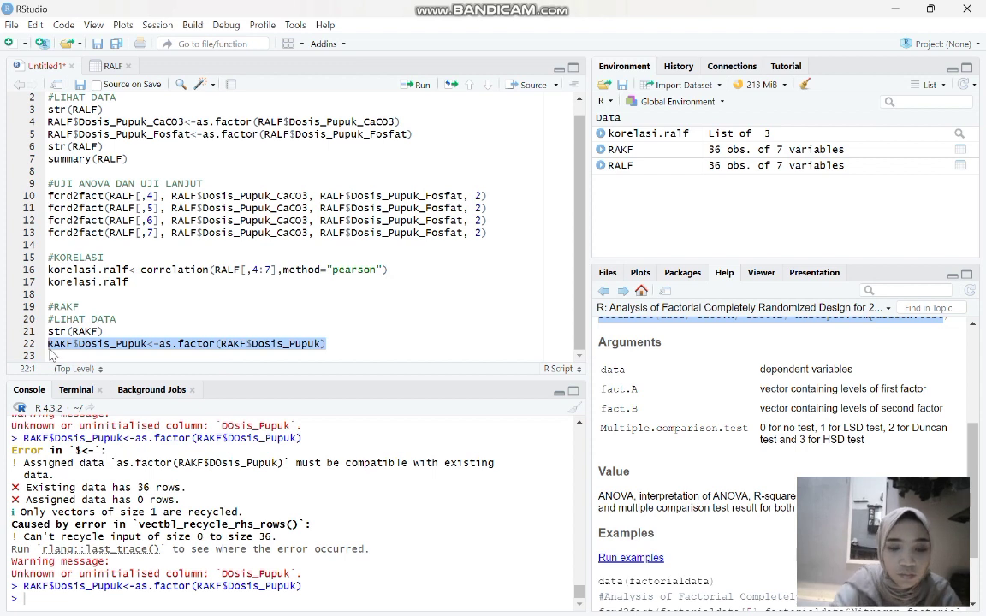
key(ctrl+c)
click(50, 355)
key(ctrl+v)
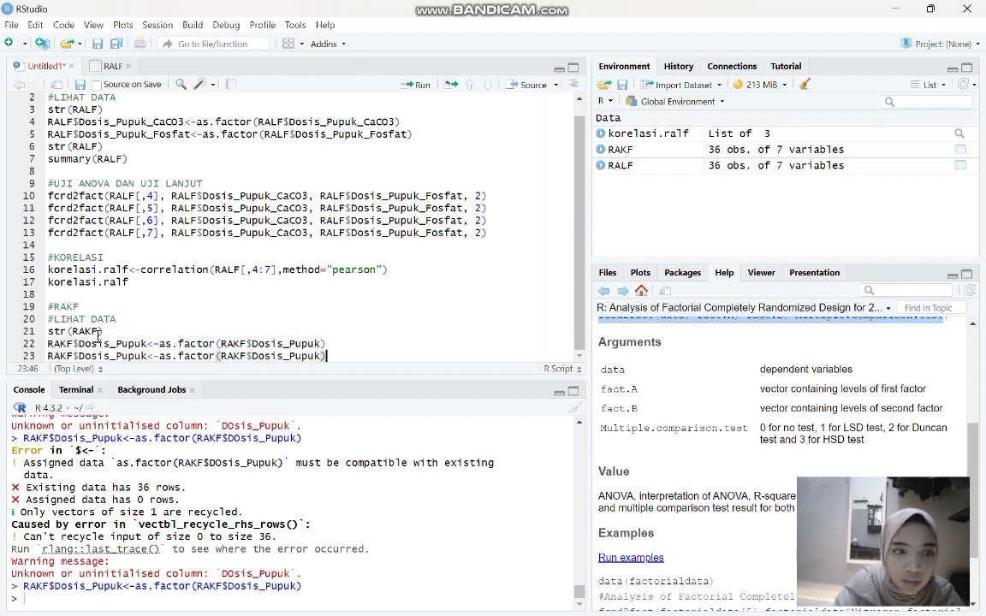
click(147, 358)
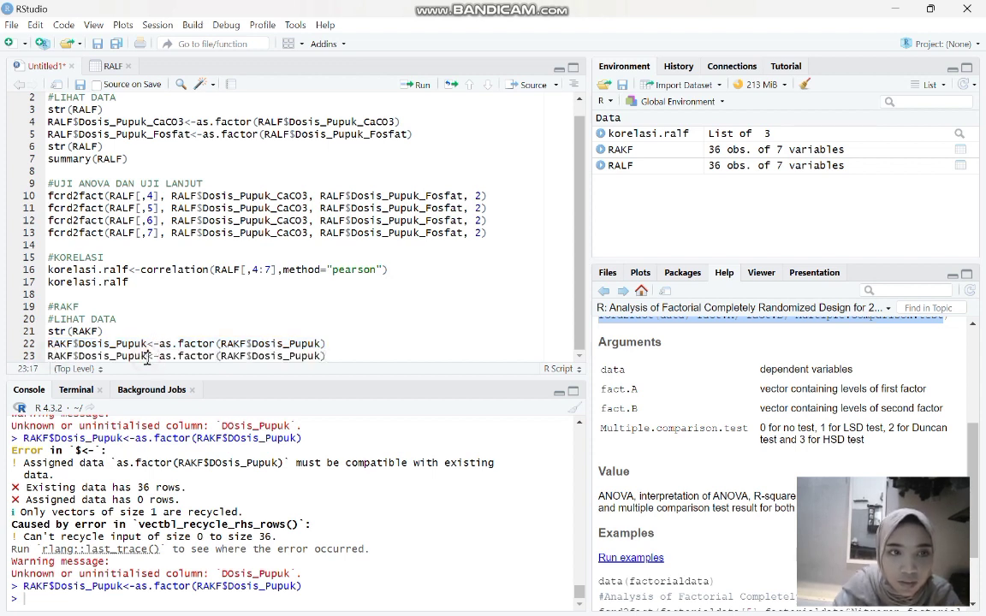
Step: Check the second factor's column name in the RAKF table and change line 23's assignment target to RAKF$Khelator
click(111, 69)
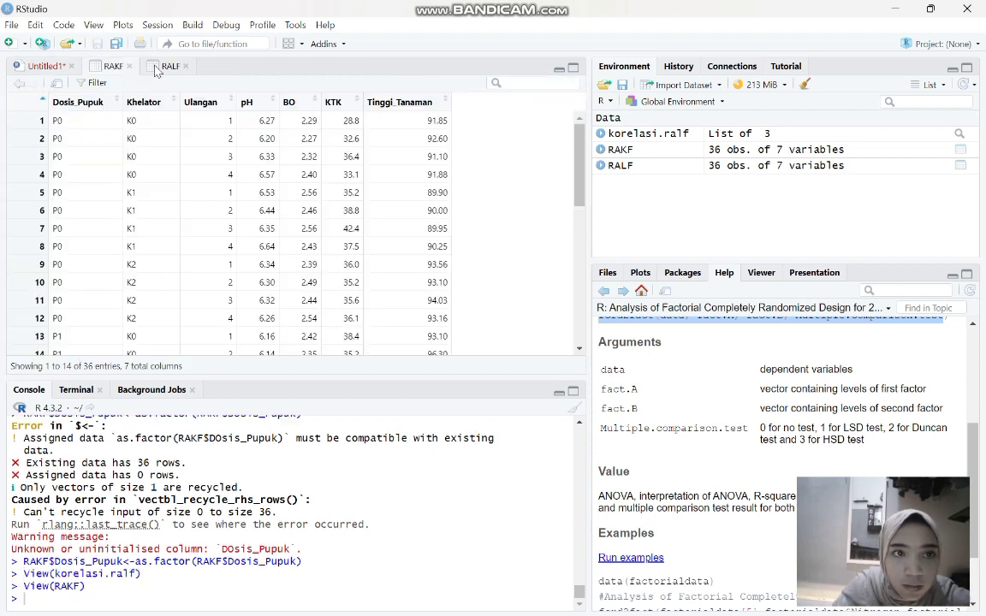
click(58, 70)
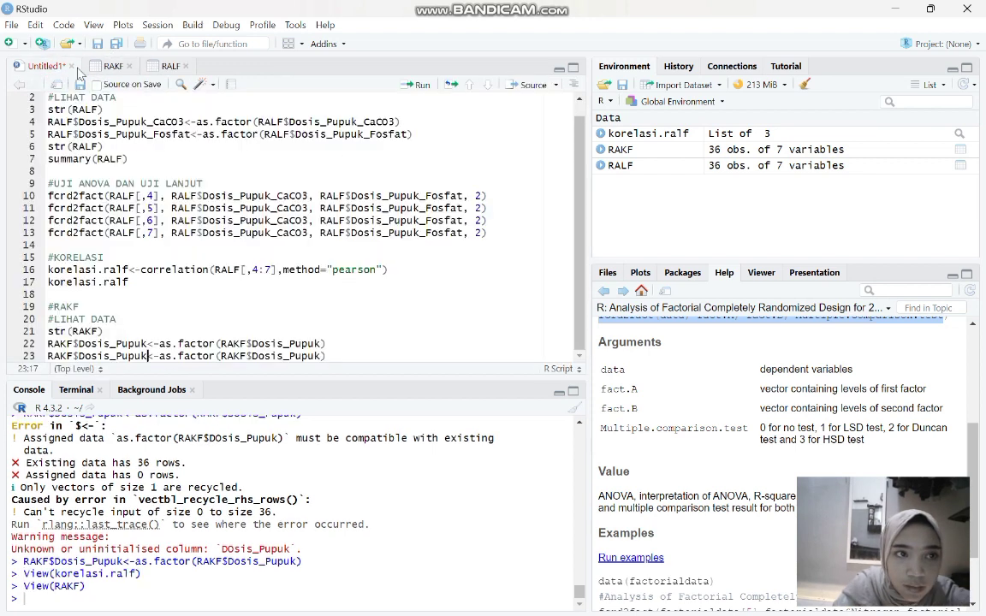
click(100, 70)
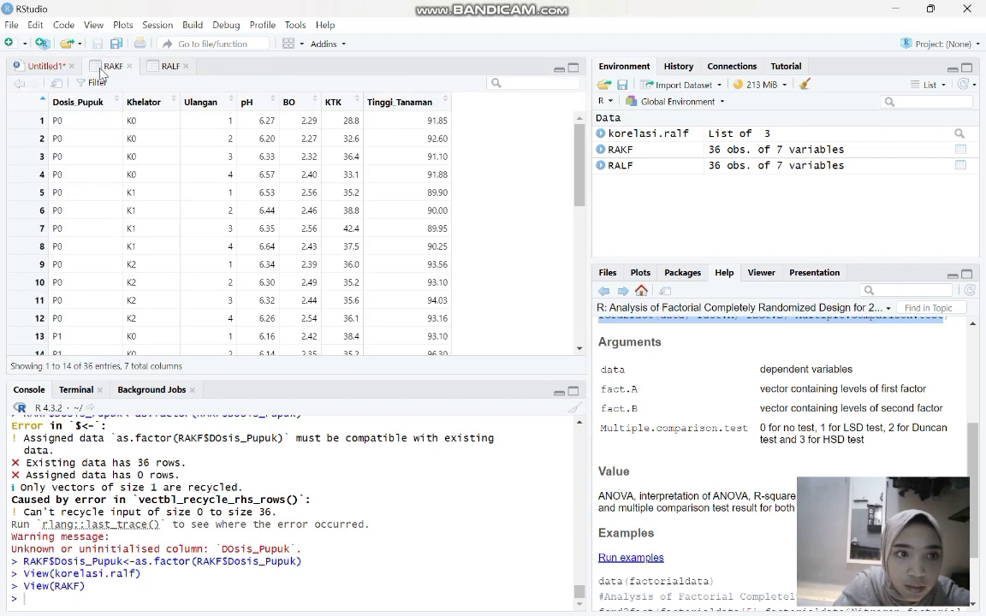
click(47, 67)
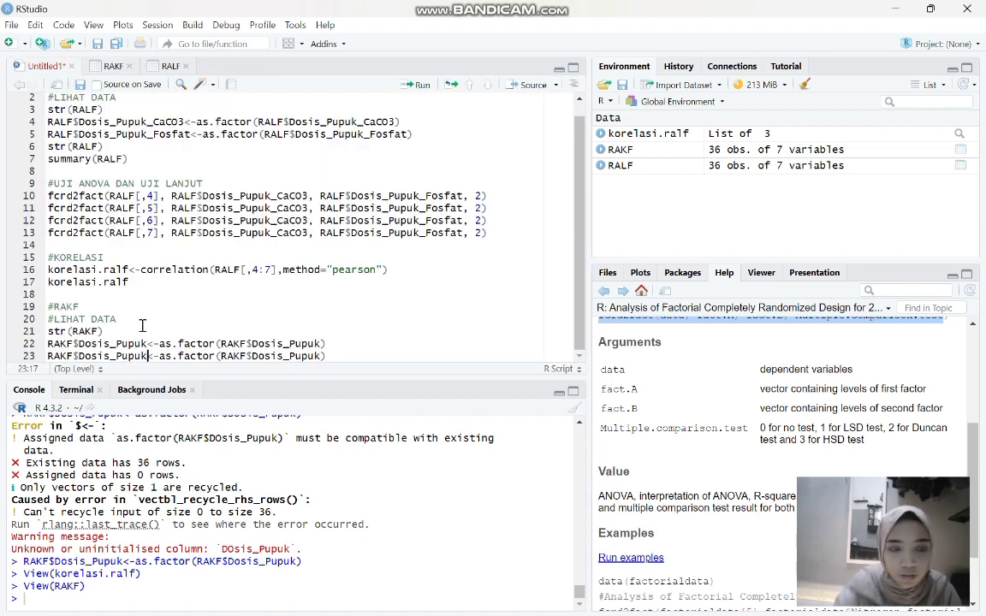
key(BackSpace)
key(BackSpace)
key(BackSpace)
key(BackSpace)
key(BackSpace)
key(BackSpace)
key(BackSpace)
key(BackSpace)
key(BackSpace)
key(BackSpace)
key(BackSpace)
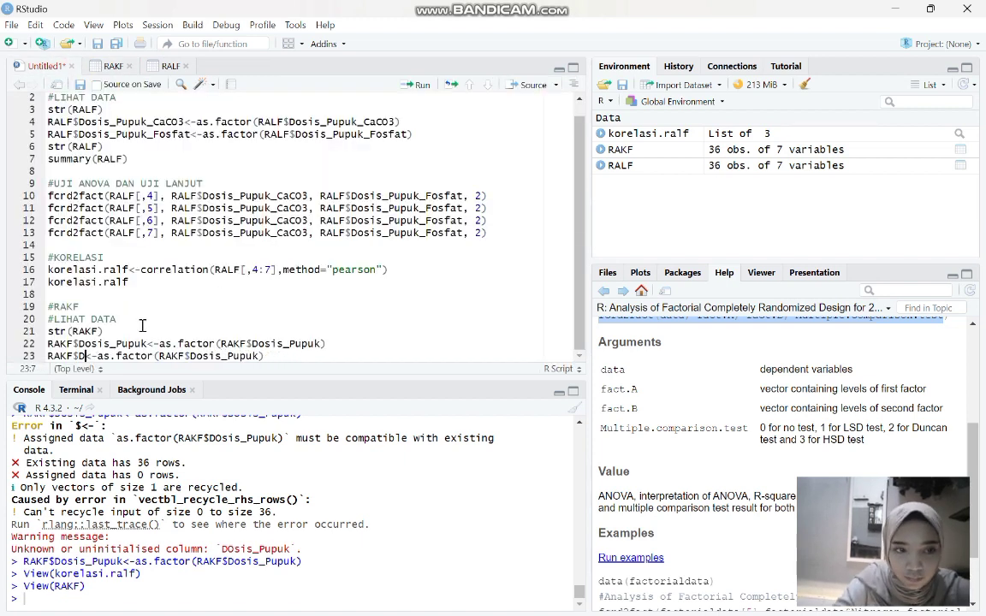
text(Khela)
text(tor)
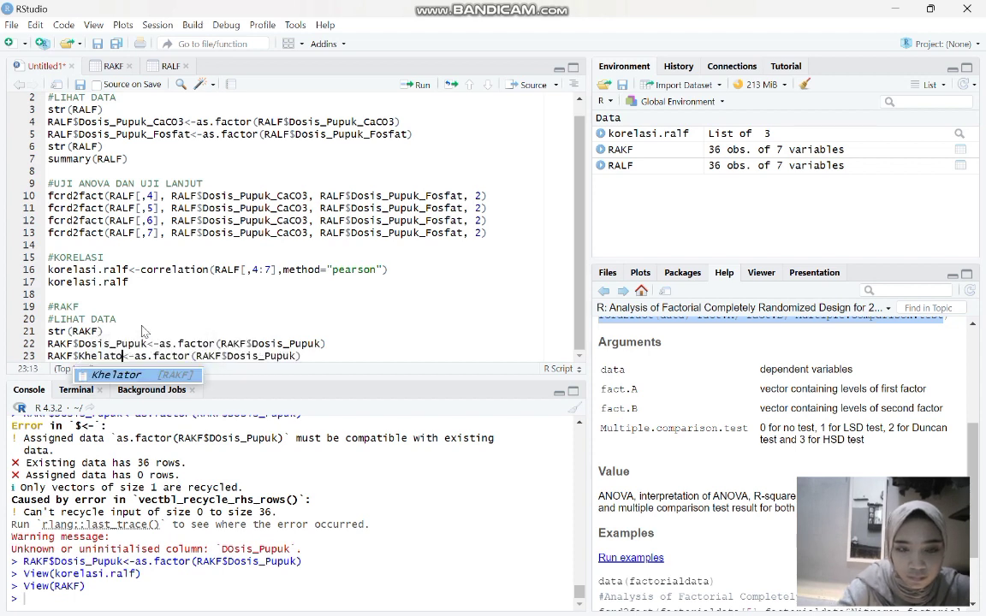
Step: Replace the column inside as.factor() on line 23 with RAKF$Khelator
key(Right)
key(Right)
key(Right)
key(Right)
key(Right)
key(Right)
key(Right)
key(Right)
key(Right)
key(Right)
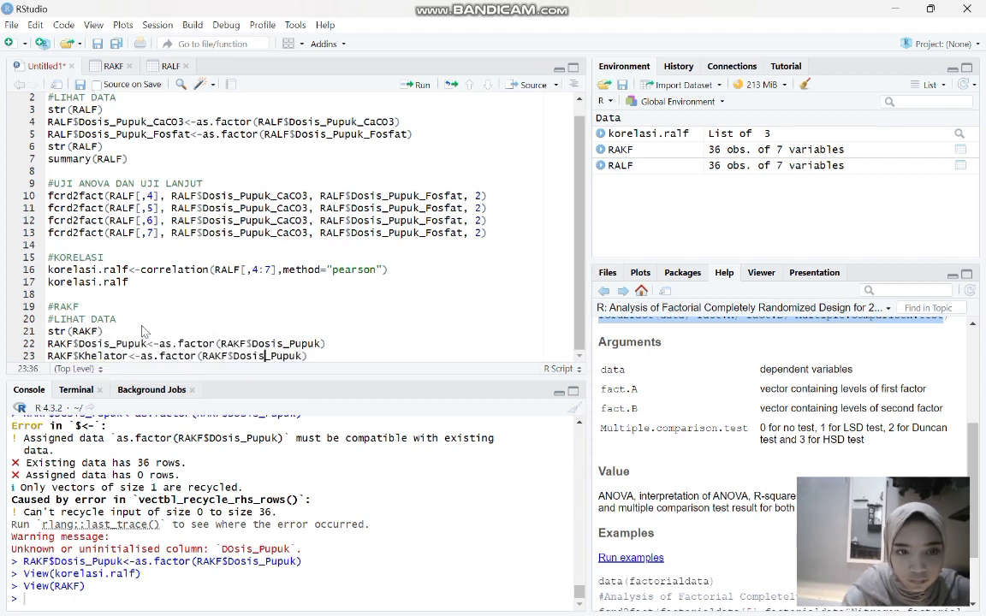
key(BackSpace)
key(BackSpace)
key(BackSpace)
key(BackSpace)
key(BackSpace)
key(BackSpace)
key(BackSpace)
key(BackSpace)
key(BackSpace)
key(BackSpace)
key(BackSpace)
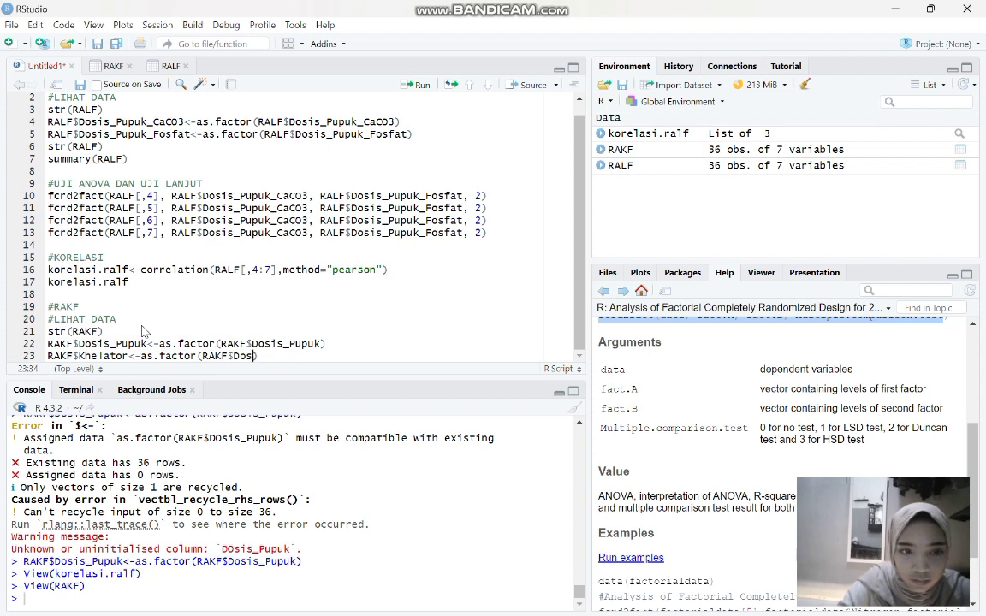
text(Khelator)
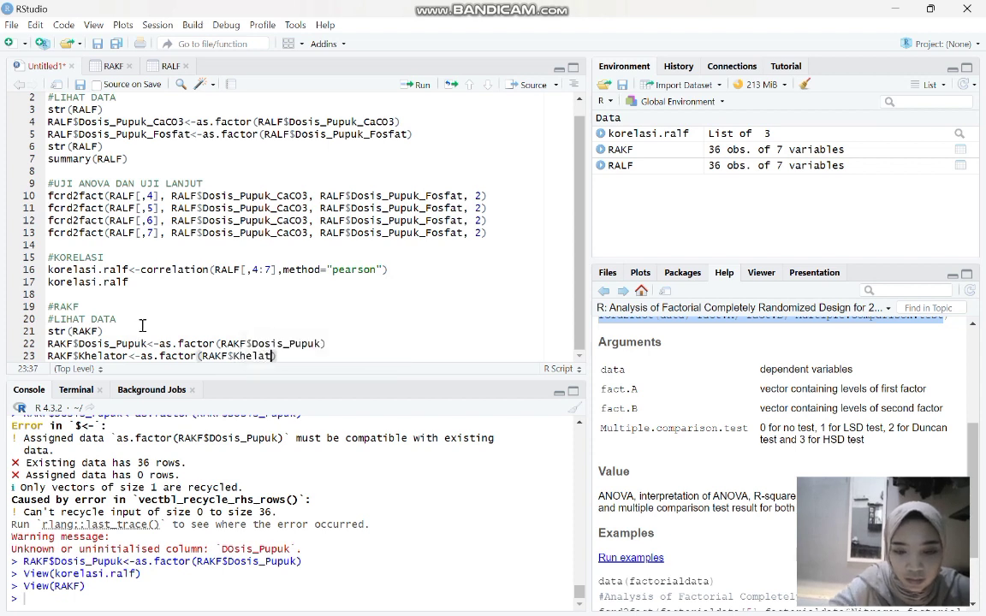
Step: Complete line 23 as RAKF$Khelator<-as.factor(RAKF$Khelator) and run the whole line
double_click(296, 356)
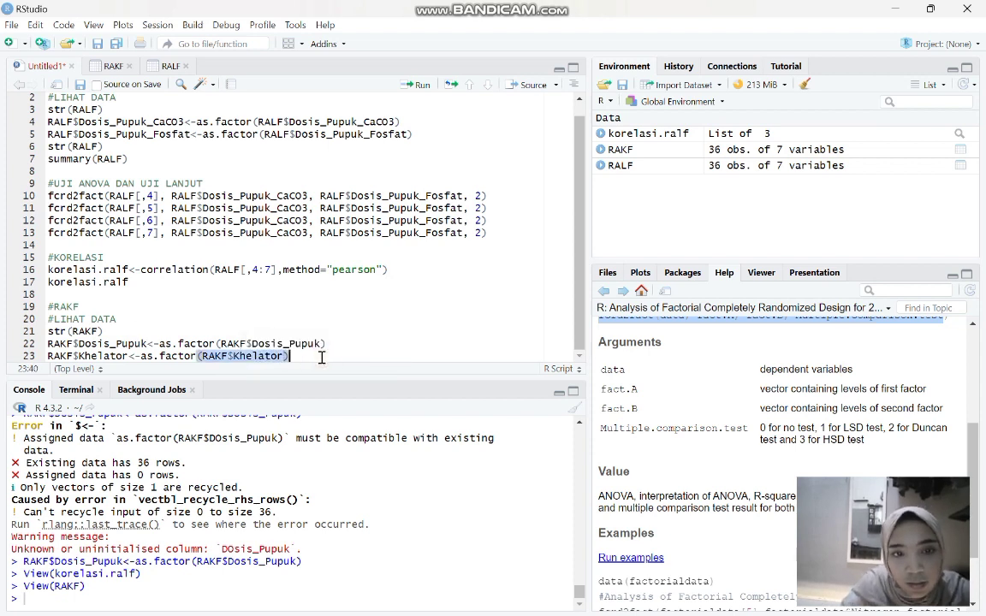
click(420, 86)
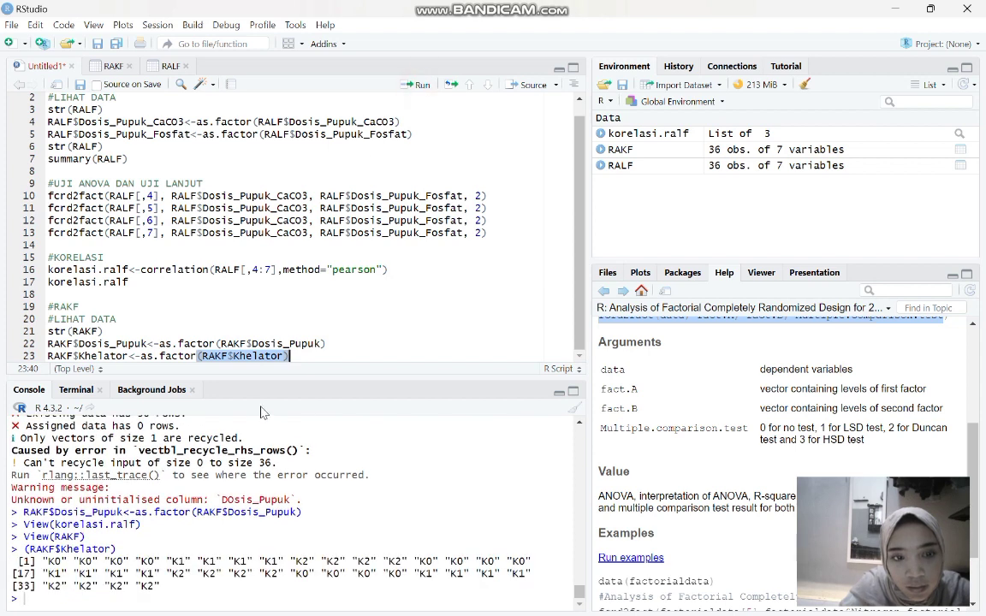
click(332, 354)
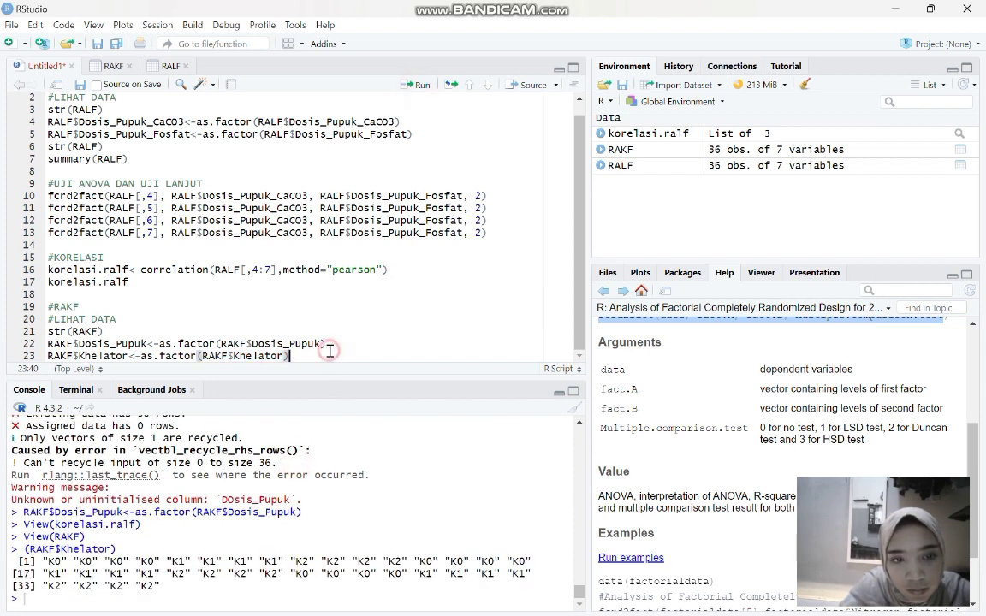
click(410, 90)
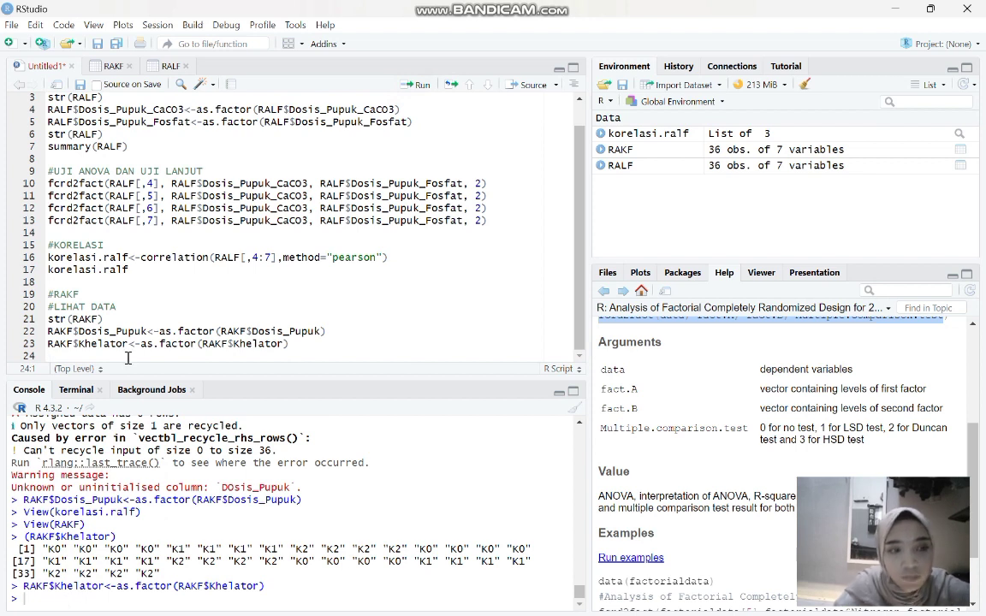
Step: Duplicate the Khelator factor conversion from line 23 onto line 24
text(R)
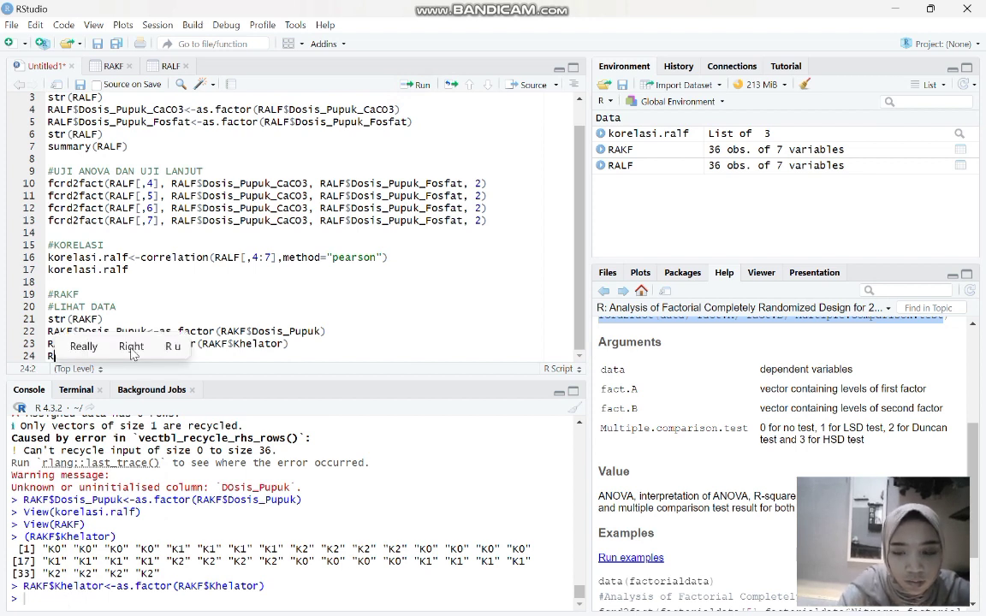
key(BackSpace)
drag(317, 347, 52, 350)
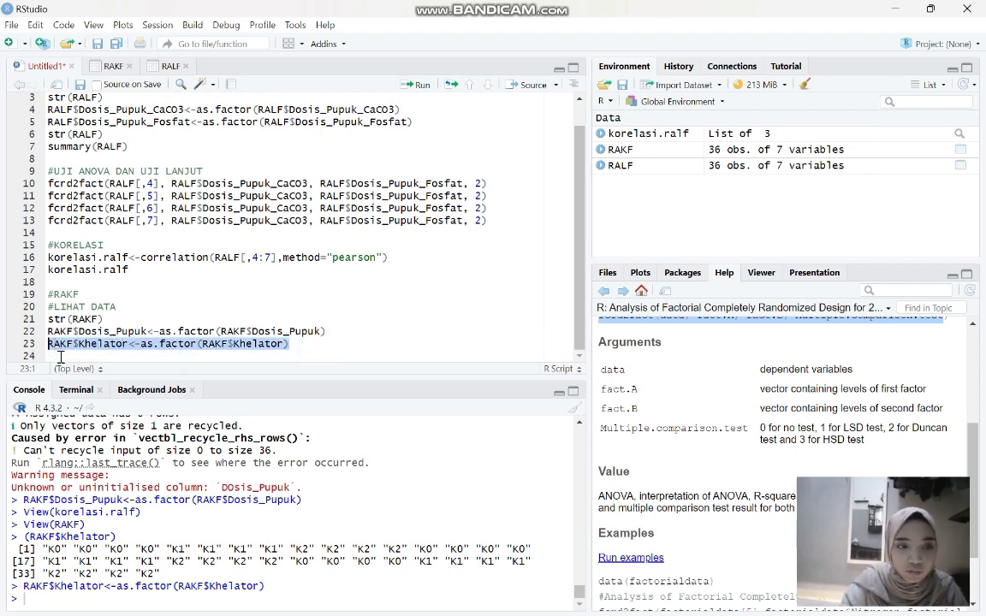
key(ctrl+c)
click(61, 357)
key(ctrl+v)
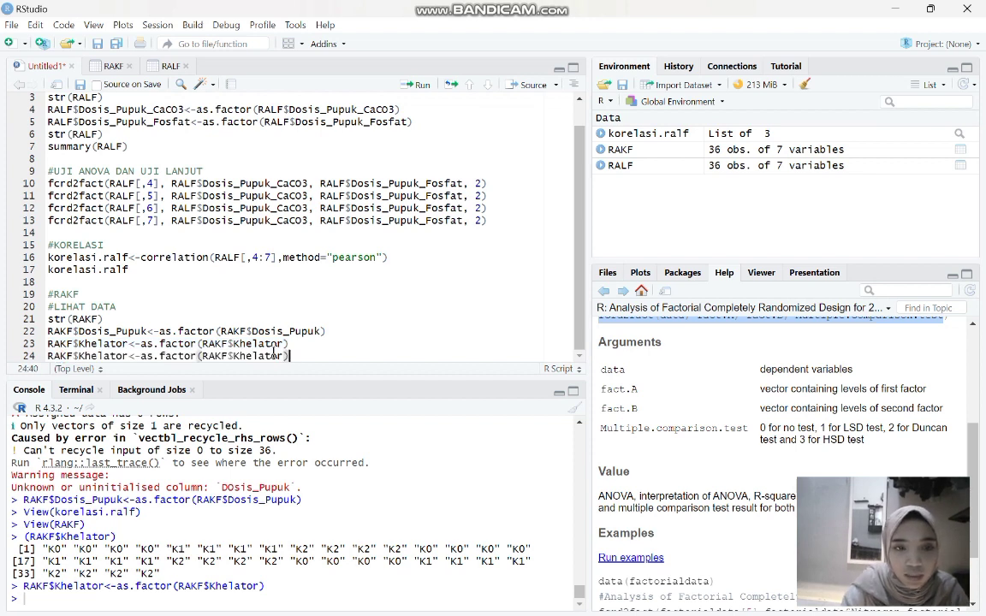
Step: Replace the column inside as.factor() on line 24 with RAKF$Ulangan
key(Left)
key(BackSpace)
key(BackSpace)
key(BackSpace)
key(BackSpace)
key(BackSpace)
key(BackSpace)
key(BackSpace)
key(BackSpace)
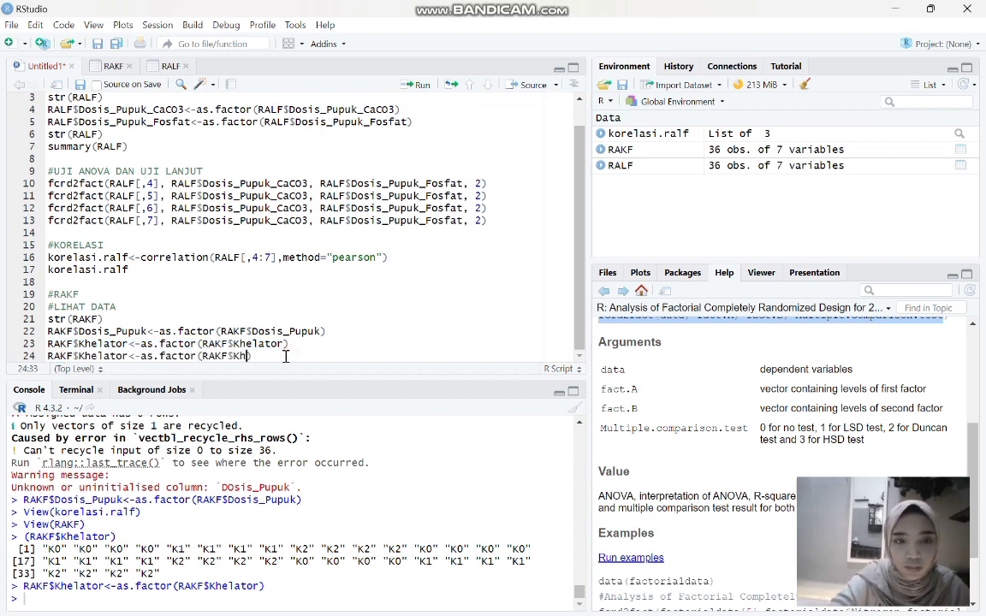
text(Ulangan)
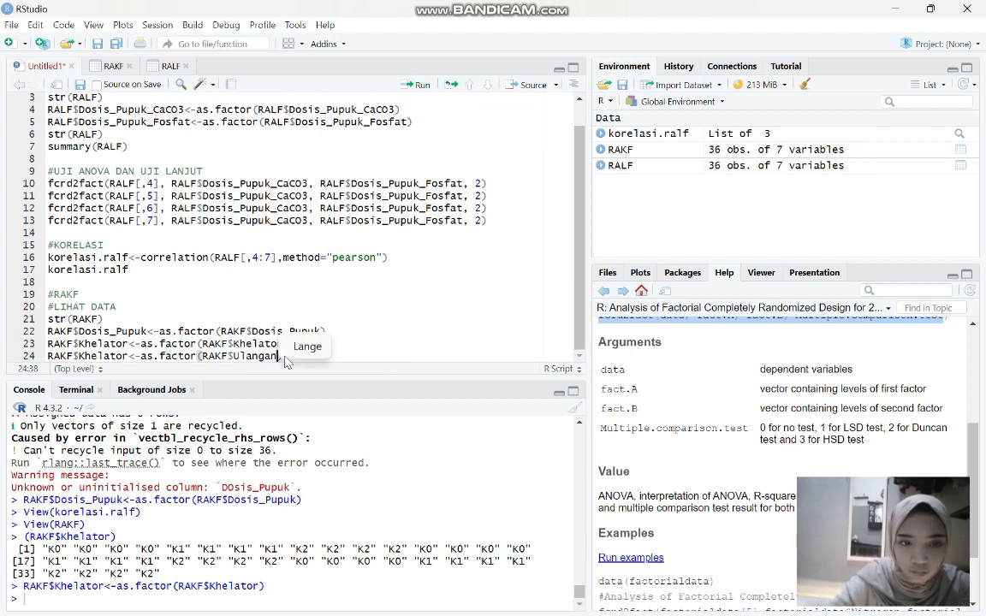
Step: Change line 24's assignment target to RAKF$Ulangan and run the line
key(Left)
key(Left)
key(Left)
key(Left)
key(Left)
key(Left)
key(Left)
key(Left)
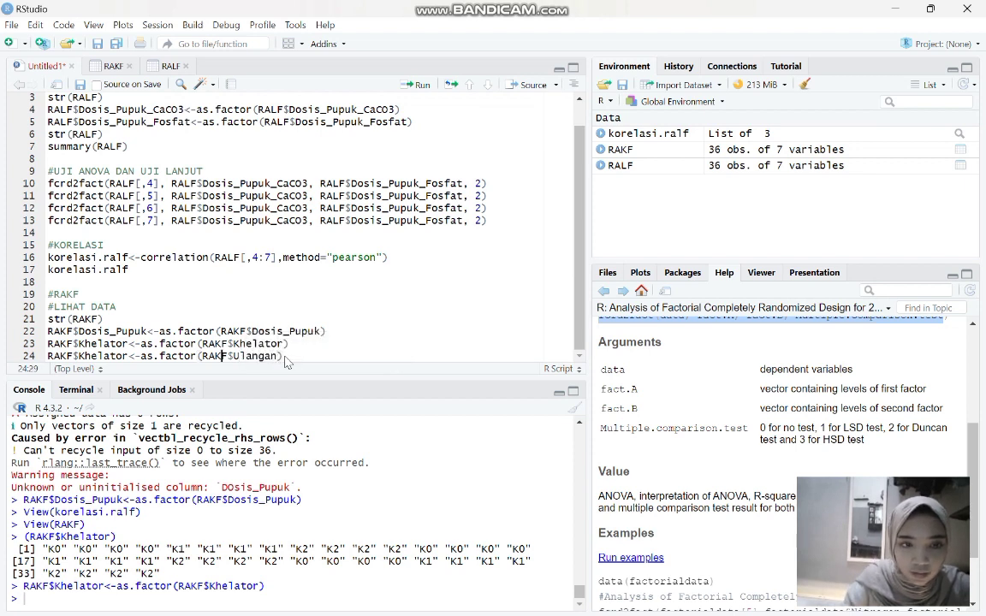
key(BackSpace)
key(BackSpace)
key(BackSpace)
key(BackSpace)
key(BackSpace)
key(BackSpace)
key(BackSpace)
key(BackSpace)
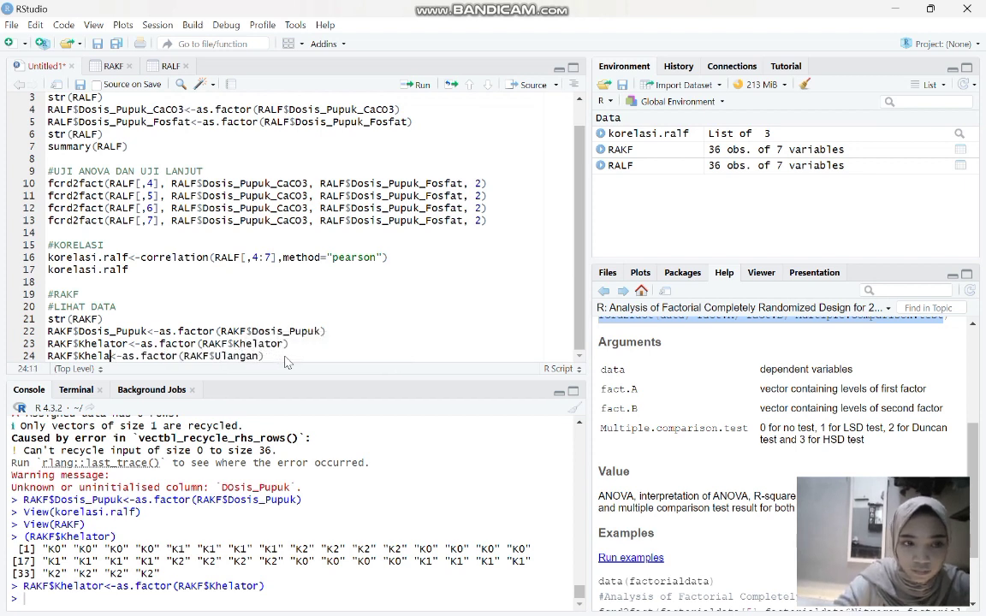
text(Ulangan)
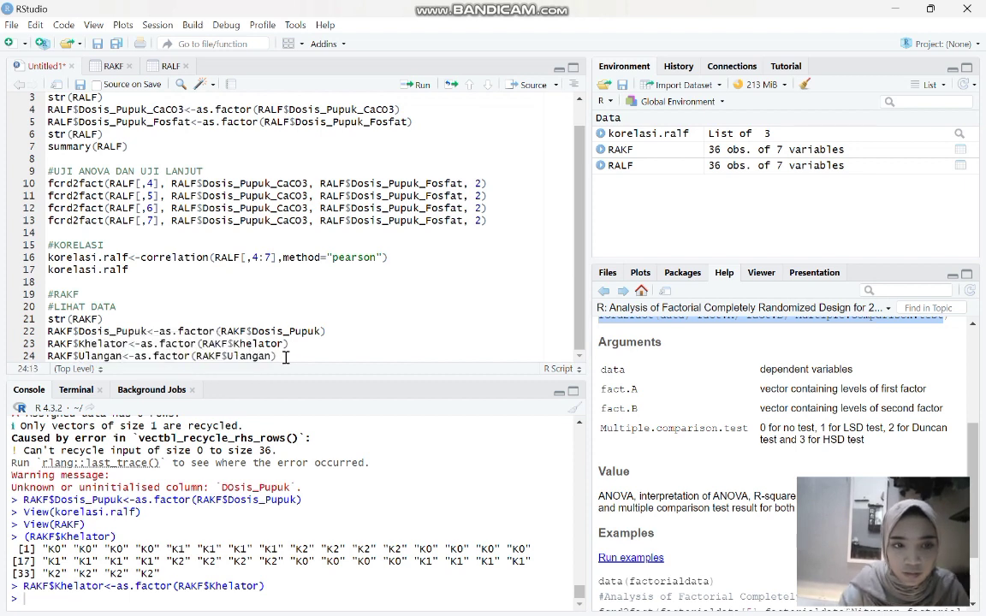
click(419, 87)
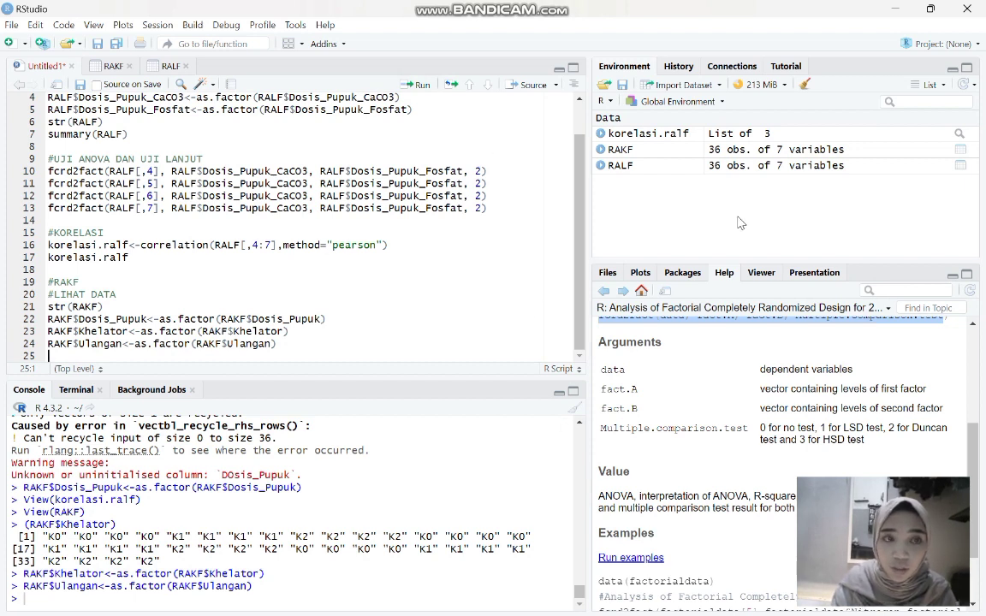
Step: Open the doebioresearch package's help page for frbd2fact, the two-factor randomized block design analysis
click(642, 274)
click(682, 273)
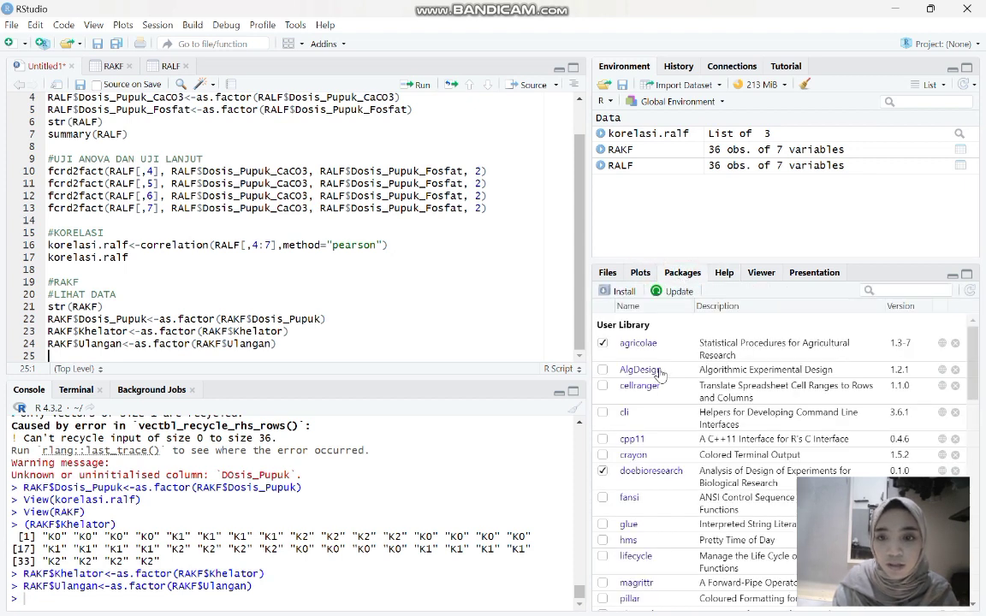
click(648, 471)
scroll(648, 471, down, 5)
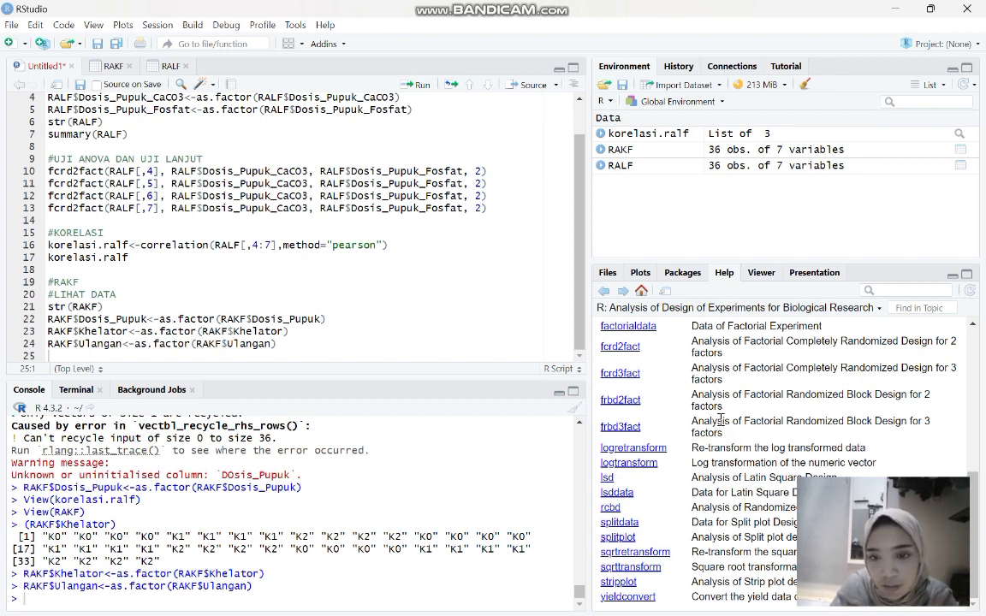
click(622, 402)
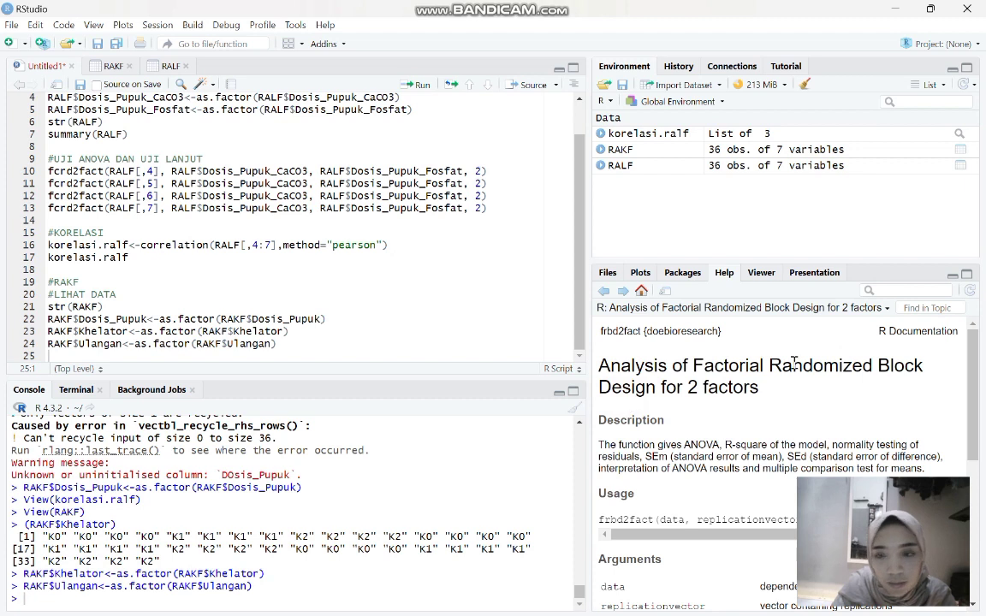
Step: Copy the frbd2fact usage call from its help page and paste it onto line 25 of the script
drag(599, 520, 984, 533)
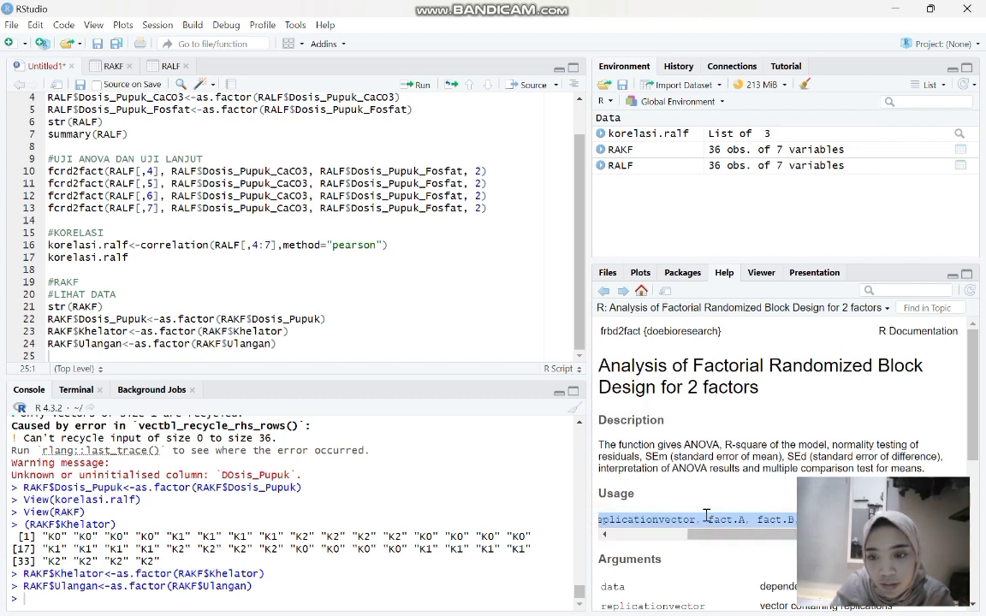
right_click(703, 389)
click(723, 419)
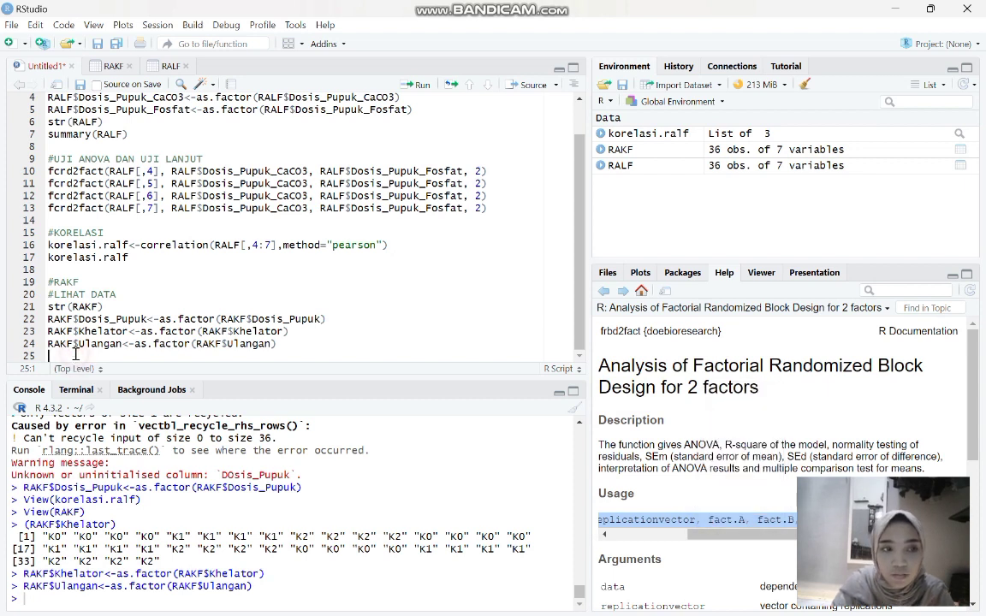
key(ctrl+v)
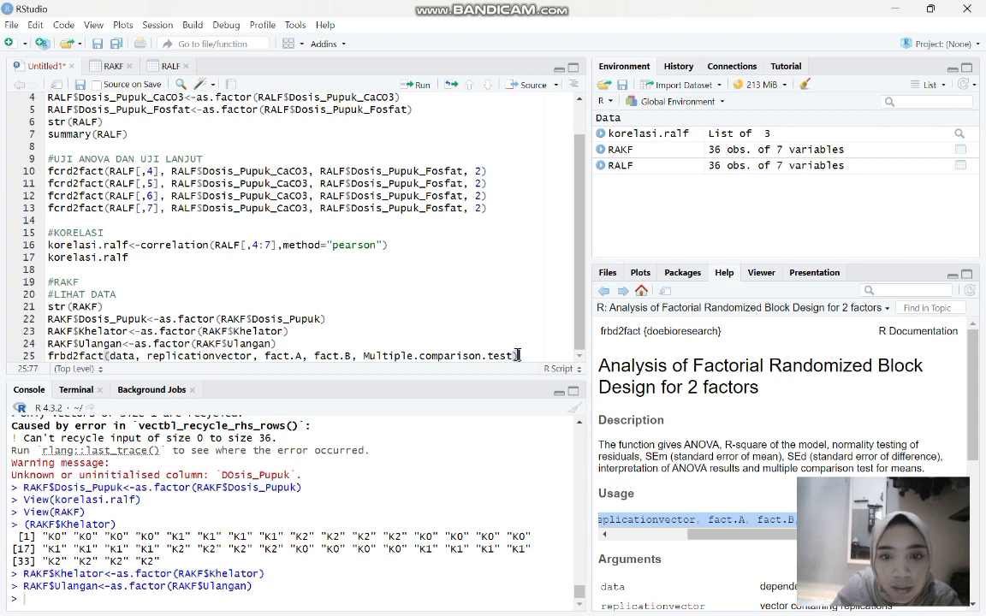
click(141, 357)
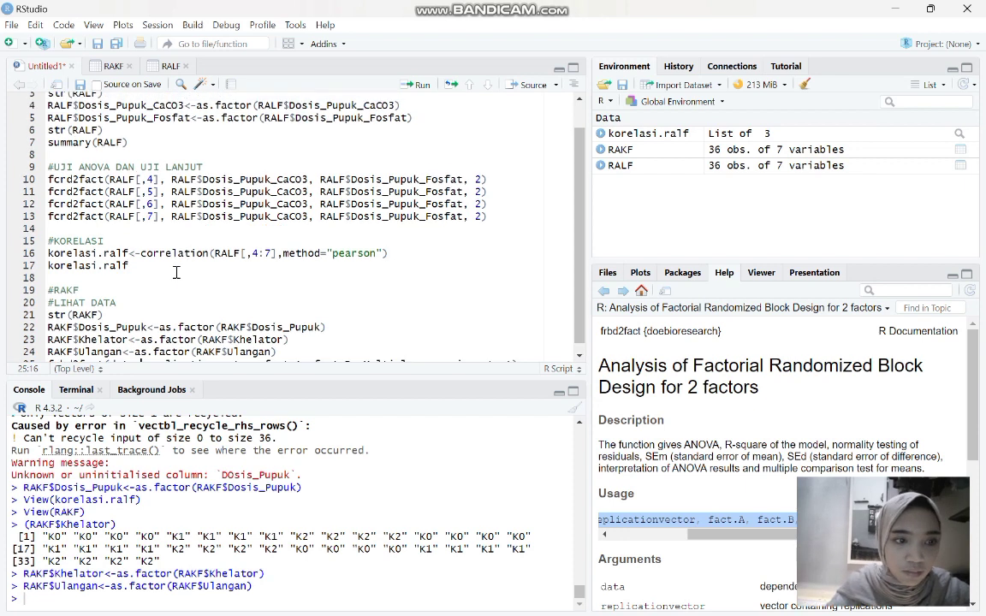
Step: Insert blank lines above the frbd2fact call and add str(RAKF) on line 25
click(295, 343)
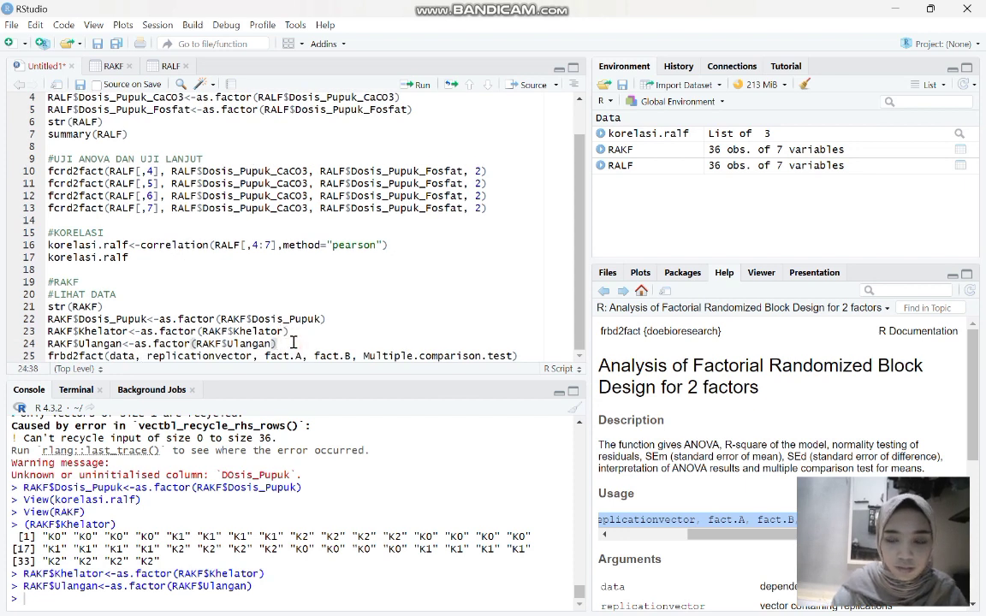
key(Return)
key(Return)
click(75, 346)
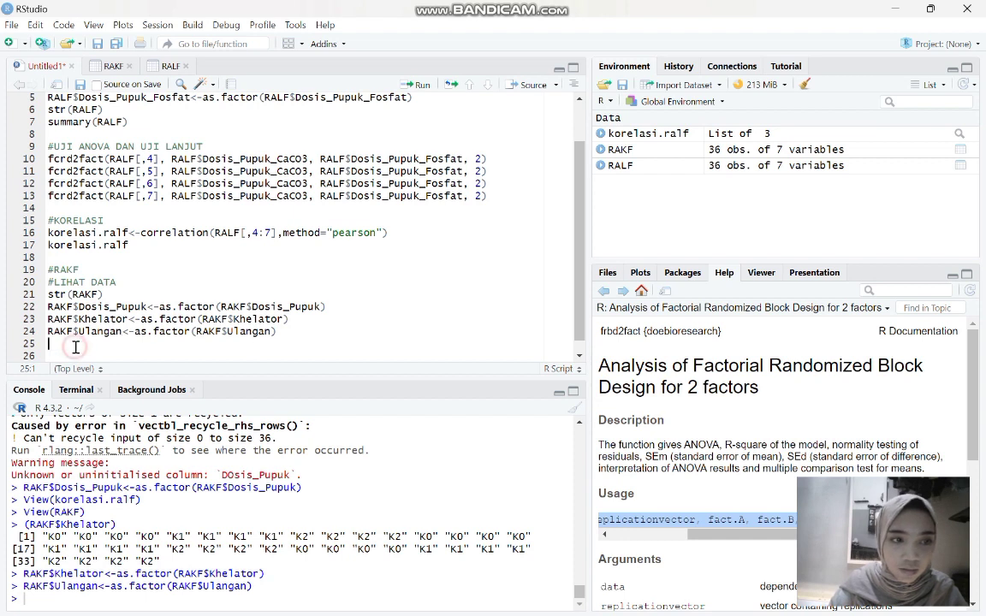
text(s)
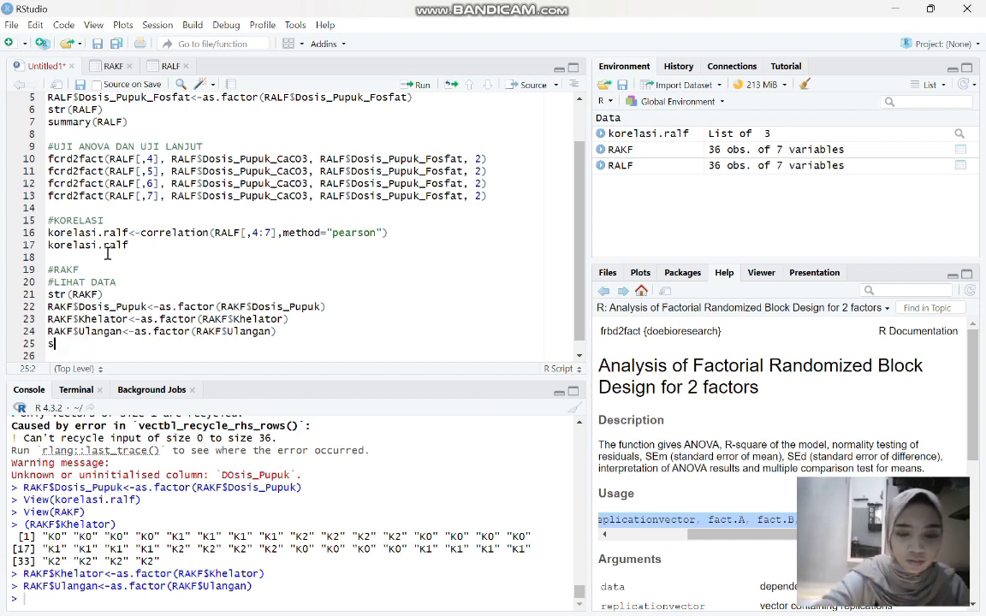
text(tr)
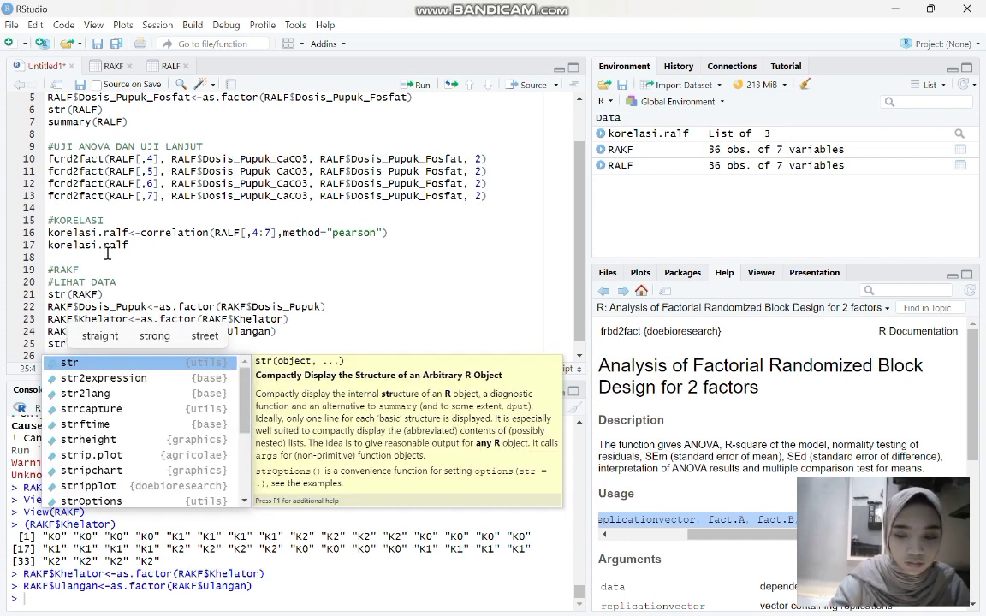
text((RAK)
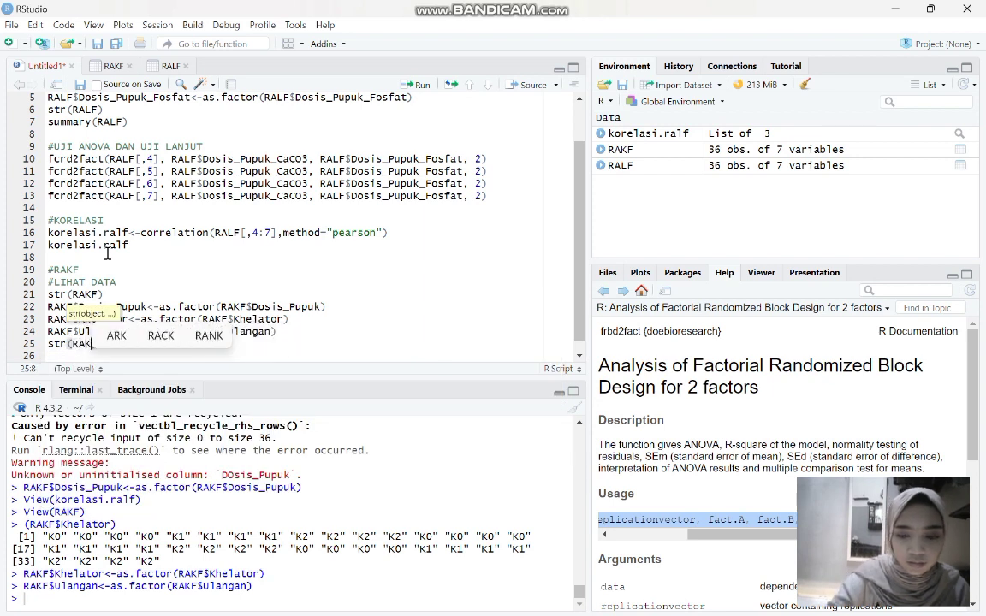
text(F))
key(Return)
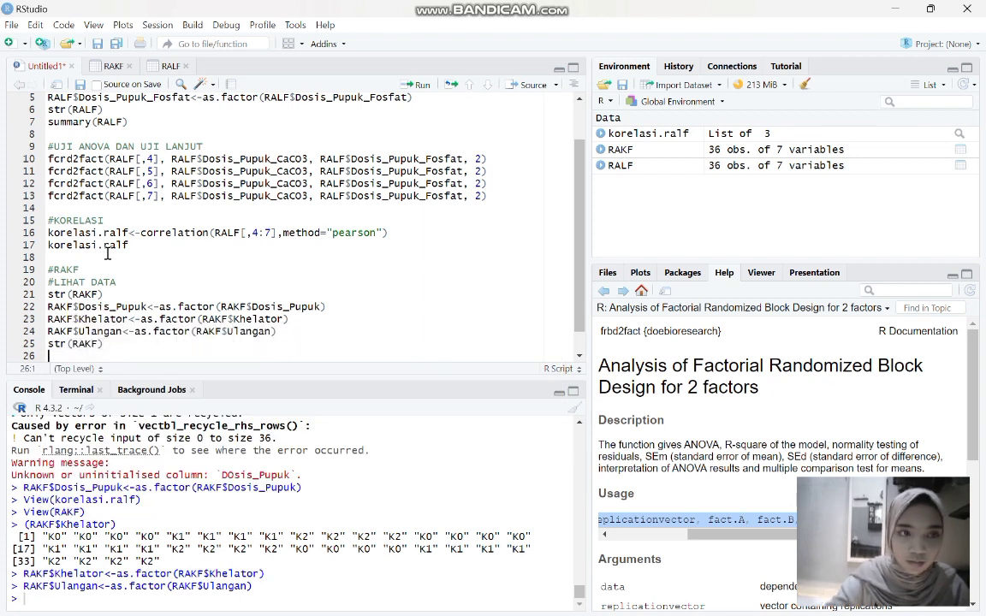
Step: Add summary(RAKF) on line 26 and run it together with str(RAKF)
text(summa)
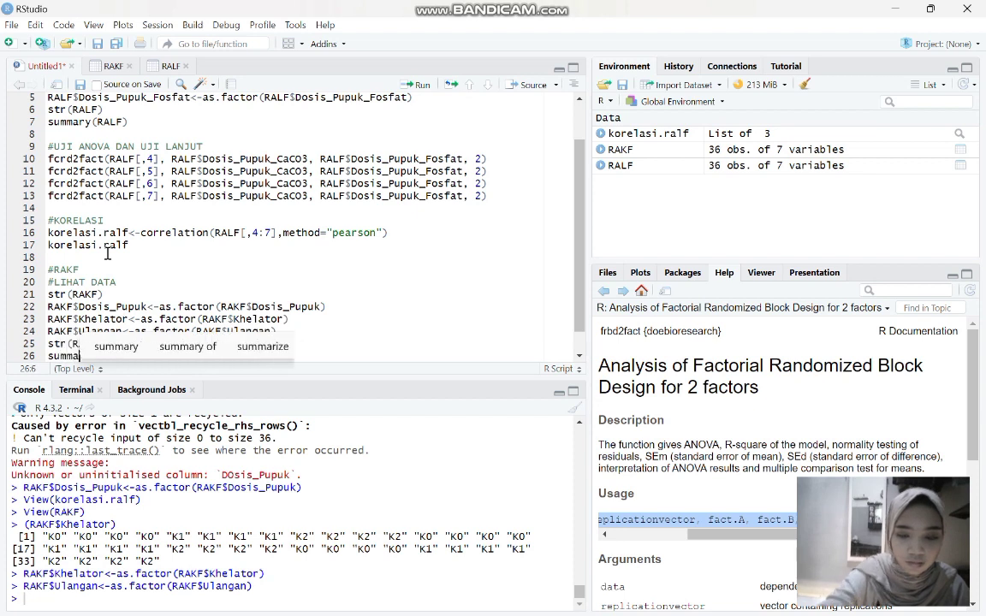
text(ry(RA)
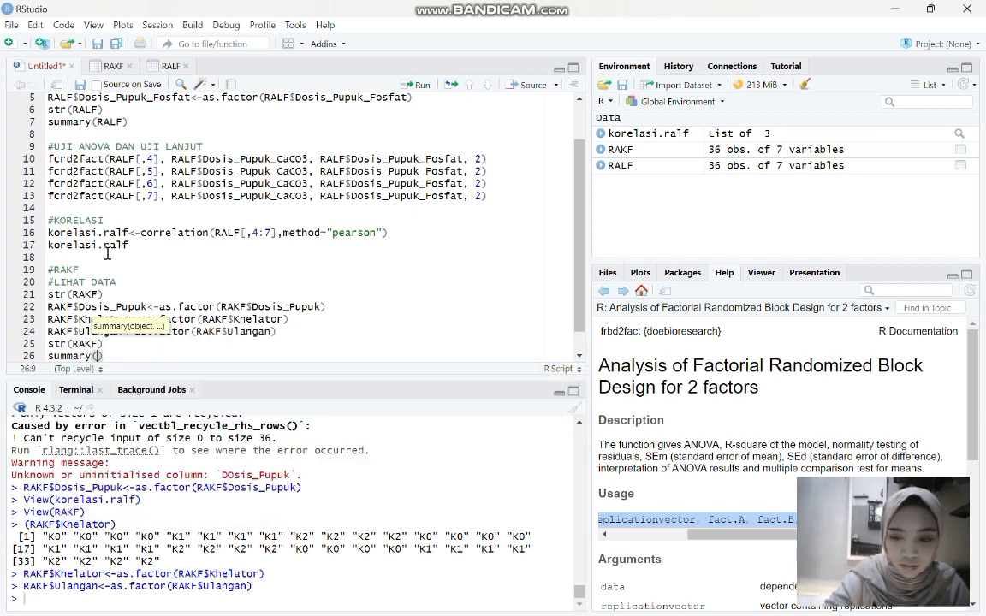
text(KF)
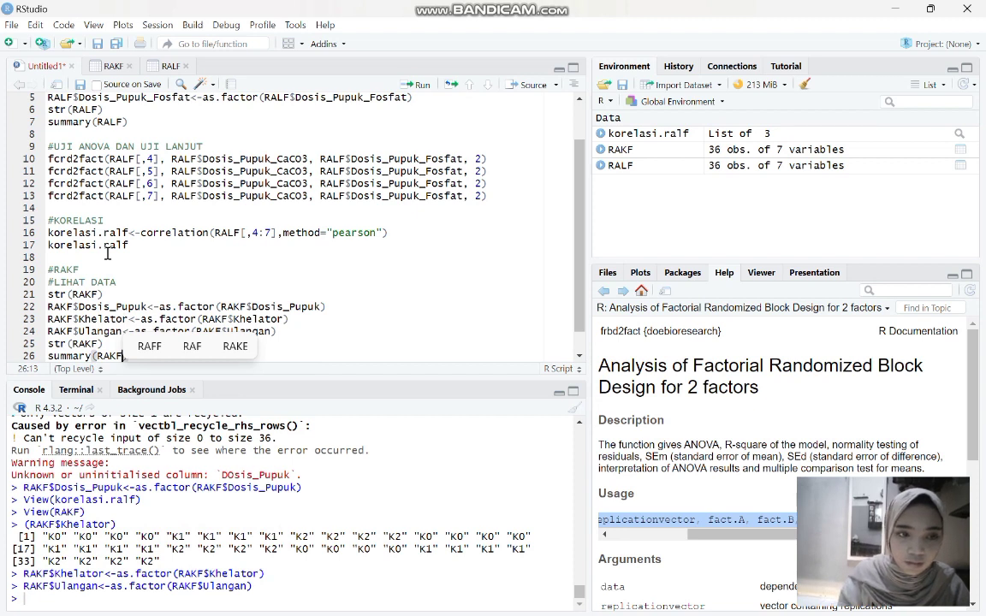
drag(128, 356, 45, 343)
key(ctrl+Return)
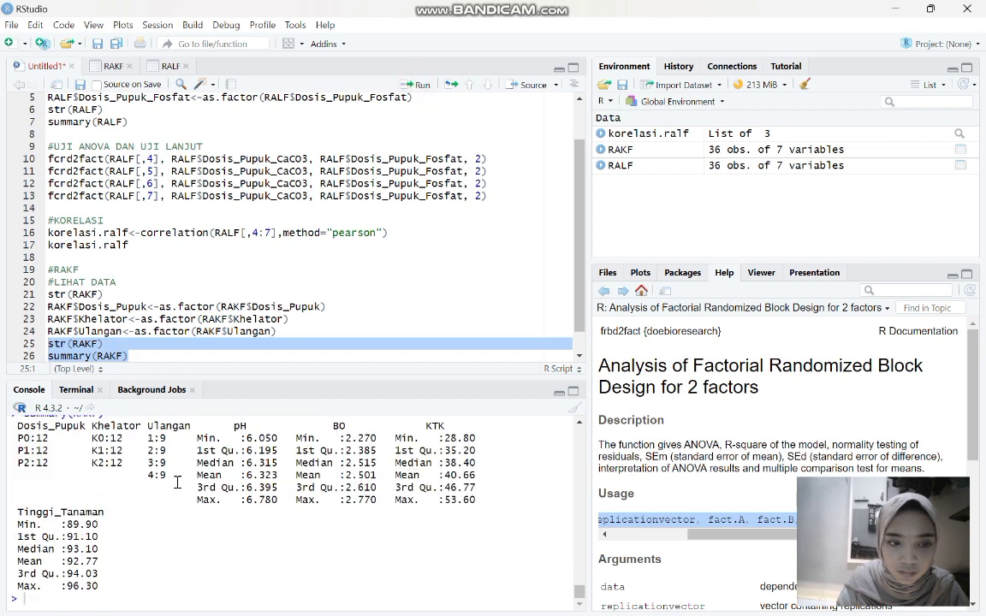
Step: Examine the str and summary output for RAKF's factor levels and numeric variables
scroll(170, 484, up, 1)
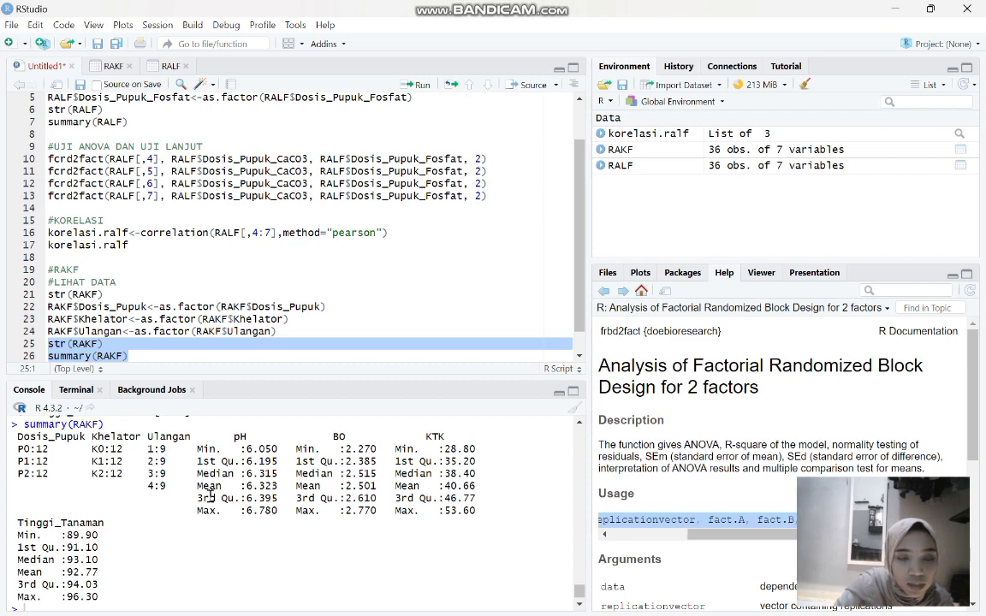
scroll(208, 501, up, 5)
scroll(207, 501, down, 5)
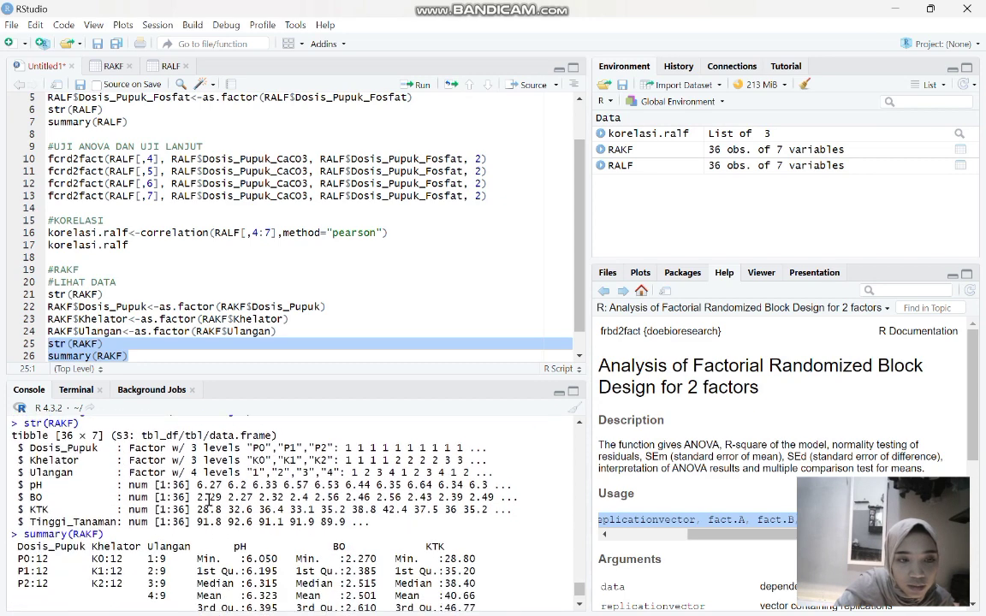
scroll(208, 500, down, 2)
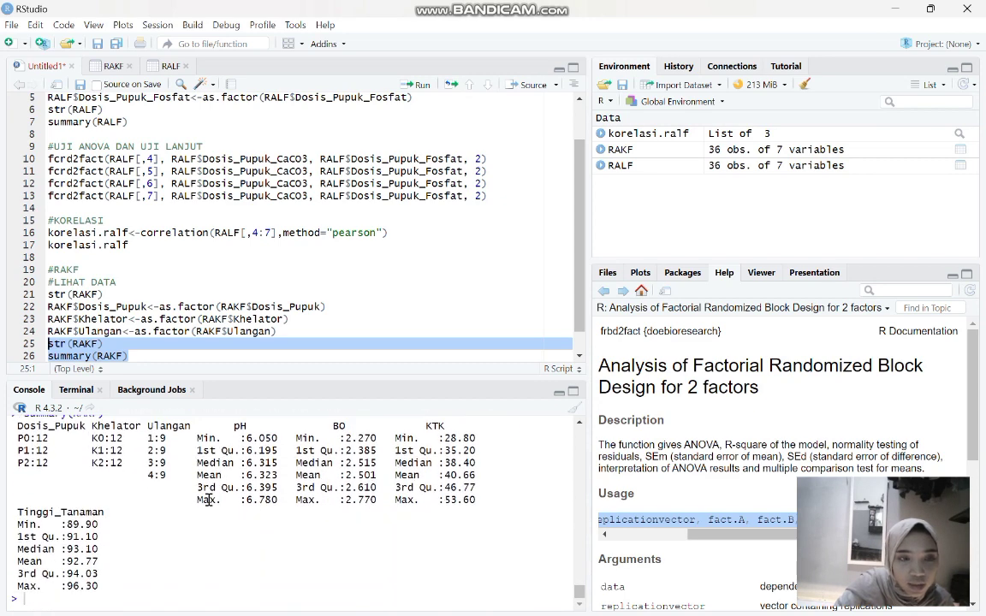
click(141, 355)
scroll(156, 458, up, 3)
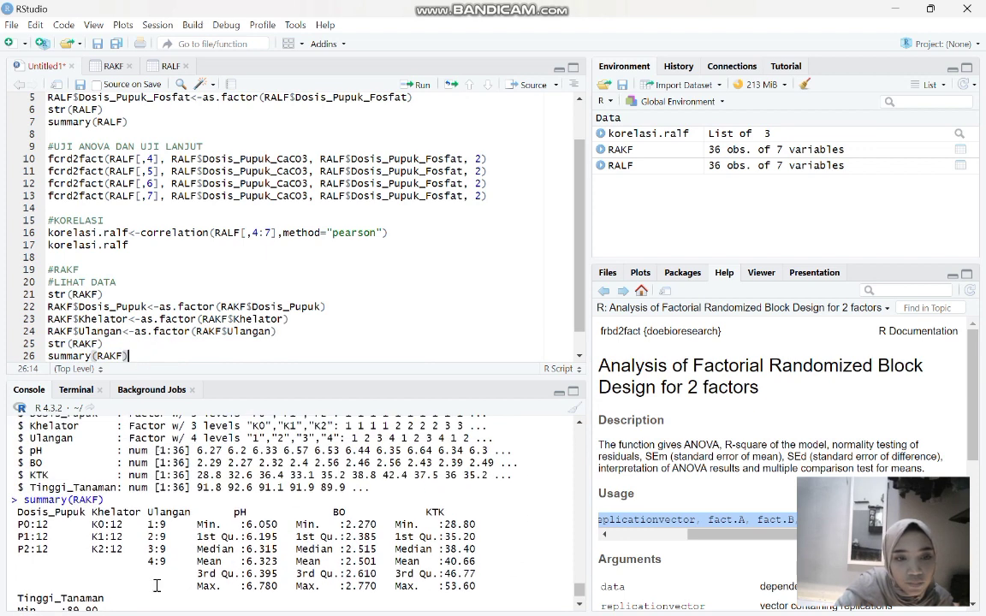
scroll(154, 588, down, 3)
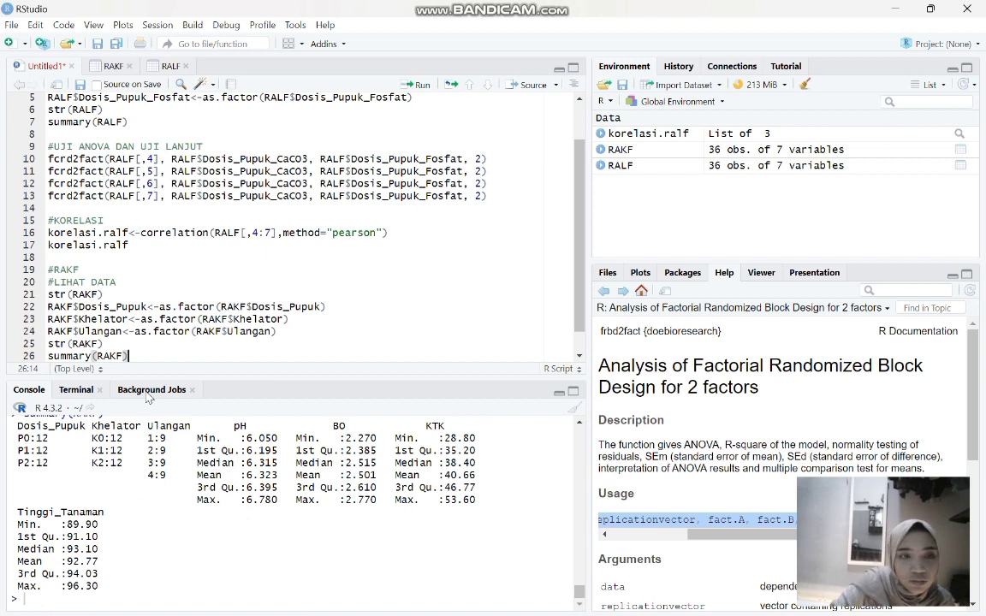
Step: Add the comment #UJi ANOVA DAN UJI LANJUT on line 28 and paste the frbd2fact usage call beneath it
scroll(116, 278, down, 1)
click(77, 353)
key(ctrl+d)
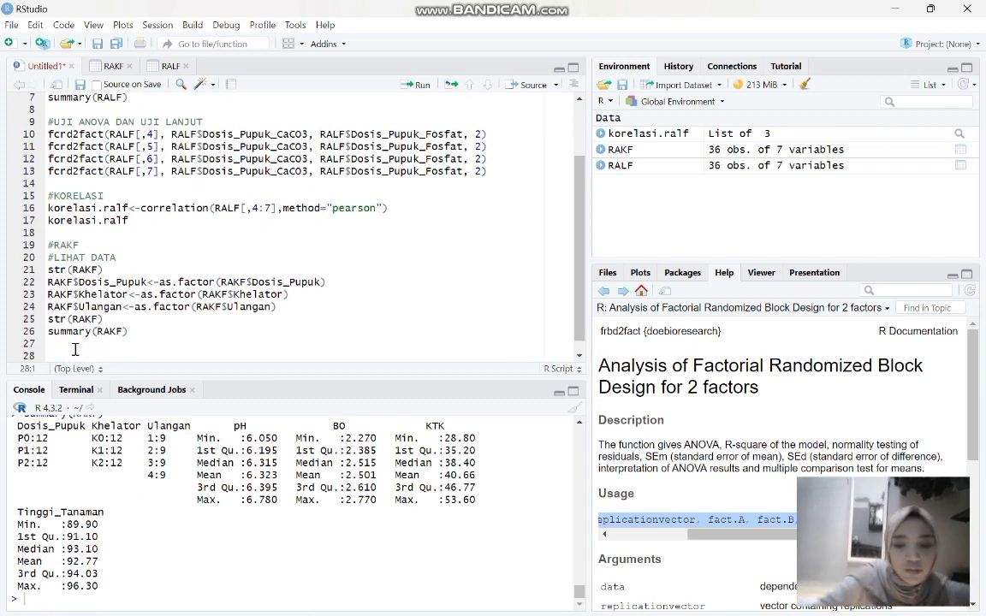
text(#UJI )
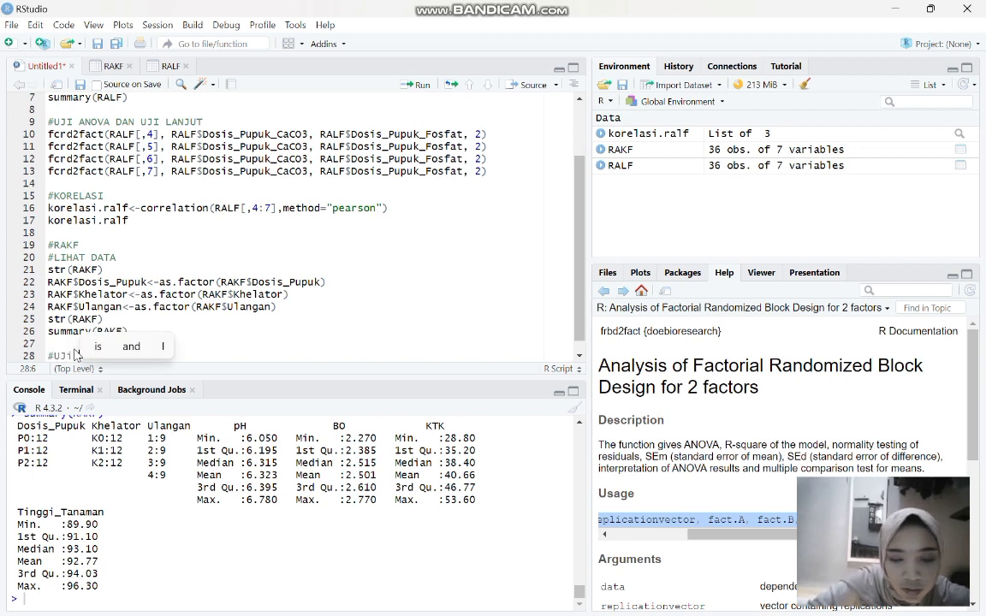
text(ANOVA DAN UJI LANJUT)
key(Return)
key(ctrl+v)
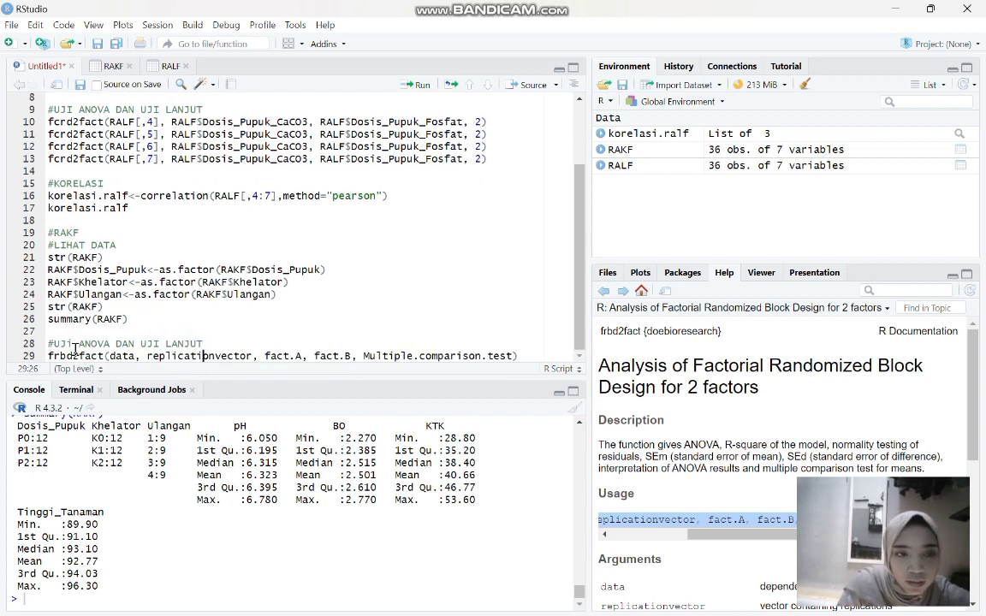
Step: Replace the data argument of the frbd2fact call on line 29 with RAKF
click(134, 356)
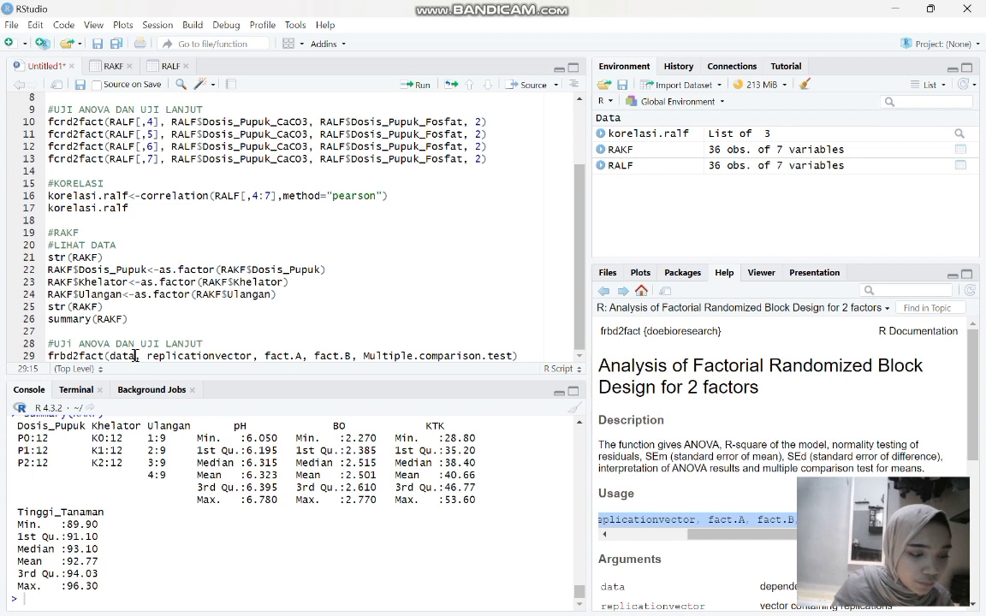
key(BackSpace)
key(BackSpace)
key(BackSpace)
key(BackSpace)
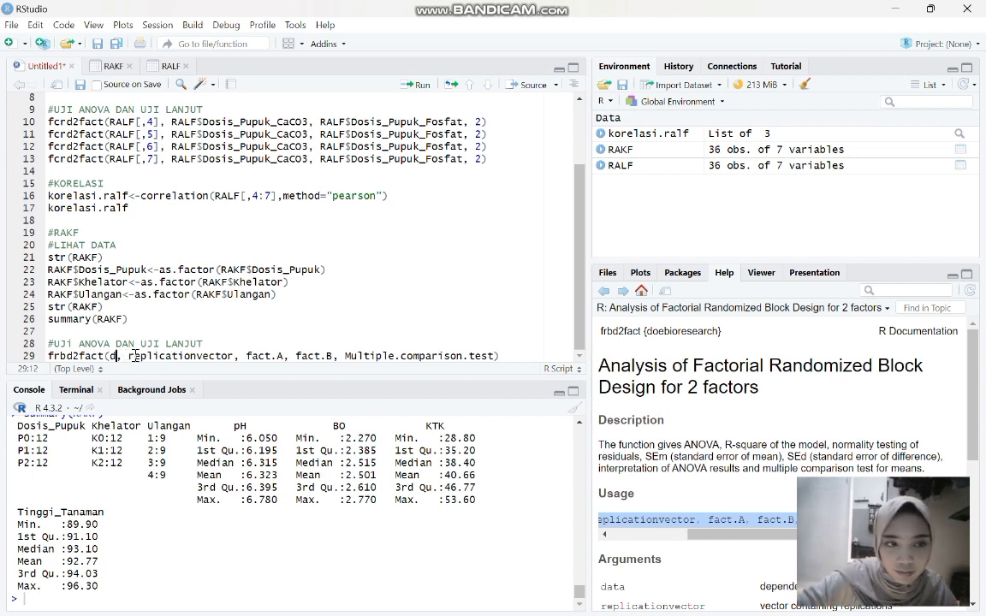
text(RAKF)
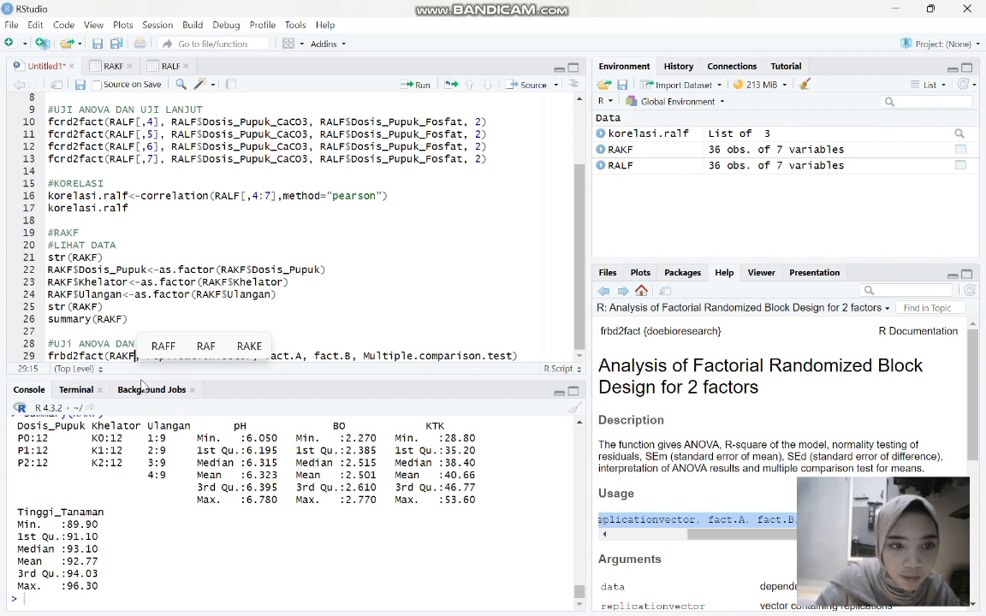
Step: Replace the replicationvector argument of the frbd2fact call with [,4]
click(306, 351)
click(252, 356)
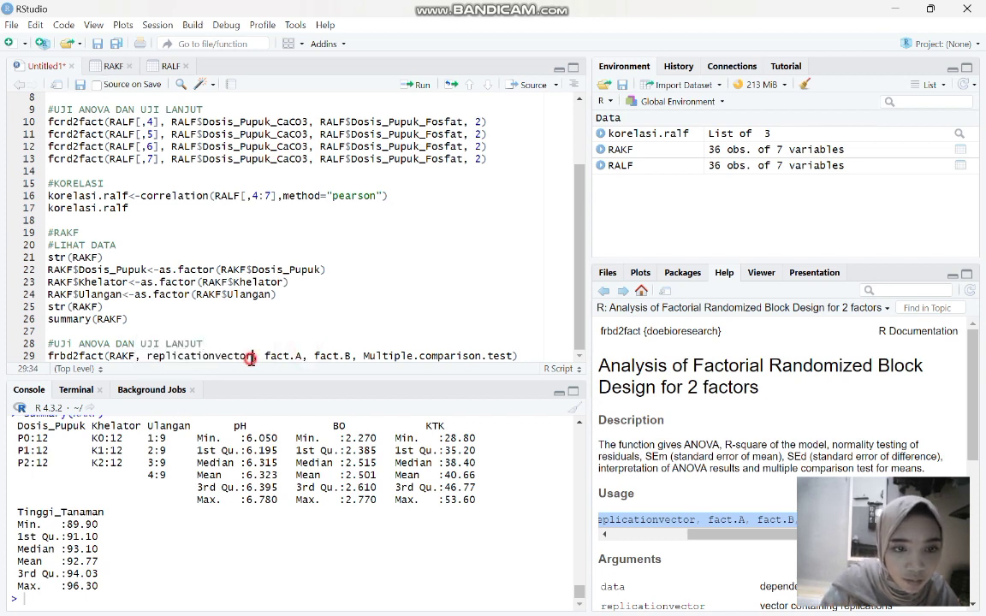
key(BackSpace)
key(BackSpace)
key(BackSpace)
key(BackSpace)
key(BackSpace)
key(BackSpace)
key(BackSpace)
key(BackSpace)
key(BackSpace)
key(BackSpace)
key(BackSpace)
key(BackSpace)
key(BackSpace)
key(BackSpace)
key(BackSpace)
key(BackSpace)
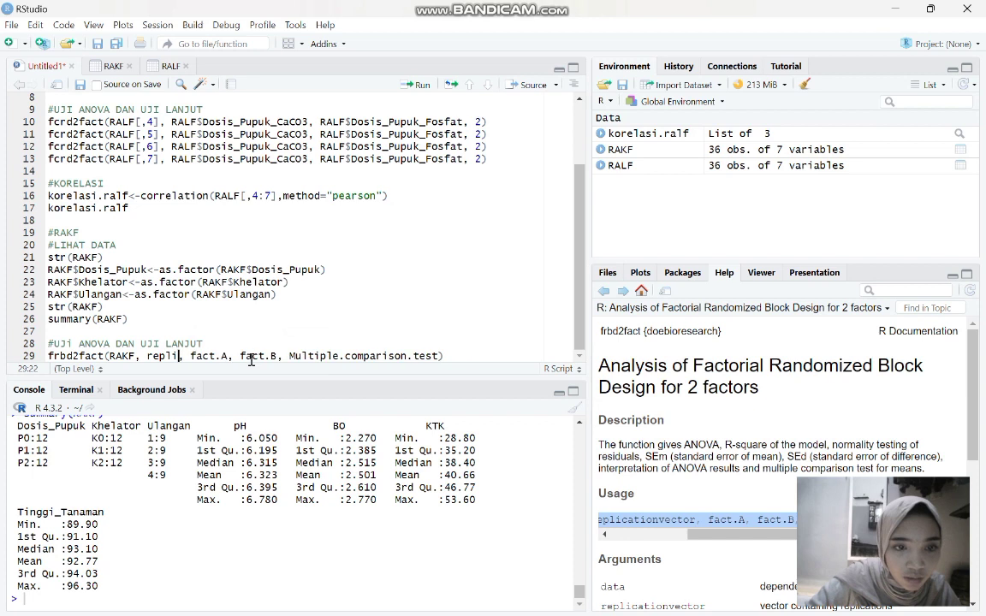
key(BackSpace)
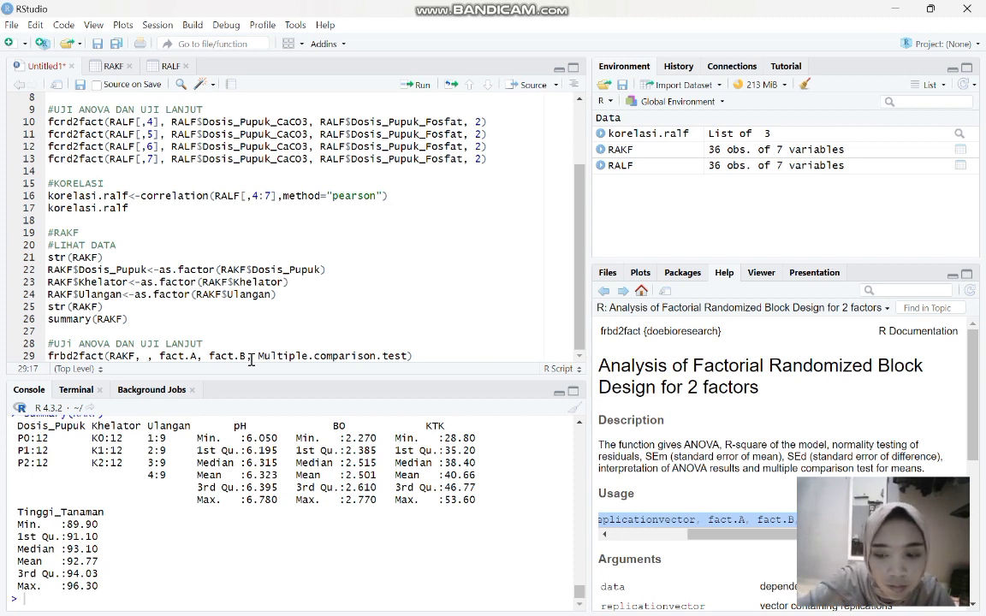
text(])
key(BackSpace)
text([,4)
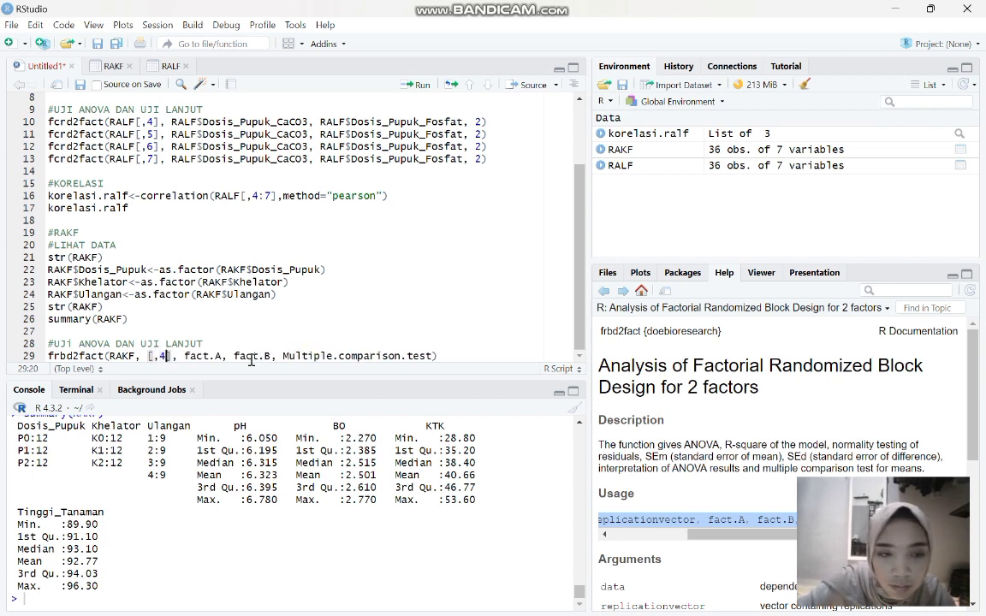
text(])
Step: Replace the fact.A argument of the frbd2fact call with the start of a column reference, RAKF$
key(Right)
key(Right)
key(Right)
key(Right)
key(Right)
key(Right)
key(Right)
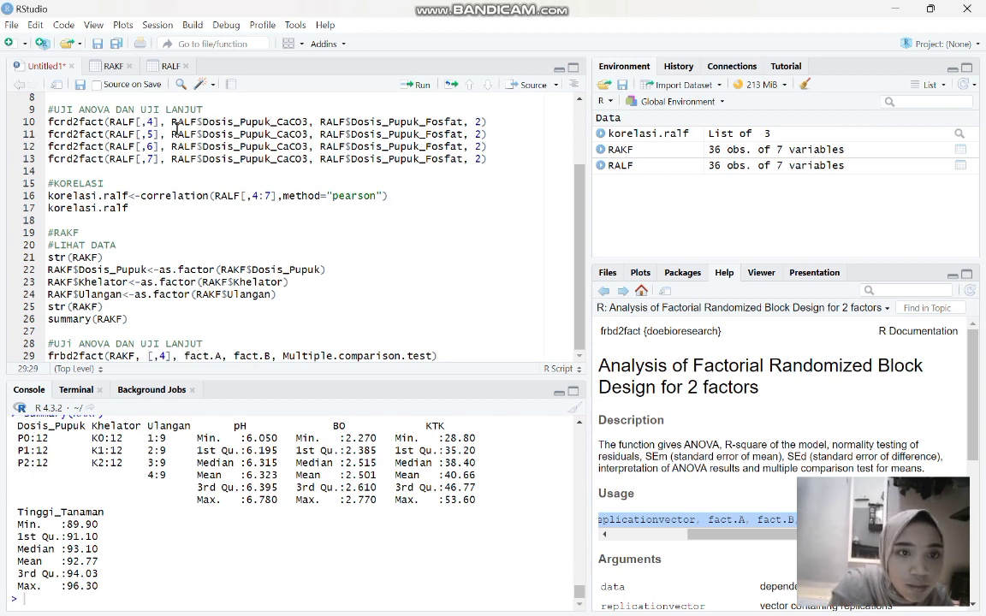
key(BackSpace)
key(BackSpace)
key(BackSpace)
key(BackSpace)
key(BackSpace)
key(BackSpace)
key(BackSpace)
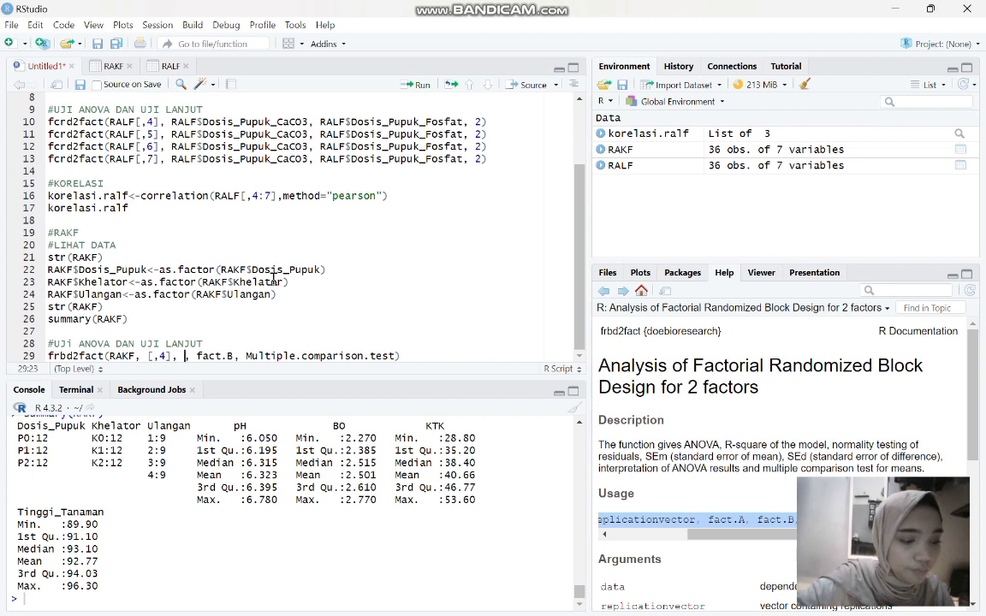
text(RAKF$)
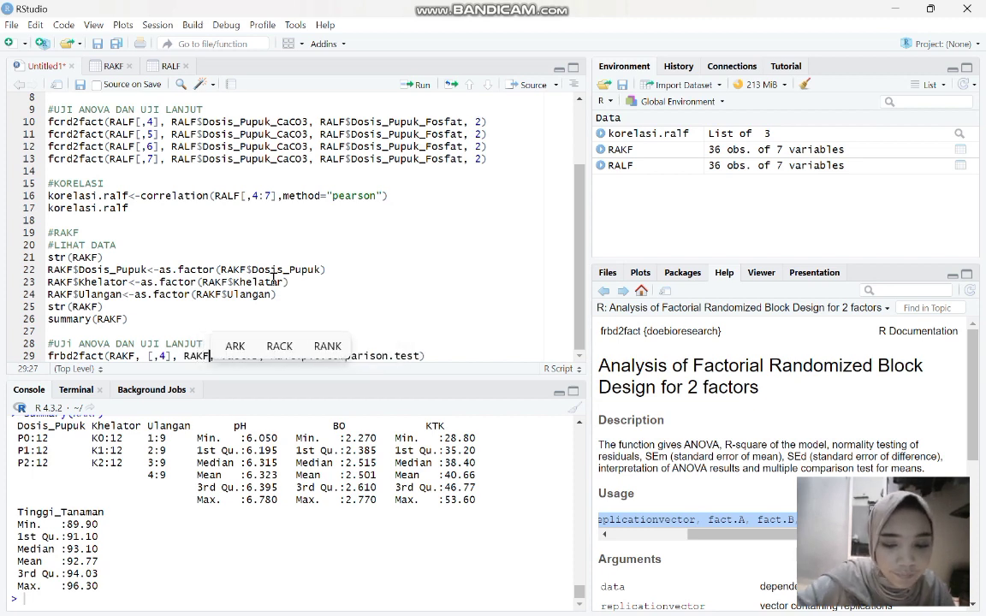
key(BackSpace)
text($)
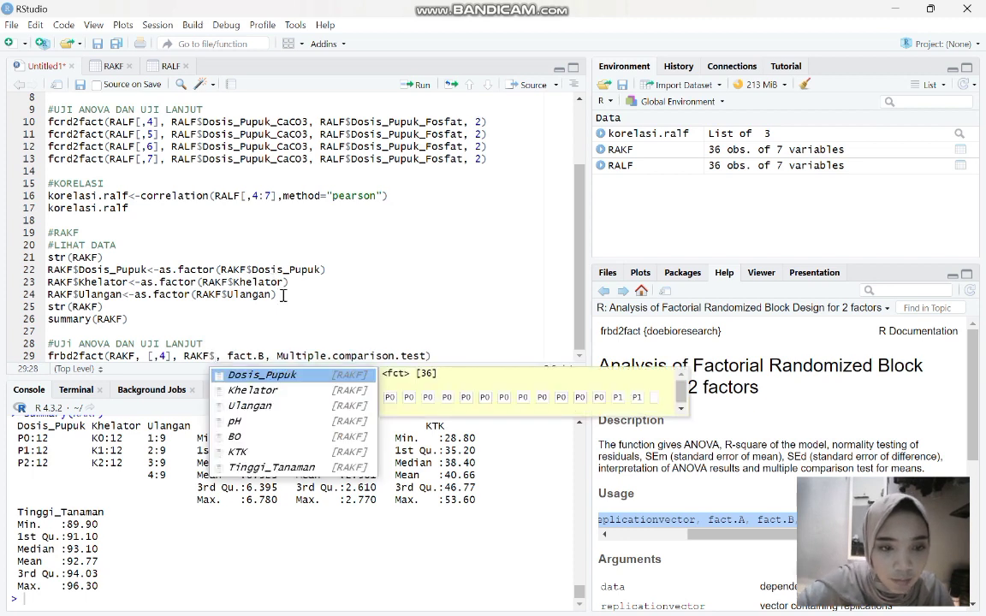
key(Return)
key(Right)
key(Right)
key(Right)
key(Right)
key(Right)
key(Right)
key(Right)
key(Right)
key(Delete)
key(Delete)
key(Delete)
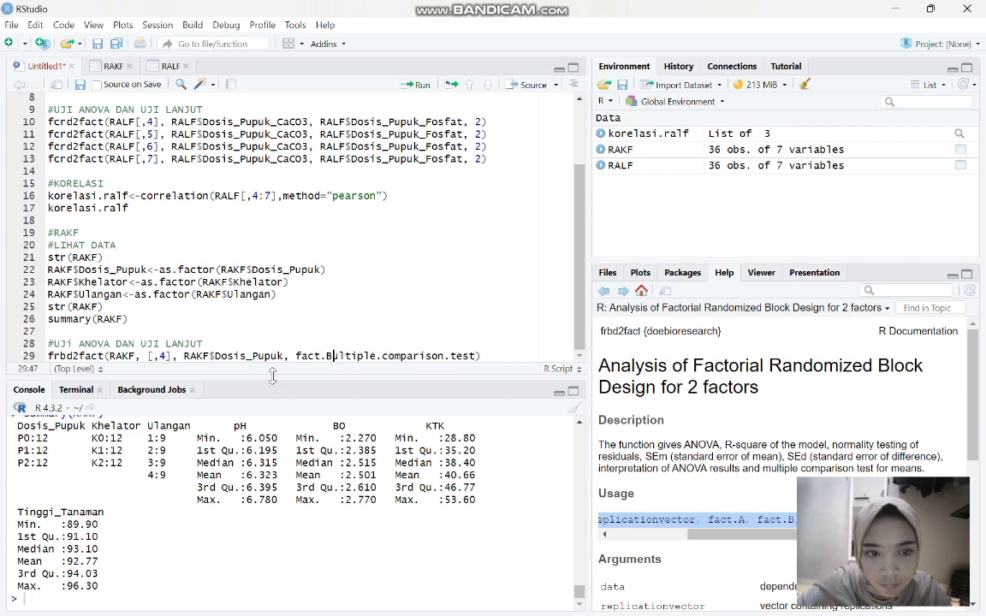
key(ctrl+z)
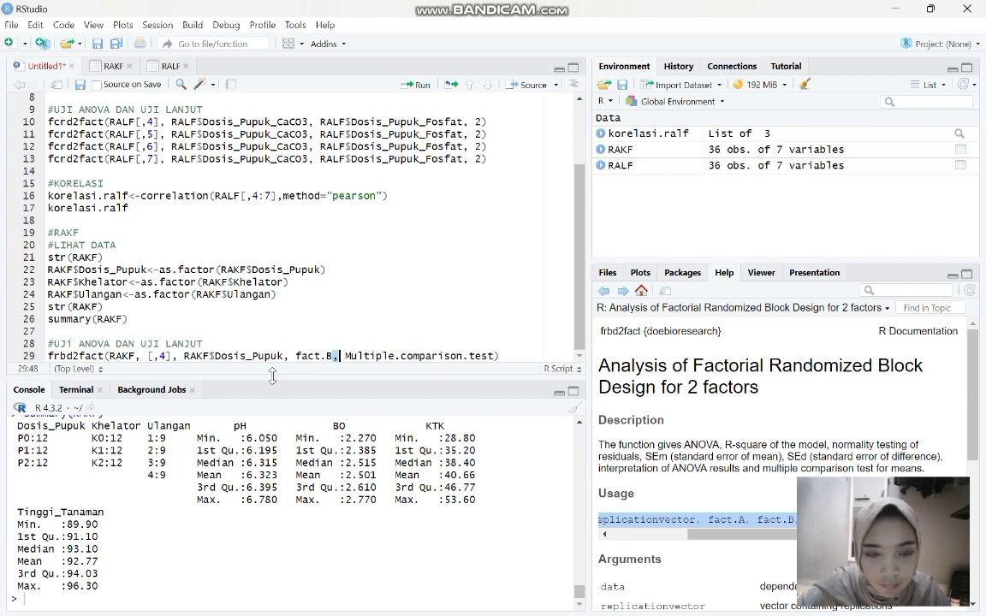
key(ctrl+z)
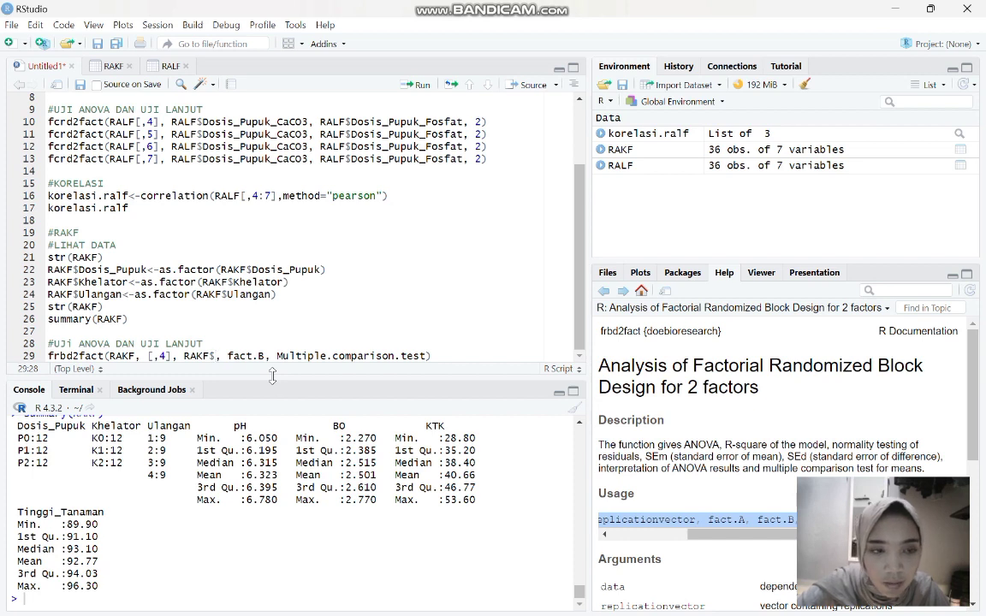
Step: Complete the first factor argument as RAKF$Dosis_Pupuk and replace fact.B with RAKF$Khelator
text(dos)
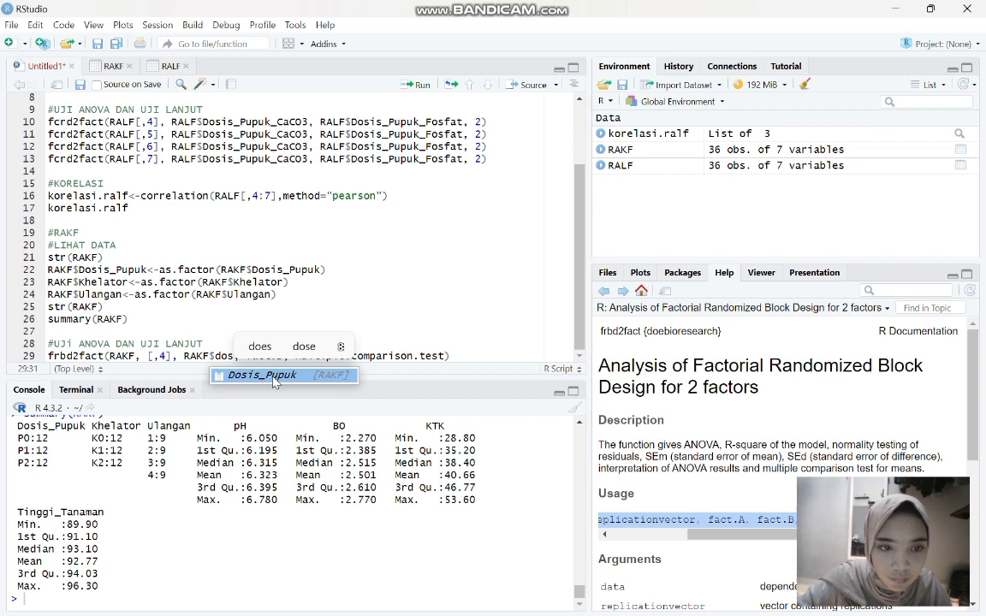
key(Return)
key(Right)
key(Right)
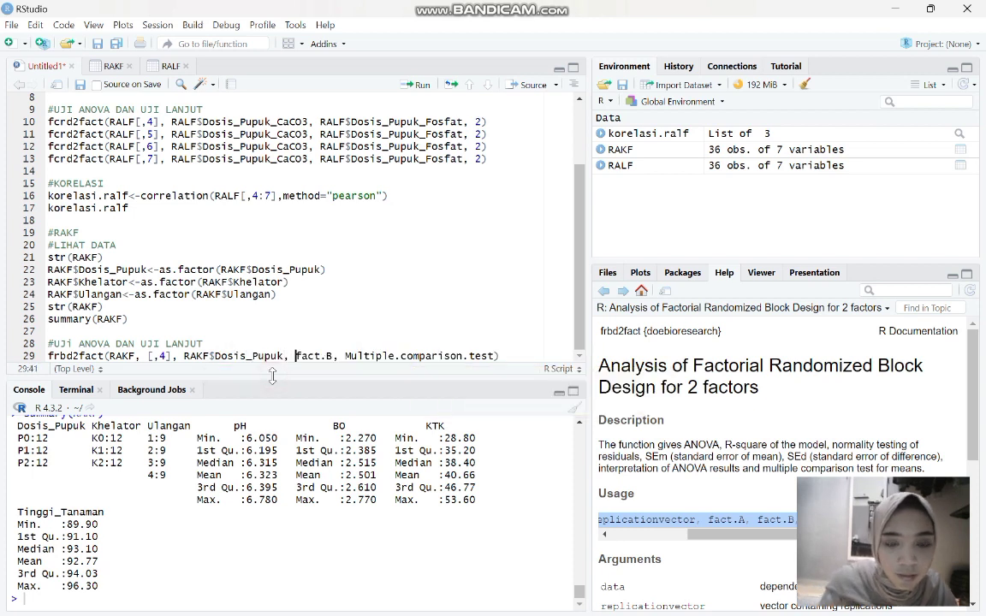
key(Delete)
key(Delete)
key(Delete)
key(Delete)
key(Delete)
key(Delete)
text(RAKF)
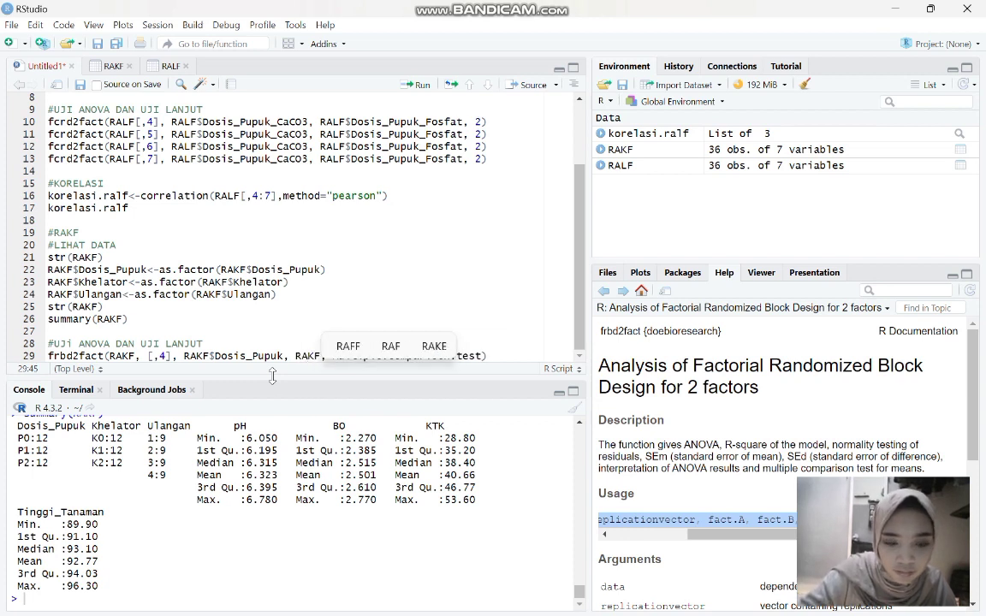
text($)
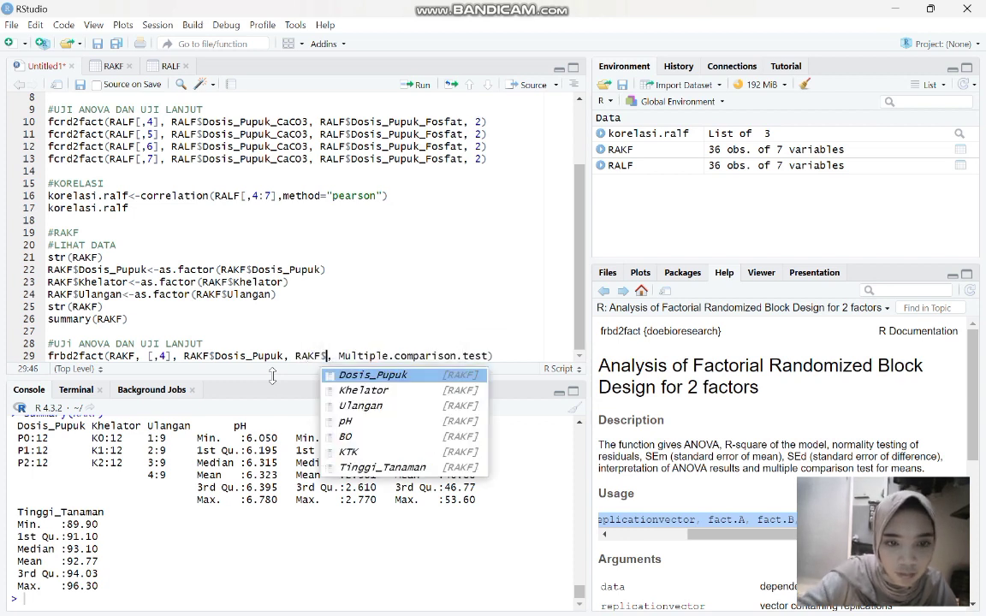
click(354, 396)
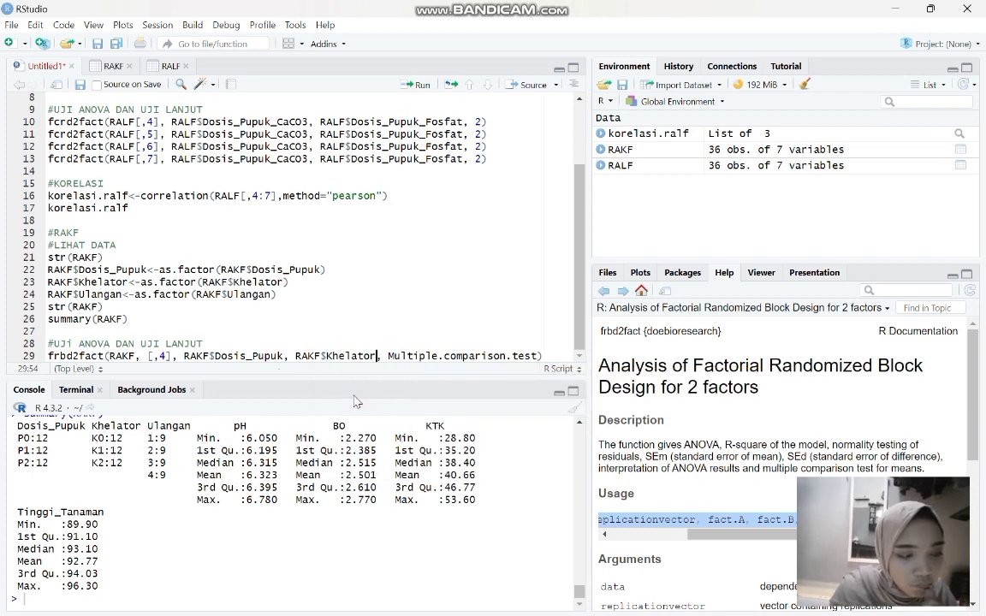
Step: Replace Multiple.comparison.test with 2 and run the ANOVA comment and frbd2fact call on lines 28 and 29
drag(539, 355, 392, 358)
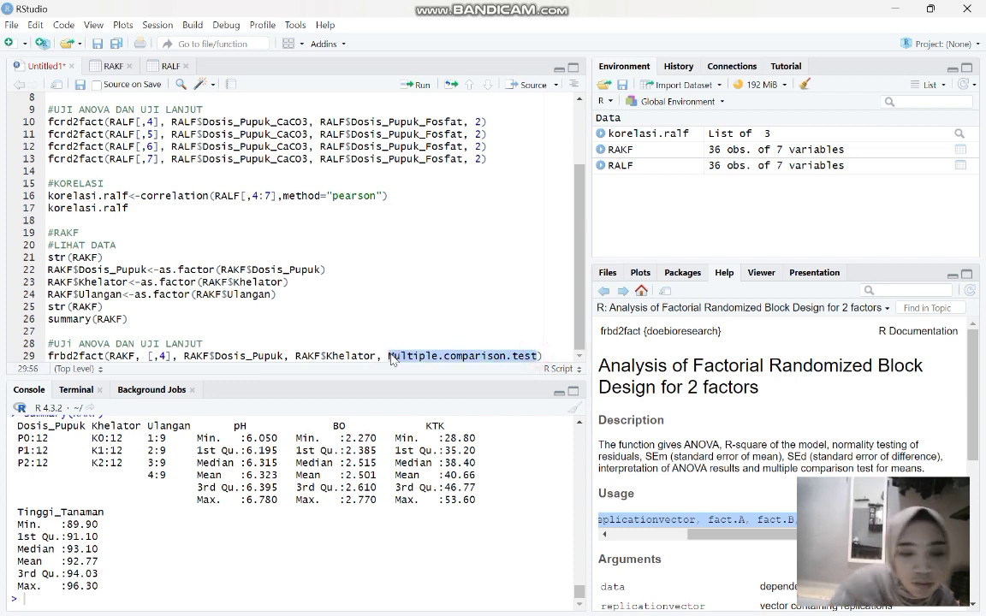
key(BackSpace)
text(2)
click(413, 347)
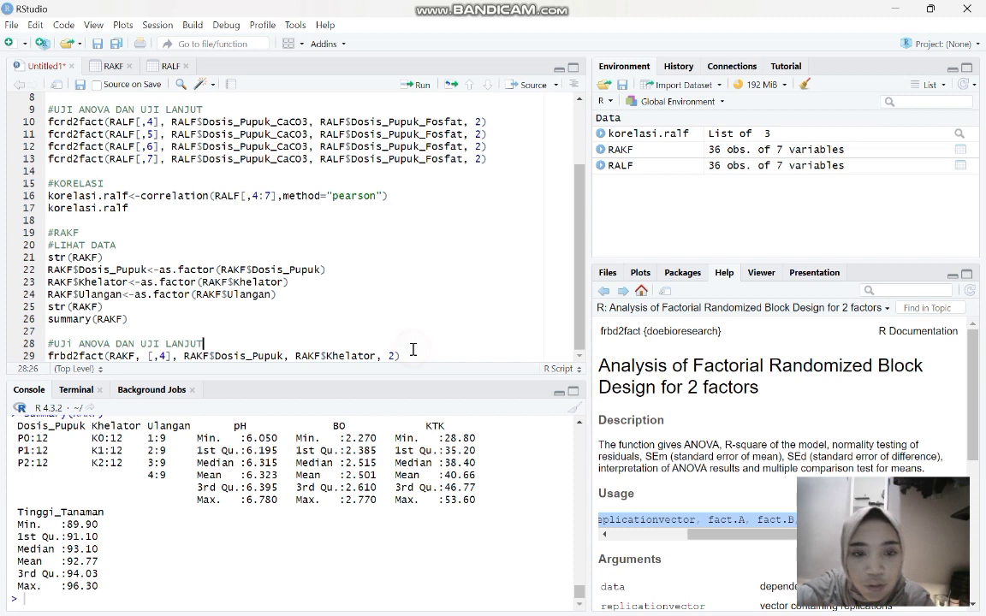
click(415, 86)
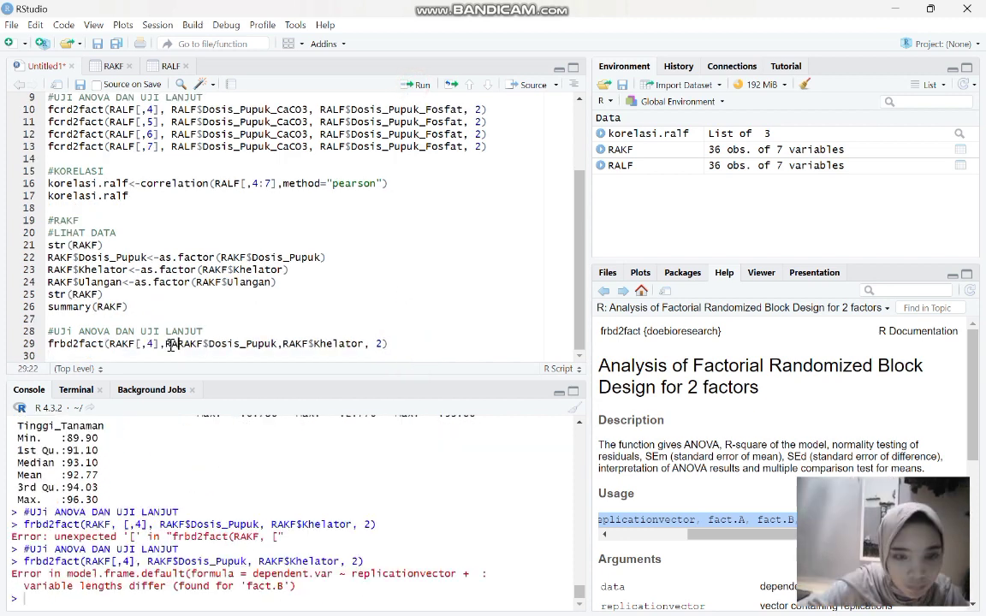
Step: Insert RAKF$Ulangan as the replication argument after RAKF[,4] in the frbd2fact call and rerun line 29
click(168, 345)
text(RAKF$)
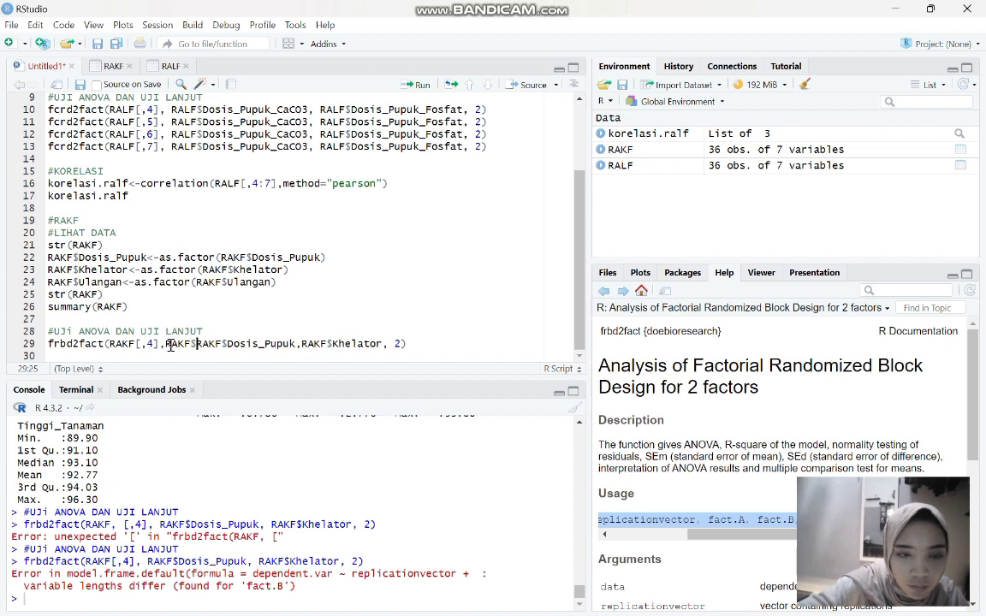
text(Ulangan)
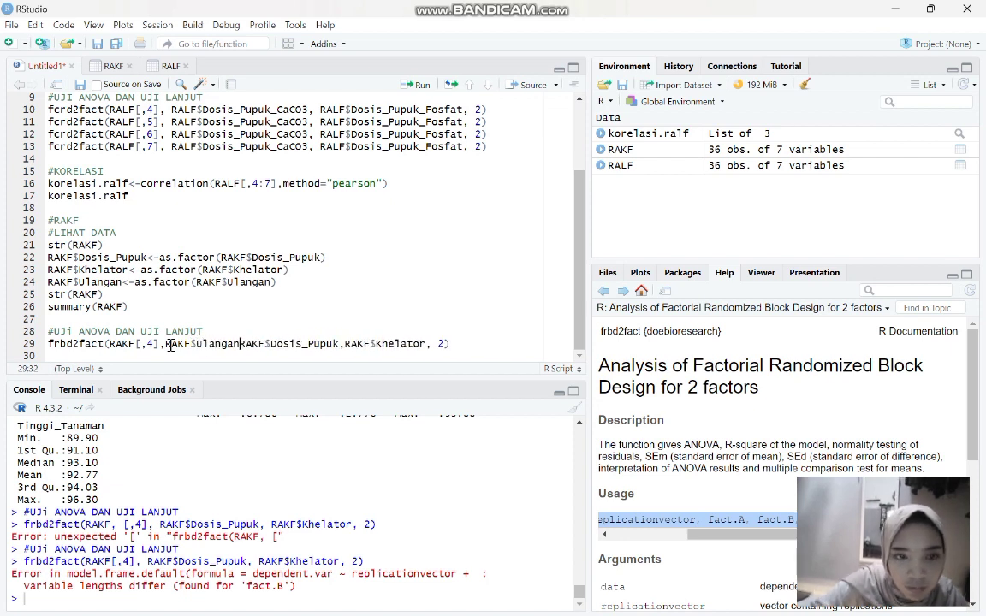
text(,)
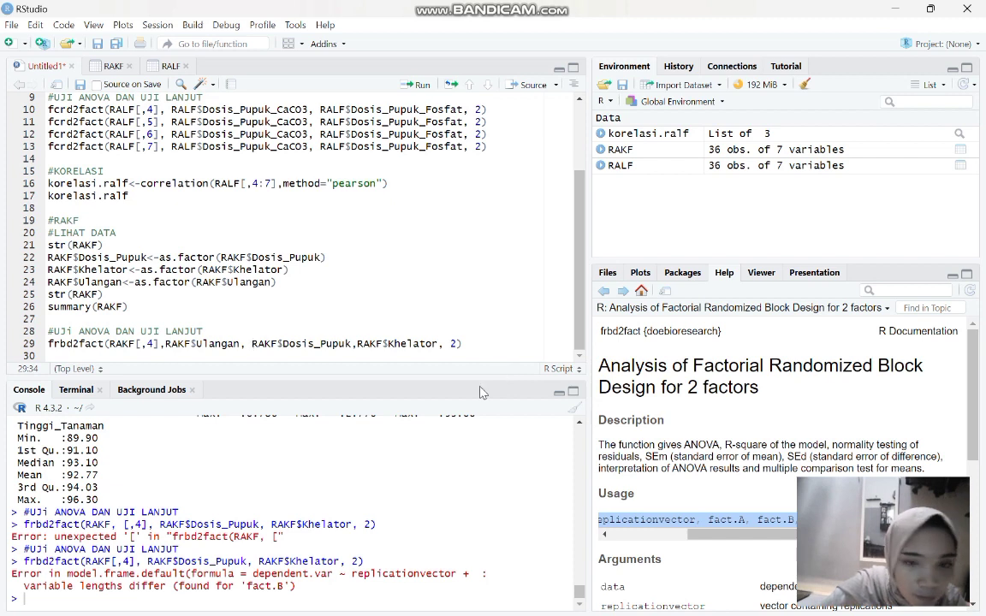
click(356, 344)
click(486, 342)
click(422, 87)
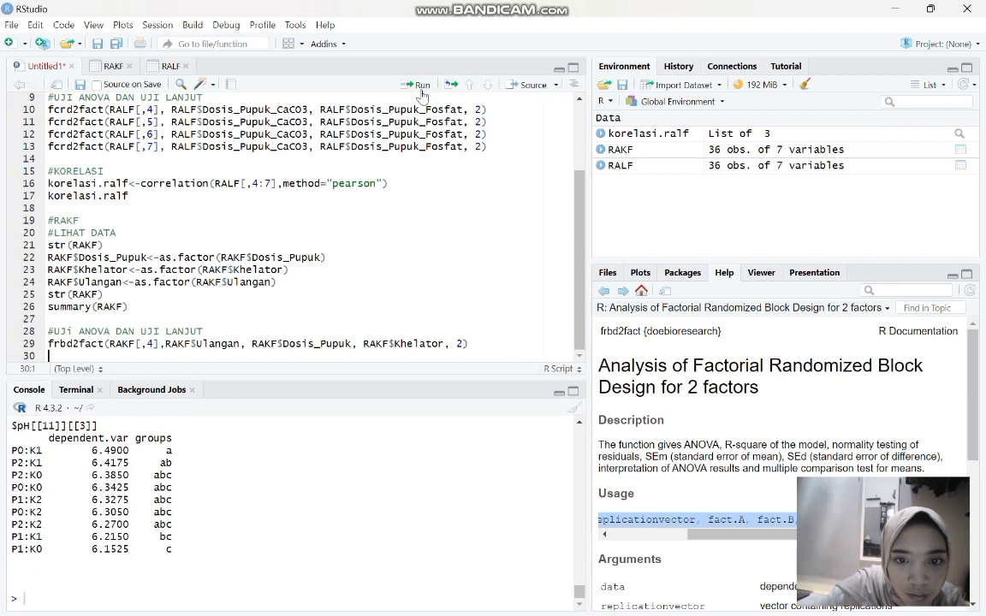
Step: Examine the pH output for the ANOVA table, R square, standard errors, Shapiro-Wilk normality test and multiple comparison advice
scroll(250, 481, up, 5)
scroll(250, 481, up, 15)
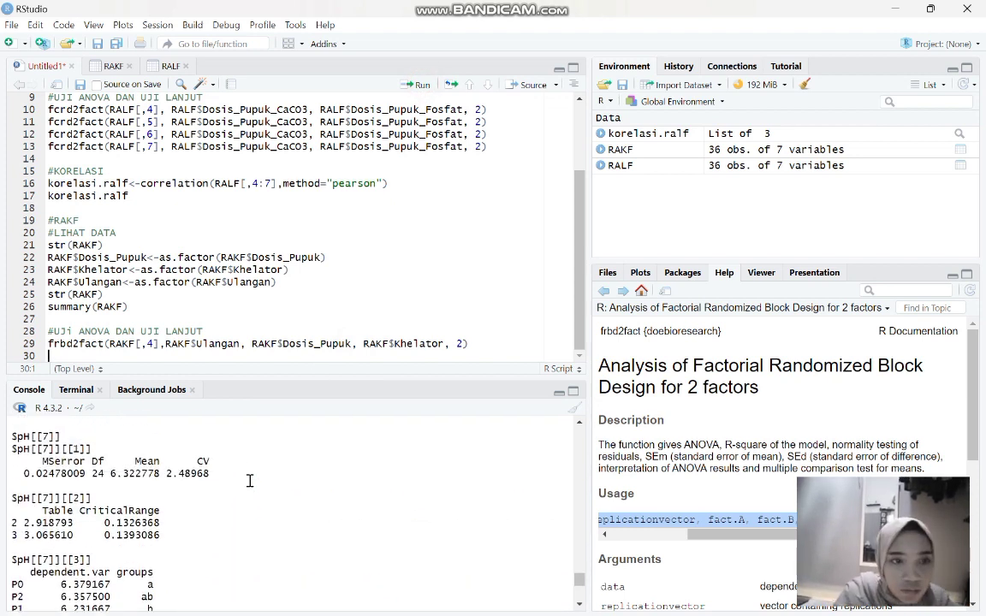
scroll(250, 481, up, 15)
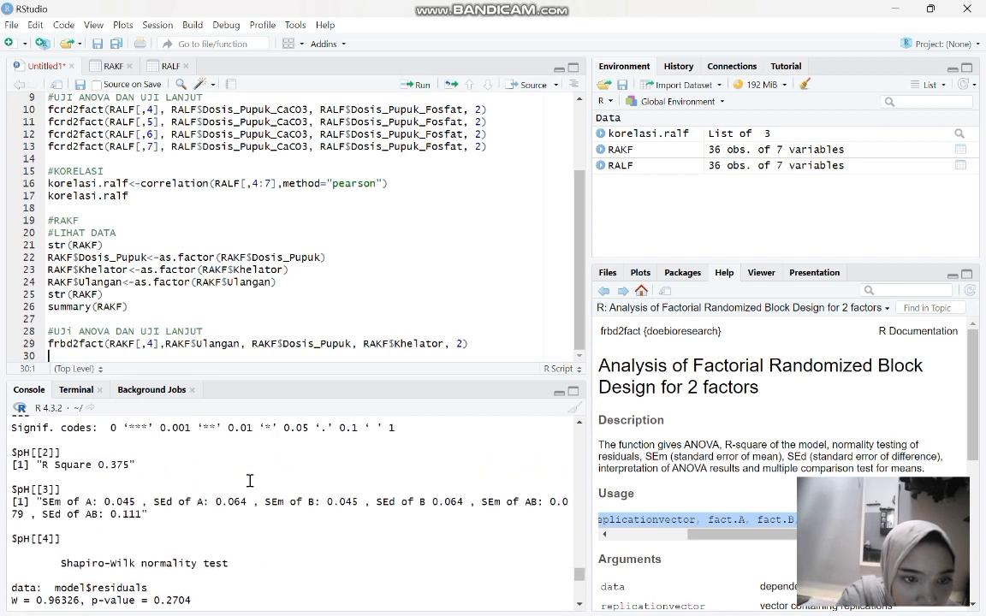
scroll(250, 481, up, 1)
scroll(250, 481, up, 3)
scroll(250, 481, down, 2)
scroll(250, 481, up, 1)
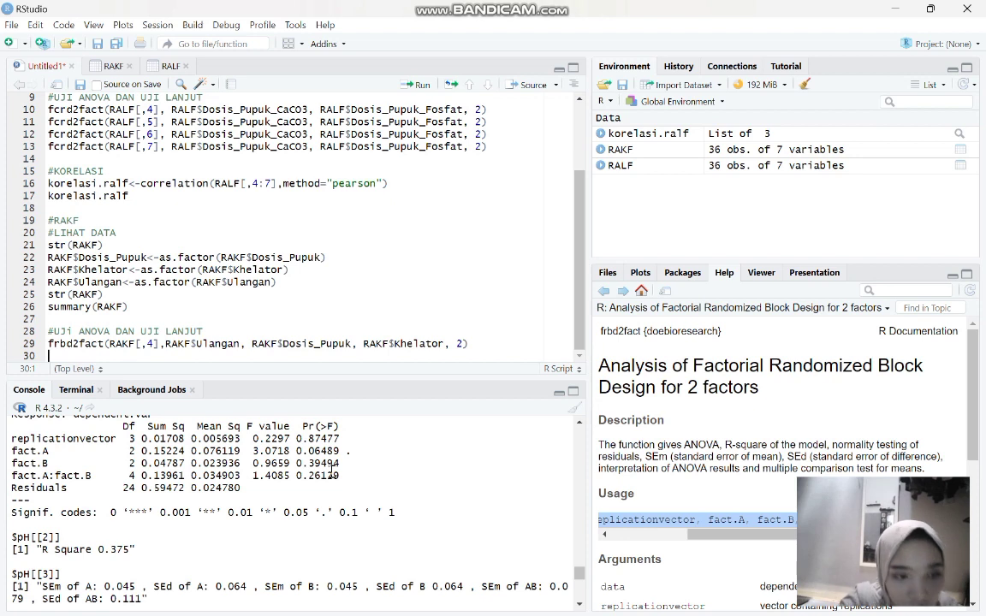
scroll(371, 498, down, 2)
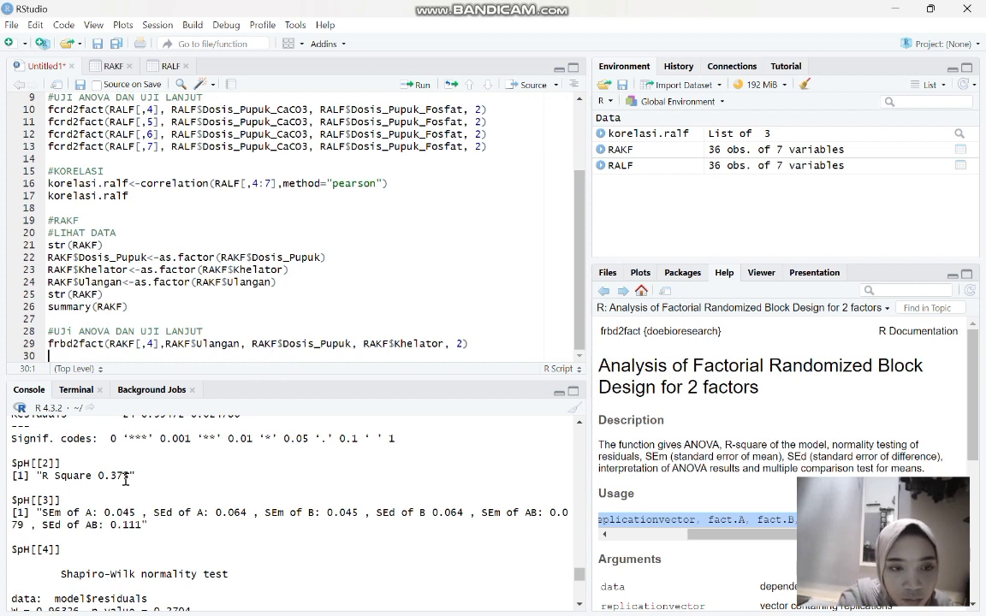
scroll(126, 480, down, 2)
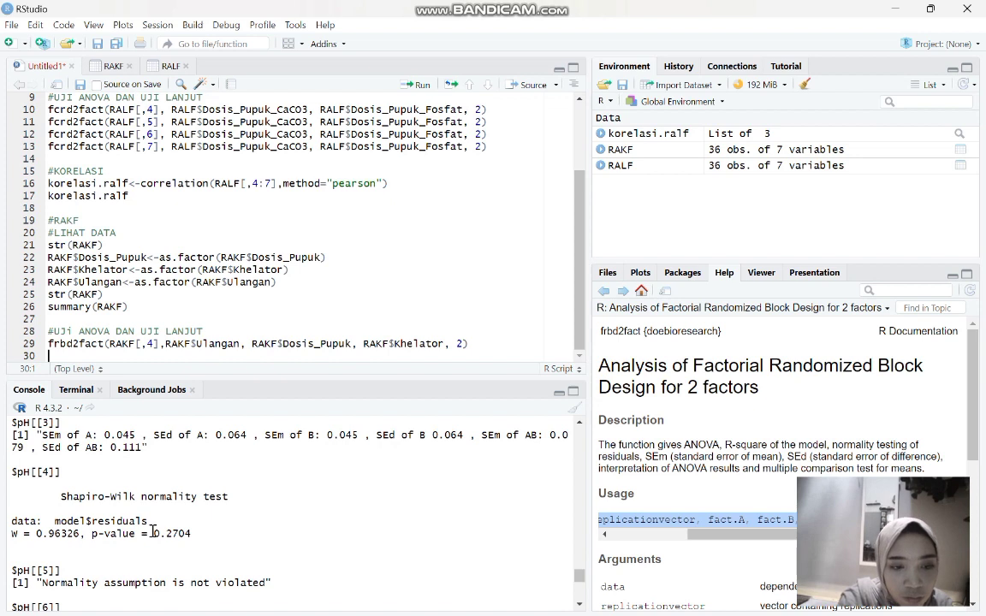
scroll(153, 532, down, 8)
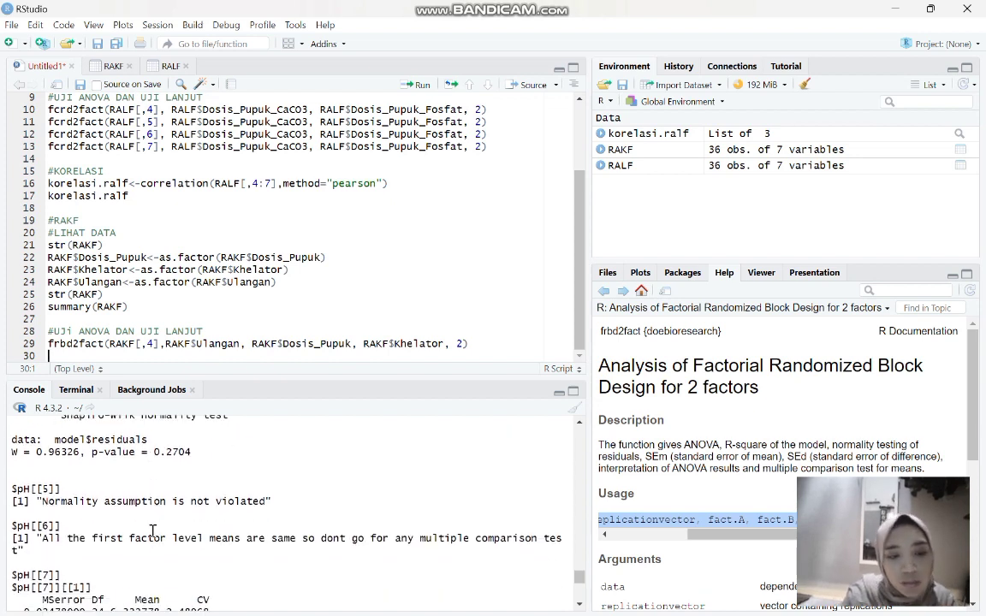
Step: Examine the pH multiple comparison groupings for the first factor, the second factor and their interaction
scroll(152, 531, down, 8)
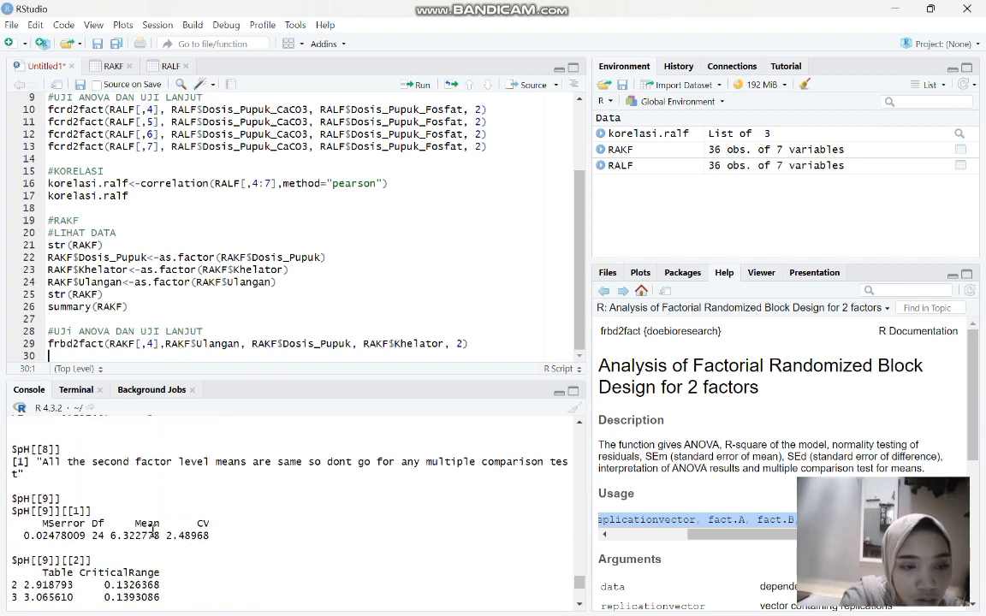
scroll(153, 531, up, 6)
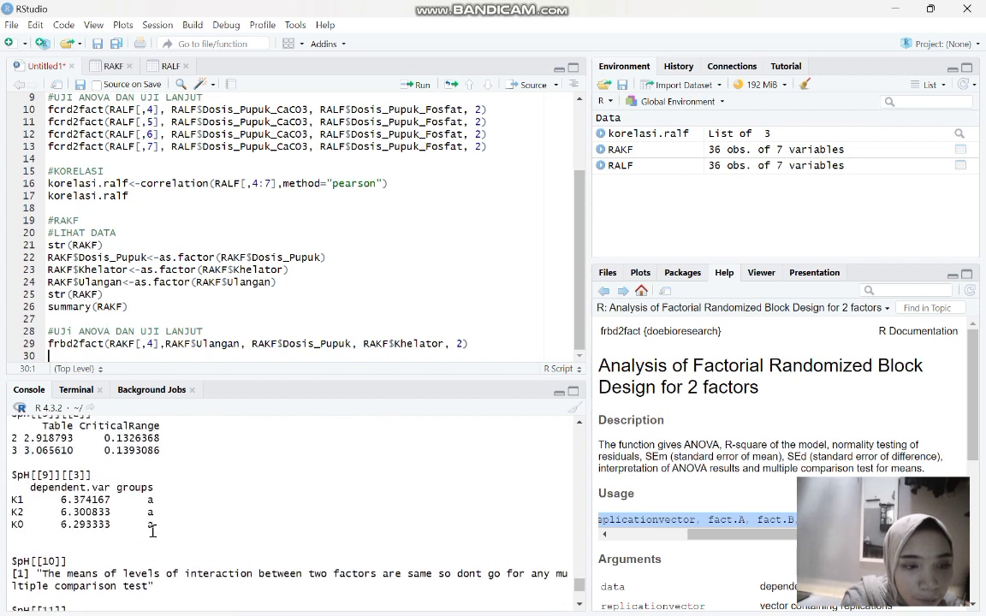
scroll(152, 531, up, 3)
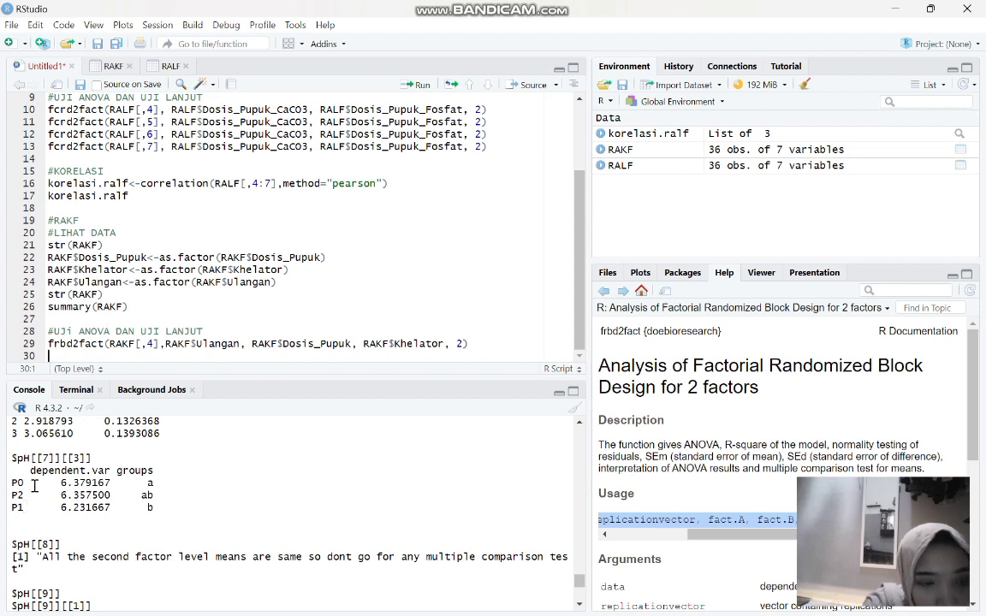
scroll(34, 488, down, 5)
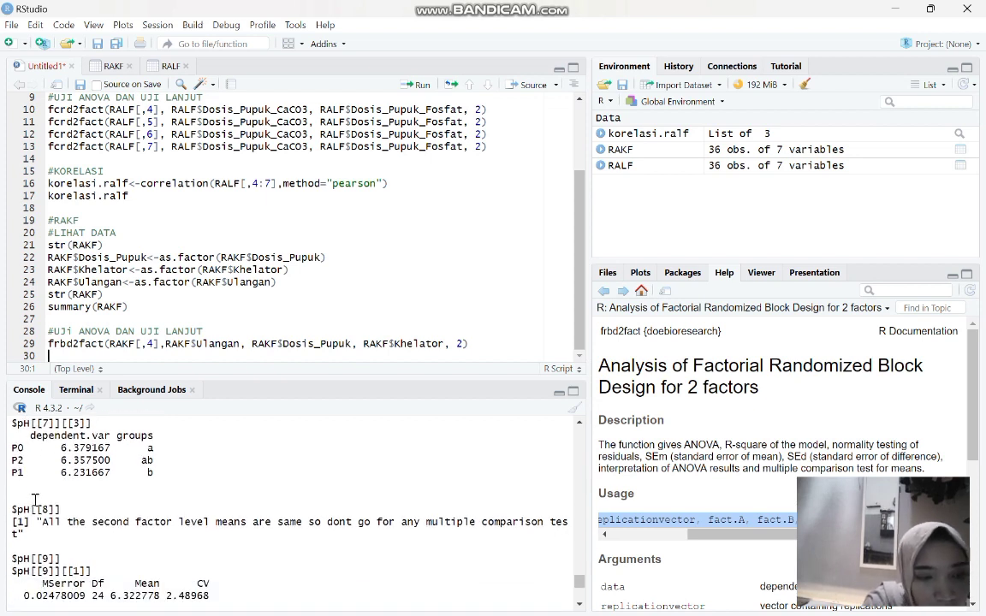
scroll(35, 501, down, 2)
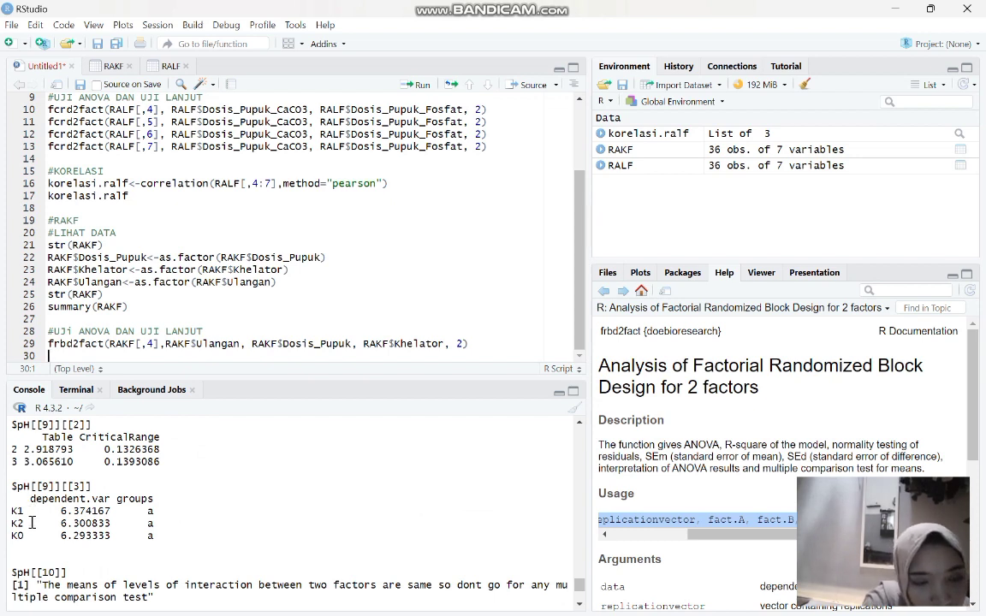
scroll(129, 505, down, 1)
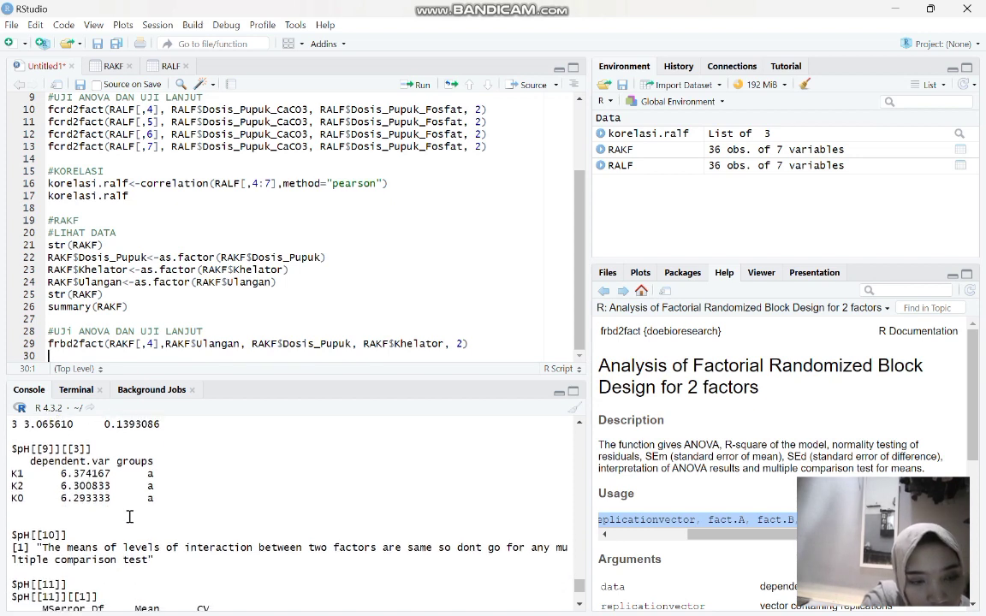
scroll(146, 479, down, 1)
scroll(148, 486, down, 6)
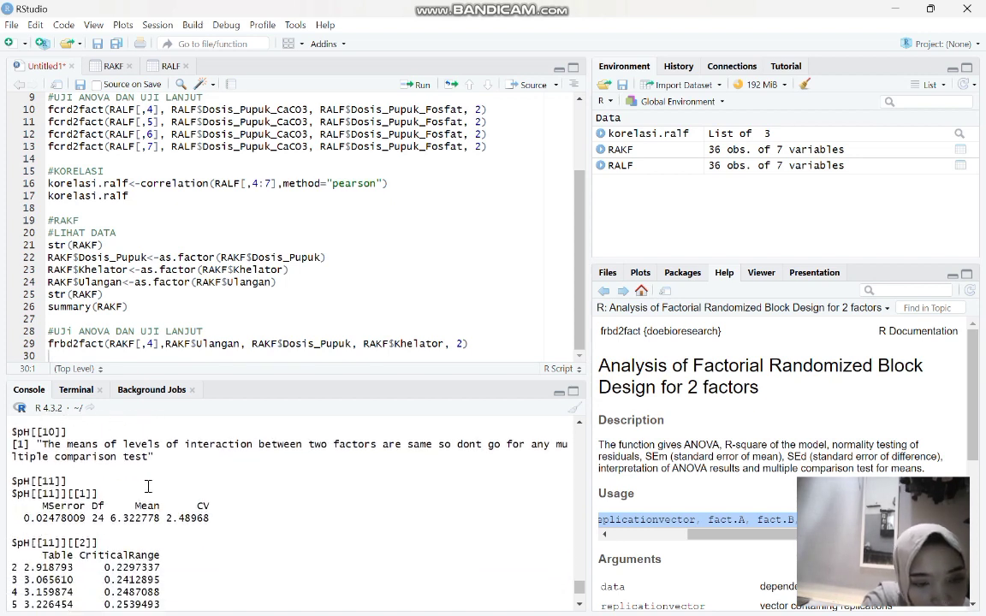
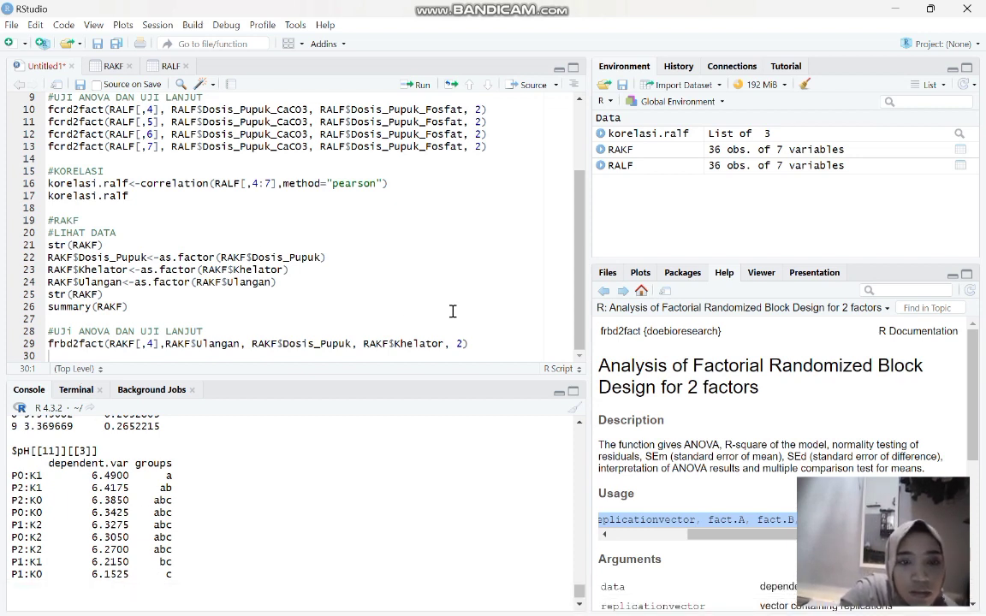
Step: Duplicate the frbd2fact call from line 29 onto line 30 and set its data column to RAKF[,5]
drag(480, 343, 49, 347)
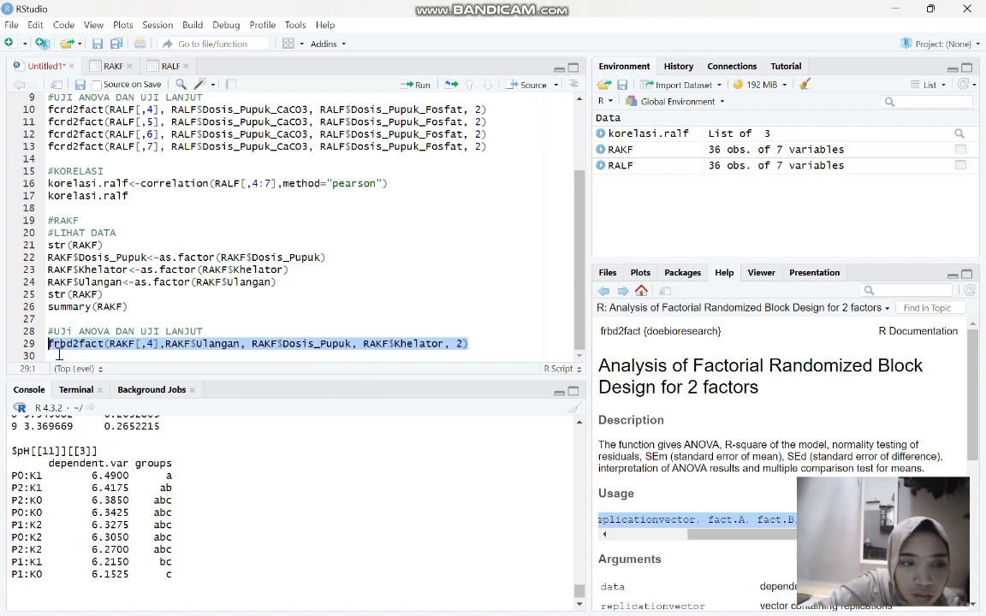
click(49, 355)
key(ctrl+v)
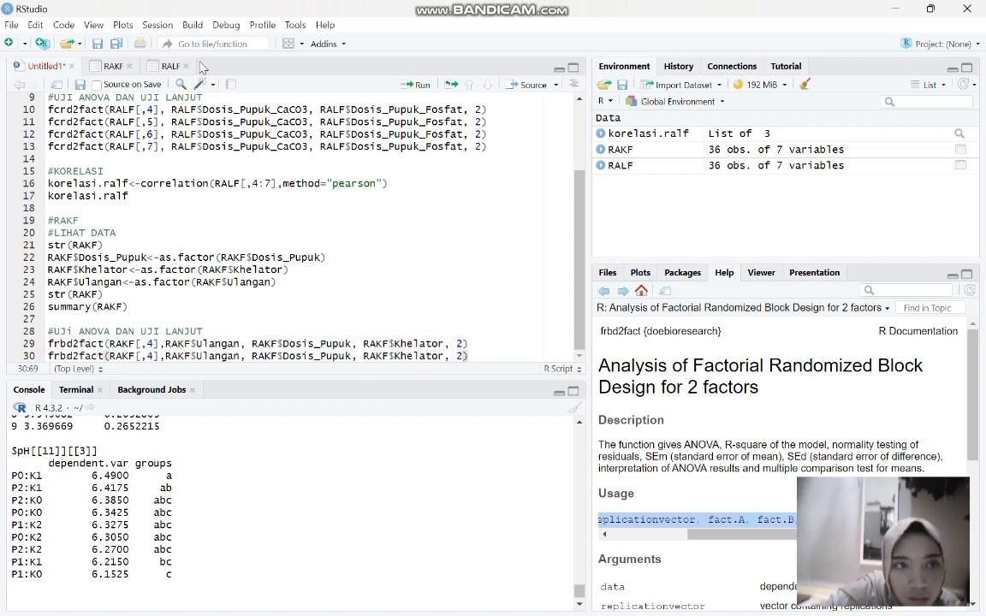
click(96, 67)
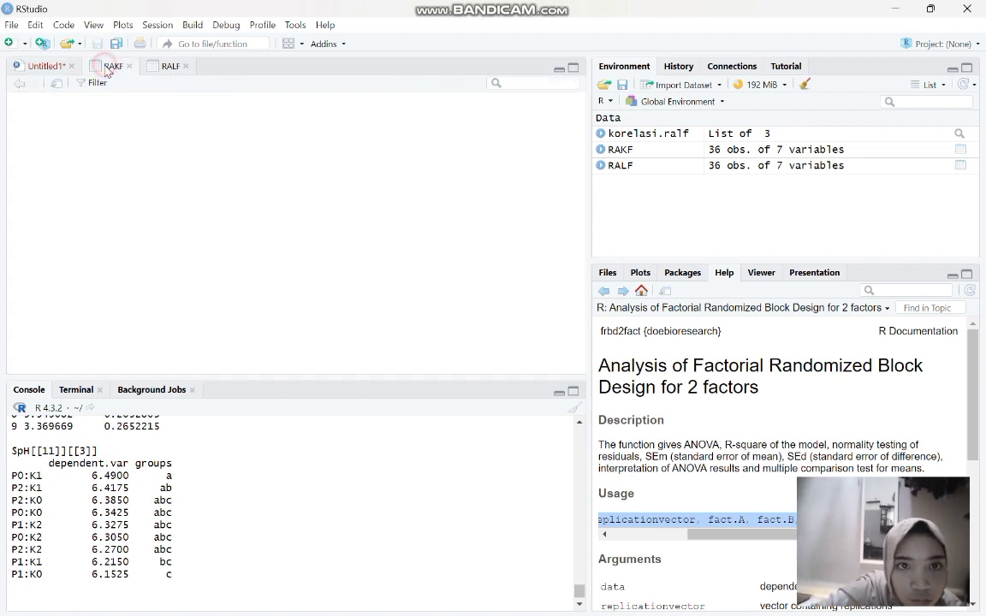
click(60, 69)
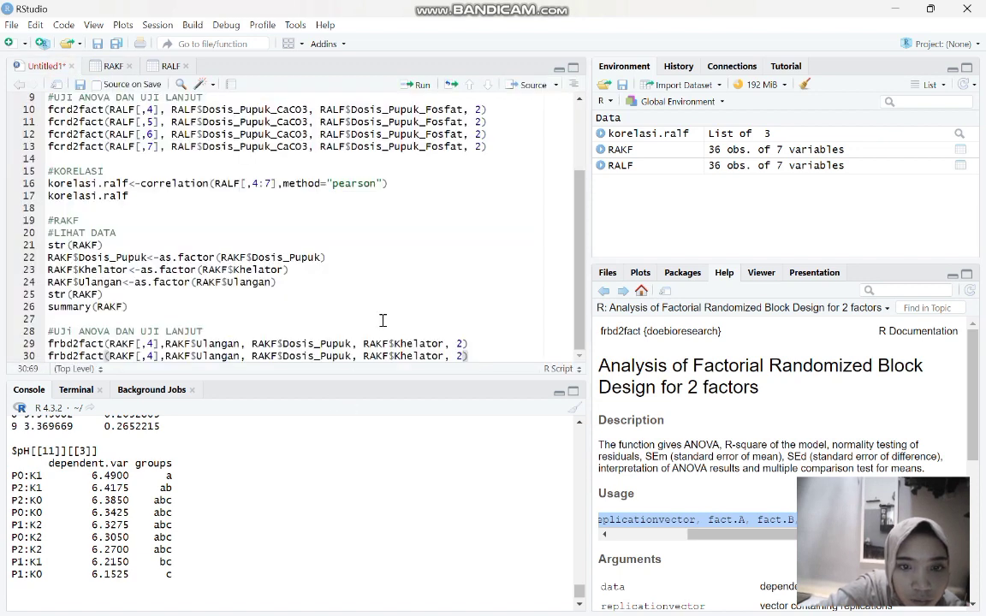
click(155, 358)
key(BackSpace)
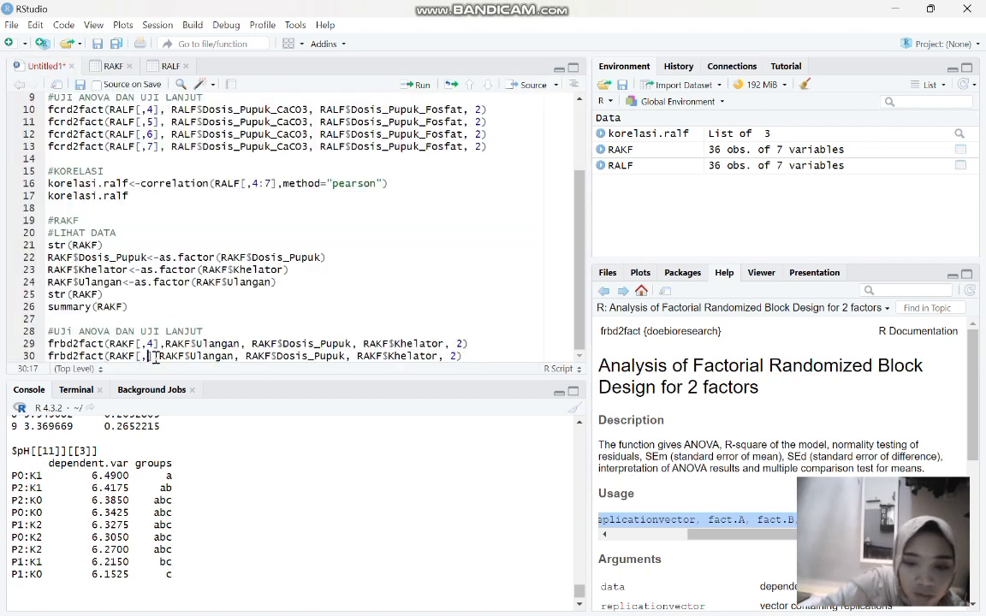
text(5)
Step: Copy the two frbd2fact calls onto lines 31 and 32 and set their data columns to 6 and 7
drag(469, 356, 49, 346)
key(ctrl+c)
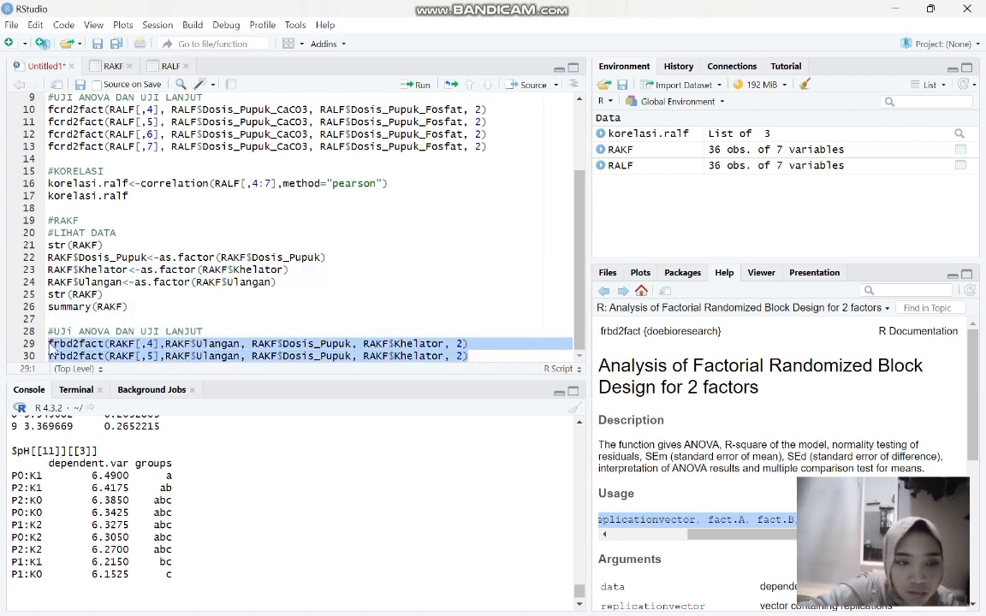
click(479, 357)
key(Return)
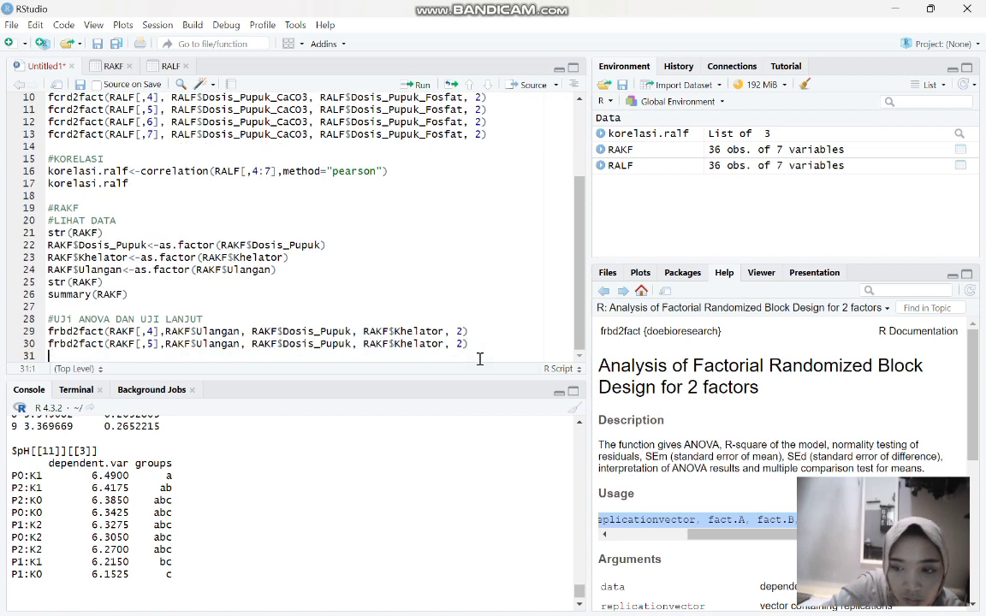
key(ctrl+v)
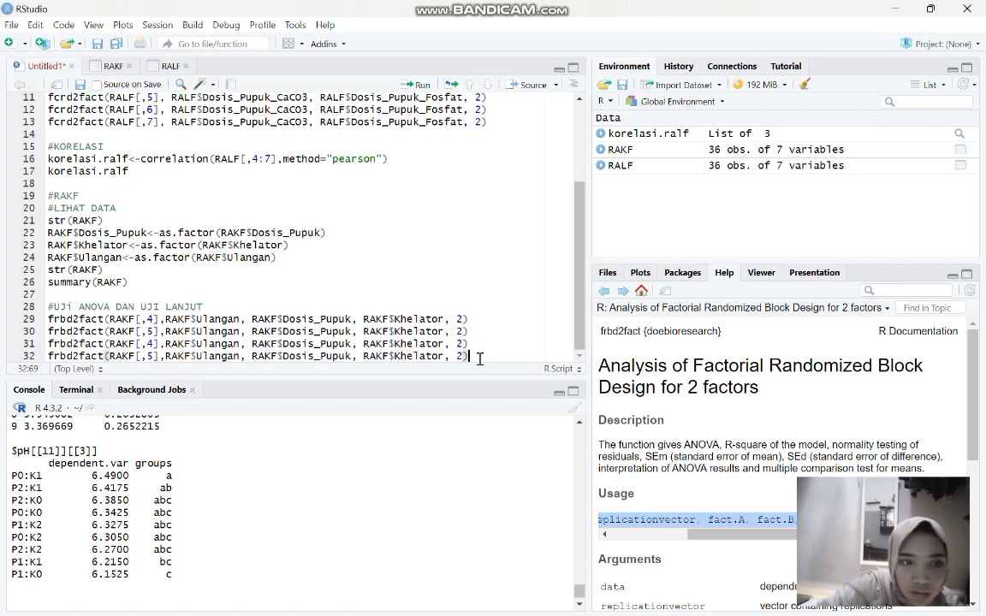
double_click(152, 343)
text(6)
double_click(152, 356)
text(7)
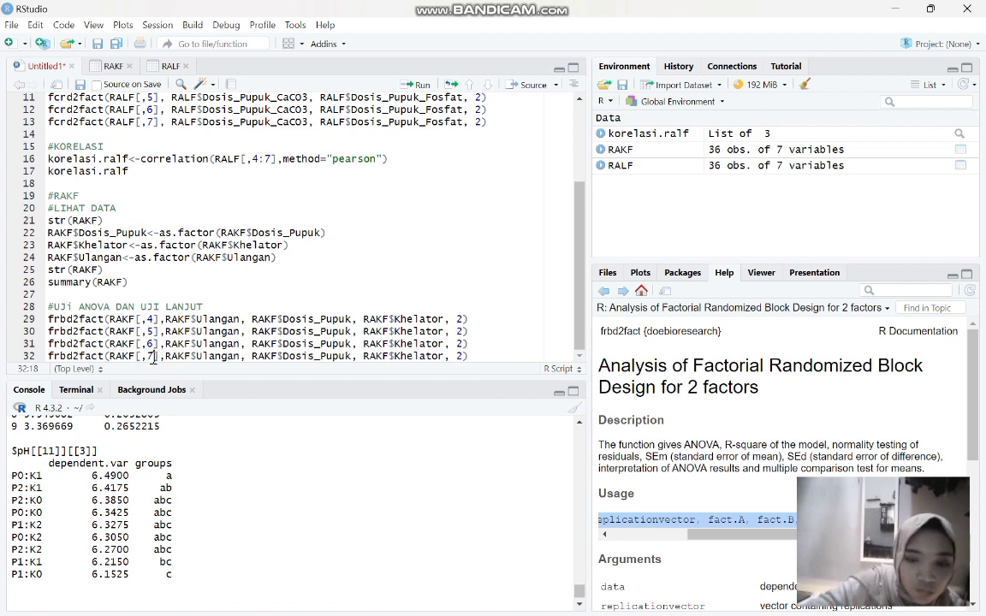
Step: Run the frbd2fact calls for RAKF columns 5, 6 and 7 on lines 30 to 32
click(475, 354)
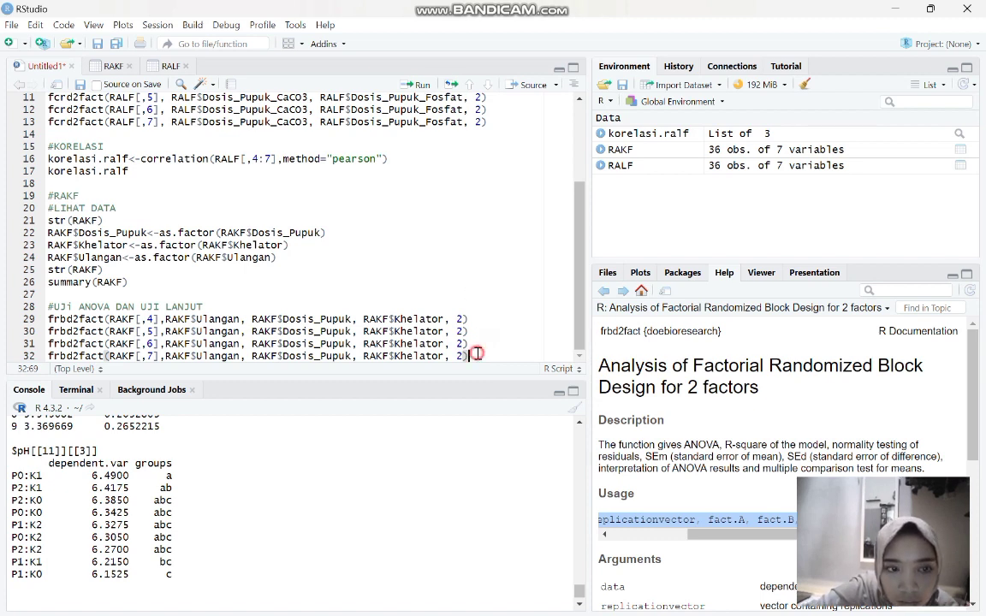
shift+click(48, 331)
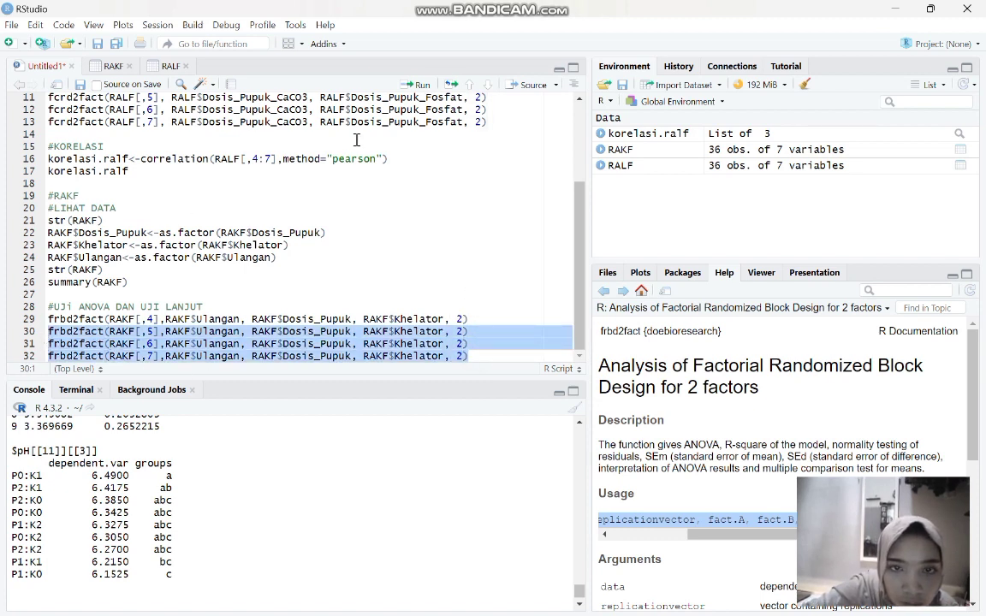
click(418, 85)
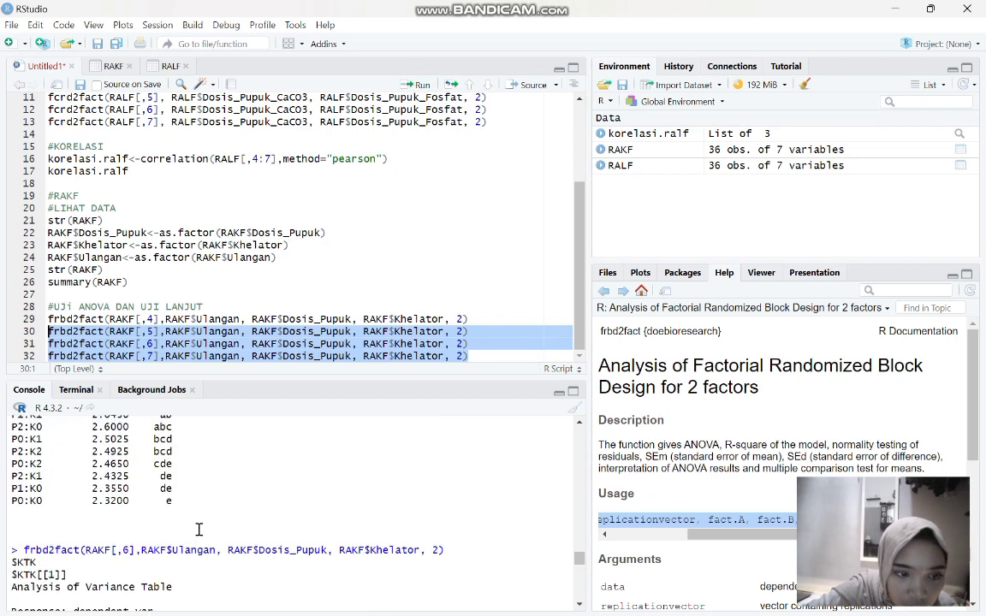
Step: Examine the BO output for the ANOVA table, R square, standard errors and Shapiro-Wilk normality test
scroll(199, 530, up, 10)
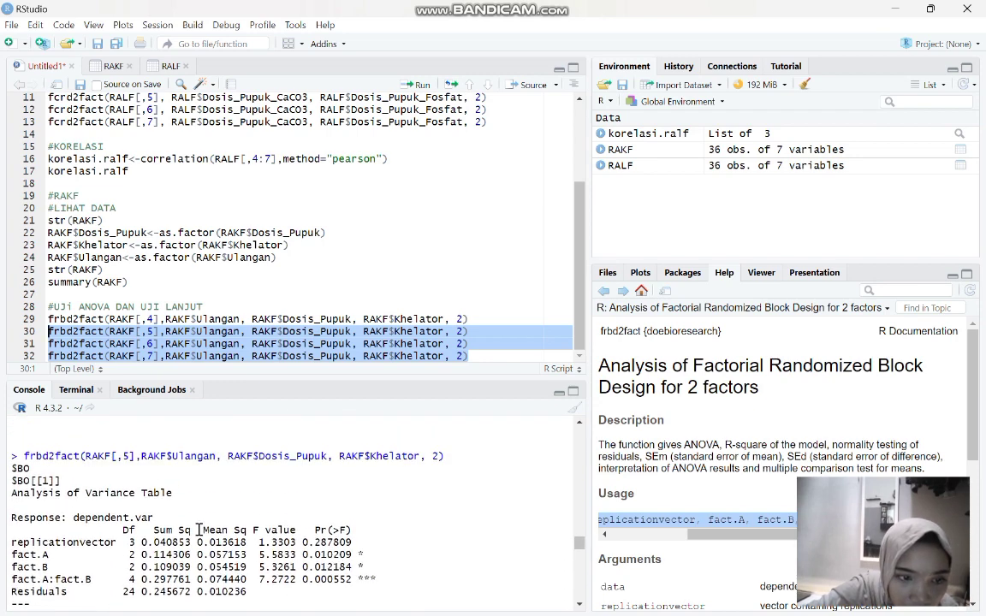
scroll(198, 530, down, 3)
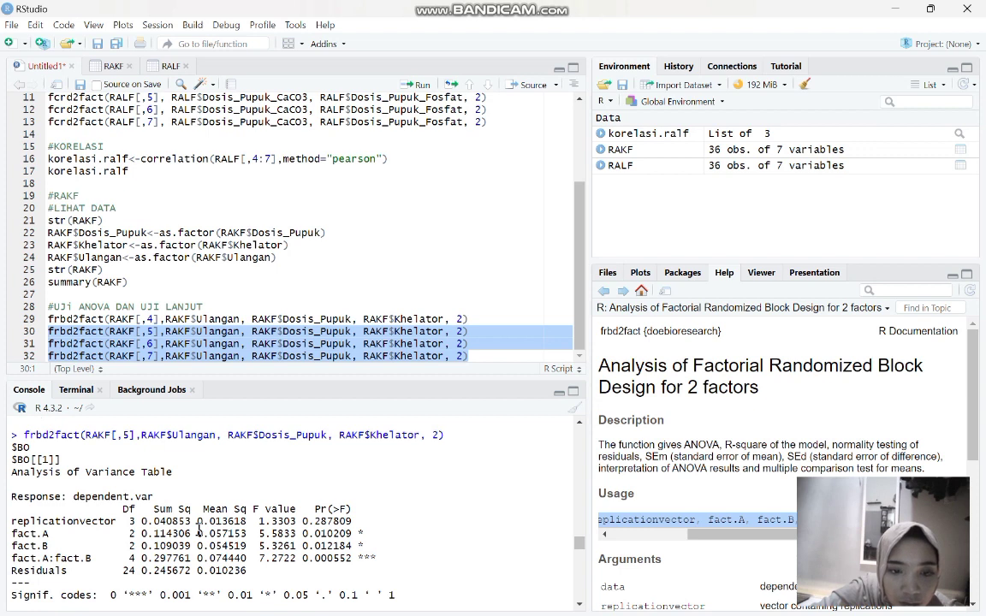
scroll(198, 530, down, 1)
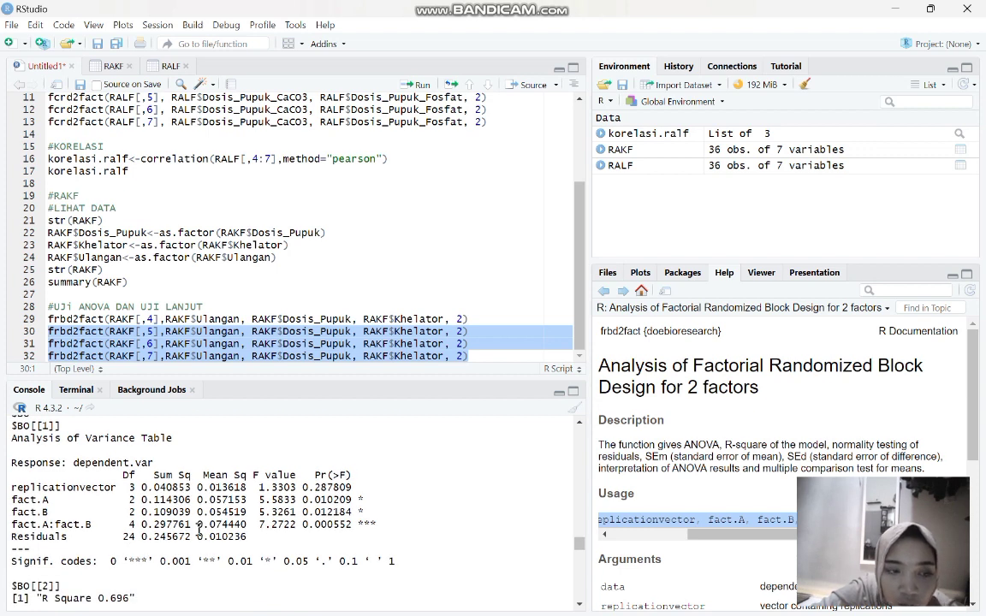
scroll(198, 529, down, 1)
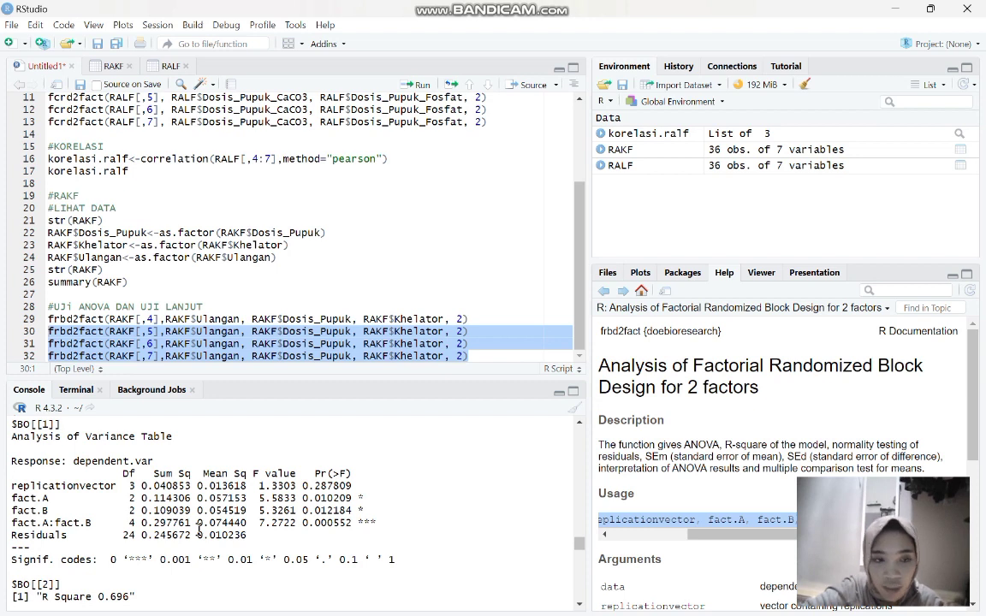
scroll(198, 529, down, 5)
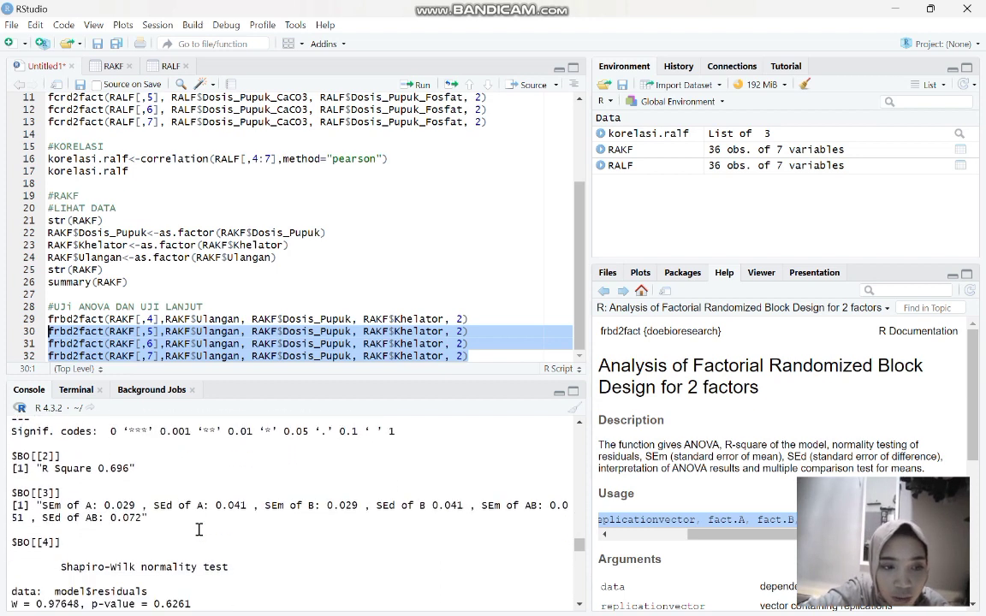
scroll(198, 530, down, 2)
scroll(199, 530, down, 4)
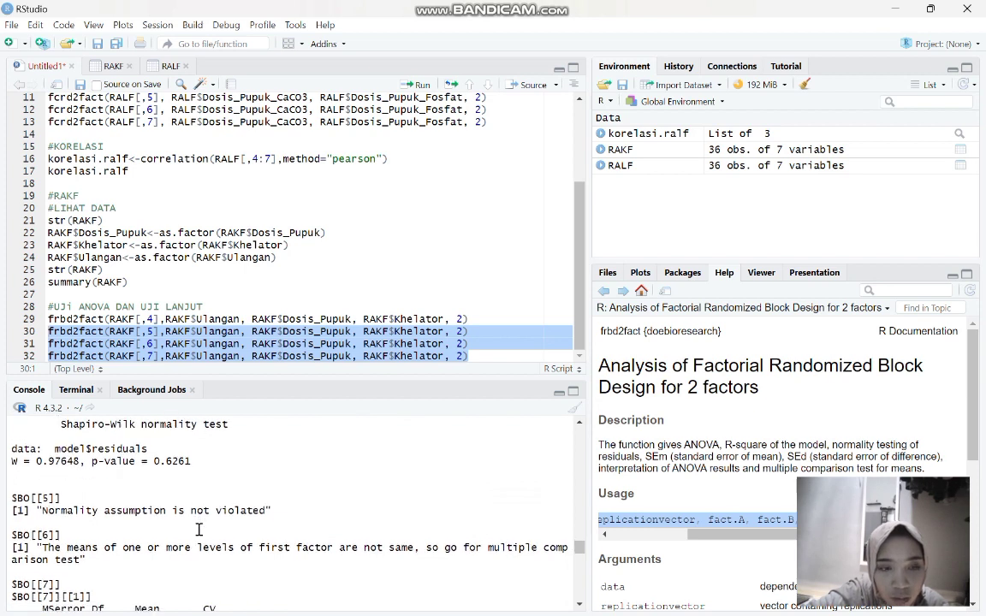
scroll(198, 530, down, 1)
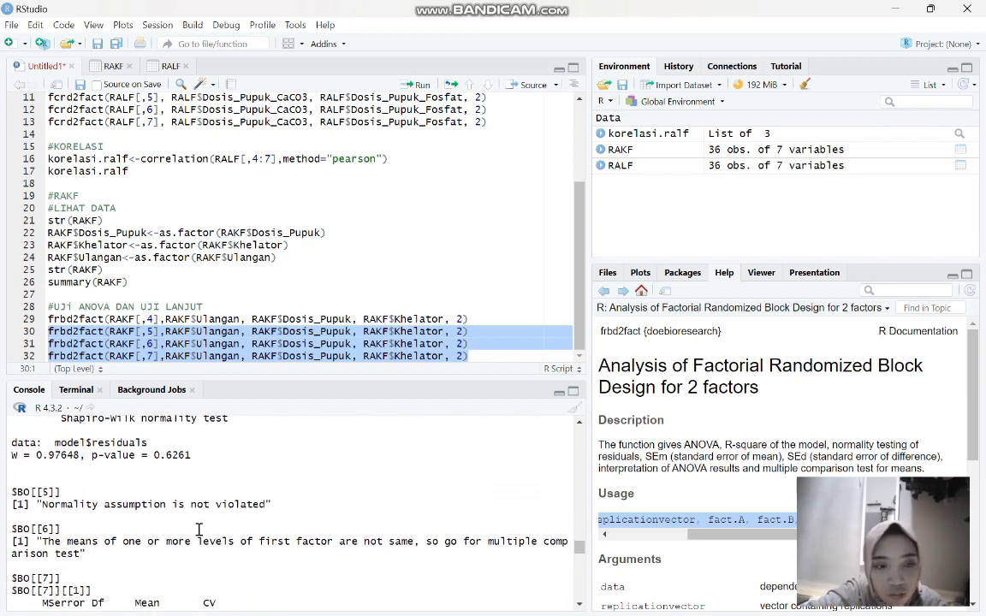
Step: Examine the BO multiple comparison advice and mean groupings for both factors and their interaction
scroll(198, 530, down, 15)
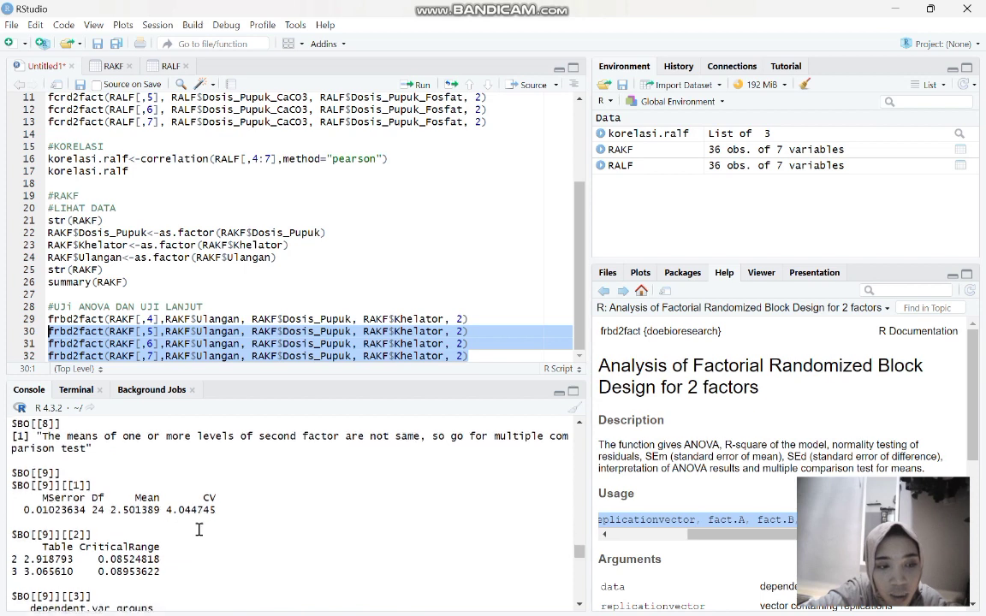
scroll(199, 530, down, 10)
scroll(199, 530, up, 5)
scroll(199, 529, up, 5)
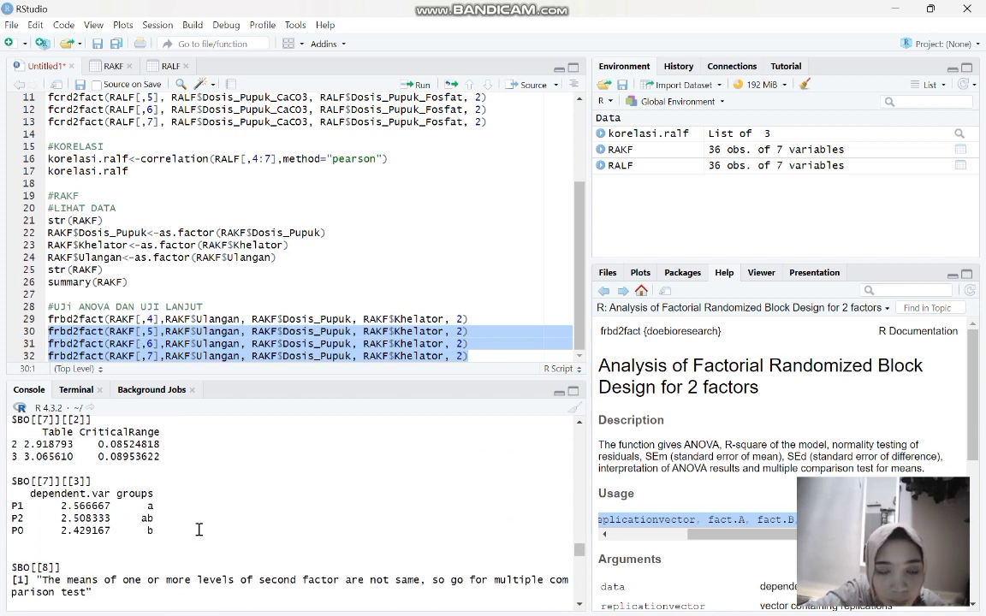
scroll(199, 530, down, 1)
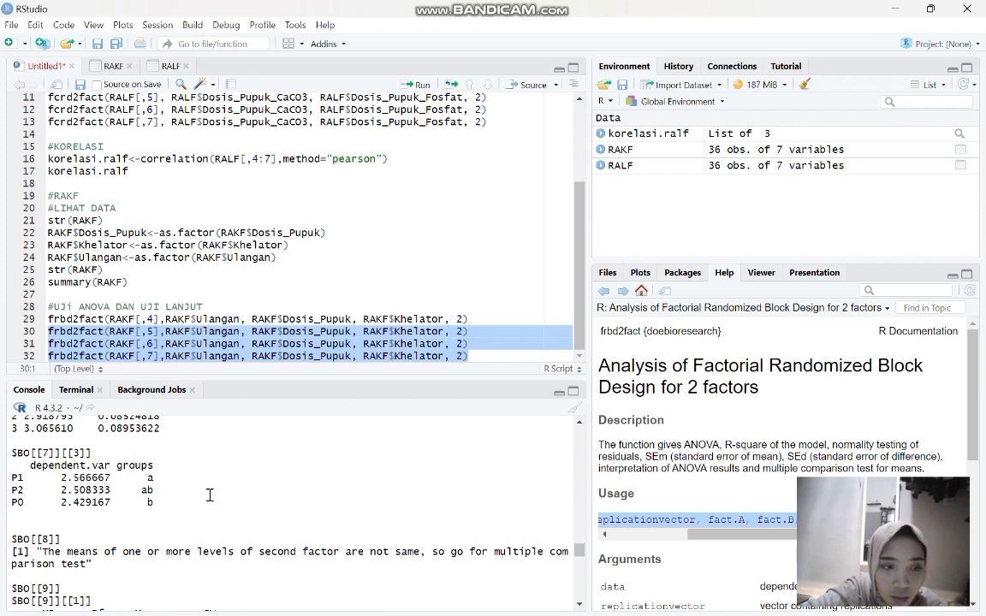
scroll(209, 494, down, 3)
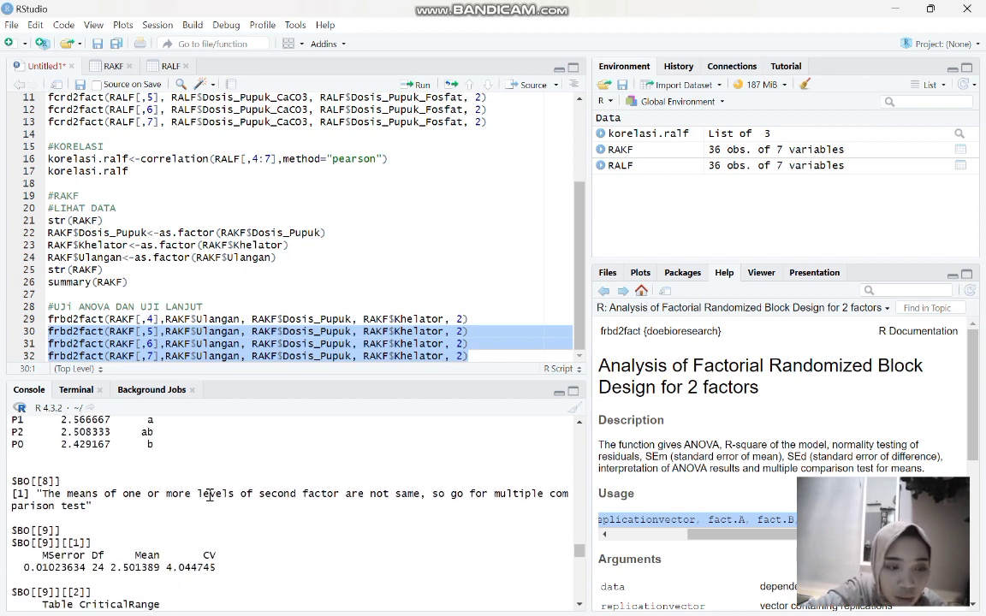
scroll(210, 495, down, 5)
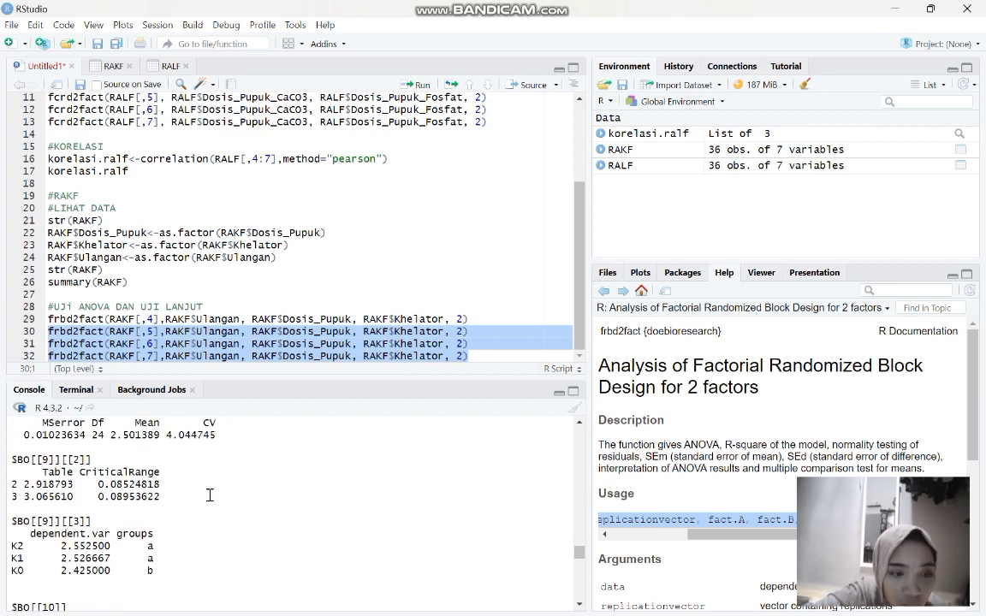
scroll(210, 495, down, 2)
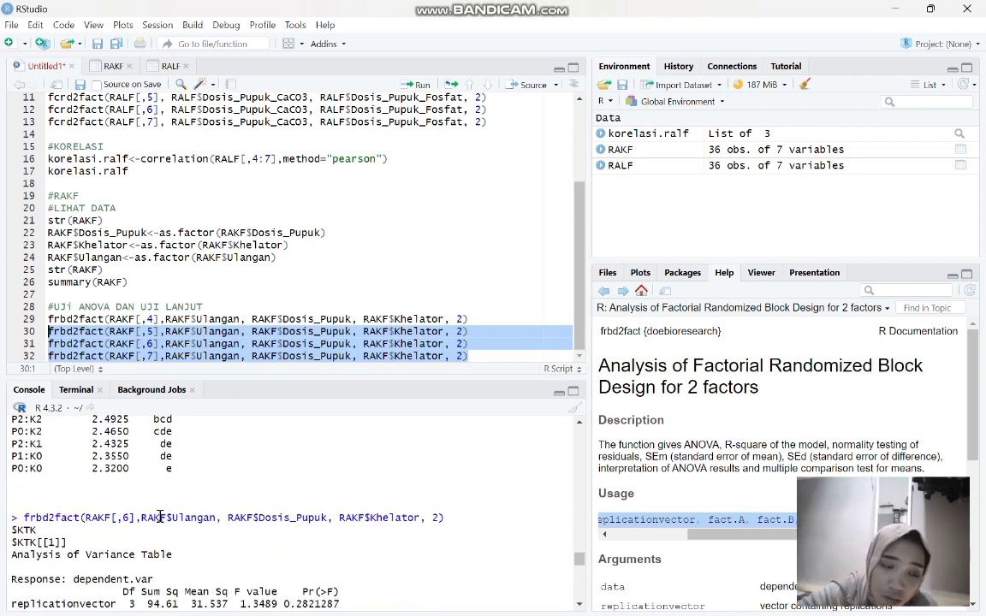
Step: Examine the KTK output for the ANOVA table, R square, standard errors and Shapiro-Wilk normality test
scroll(160, 516, down, 3)
scroll(158, 528, up, 1)
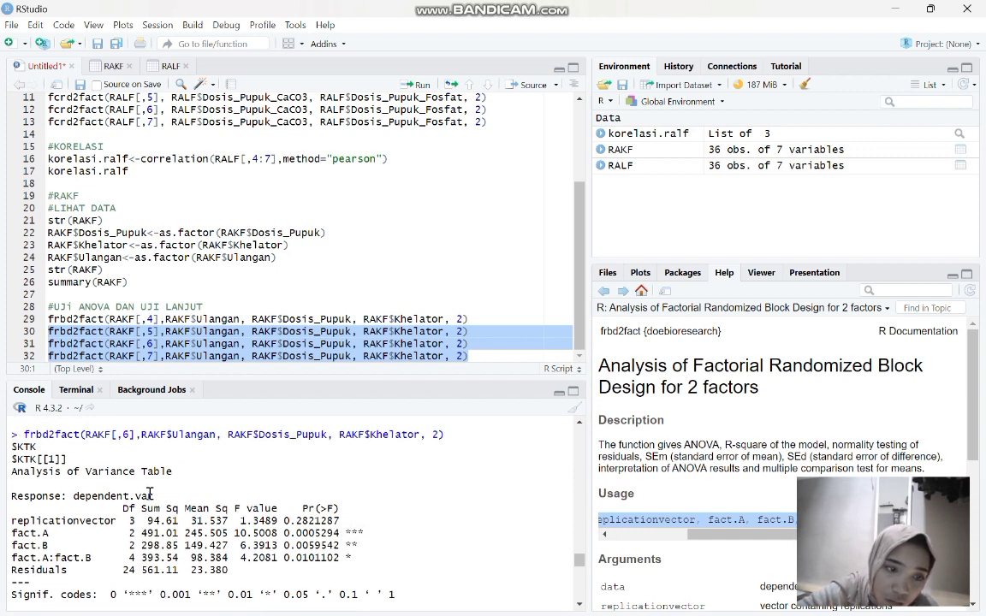
scroll(150, 495, down, 1)
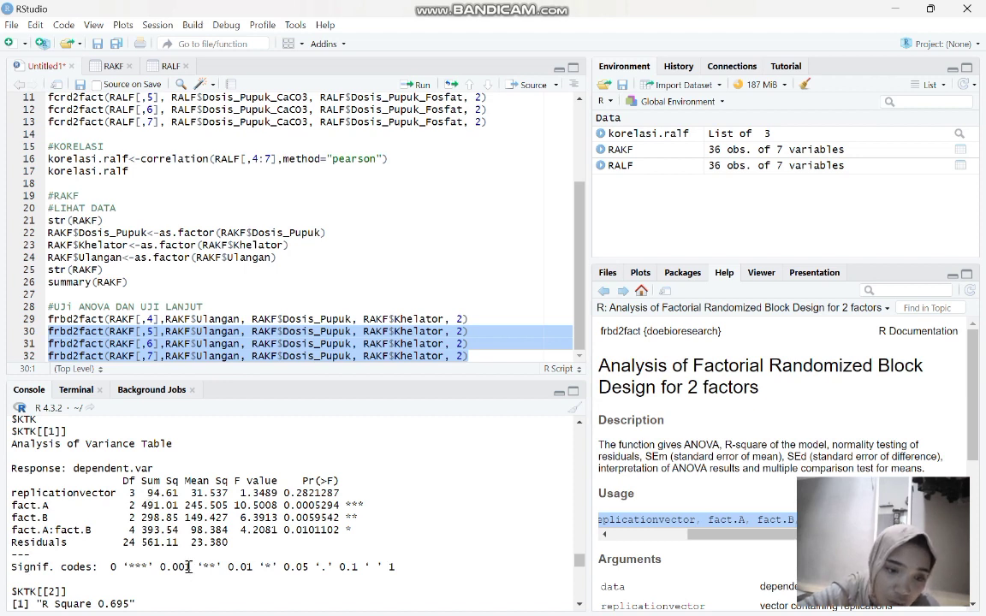
scroll(188, 567, down, 6)
scroll(188, 567, down, 2)
scroll(188, 568, up, 2)
scroll(188, 567, down, 1)
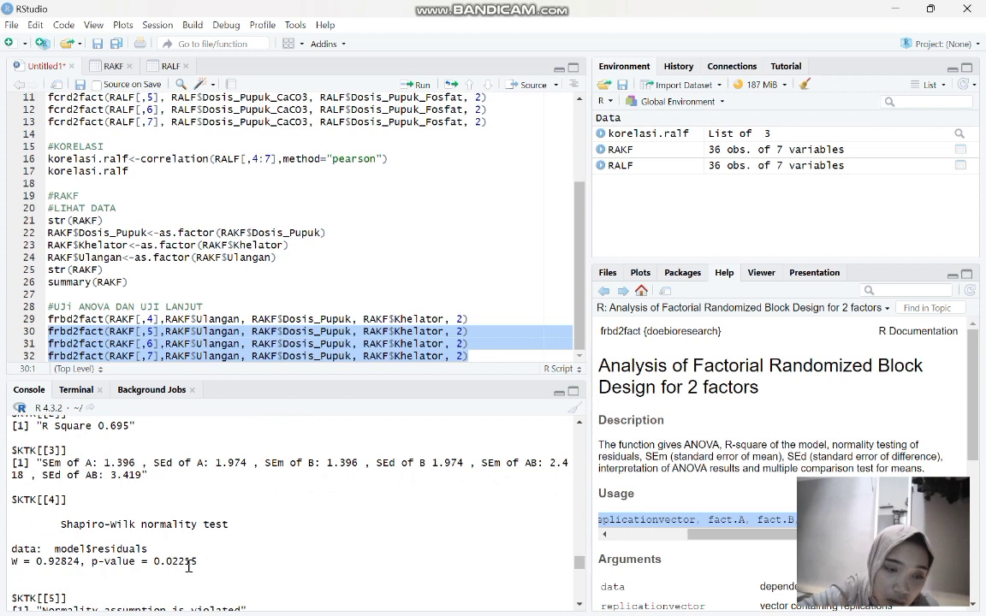
Step: Examine the KTK multiple comparison advice and mean groupings for both factors and their interaction
scroll(188, 565, down, 5)
scroll(188, 565, down, 5)
scroll(188, 565, up, 4)
scroll(188, 566, up, 3)
scroll(188, 565, down, 5)
scroll(188, 566, down, 1)
scroll(189, 566, down, 1)
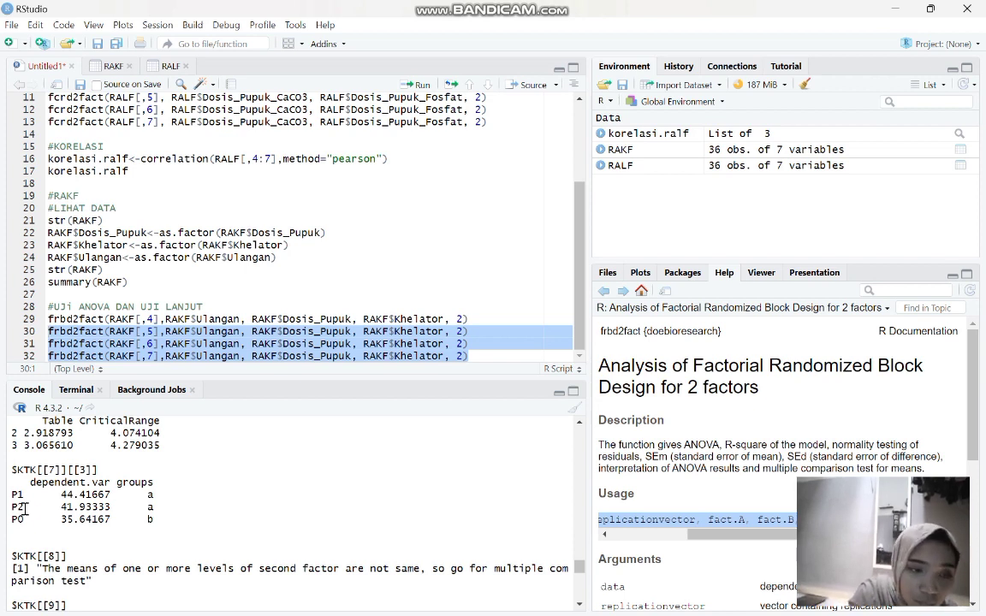
scroll(25, 508, down, 1)
scroll(24, 510, down, 1)
scroll(25, 508, down, 2)
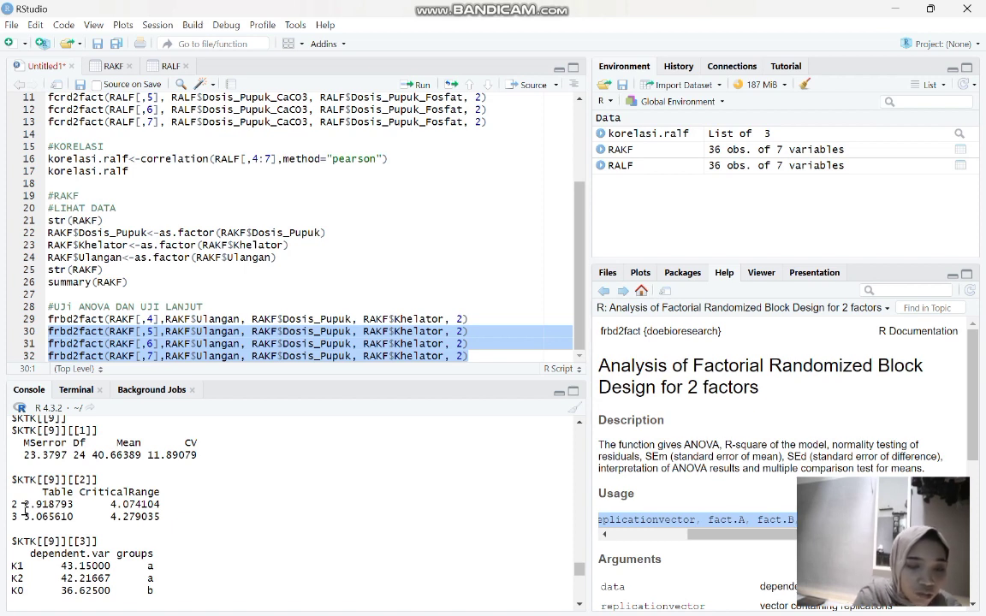
scroll(25, 511, down, 10)
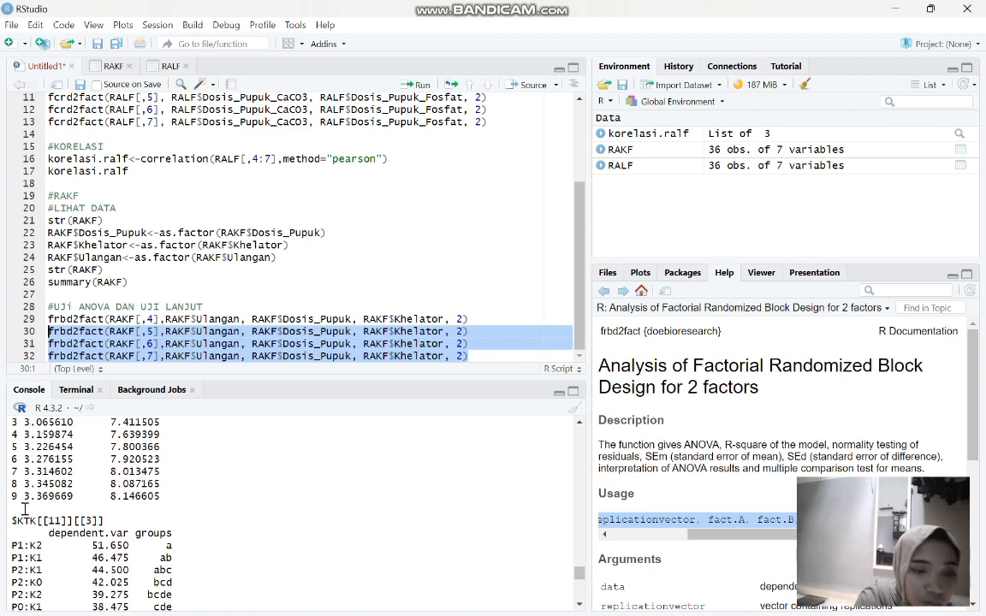
scroll(25, 511, down, 3)
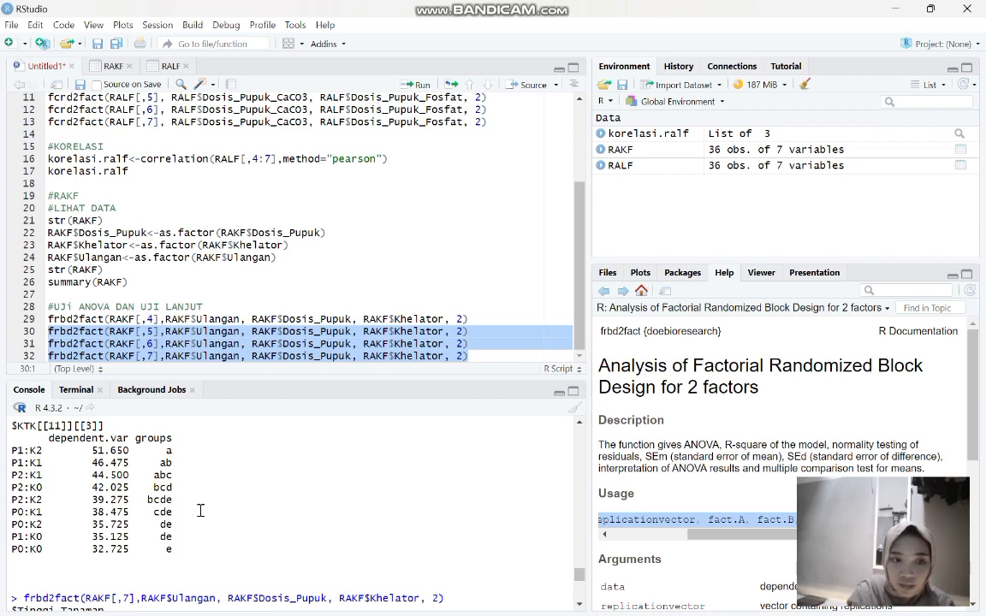
Step: Check column 7 in the RAKF data table and examine the Tinggi_Tanaman ANOVA and mean groupings for both factors and their interaction
scroll(202, 510, up, 1)
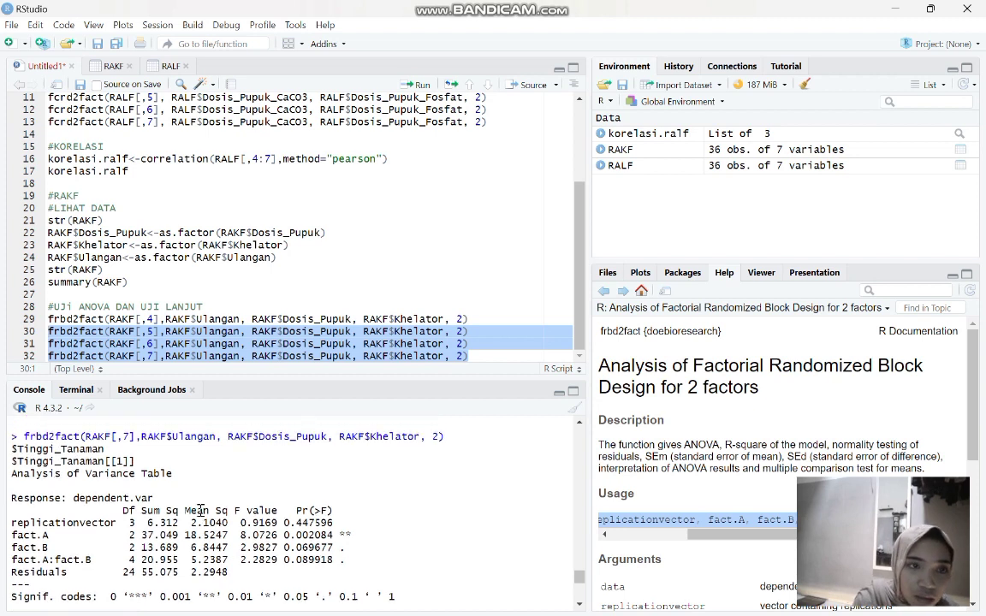
click(162, 66)
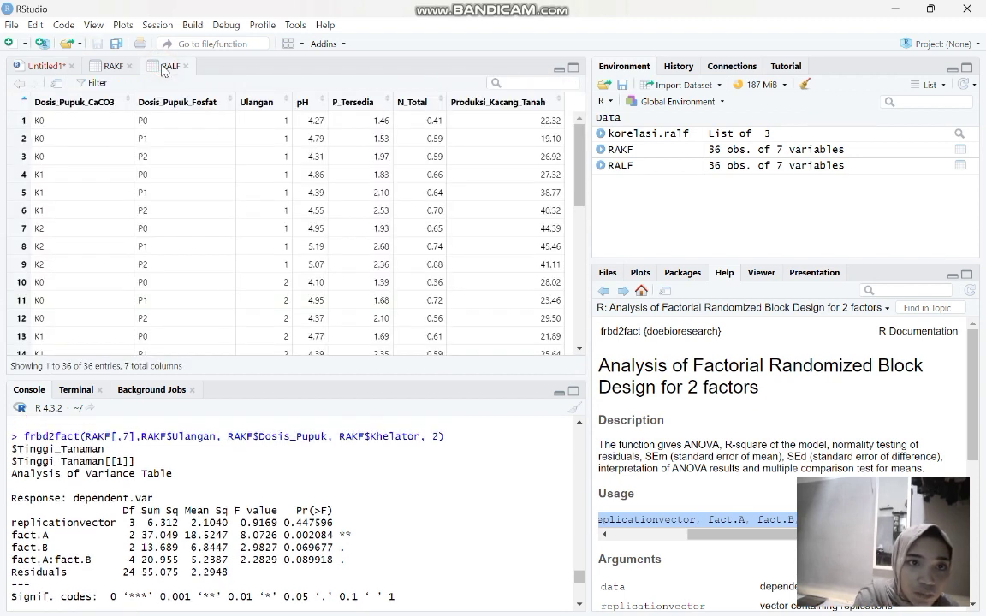
click(113, 66)
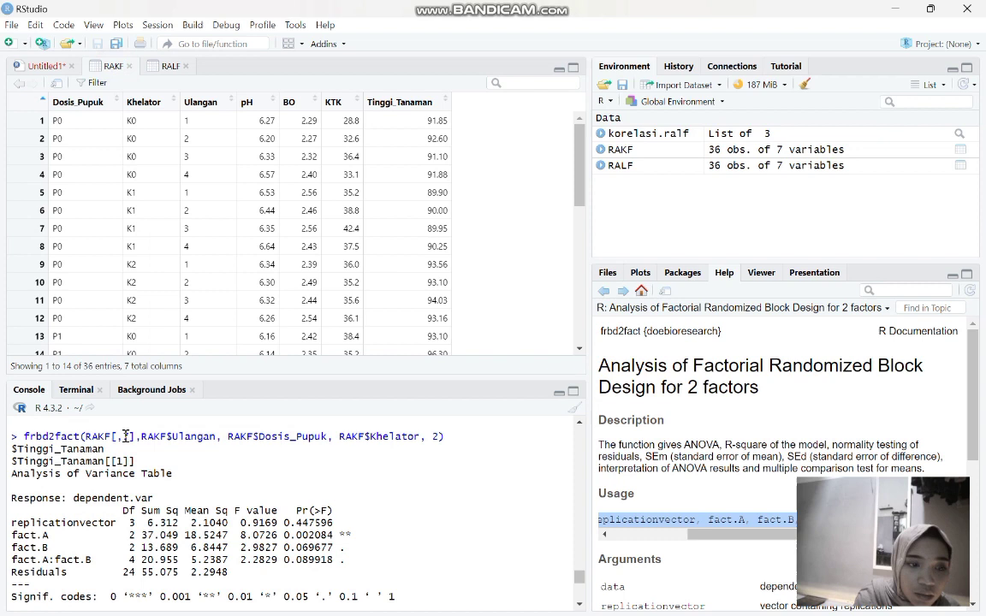
click(40, 64)
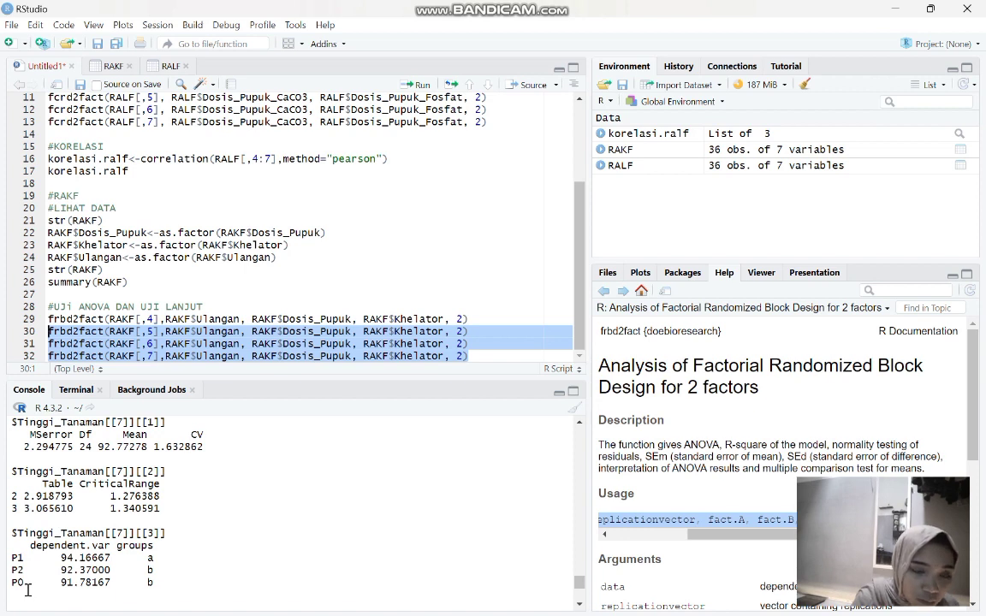
scroll(28, 582, down, 5)
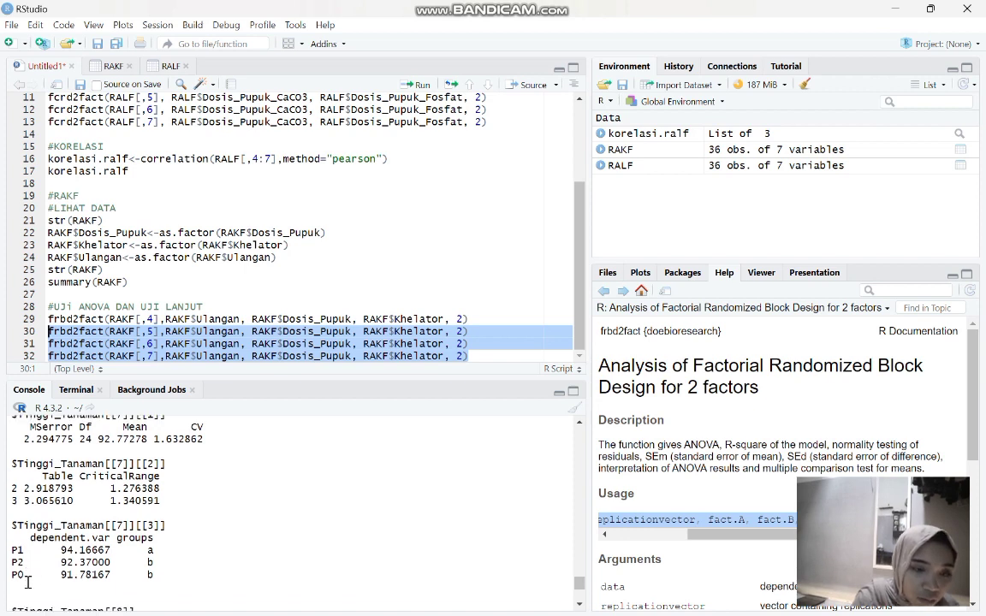
scroll(28, 582, down, 4)
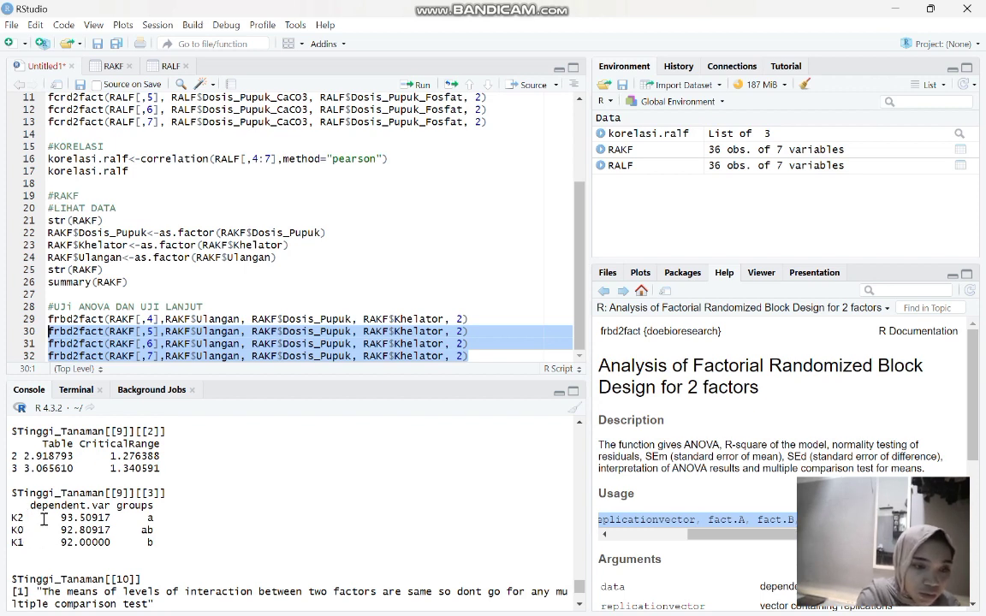
scroll(44, 529, down, 10)
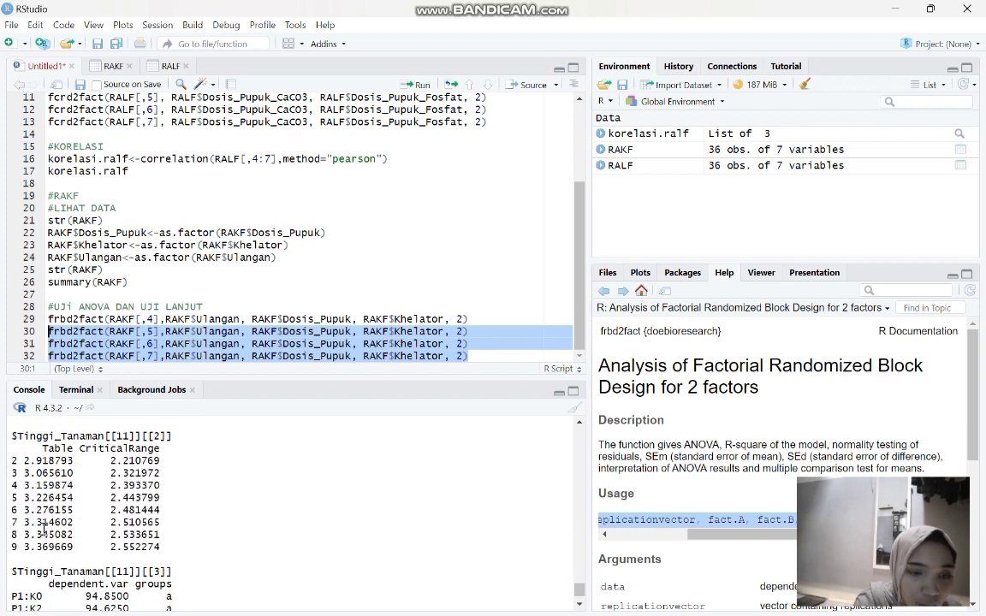
scroll(44, 529, down, 4)
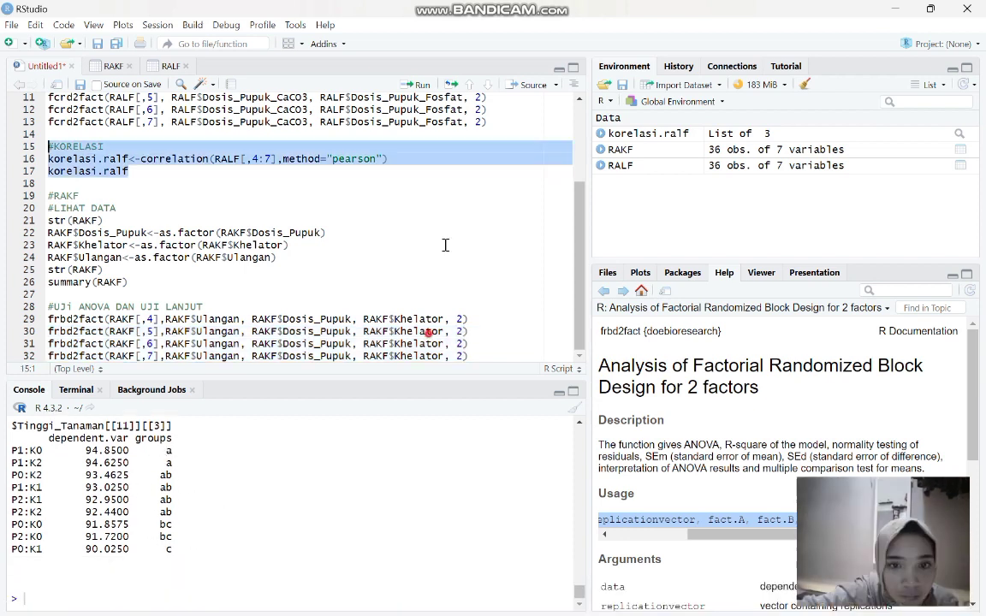
Step: Copy the #KORELASI block with the Pearson correlation call and korelasi.ralf to the end of the script, on lines 34 to 36
key(ctrl+shift+End)
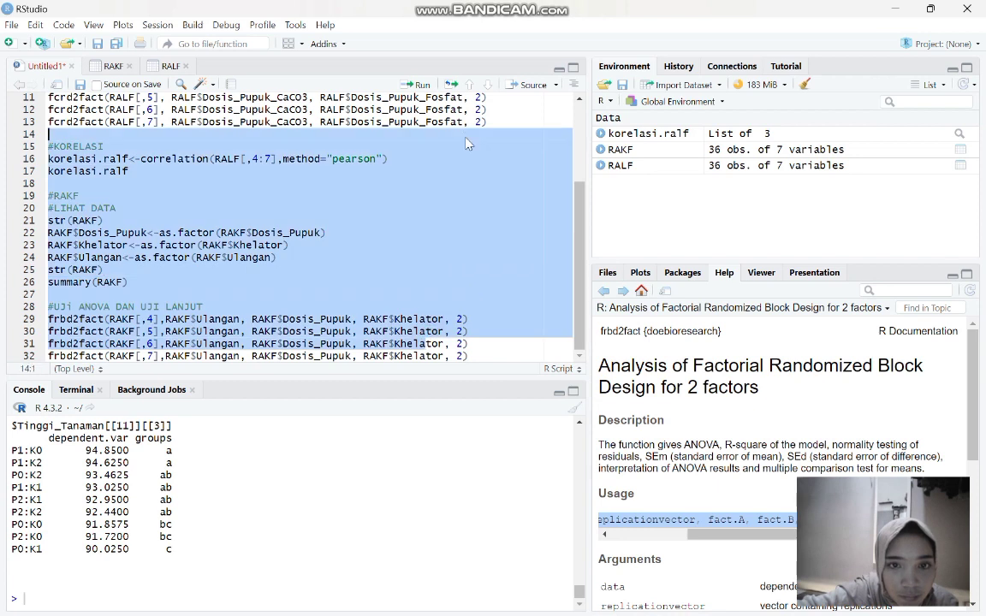
click(479, 356)
scroll(483, 360, up, 1)
scroll(483, 361, down, 1)
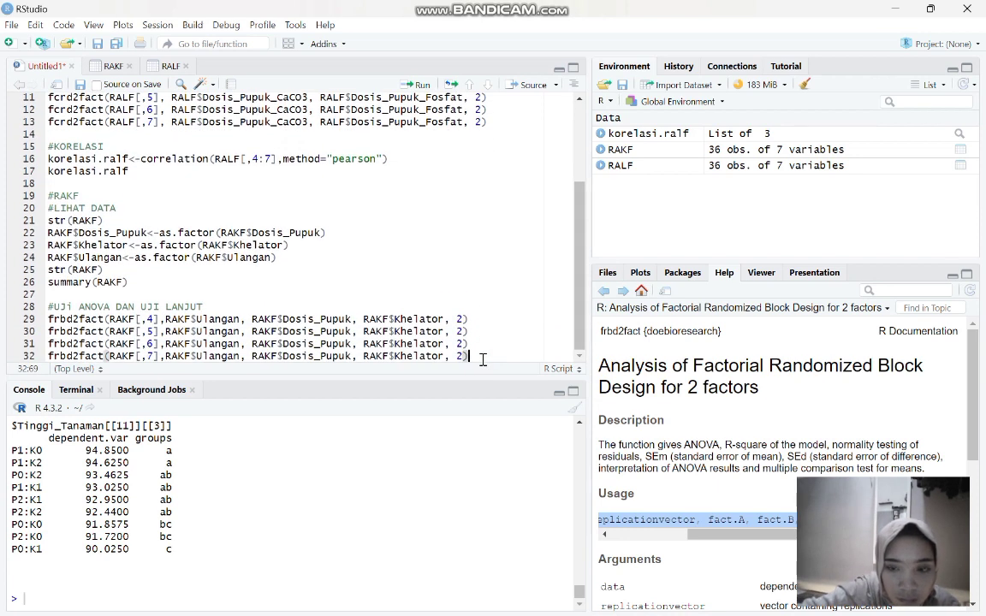
key(Return)
key(Return)
text(#KORELASI korelasi.ralf<-correlation(RALF[,4:7],method="pearson") korelasi.ralf)
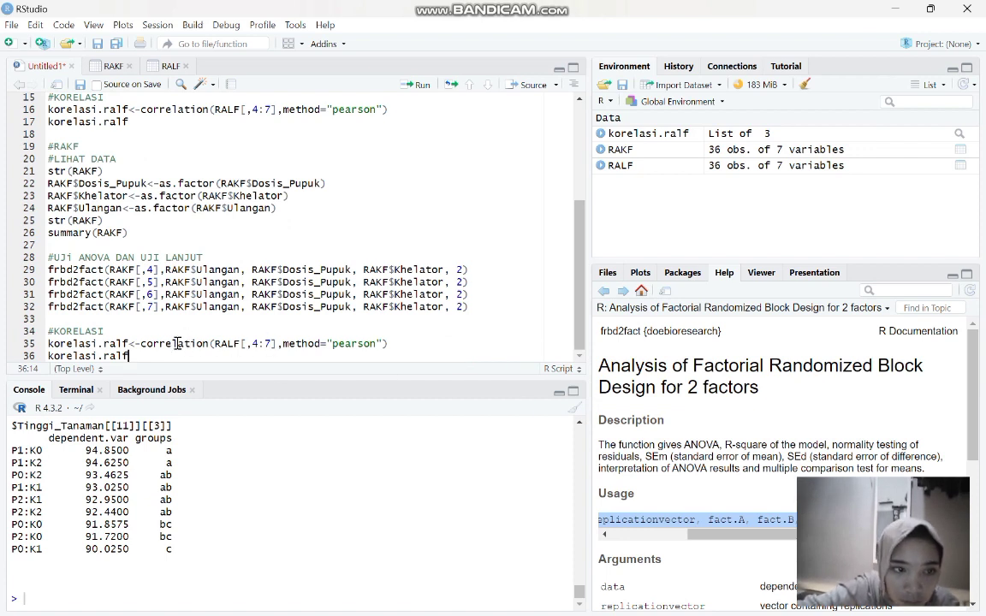
Step: Rename the copied result object to korelasi.rakf on lines 35 and 36 and set the correlation's data to RAKF[,4:7]
click(122, 343)
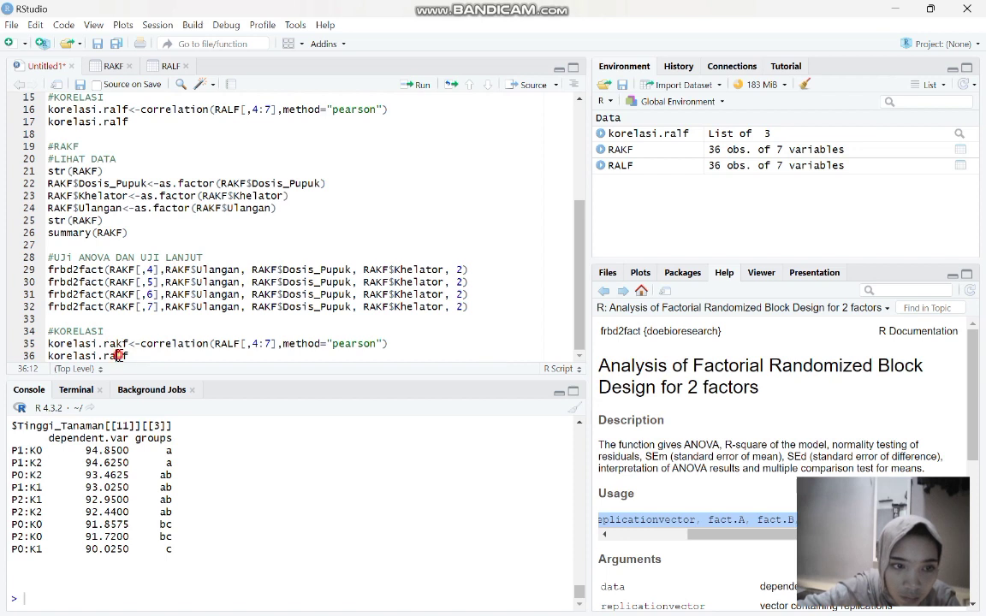
click(118, 356)
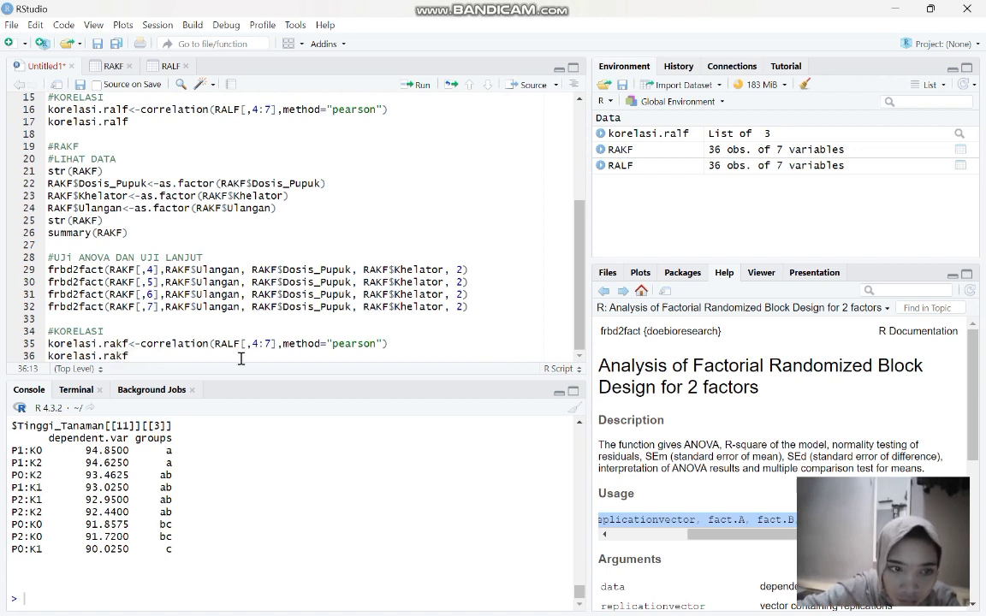
drag(233, 343, 227, 344)
text(K)
key(BackSpace)
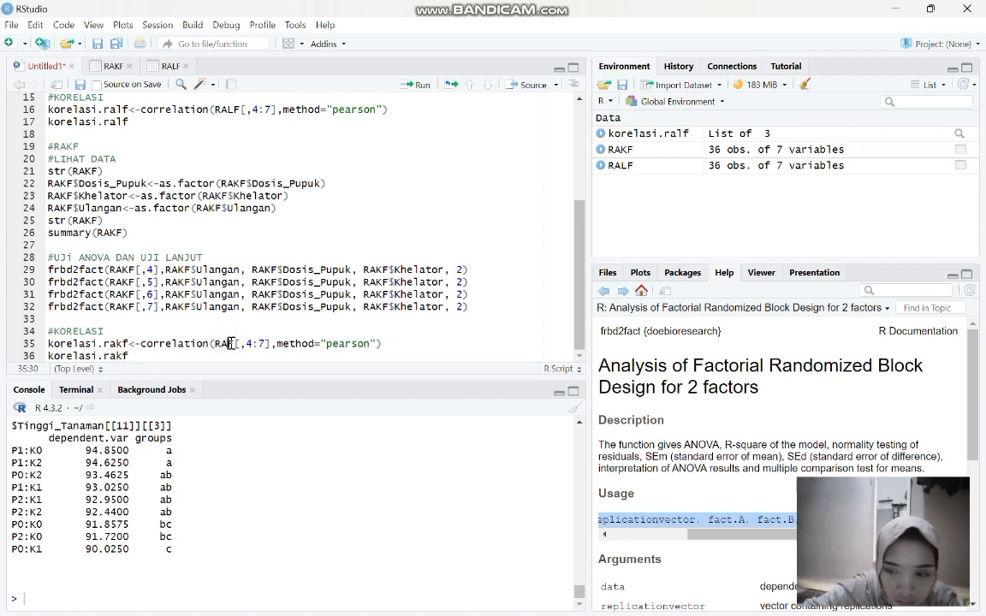
text(K)
Step: Run lines 35 and 36 to compute and print the Pearson correlation of RAKF columns 4 to 7
click(402, 343)
drag(129, 355, 48, 343)
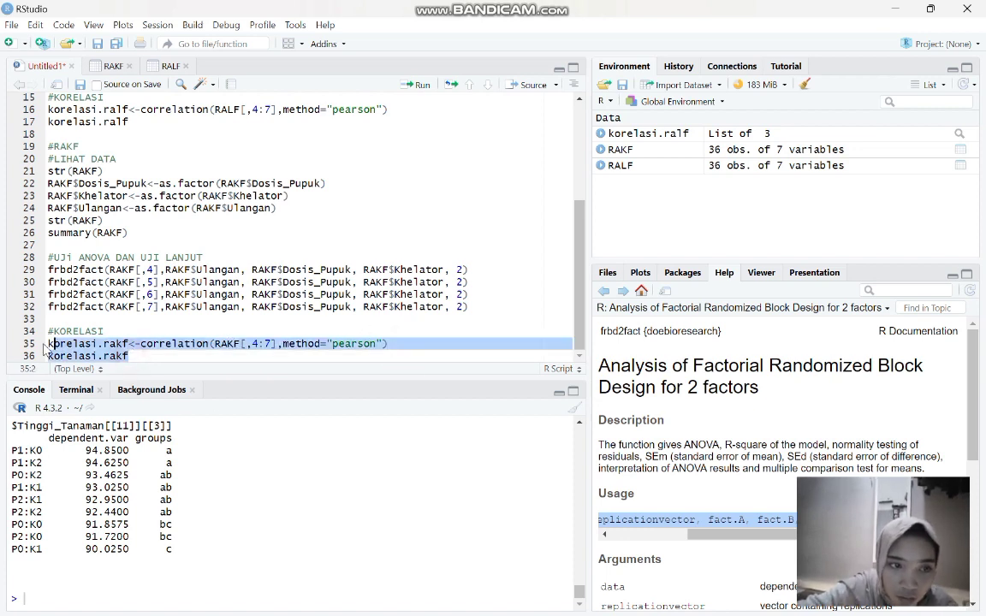
click(409, 85)
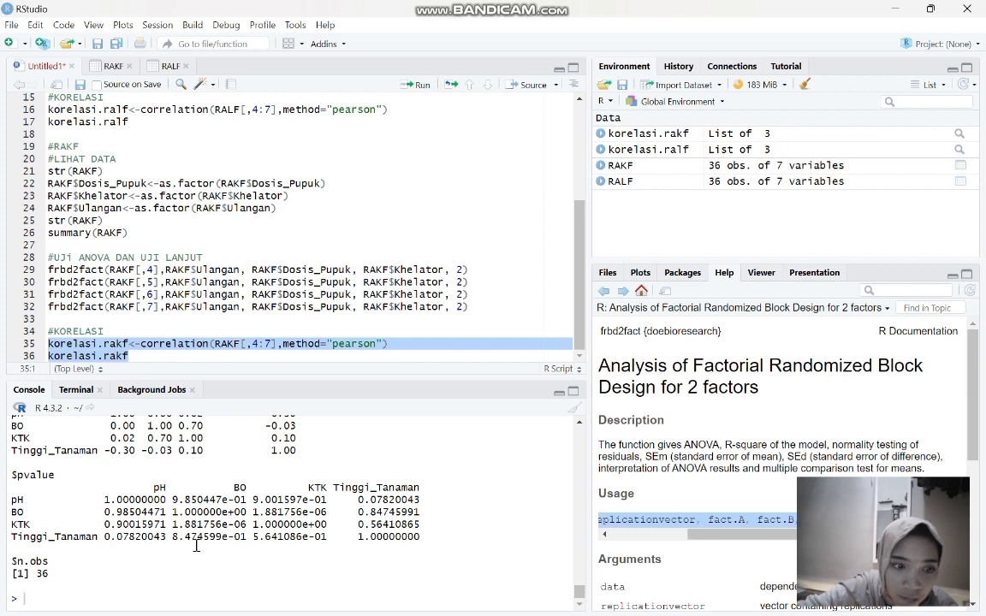
Step: Examine the korelasi.rakf correlation coefficients and p-values for pH, BO, KTK and Tinggi_Tanaman
scroll(196, 545, up, 3)
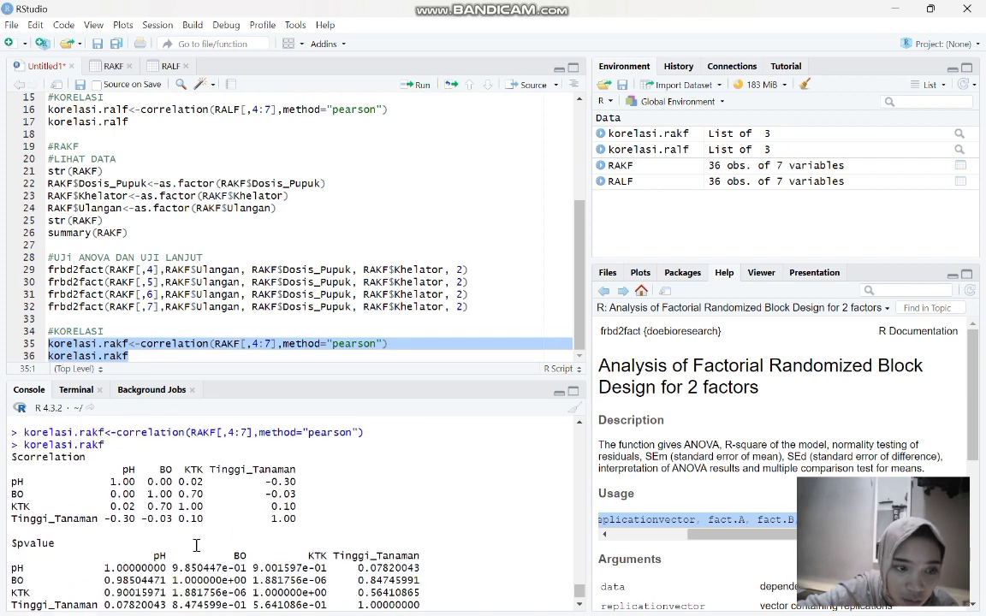
scroll(196, 546, down, 2)
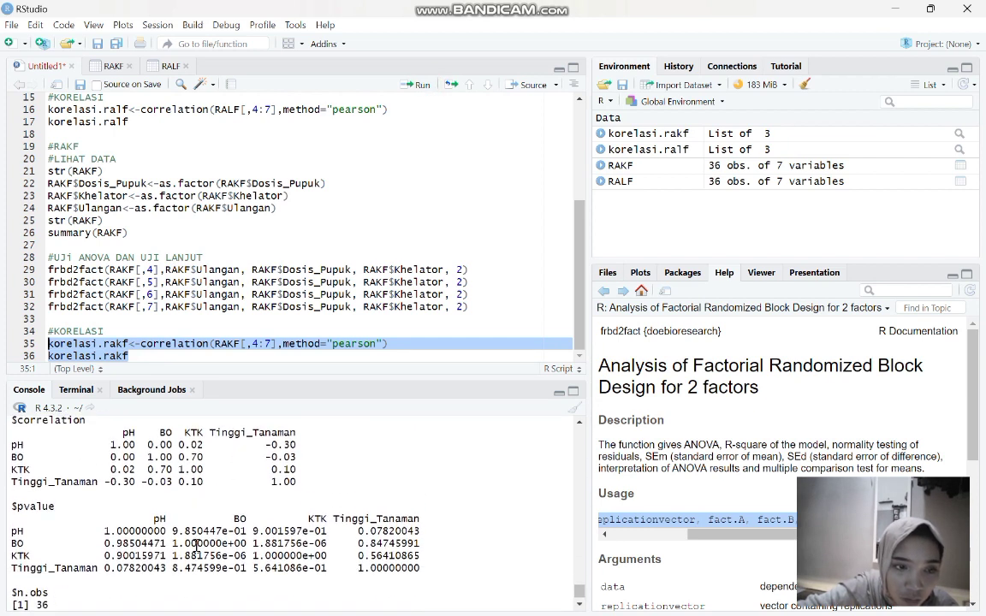
scroll(196, 545, down, 1)
scroll(196, 540, up, 1)
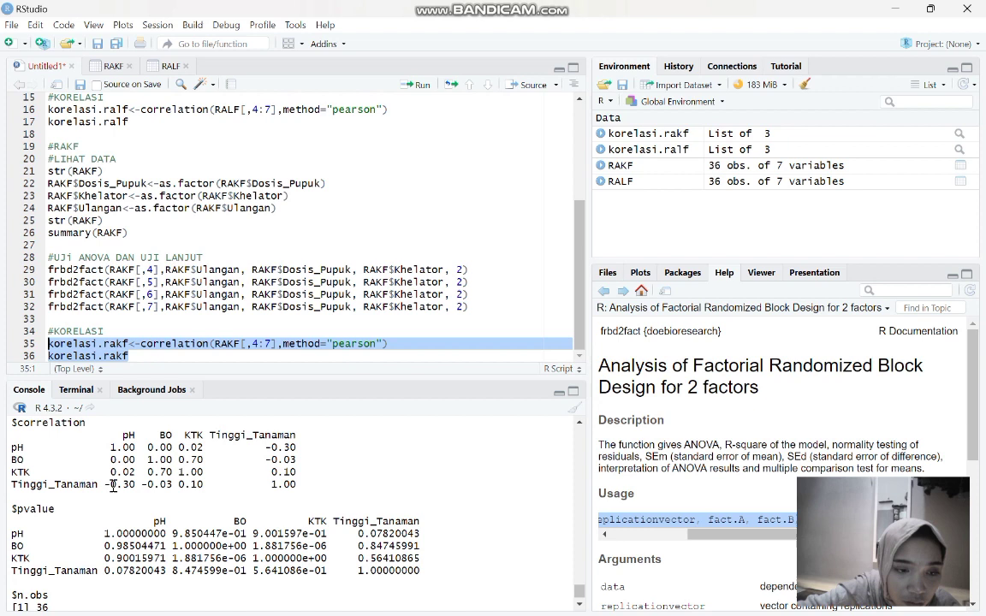
scroll(147, 508, down, 1)
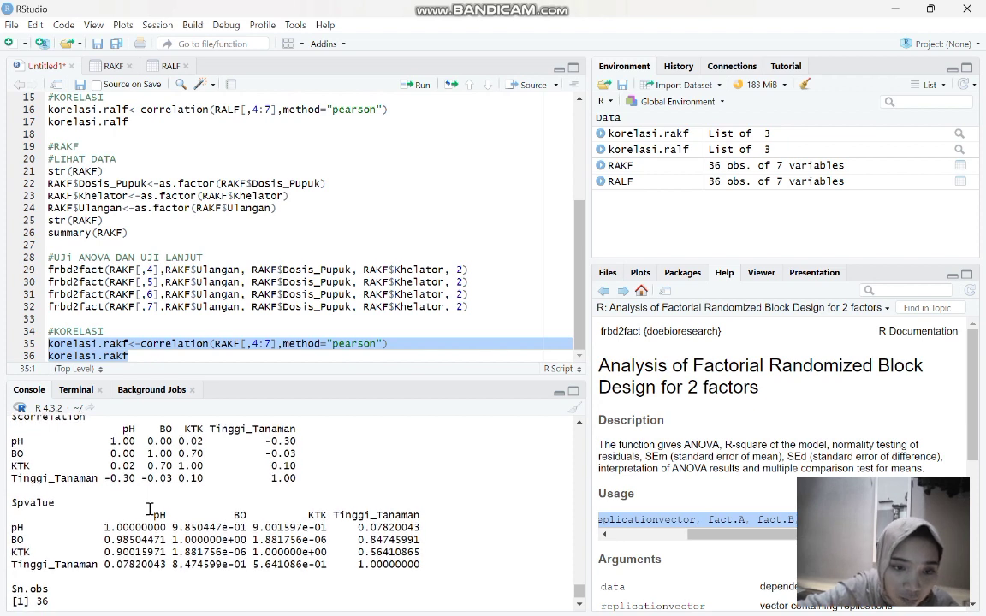
scroll(150, 508, up, 1)
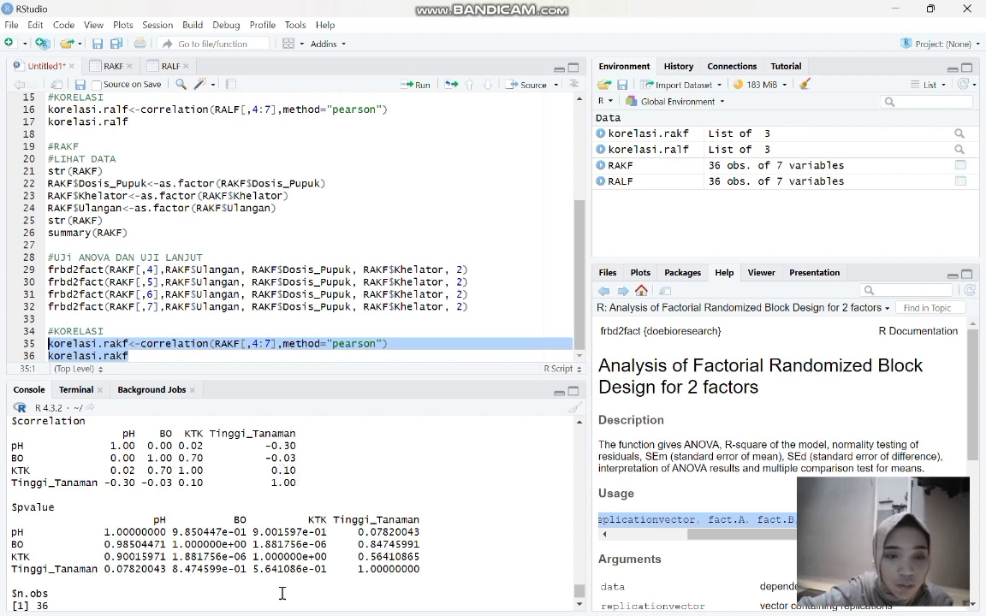
scroll(281, 590, down, 1)
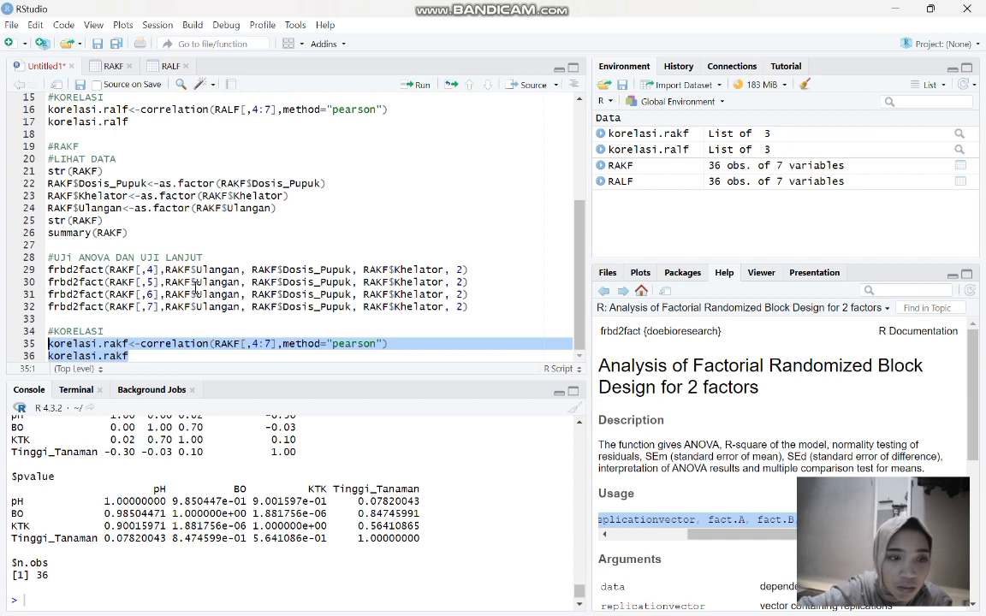